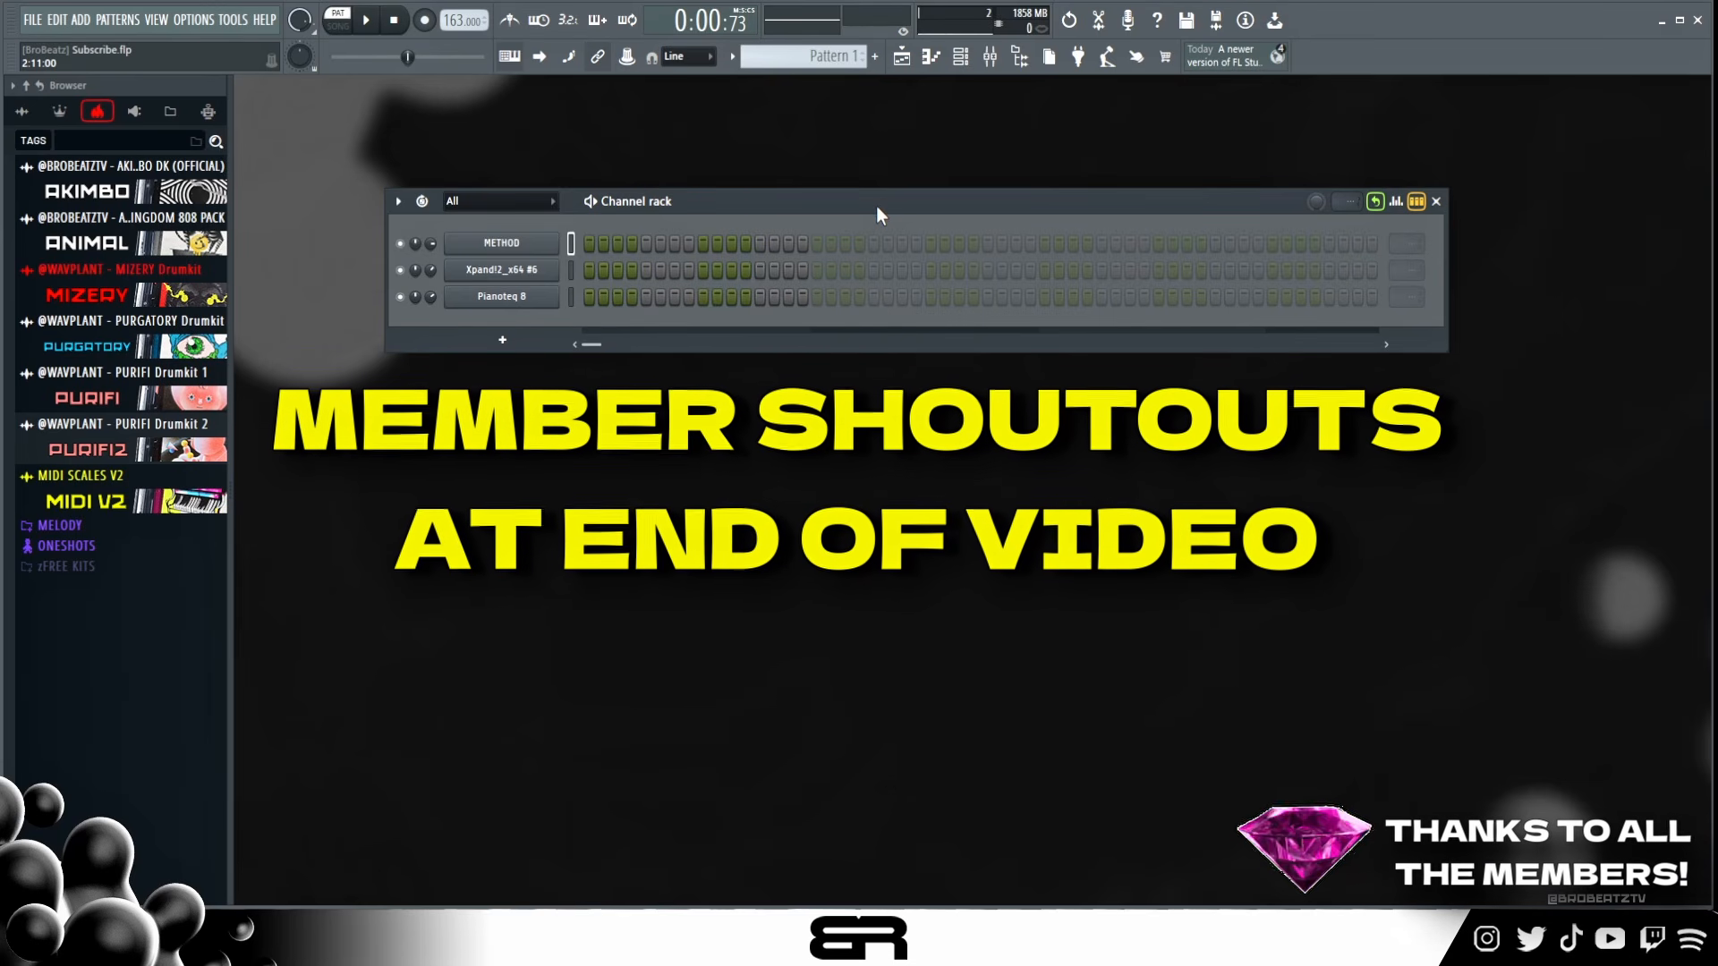
Step: Open the METHOD channel's piano roll and draw a half-bar C3 note at the start of bar 1
right_click(614, 233)
click(616, 240)
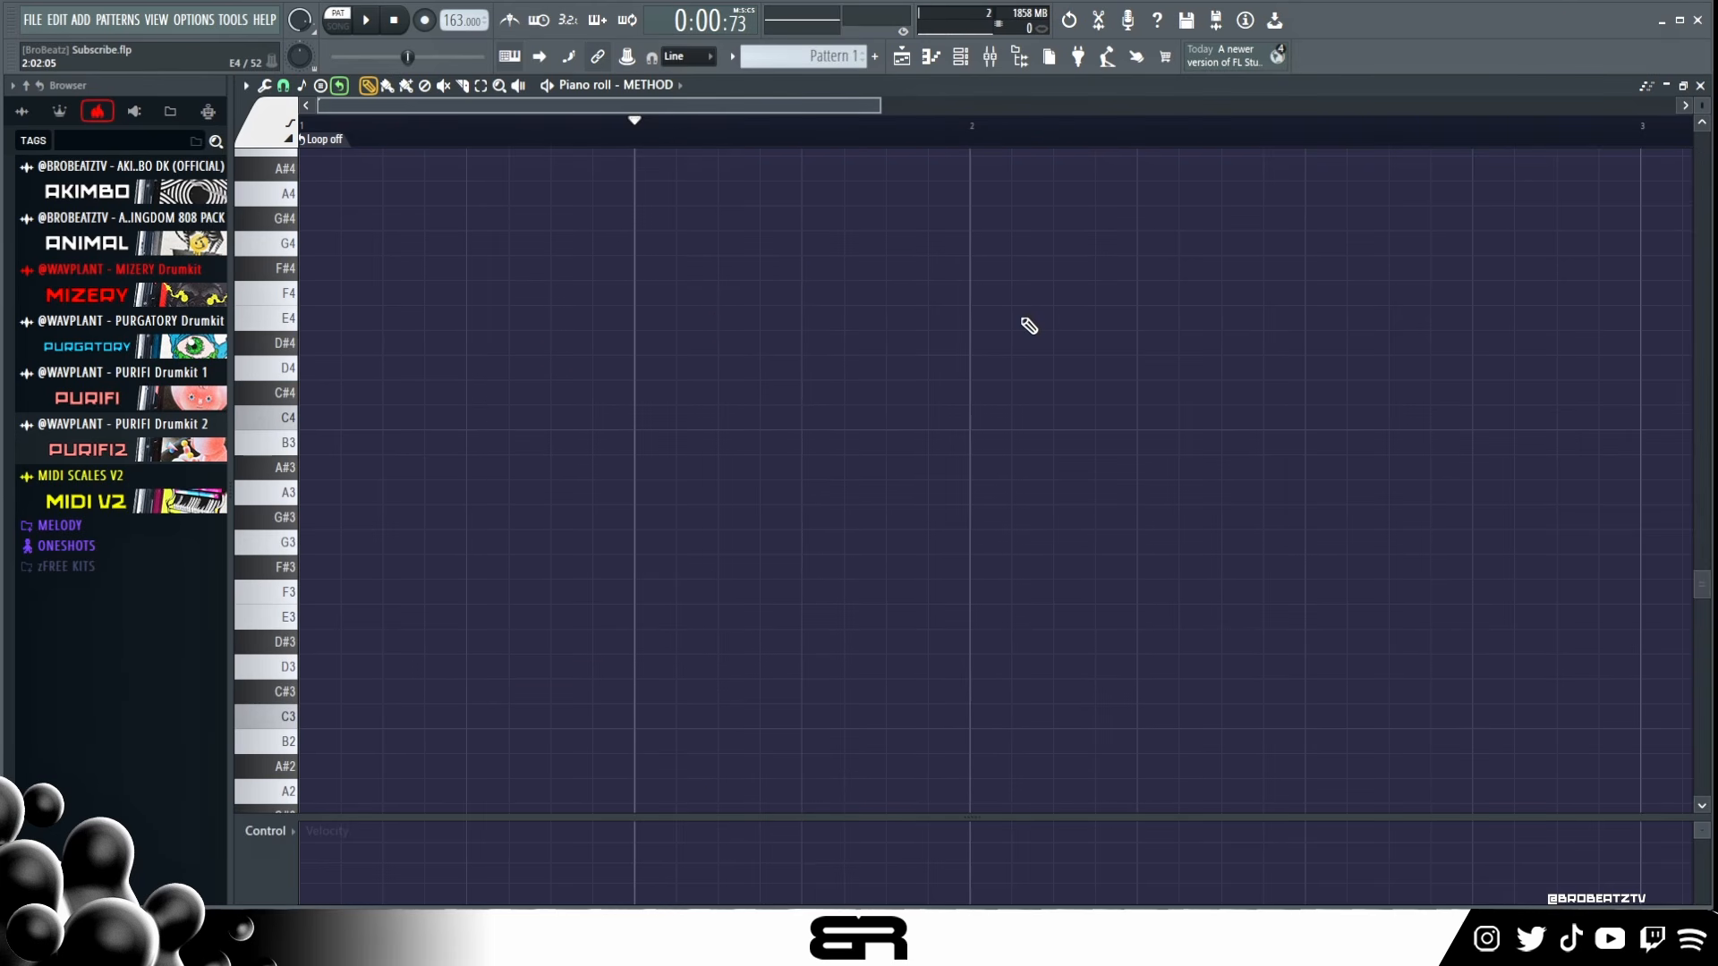
scroll(817, 372, down, 4)
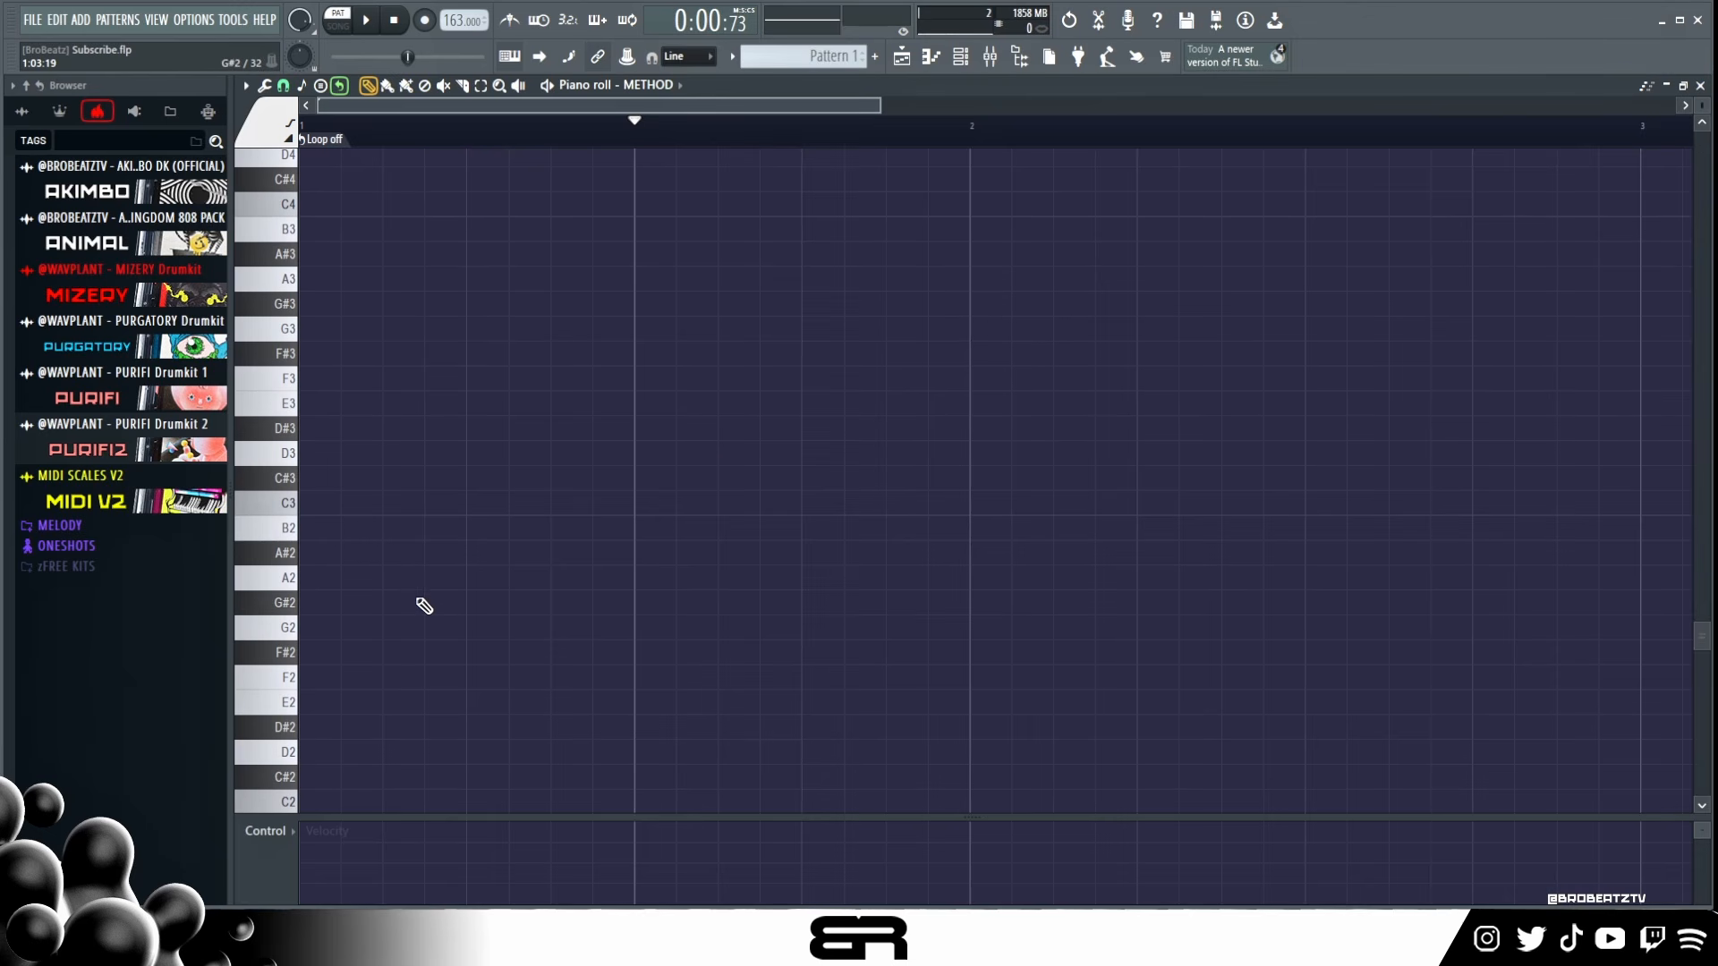
scroll(398, 589, up, 1)
click(348, 558)
drag(429, 557, 634, 558)
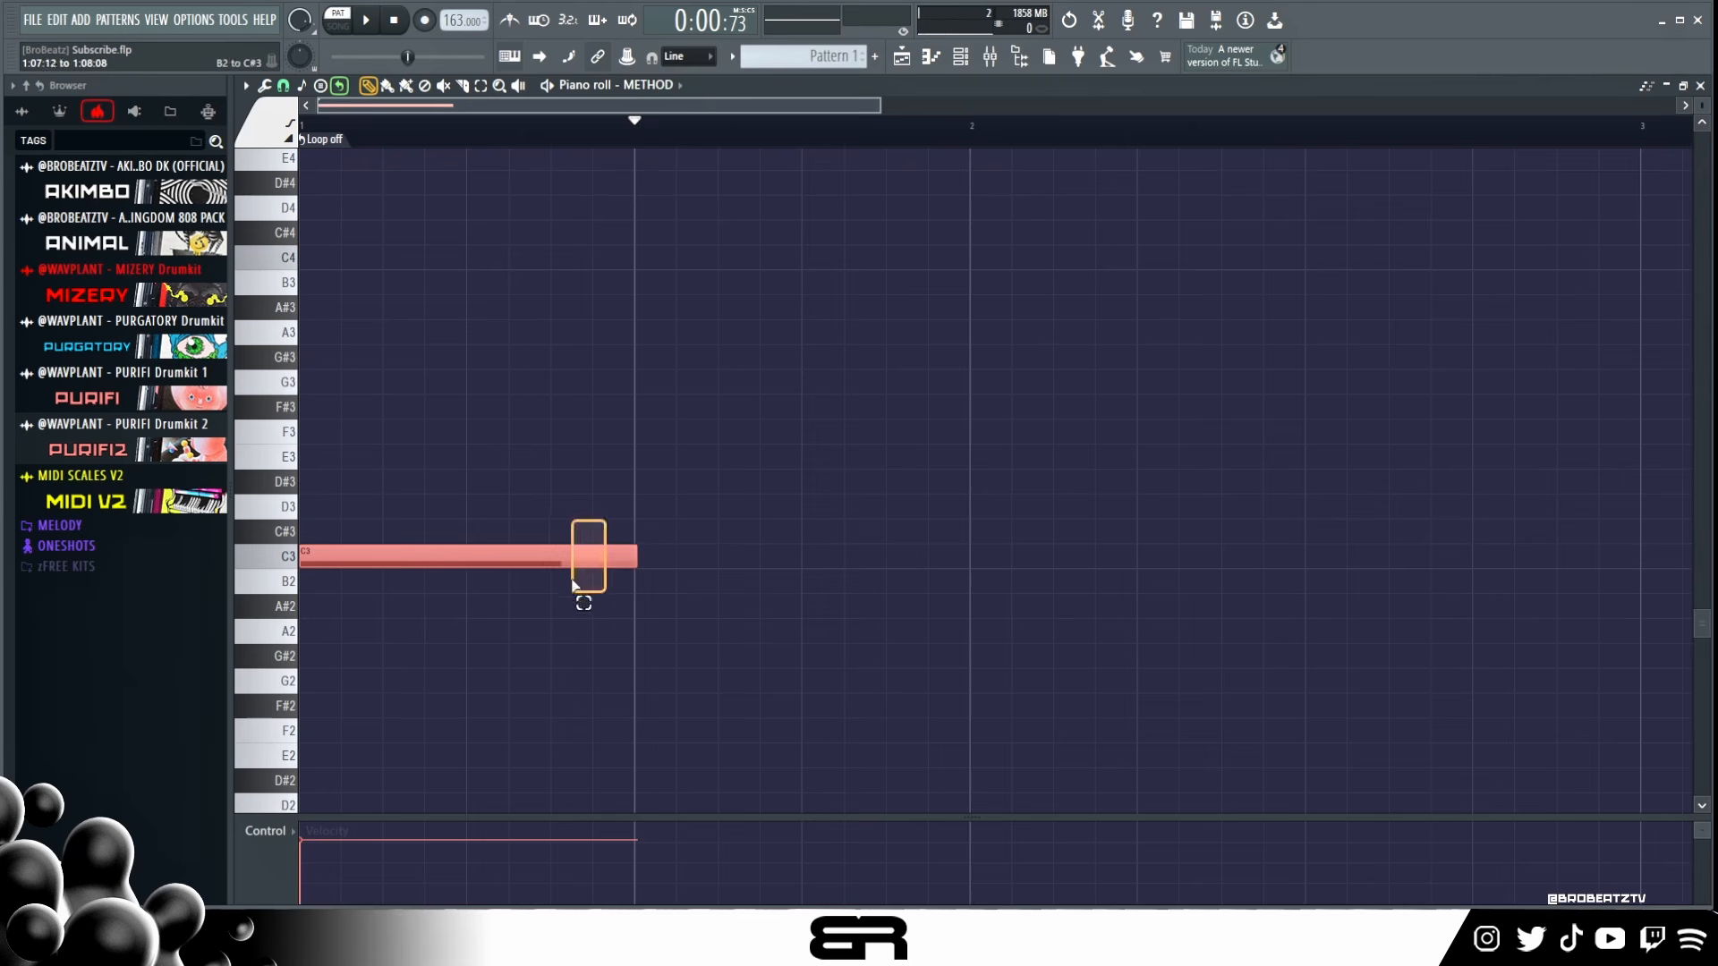
Step: Duplicate the C3 note at C4, and copy both notes into the second half of bar 1 one octave higher
shift+click(309, 551)
key(ctrl+Up)
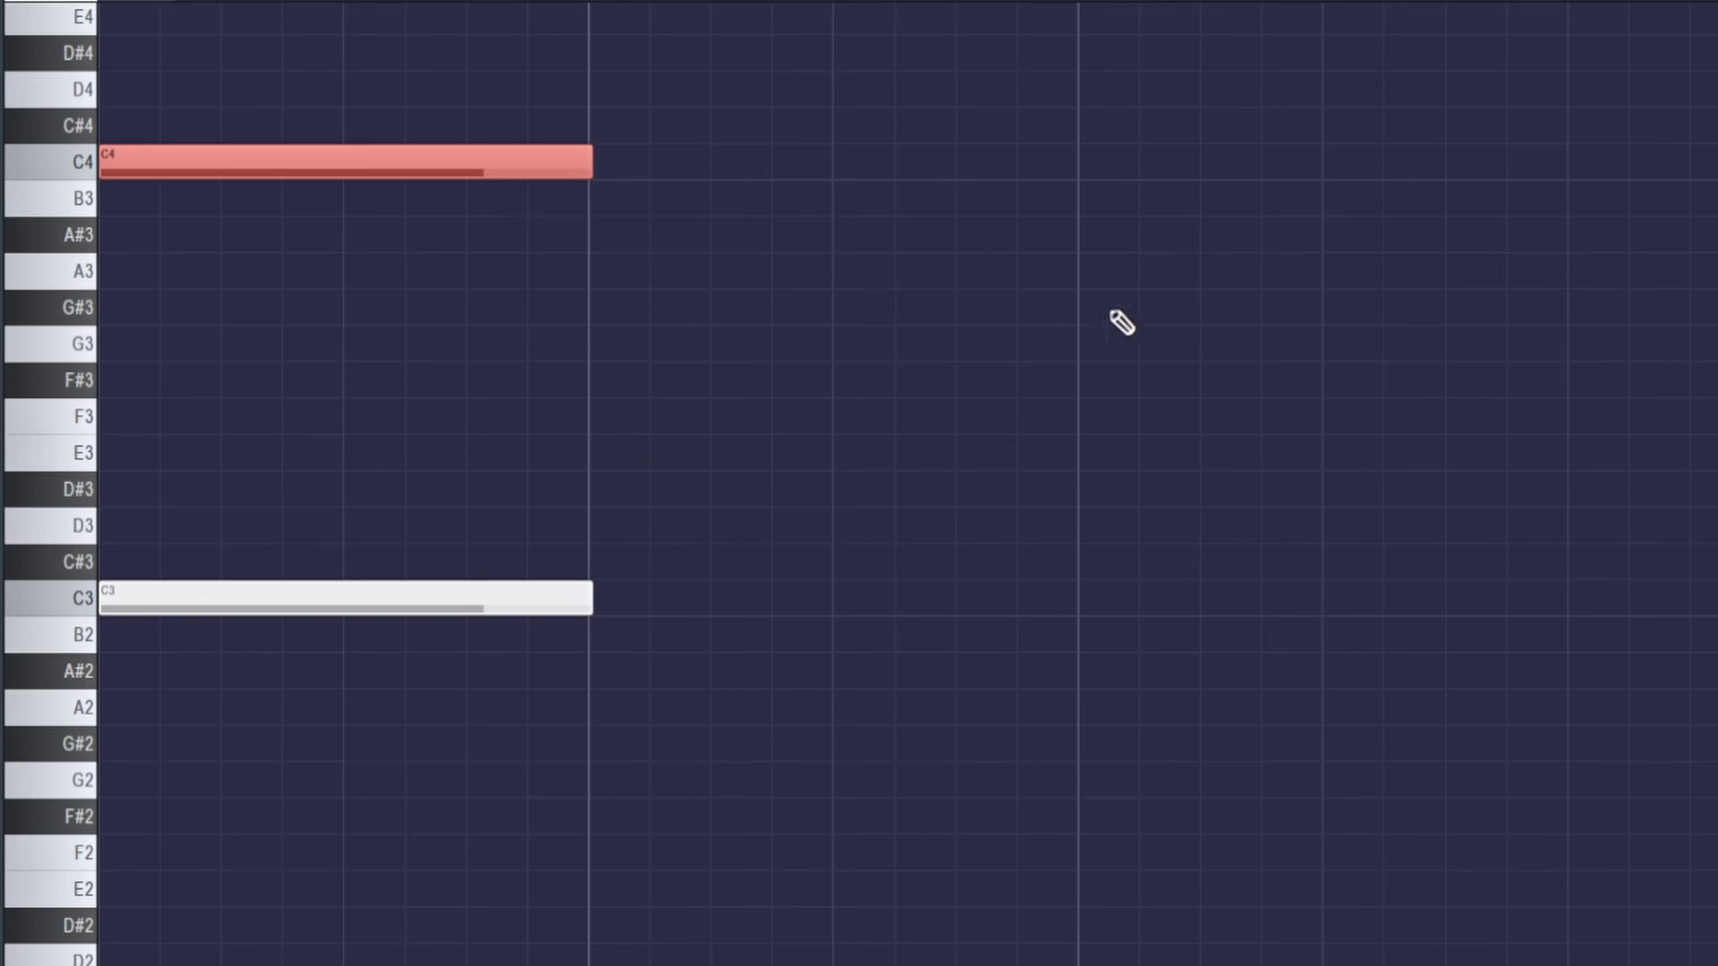
drag(659, 72, 266, 722)
drag(170, 599, 644, 605)
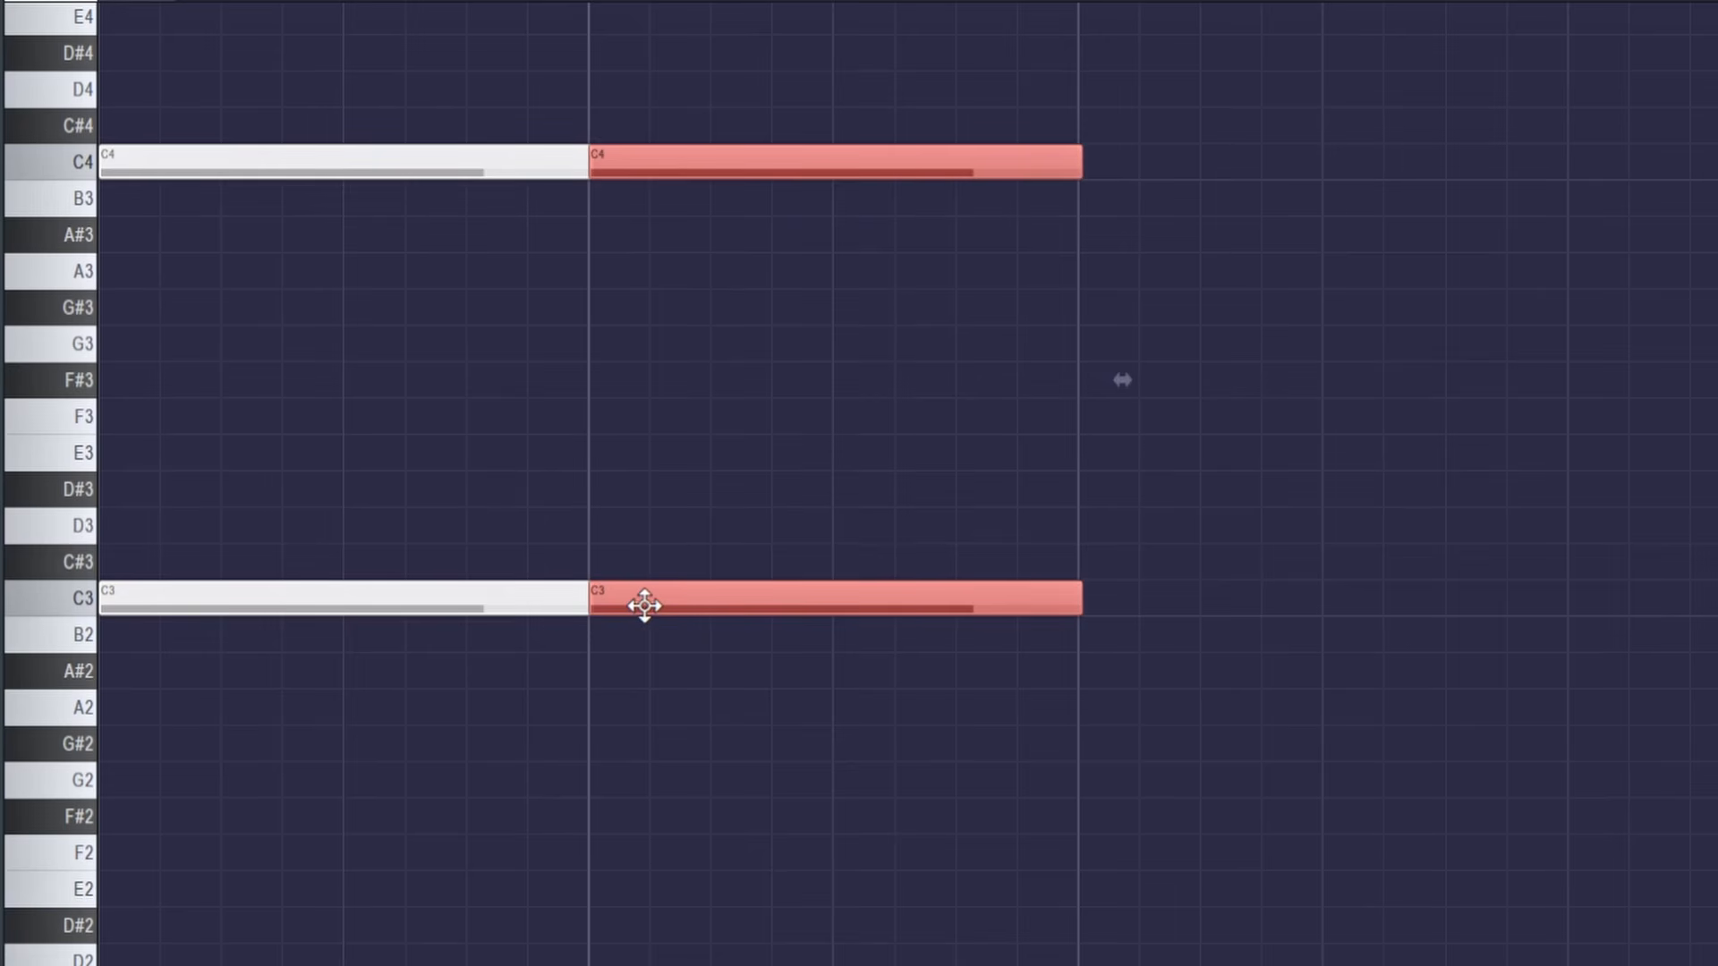
key(ctrl+Up)
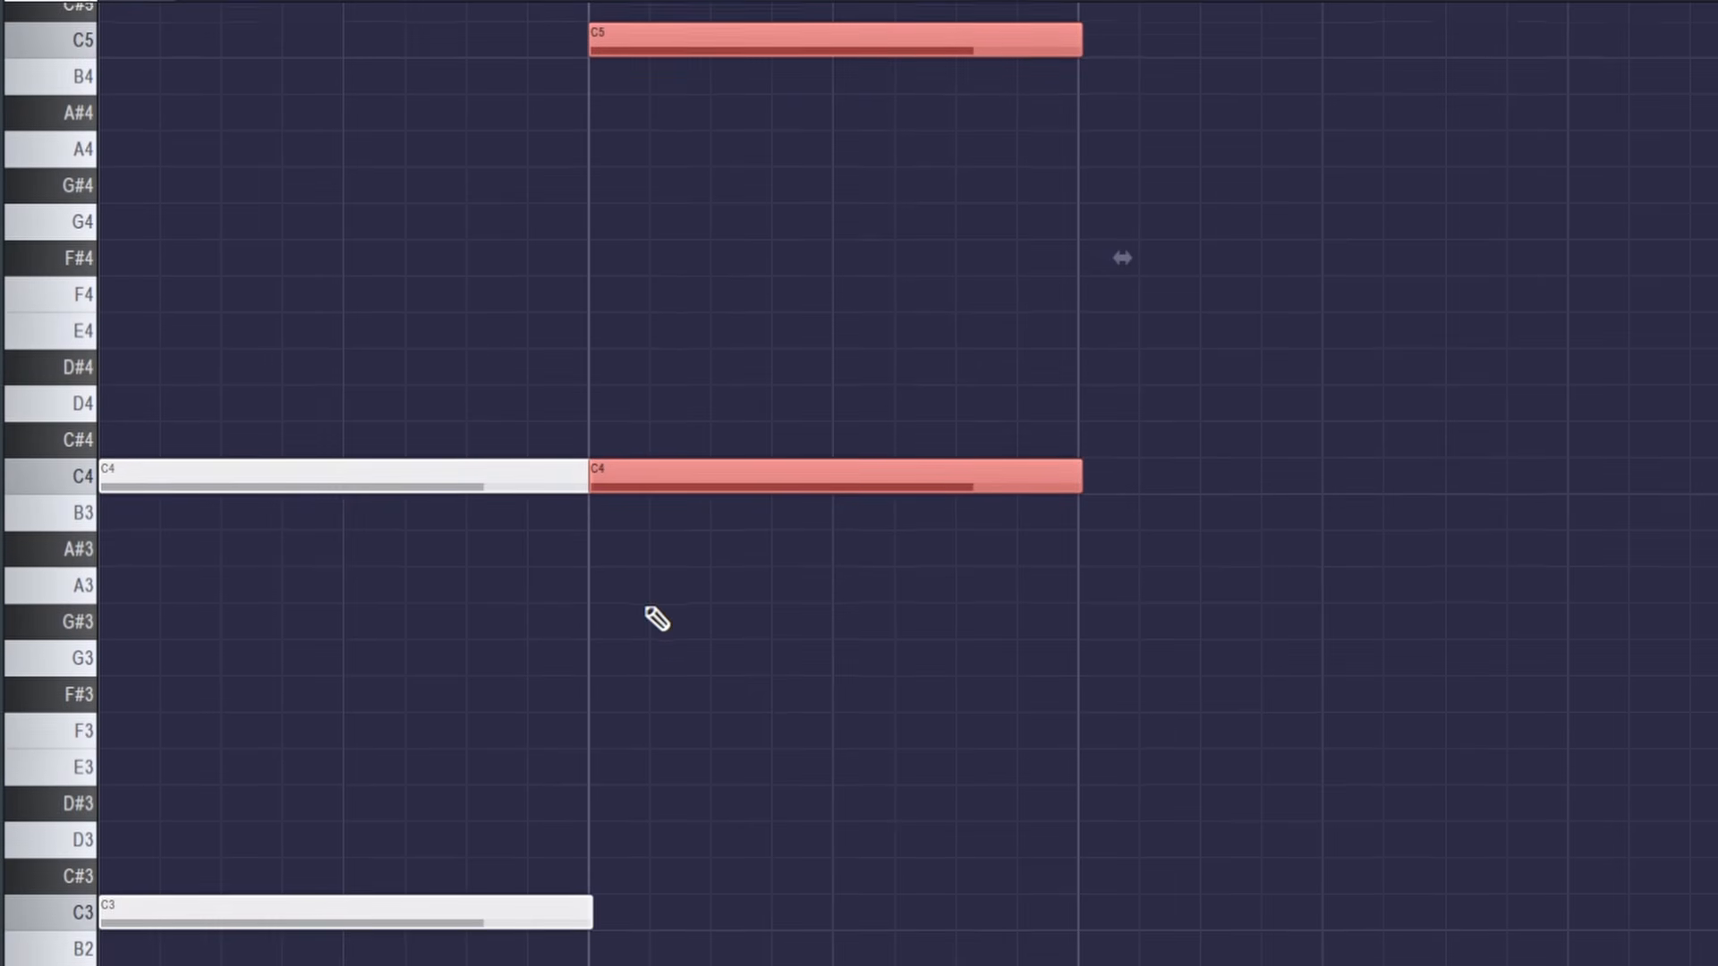
scroll(646, 609, down, 2)
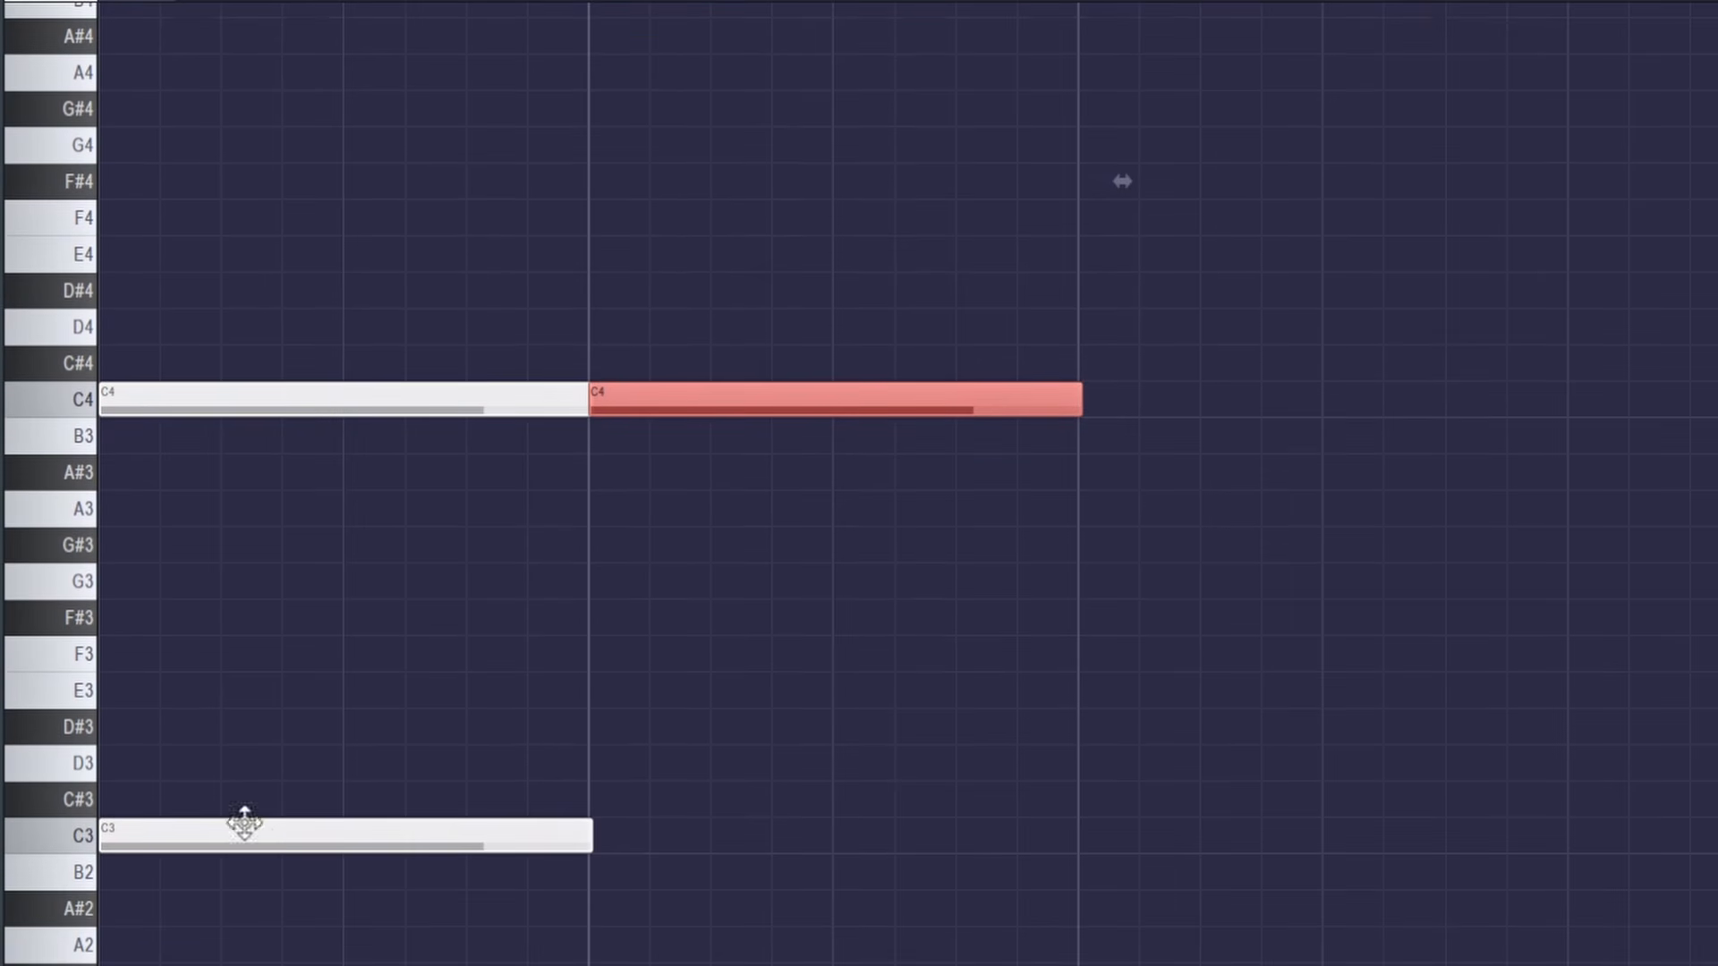
Step: Switch to note color 7 and draw a quarter-bar note on every key from B3 down to C#3 in bar 1
click(45, 1)
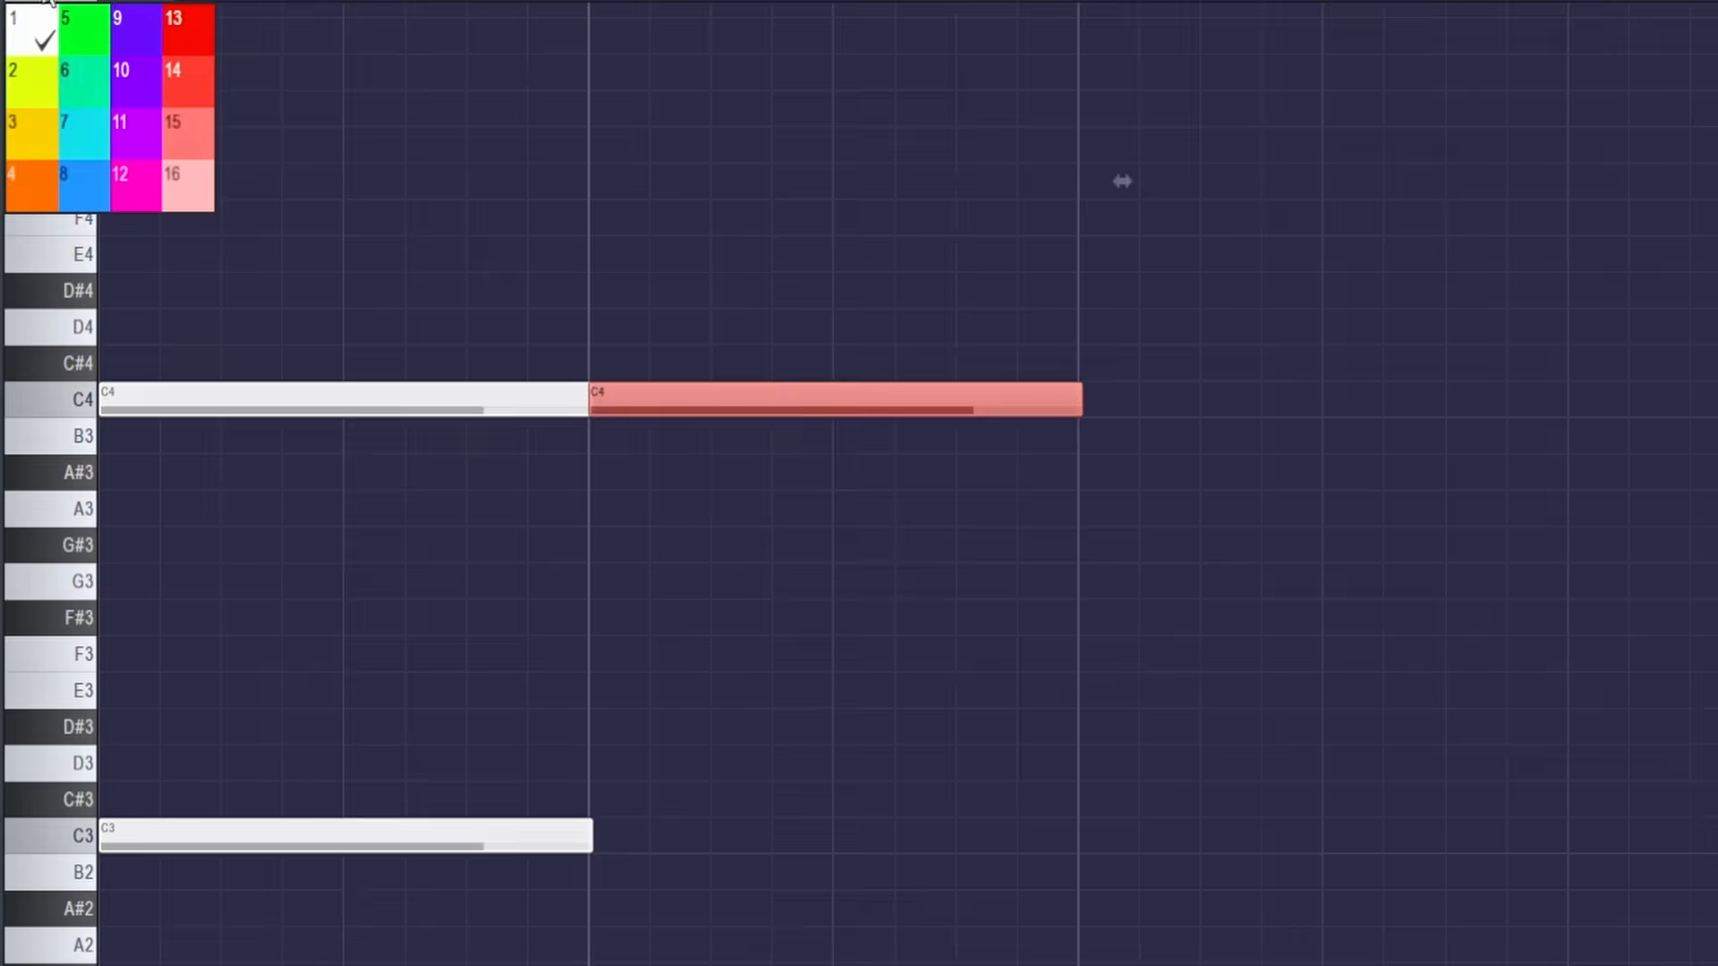
click(84, 139)
drag(296, 435, 347, 434)
drag(833, 449, 617, 441)
click(517, 443)
click(517, 477)
click(512, 516)
click(506, 545)
click(501, 581)
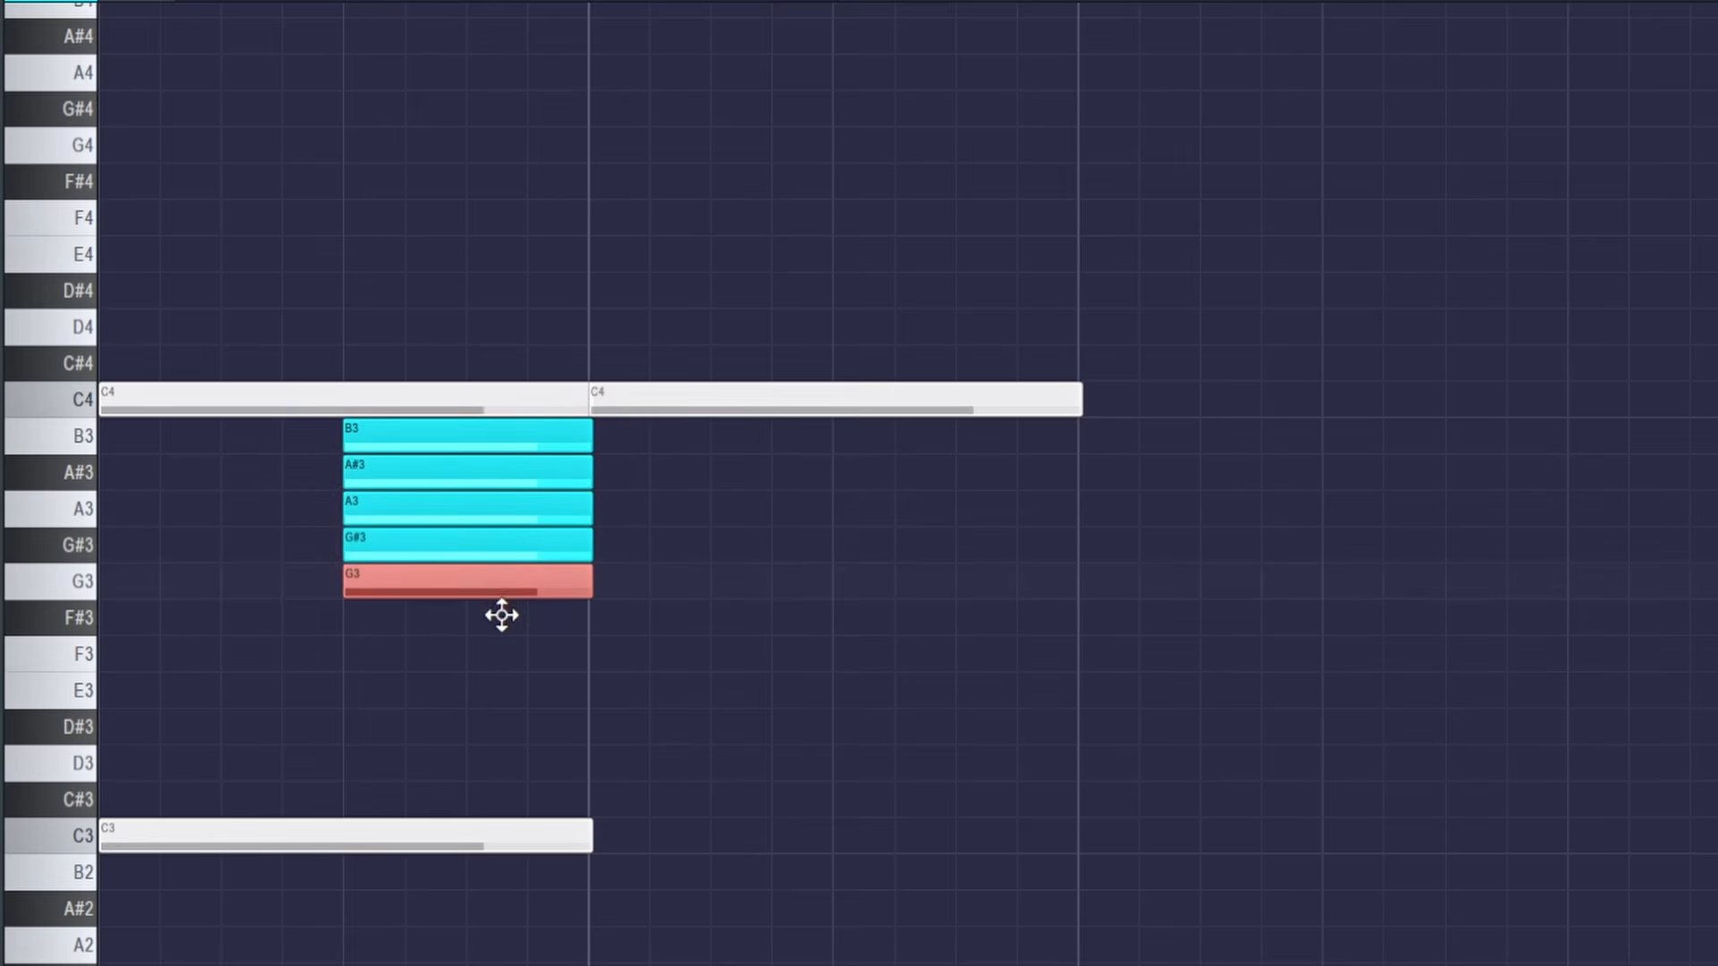
click(492, 617)
click(477, 653)
click(468, 725)
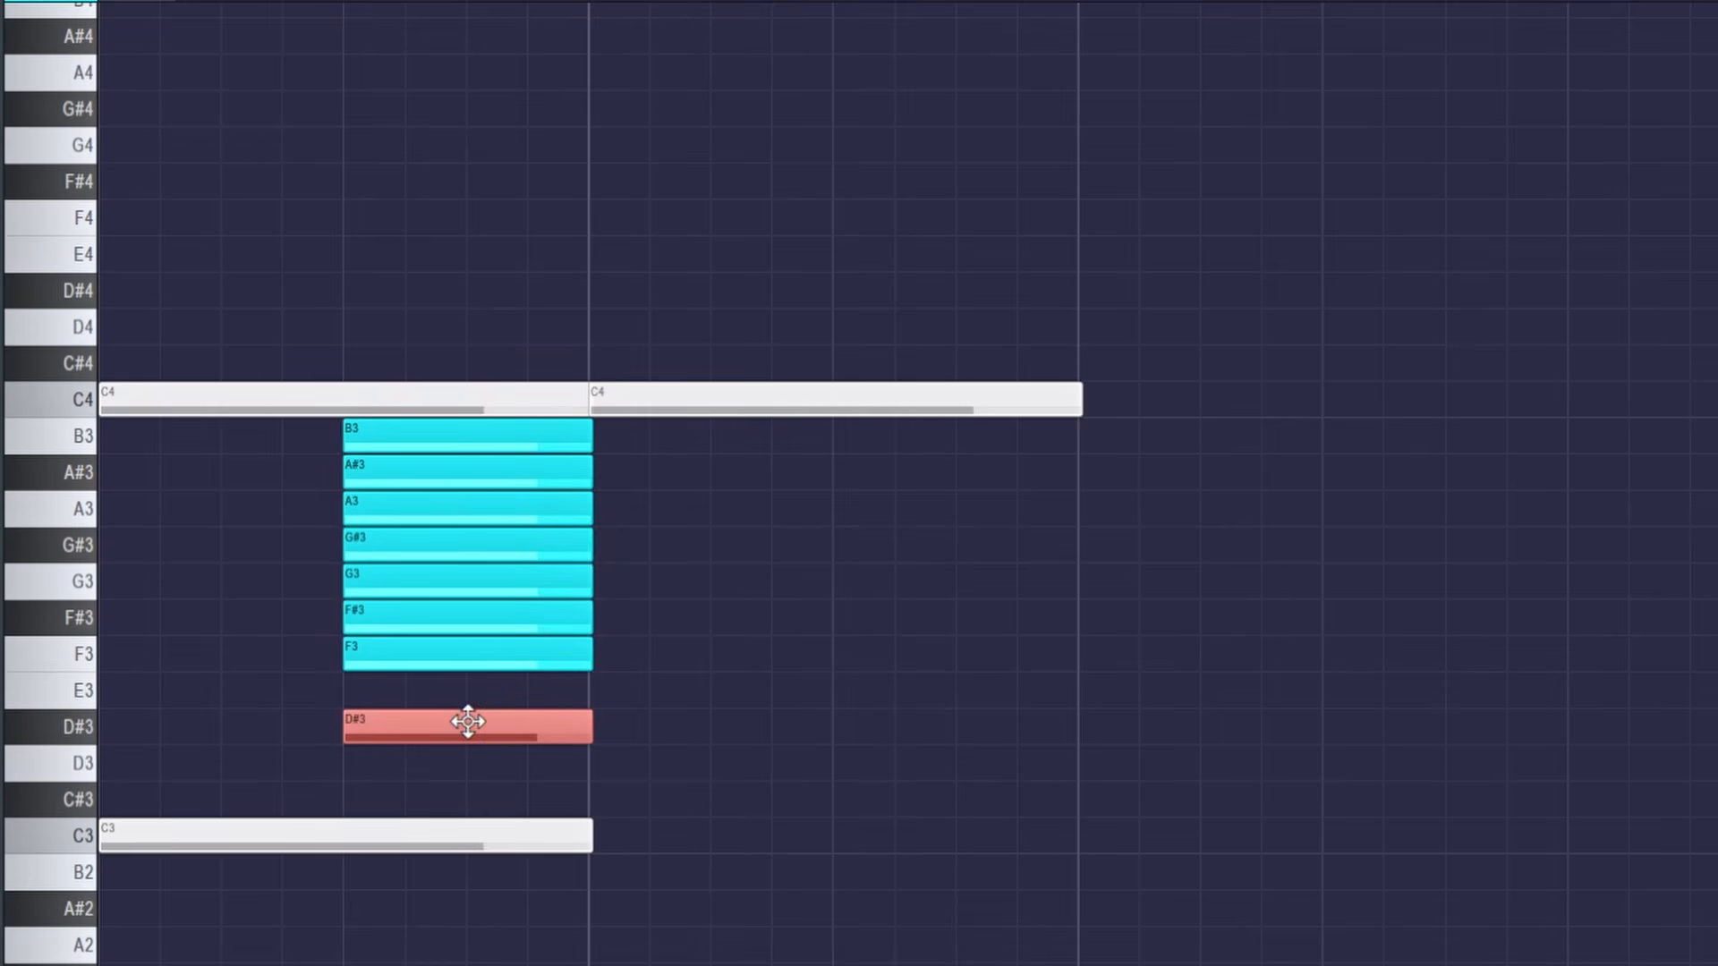
click(472, 689)
click(470, 799)
click(466, 768)
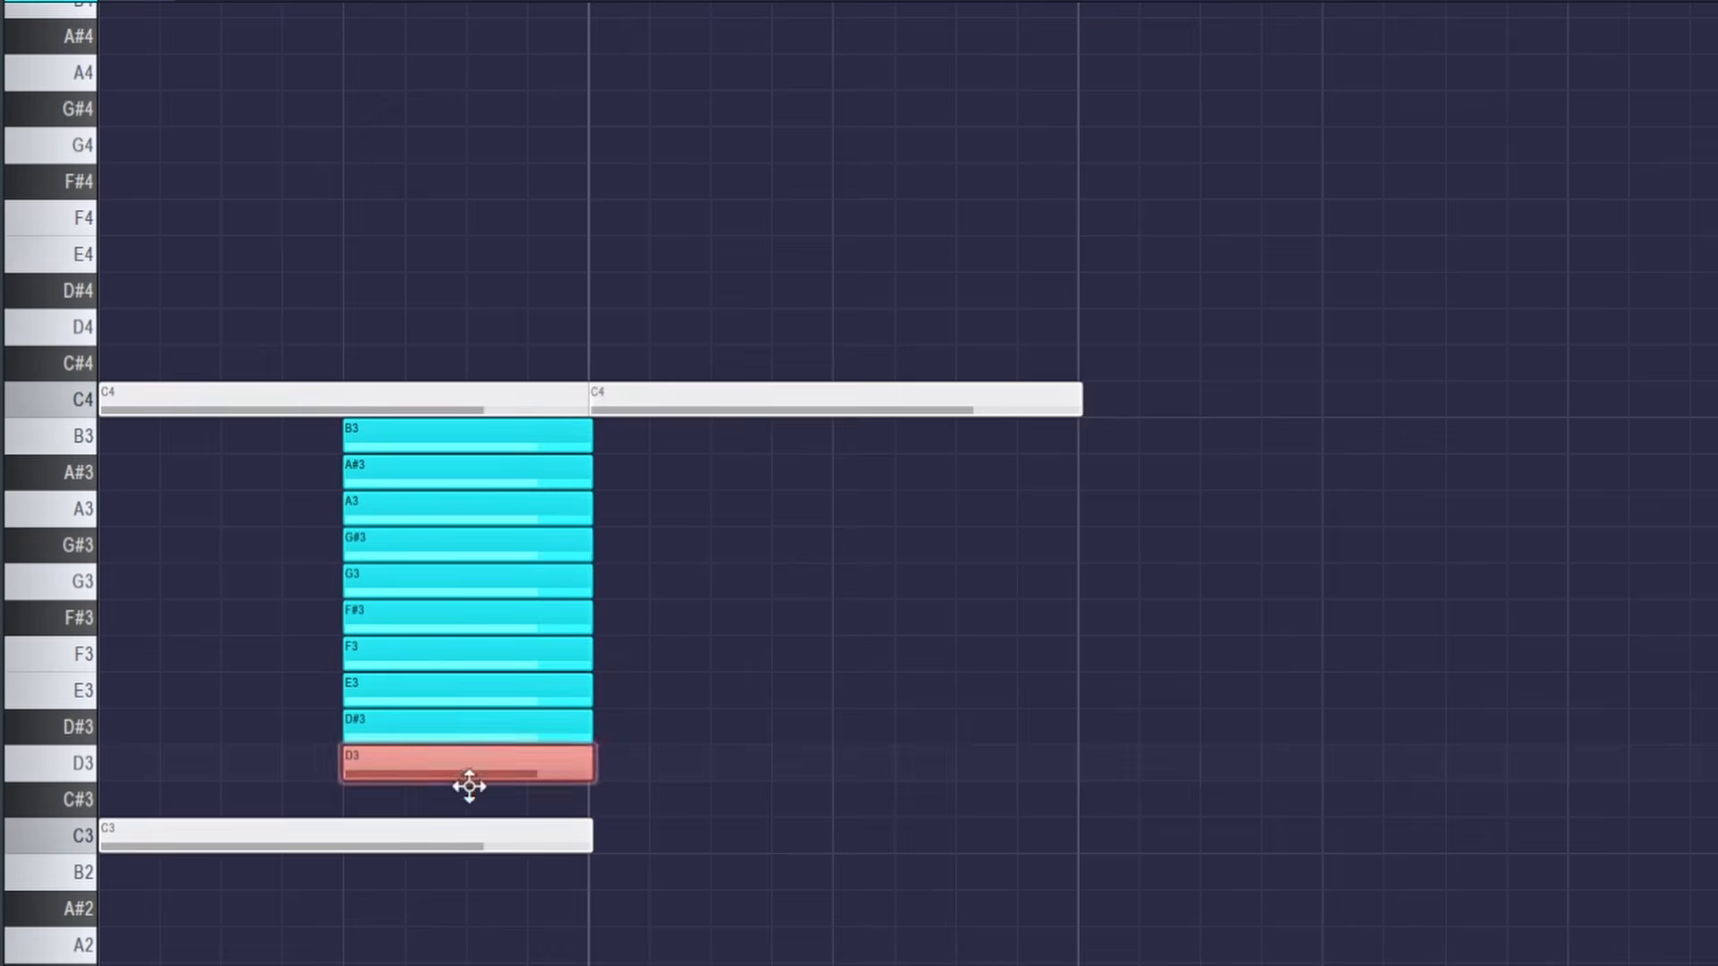
Step: Copy the C3-to-C4 stack of notes up one octave and delete the extra C4 and C5 notes after it
click(779, 412)
right_click(779, 413)
drag(680, 288, 205, 850)
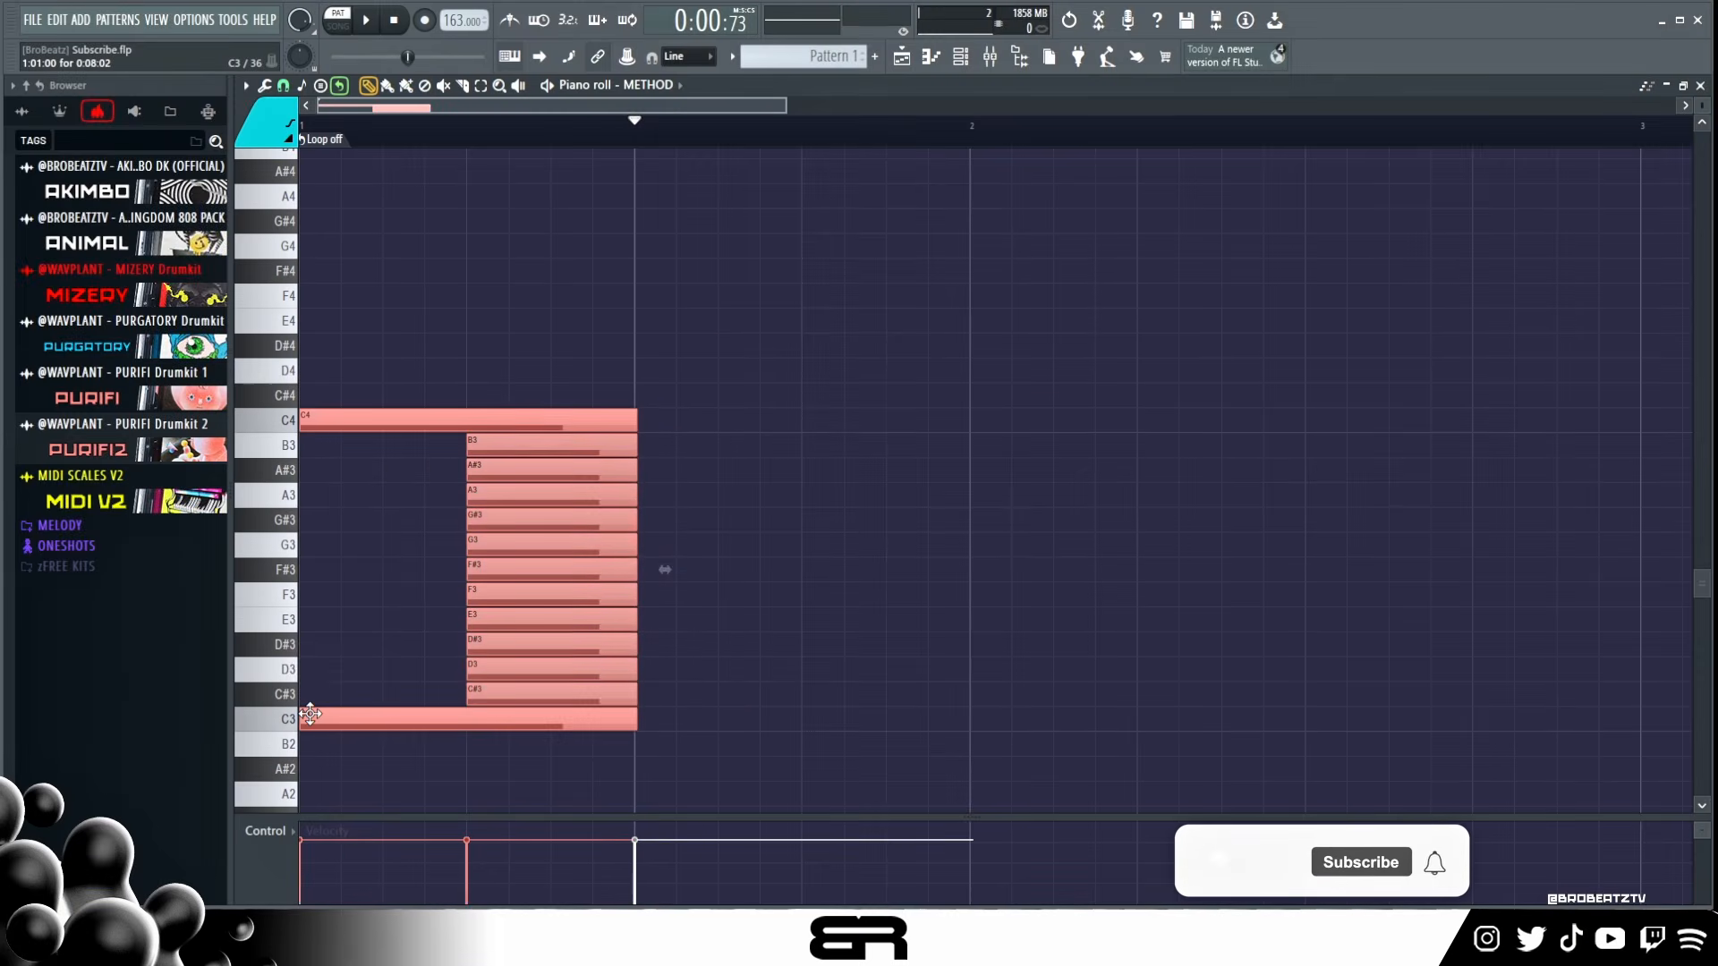
key(ctrl+Up)
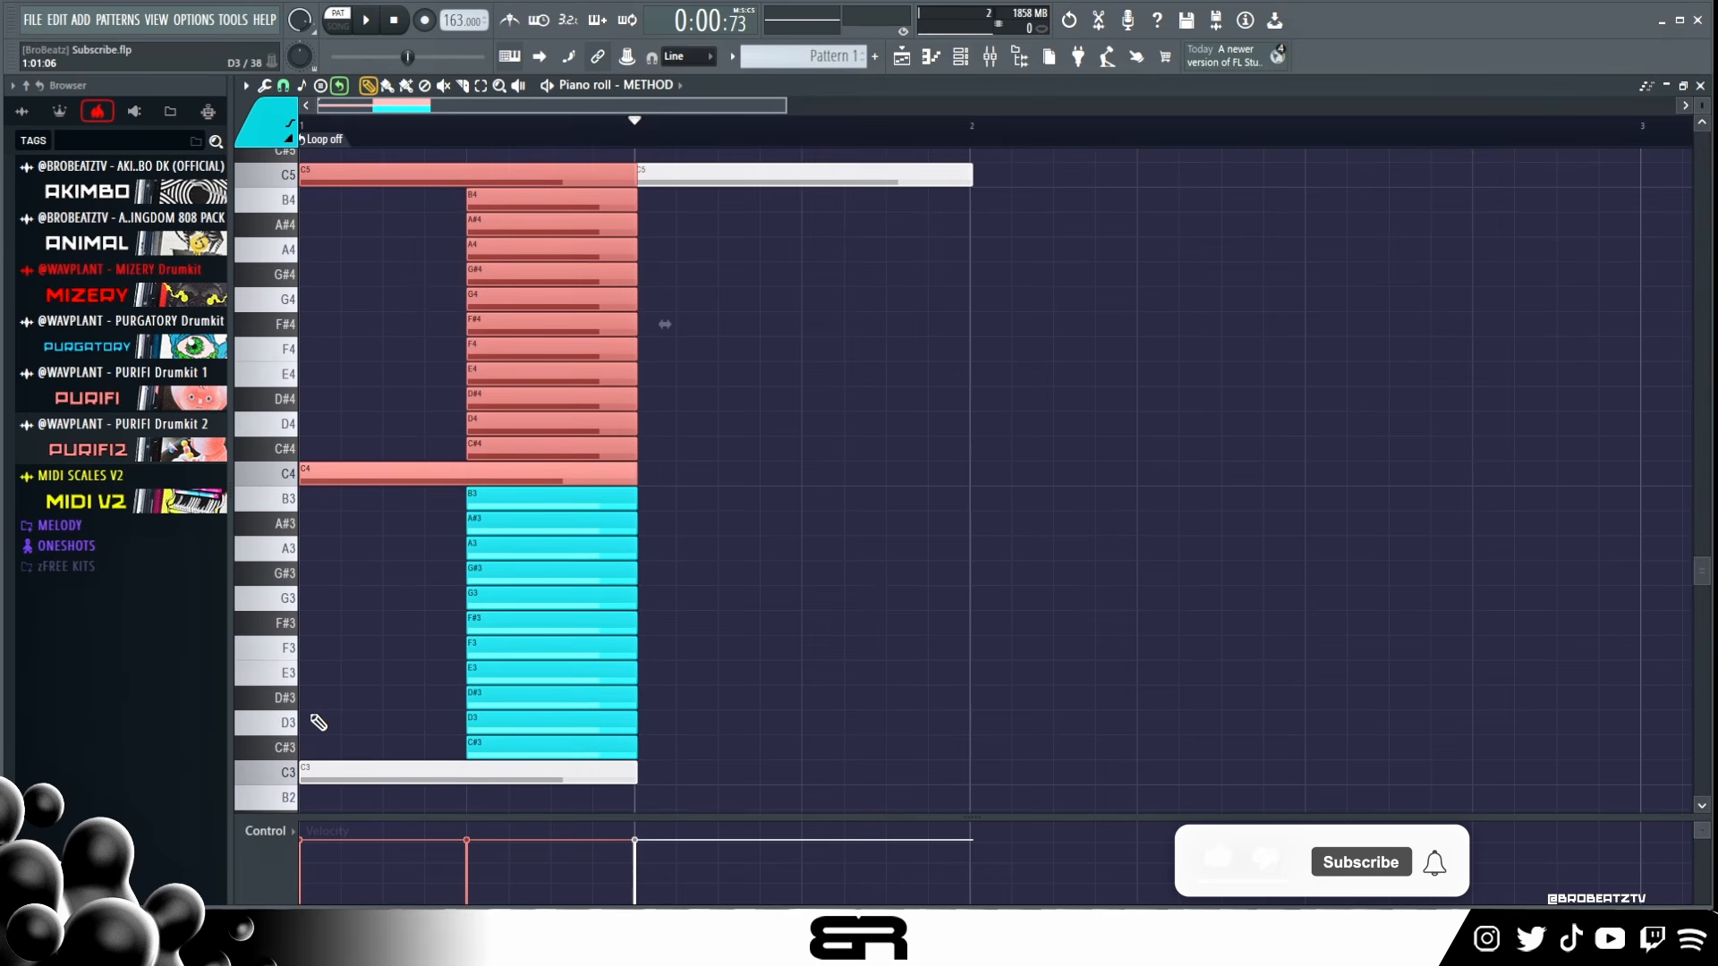
ctrl+click(420, 572)
drag(282, 485, 290, 502)
ctrl+click(673, 542)
scroll(909, 522, up, 2)
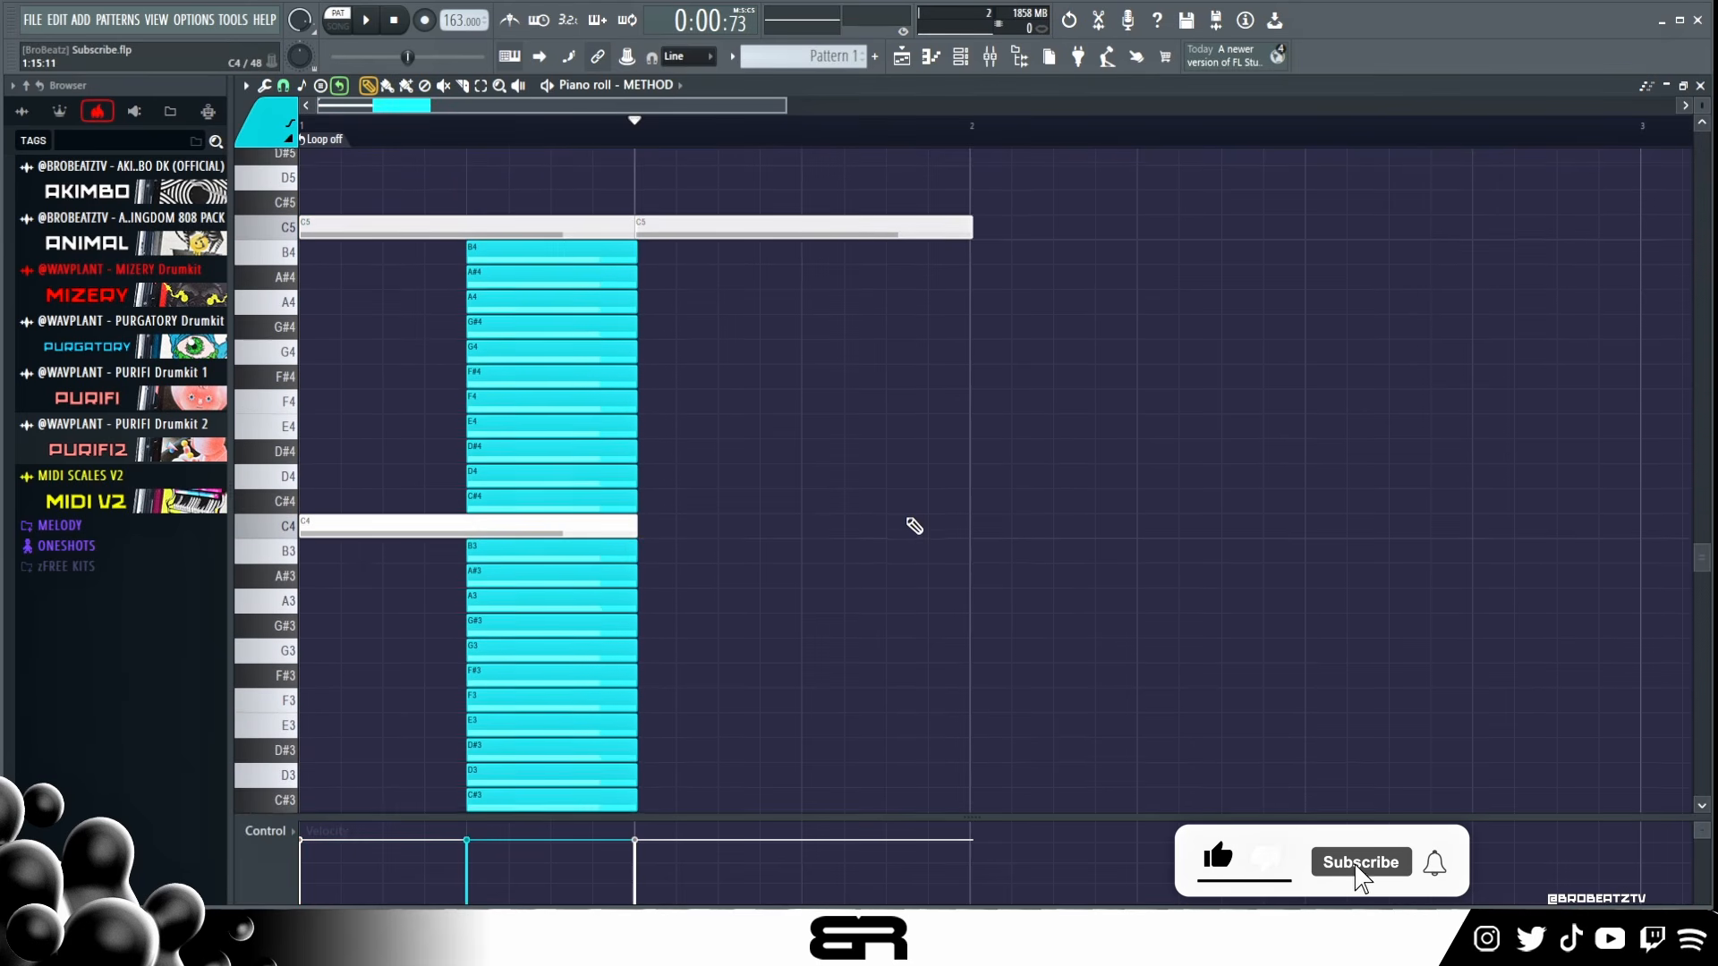
right_click(752, 277)
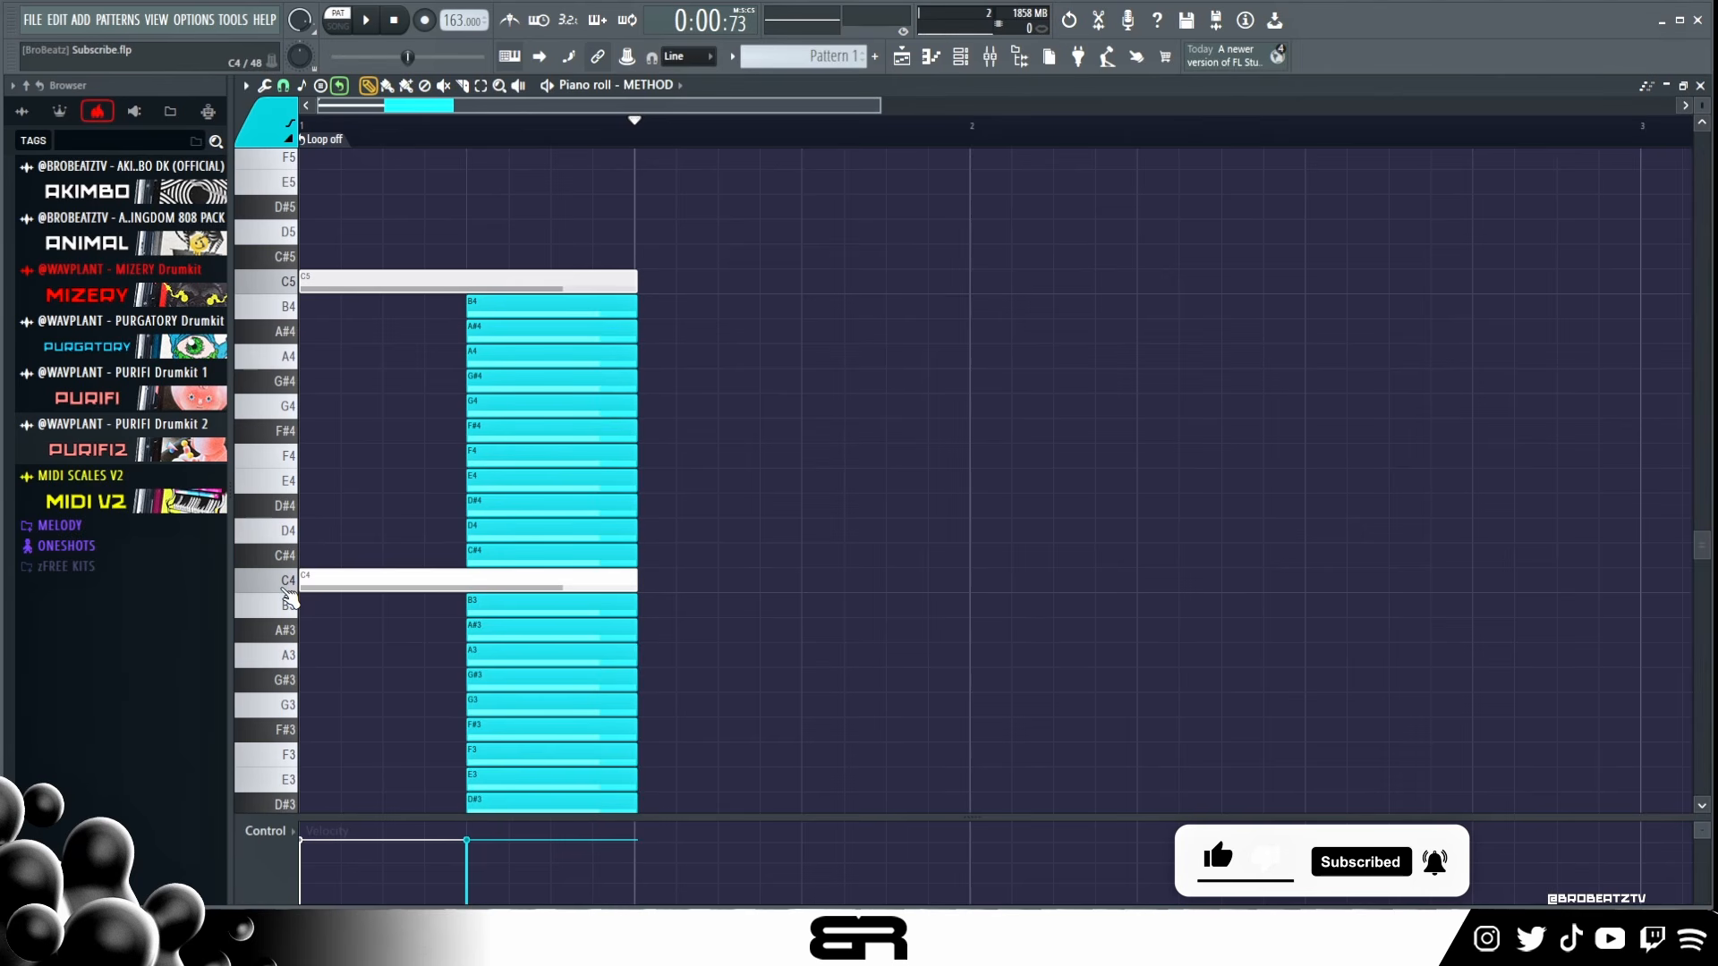
Step: Highlight the notes of the C4-to-C5 octave and review both octaves down to C3
drag(701, 246, 362, 577)
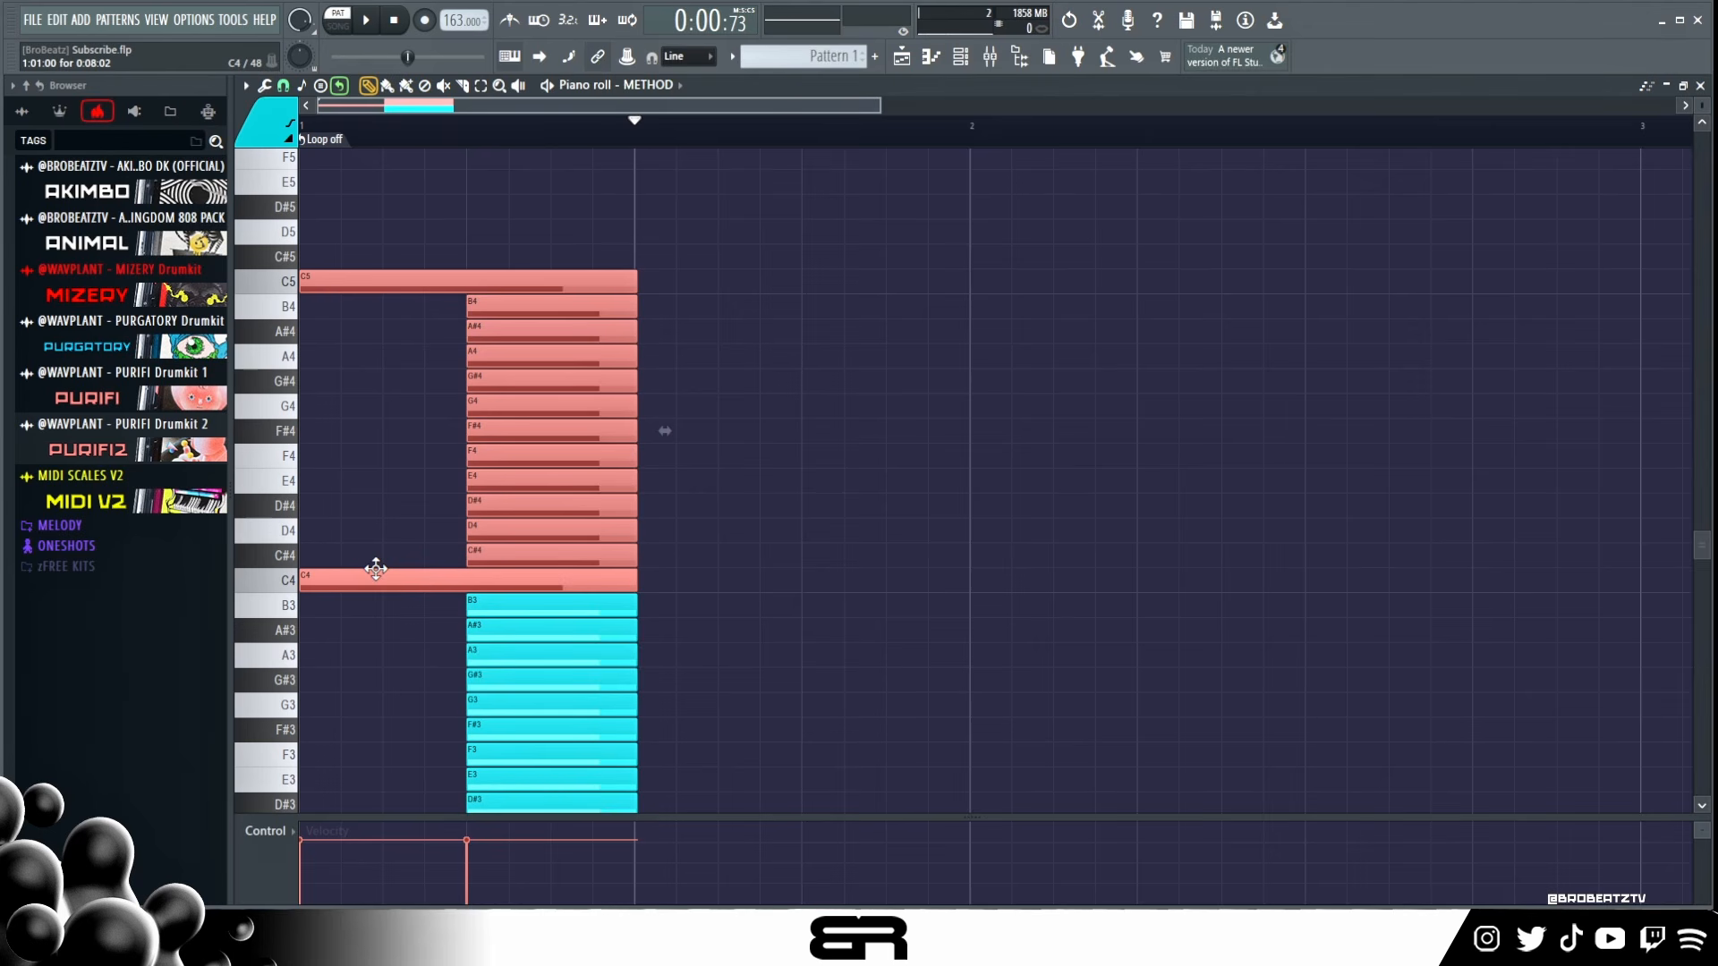
ctrl+click(888, 374)
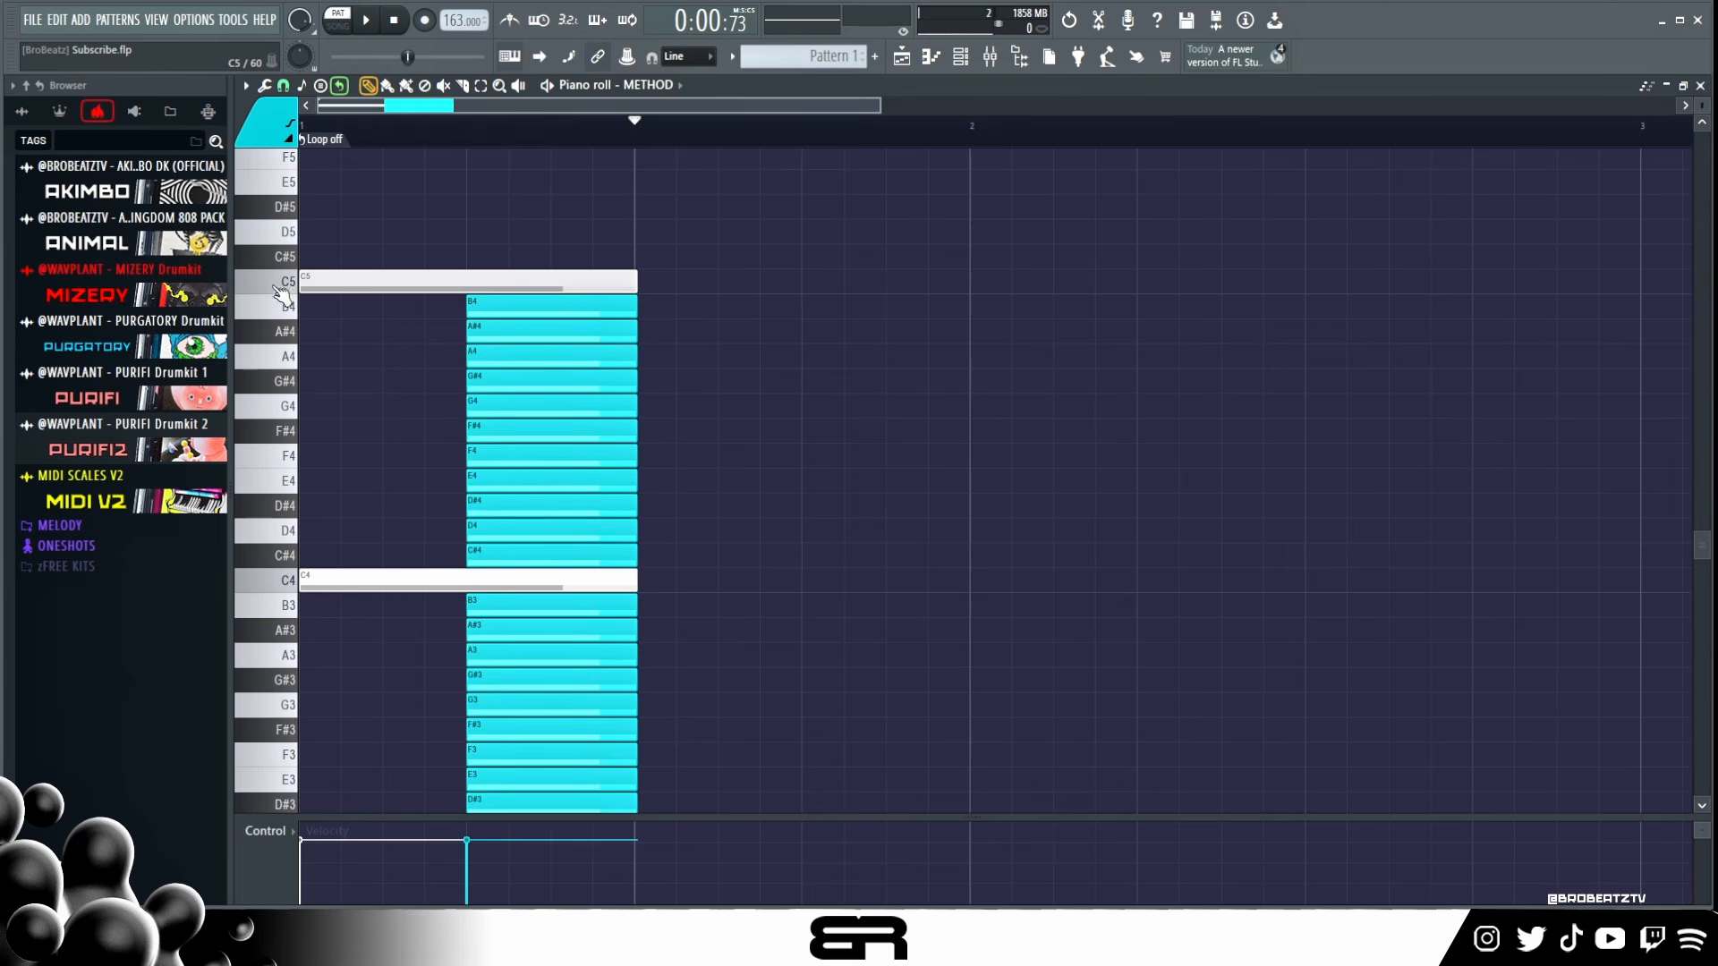
scroll(284, 615, down, 4)
scroll(675, 419, up, 1)
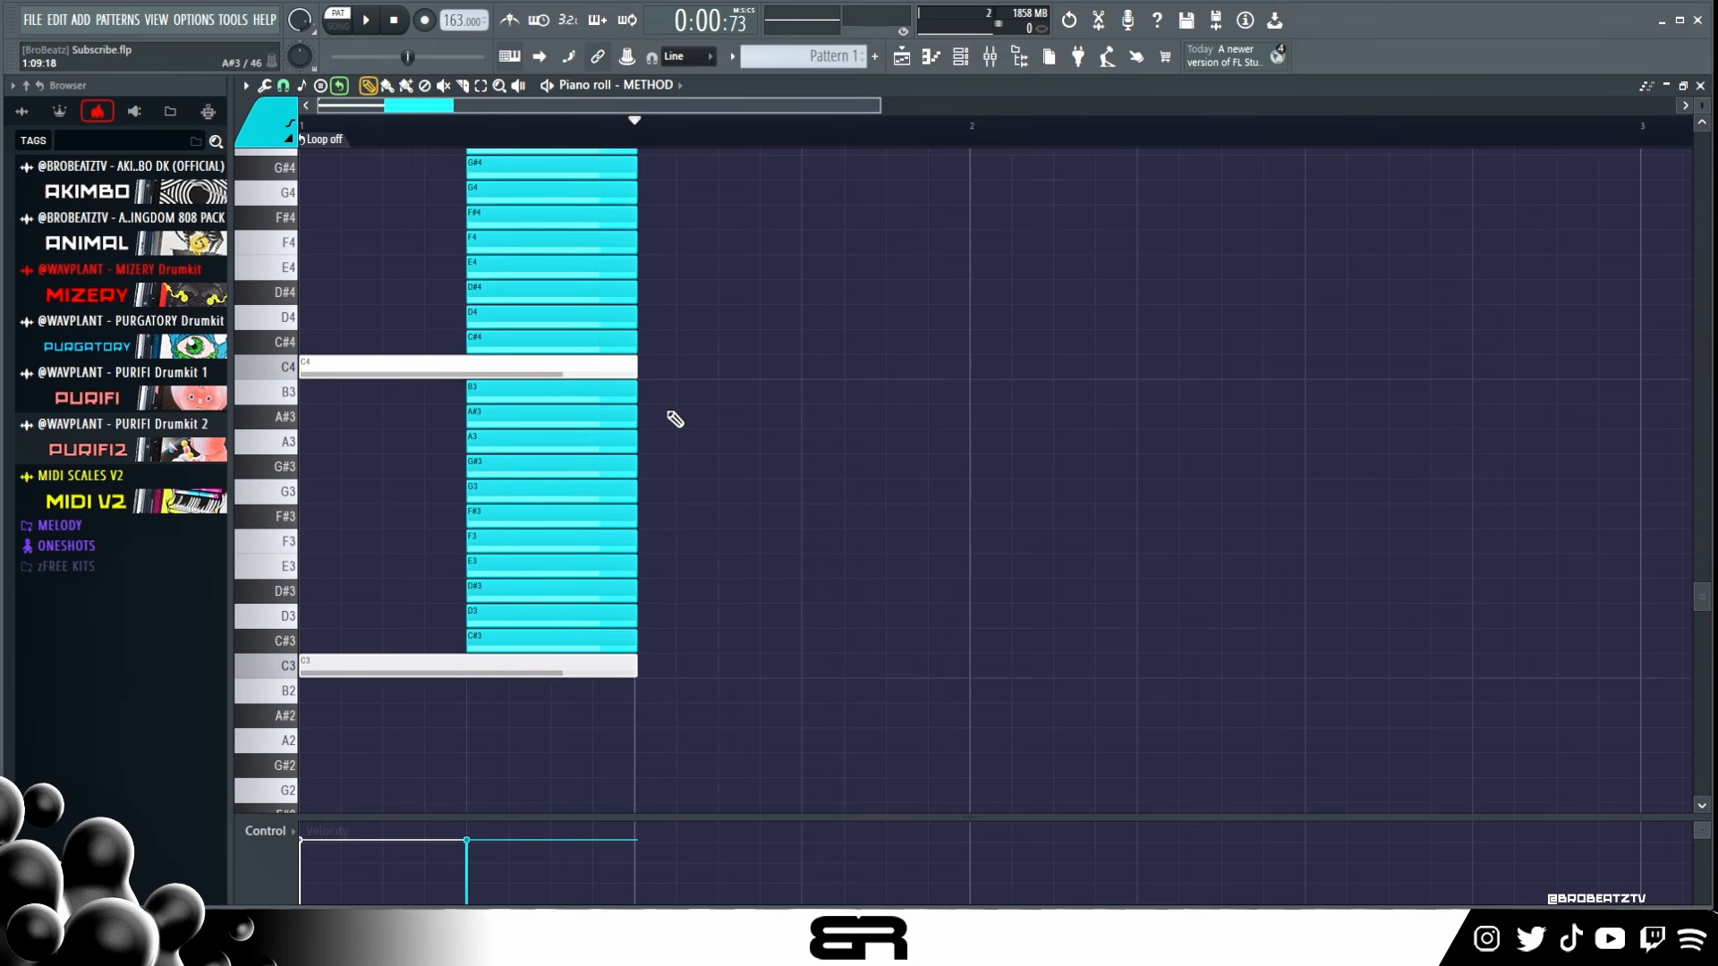
scroll(679, 419, up, 2)
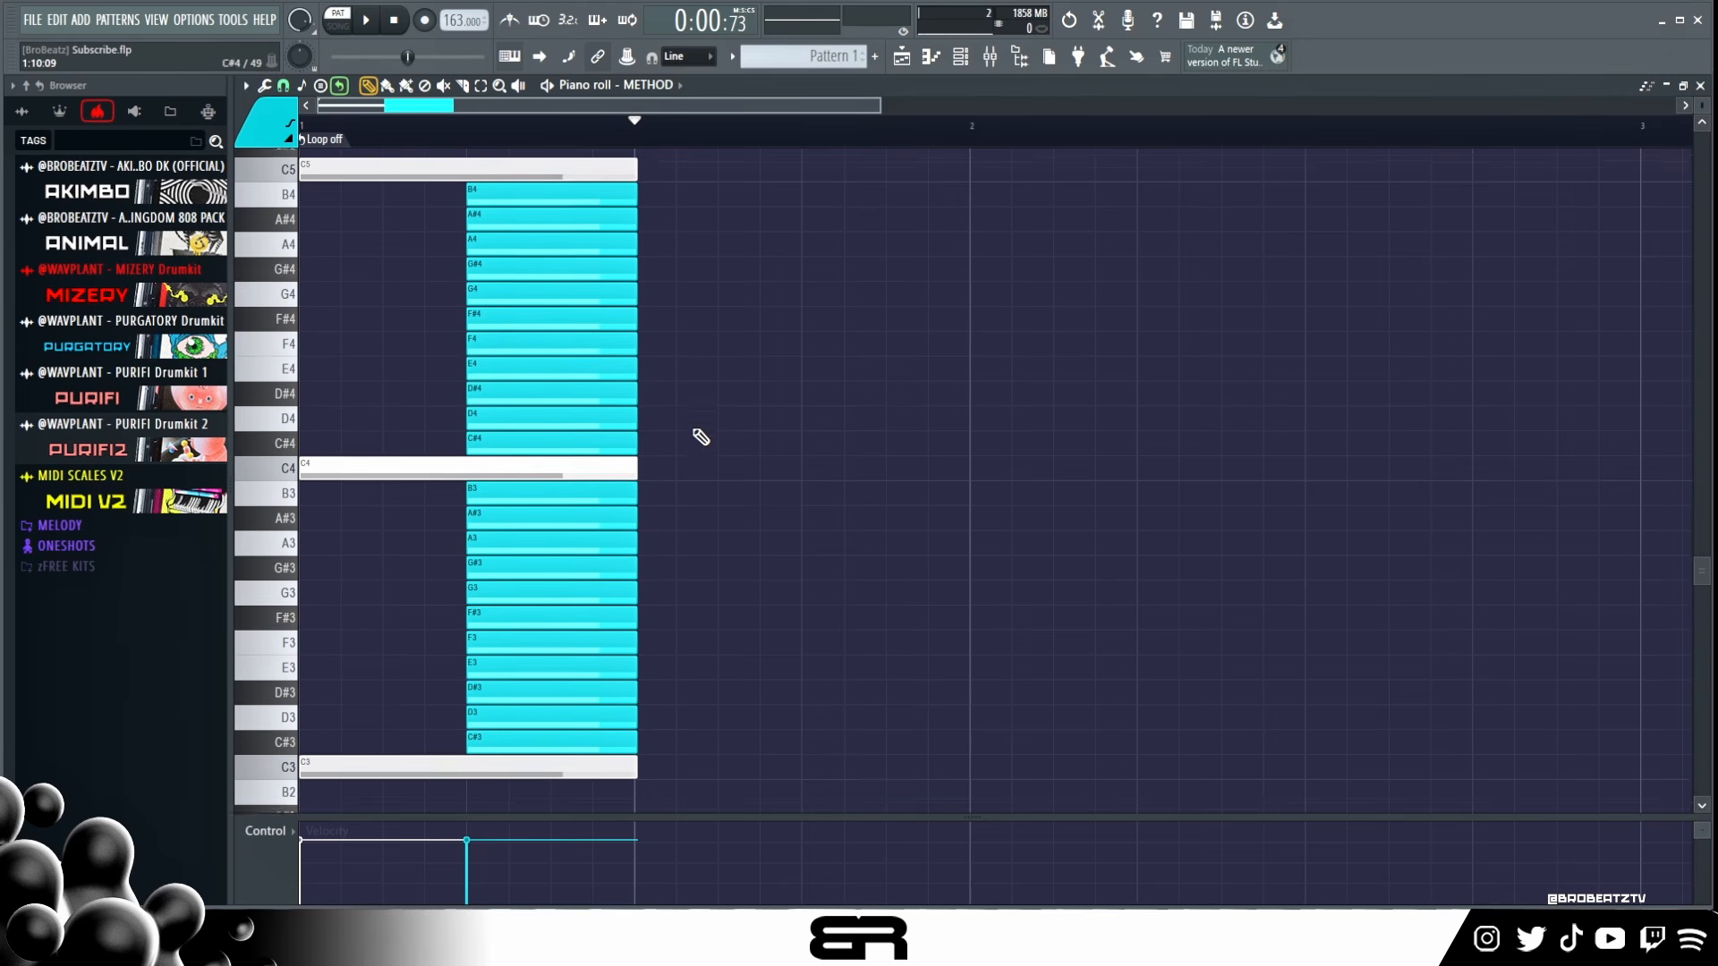
Step: Try octave-shifted copies of the C#, D# and G notes beside the stack, and delete the copies
click(588, 747)
click(590, 699)
shift+click(580, 754)
shift+click(574, 593)
drag(535, 602, 703, 598)
key(ctrl+Up)
click(709, 309)
key(ctrl+Down)
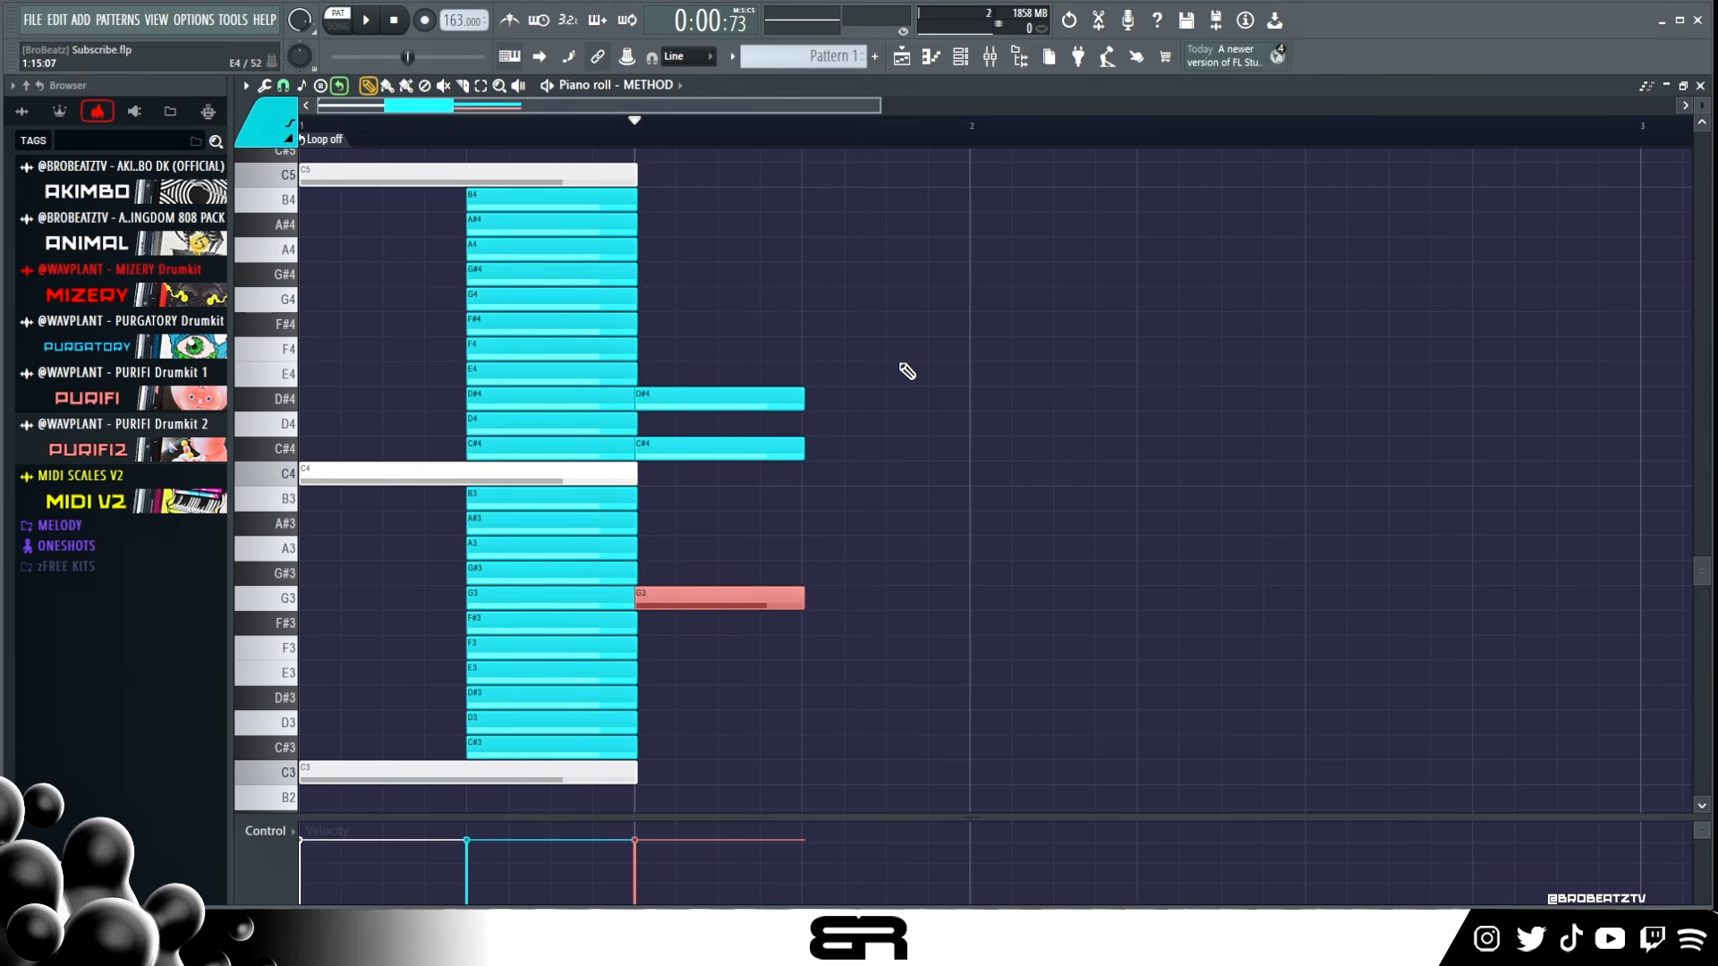
ctrl+click(922, 497)
drag(796, 348, 764, 696)
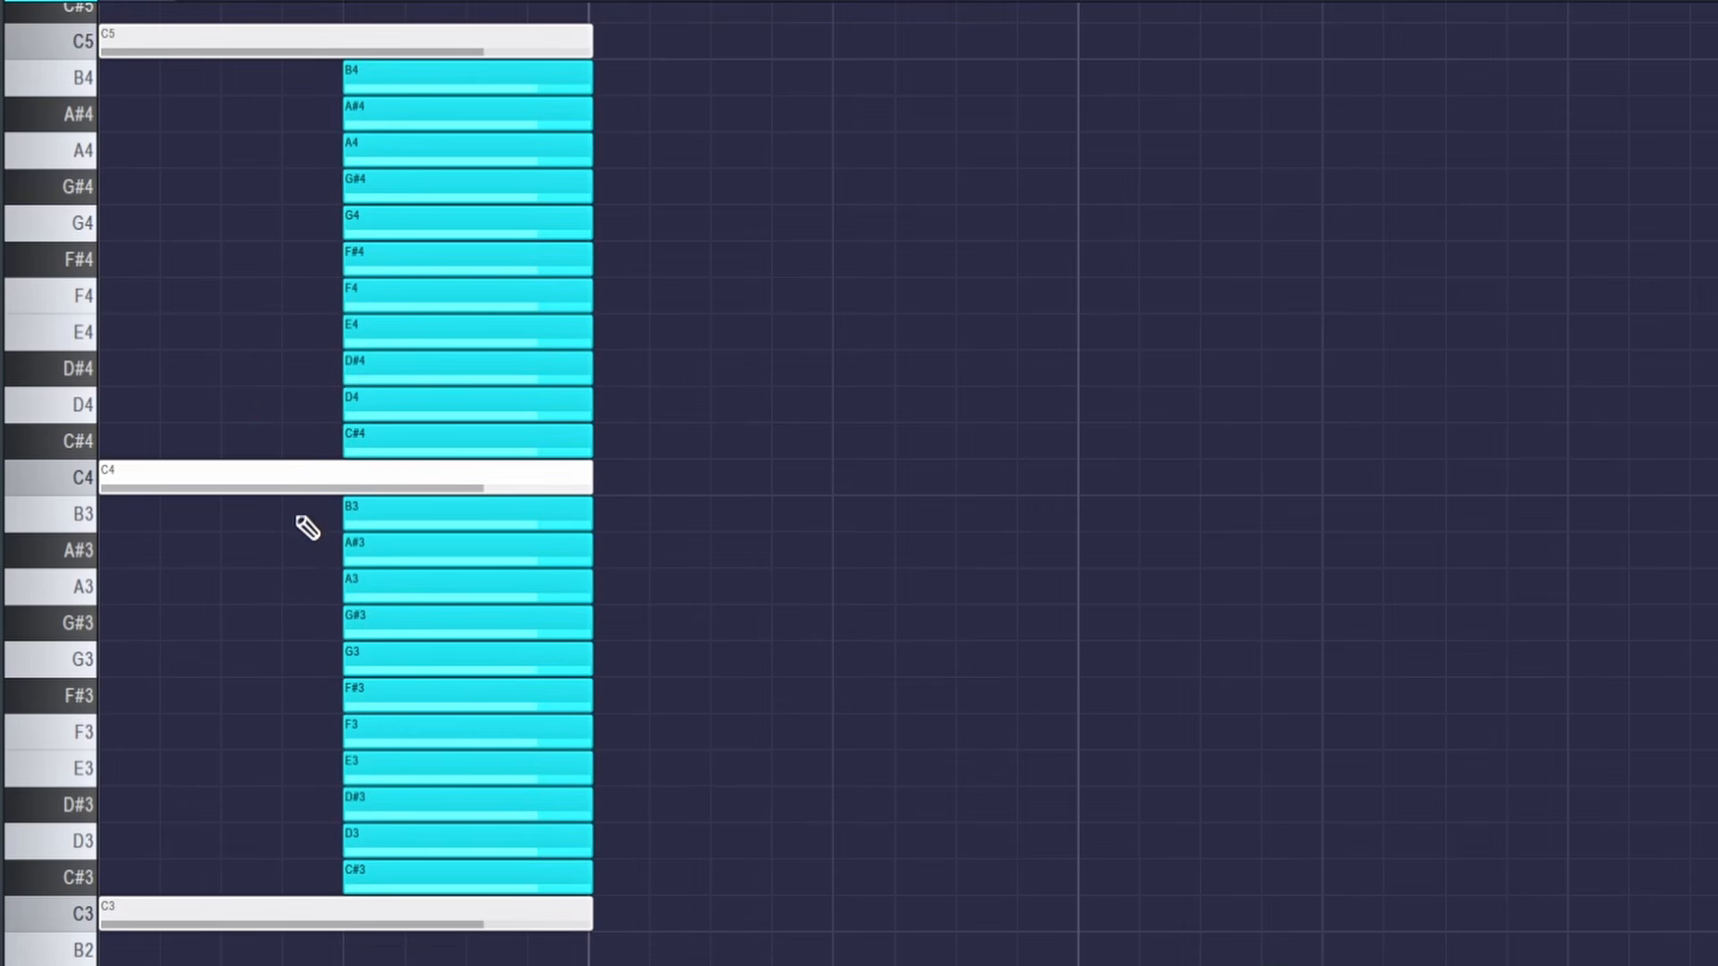
Step: Highlight the eleven notes between C3 and C4, and the C4 note on its own
drag(307, 497, 537, 902)
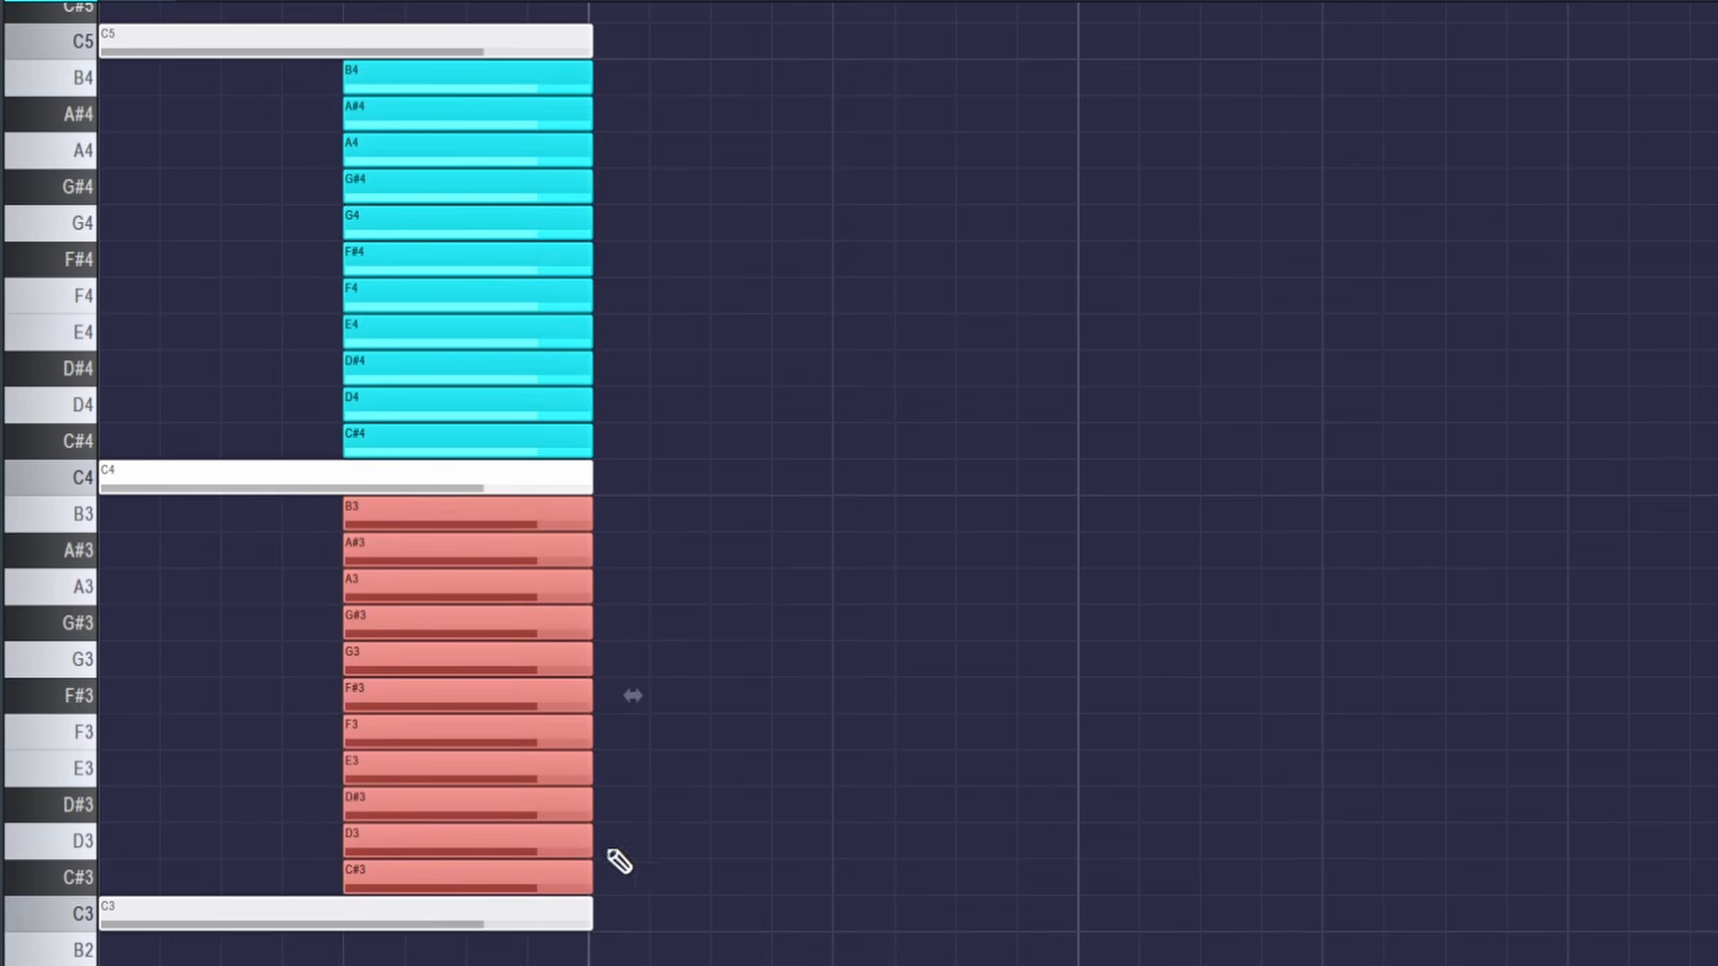
click(744, 783)
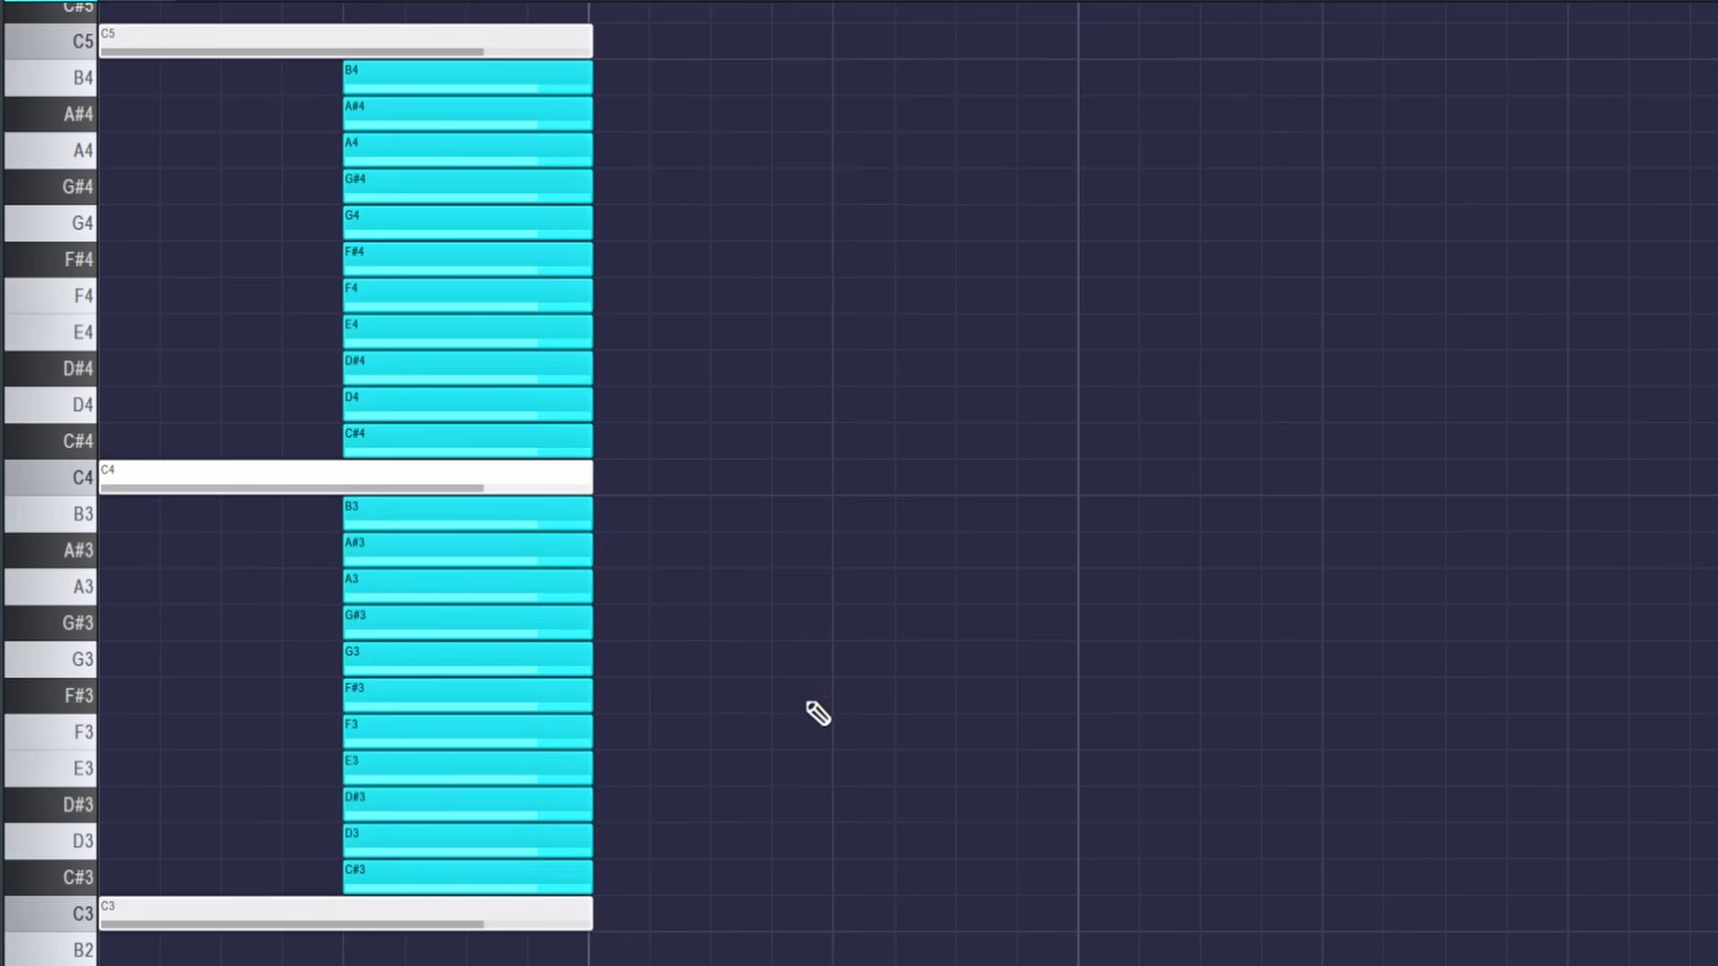
click(253, 479)
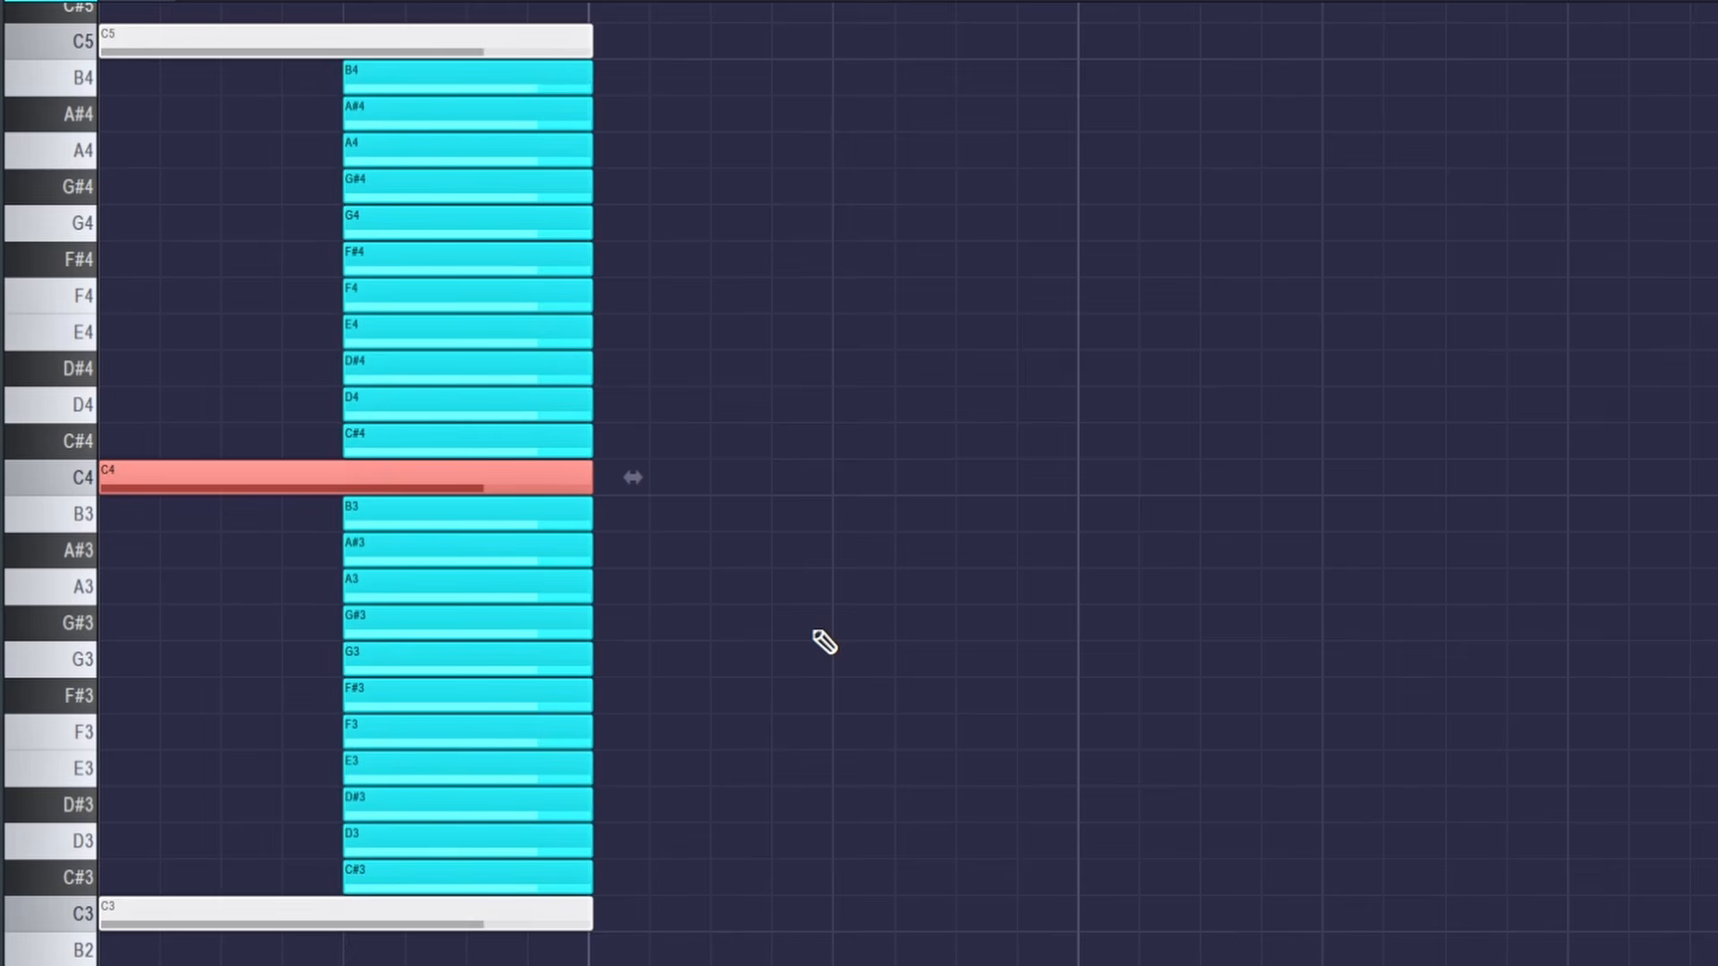
Step: Recolor the C3 note with note color 8
scroll(364, 797, down, 3)
click(250, 759)
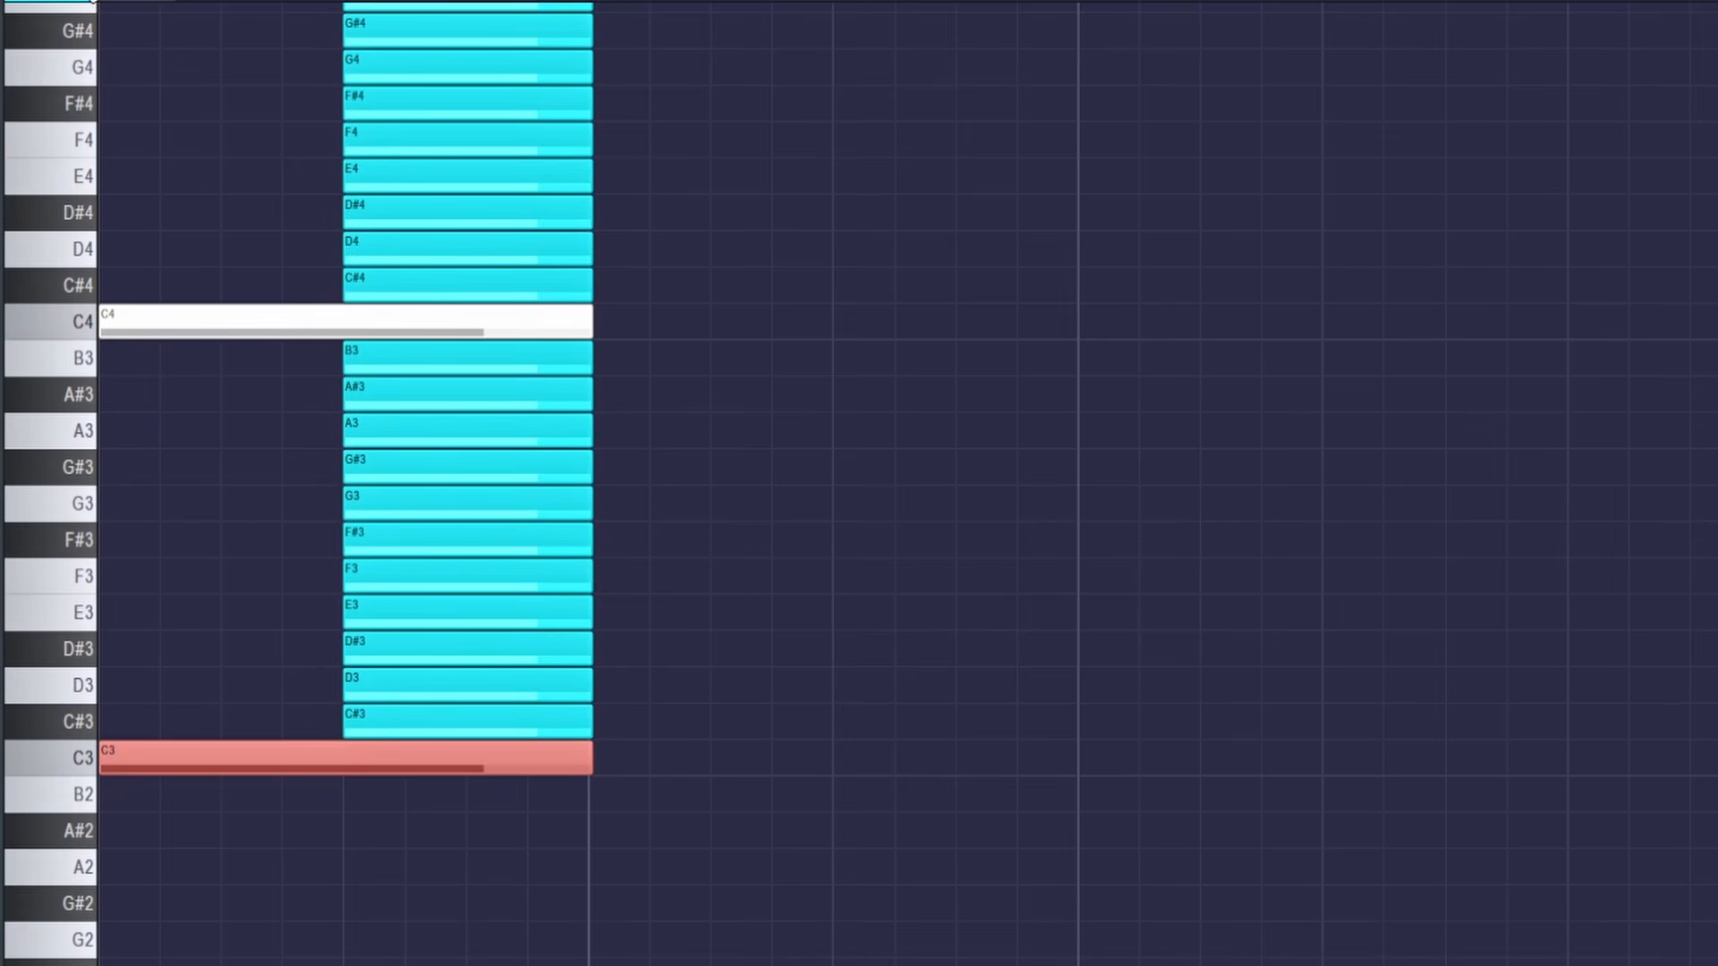
click(74, 2)
click(84, 174)
scroll(434, 793, up, 2)
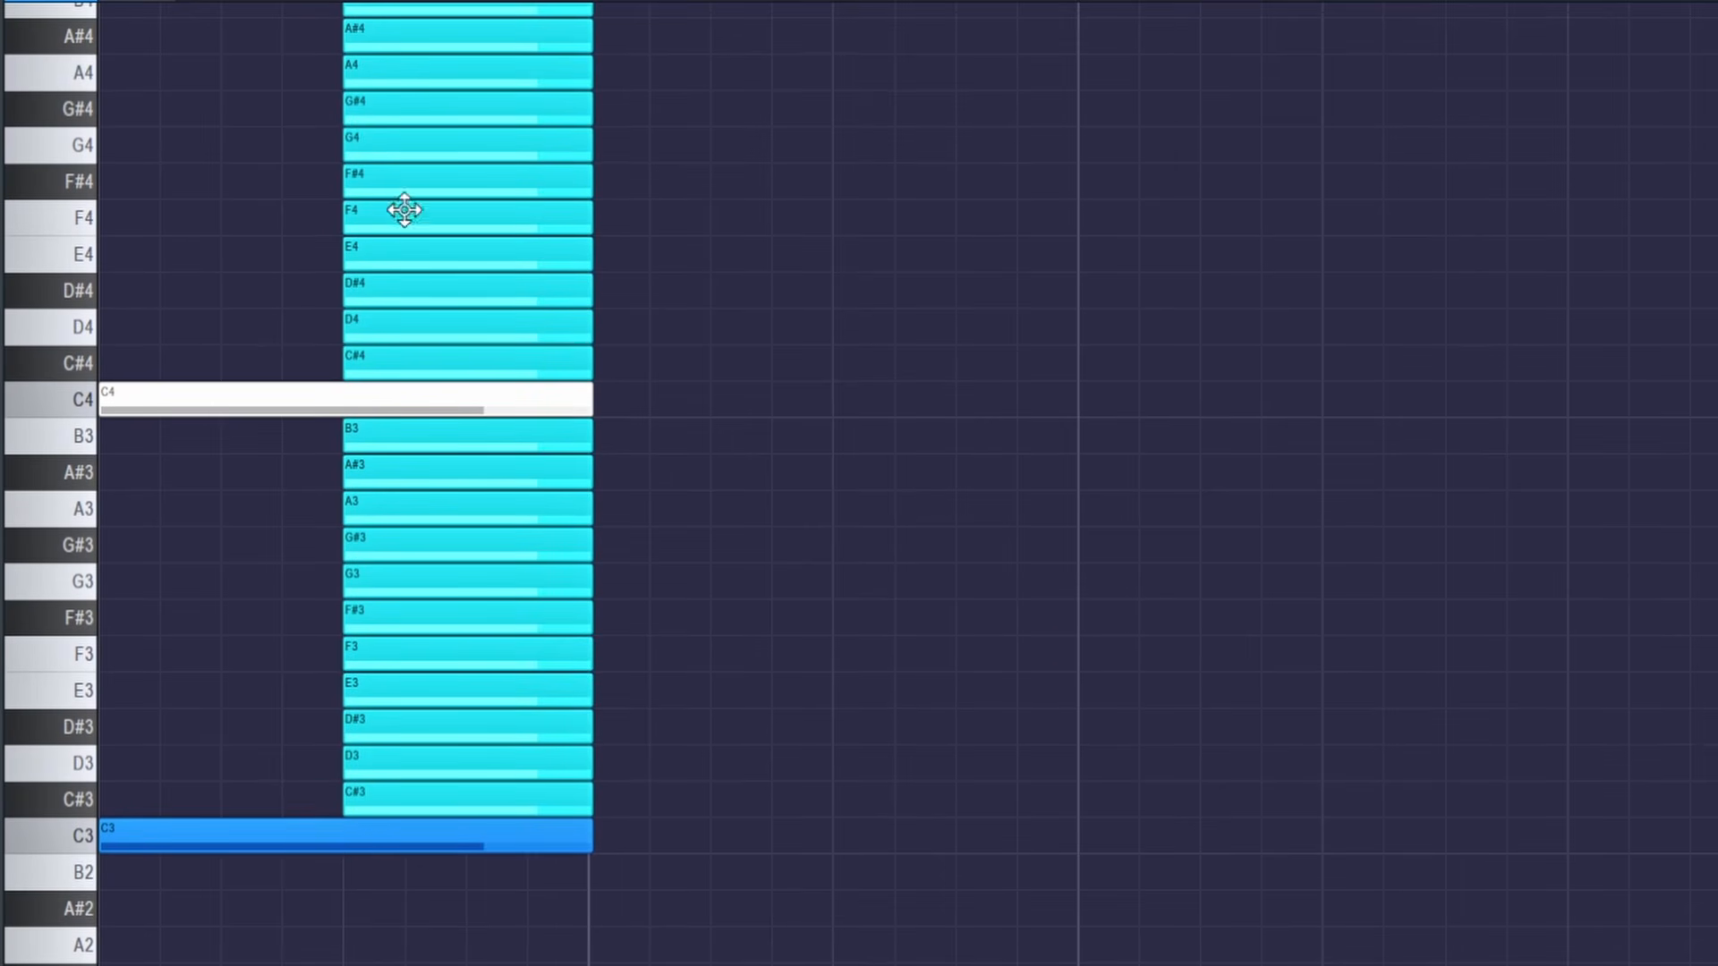
Step: Restore the C3 note to note color 1
click(72, 5)
ctrl+click(235, 839)
key(alt+c)
scroll(1553, 214, up, 1)
scroll(346, 477, down, 2)
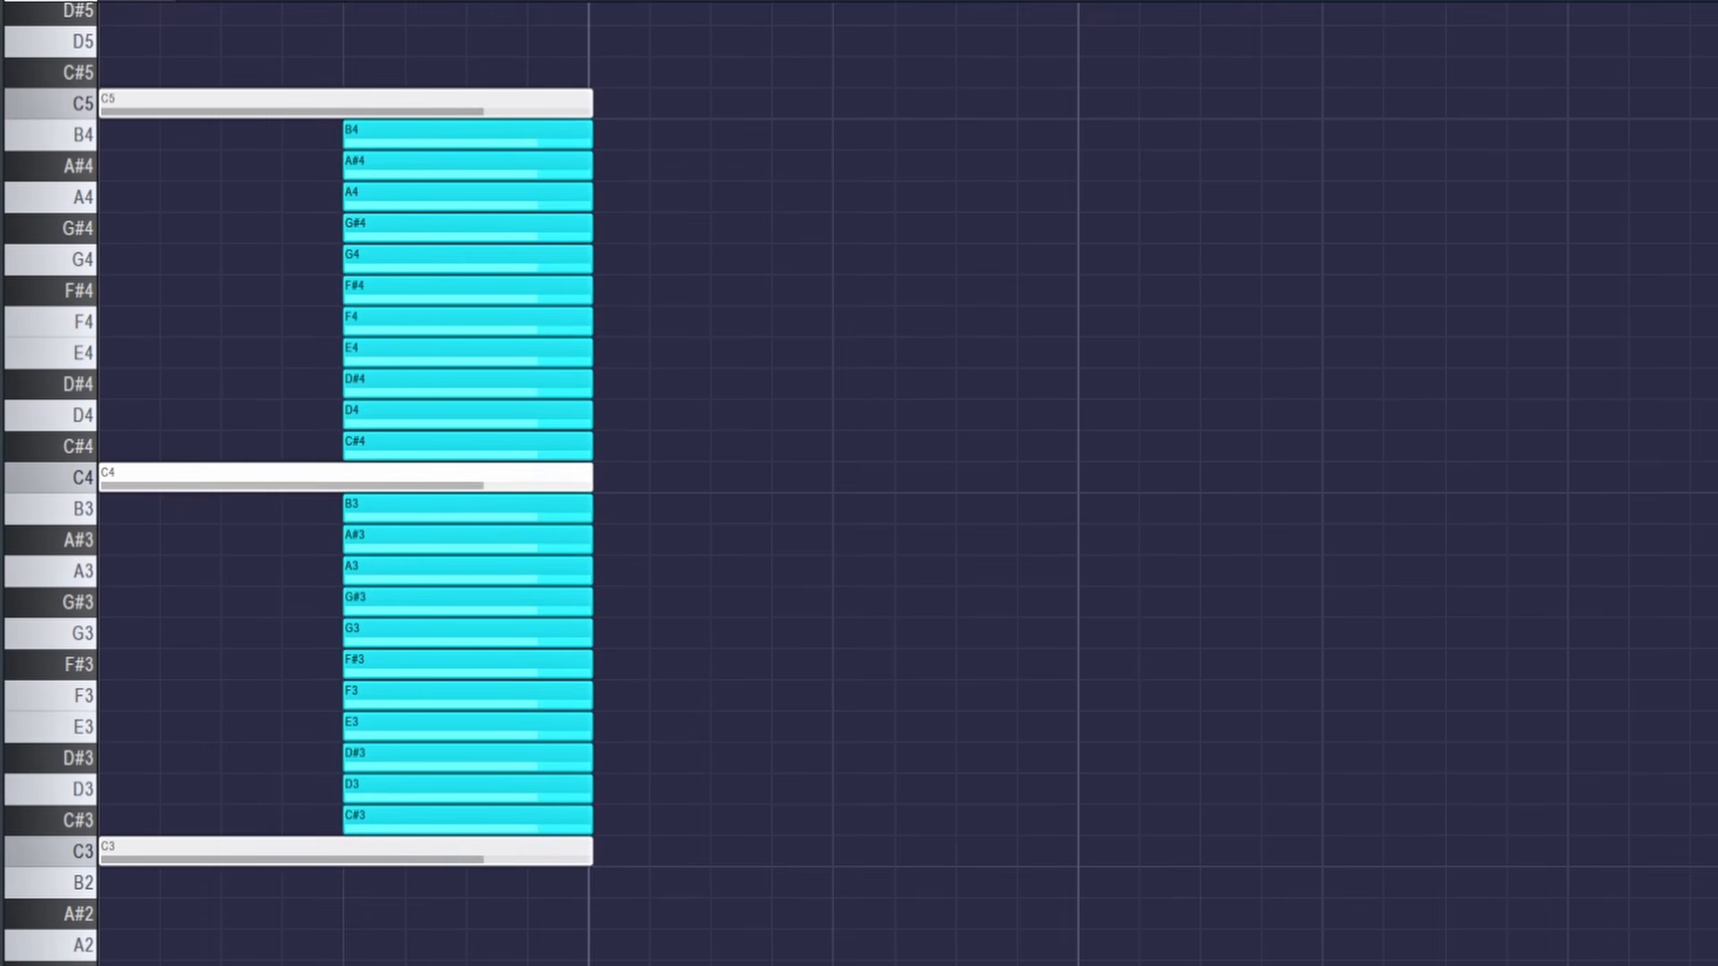
Step: Extend all the cyan notes back to the start of bar 1 and delete every note above C4
scroll(832, 506, up, 1)
drag(671, 142, 859, 573)
drag(635, 189, 568, 883)
drag(348, 890, 106, 877)
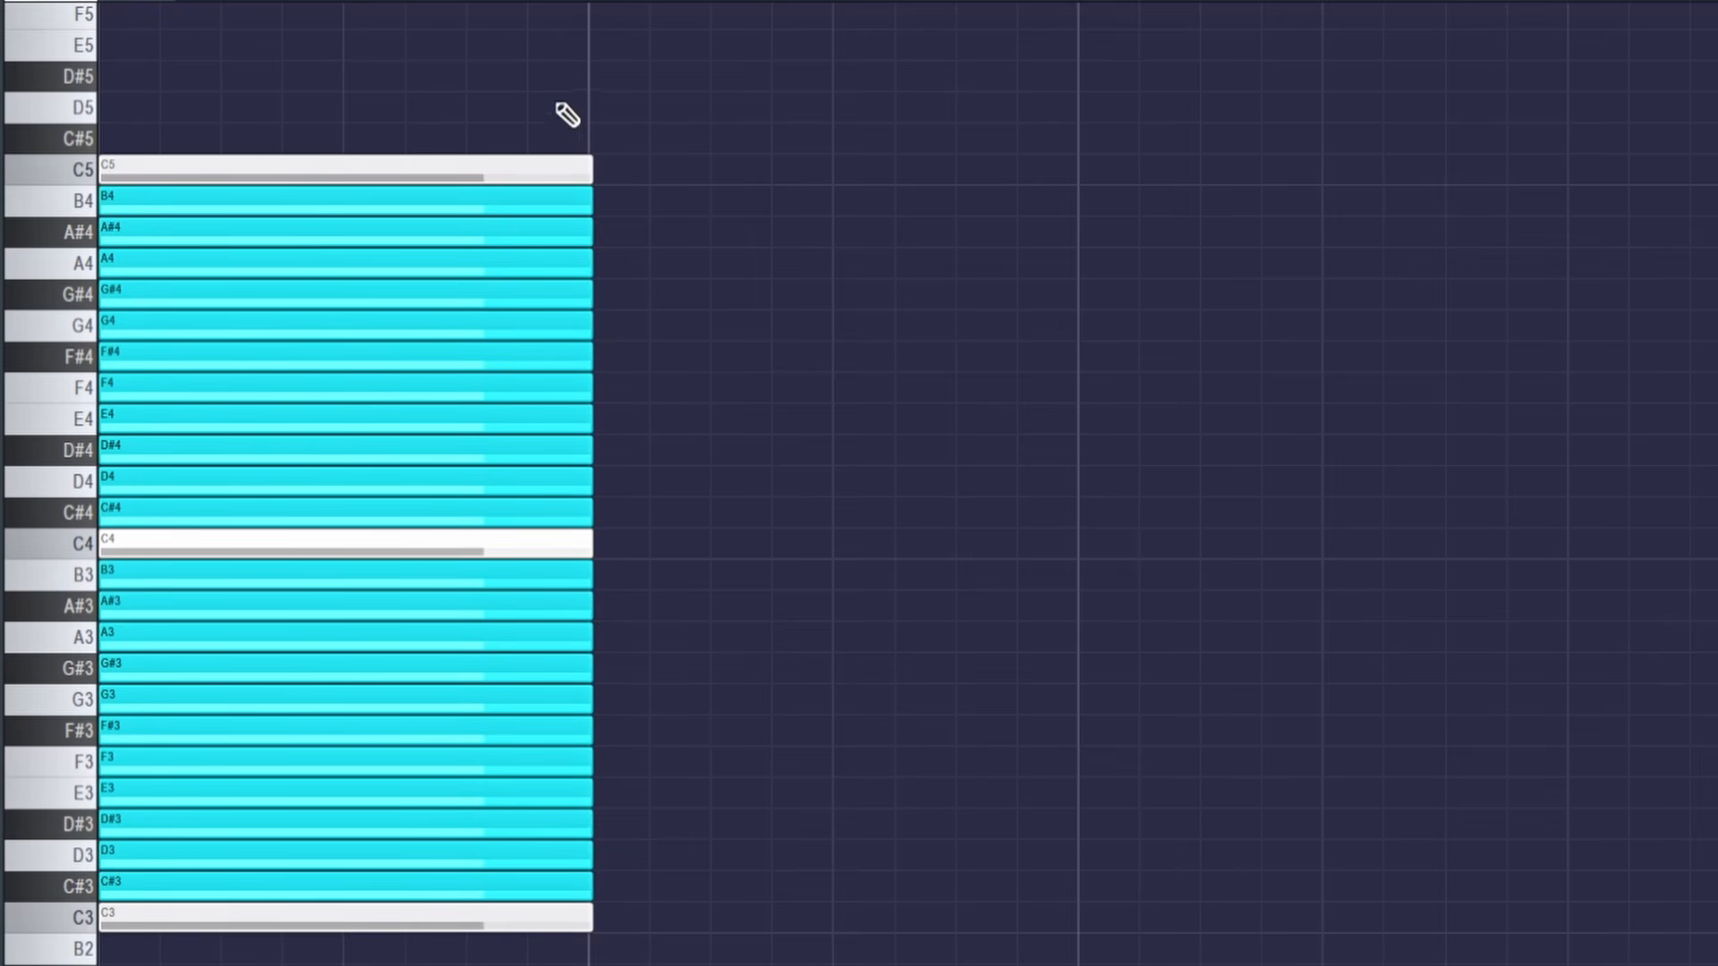
right_click(553, 168)
scroll(519, 573, down, 2)
Step: Draw staggered half-bar notes D3, F3, G#3 and A#3 after the stack, and copy them one octave up
click(661, 719)
click(727, 628)
click(839, 537)
click(971, 474)
drag(1347, 302, 846, 772)
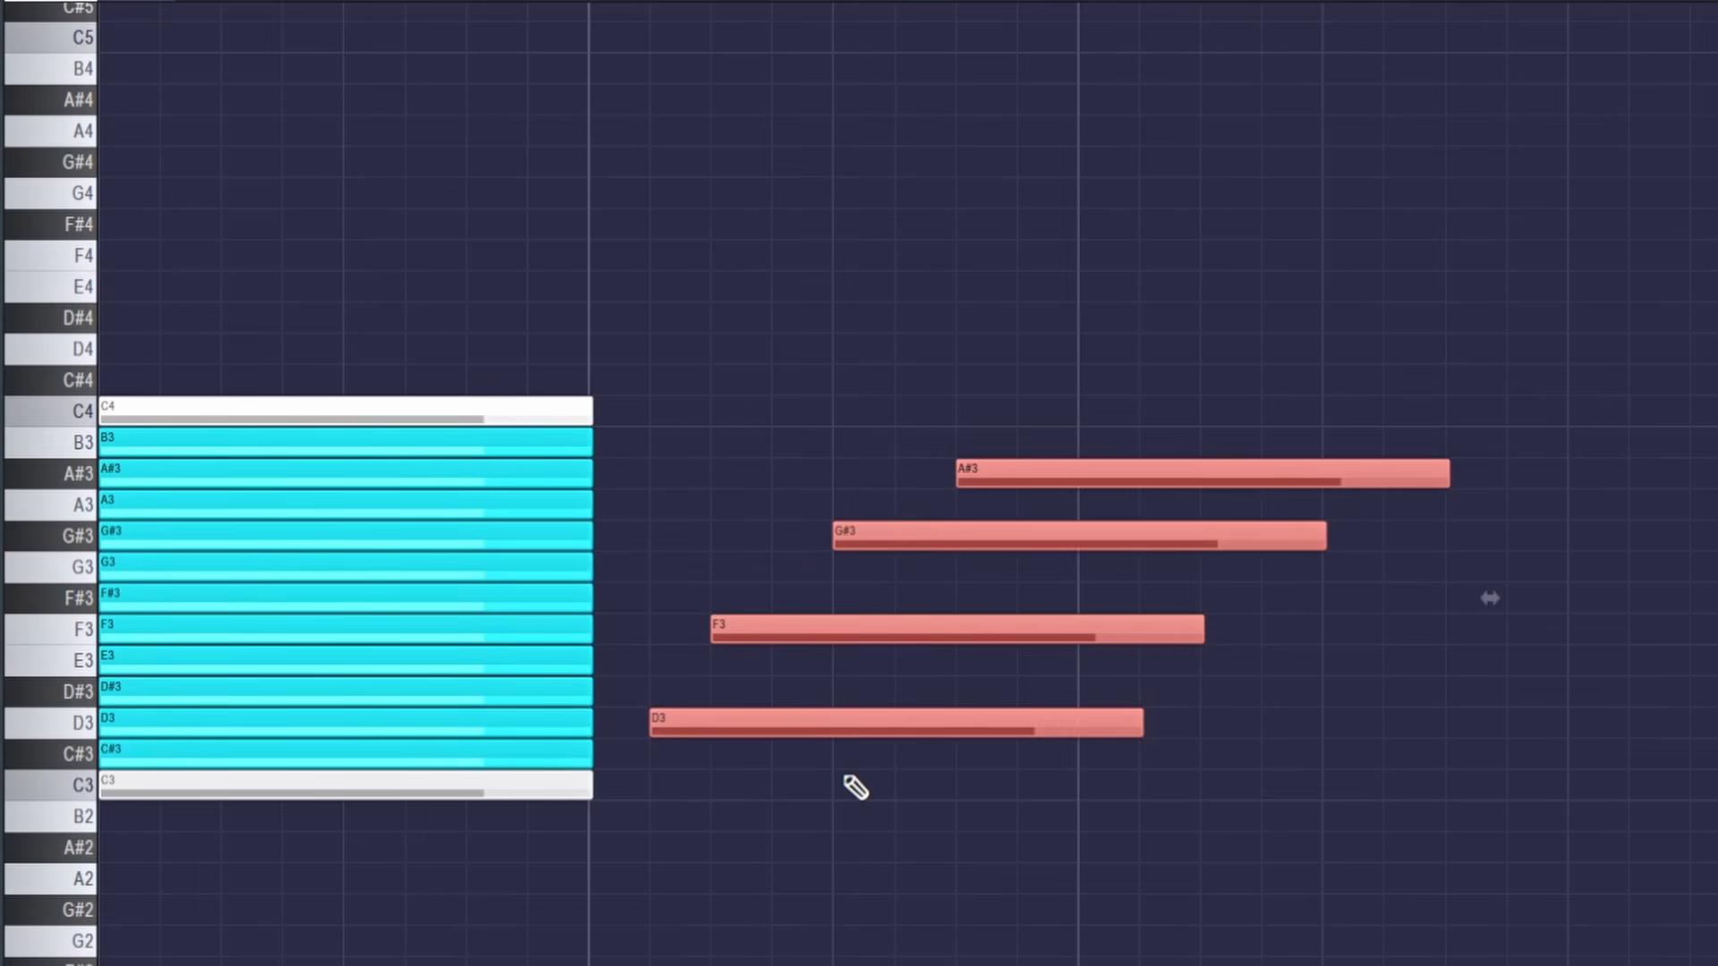
drag(797, 720, 736, 720)
key(ctrl+Up)
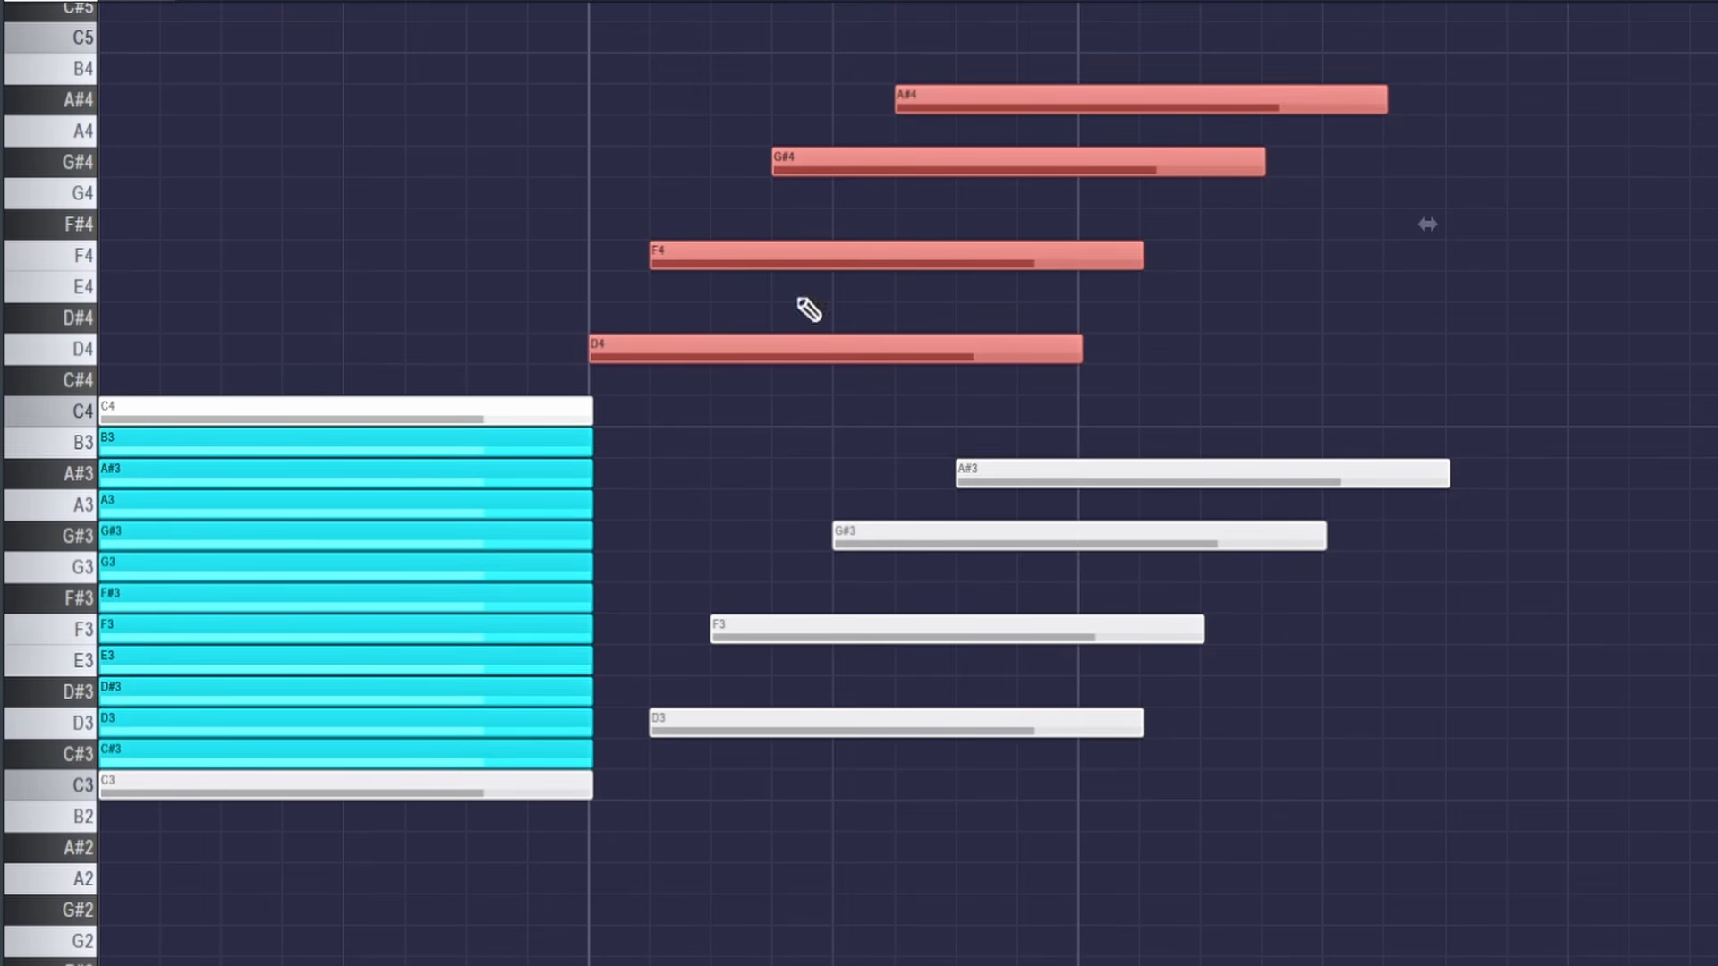
Step: Delete the staggered notes and their octave copies, and clear the remaining C3-to-C4 stack
right_click(812, 349)
right_click(904, 256)
right_click(989, 162)
right_click(1044, 100)
right_click(1145, 474)
right_click(1056, 536)
right_click(931, 630)
right_click(788, 723)
drag(636, 338, 45, 743)
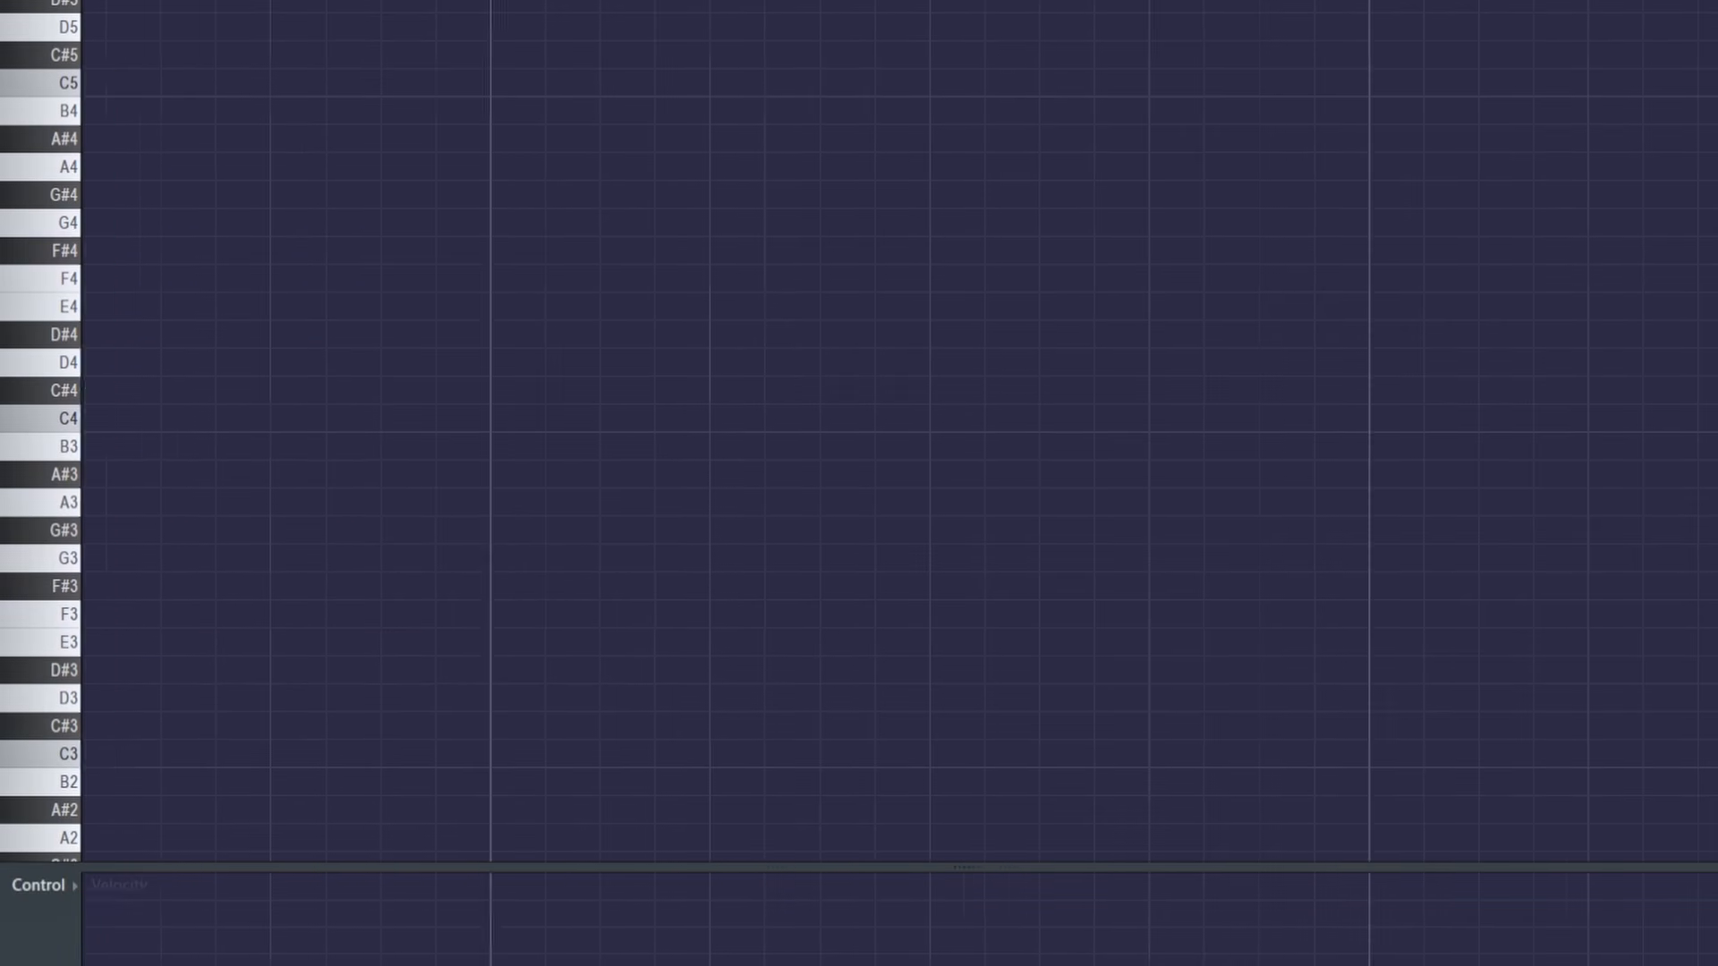
Step: Draw consecutive bass notes C#3 and D3, and stack F3, G3, B3 over the first and F#3, G#3, C4 over the second
click(577, 721)
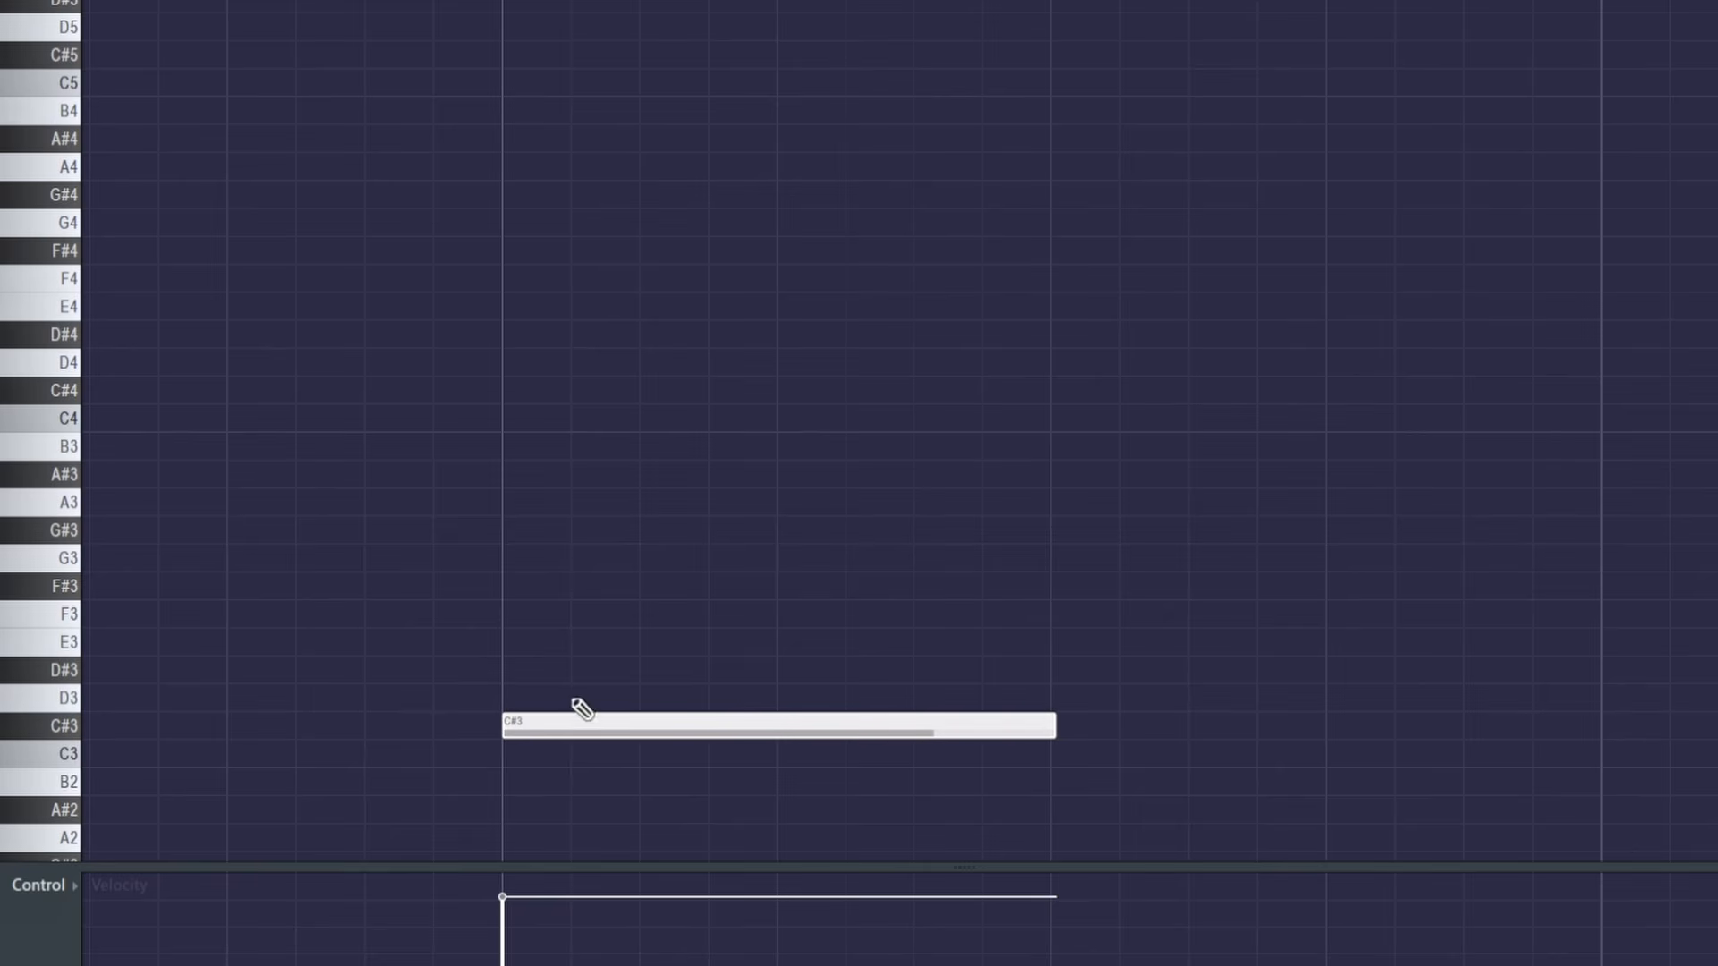
drag(1060, 721, 1101, 697)
click(1060, 723)
key(ctrl+a)
drag(702, 726, 717, 427)
ctrl+click(727, 374)
Step: Recolor the chord notes above the two bass notes with note color 6
click(72, 2)
click(74, 86)
drag(535, 293, 1181, 599)
key(alt+c)
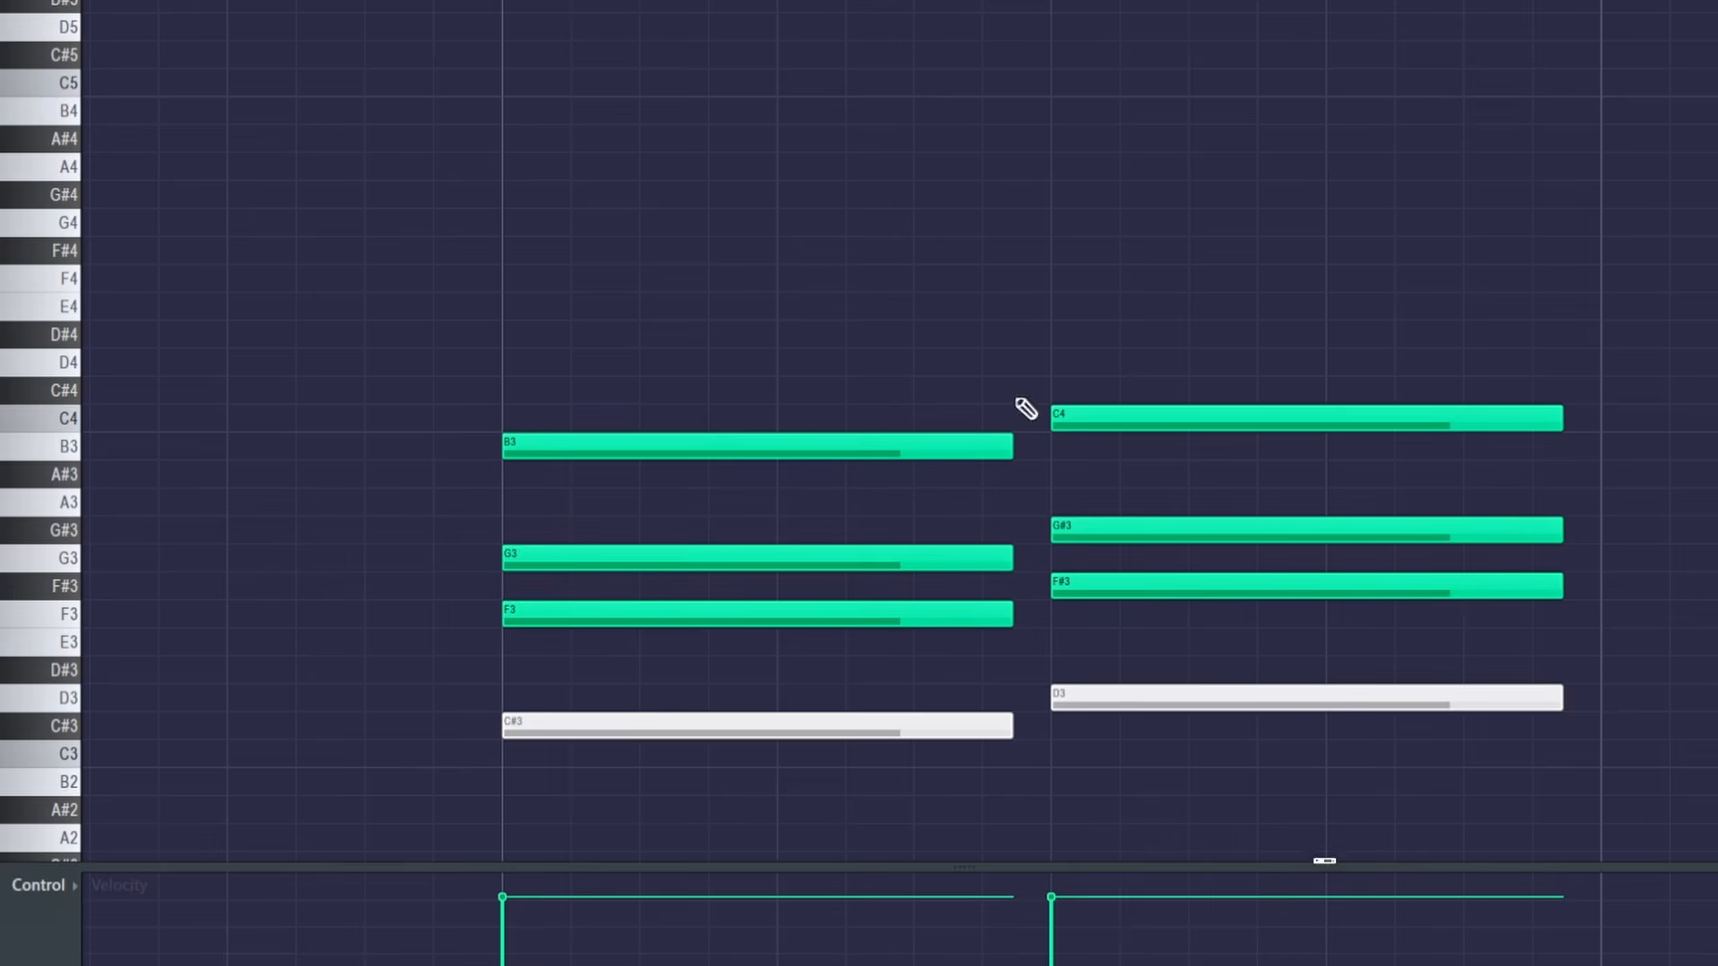
Step: Switch to note color 16 and place a melody note at D#4 above the first chord
click(86, 4)
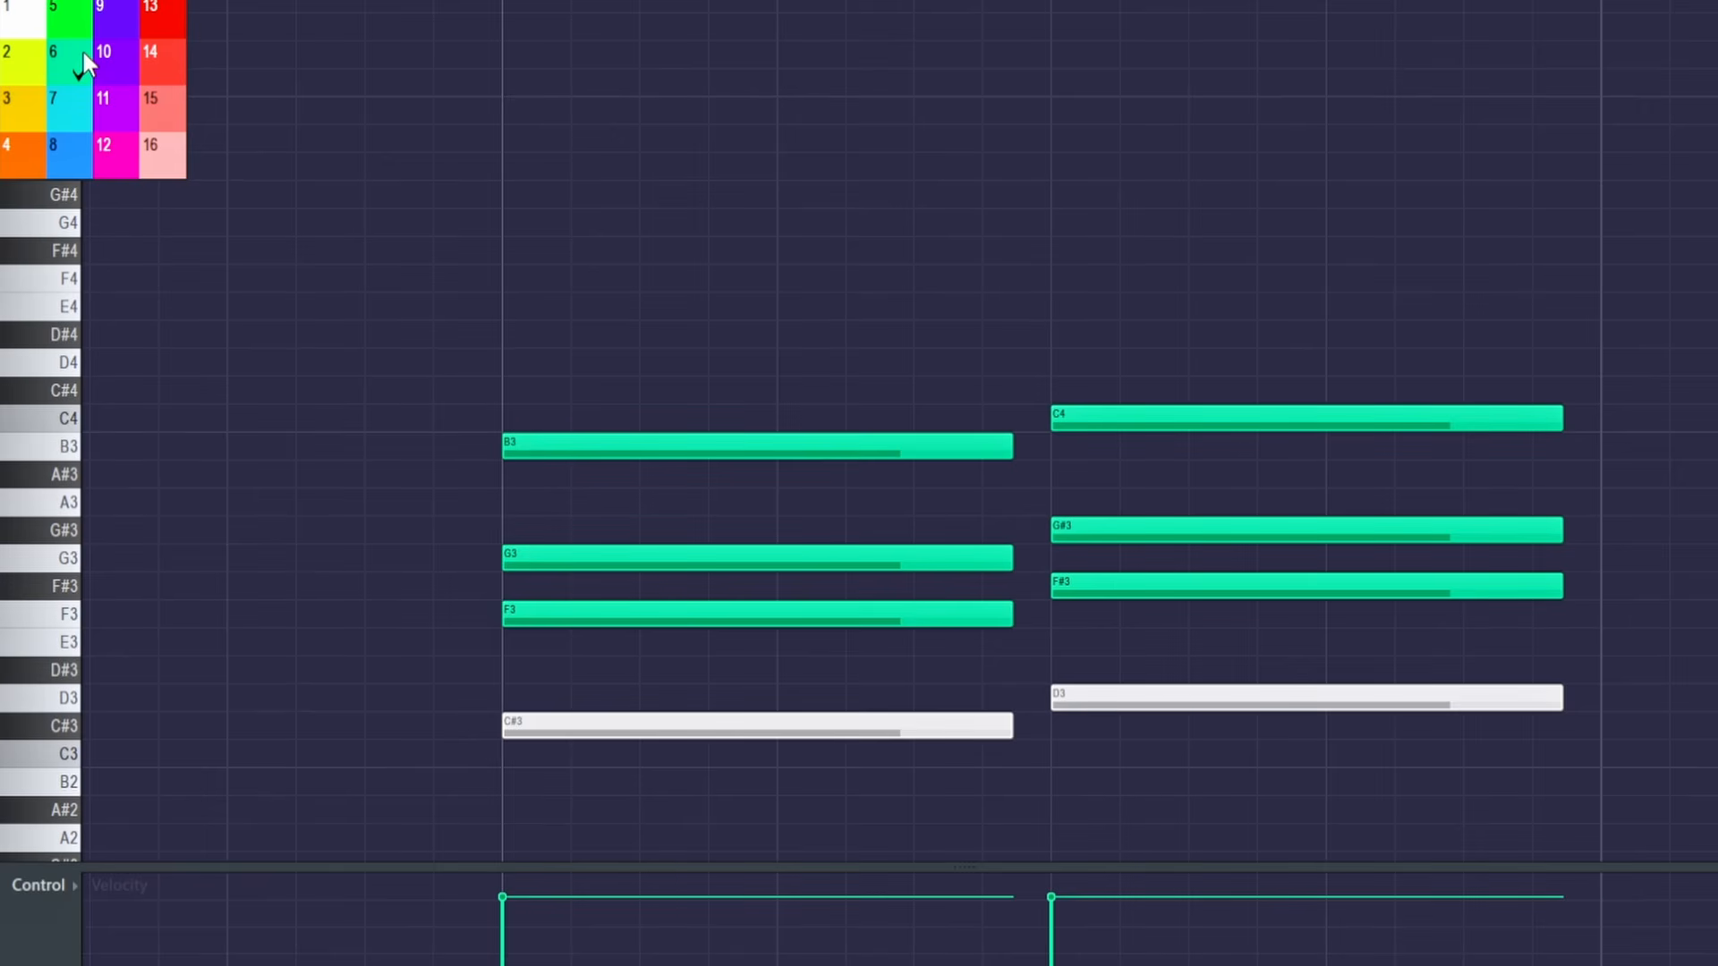
click(162, 156)
drag(660, 222, 586, 338)
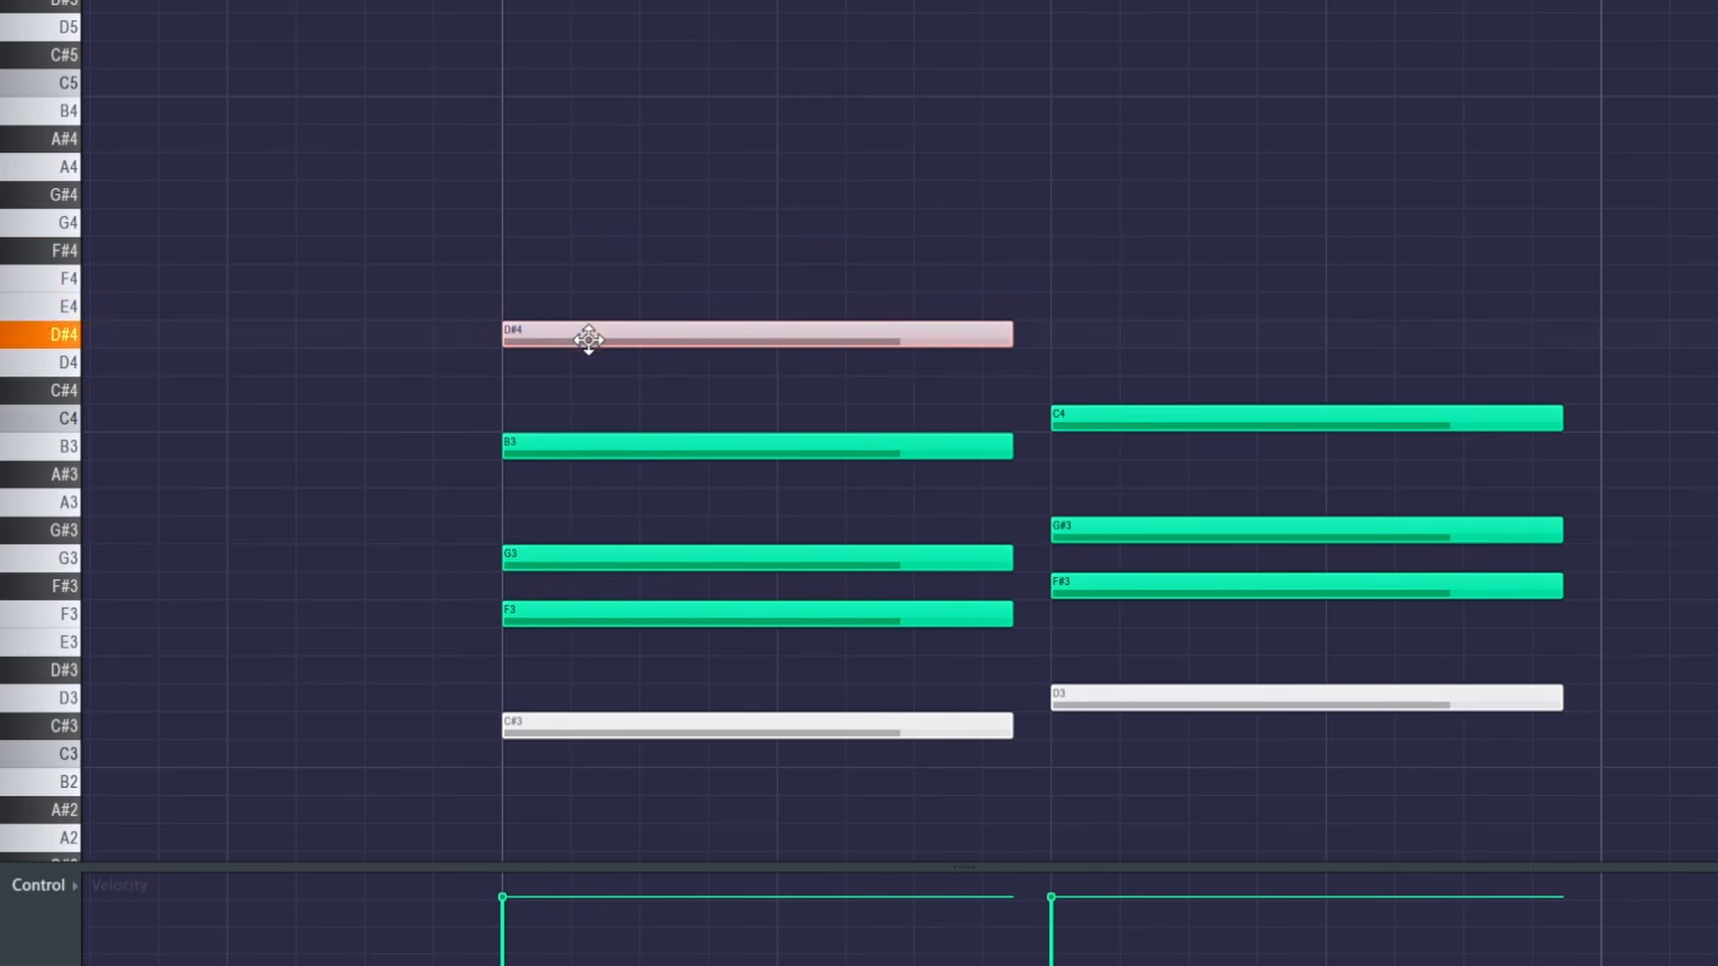
Step: Shorten the D#4 melody note to a short note at the first chord's end, and raise the second chord two semitones to G#3, A#3, D4
mouse_move(1003, 337)
mouse_down()
mouse_move(537, 332)
mouse_move(1055, 342)
mouse_move(989, 331)
mouse_up()
drag(1121, 350, 1141, 591)
key(shift+Up)
key(shift+Up)
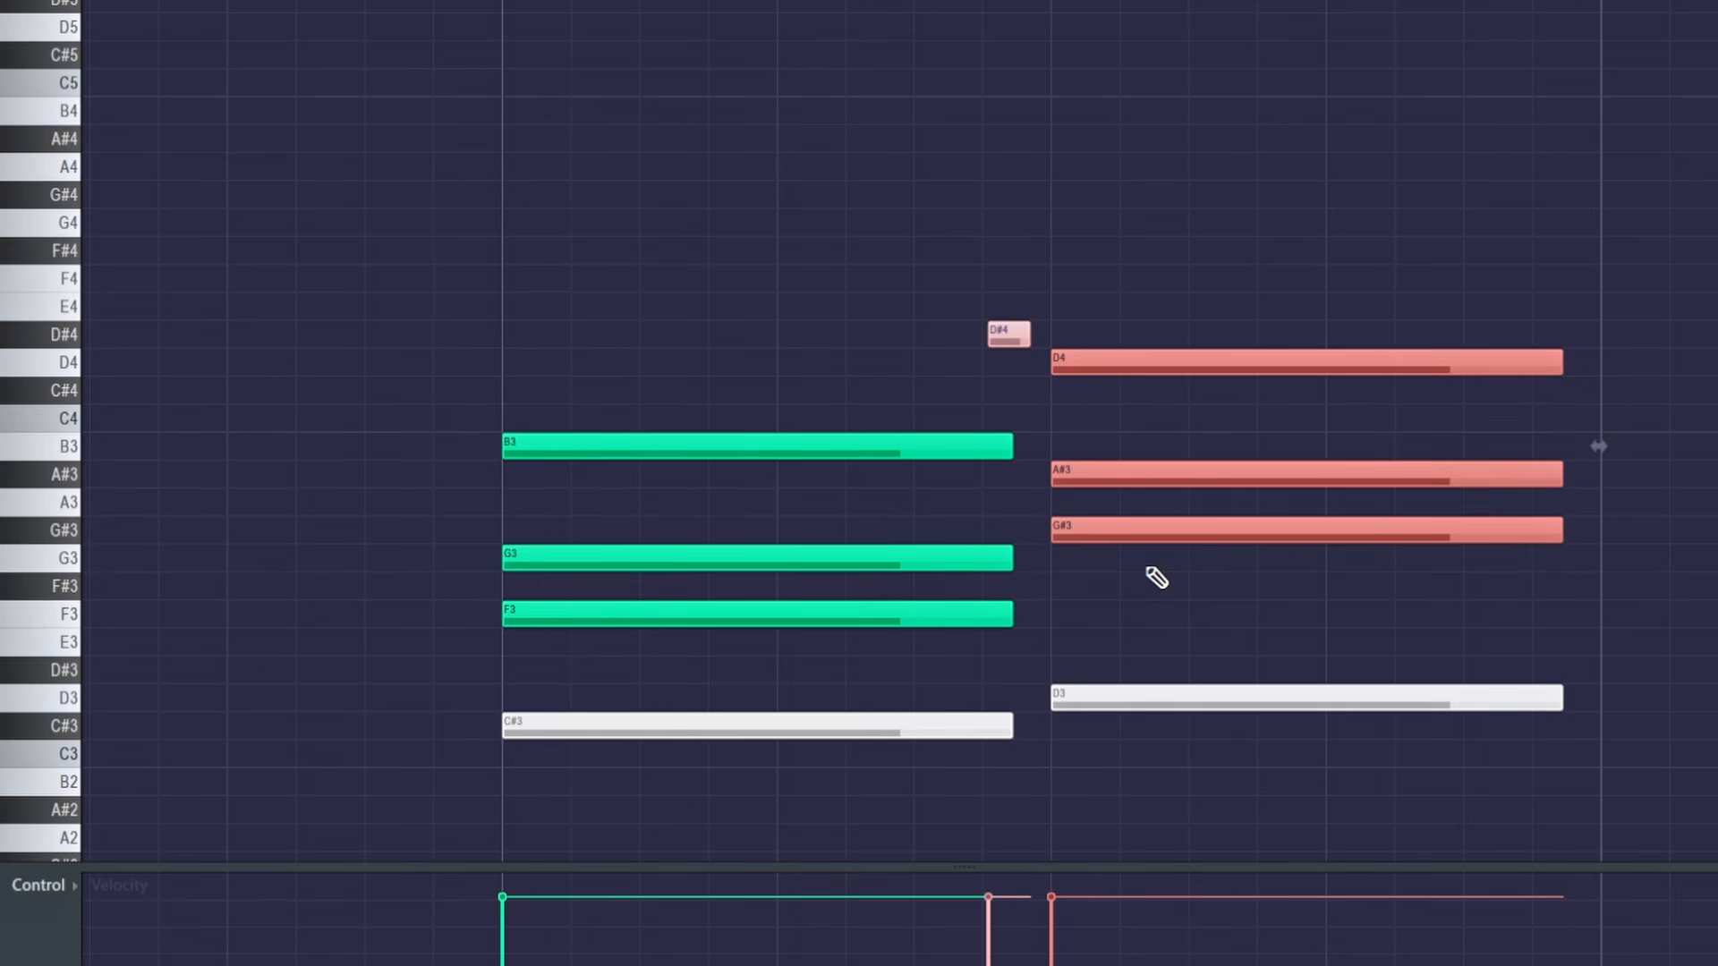
right_click(1058, 356)
key(ctrl+z)
right_click(1128, 311)
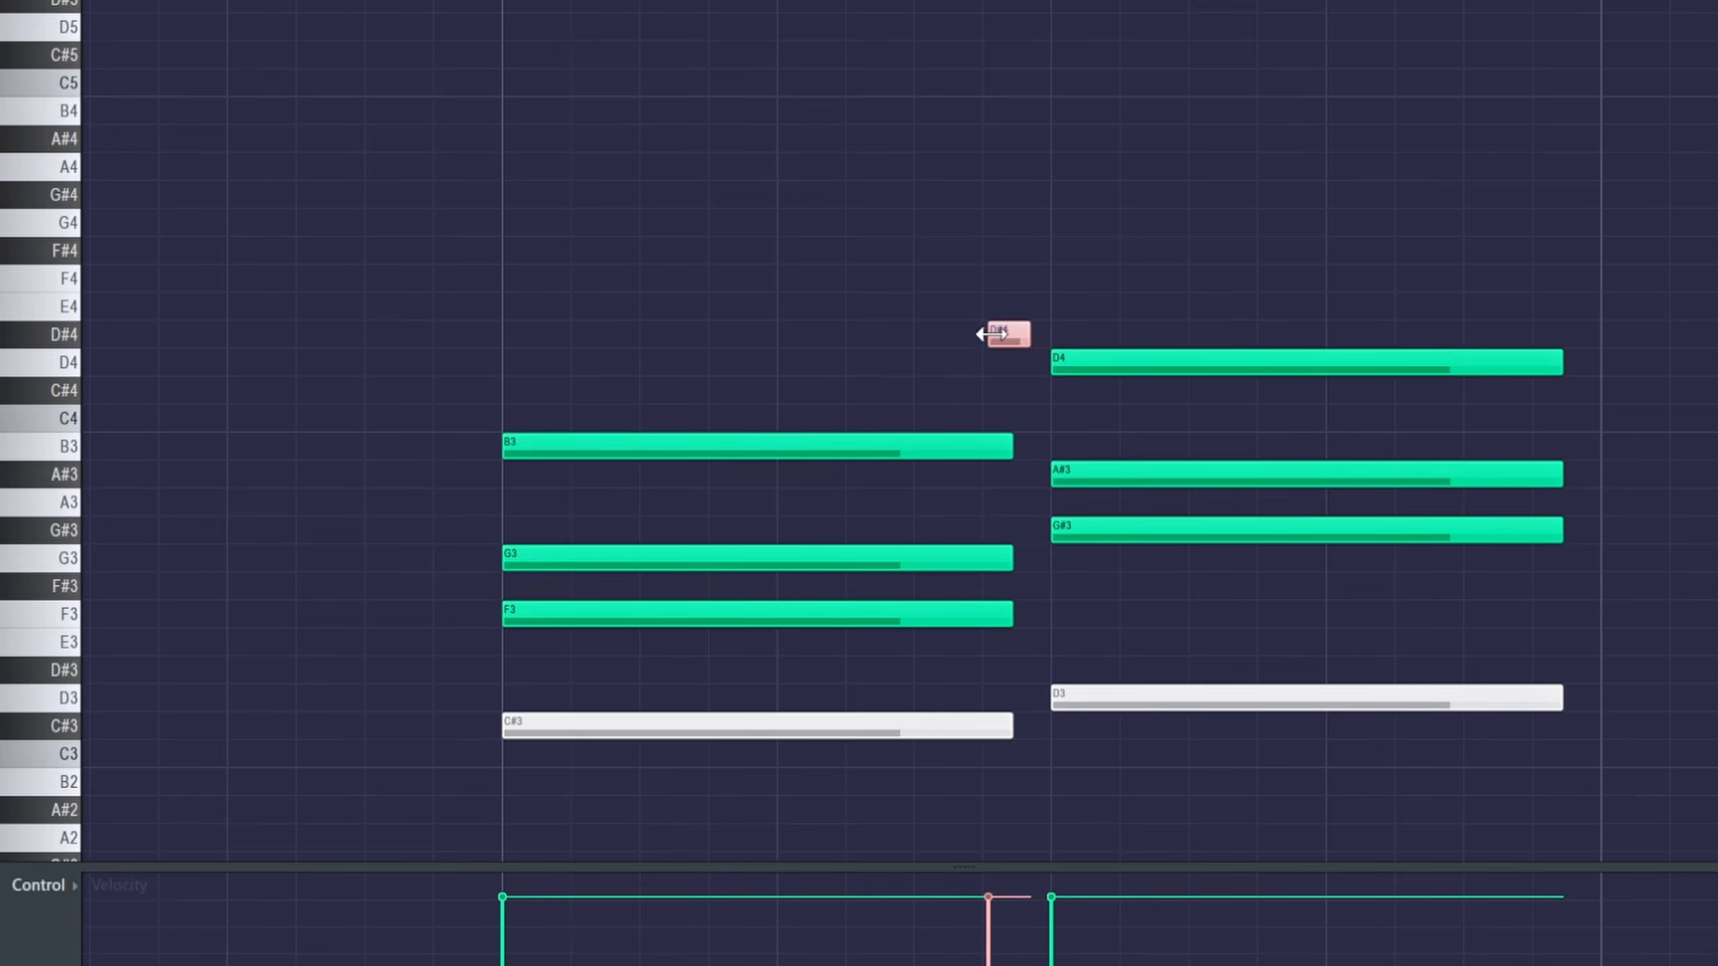
Step: Add D#4 and E4 melody notes over the first chord, and repeat the three-note phrase over the second chord as F4, F#4, F4
click(540, 335)
drag(549, 333, 761, 334)
click(770, 305)
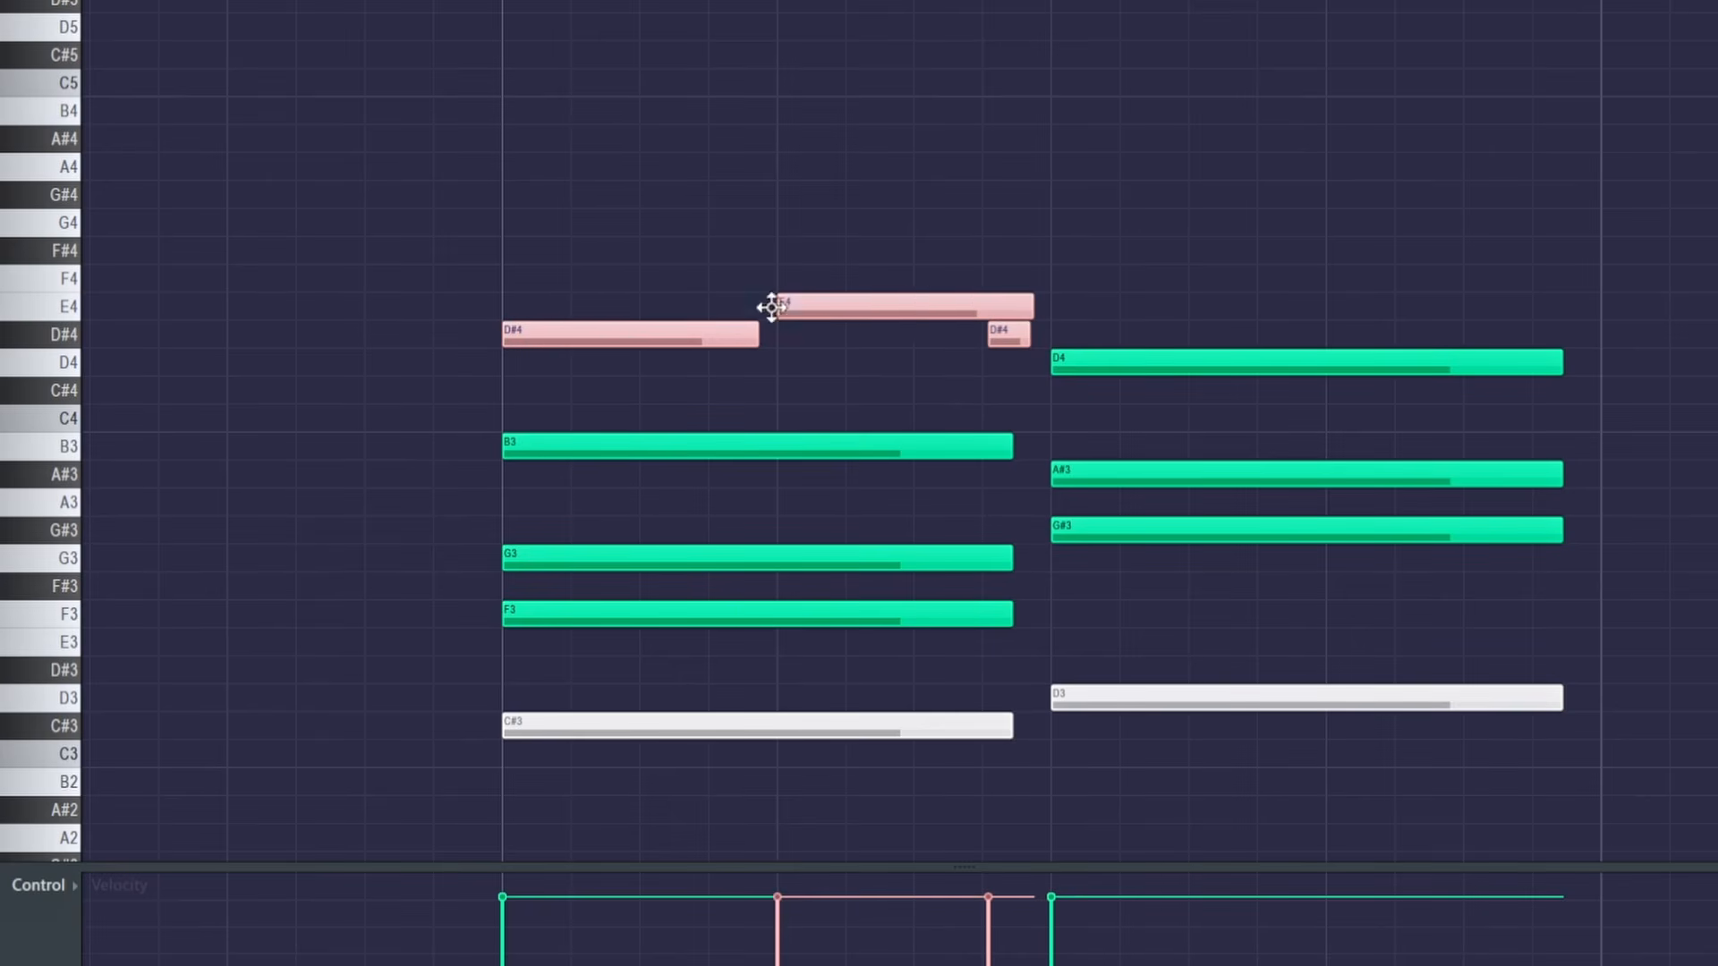
mouse_move(1031, 305)
mouse_down()
mouse_move(667, 377)
mouse_move(1247, 254)
mouse_move(1170, 266)
mouse_up()
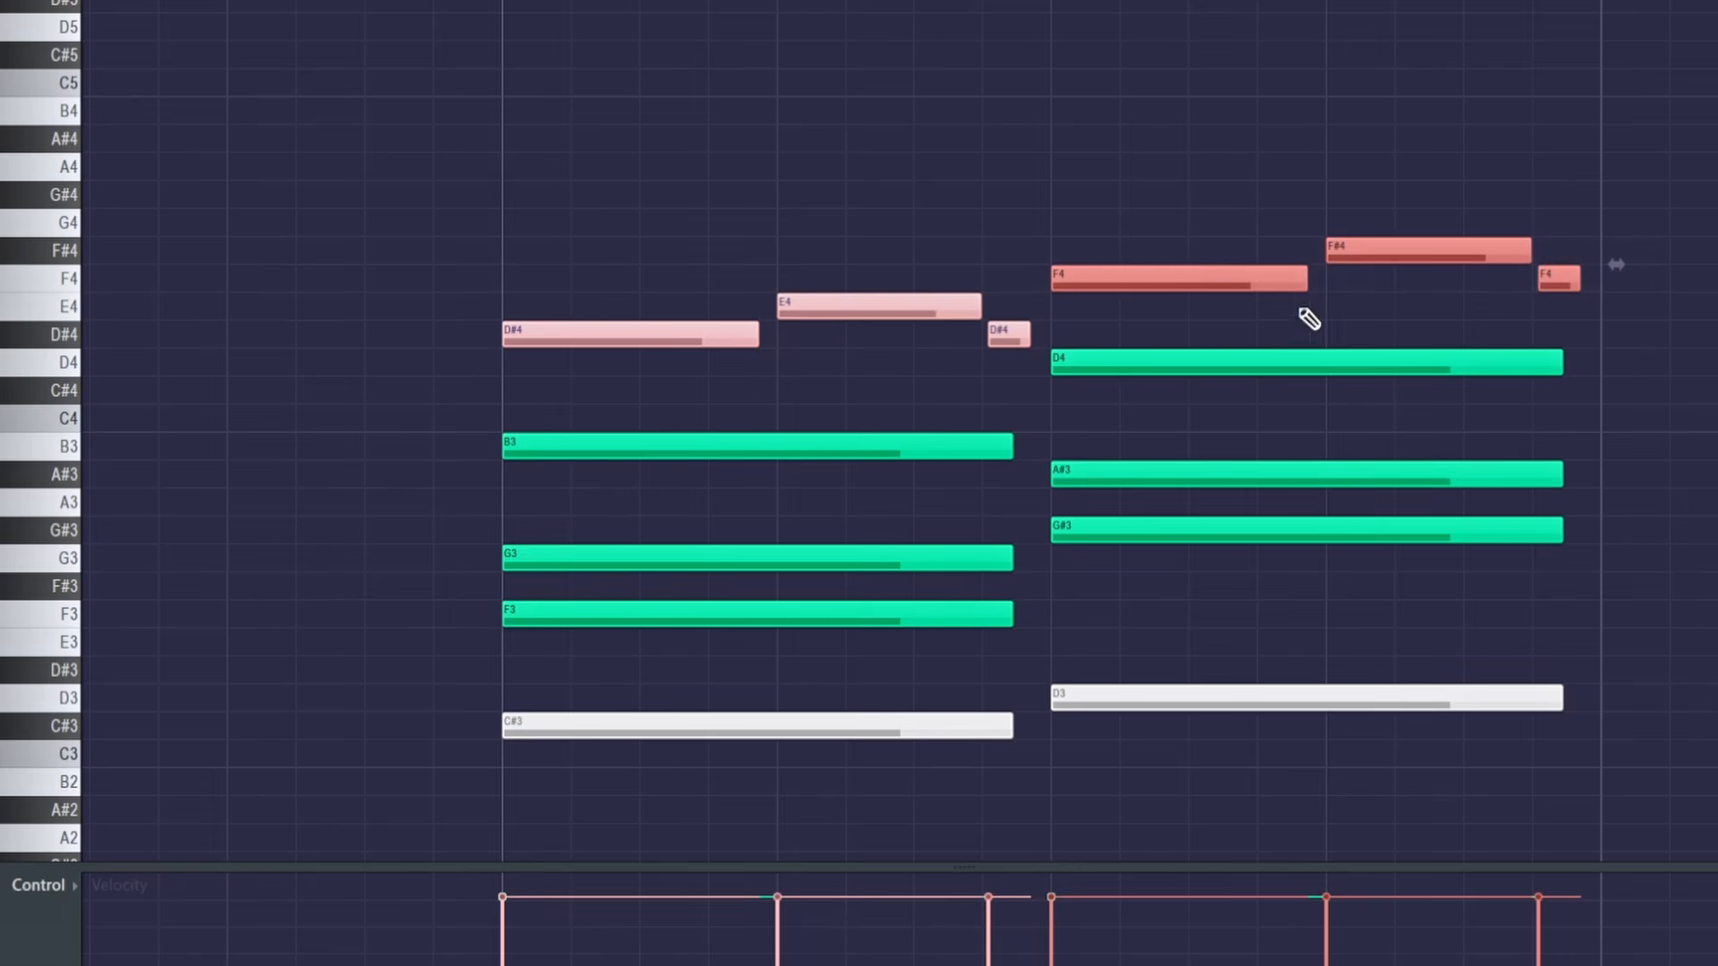
key(ctrl+d)
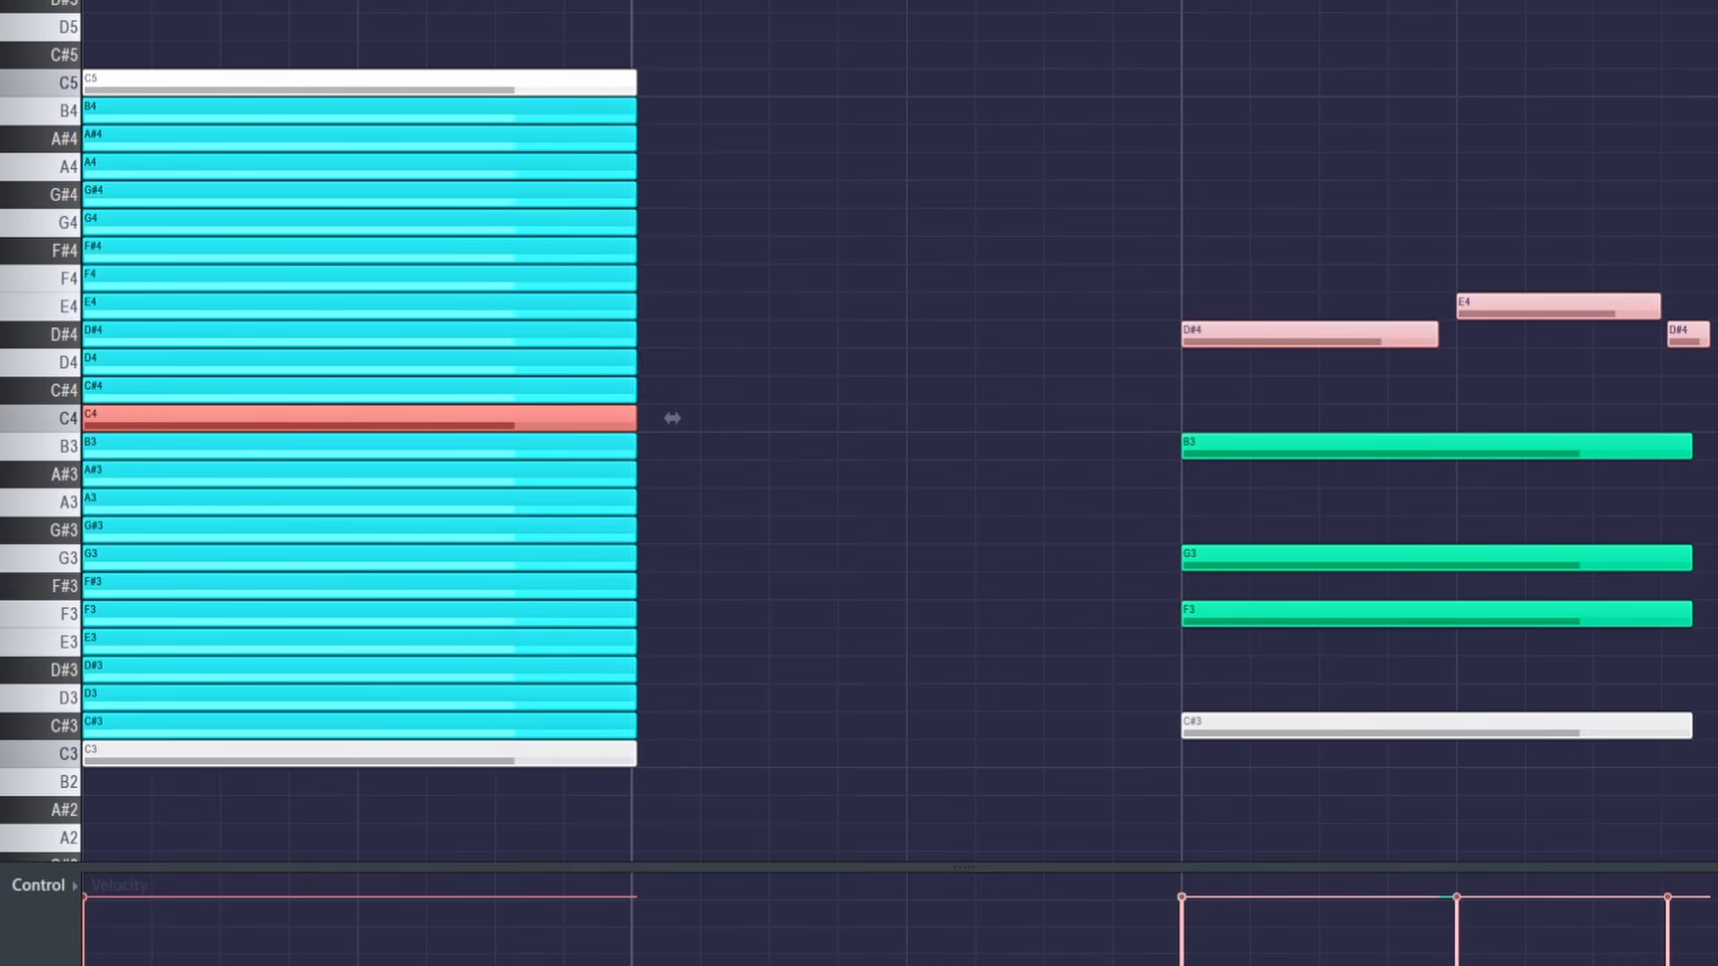
scroll(672, 418, right, 5)
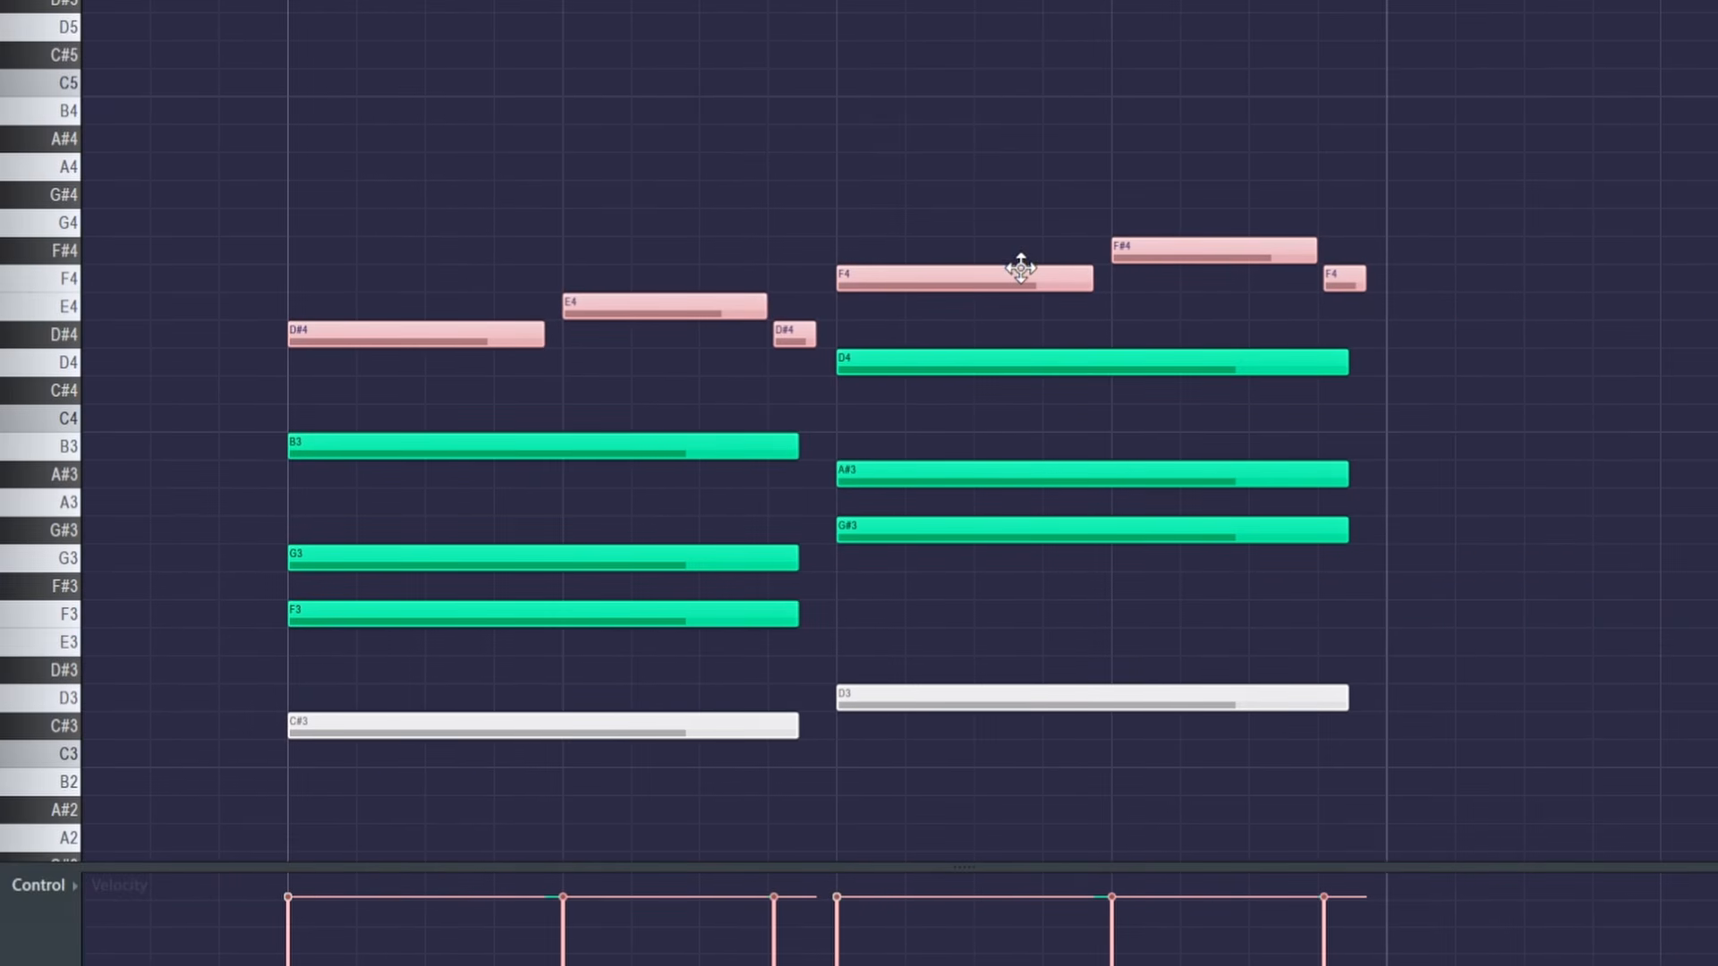
Step: Copy the green notes of both chords above the melody as G4, A4, C#5 and A#4, C5, E5
drag(507, 405, 767, 656)
drag(986, 345, 934, 556)
drag(435, 611, 439, 206)
scroll(468, 236, up, 2)
key(ctrl+d)
scroll(515, 170, up, 1)
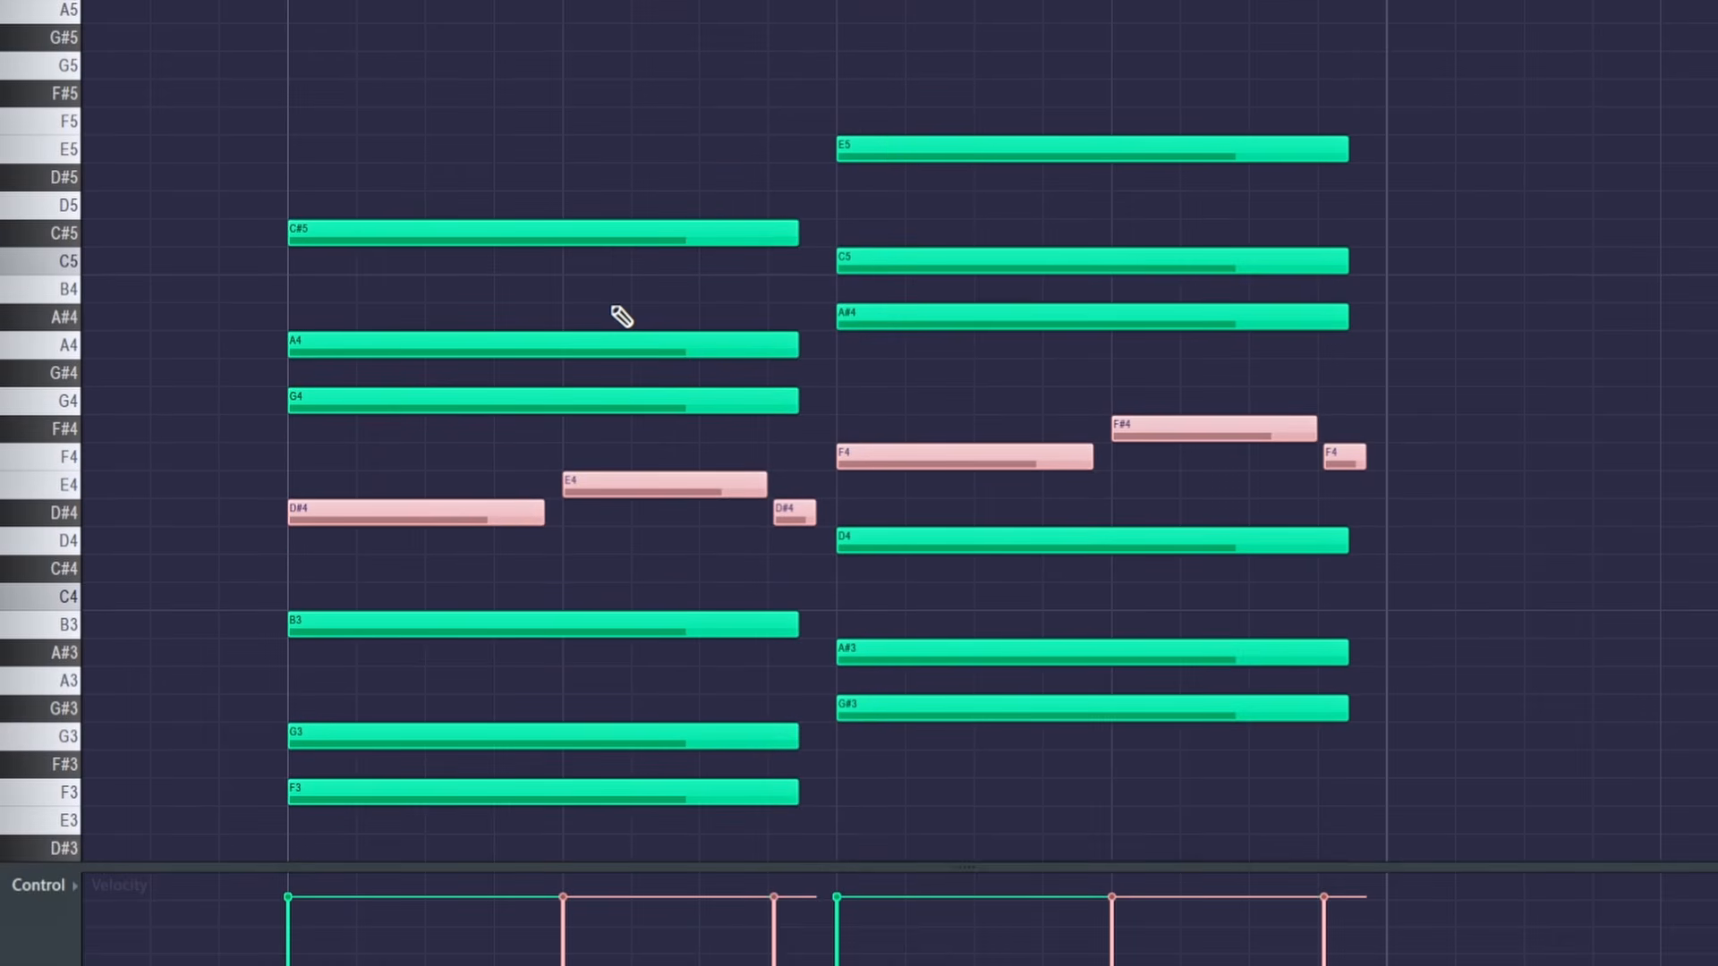
Step: Trim the starts of the copied upper chord notes so they enter late, and shift A4 and C5 further along to stagger them
drag(529, 164, 469, 445)
drag(895, 125, 959, 379)
drag(846, 262, 1003, 265)
key(ctrl+d)
drag(413, 345, 495, 351)
Step: With note color 1, add short top notes G#5, G5, E5 over the first chord and B5, A#5, G5 over the second
scroll(626, 378, up, 1)
click(27, 4)
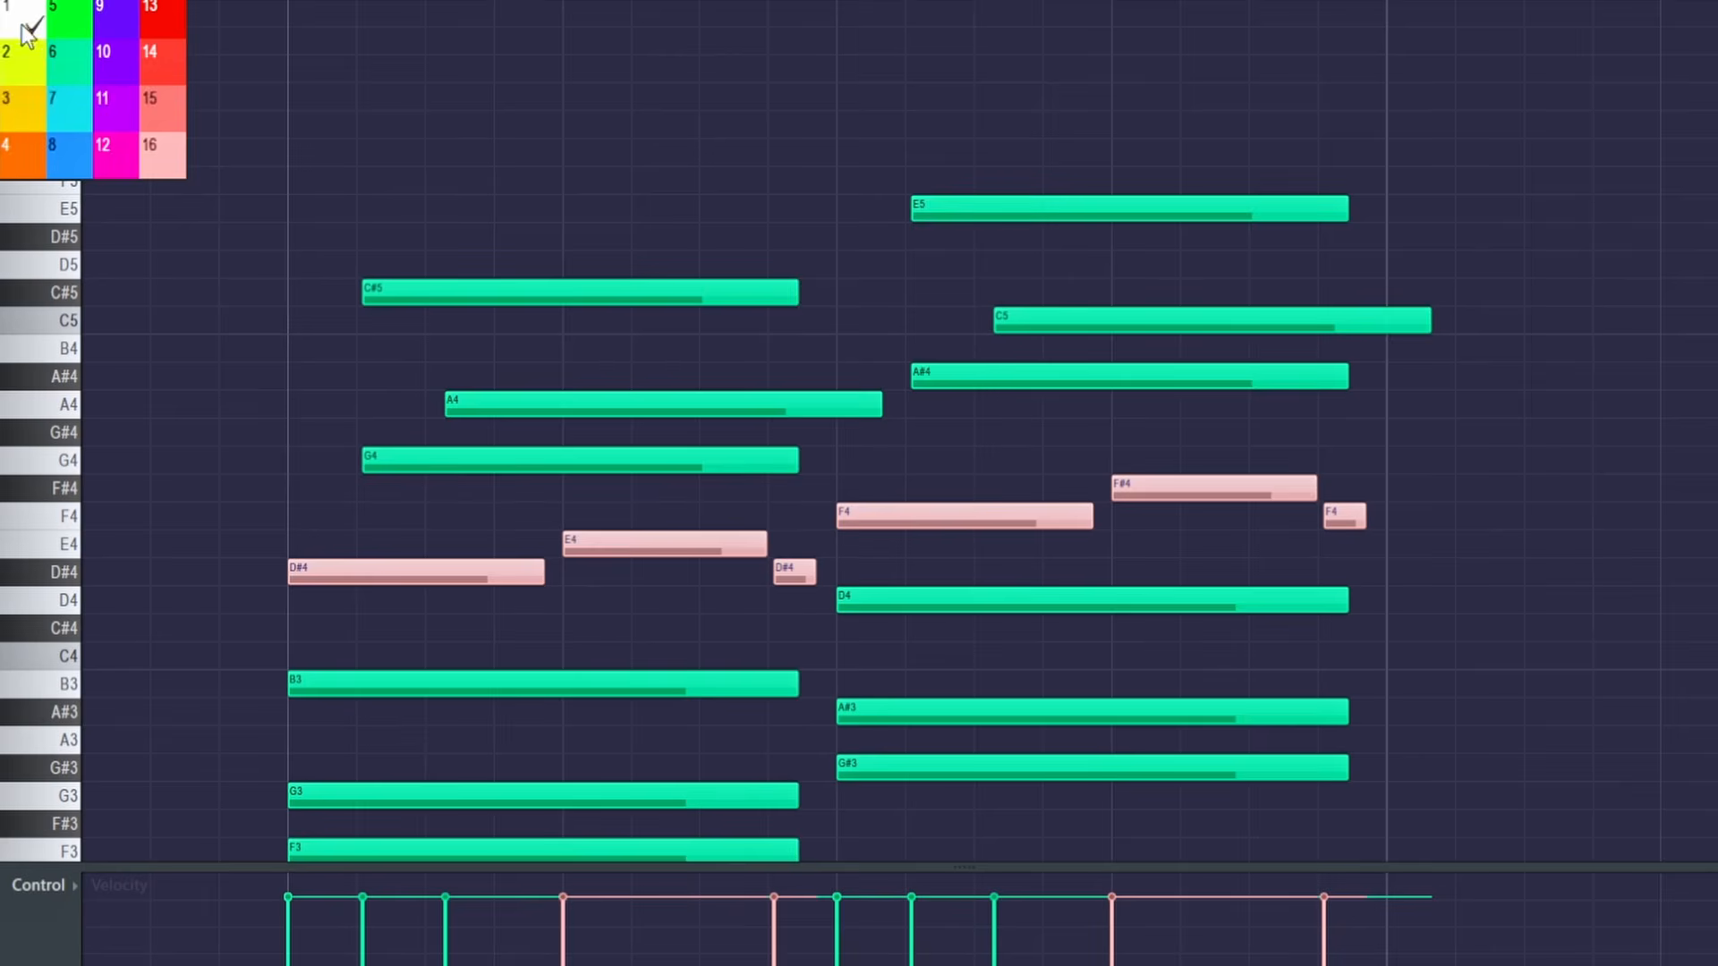
click(22, 27)
scroll(407, 195, up, 2)
click(308, 227)
drag(722, 218, 350, 218)
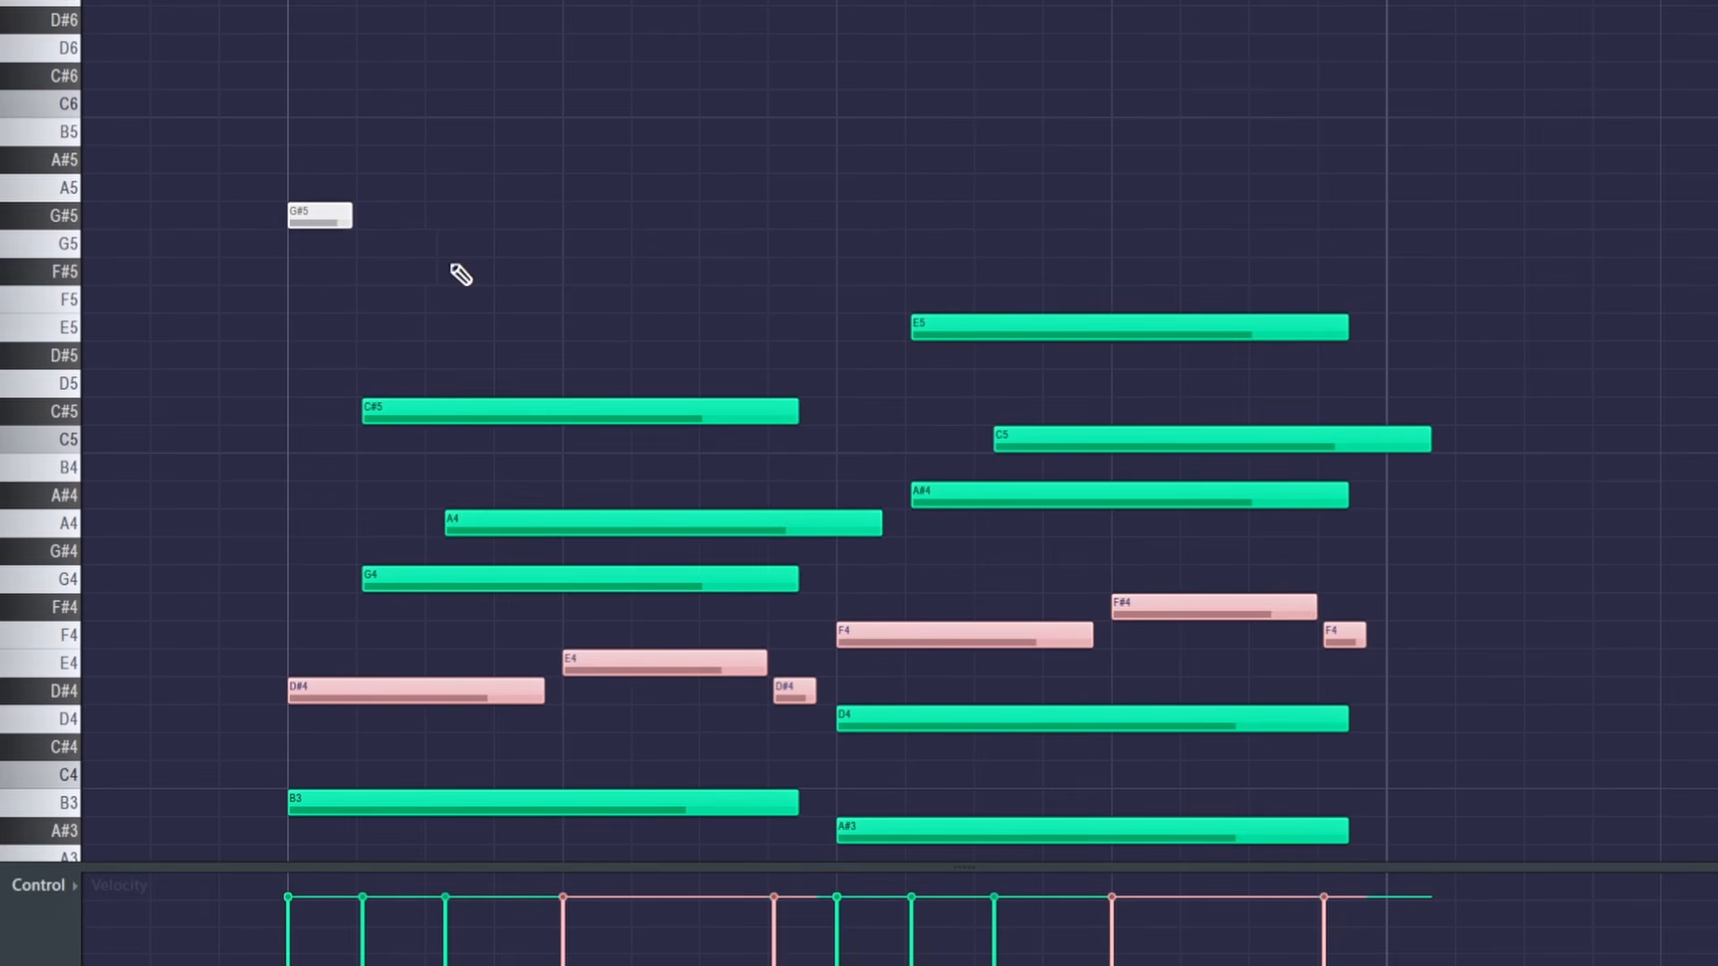
click(392, 244)
click(513, 327)
drag(552, 358, 848, 128)
ctrl+click(877, 233)
scroll(877, 233, down, 2)
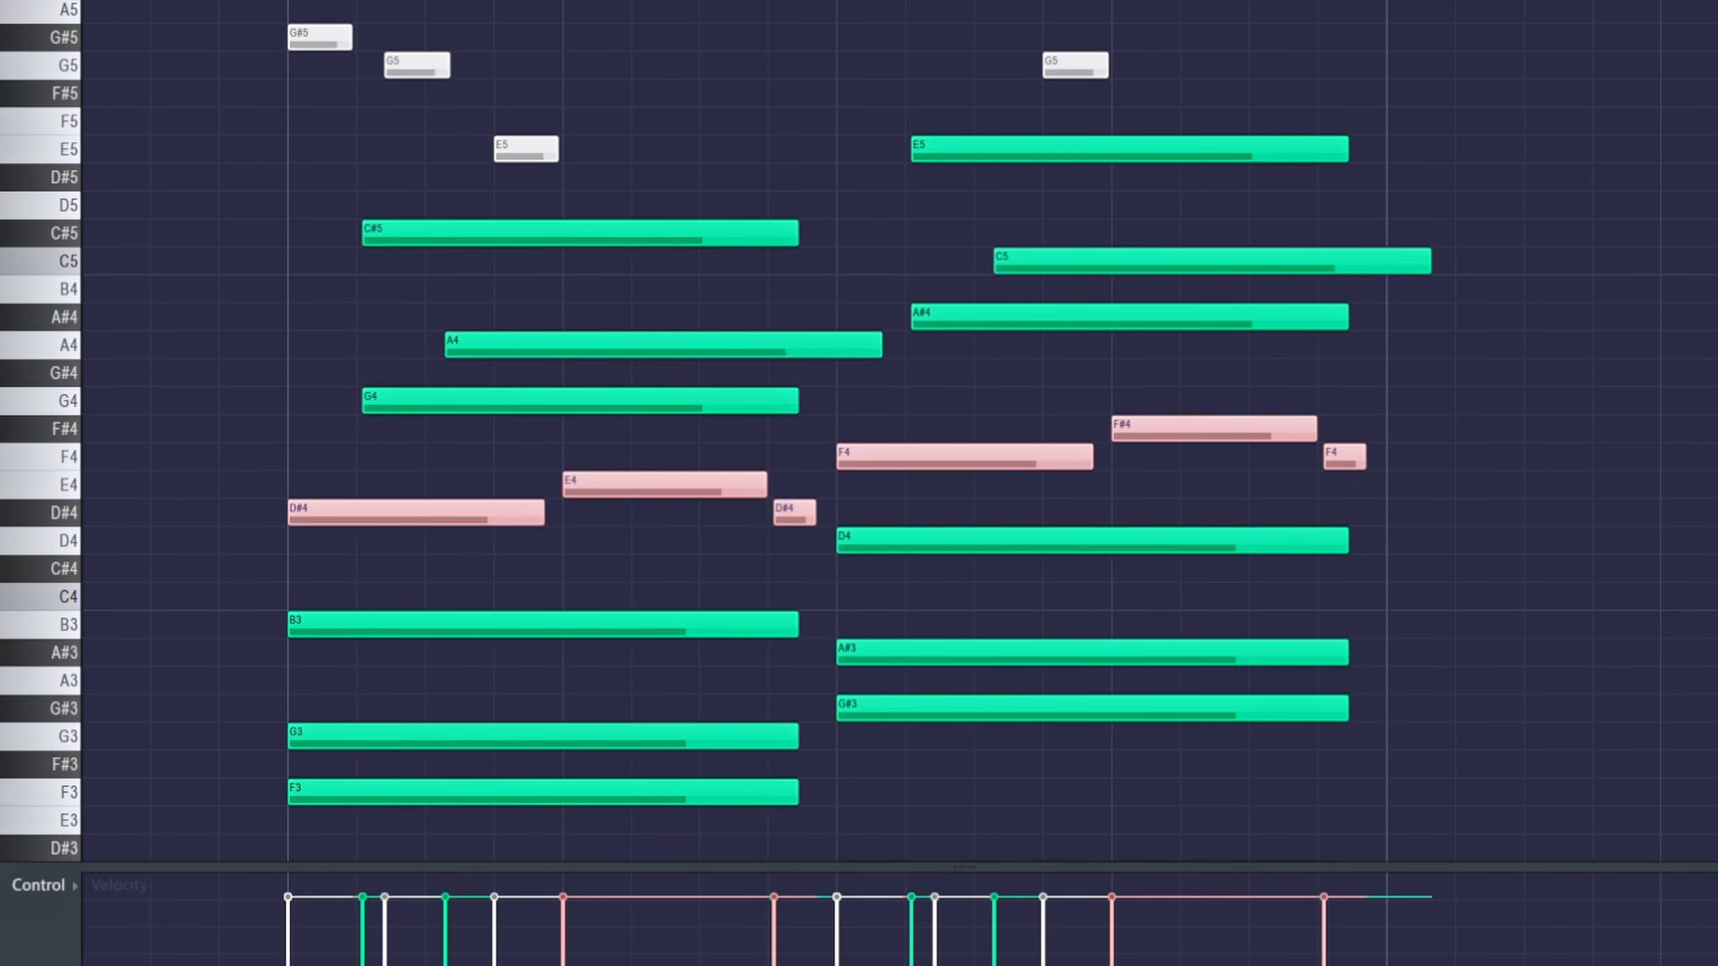
scroll(1654, 200, down, 3)
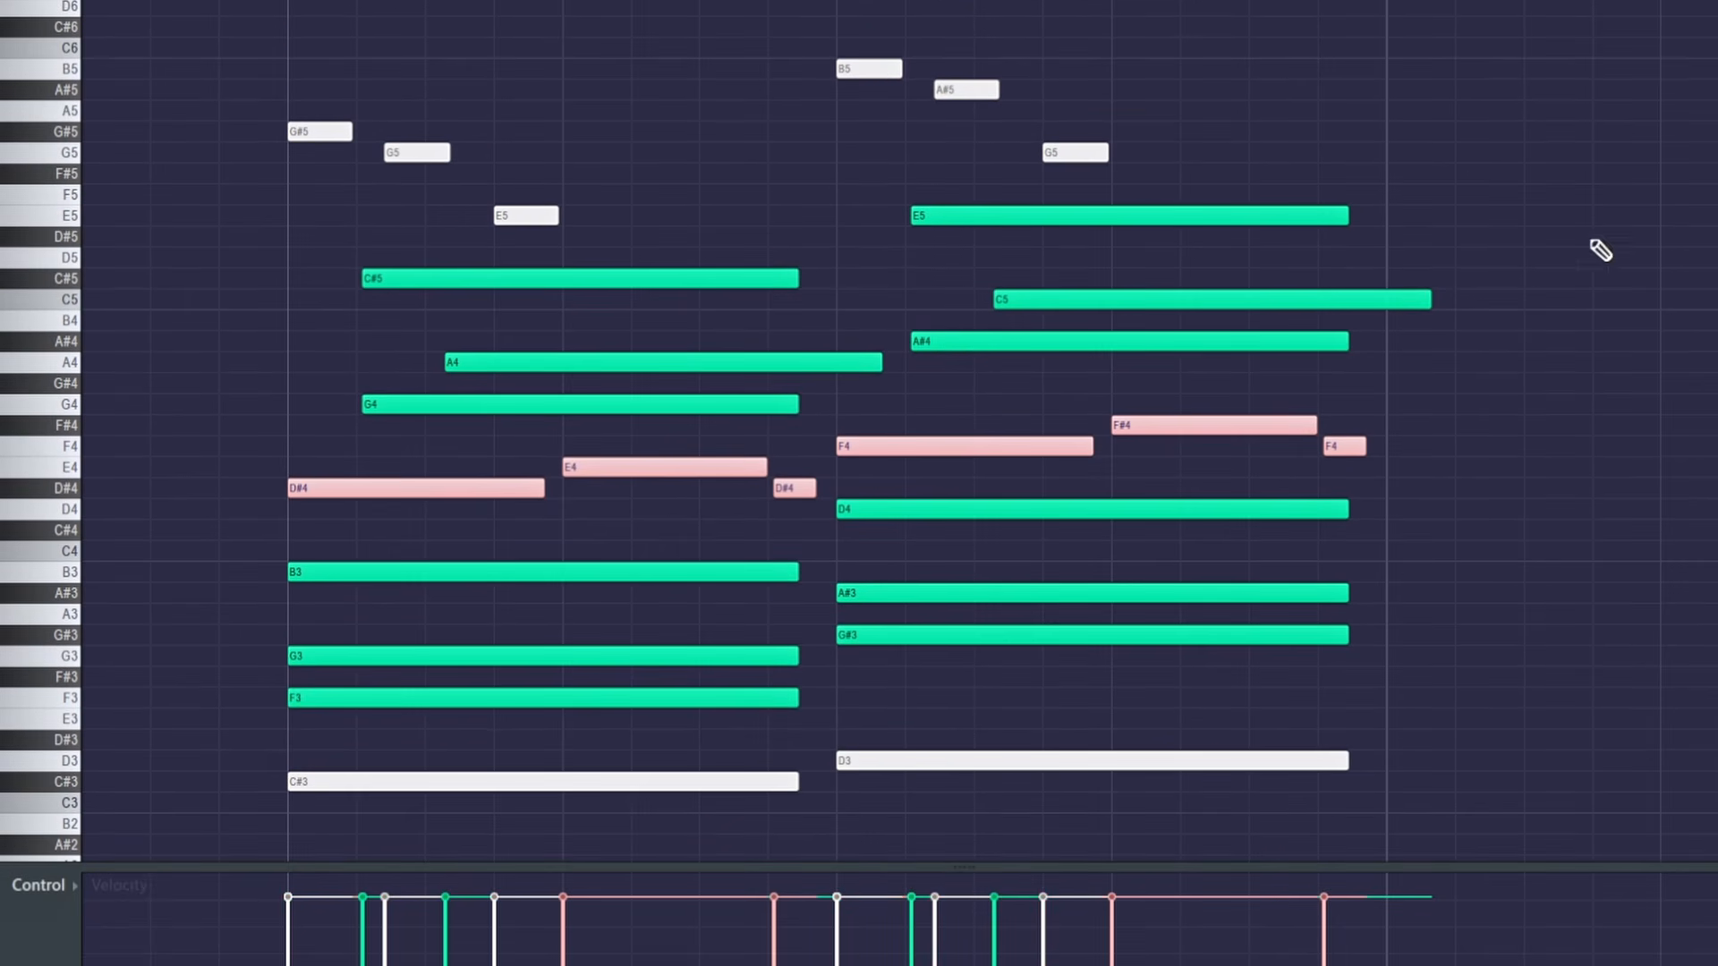
Step: Delete all notes of the layered example and return the playhead to the start of the pattern
drag(1444, 18, 259, 807)
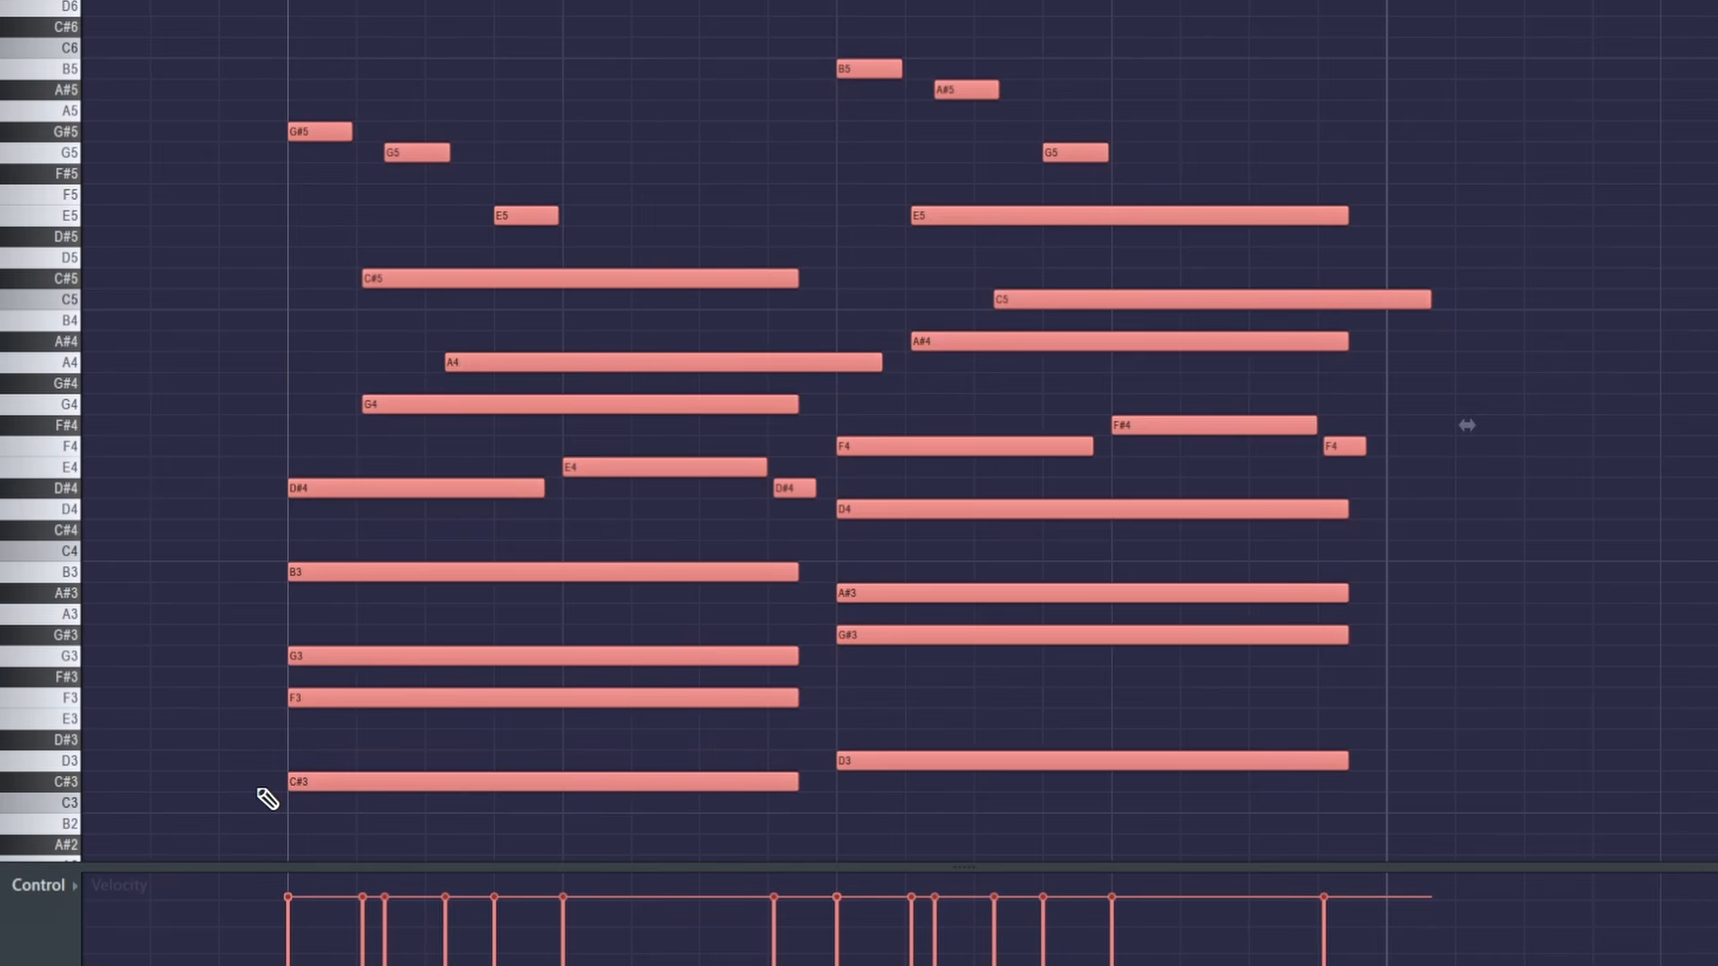
key(Delete)
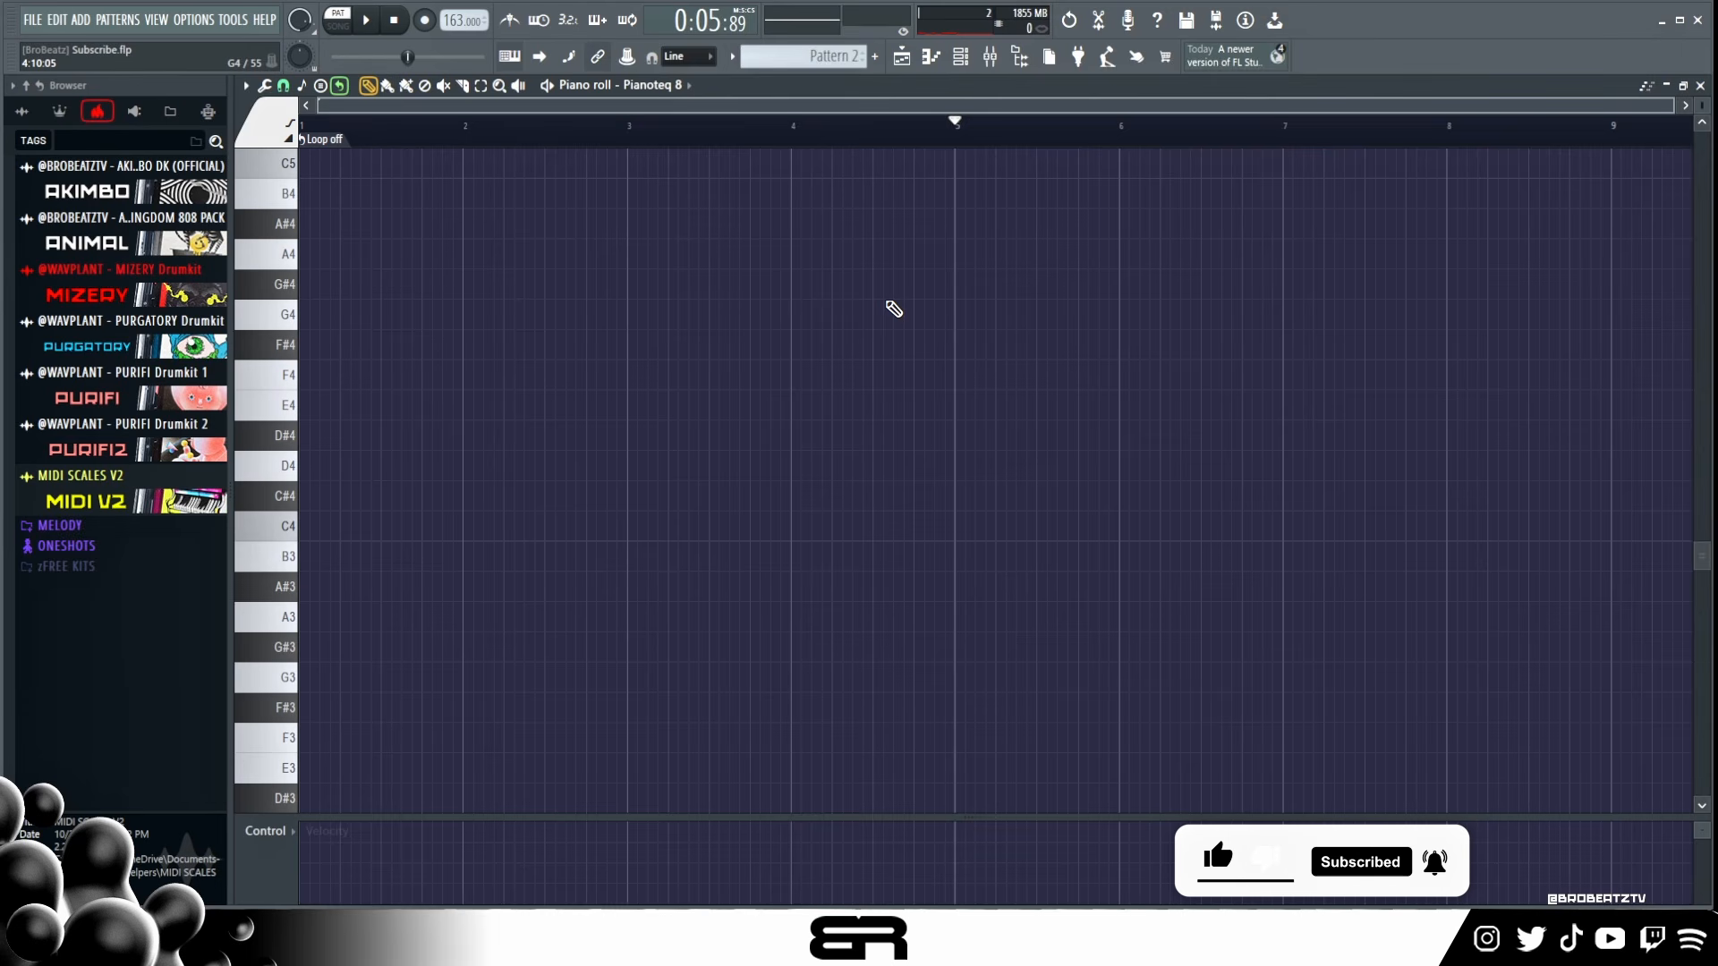
click(412, 136)
key(space)
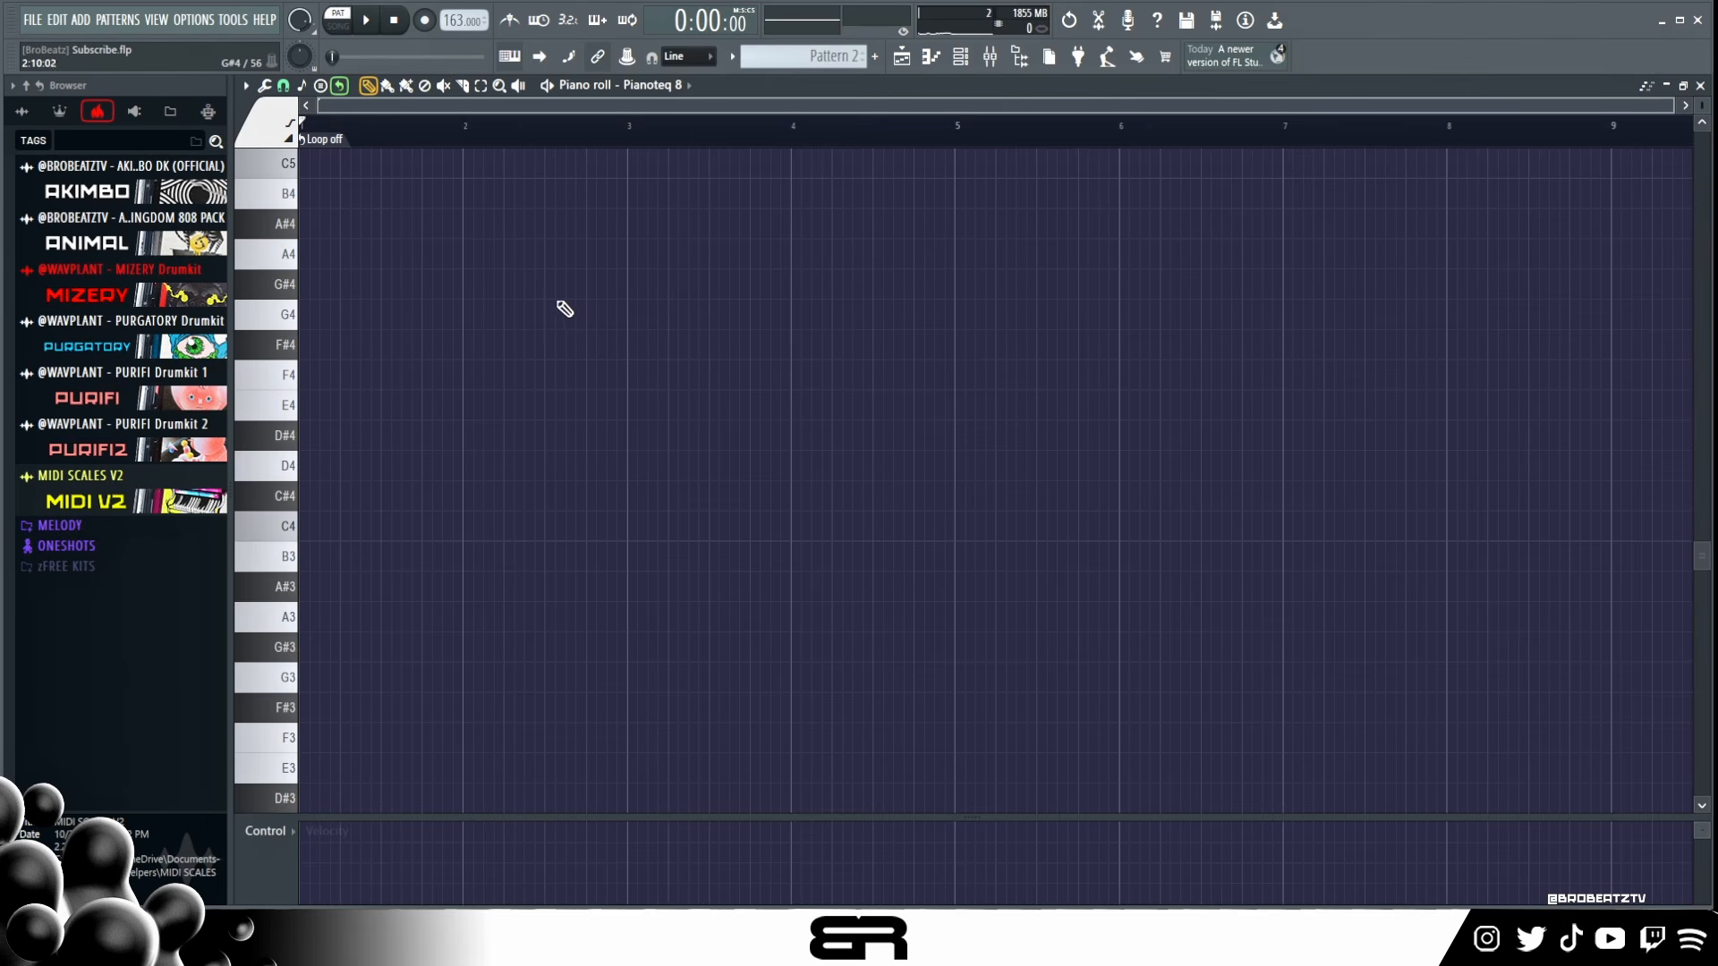
Step: Audition the F#3 key and draw an F#3 bass note from bar 1, stretched to just before bar 3
scroll(412, 662, down, 3)
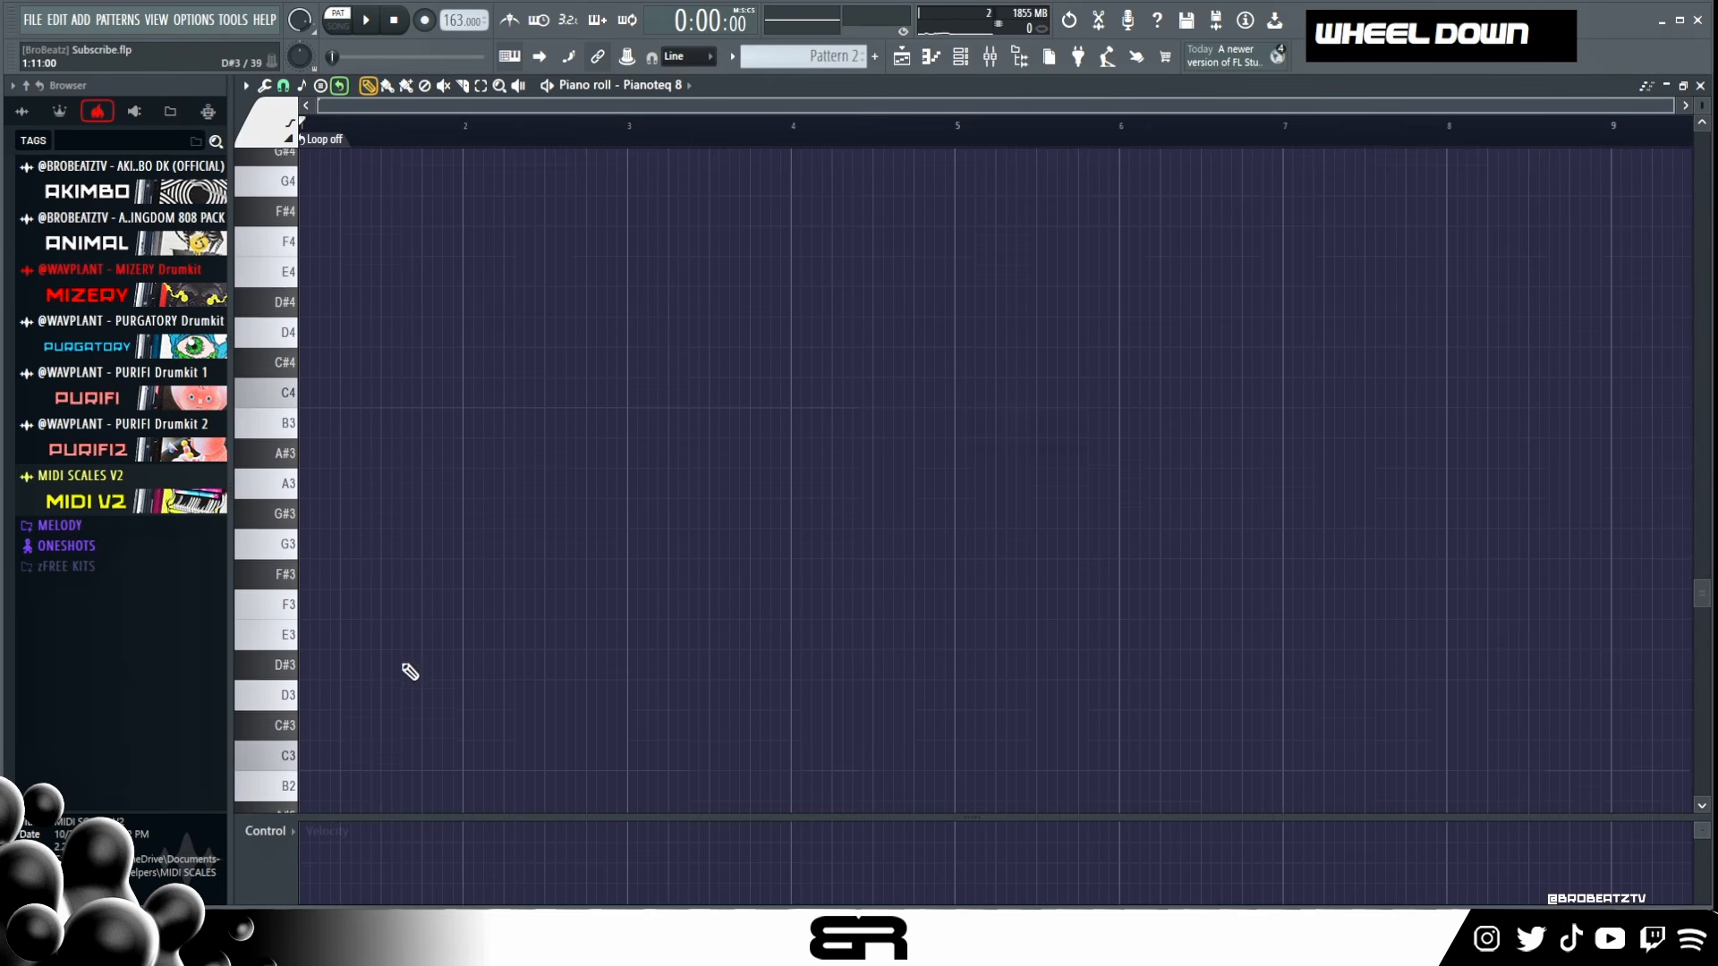
scroll(315, 556, up, 2)
click(284, 619)
click(286, 645)
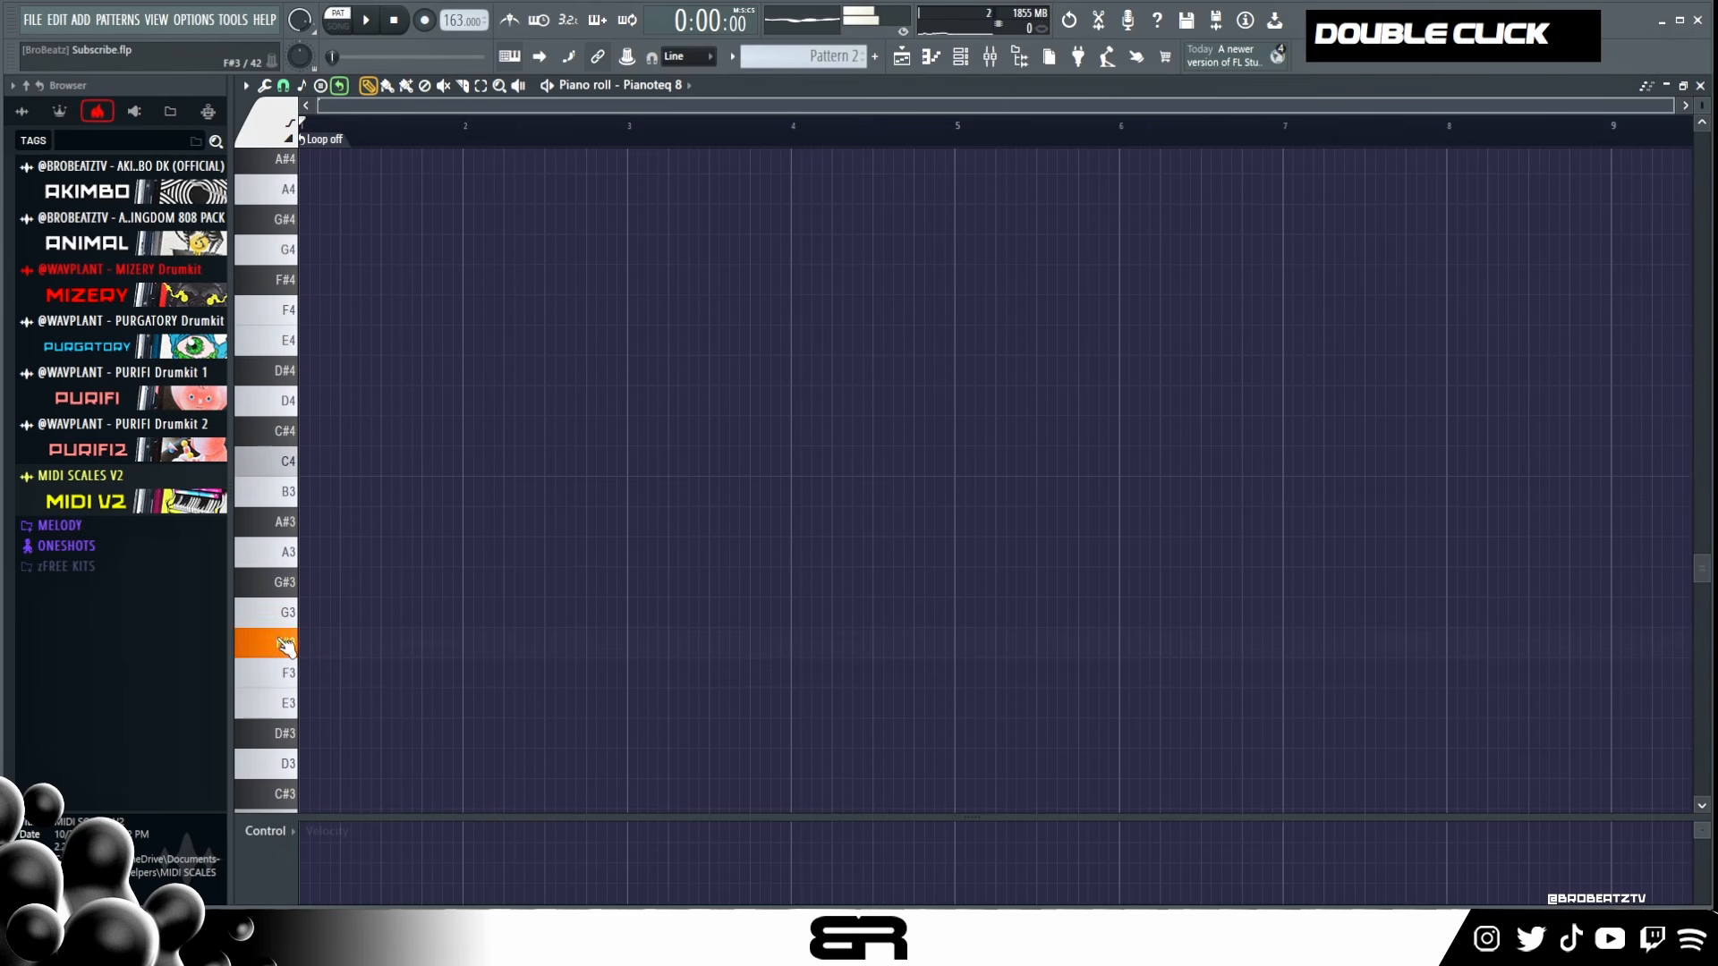
scroll(422, 562, down, 1)
scroll(361, 565, up, 1)
click(356, 655)
drag(546, 653, 618, 652)
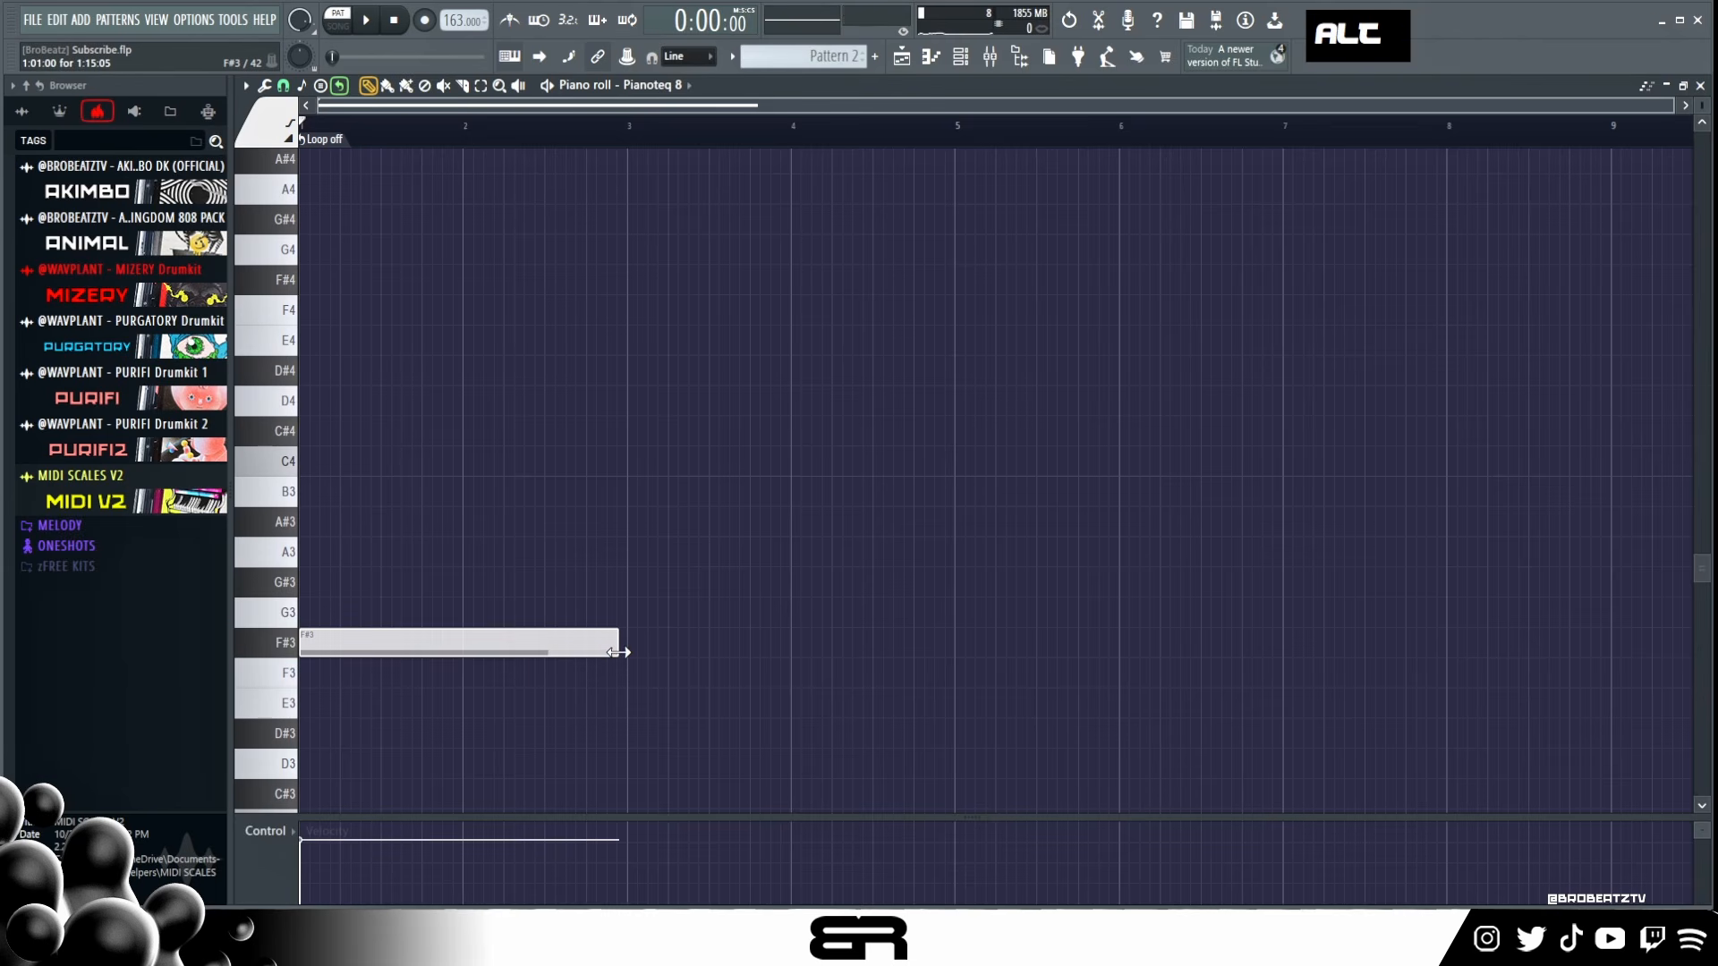
Step: Set the snap to 1/2 beat and duplicate the F#3 note to bars 3, 5 and 7
drag(474, 568, 414, 680)
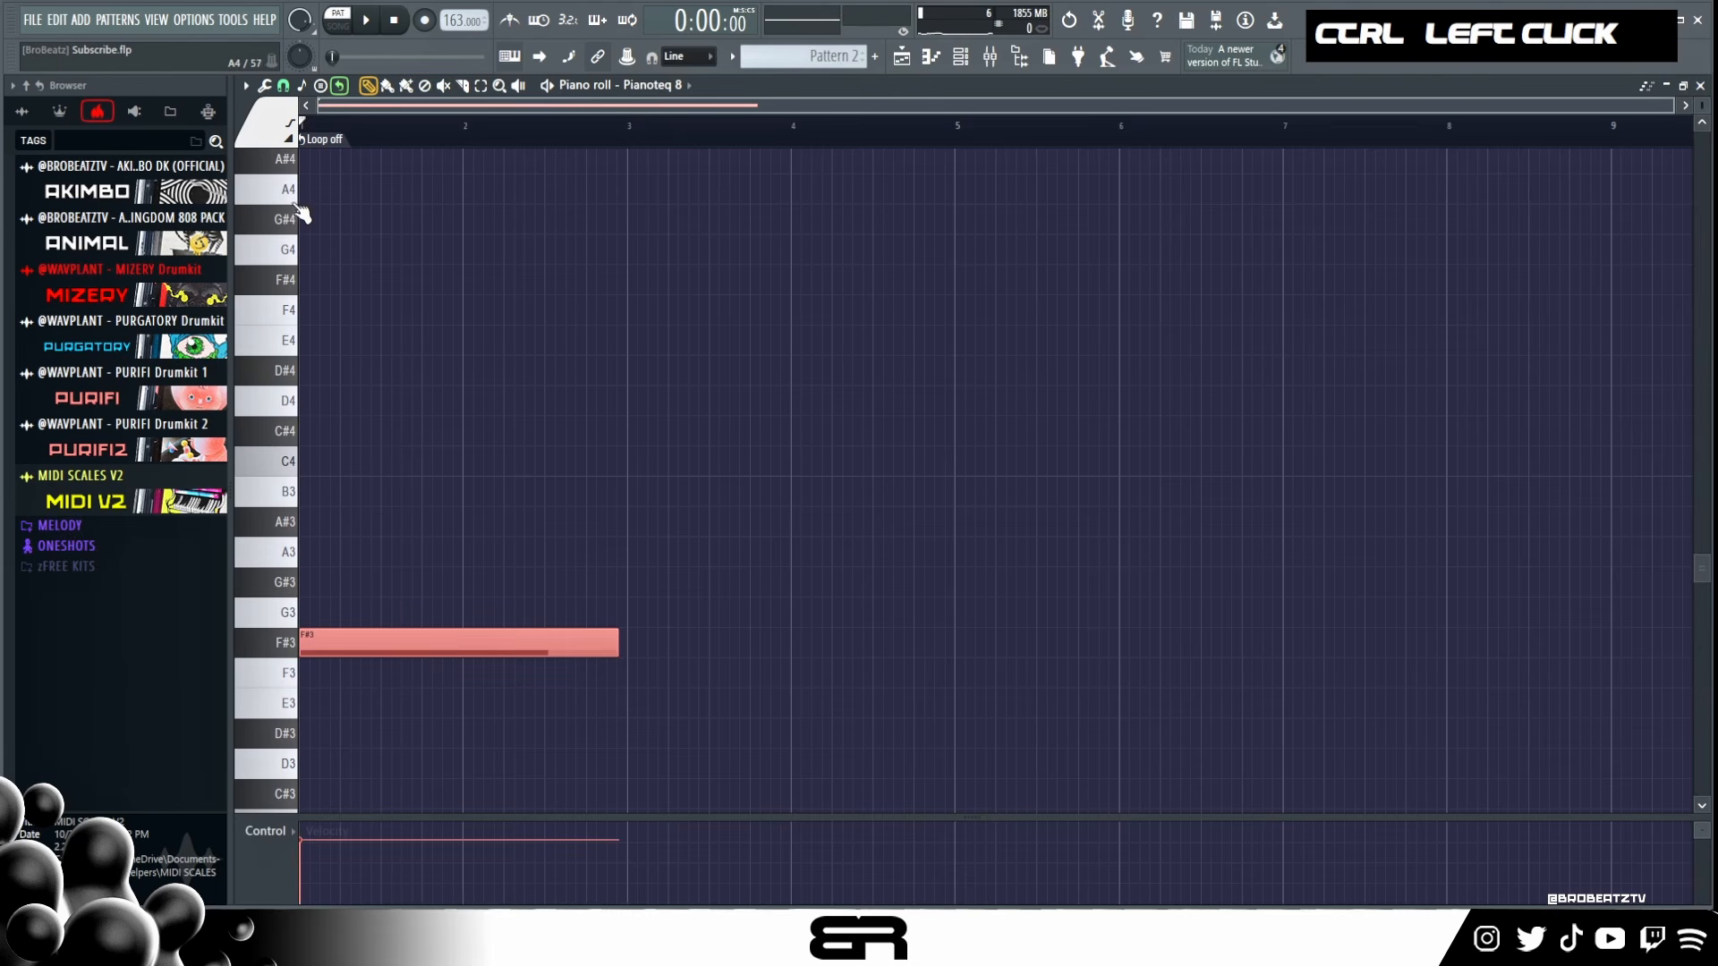
click(282, 85)
click(309, 322)
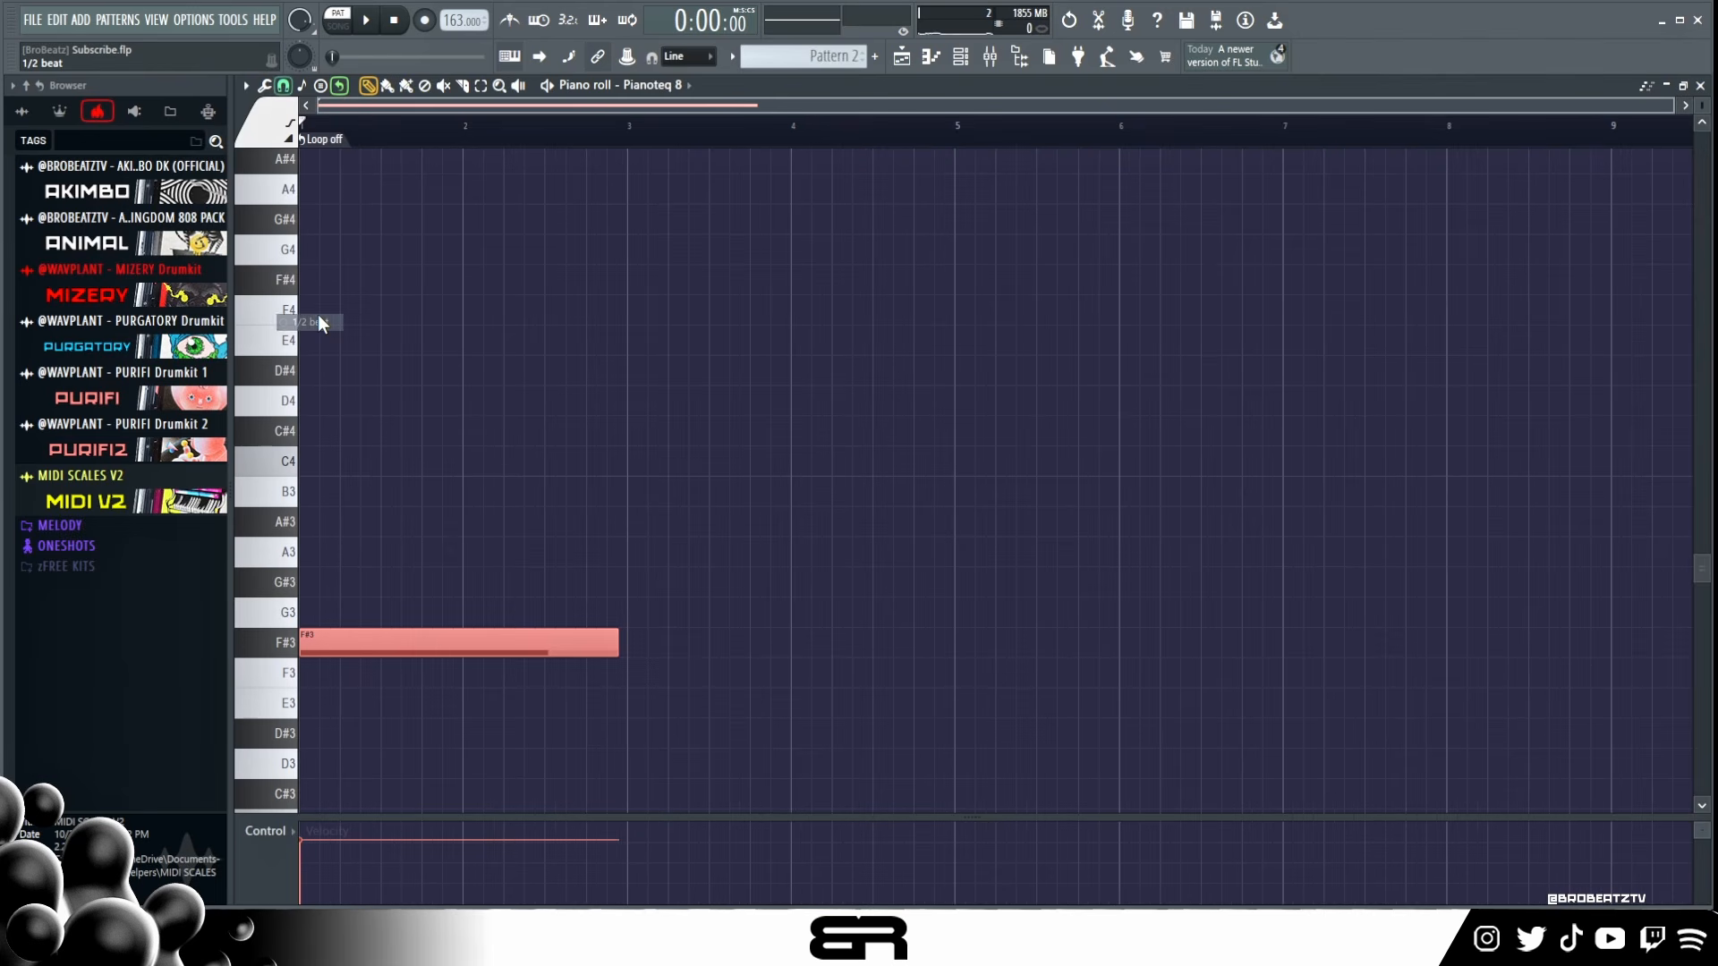
drag(395, 640, 723, 644)
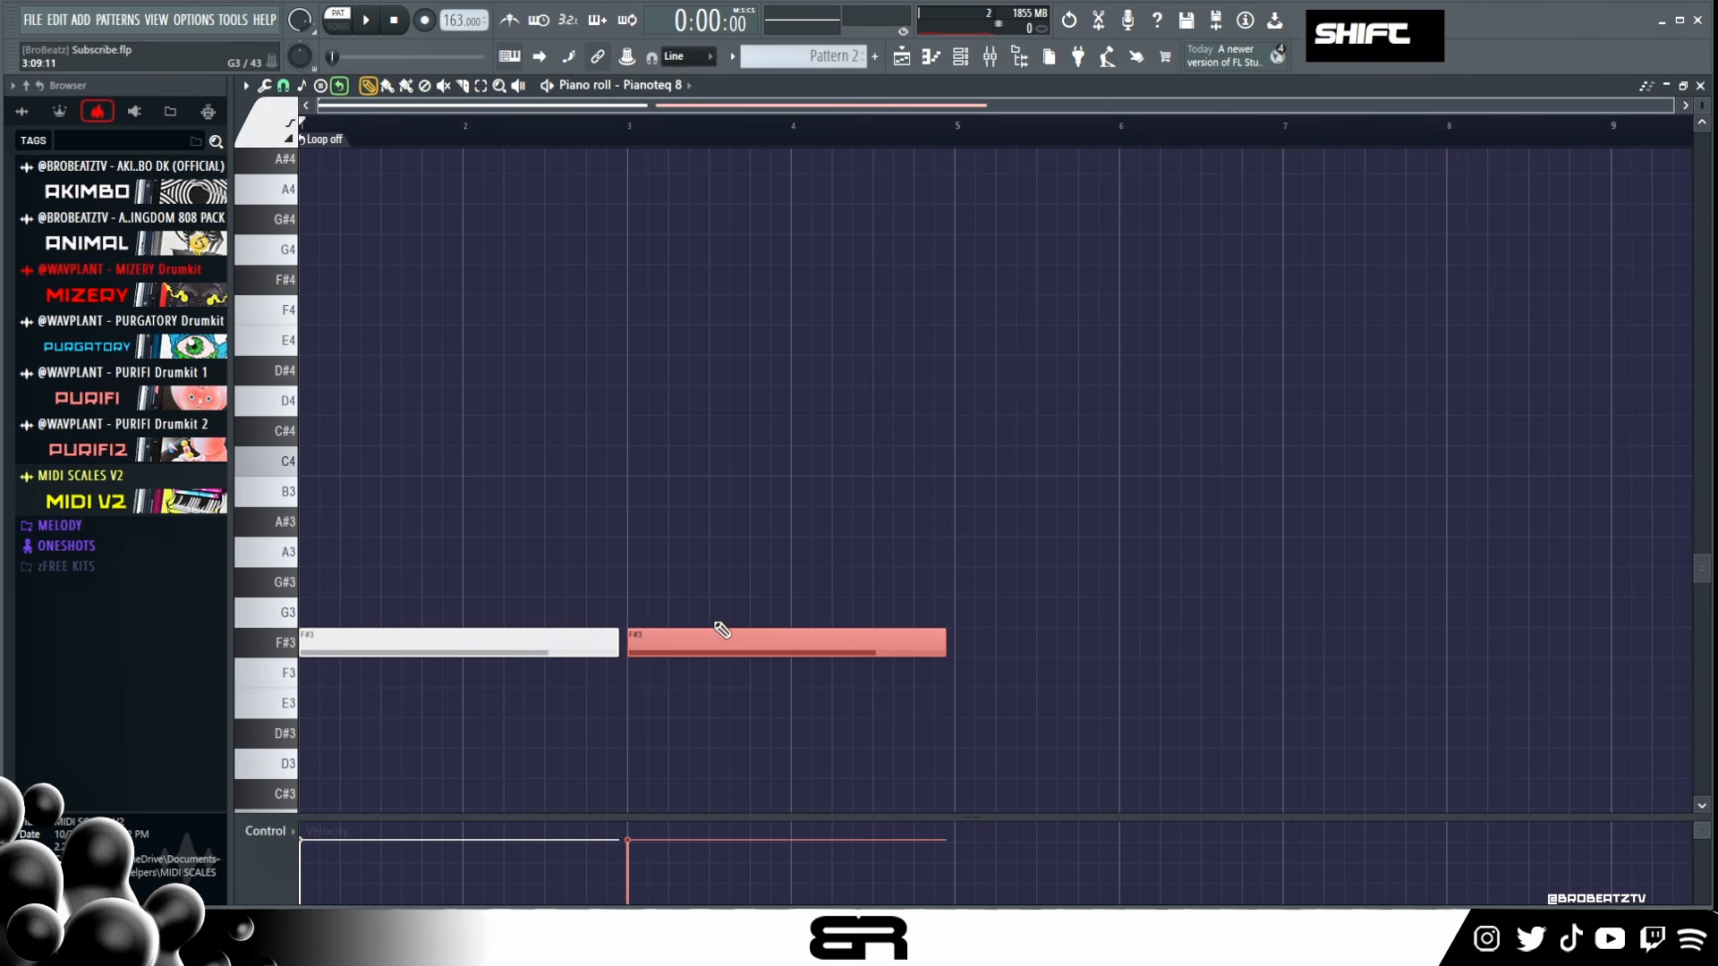
drag(728, 567, 462, 671)
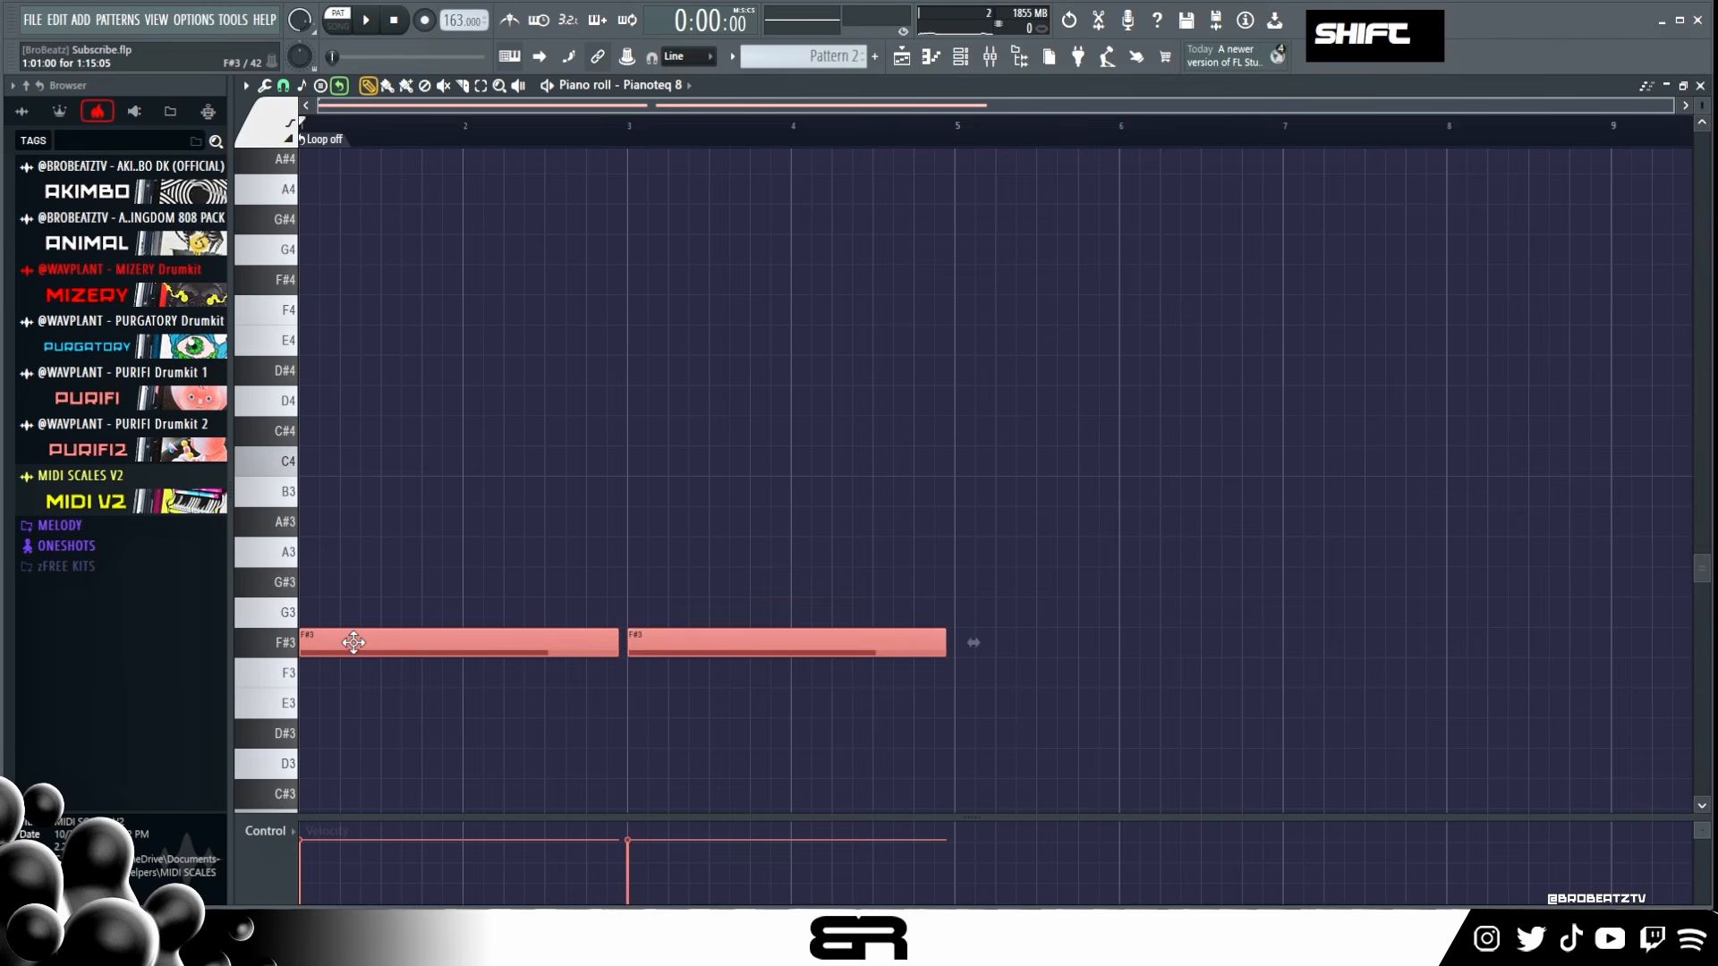
drag(345, 646, 993, 655)
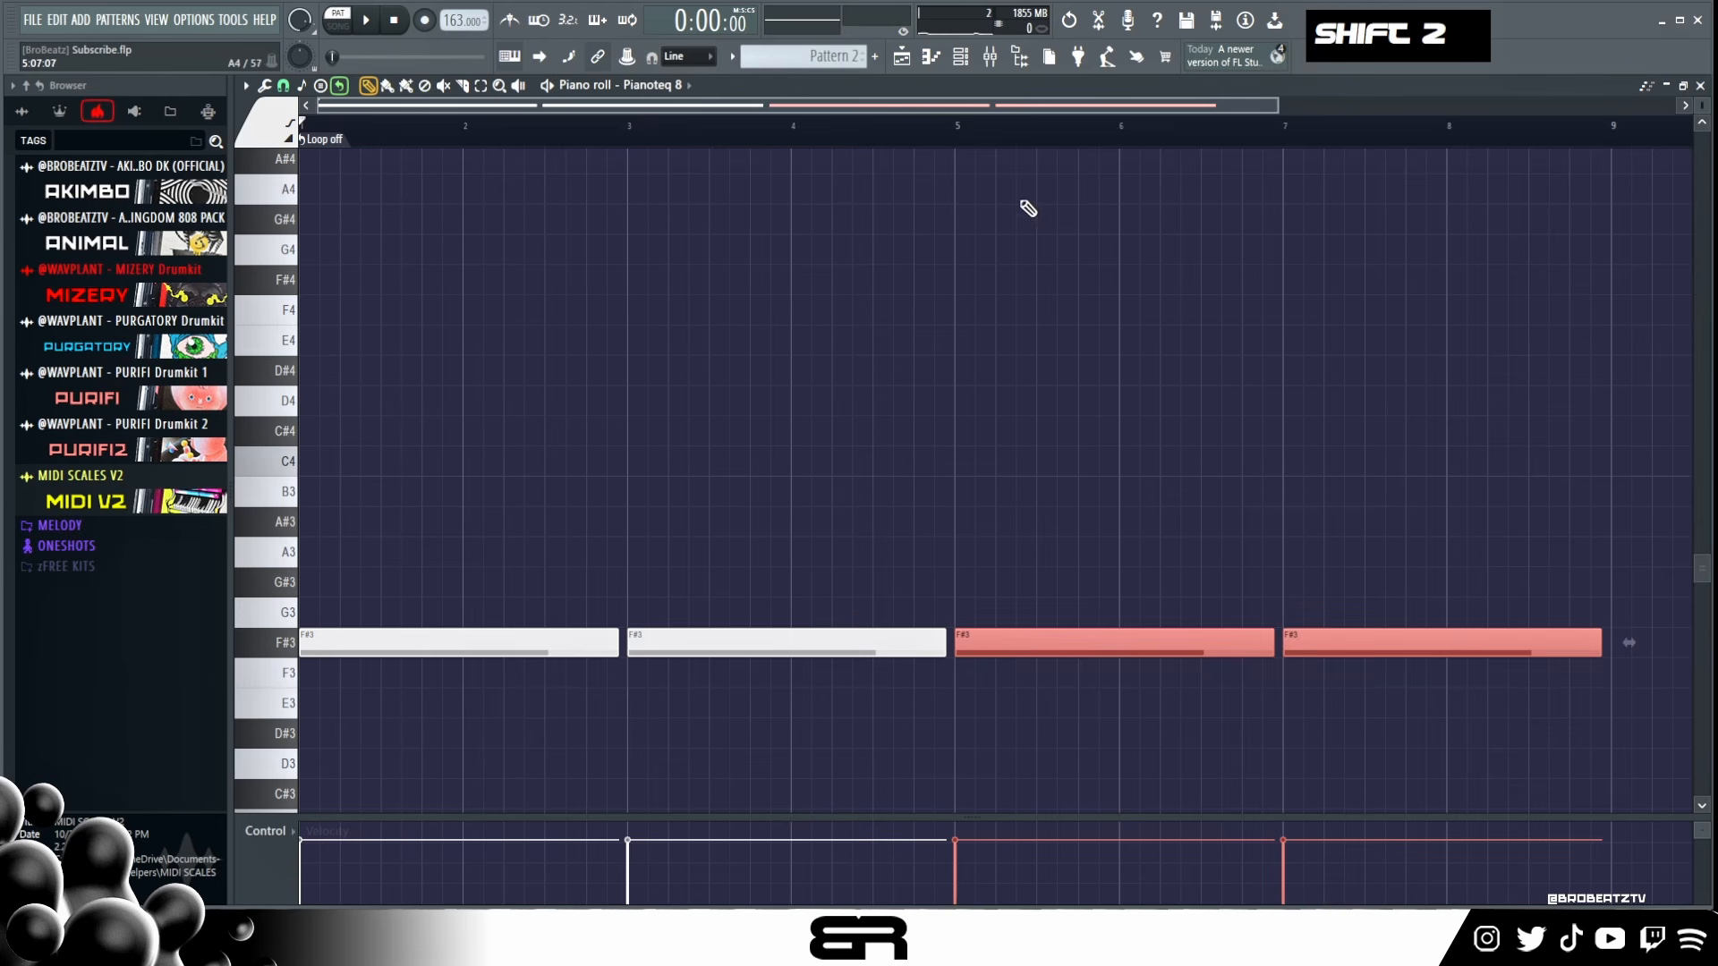
Step: Lower the two bass notes at bars 5 and 7 by four semitones to D3, and clear the selection
click(962, 128)
drag(1072, 542, 1387, 652)
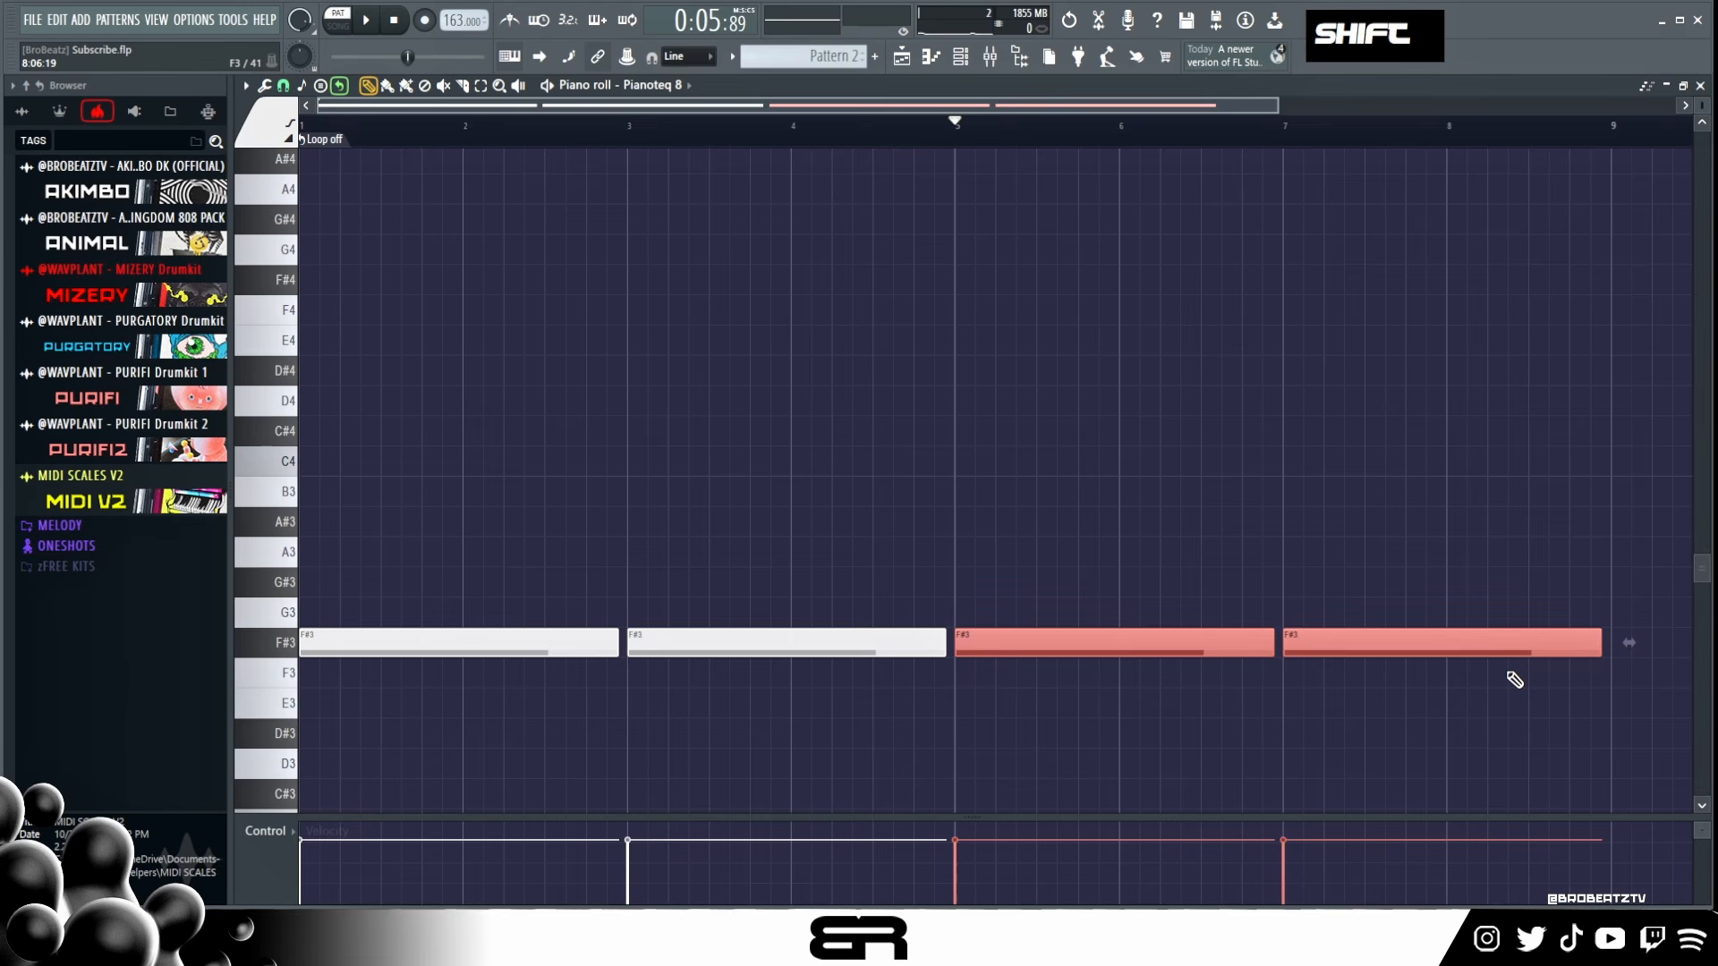
key(shift+Down)
key(shift+Down)
key(shift+Down)
key(shift+Down)
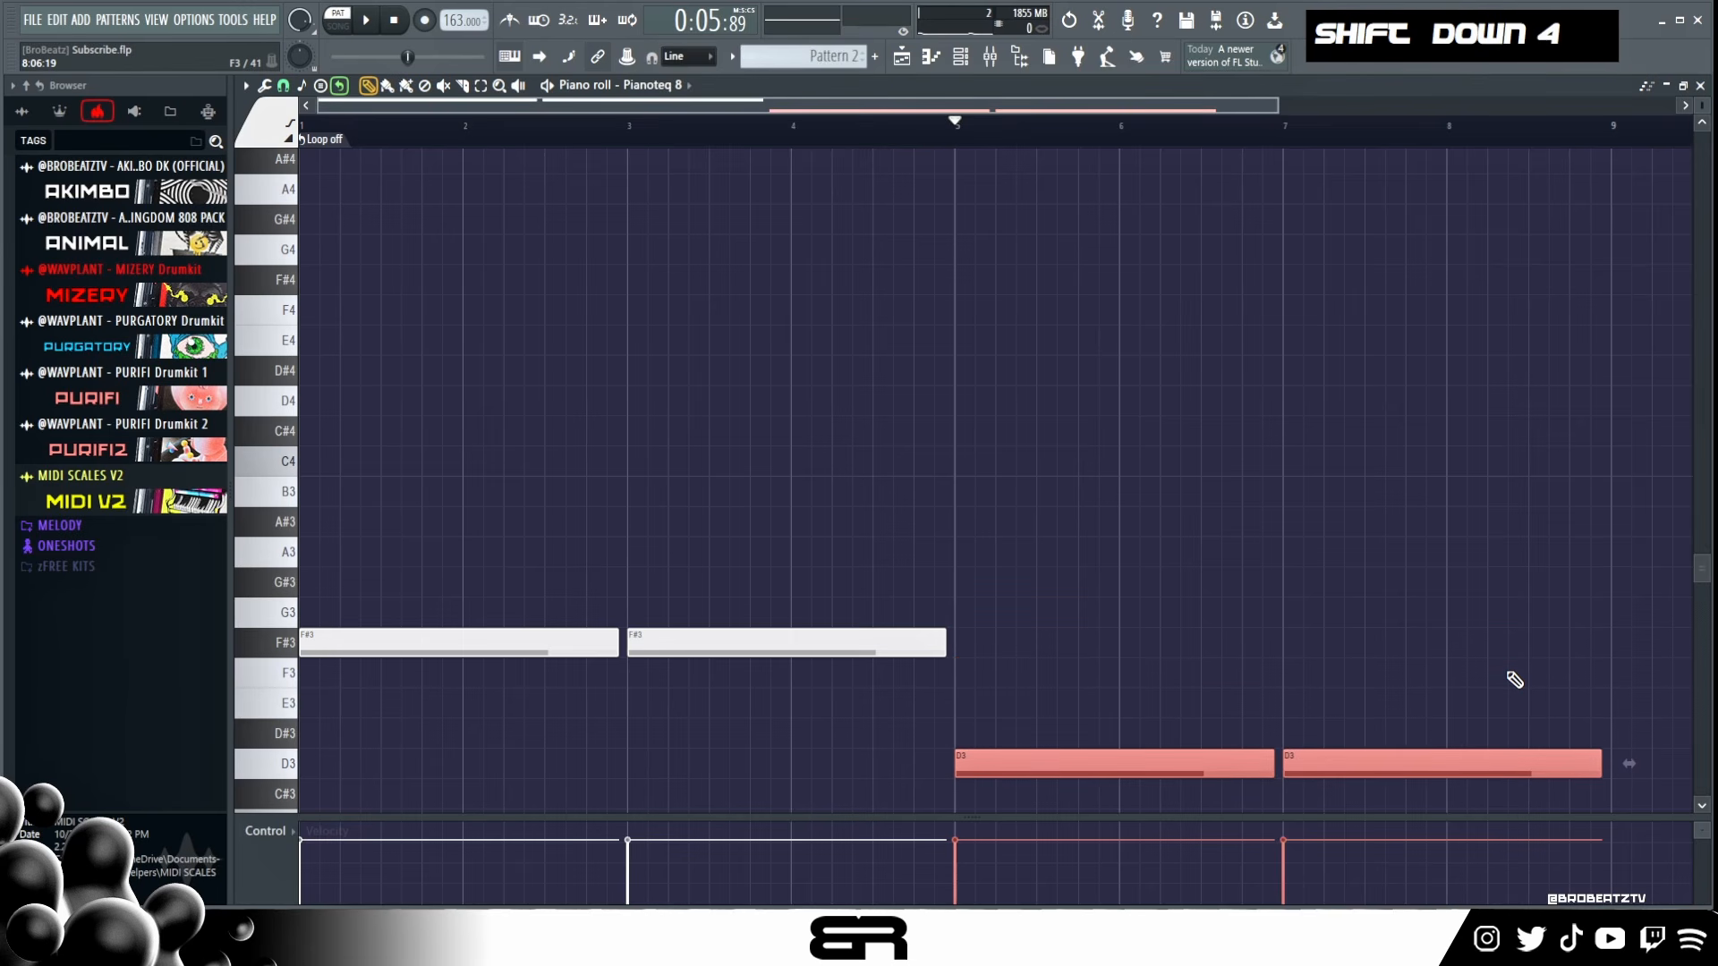
right_click(1145, 492)
scroll(1119, 535, down, 1)
scroll(1112, 528, up, 1)
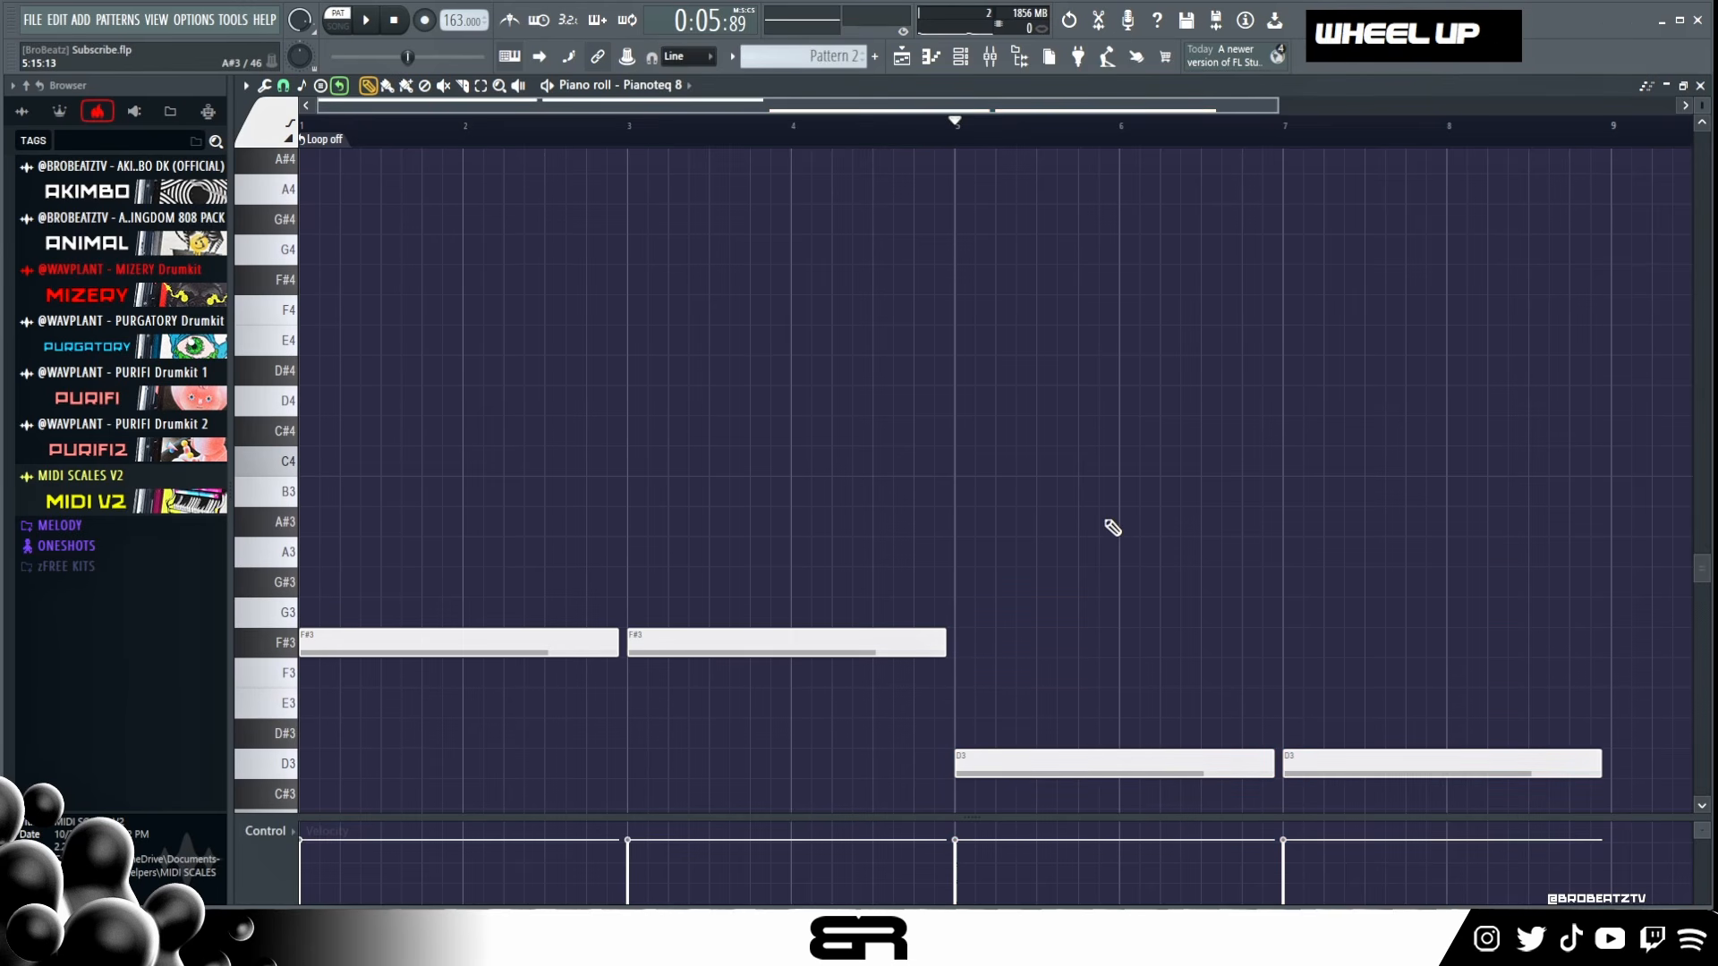
drag(1047, 690, 1441, 783)
right_click(1172, 649)
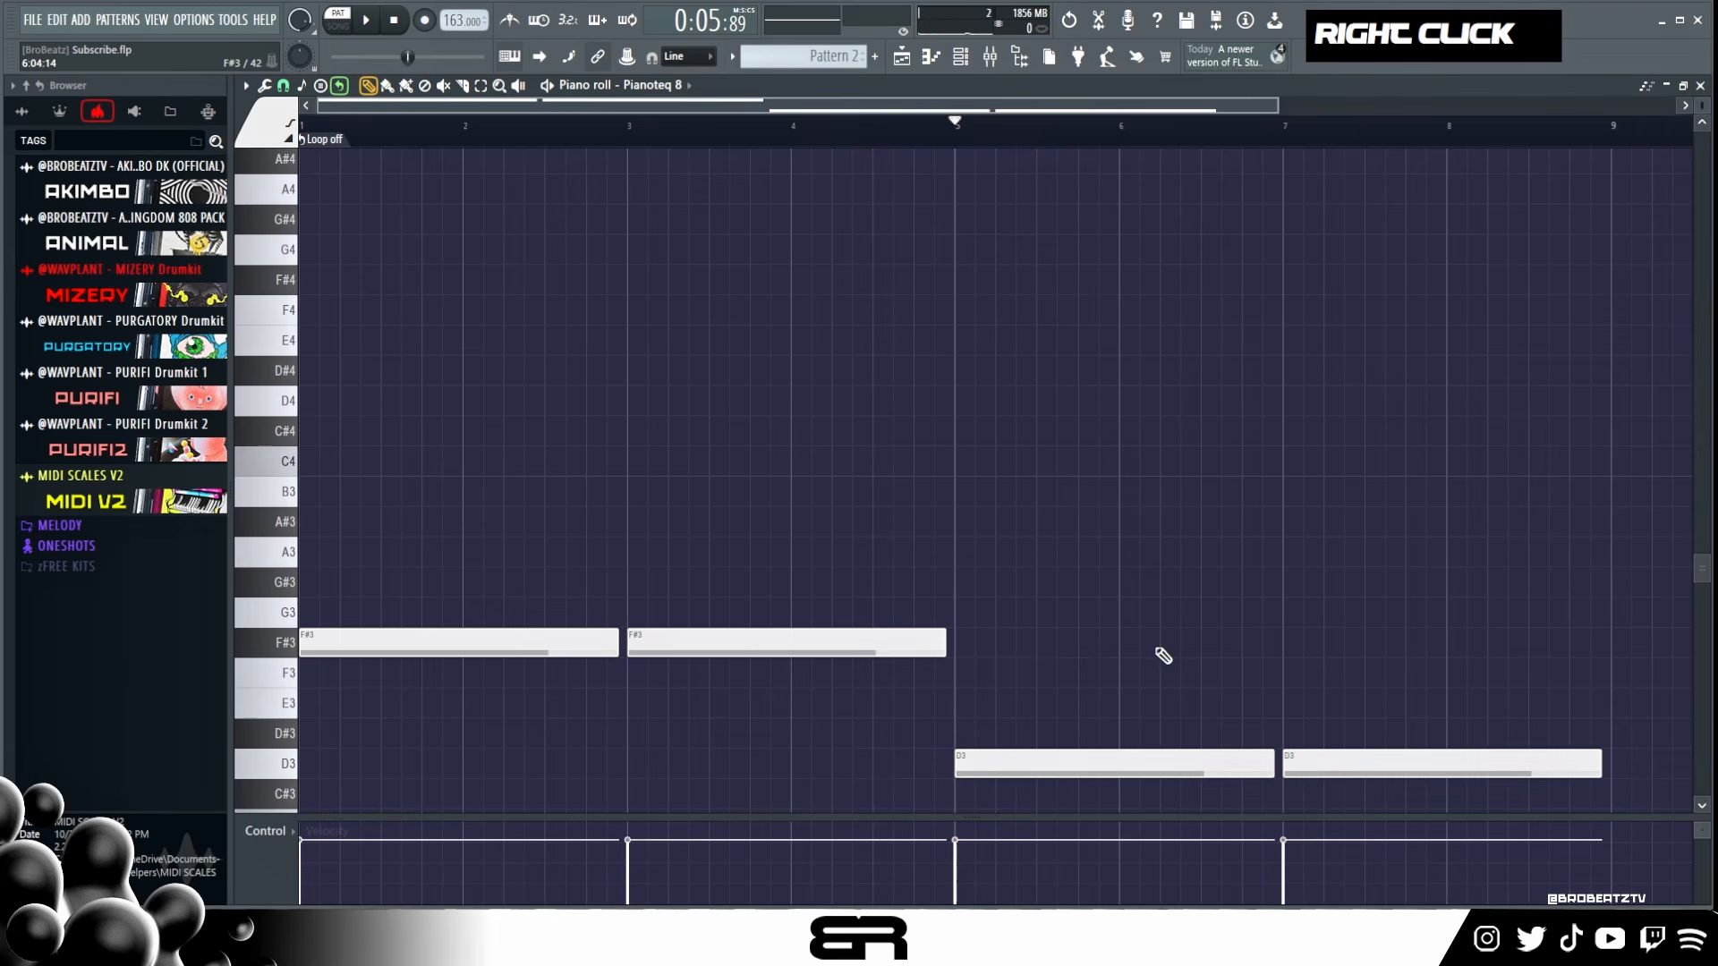
alt+right_click(1101, 616)
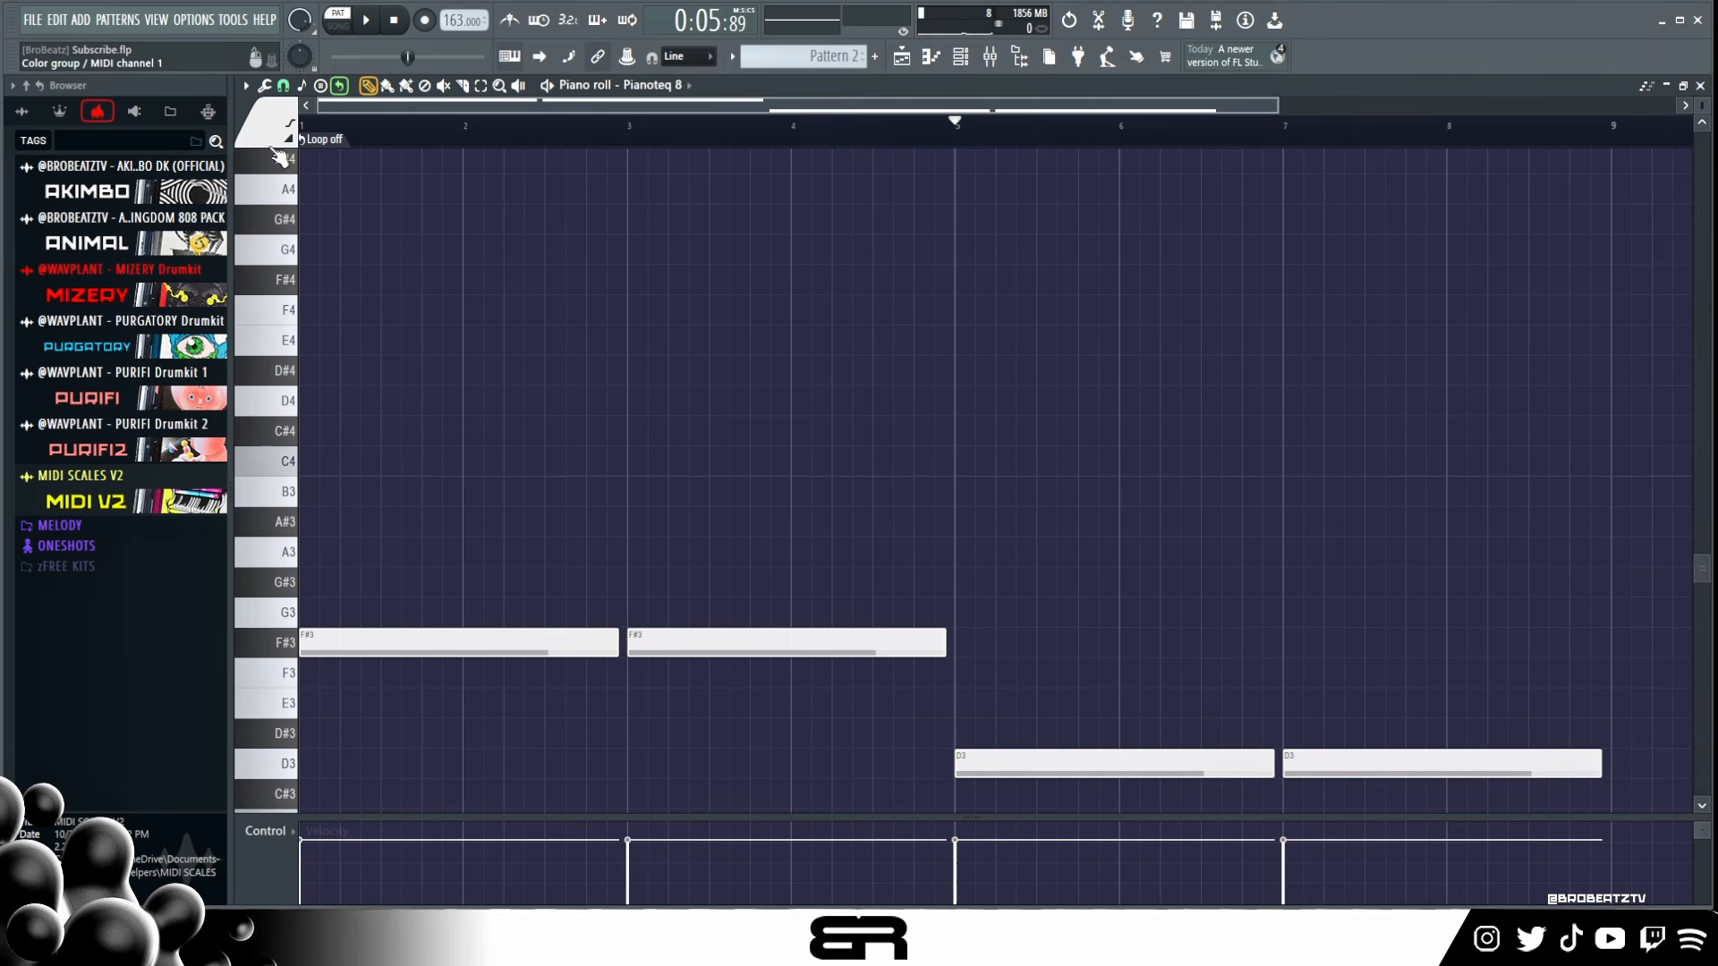
Step: Switch to green note color 5 and place a C#4 note above the first F#3 bass note
click(286, 125)
click(287, 165)
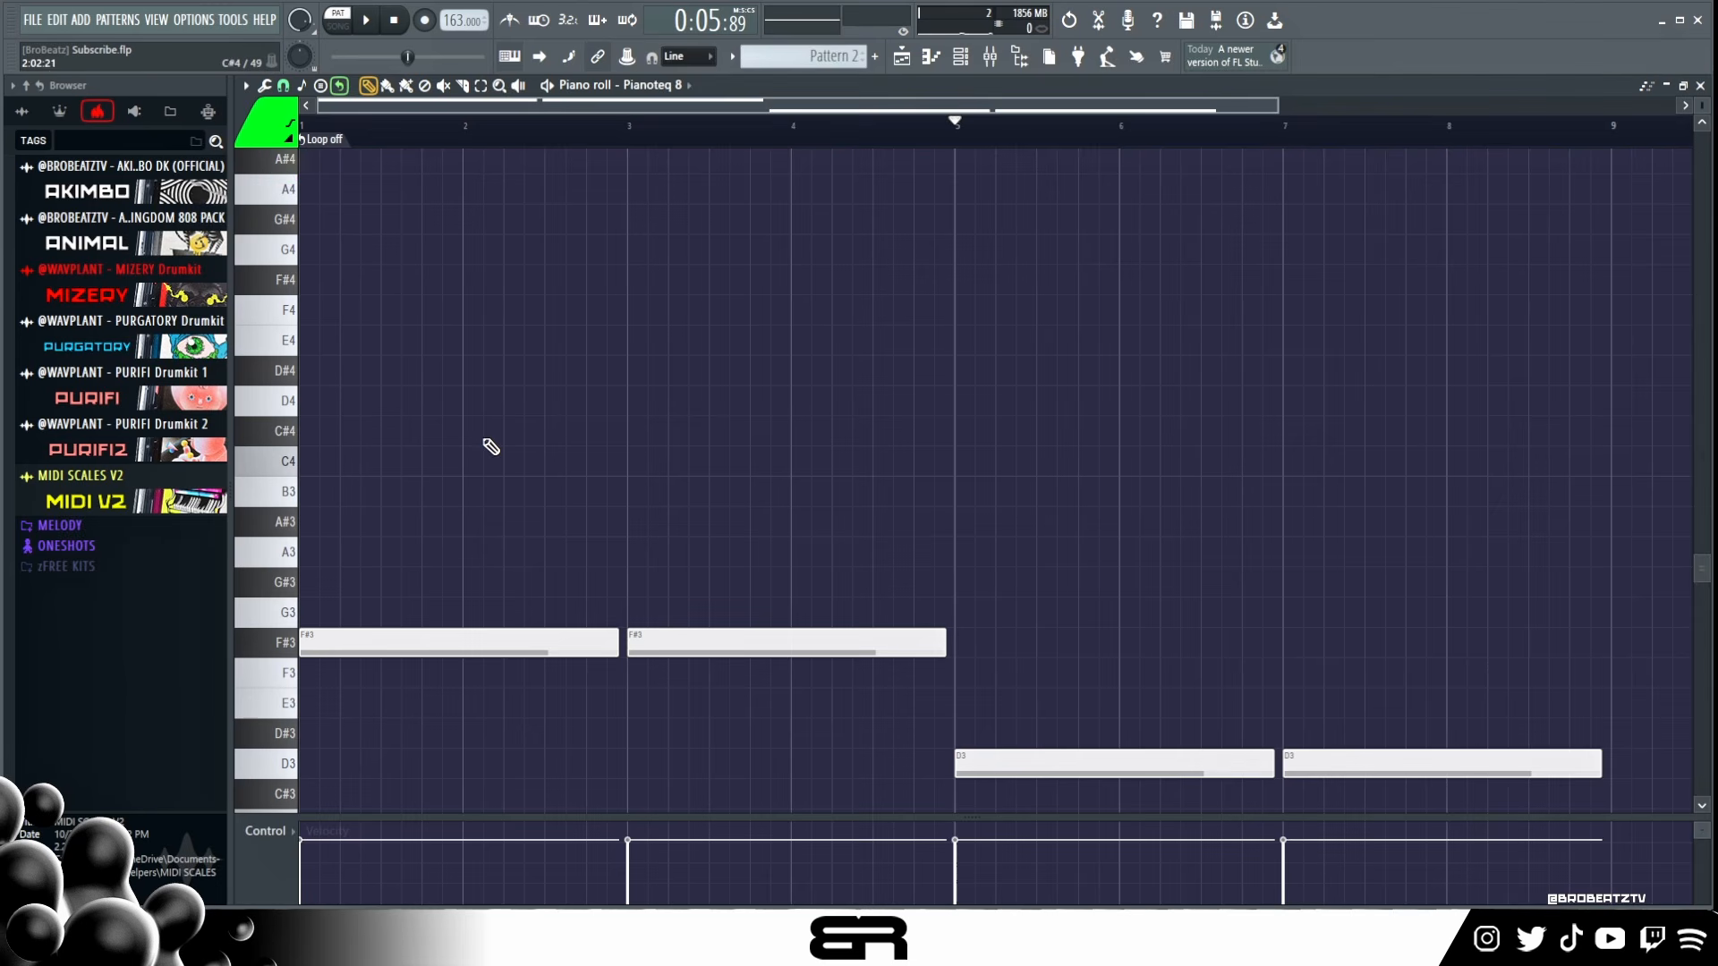
scroll(490, 461, down, 2)
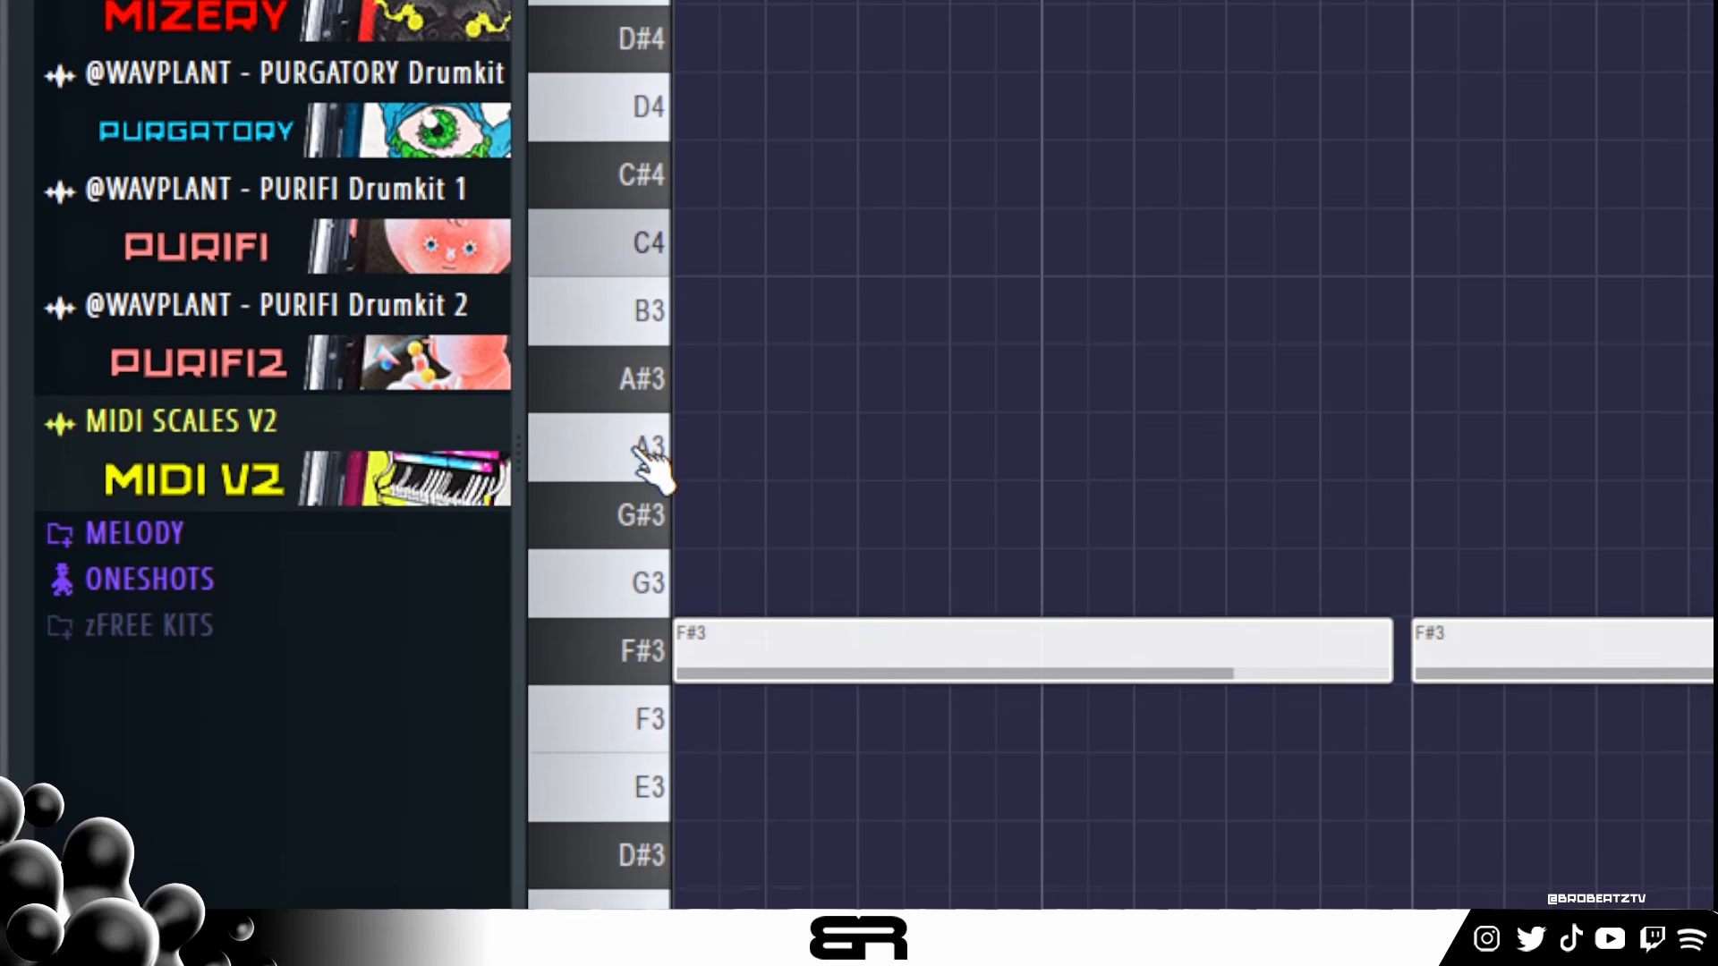
click(729, 394)
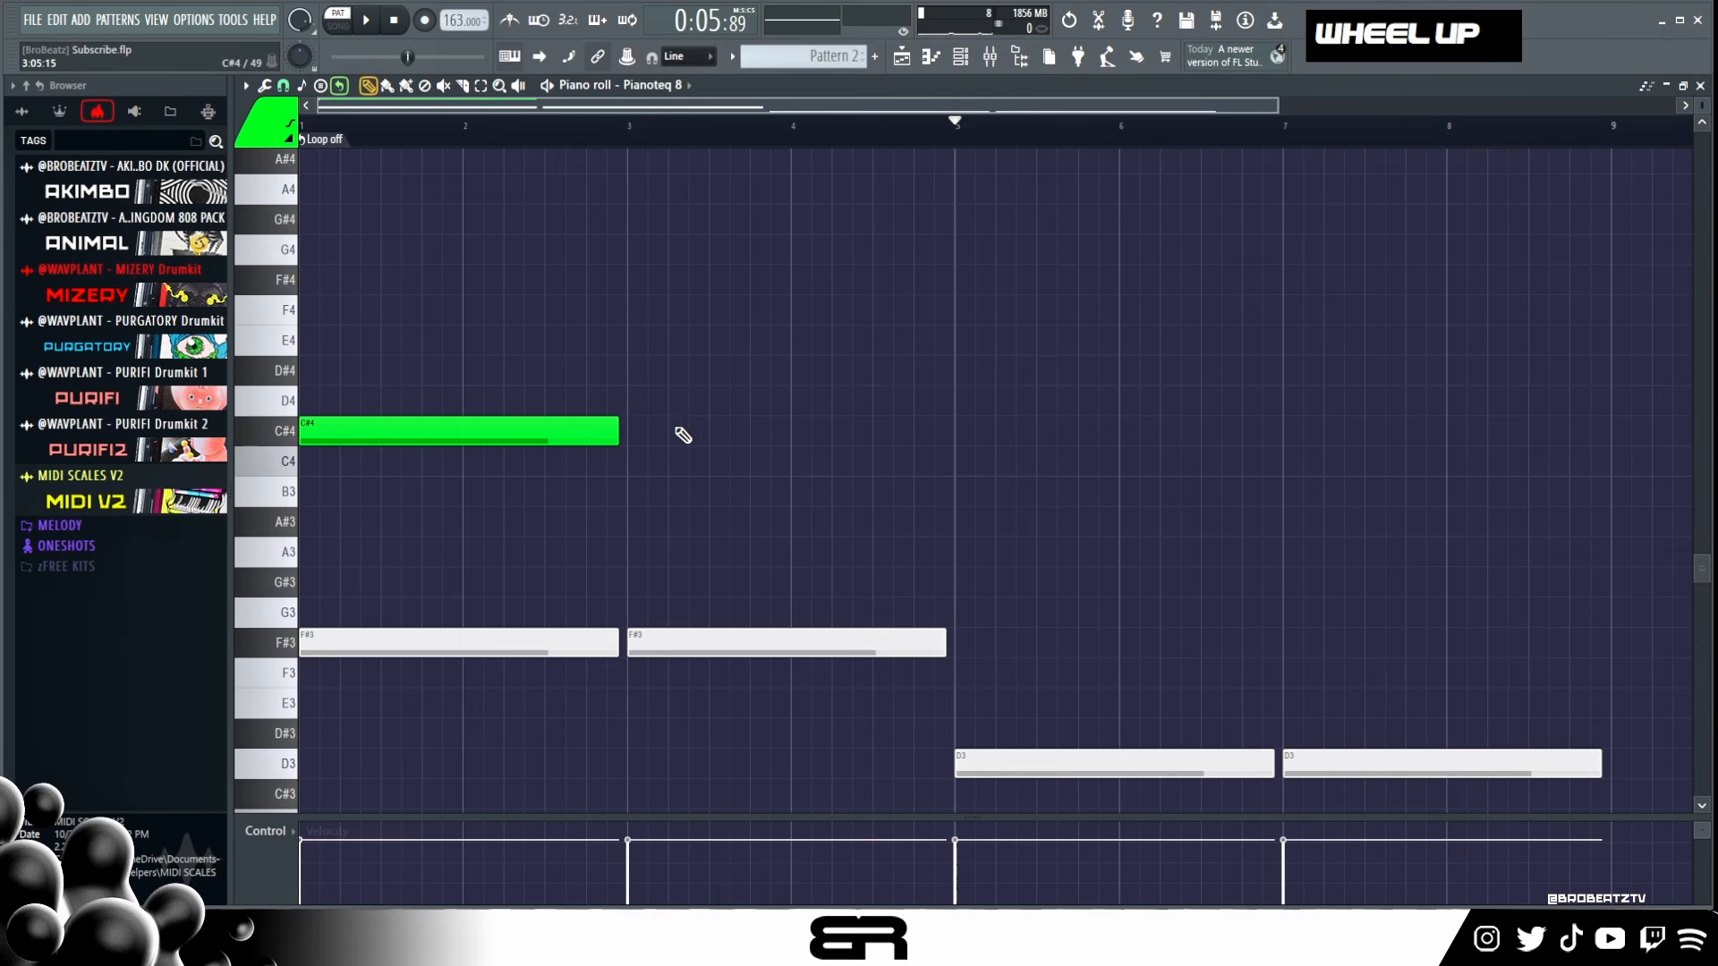
key(ctrl)
ctrl+click(491, 419)
drag(467, 422, 463, 361)
right_click(460, 371)
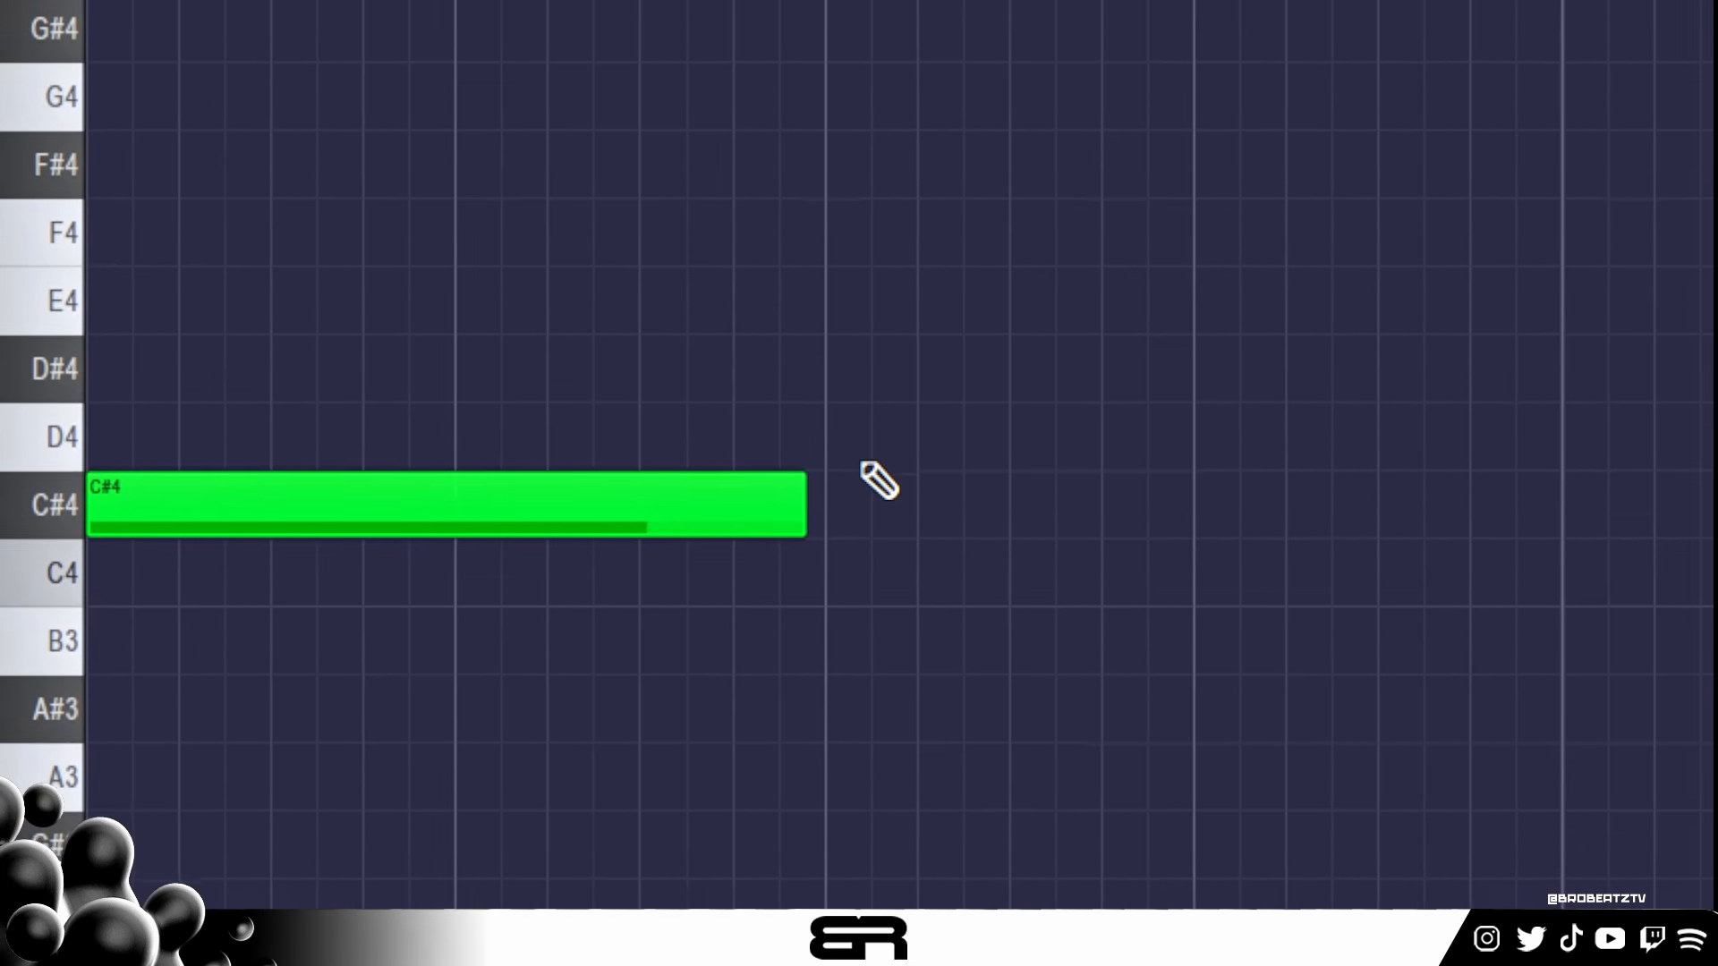
Step: Place a second C#4 note at bar 3, shorten it to about one beat, and look through the chord and scale stamps
click(887, 498)
drag(1531, 510, 1492, 510)
drag(861, 458, 235, 456)
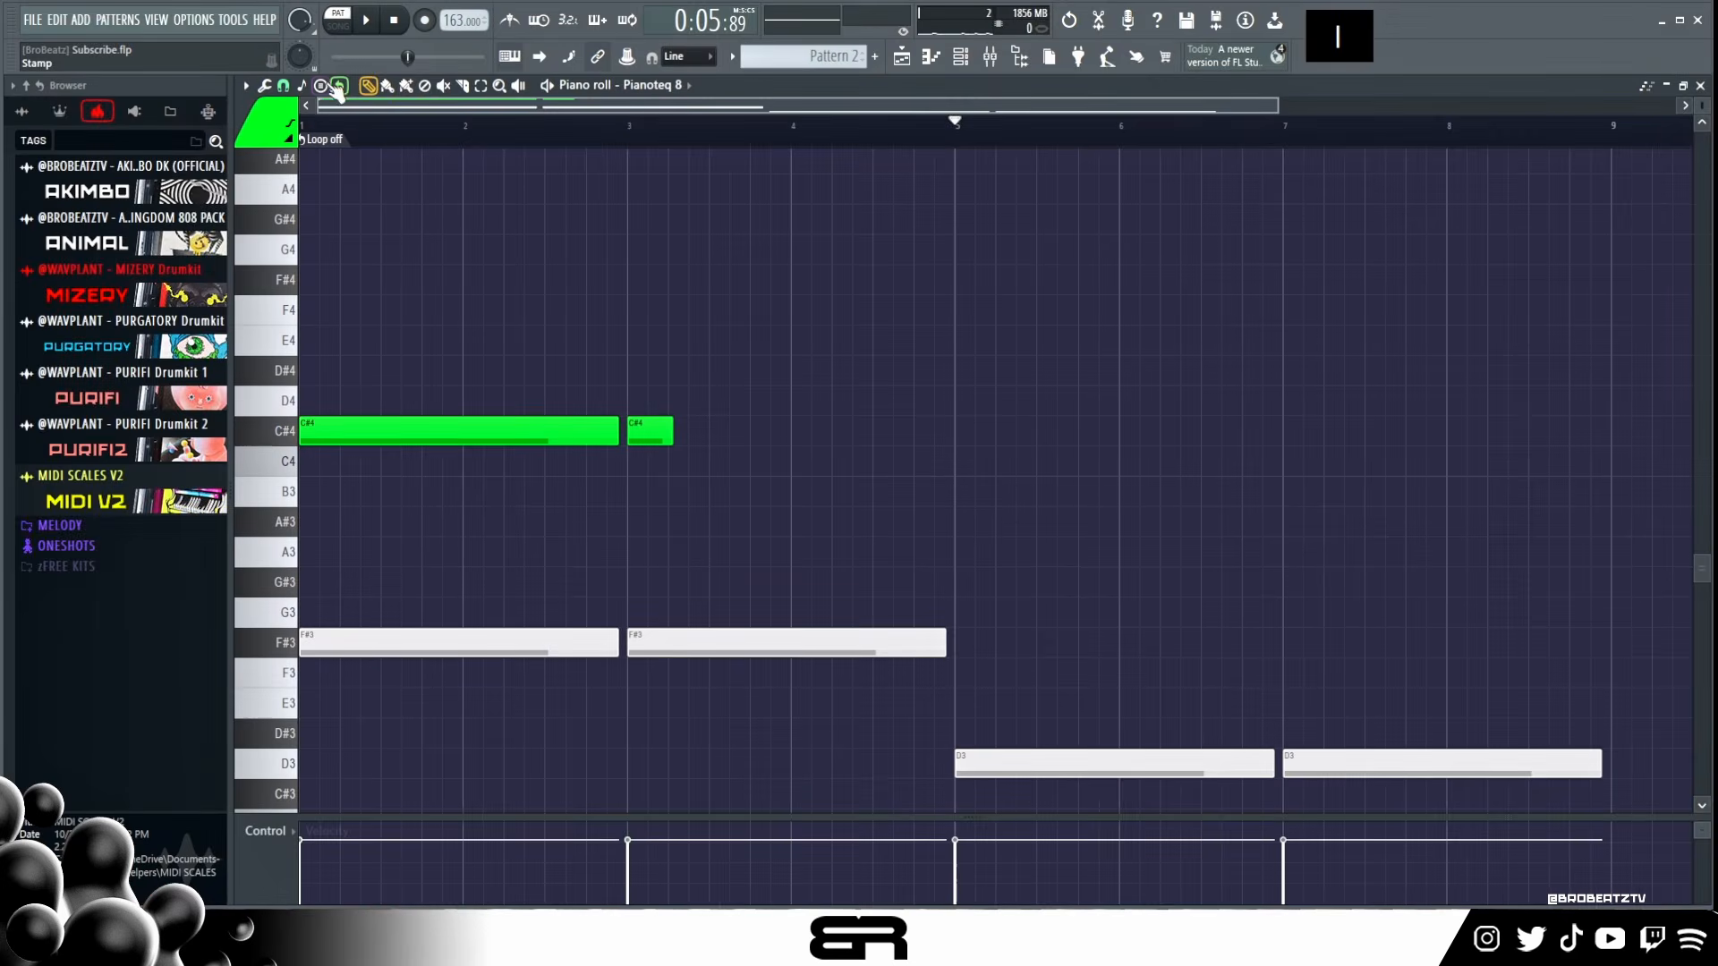
click(337, 87)
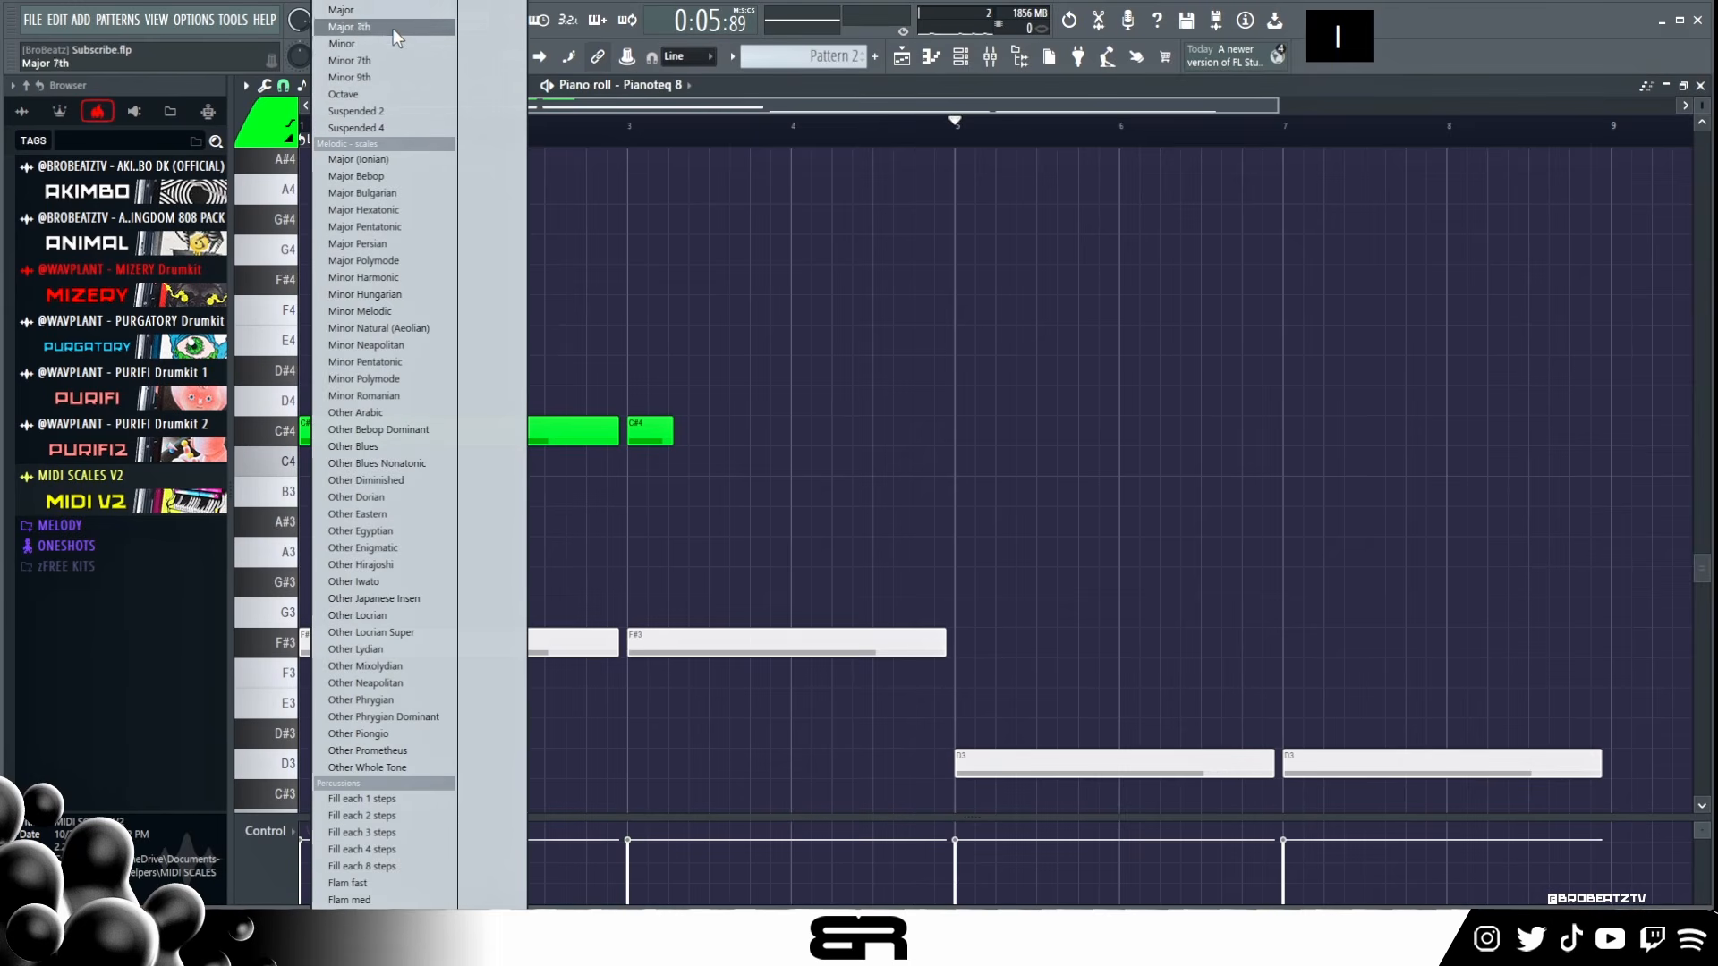
right_click(797, 400)
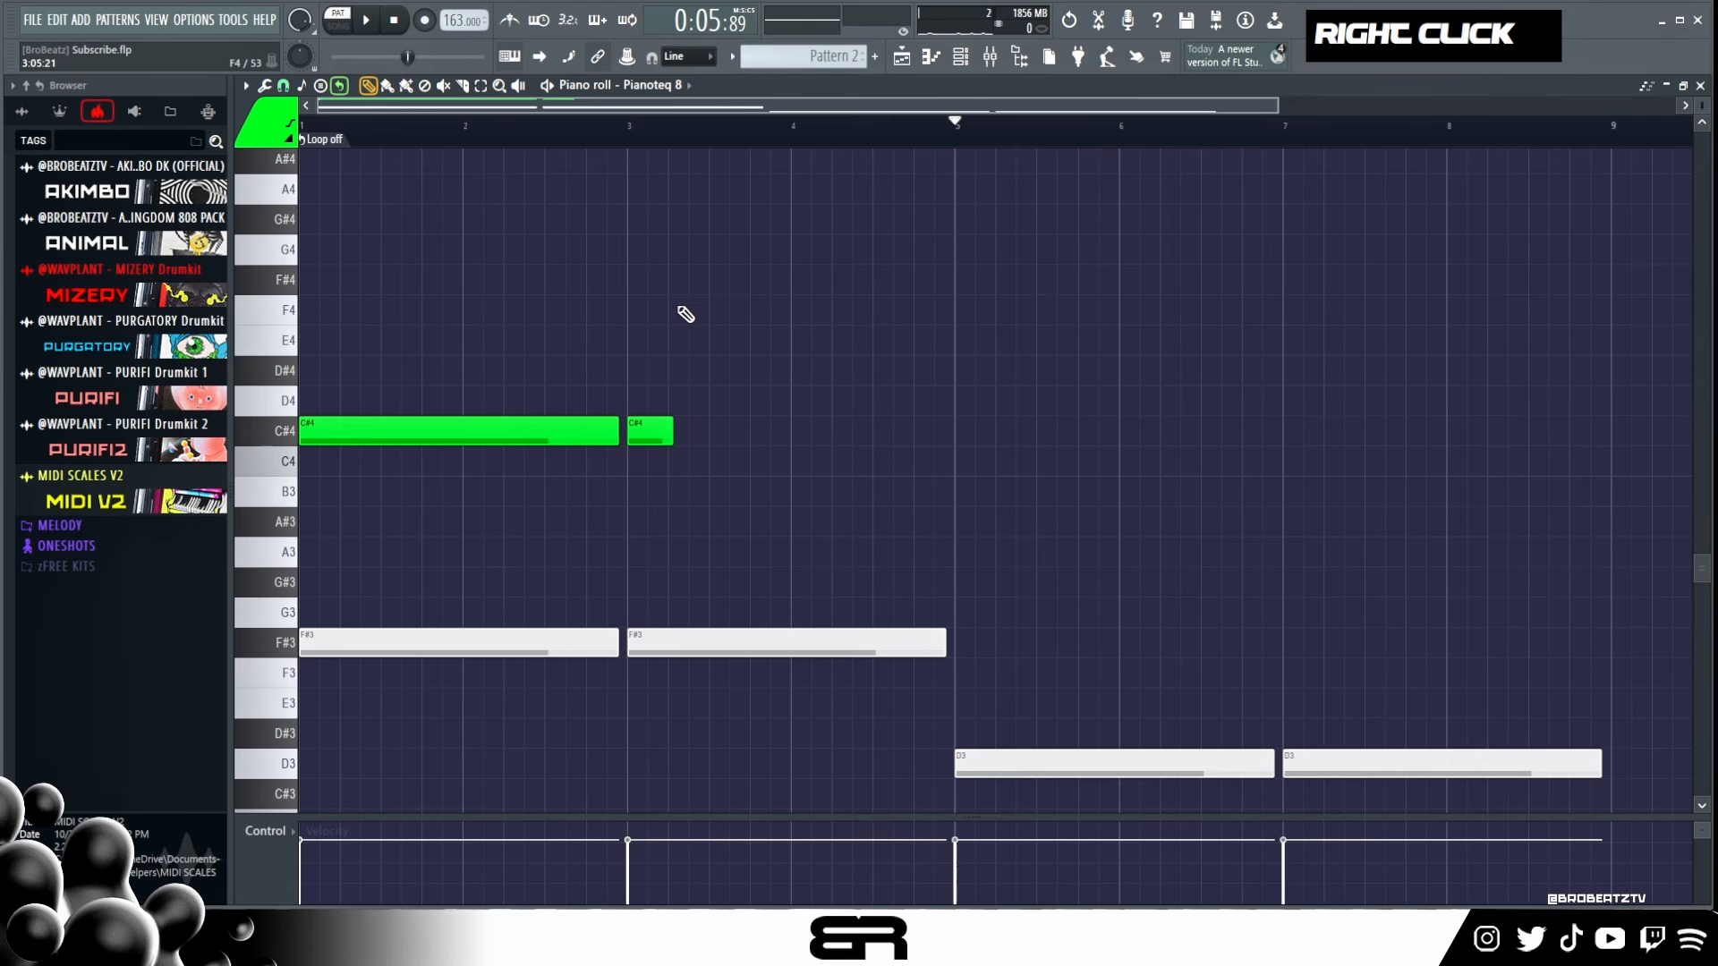
Step: Build a C#4, E4, G#4 chord at bar 3, copy it half a bar along, and raise the copy's middle note to F4
ctrl+click(663, 431)
shift+drag(660, 437, 729, 433)
right_click(736, 385)
drag(728, 338, 729, 307)
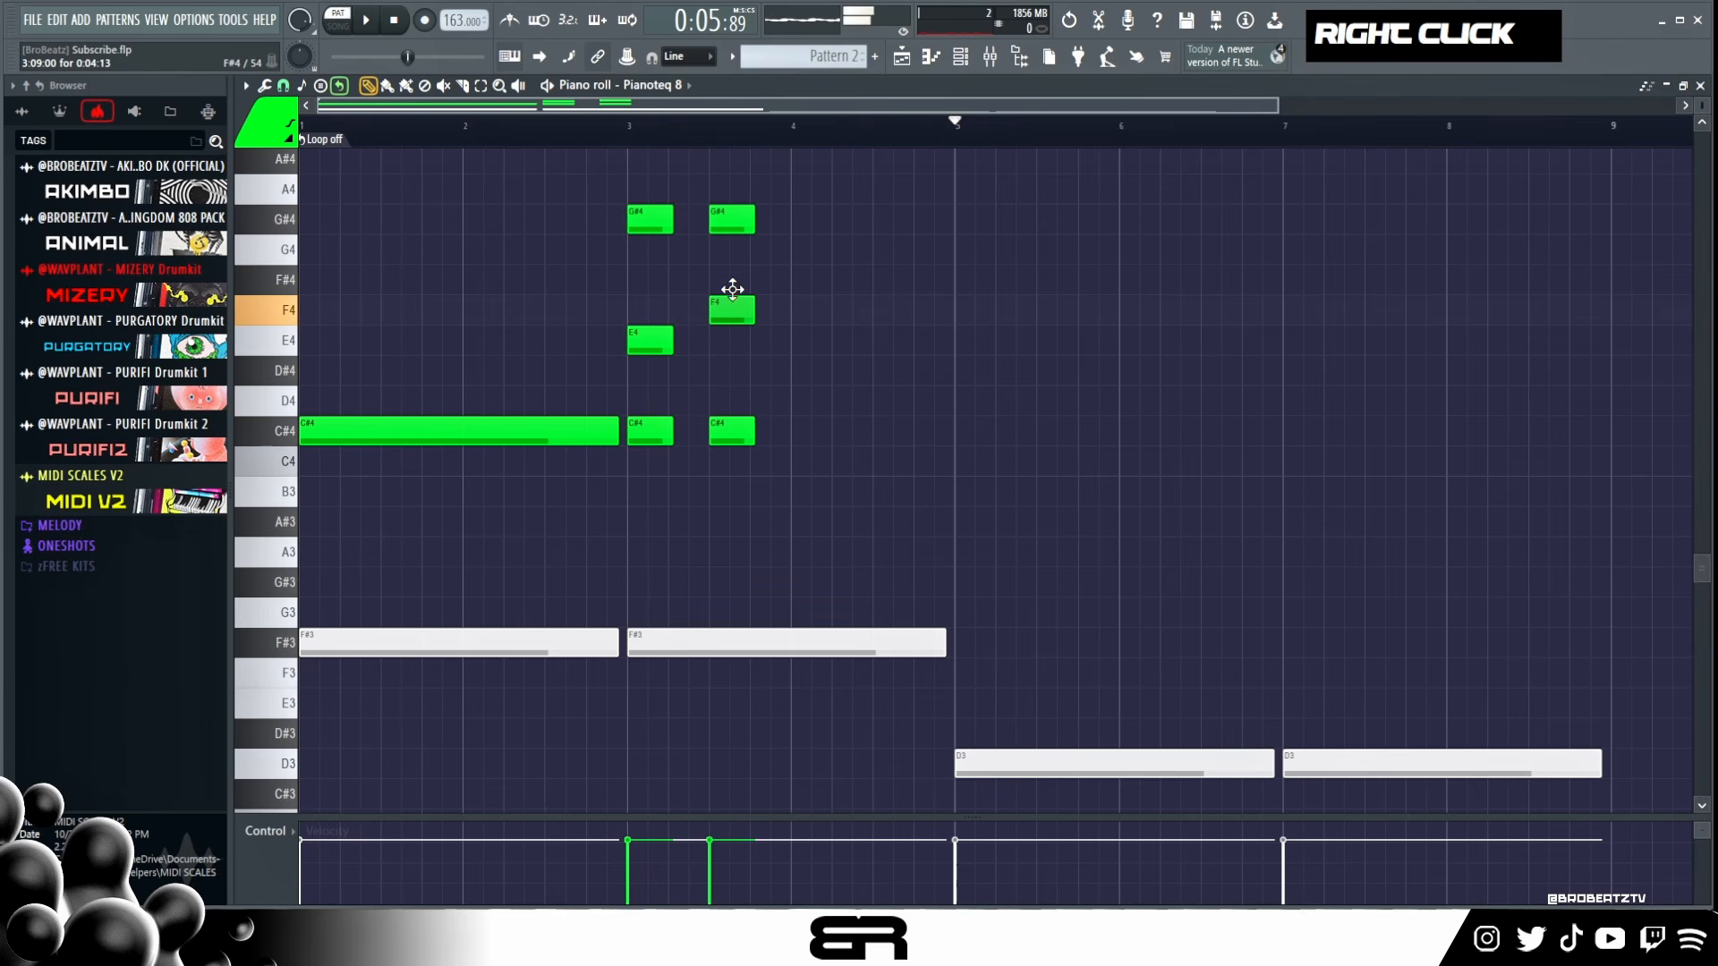
Step: Copy the two bar 3 chords into bar 4, and change the copies' middle notes to D#4 and F#4
ctrl+drag(771, 185, 632, 468)
ctrl+drag(643, 187, 797, 470)
shift+drag(659, 438, 815, 436)
right_click(824, 477)
drag(814, 347, 813, 376)
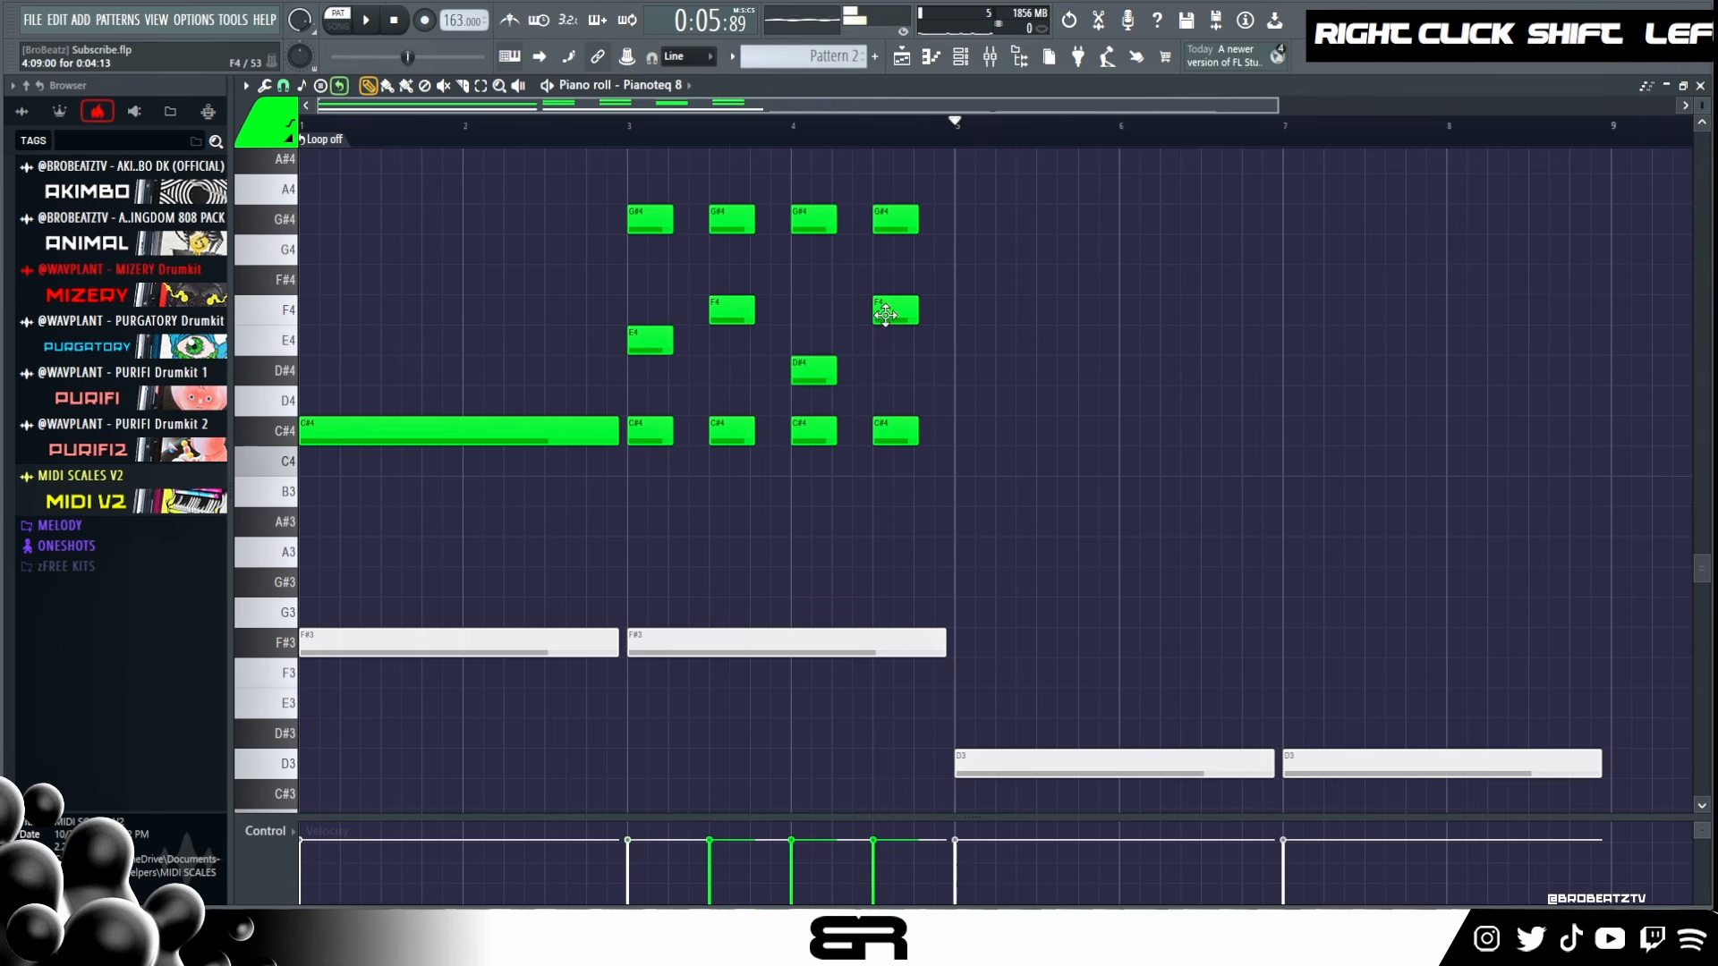
drag(895, 309, 895, 278)
Step: Audition each of the four short chords in bars 3 and 4 one by one
key(alt)
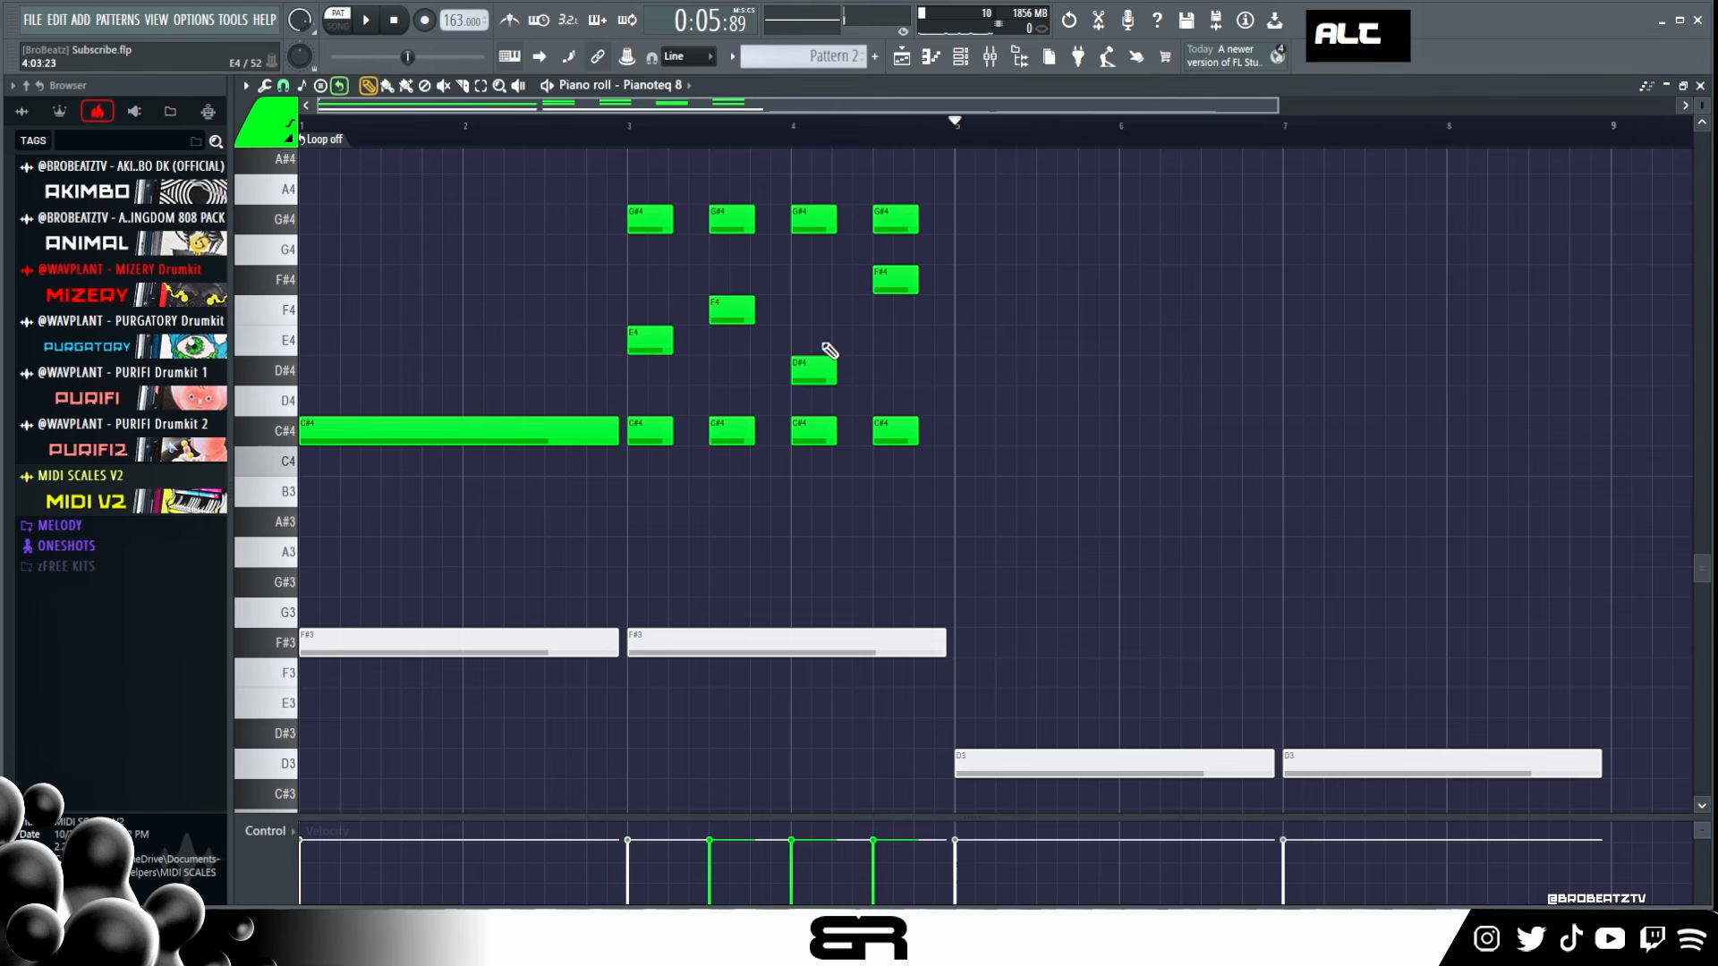
key(alt)
alt+right_click(651, 320)
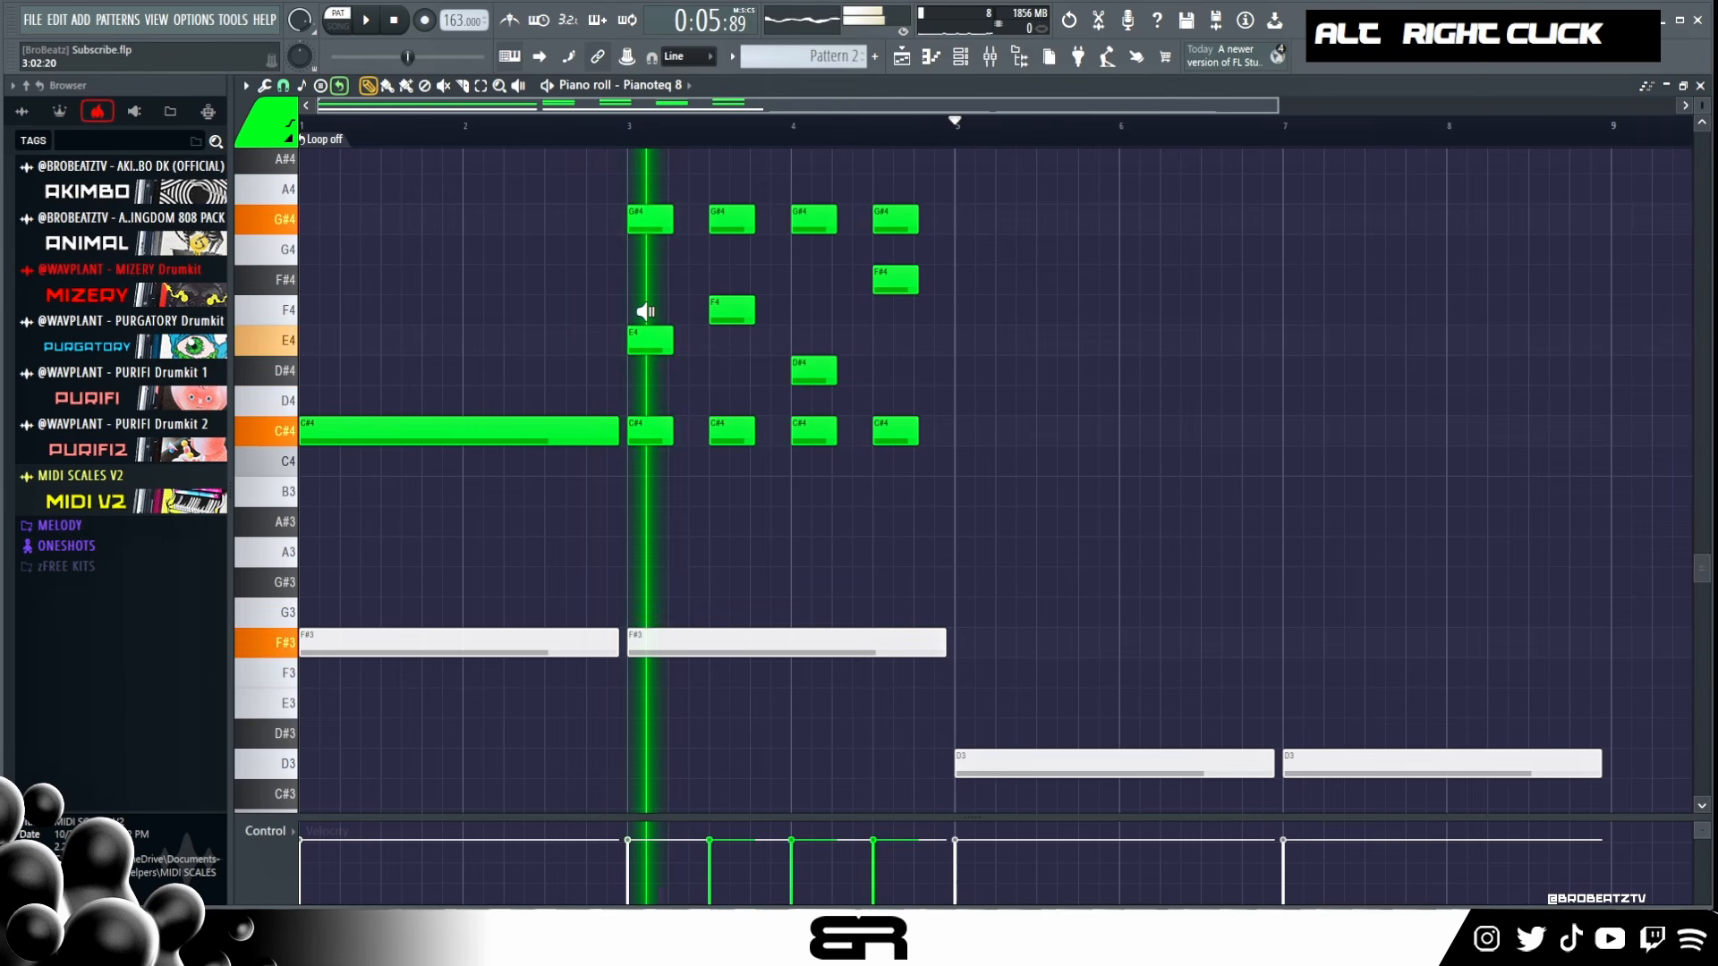
alt+right_click(733, 324)
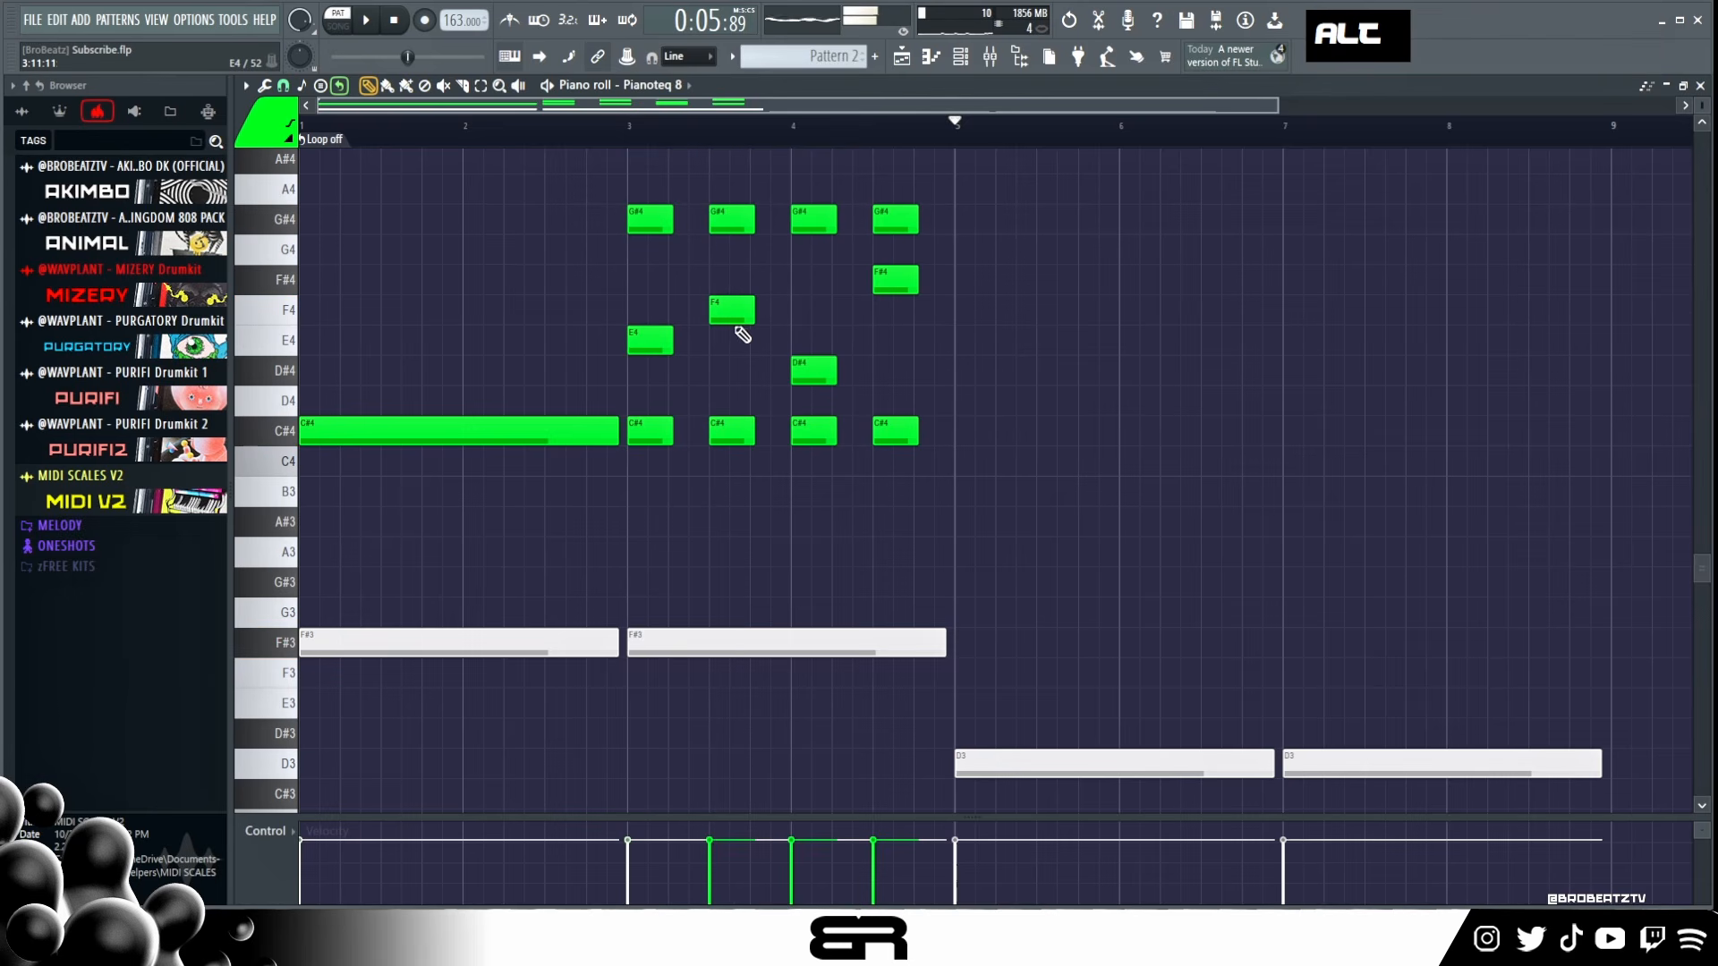
alt+right_click(825, 337)
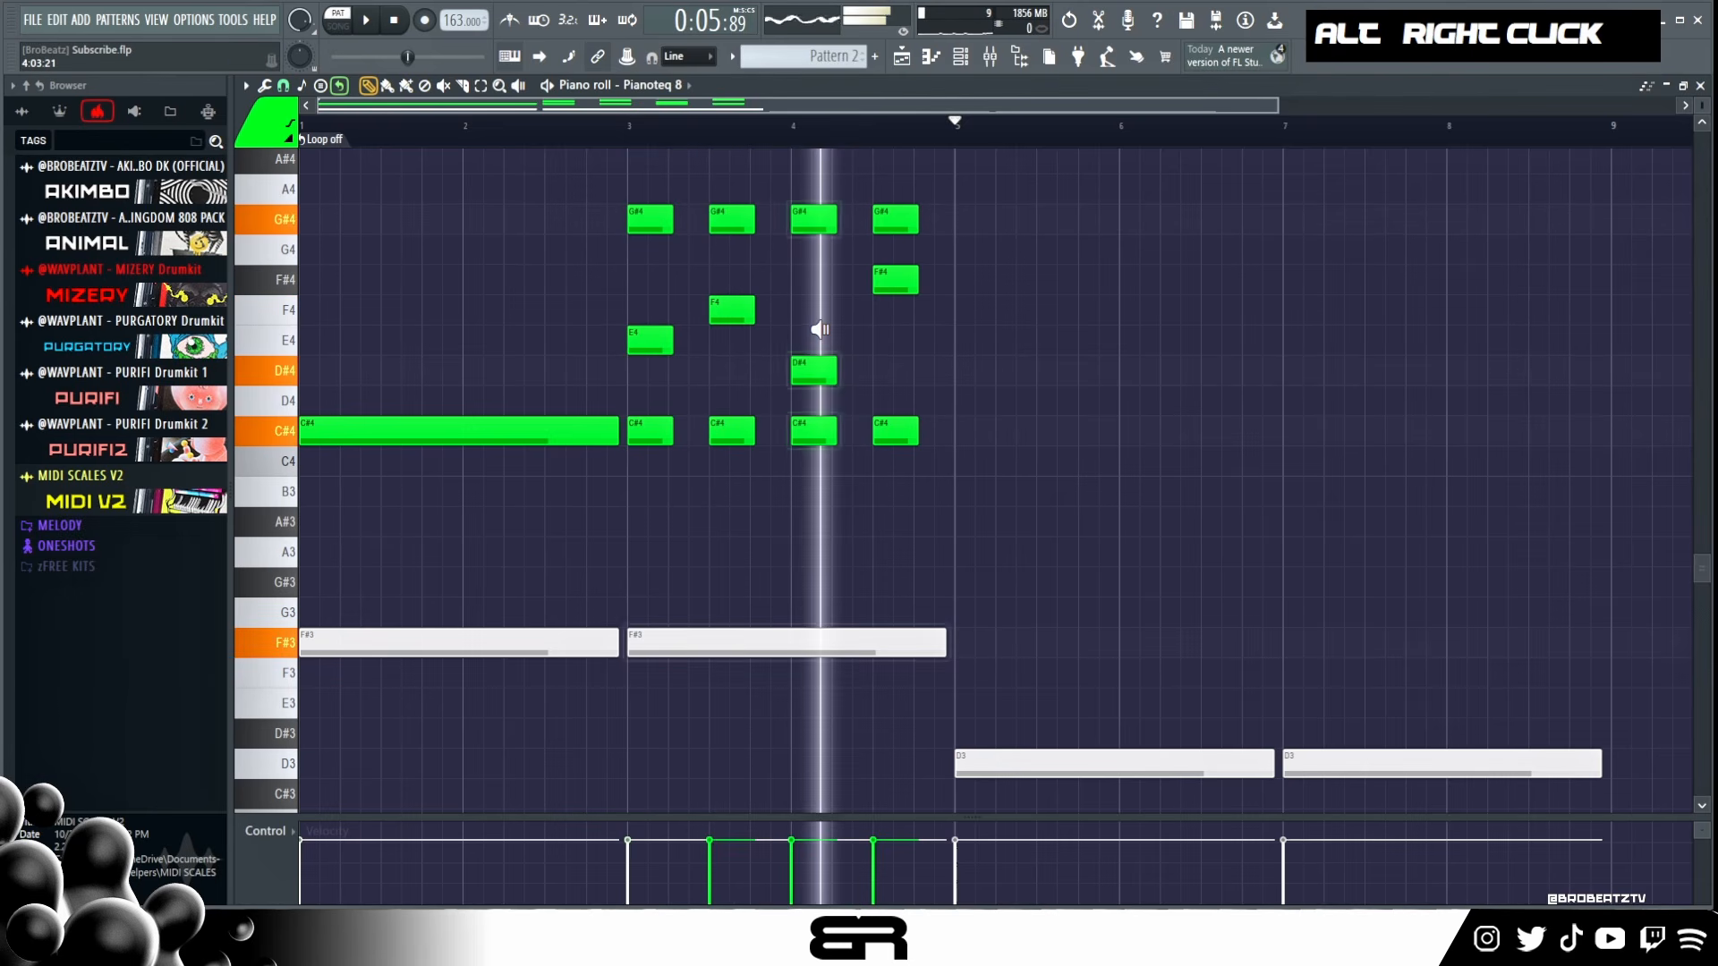
alt+right_click(901, 314)
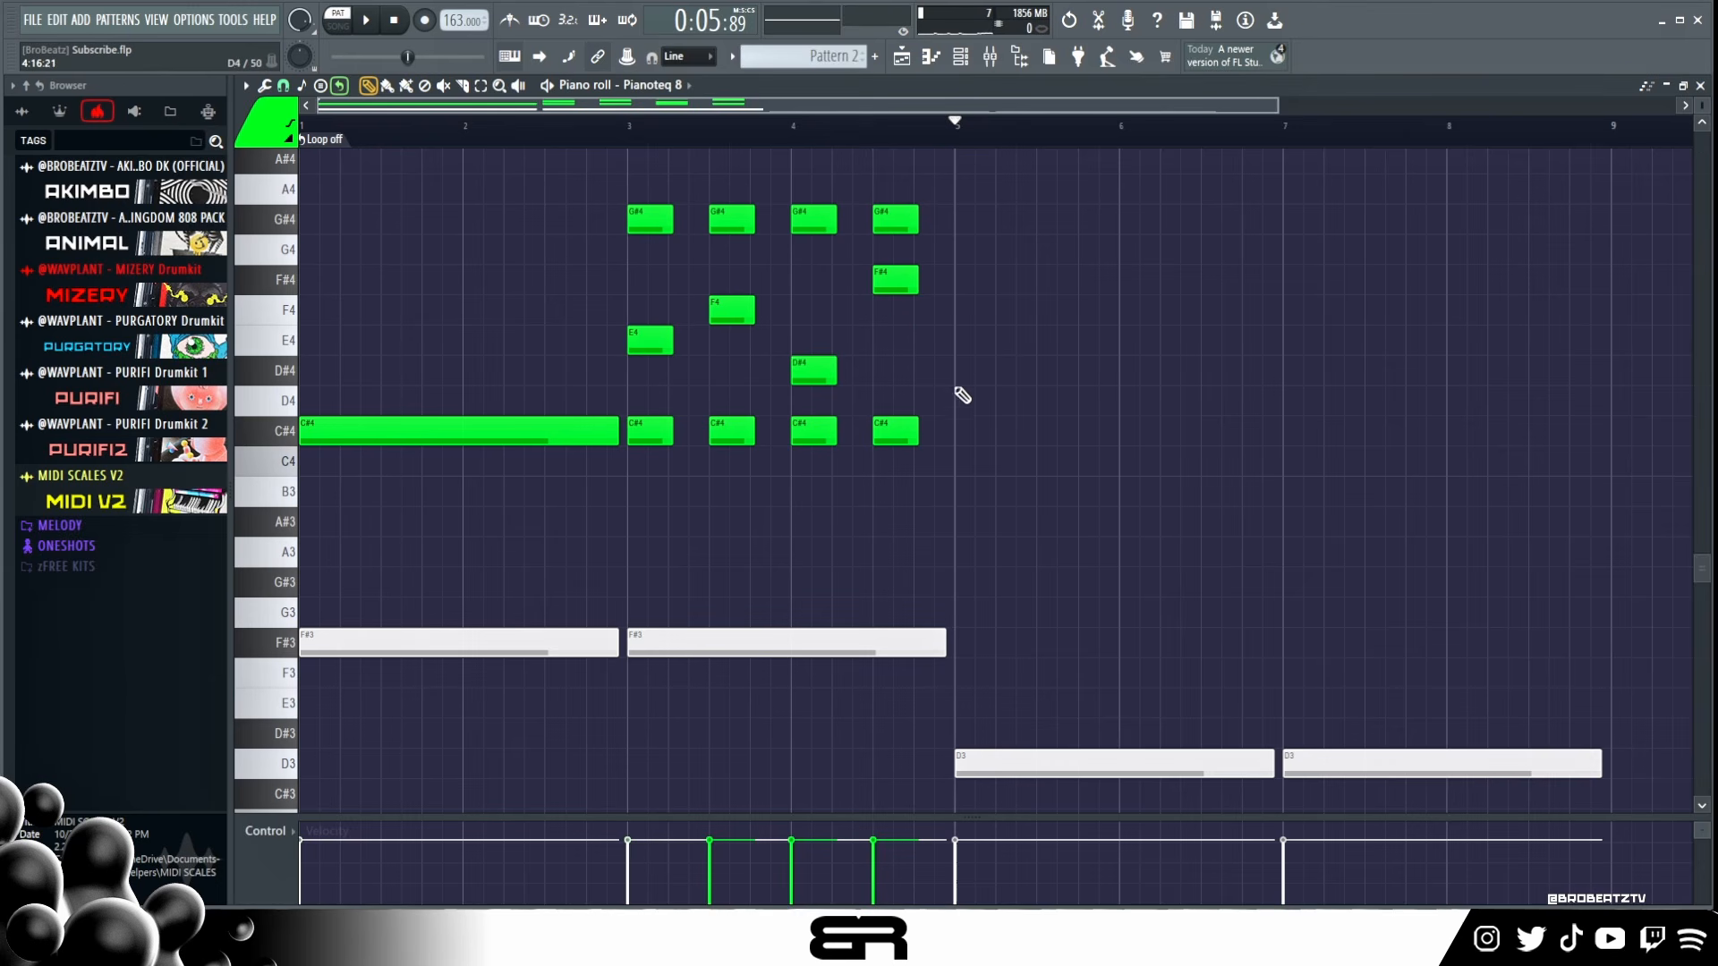
Step: Move the E4 and G#4 notes from bar 3 to the start of bar 1, and clear the selection
key(ctrl)
ctrl+drag(875, 367, 864, 428)
right_click(682, 525)
ctrl+drag(667, 198, 322, 345)
right_click(359, 383)
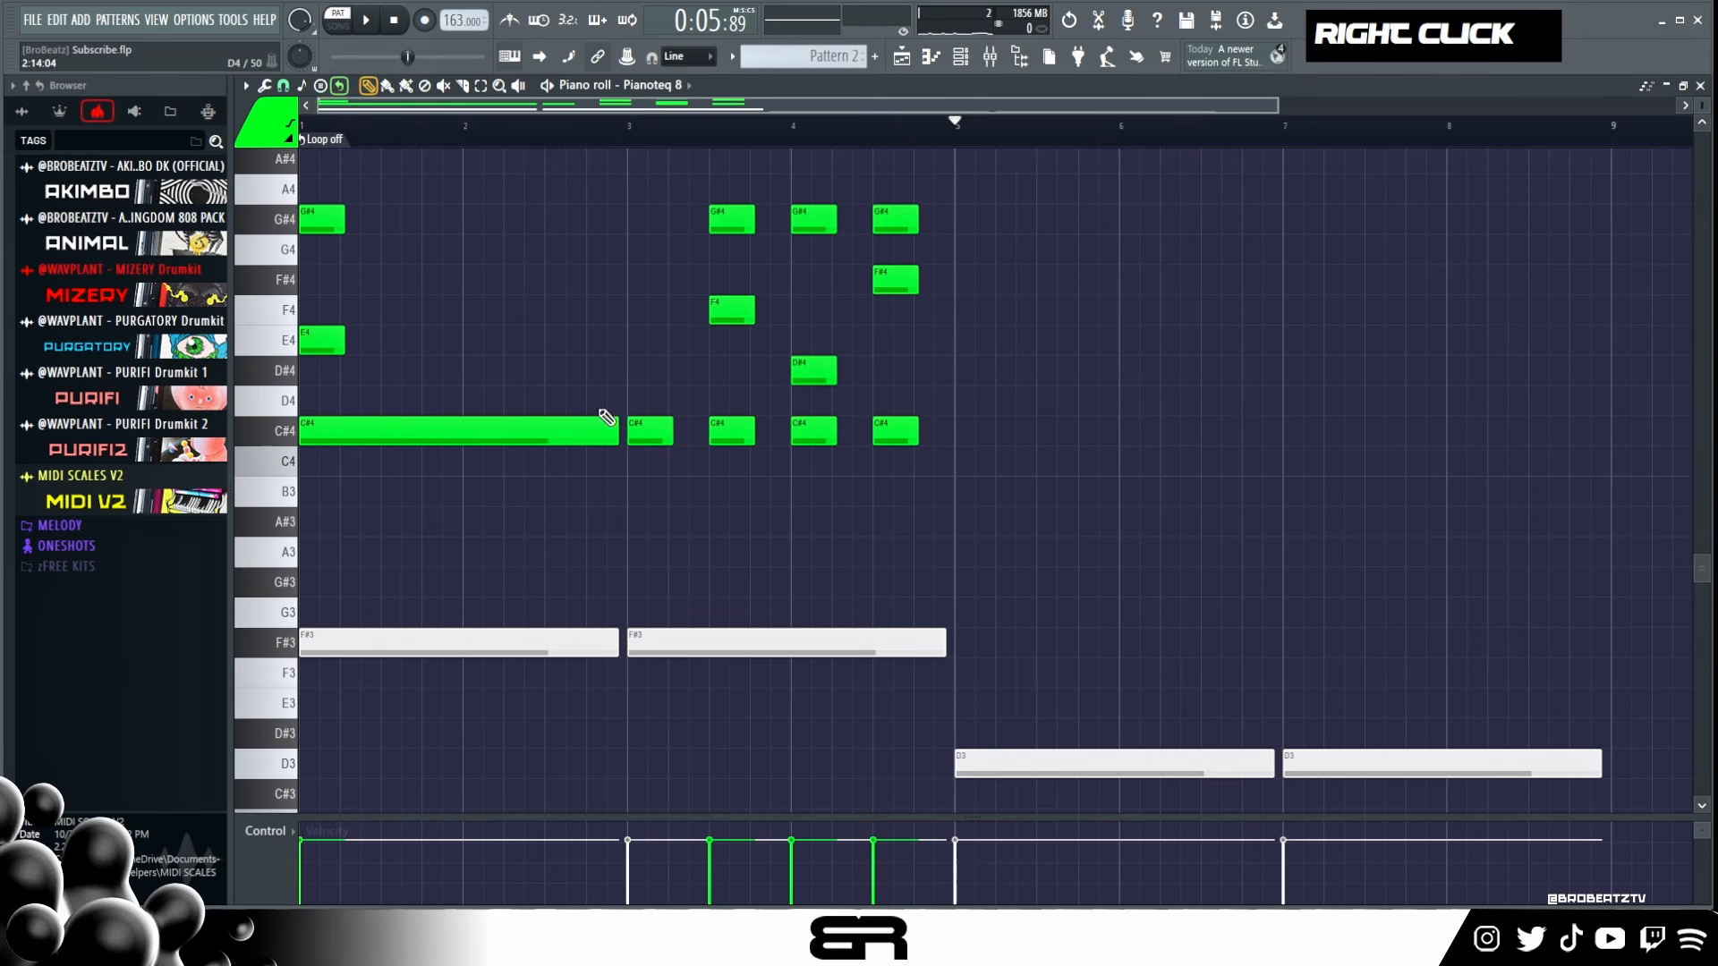
Step: Delete all the remaining short green chord notes in bars 3 and 4
right_click(734, 218)
right_click(732, 310)
right_click(734, 430)
right_click(814, 219)
right_click(815, 430)
right_click(897, 279)
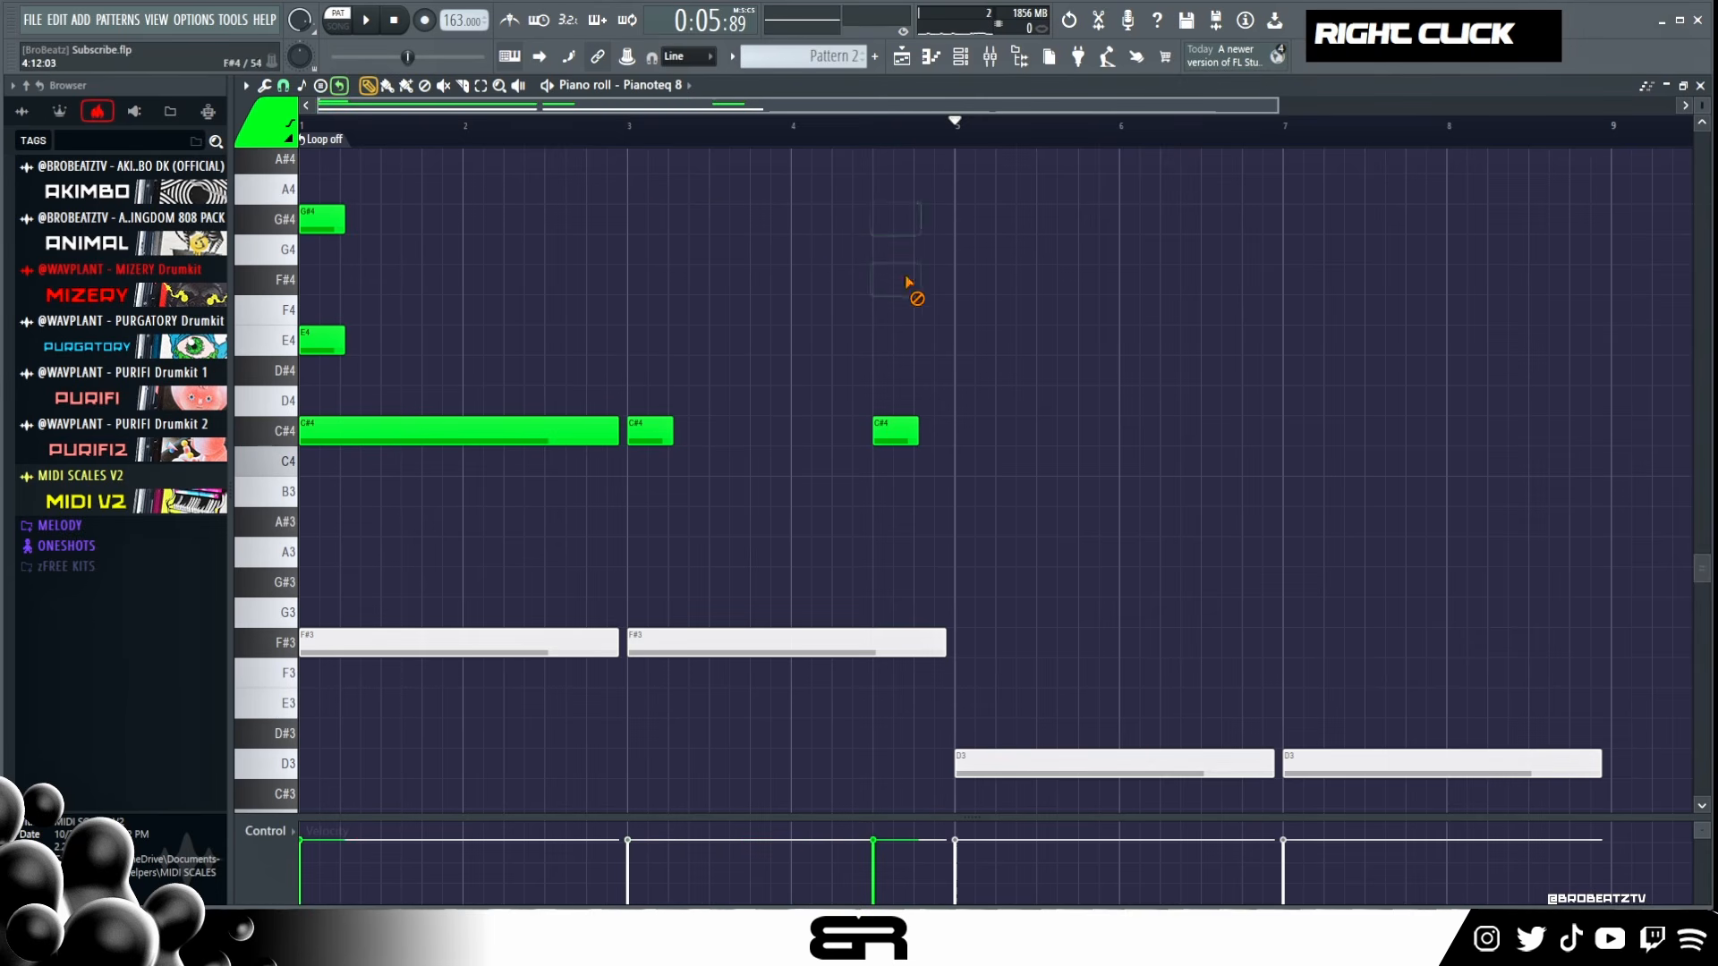
right_click(895, 430)
right_click(646, 434)
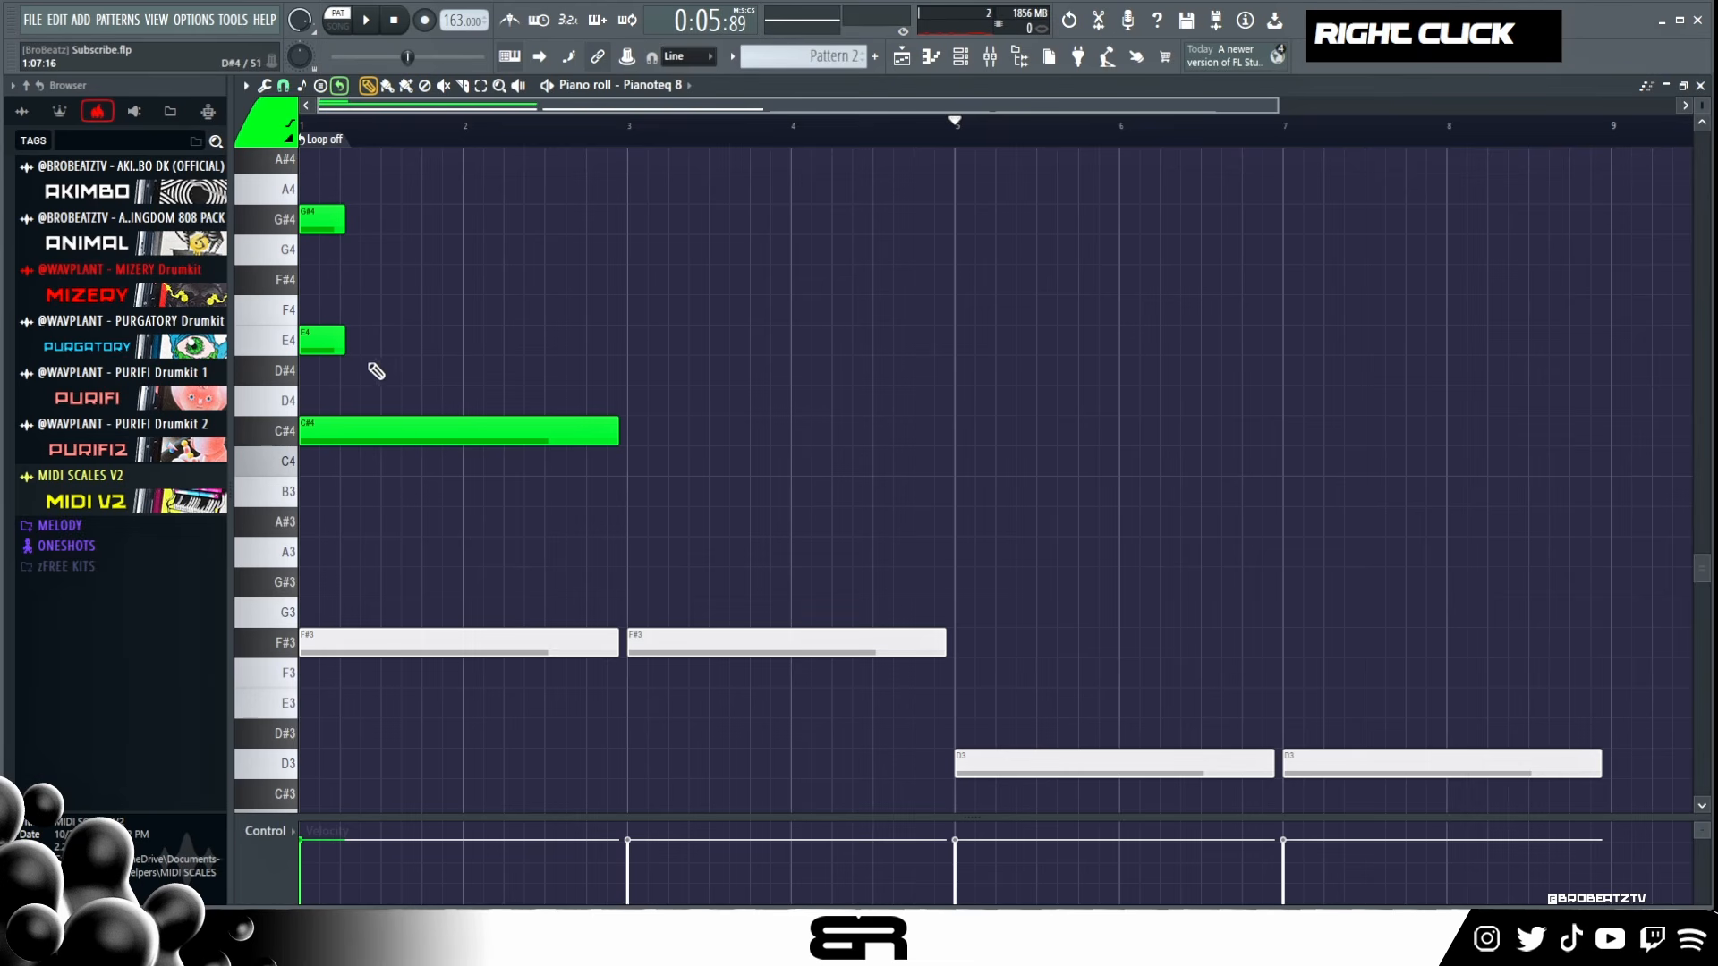
Step: Stagger the bar 1 chord with C#4 half a beat in, E4 one beat in and G#4 two beats in, and play it back
drag(320, 343, 371, 424)
right_click(356, 275)
drag(322, 220, 404, 221)
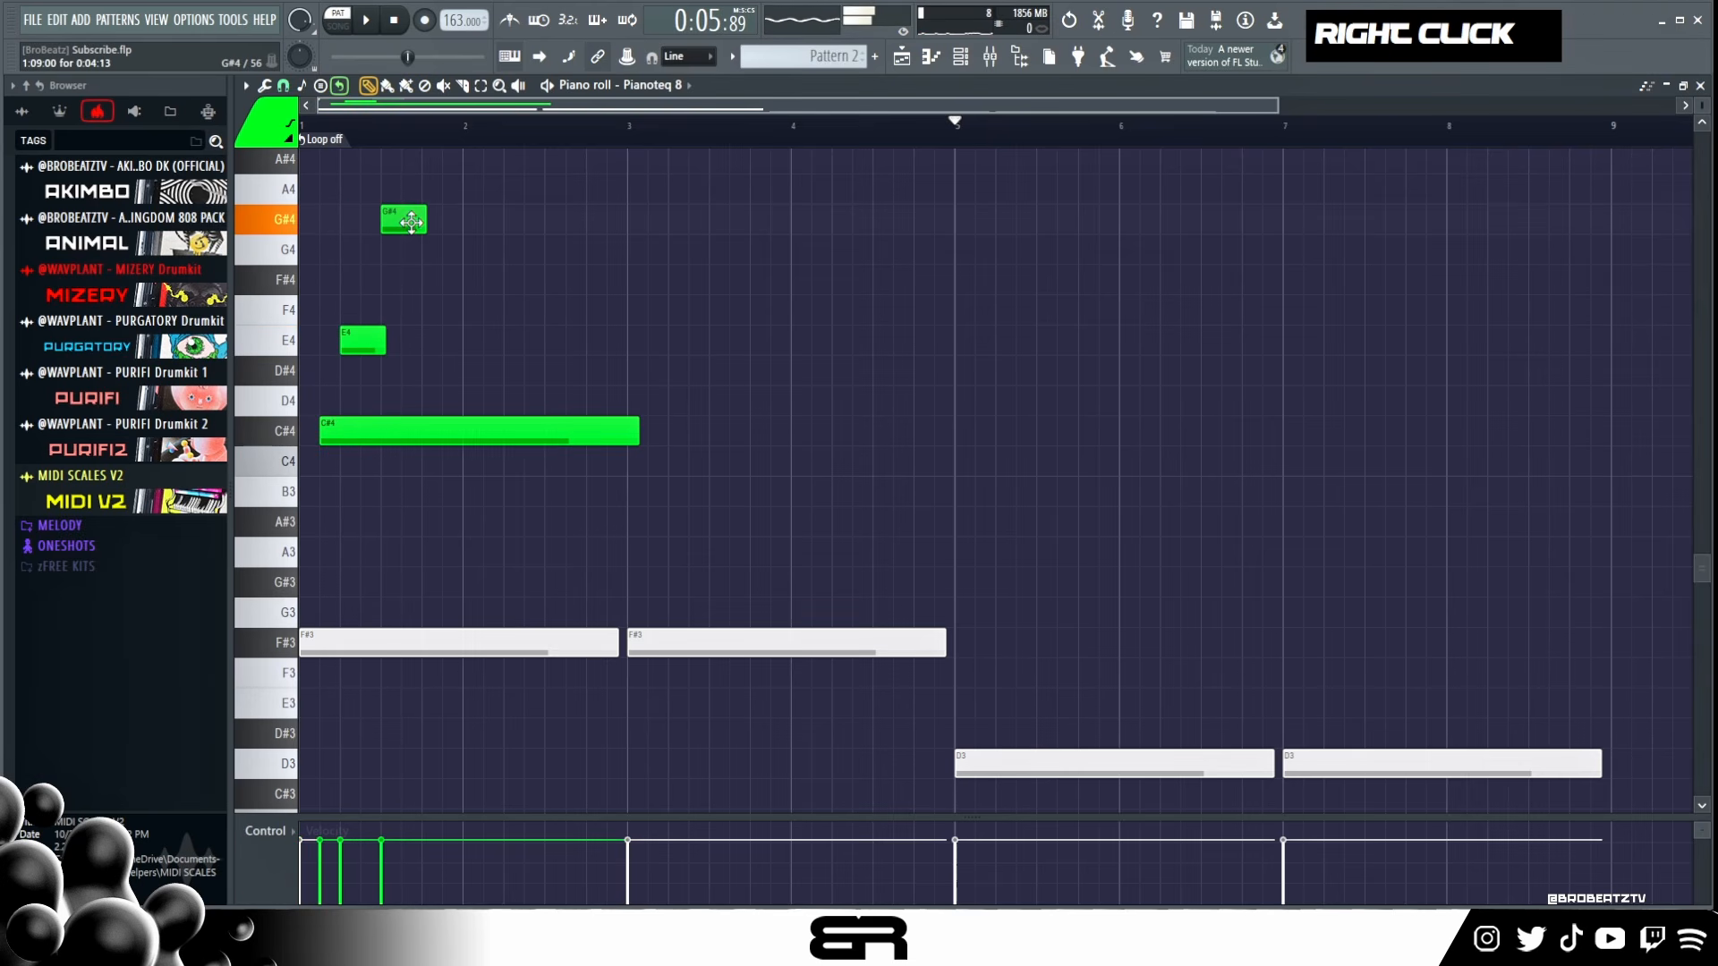
scroll(446, 311, up, 2)
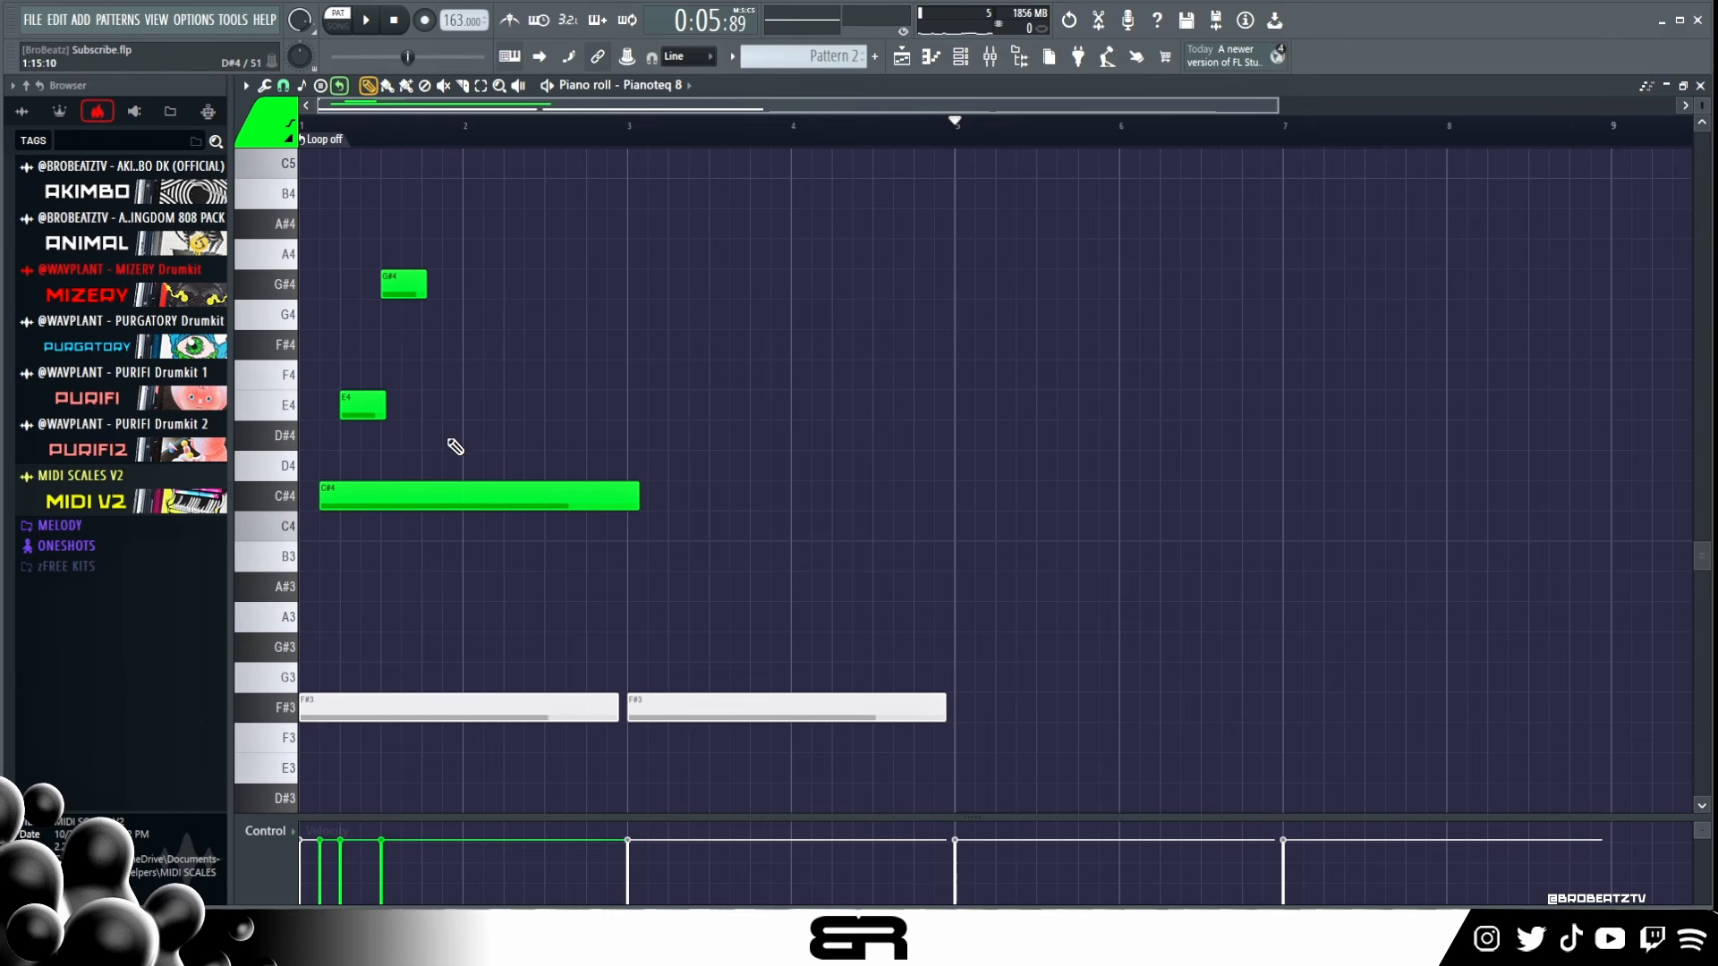
right_click(447, 410)
key(space)
key(space)
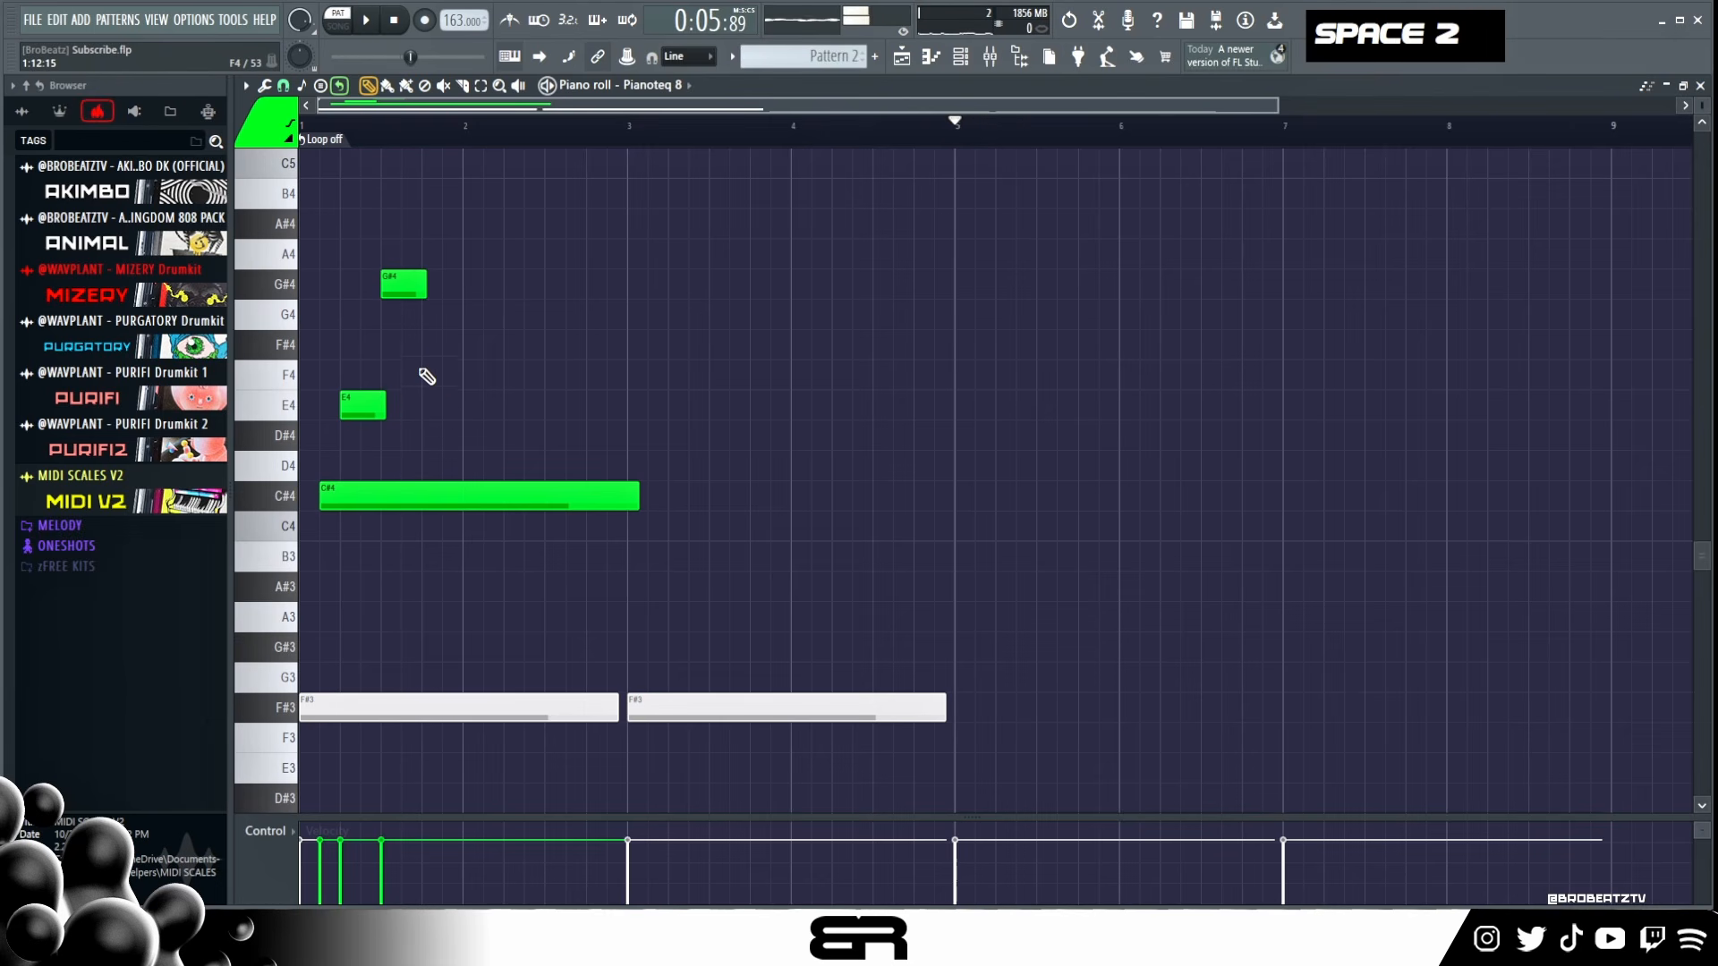
key(space)
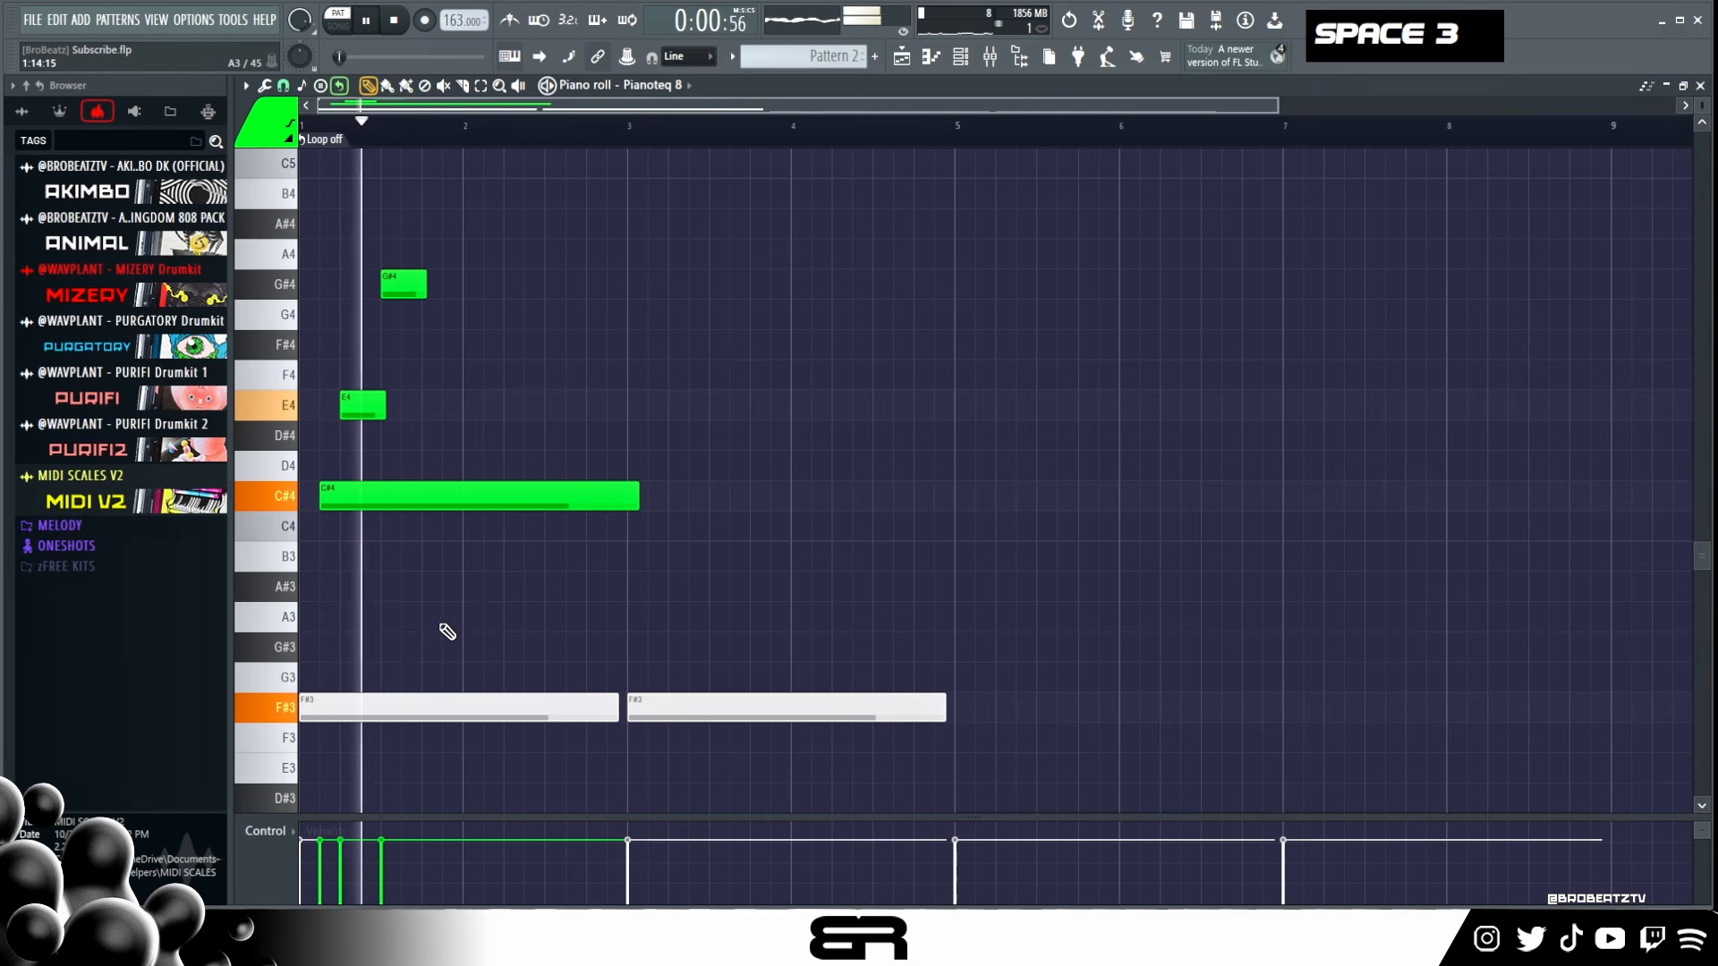
key(space)
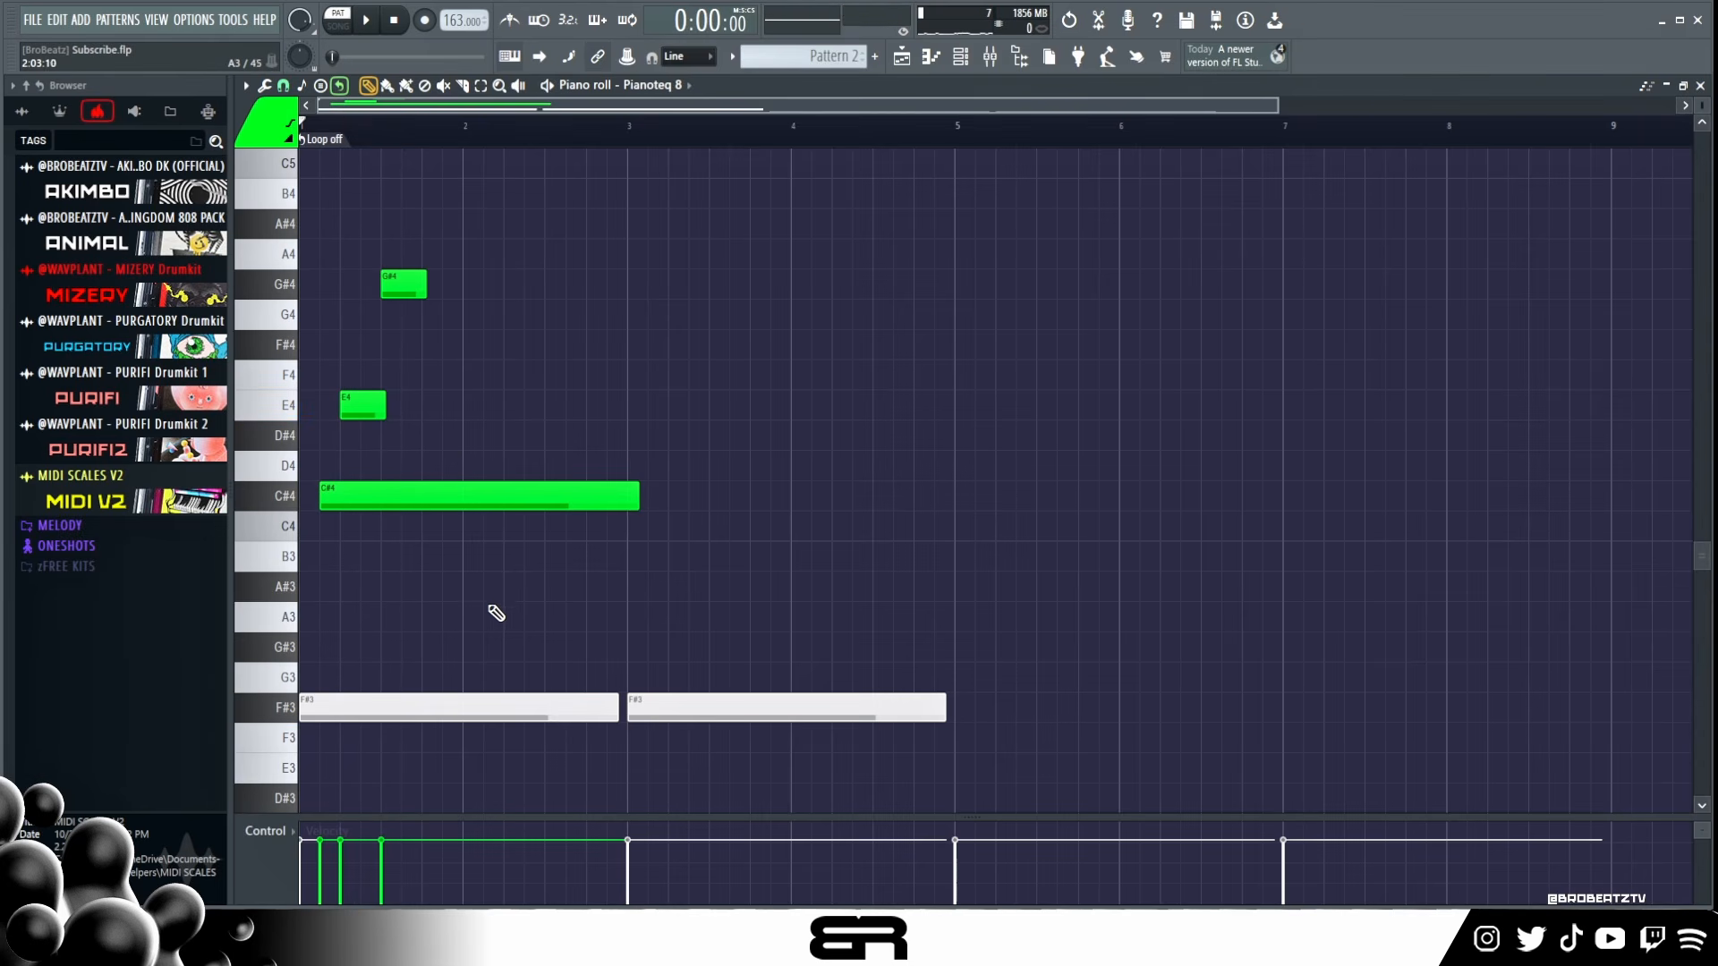
ctrl+click(512, 493)
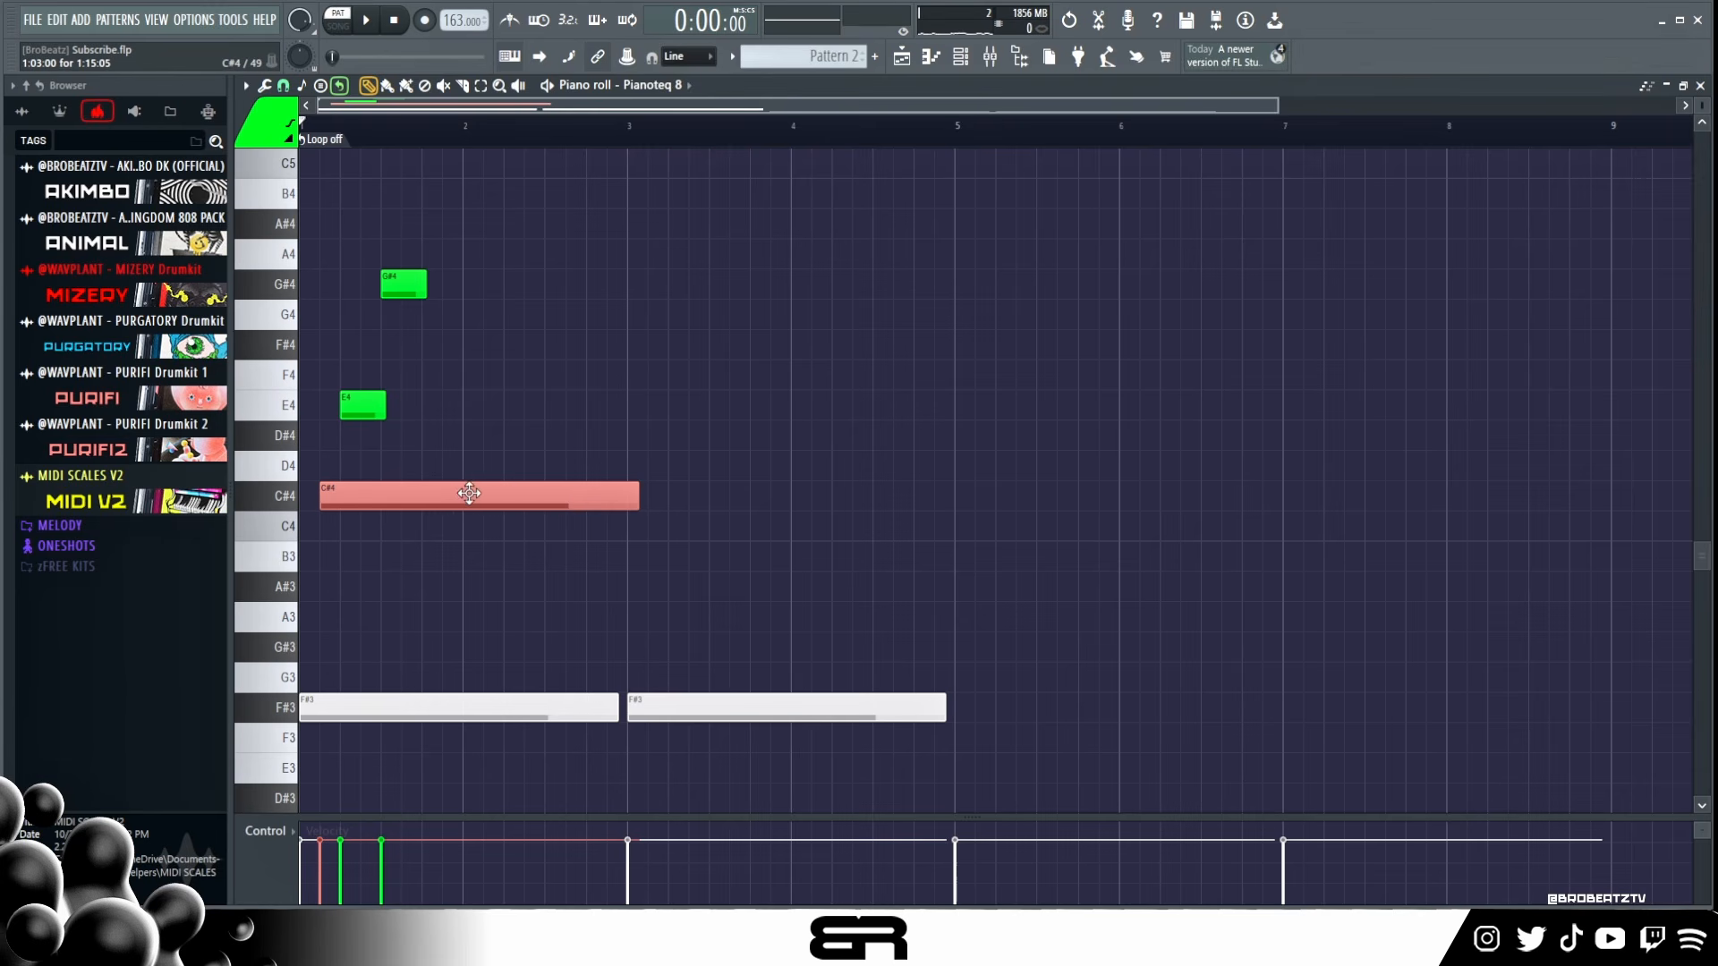
click(676, 466)
click(676, 436)
click(677, 368)
right_click(687, 467)
right_click(687, 436)
right_click(687, 376)
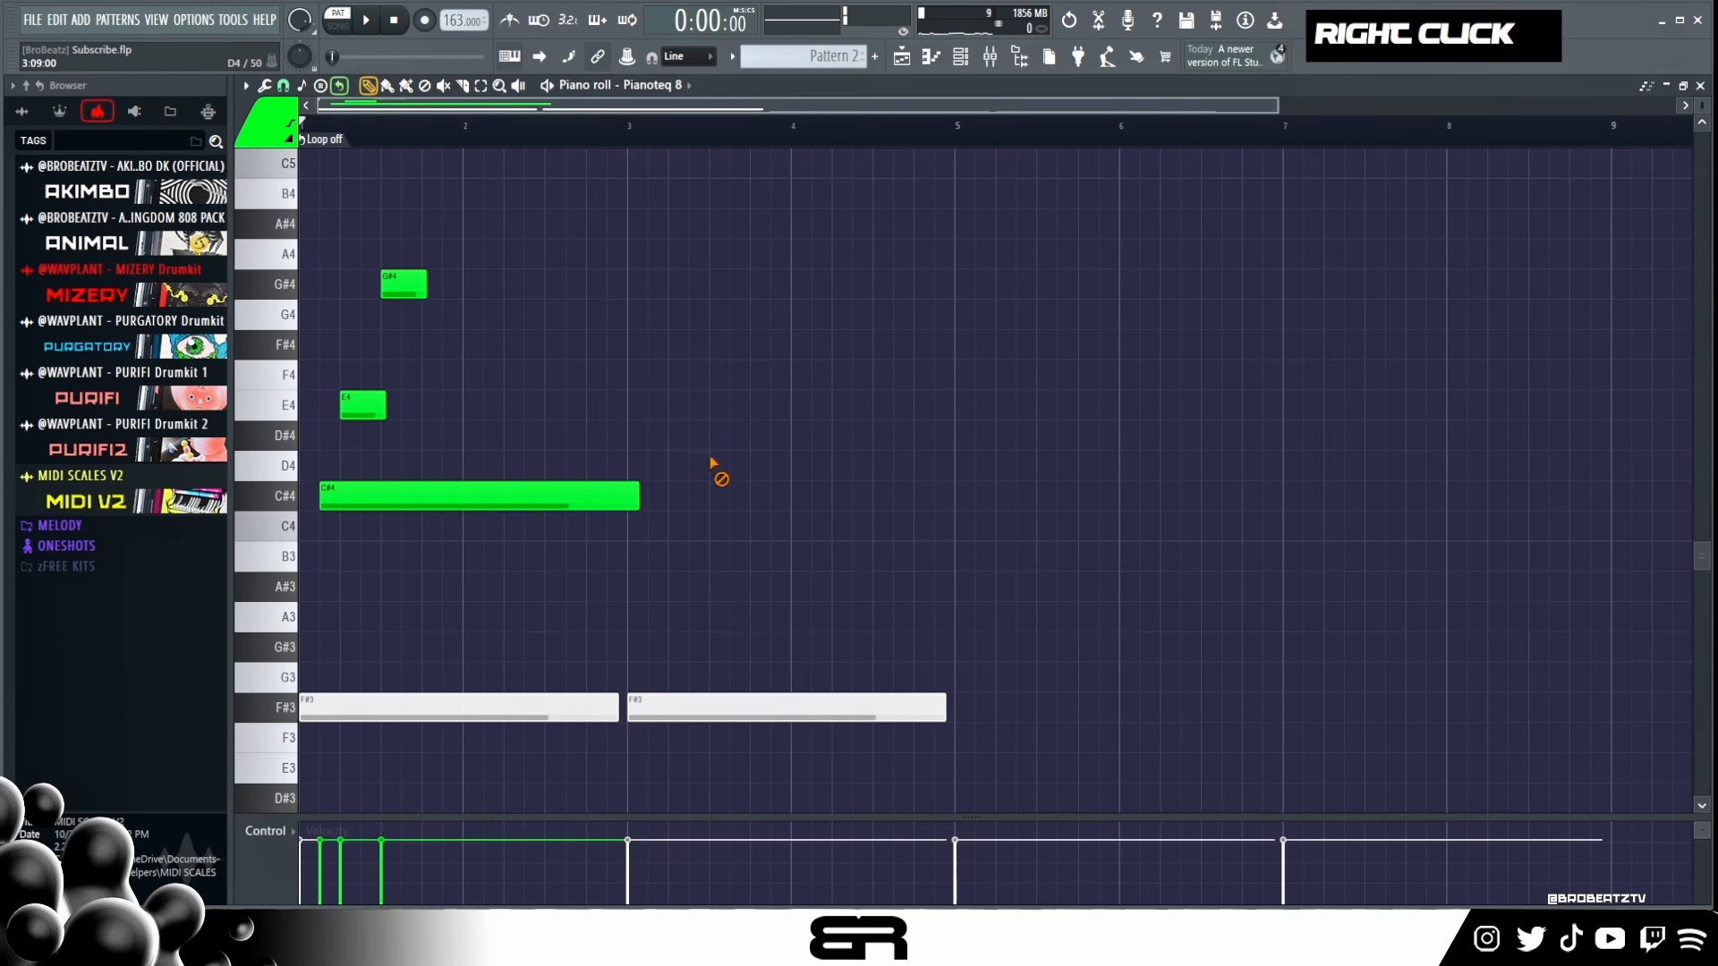
Step: Copy the first F#3 bass note up to A3, raise the copy one octave to A4, and color it green
ctrl+click(349, 702)
drag(349, 701, 352, 612)
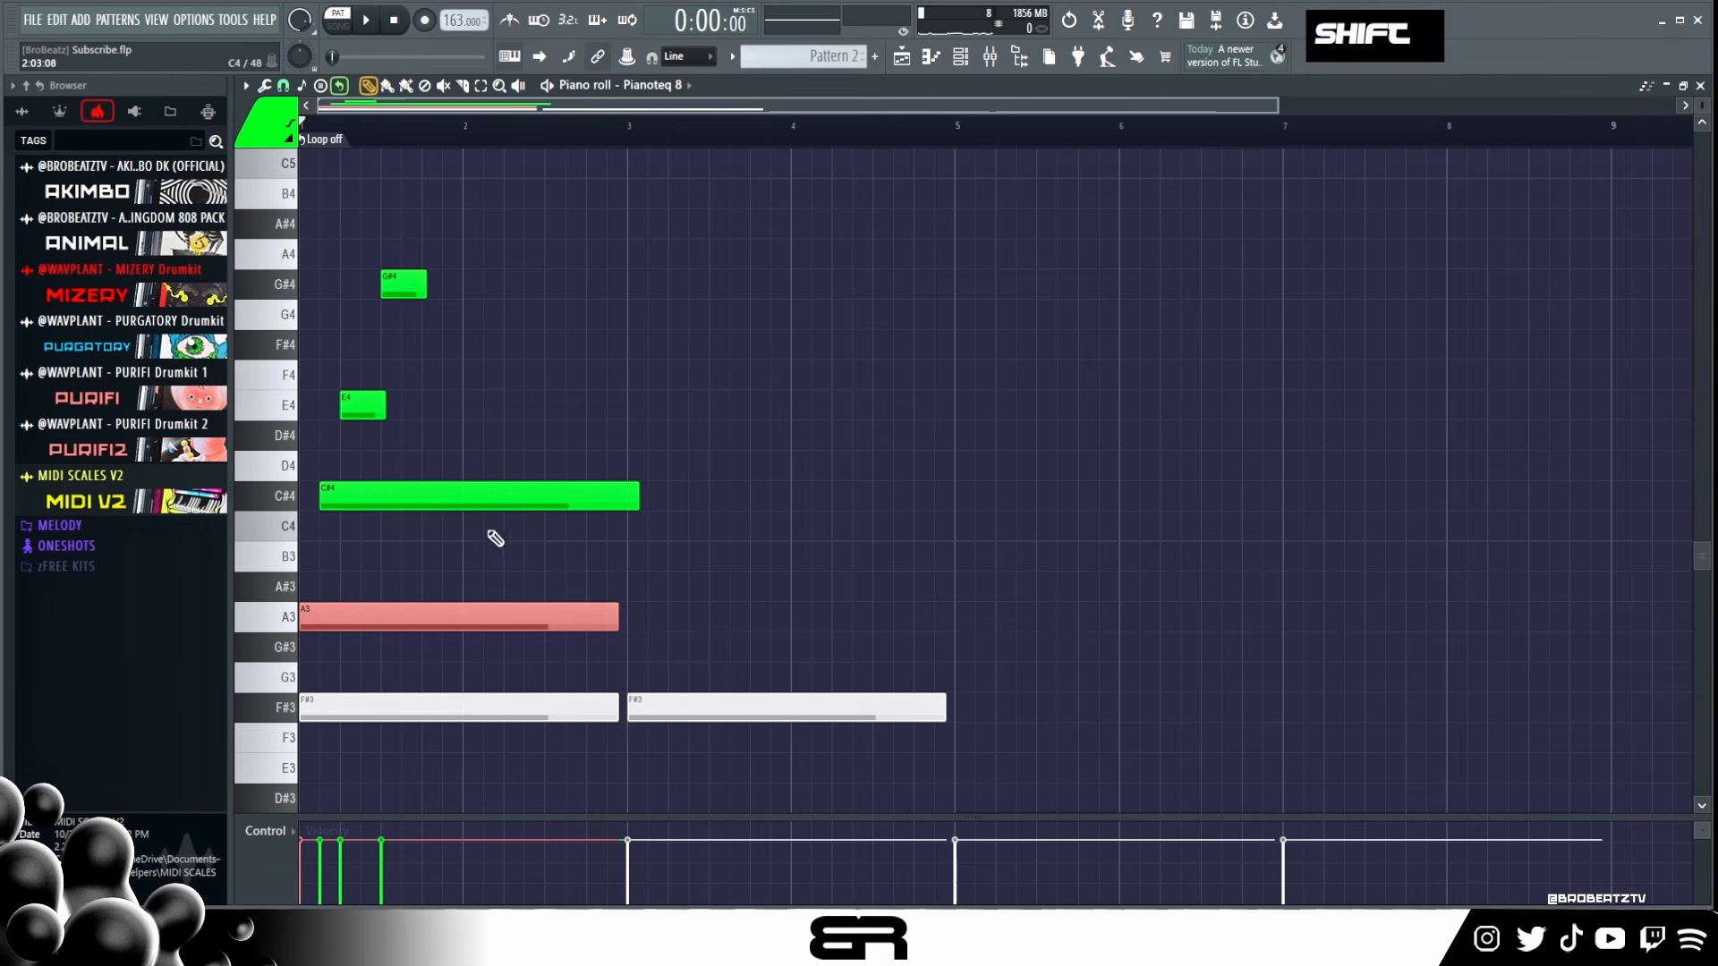
right_click(431, 664)
drag(362, 457, 466, 710)
drag(499, 574, 510, 652)
key(ctrl+Up)
key(alt+c)
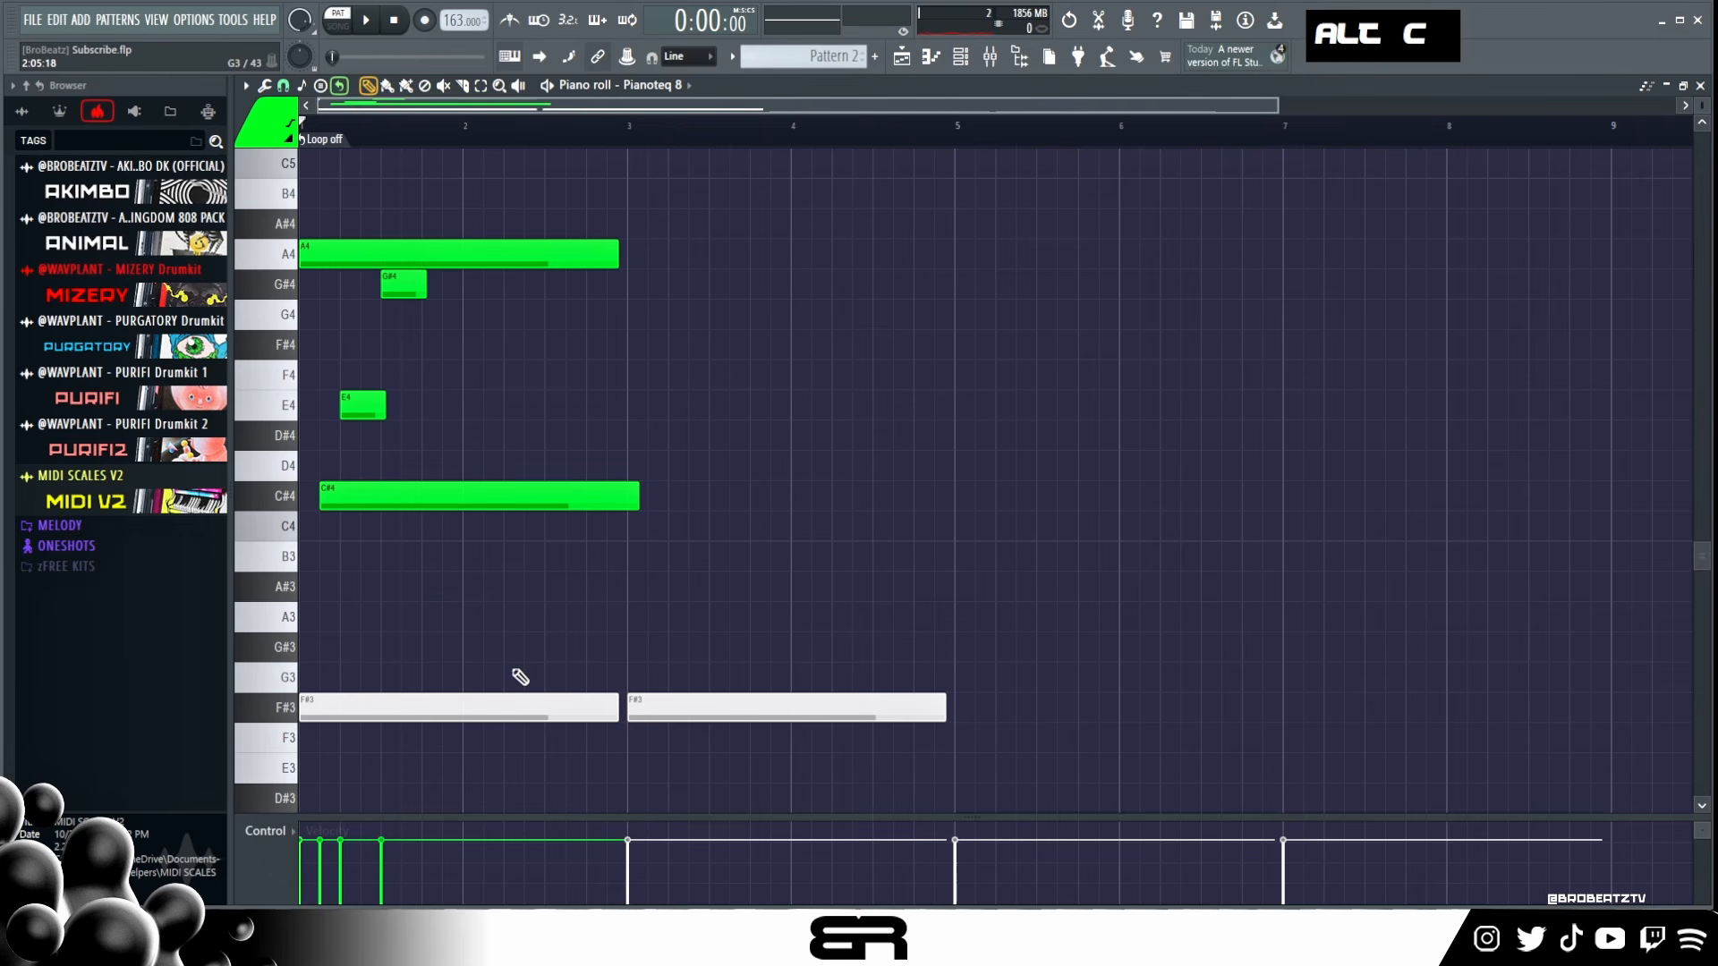
Step: Start the G#4 note one and a half beats in and the A4 note two beats in, and play the result
drag(344, 253, 466, 254)
right_click(505, 295)
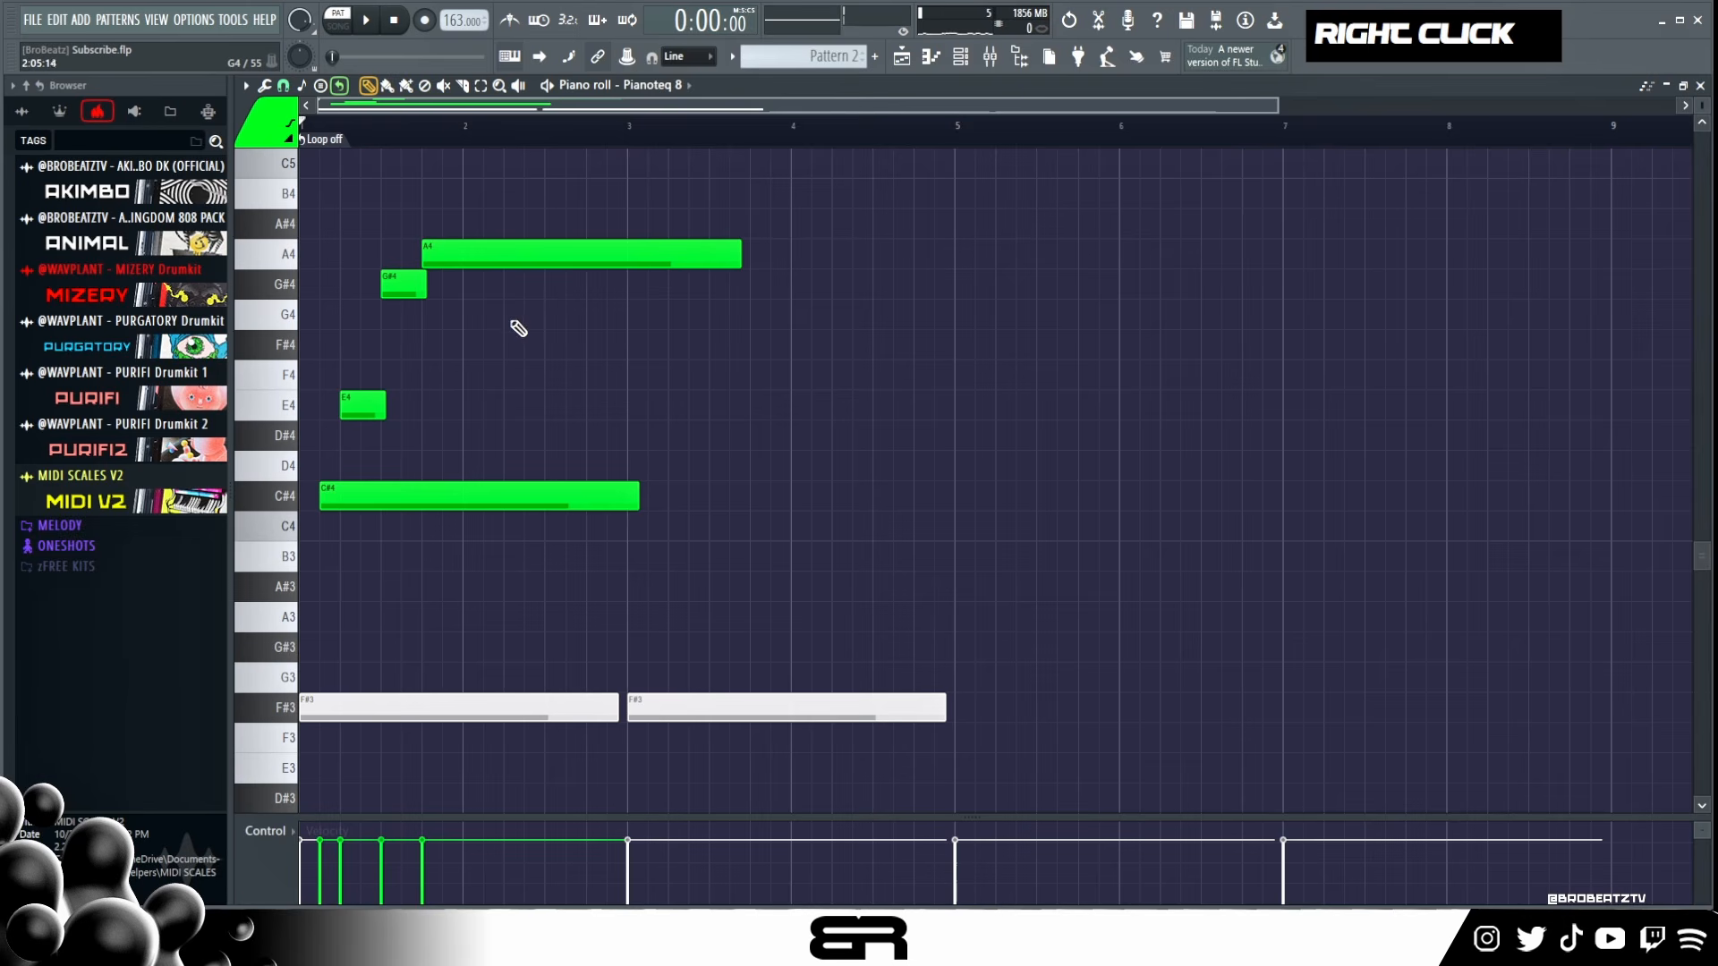
key(space)
key(space)
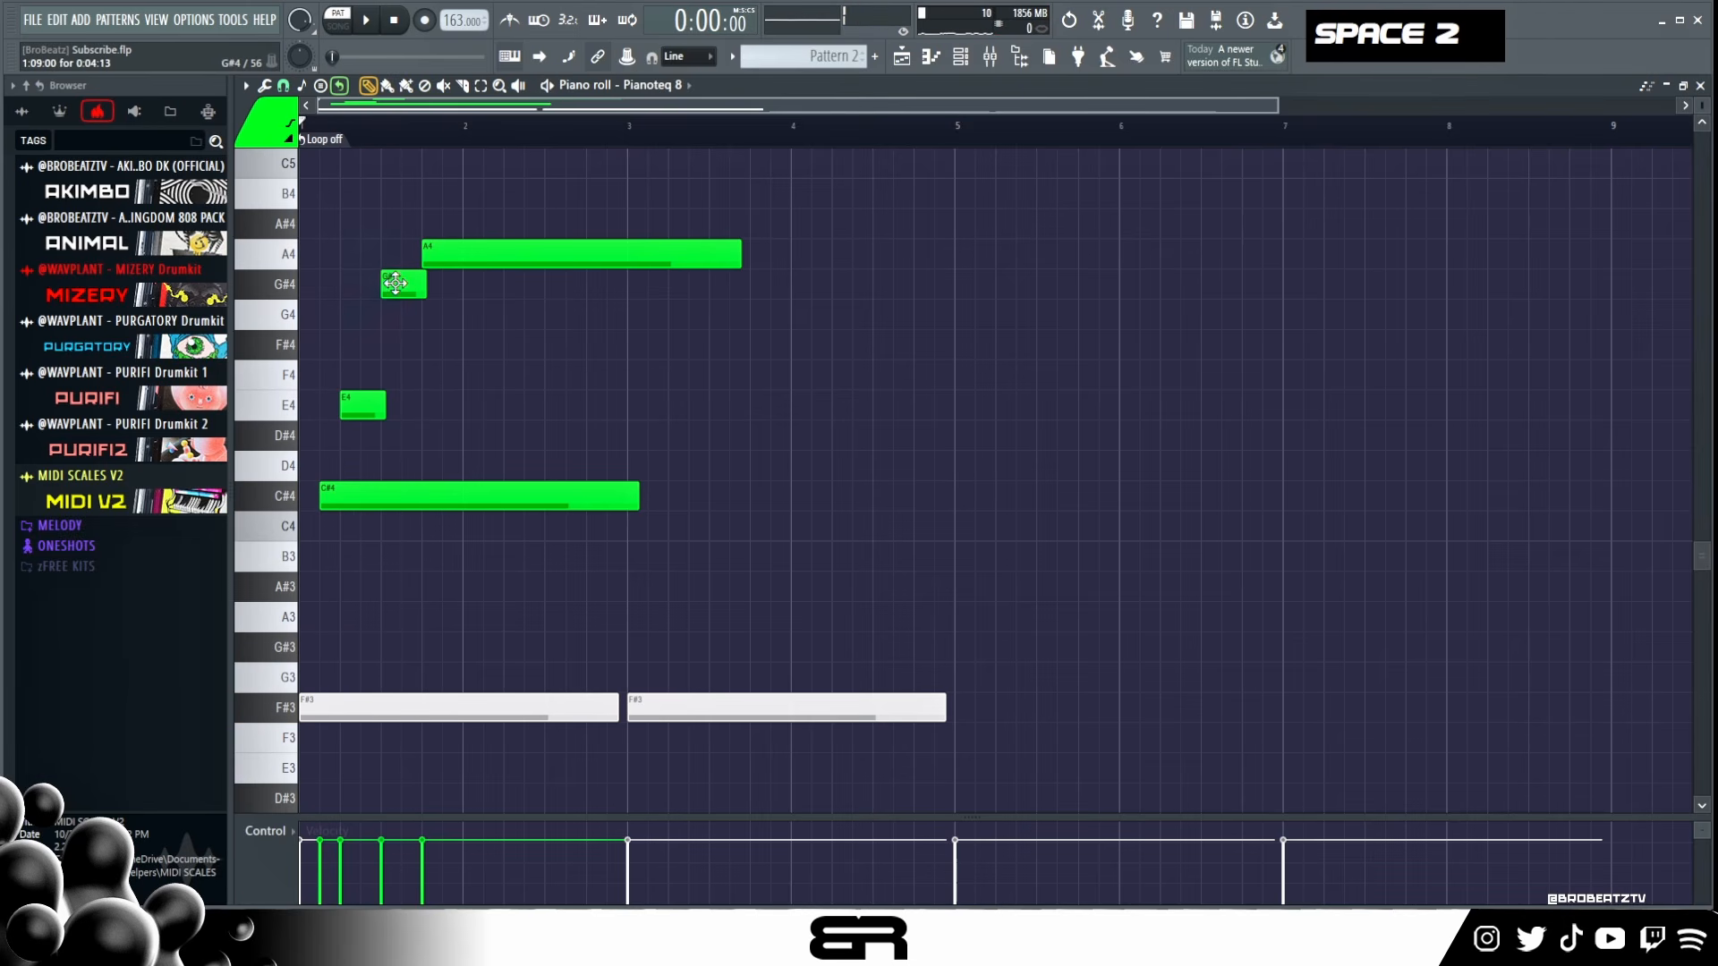
drag(399, 285, 379, 285)
drag(474, 248, 434, 249)
key(space)
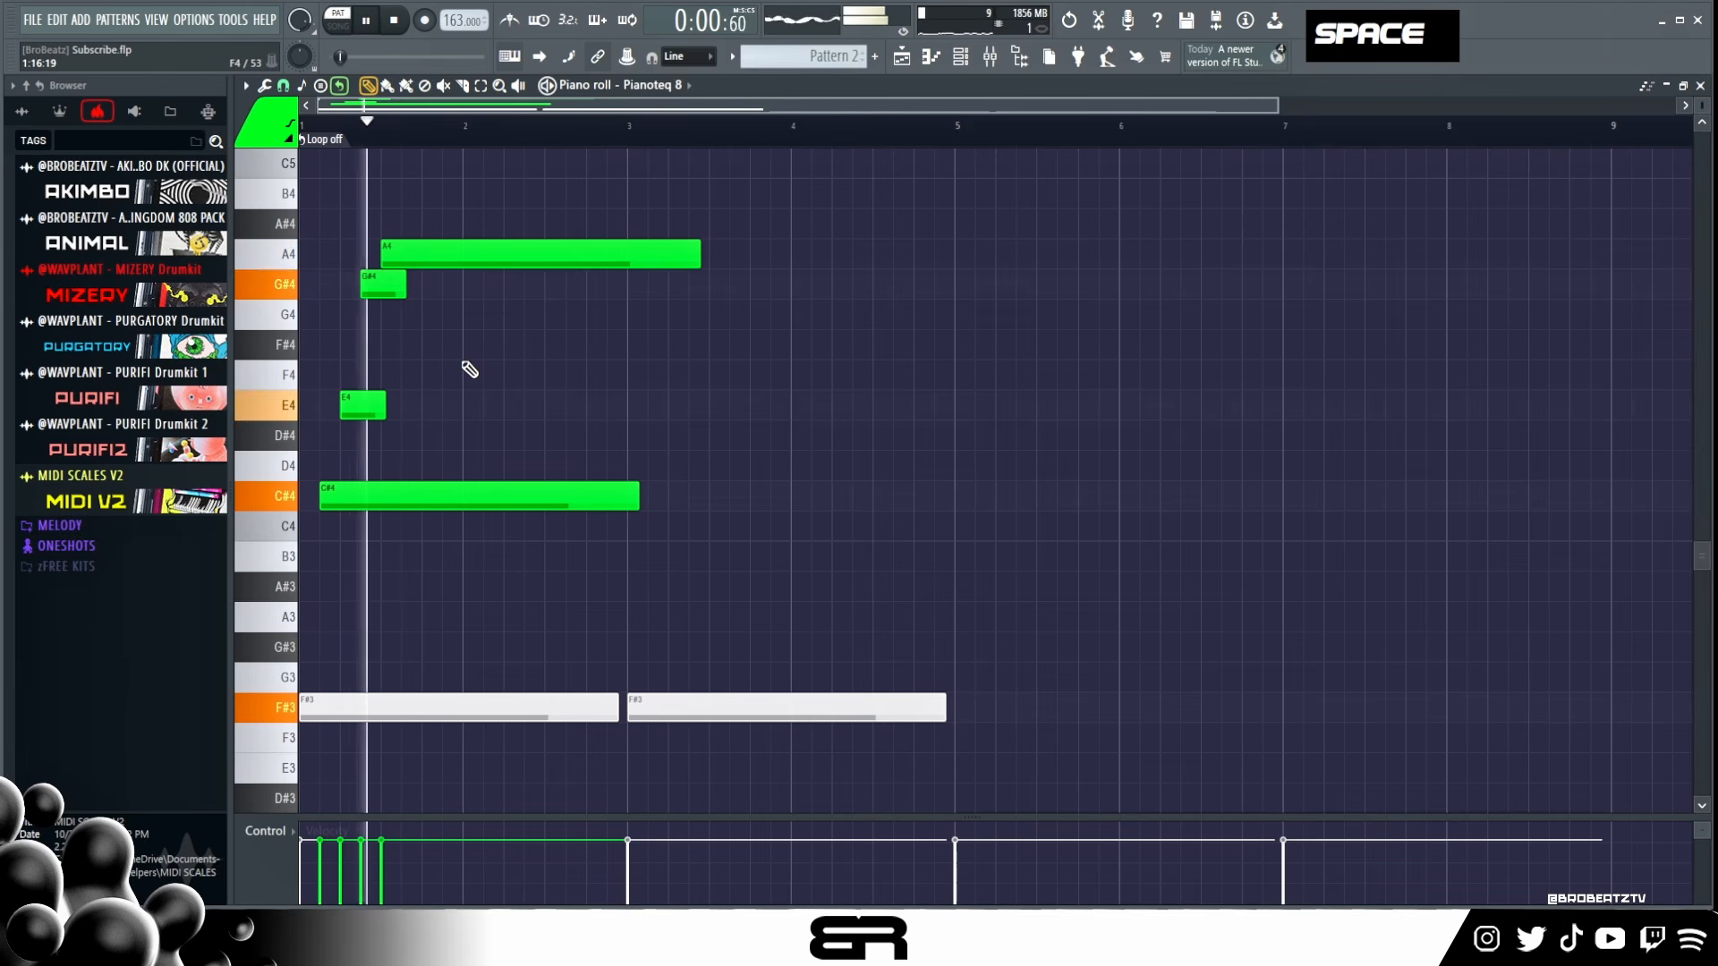
key(space)
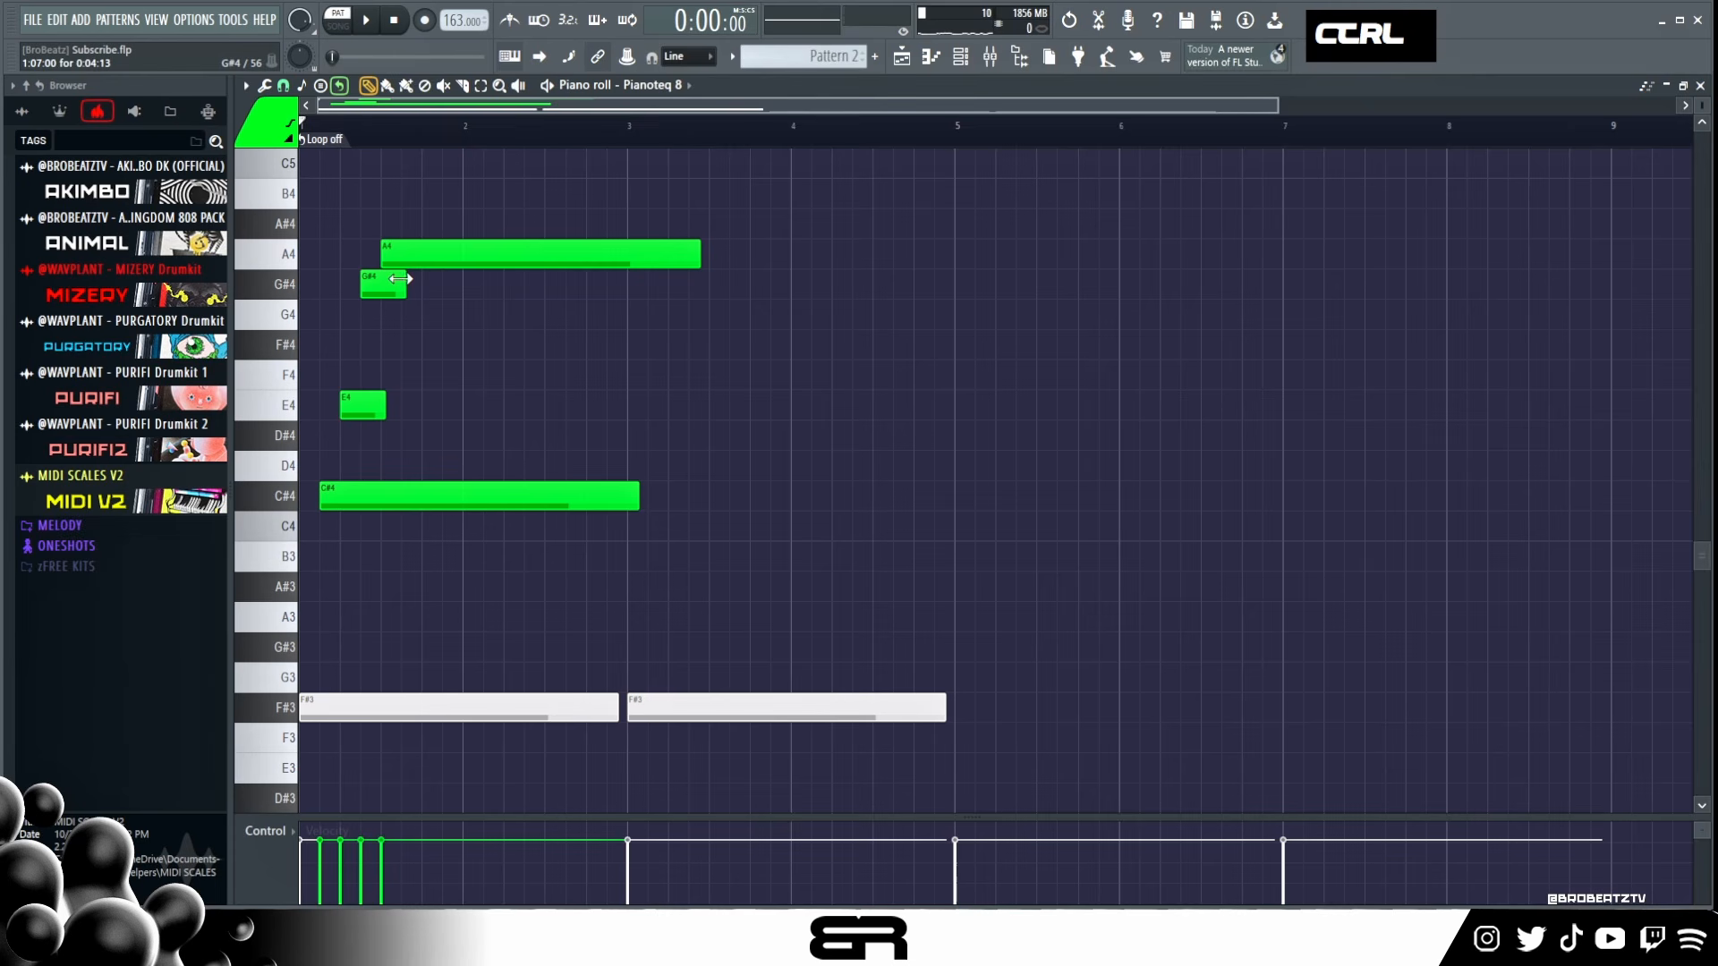
Step: Resize the four green chord notes so they all end near the start of bar 3, and play the chord
drag(405, 286, 623, 307)
drag(700, 253, 619, 253)
drag(640, 500, 624, 499)
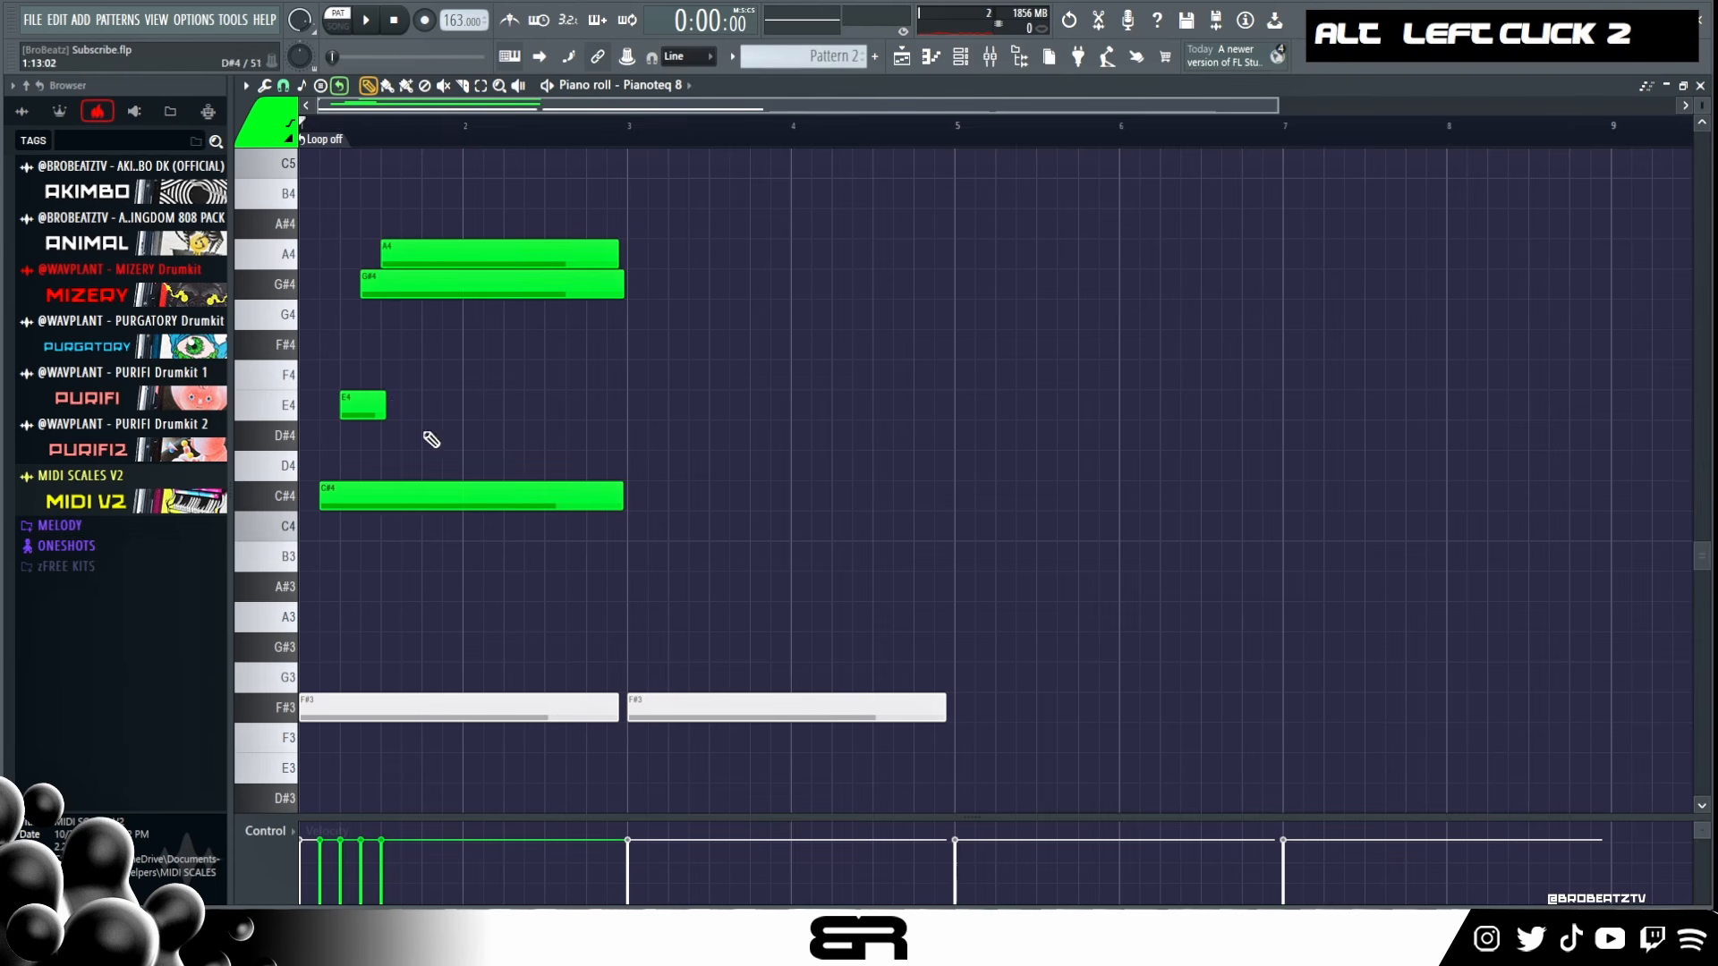
drag(387, 404, 616, 436)
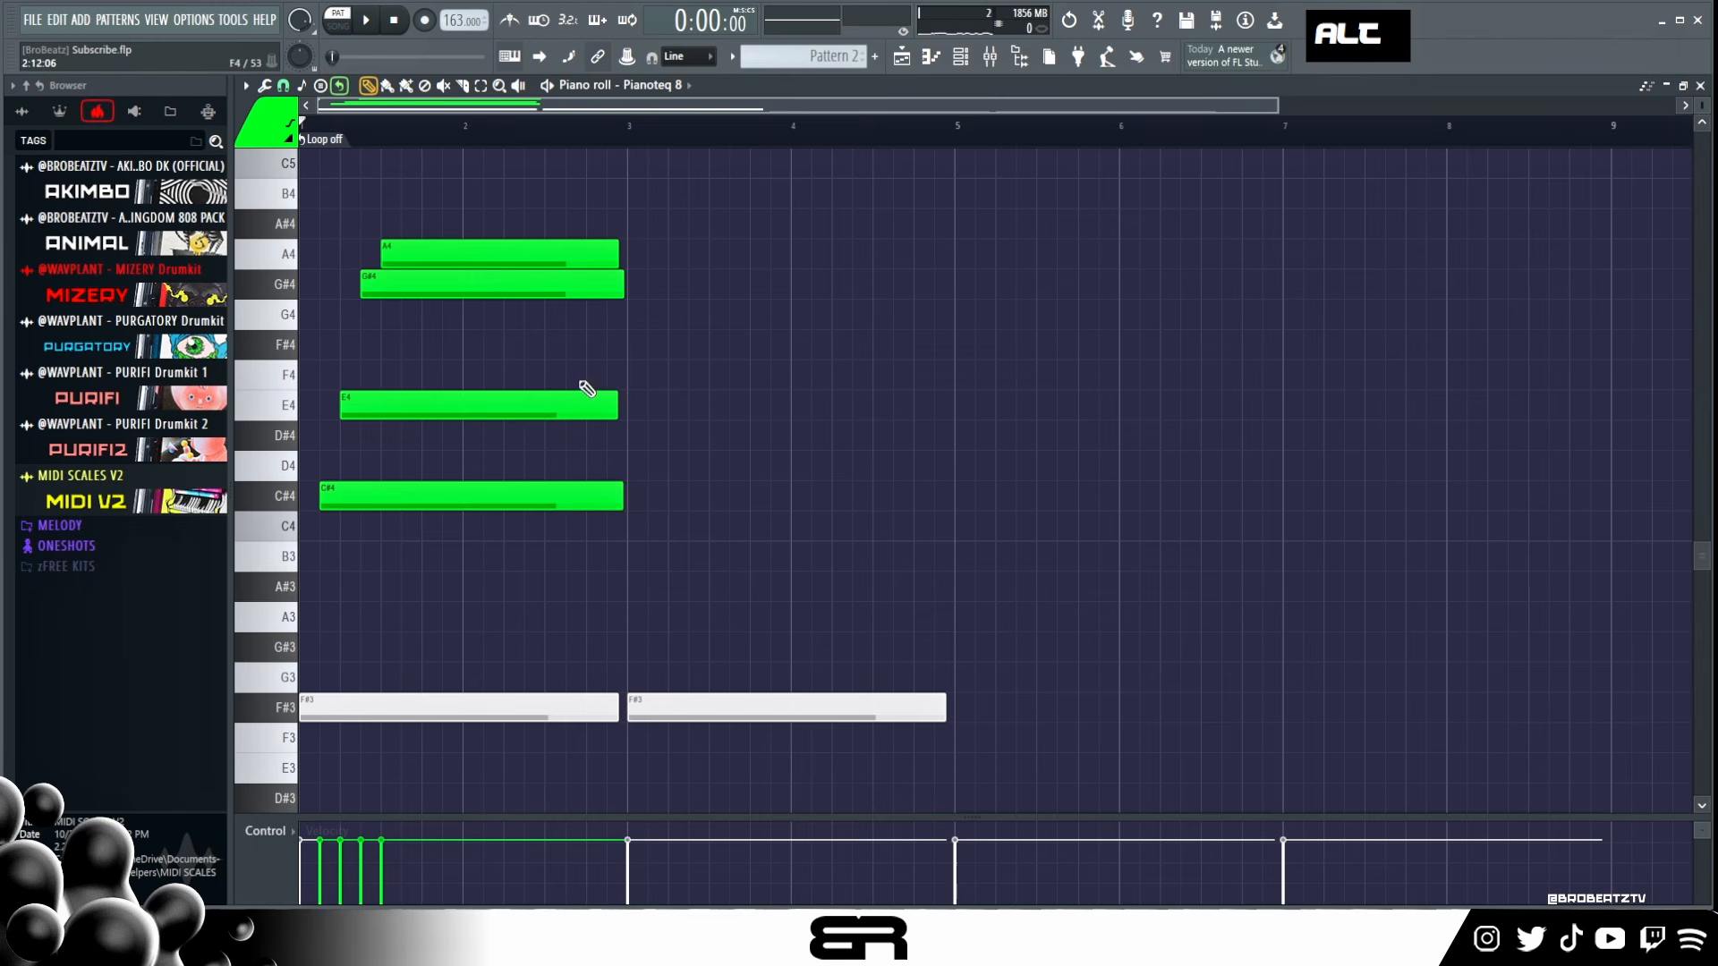
key(space)
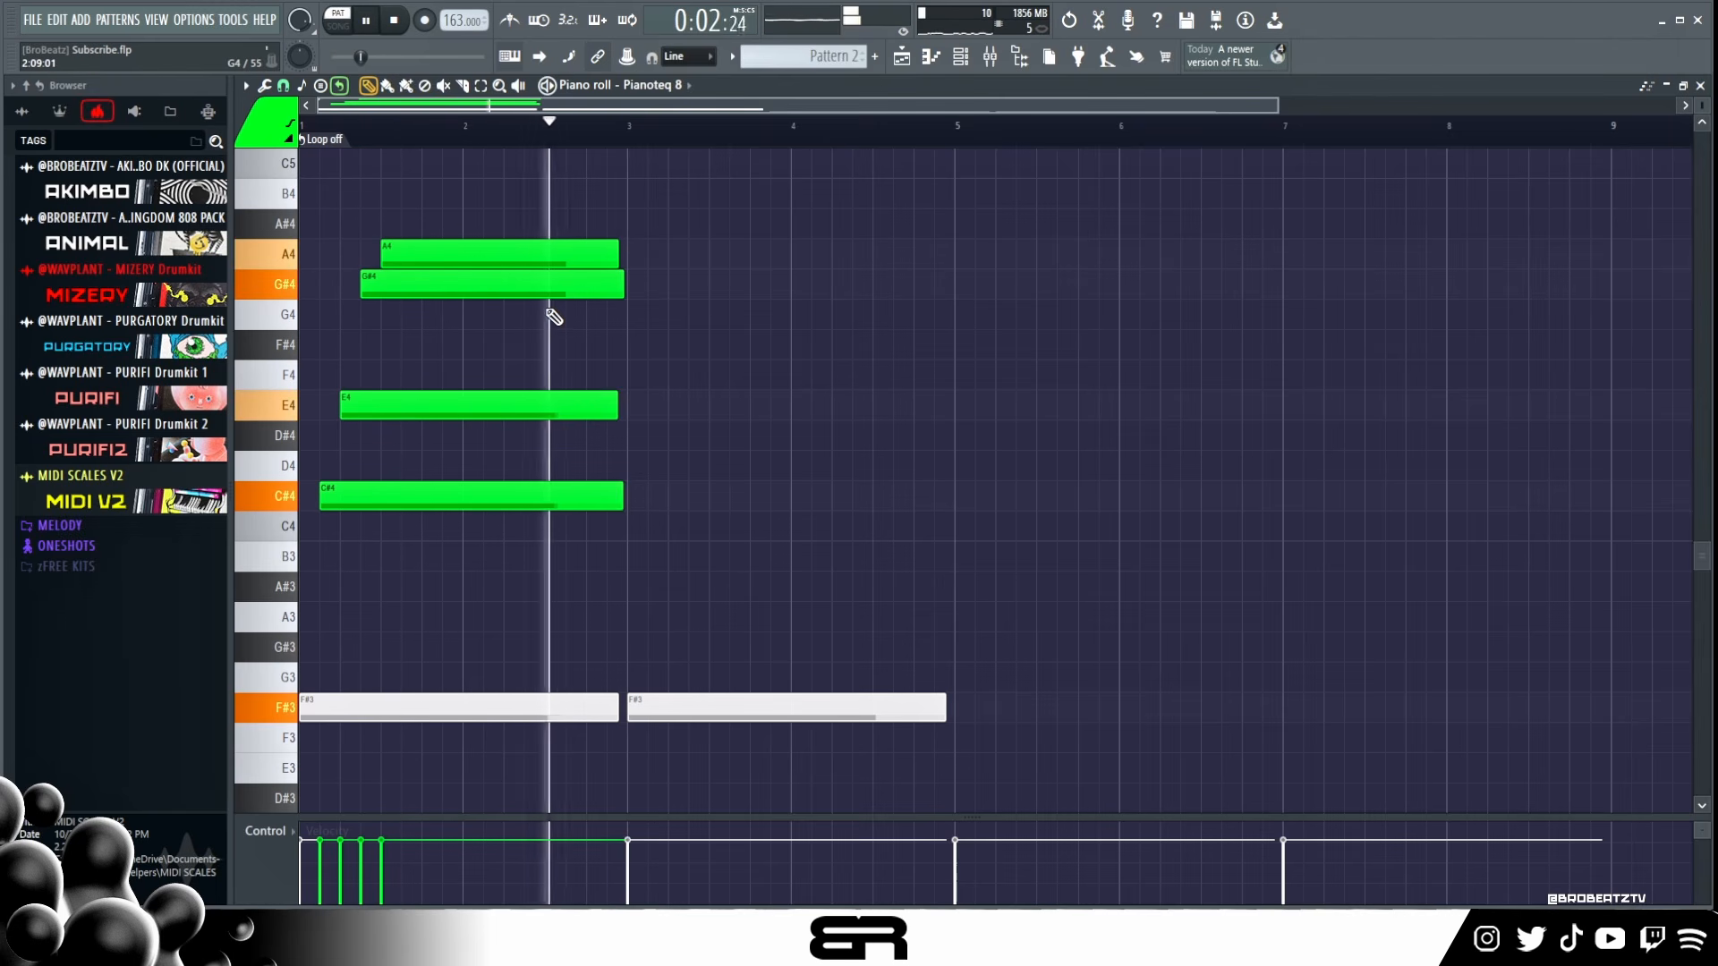
key(space)
Step: Duplicate the four-note chord over the second F#3 bass note, with its C#4 starting half a beat into bar 3
ctrl+drag(631, 231, 740, 525)
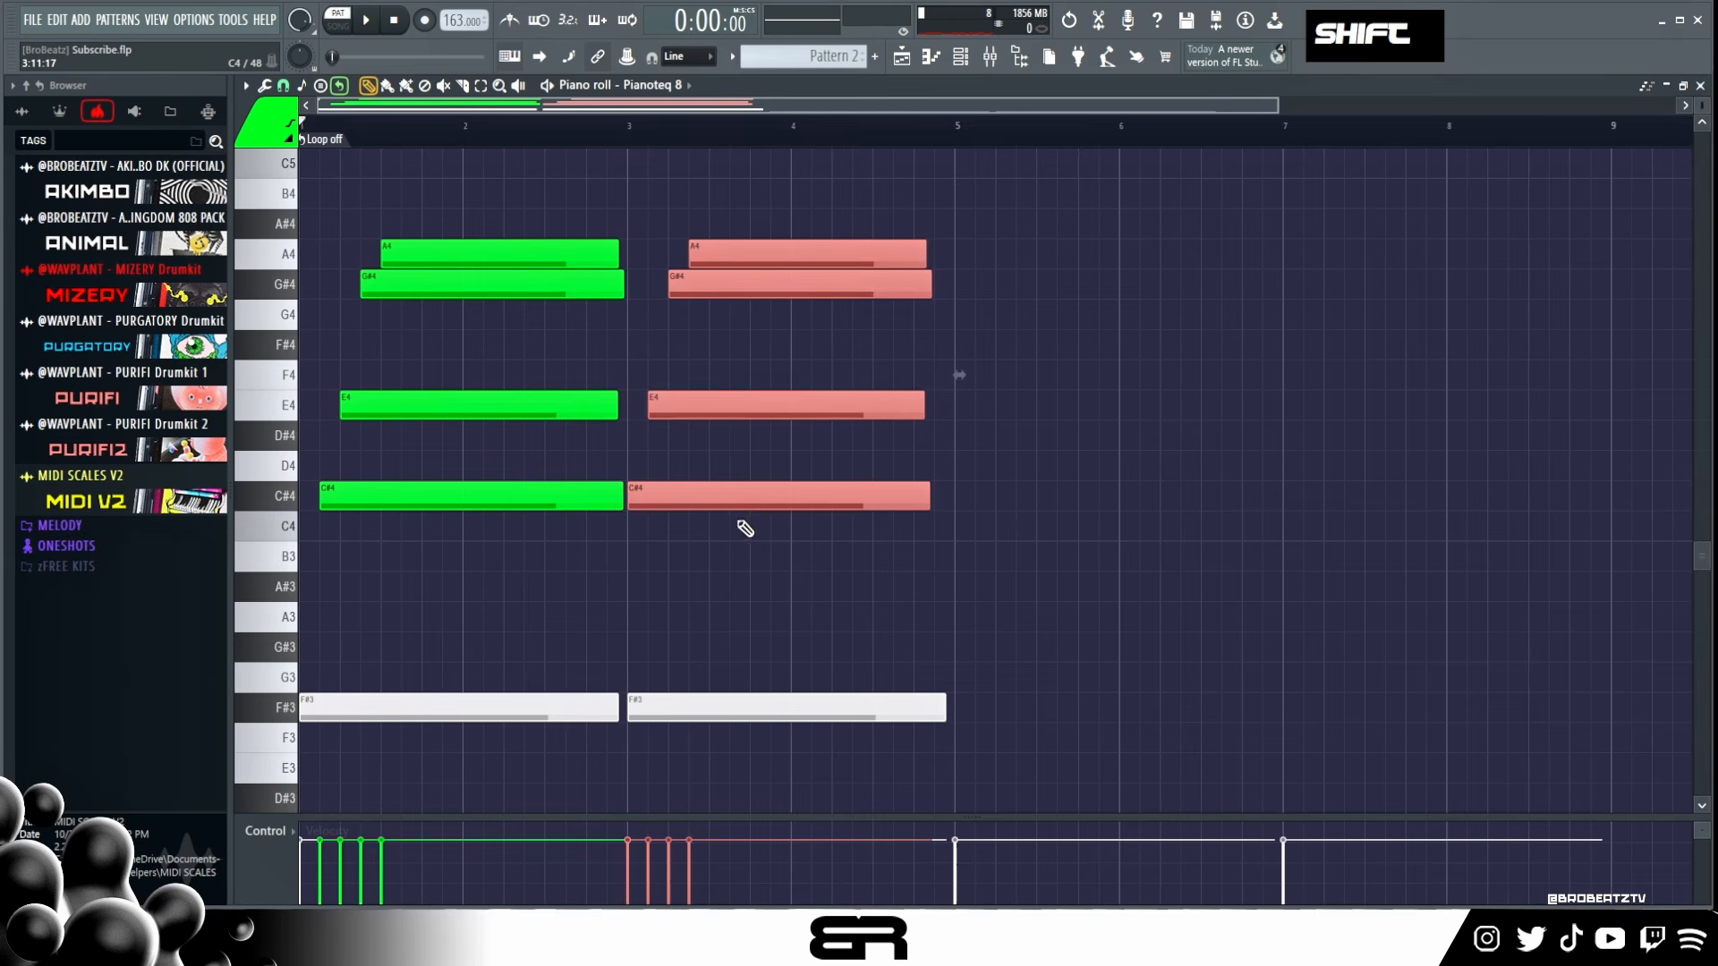
key(space)
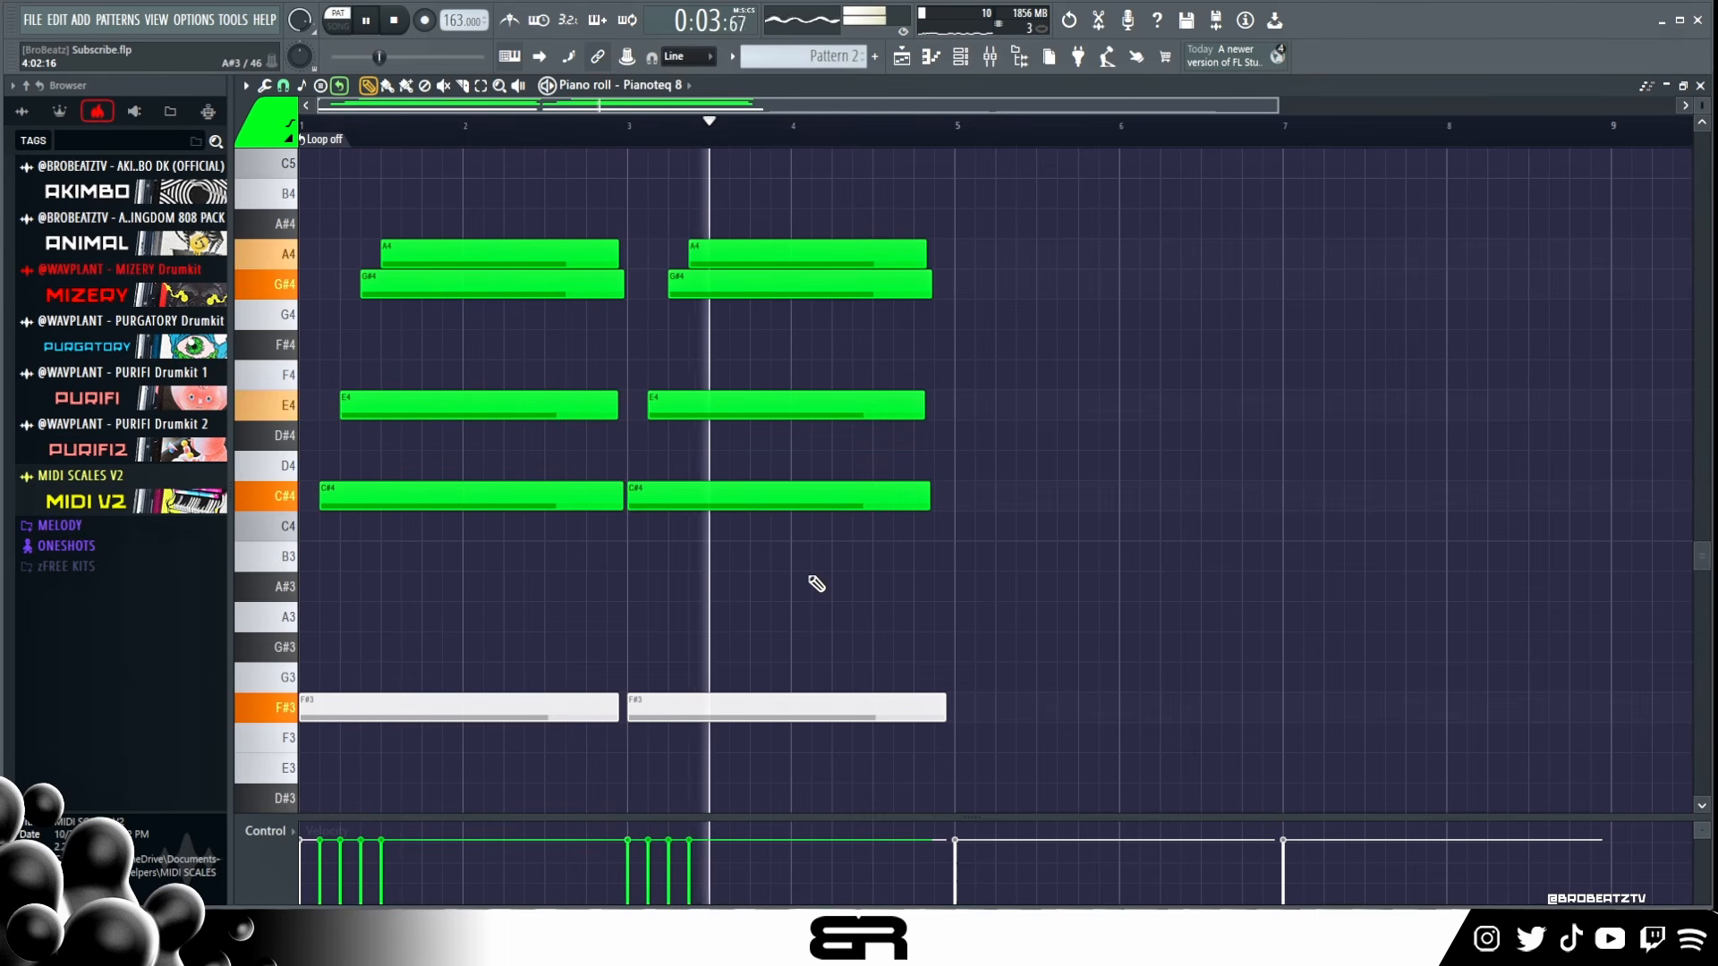
key(space)
ctrl+drag(752, 245, 785, 501)
right_click(796, 563)
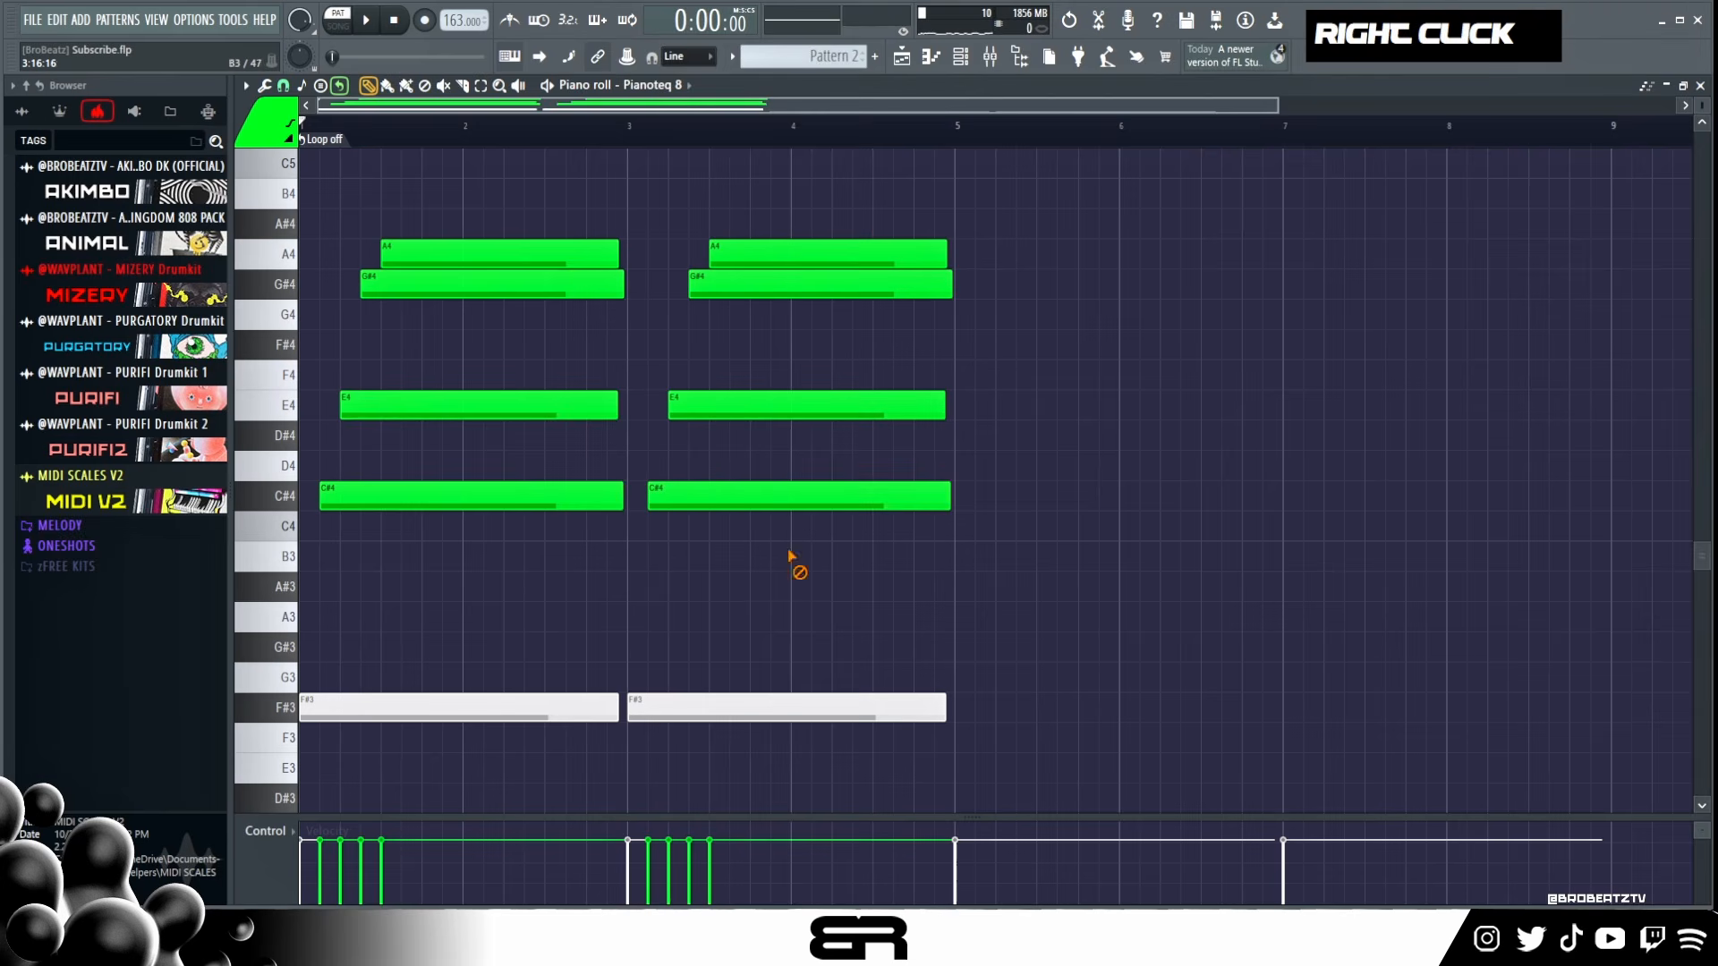
scroll(955, 500, down, 1)
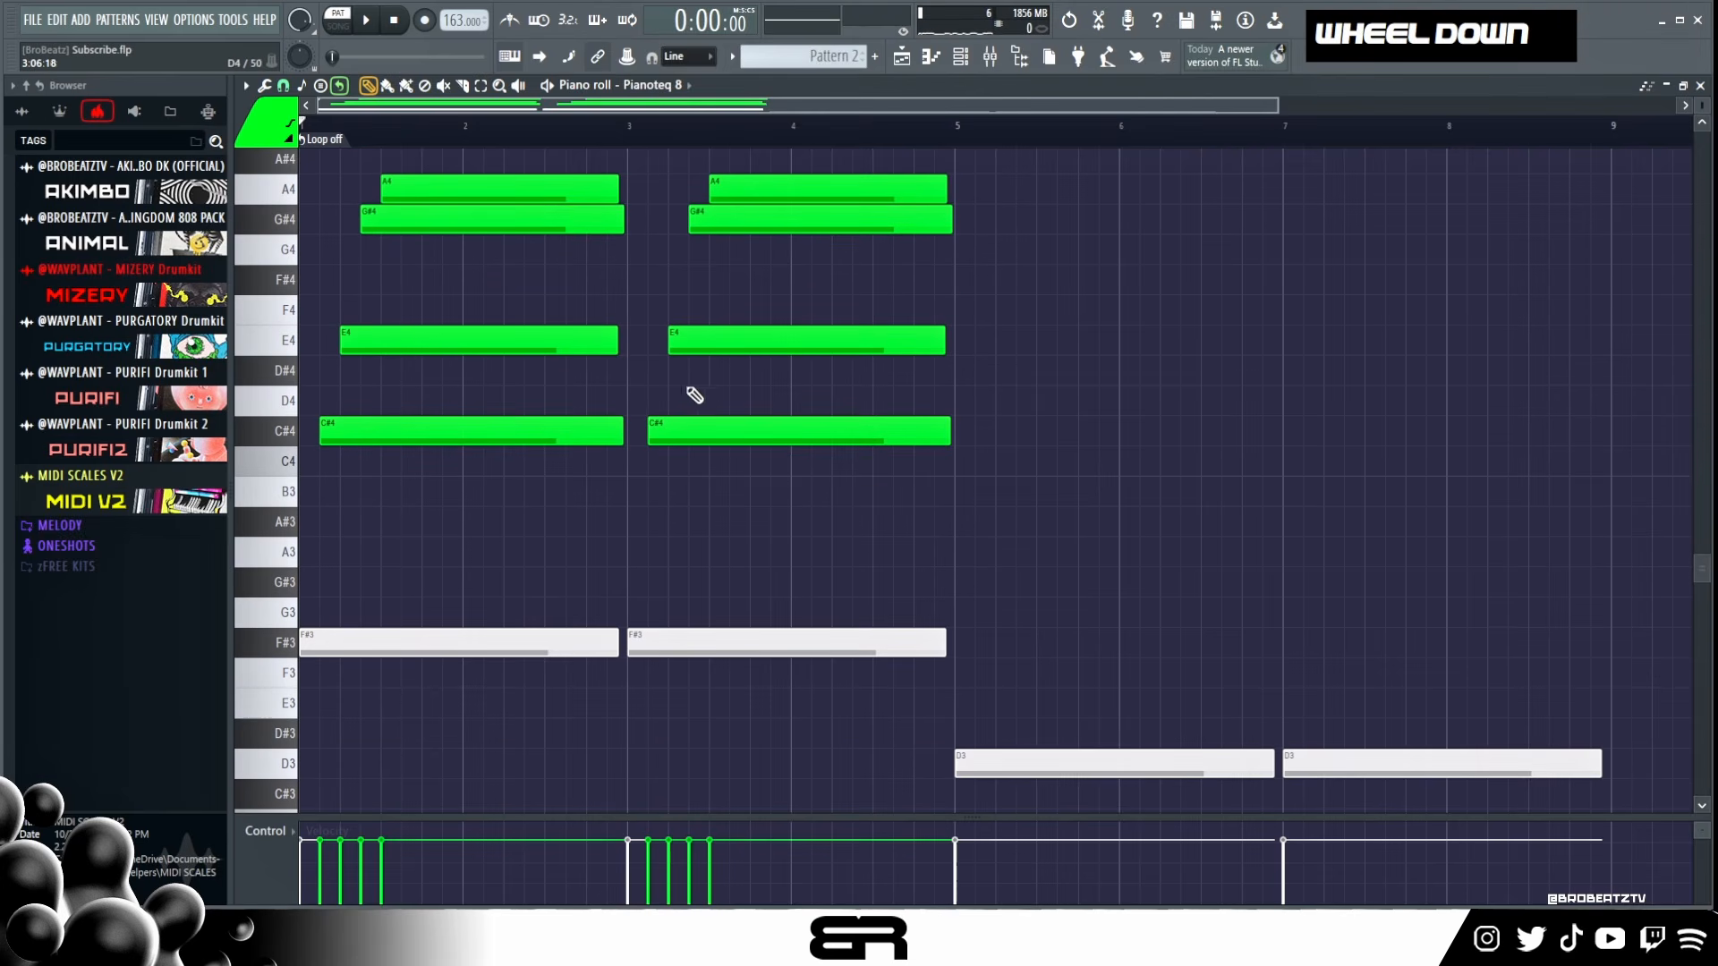
ctrl+drag(345, 151, 991, 518)
scroll(1028, 537, up, 2)
scroll(1035, 529, down, 2)
right_click(1032, 483)
scroll(1032, 483, up, 2)
scroll(1242, 417, down, 2)
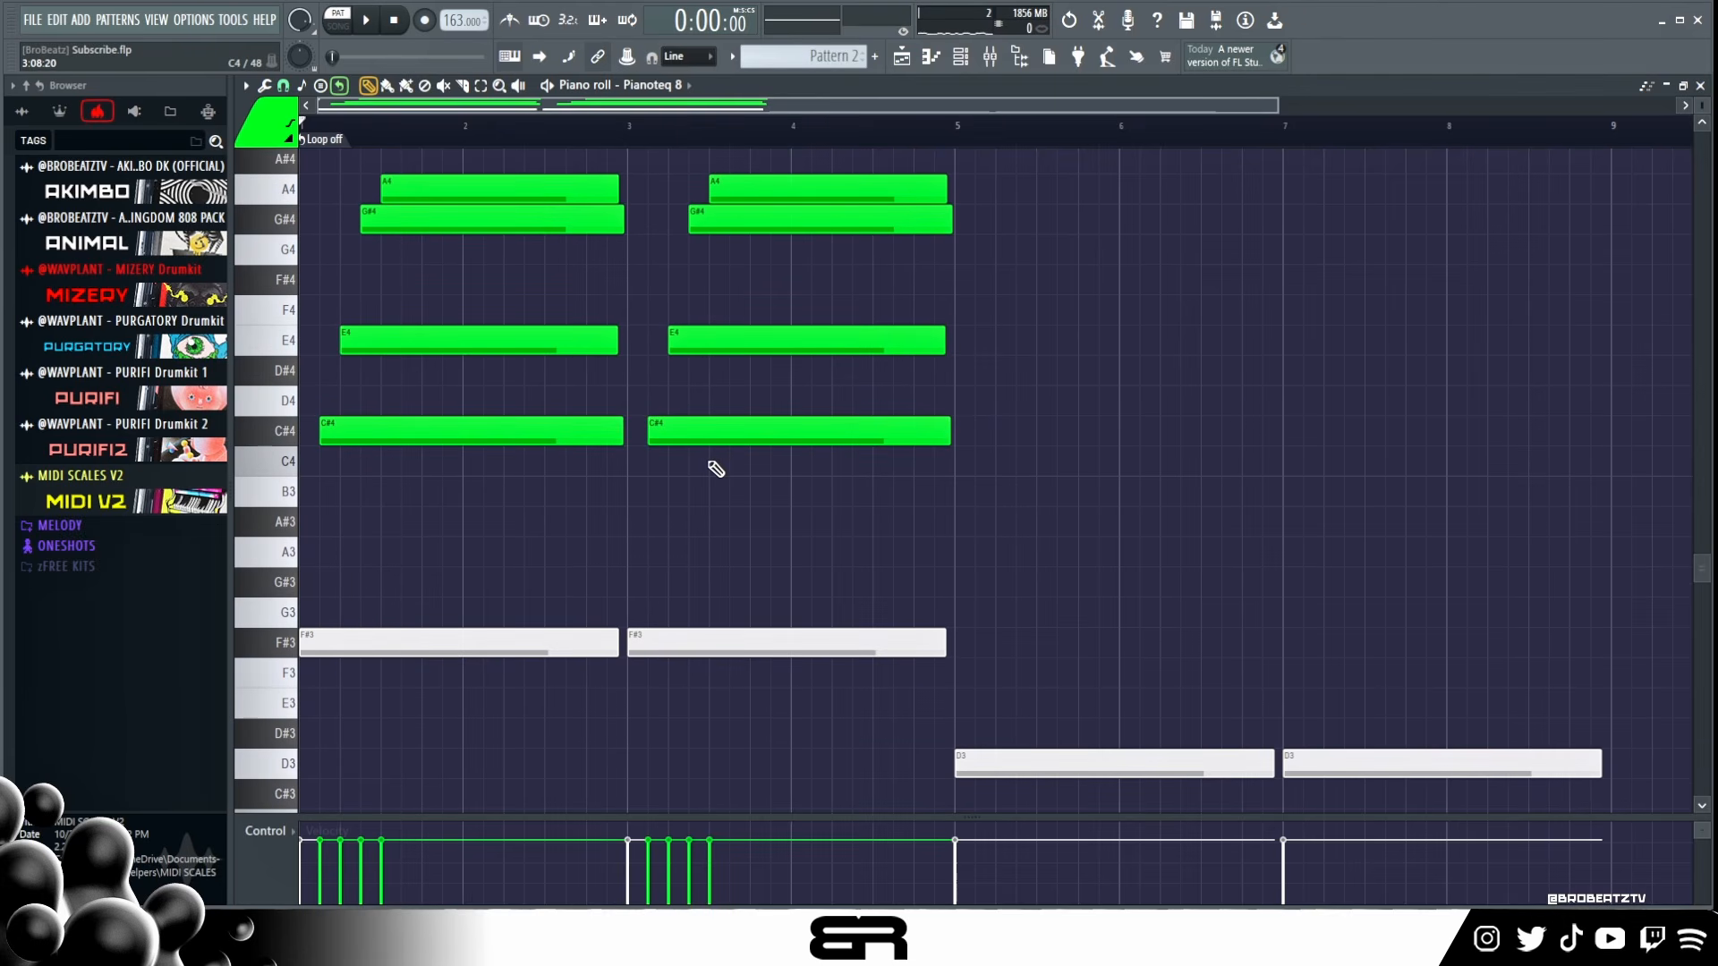
Step: Copy the bar 5 D3 bass note one octave up to D4, and color the copy green
ctrl+click(1058, 755)
shift+click(1048, 756)
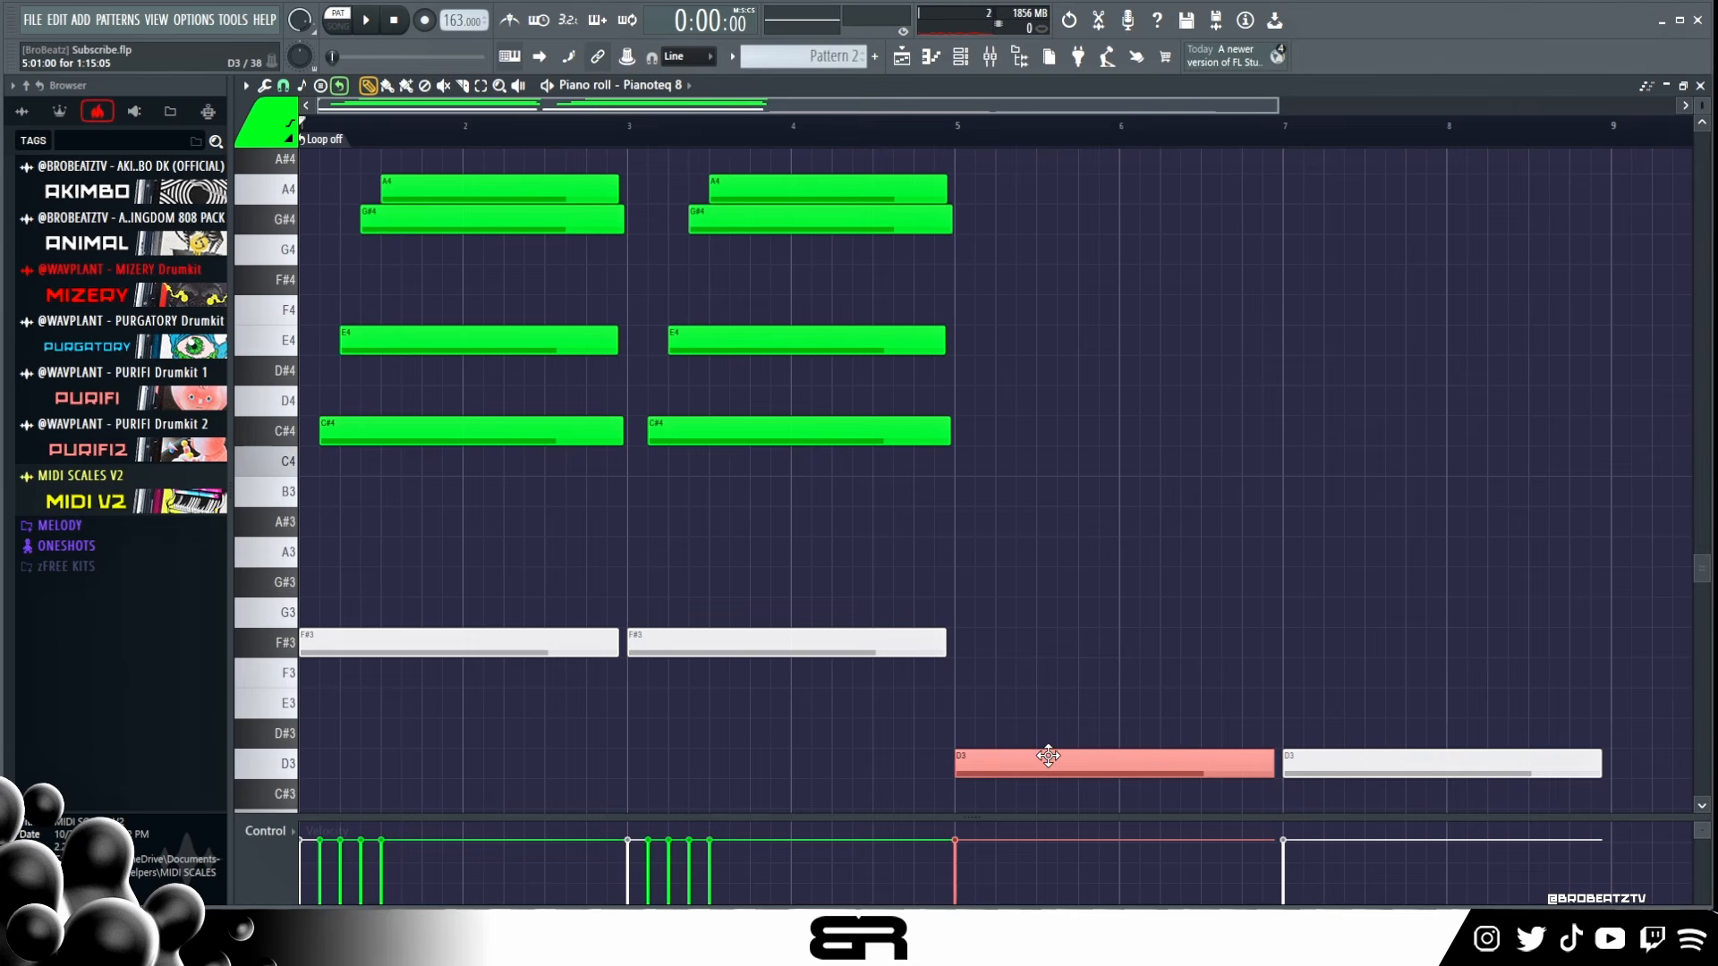
key(ctrl+Up)
key(alt+c)
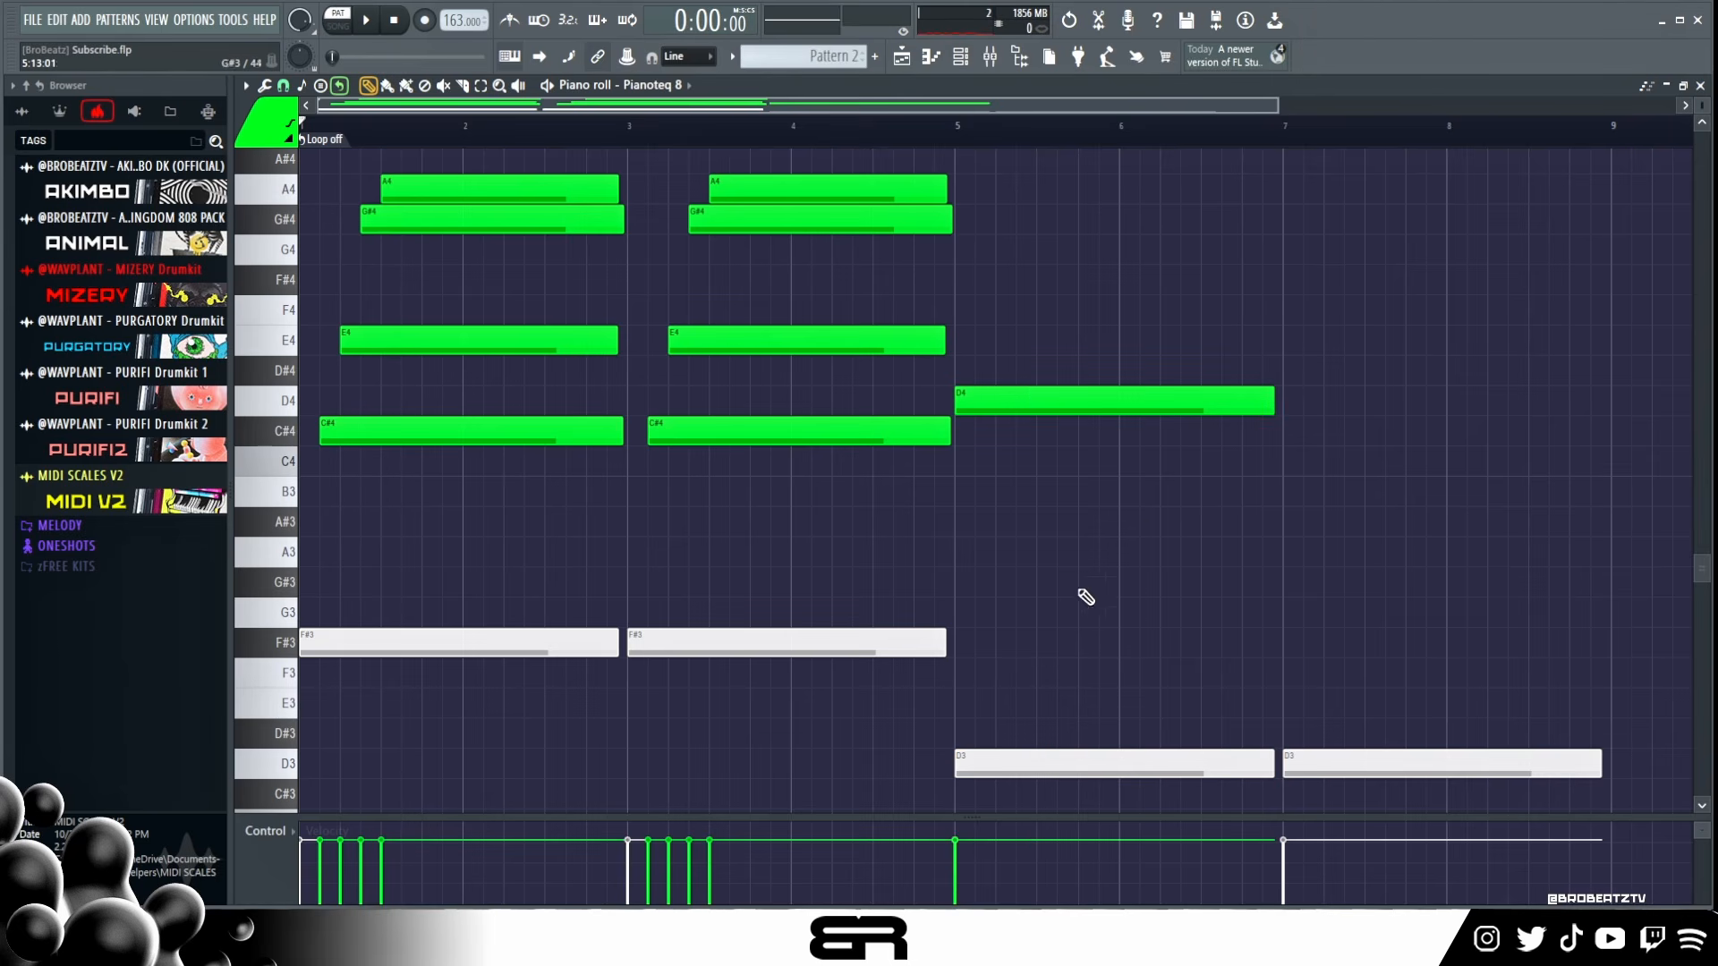
Step: Copy the bar 5 D3 note to F#3 and A3, raise both copies one octave to F#4 and A4, and color them green
drag(894, 654, 1018, 766)
drag(1019, 763, 1019, 552)
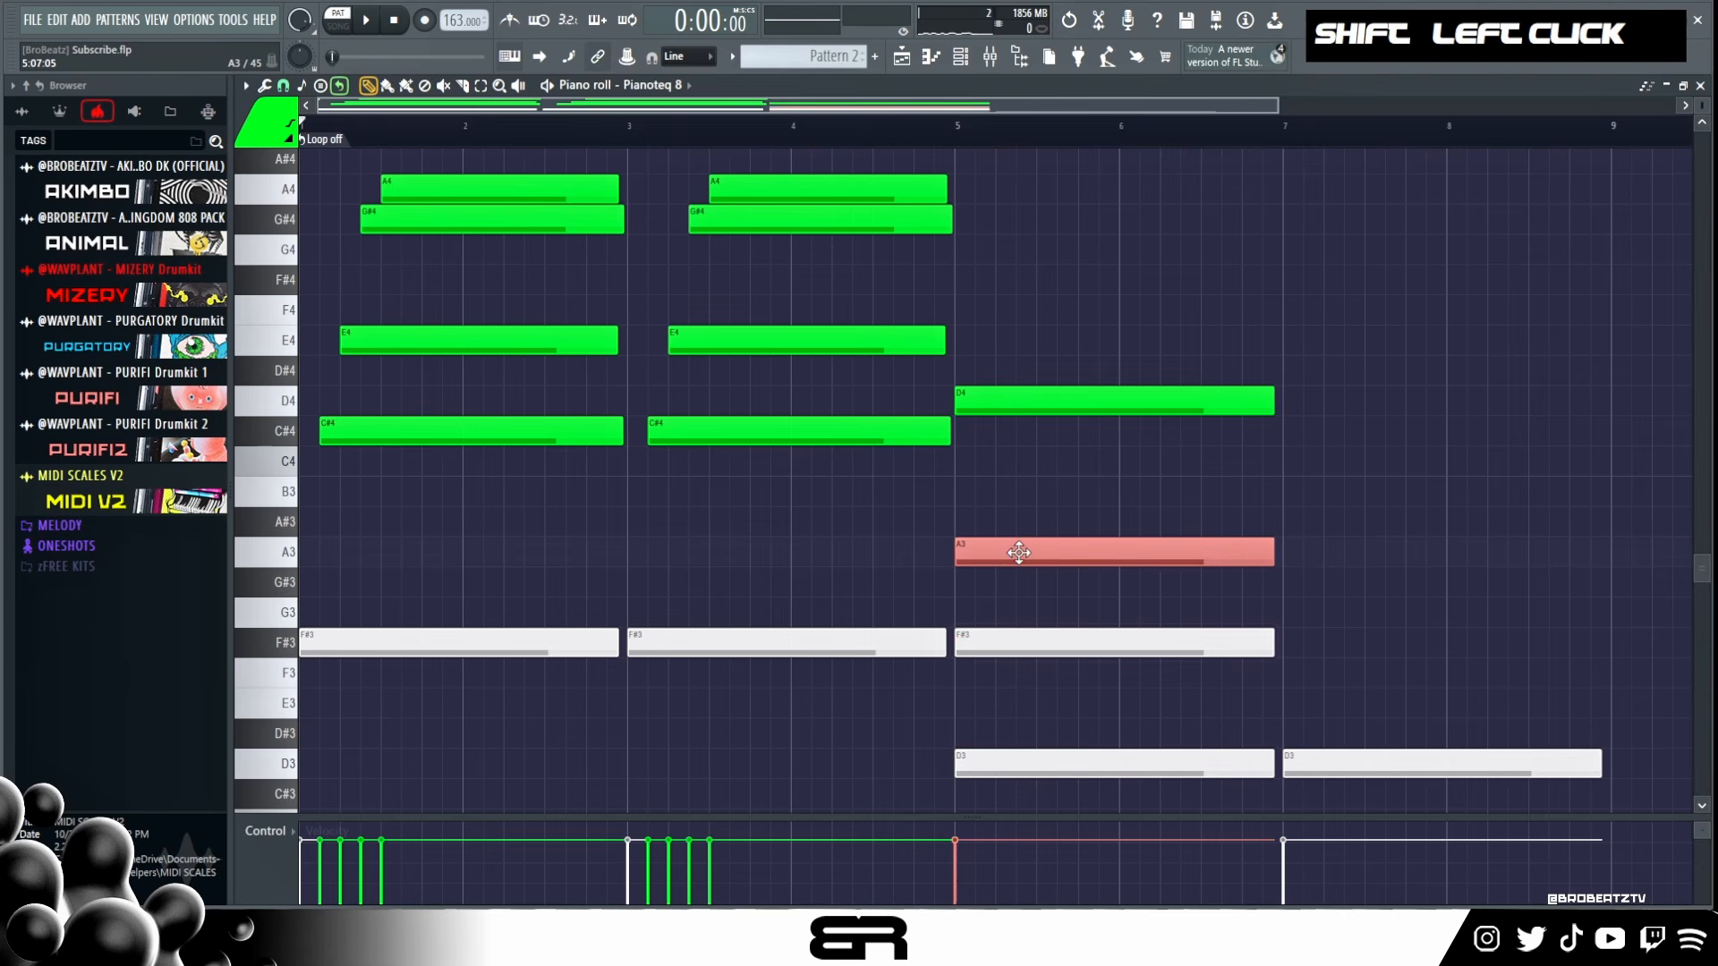
alt+right_click(1018, 707)
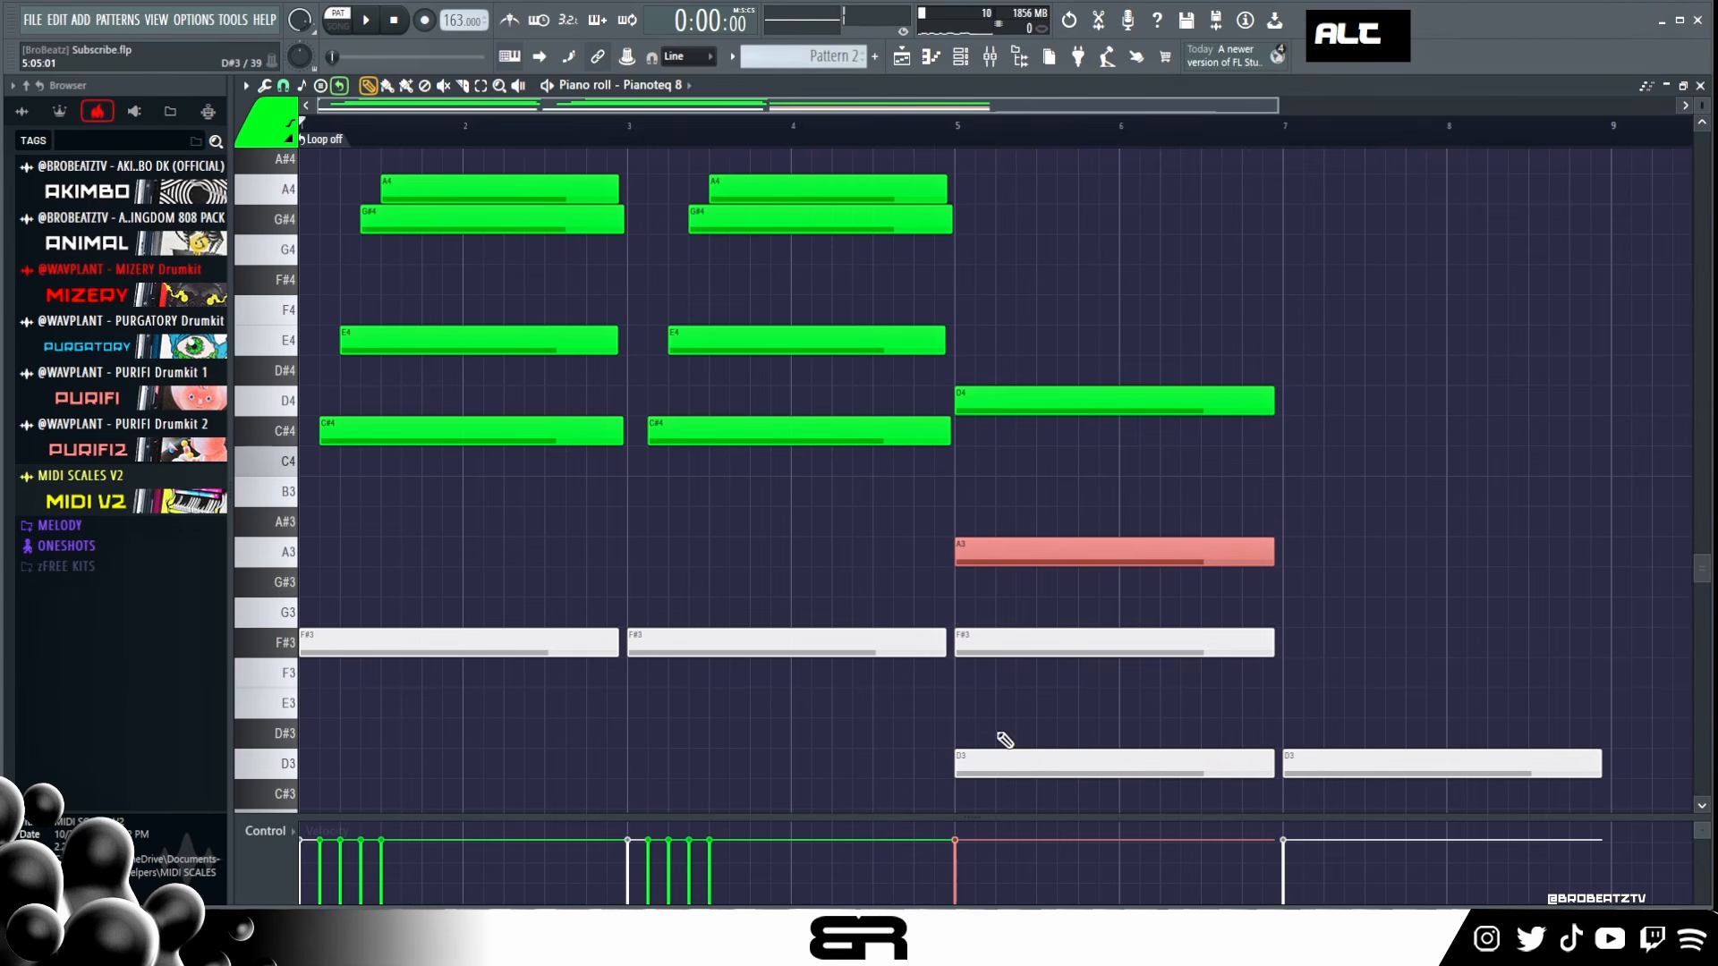
ctrl+drag(1025, 511, 1040, 674)
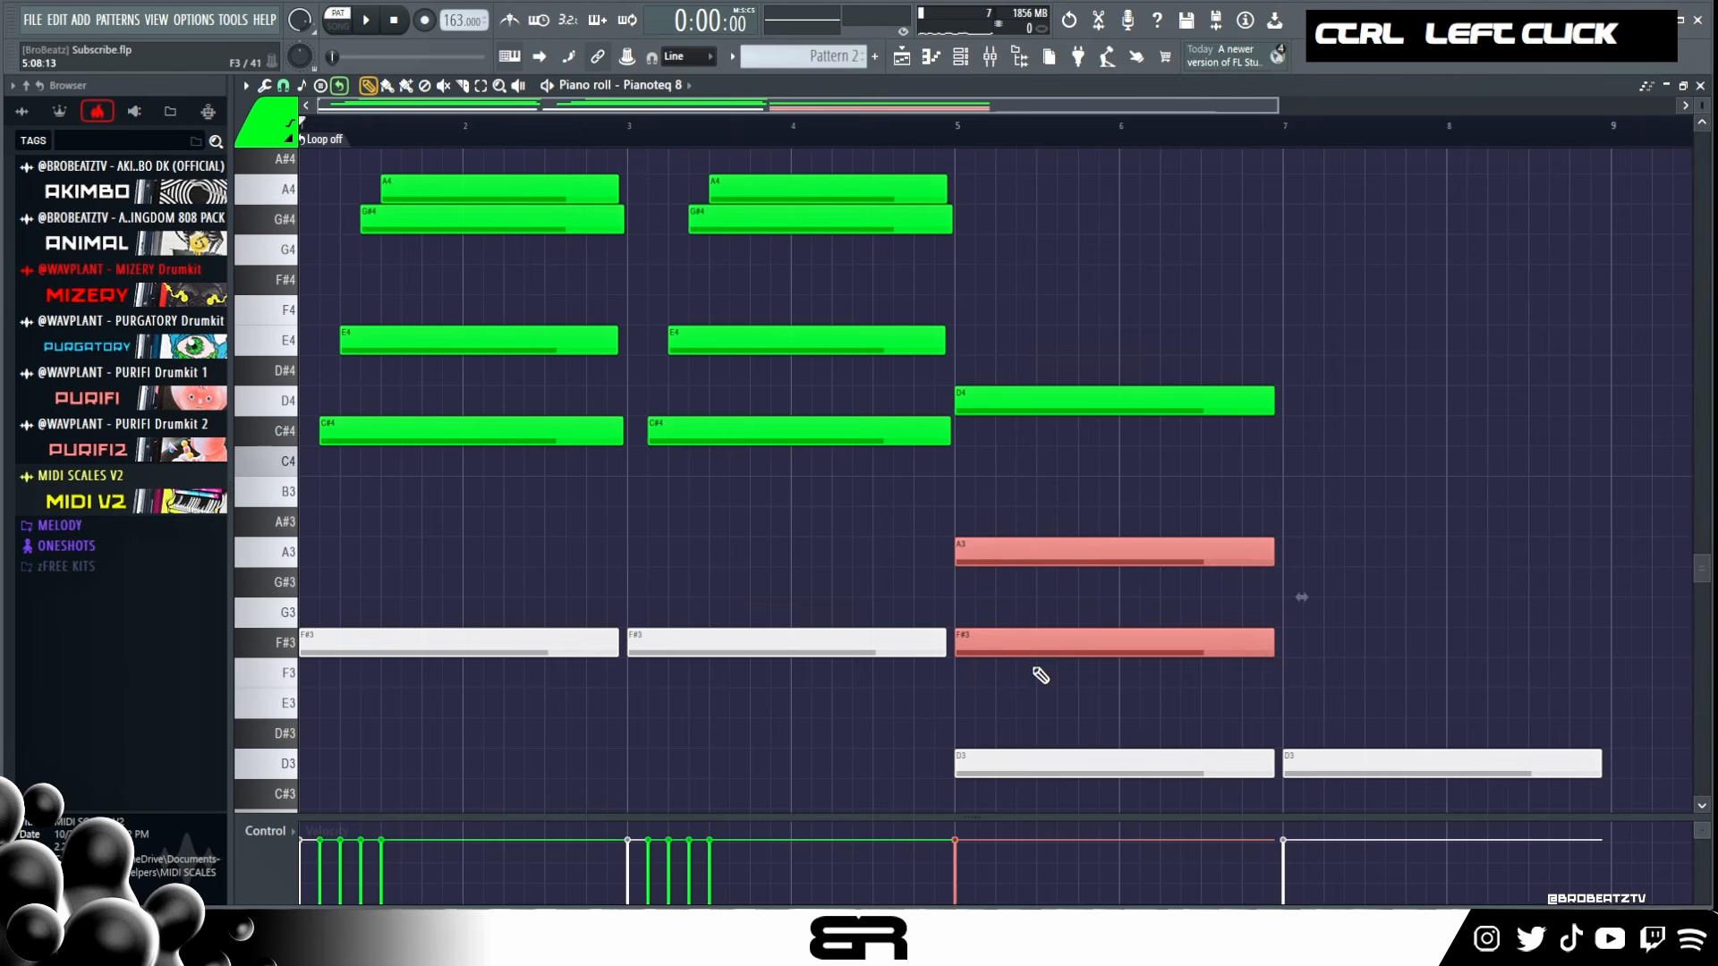
key(ctrl+Up)
key(alt+c)
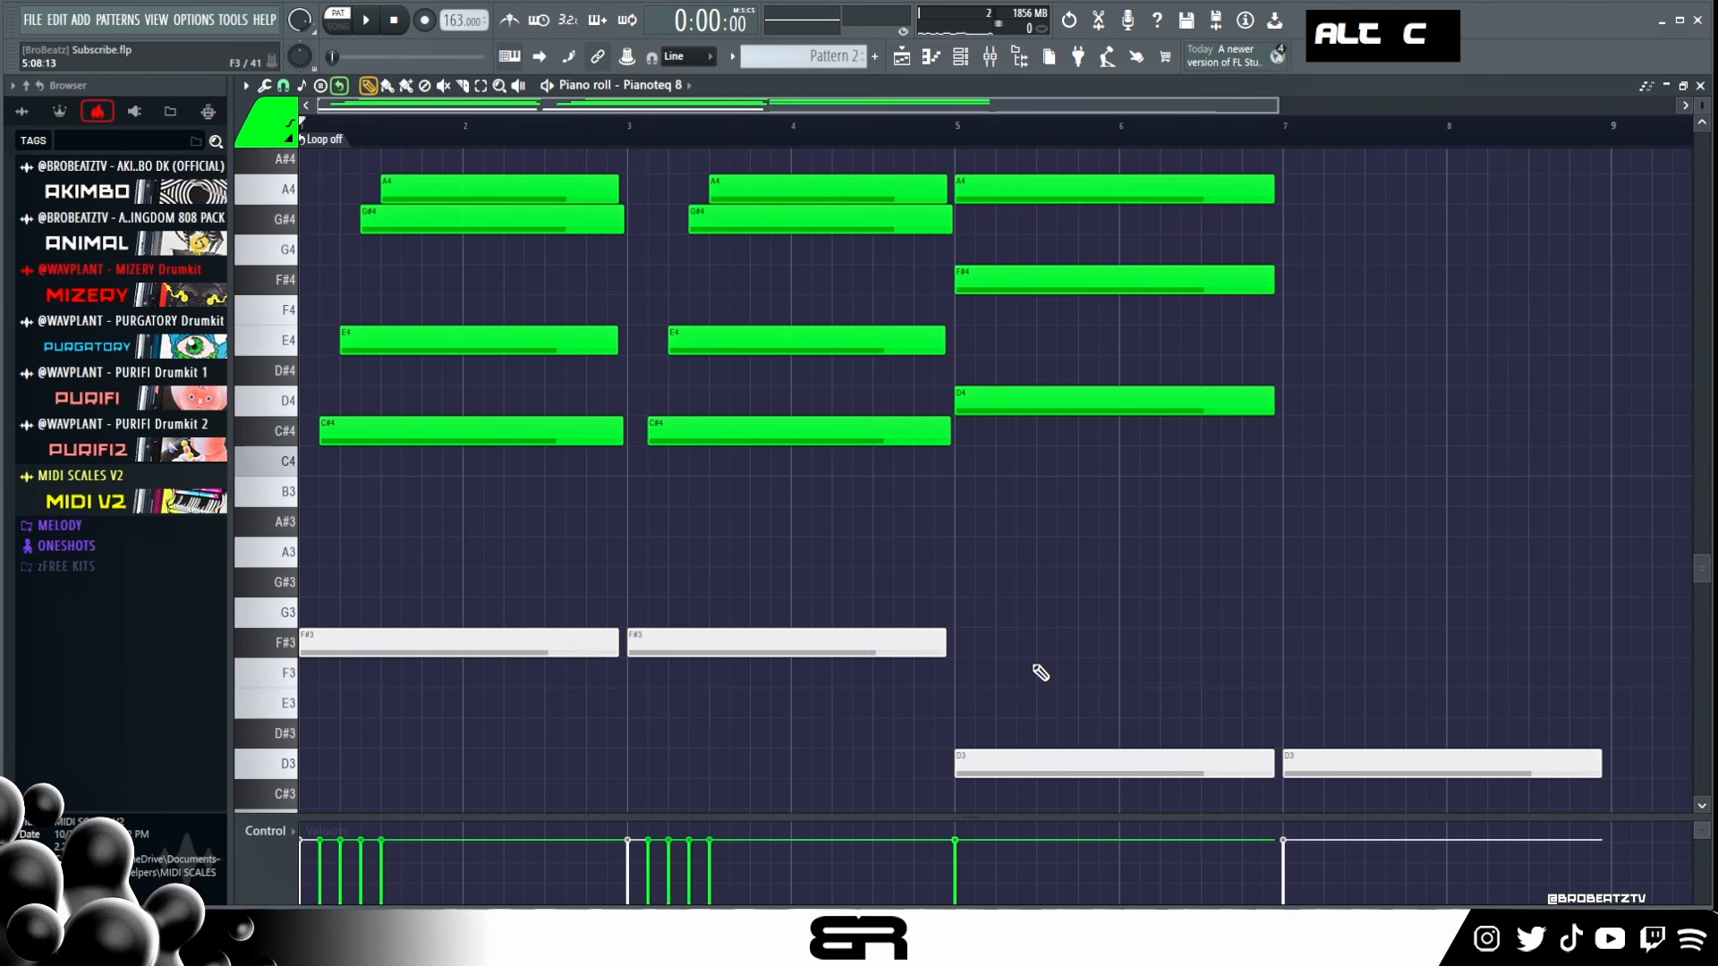
Step: Copy the bar 5 A4 note up to C#5 to complete the four-note chord
scroll(1044, 505, up, 3)
mouse_move(1024, 339)
ctrl+mouse_down()
mouse_move(1027, 417)
mouse_move(1023, 259)
ctrl+mouse_up()
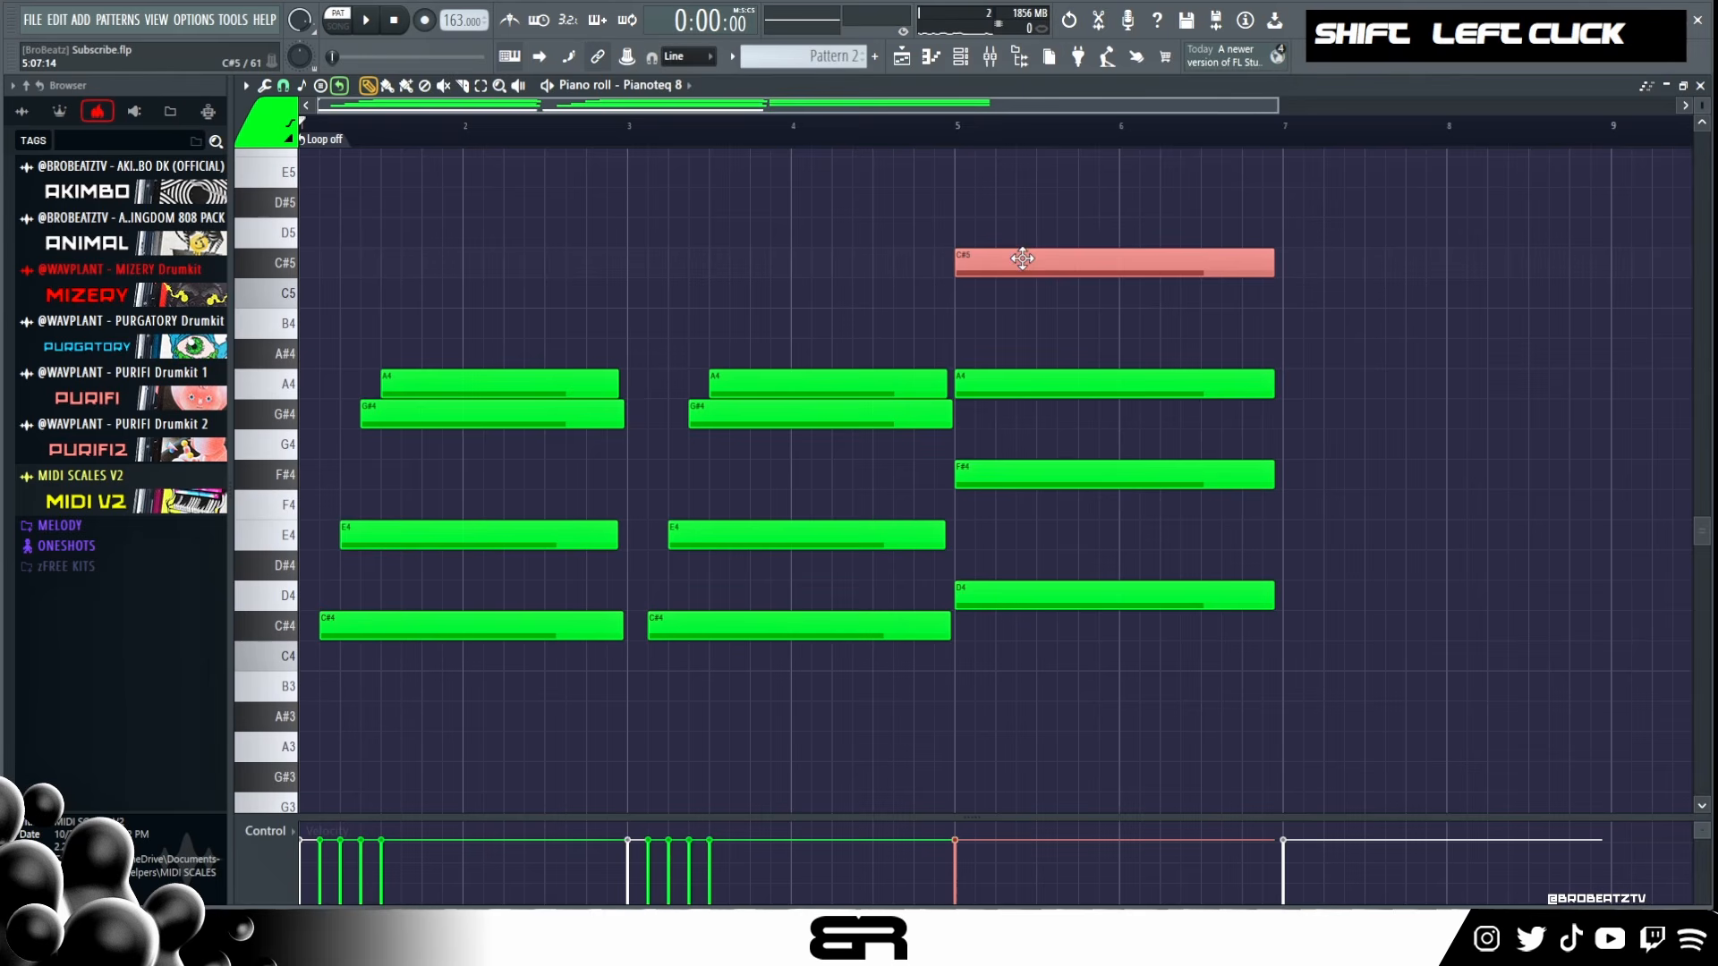
alt+right_click(1021, 261)
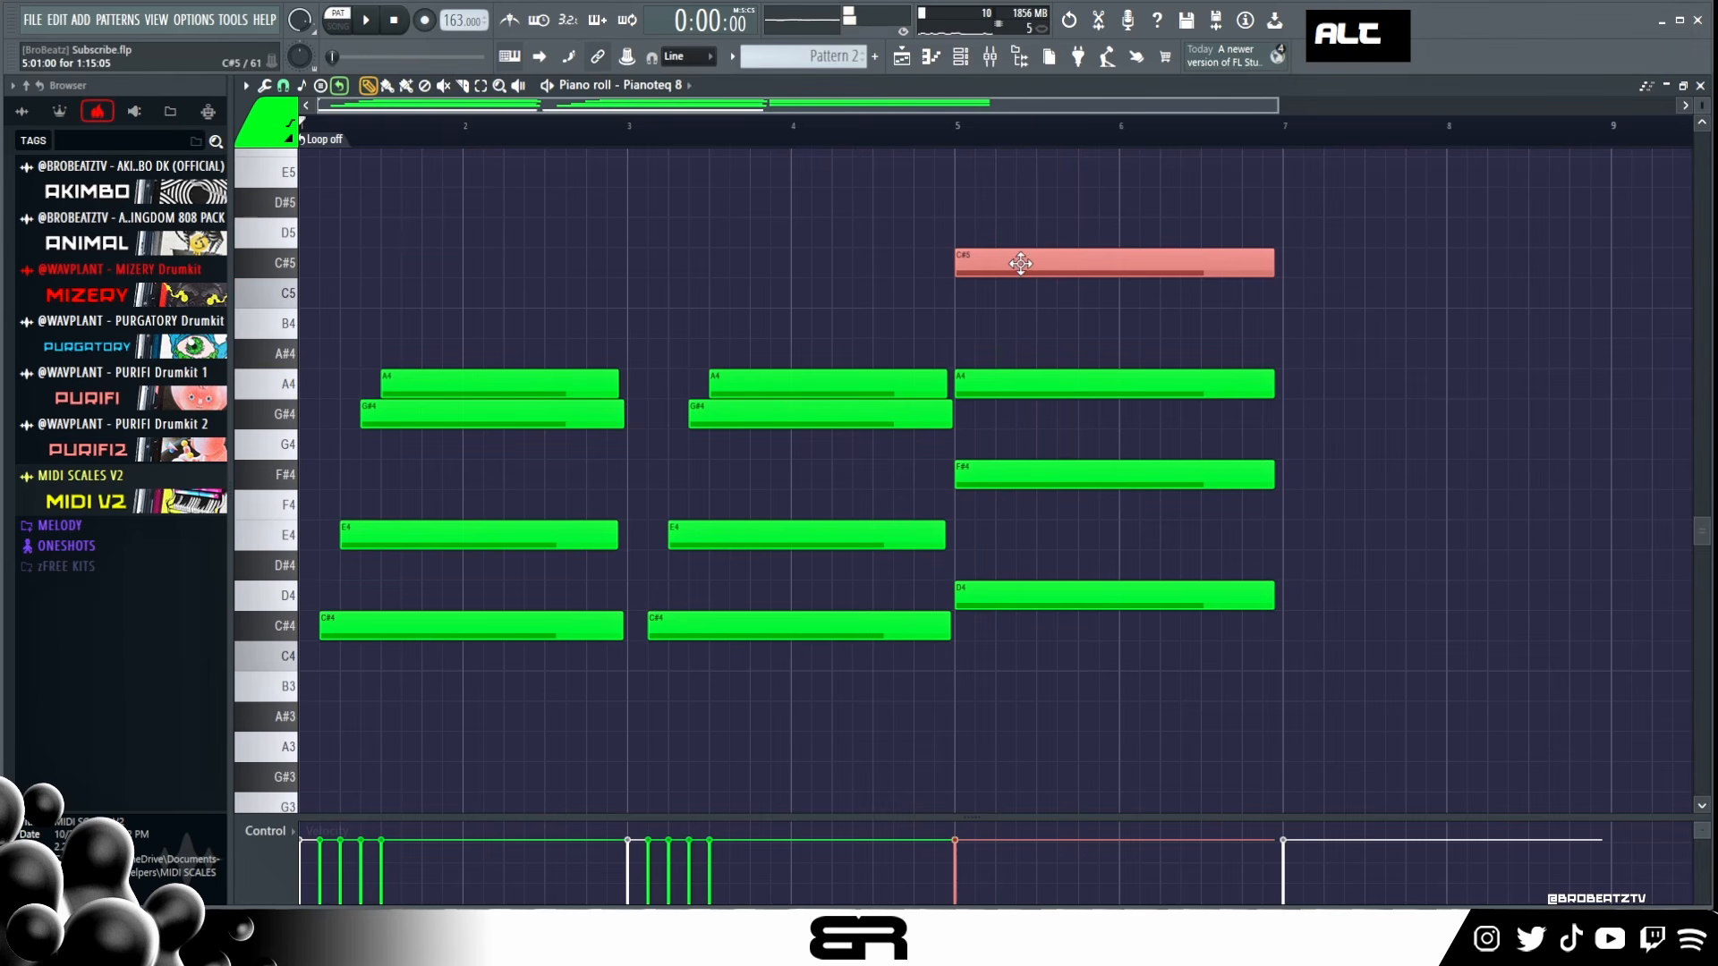
Step: Stagger the bar 5 chord in half-beat steps, starting D4 half a beat in, F#4 one, A4 one and a half, and C#5 two beats in
ctrl+drag(1019, 238, 1048, 592)
ctrl+drag(1031, 207, 1052, 393)
drag(1051, 385, 1072, 379)
ctrl+click(1072, 379)
ctrl+drag(1177, 218, 1143, 632)
right_click(1142, 633)
Step: Shorten the C#5, A4, F#4 and D4 notes so they all end near the start of bar 7
alt+drag(1355, 268, 1310, 276)
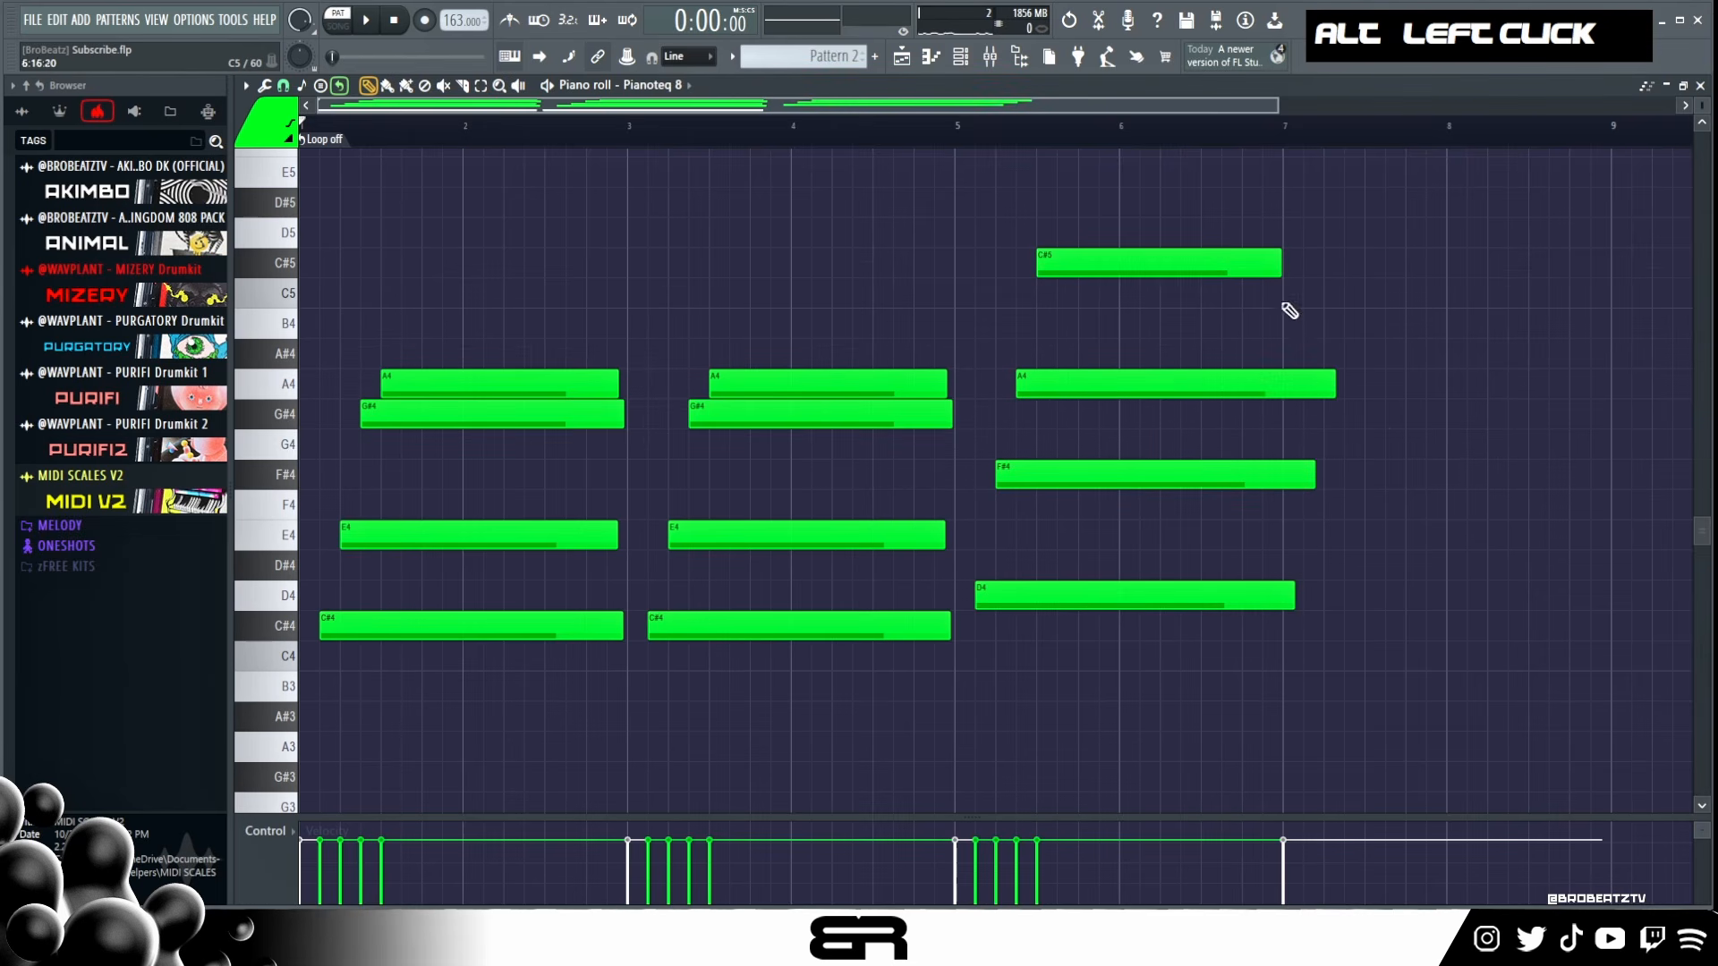
alt+drag(1334, 385, 1273, 391)
alt+drag(1312, 474, 1280, 482)
alt+drag(1295, 598, 1282, 602)
Step: Duplicate the staggered D4, F#4, A4 and C#5 chord over the bar 7 D3 bass note, and play the progression
ctrl+drag(1308, 699, 1085, 219)
shift+drag(1020, 595, 1351, 588)
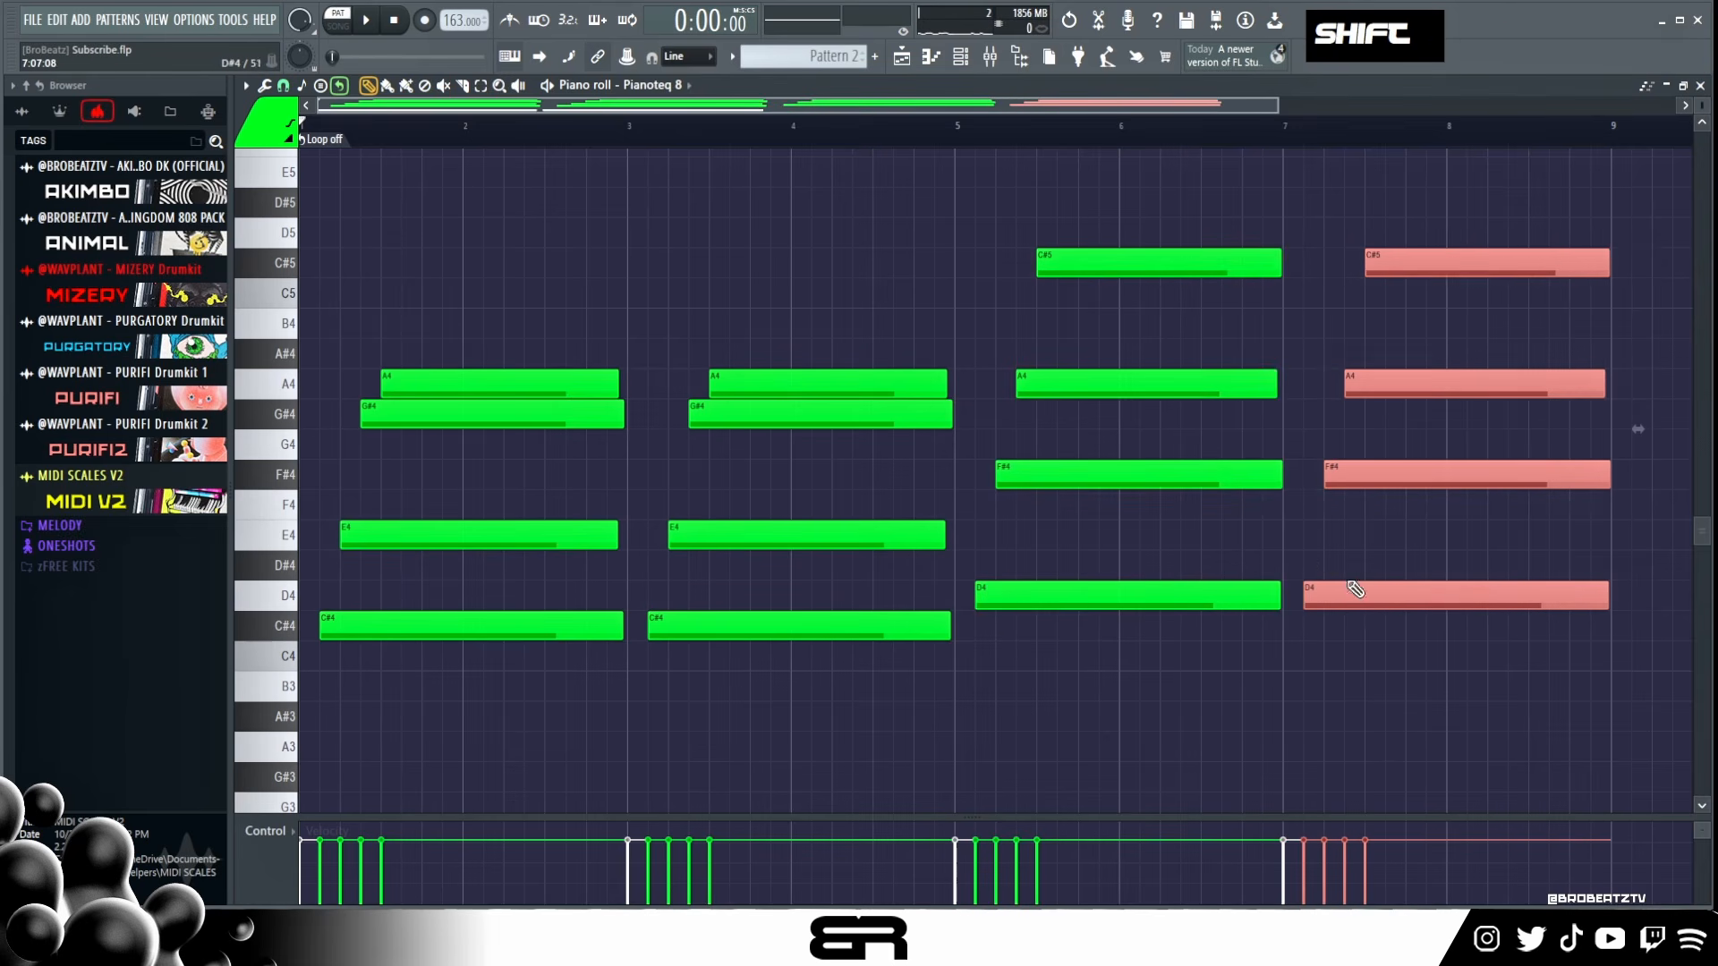
ctrl+right_click(1337, 560)
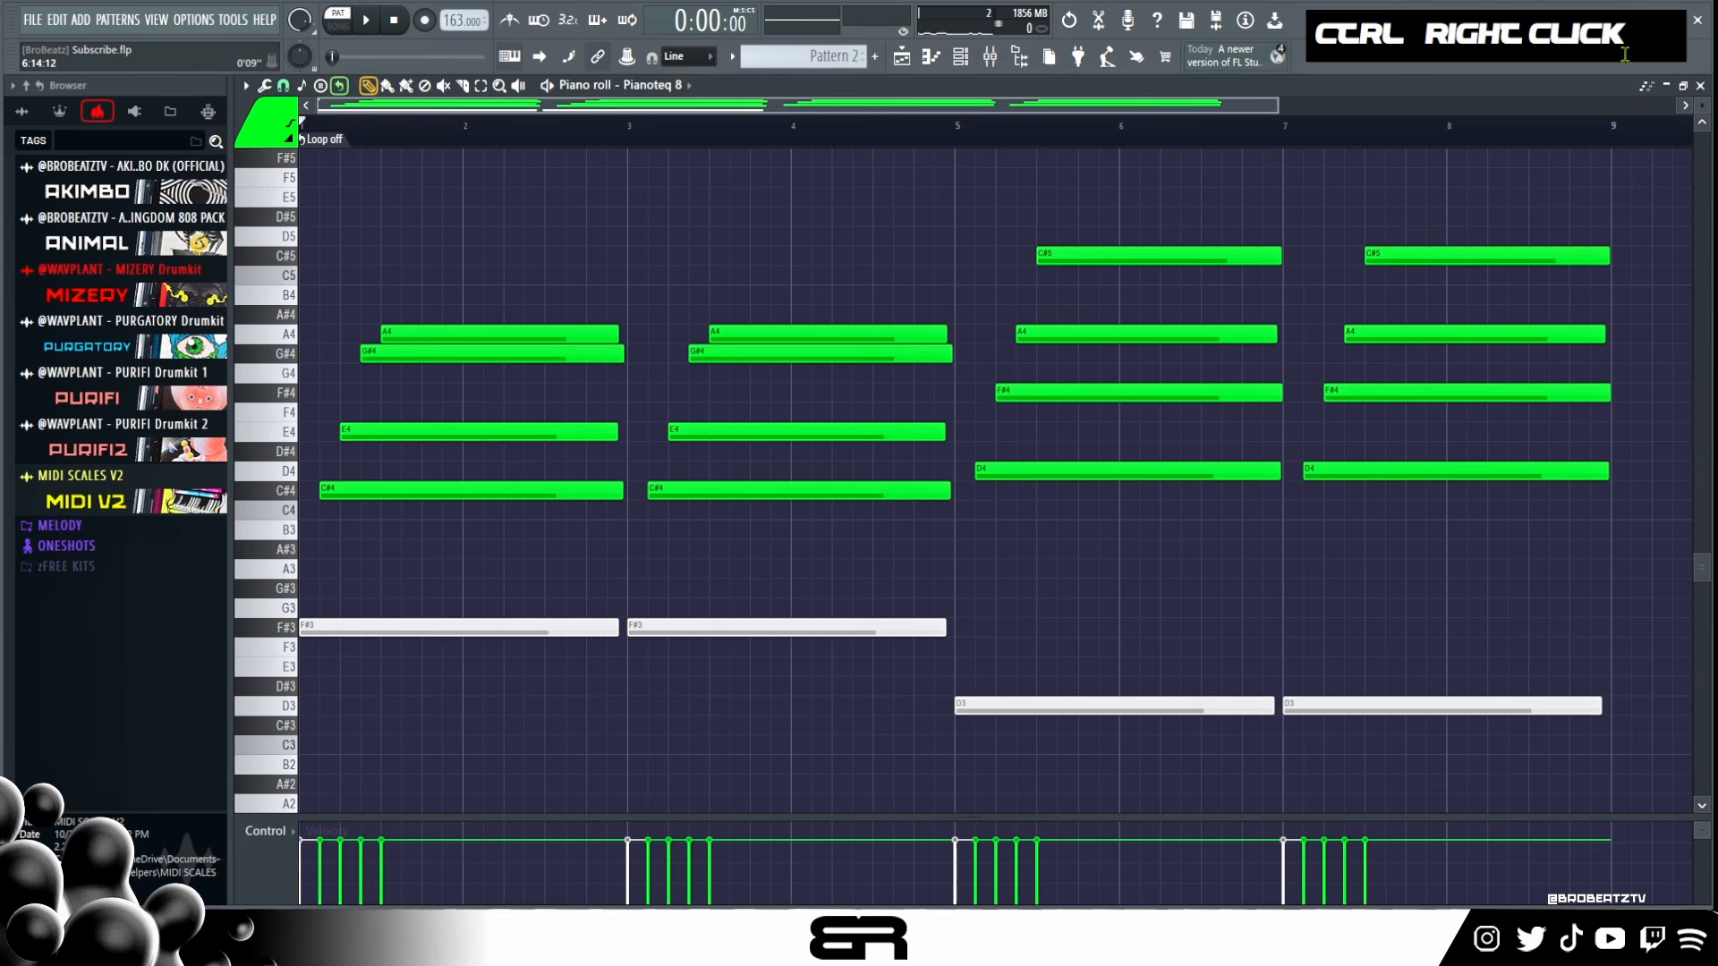
scroll(1419, 528, up, 2)
key(space)
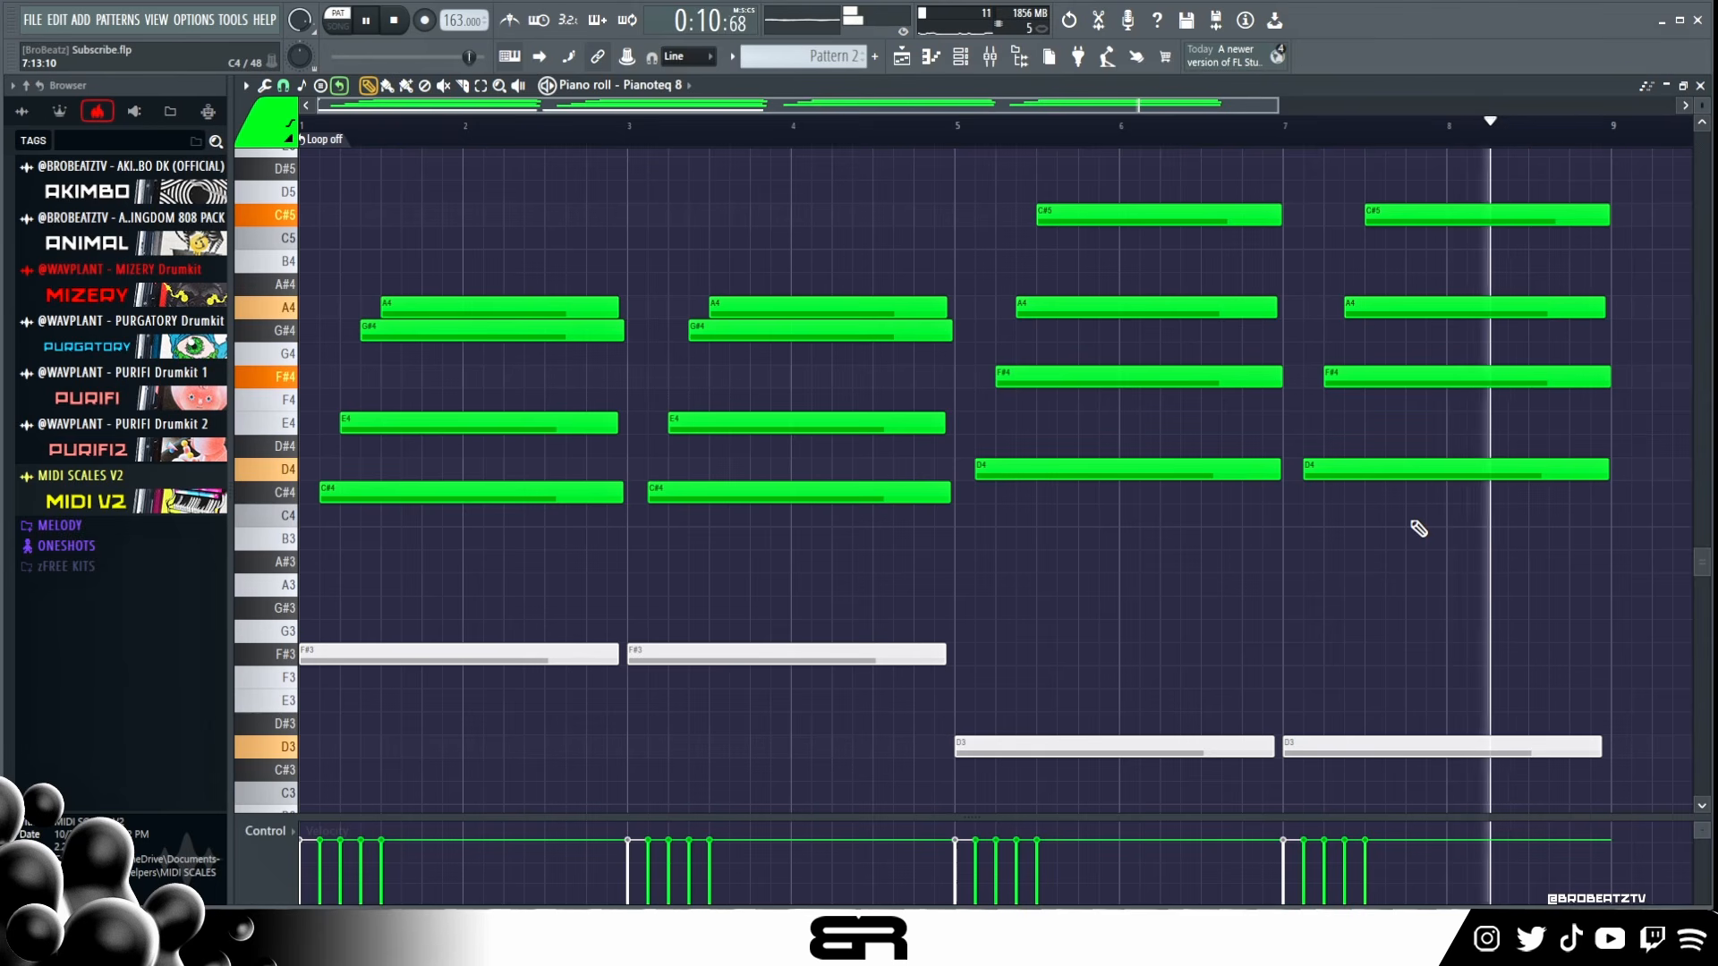
key(space)
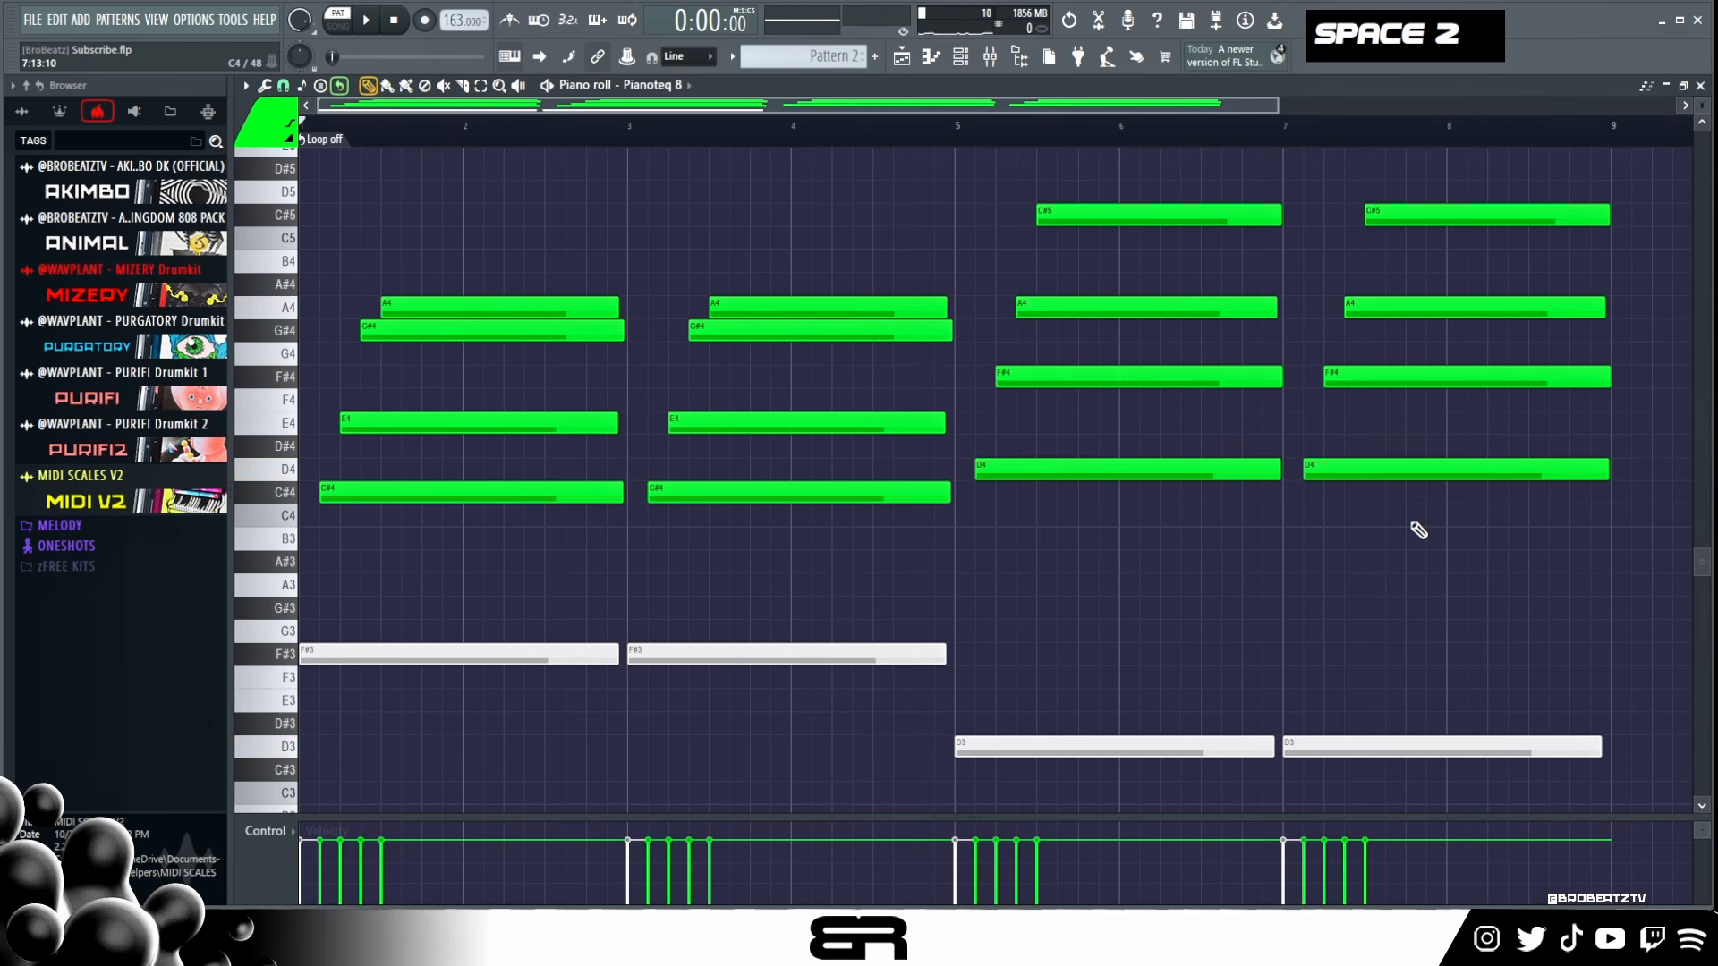
scroll(979, 267, up, 3)
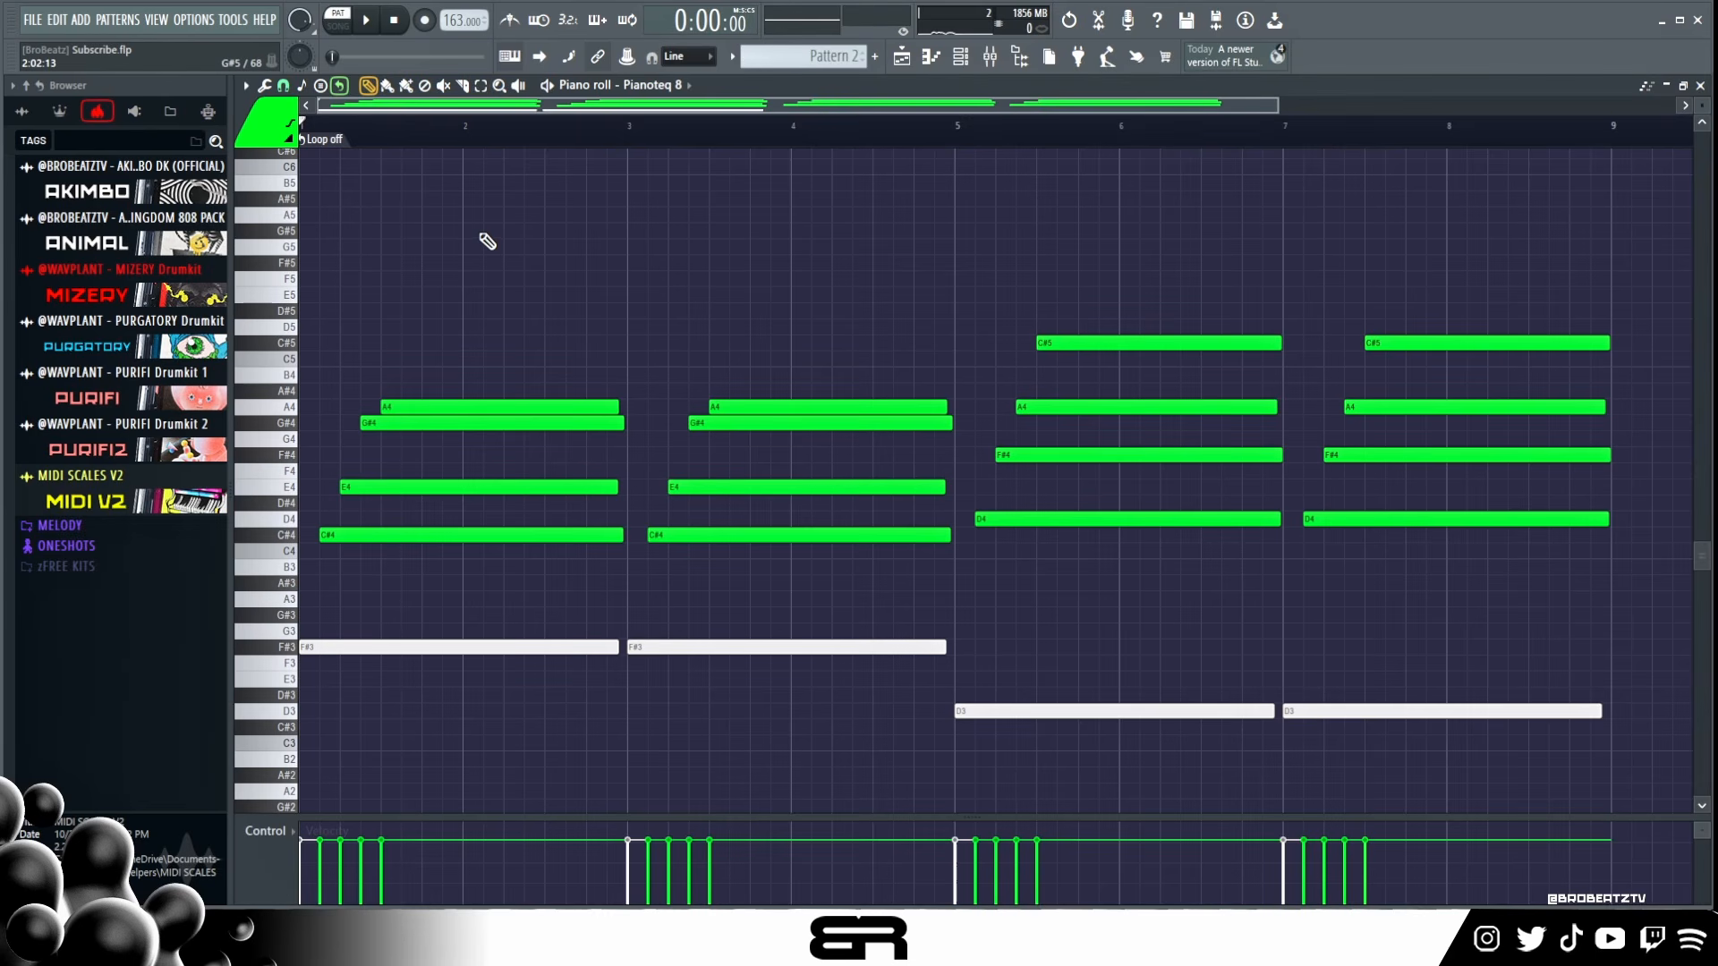
click(327, 294)
click(491, 294)
click(532, 310)
click(553, 327)
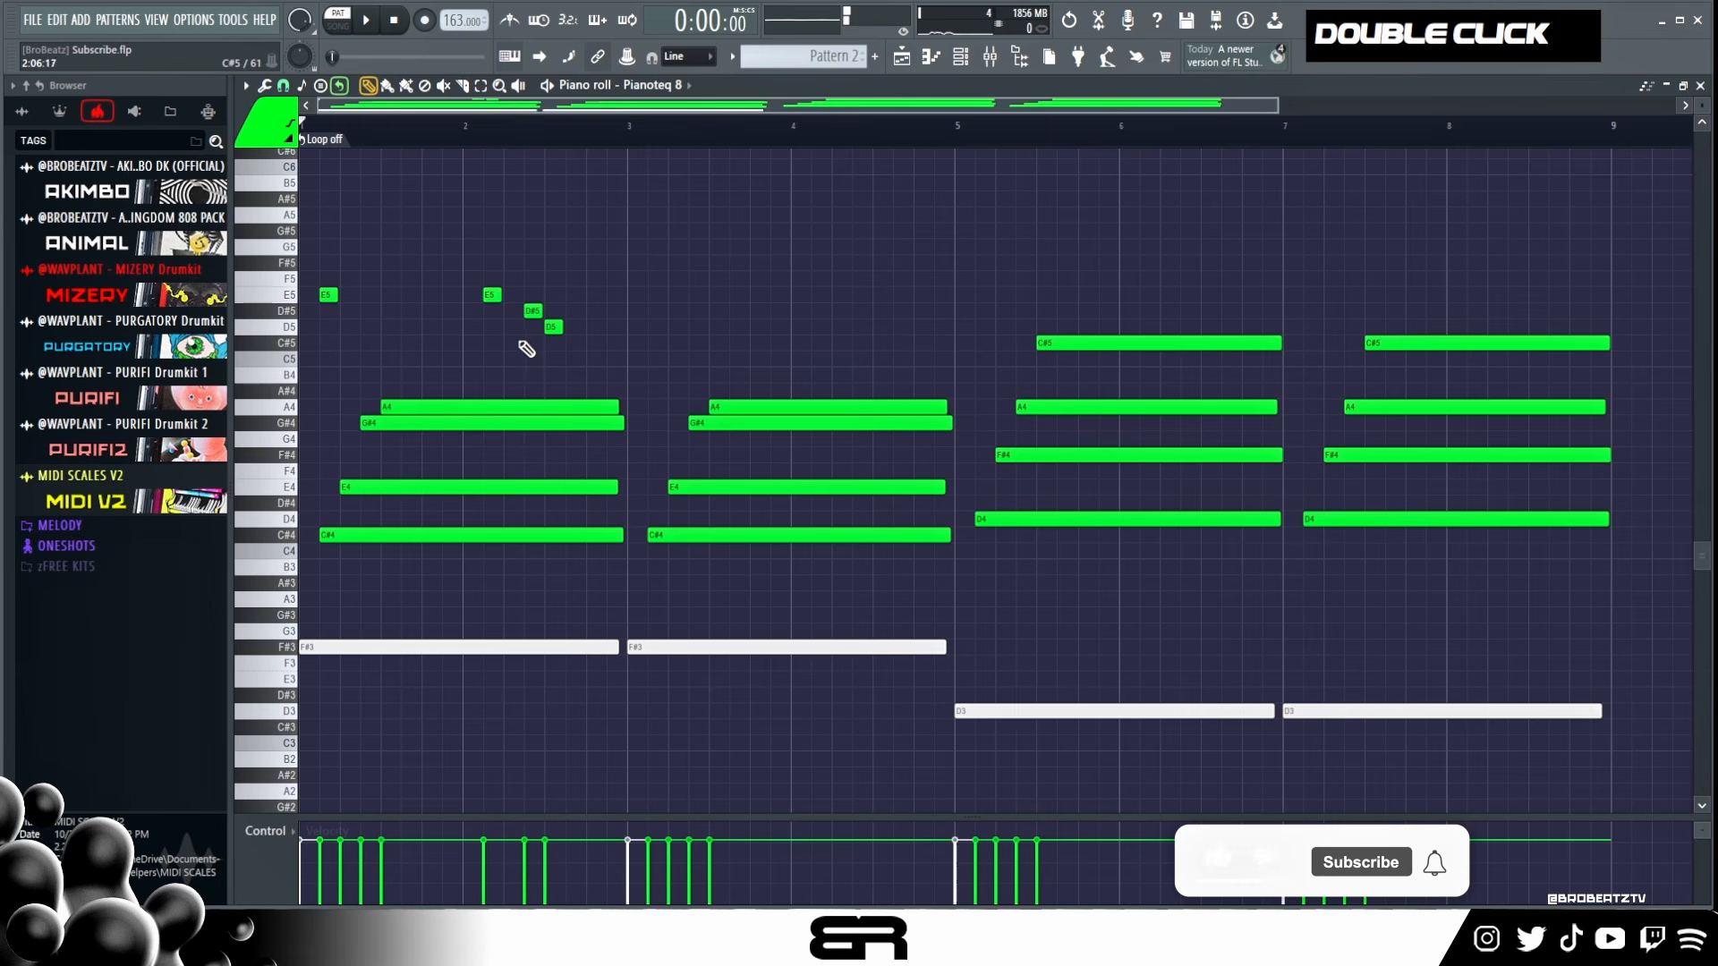
right_click(556, 330)
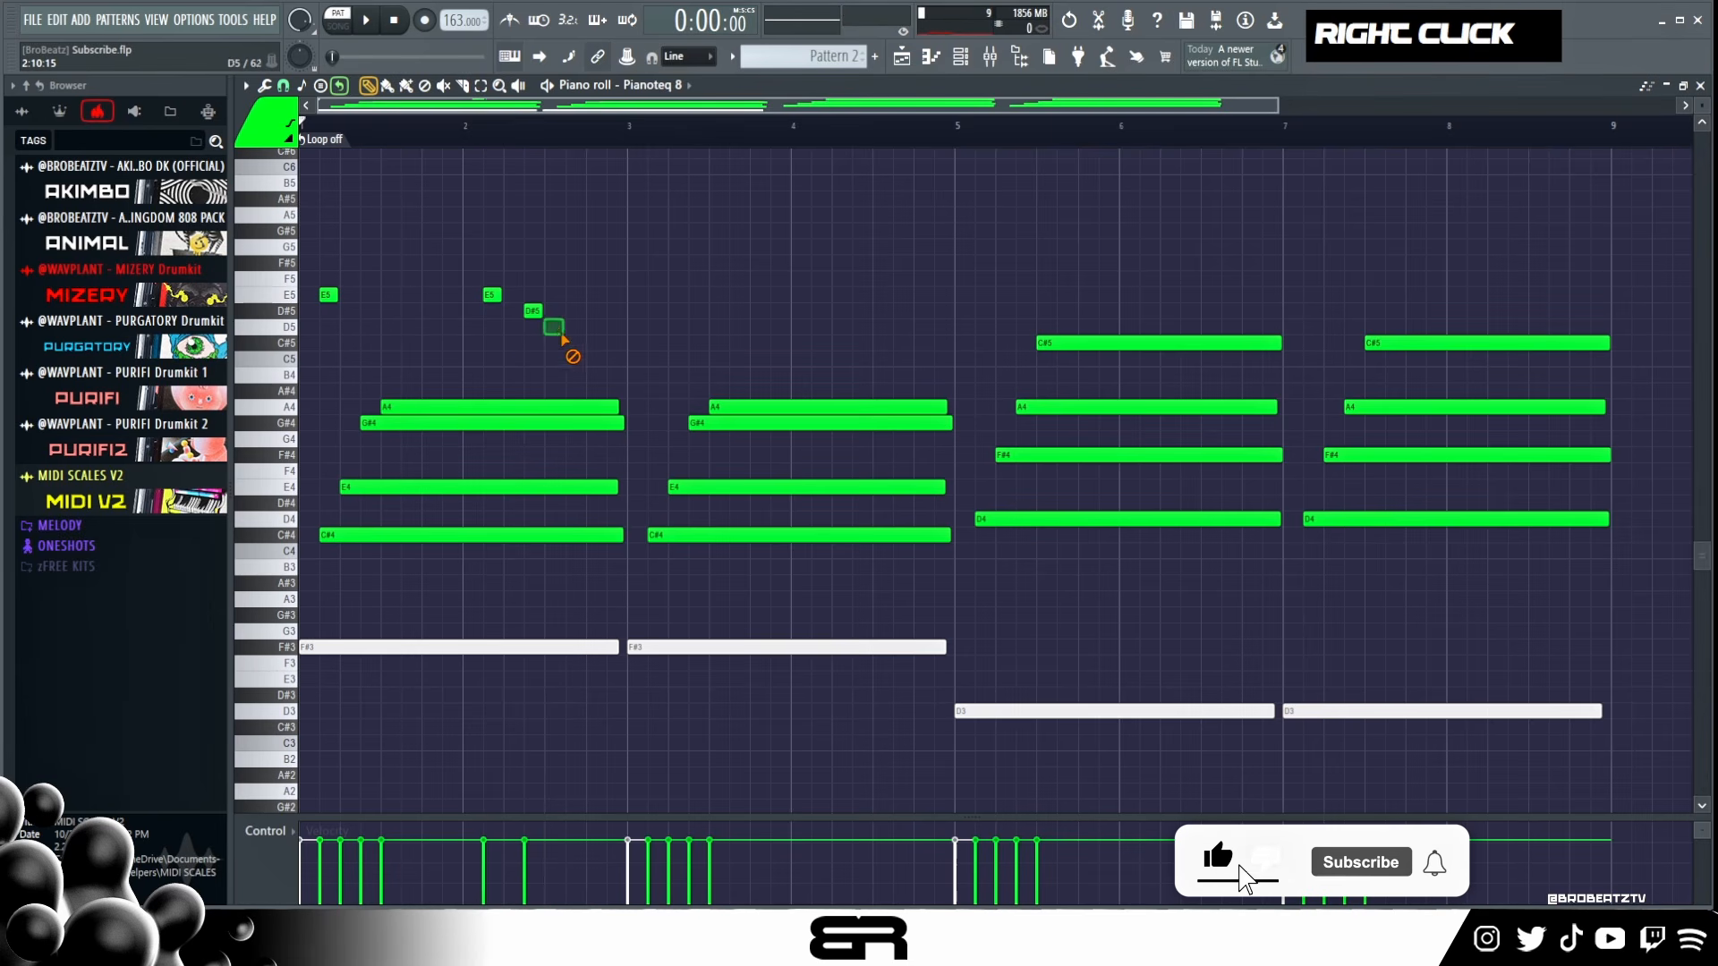
right_click(340, 295)
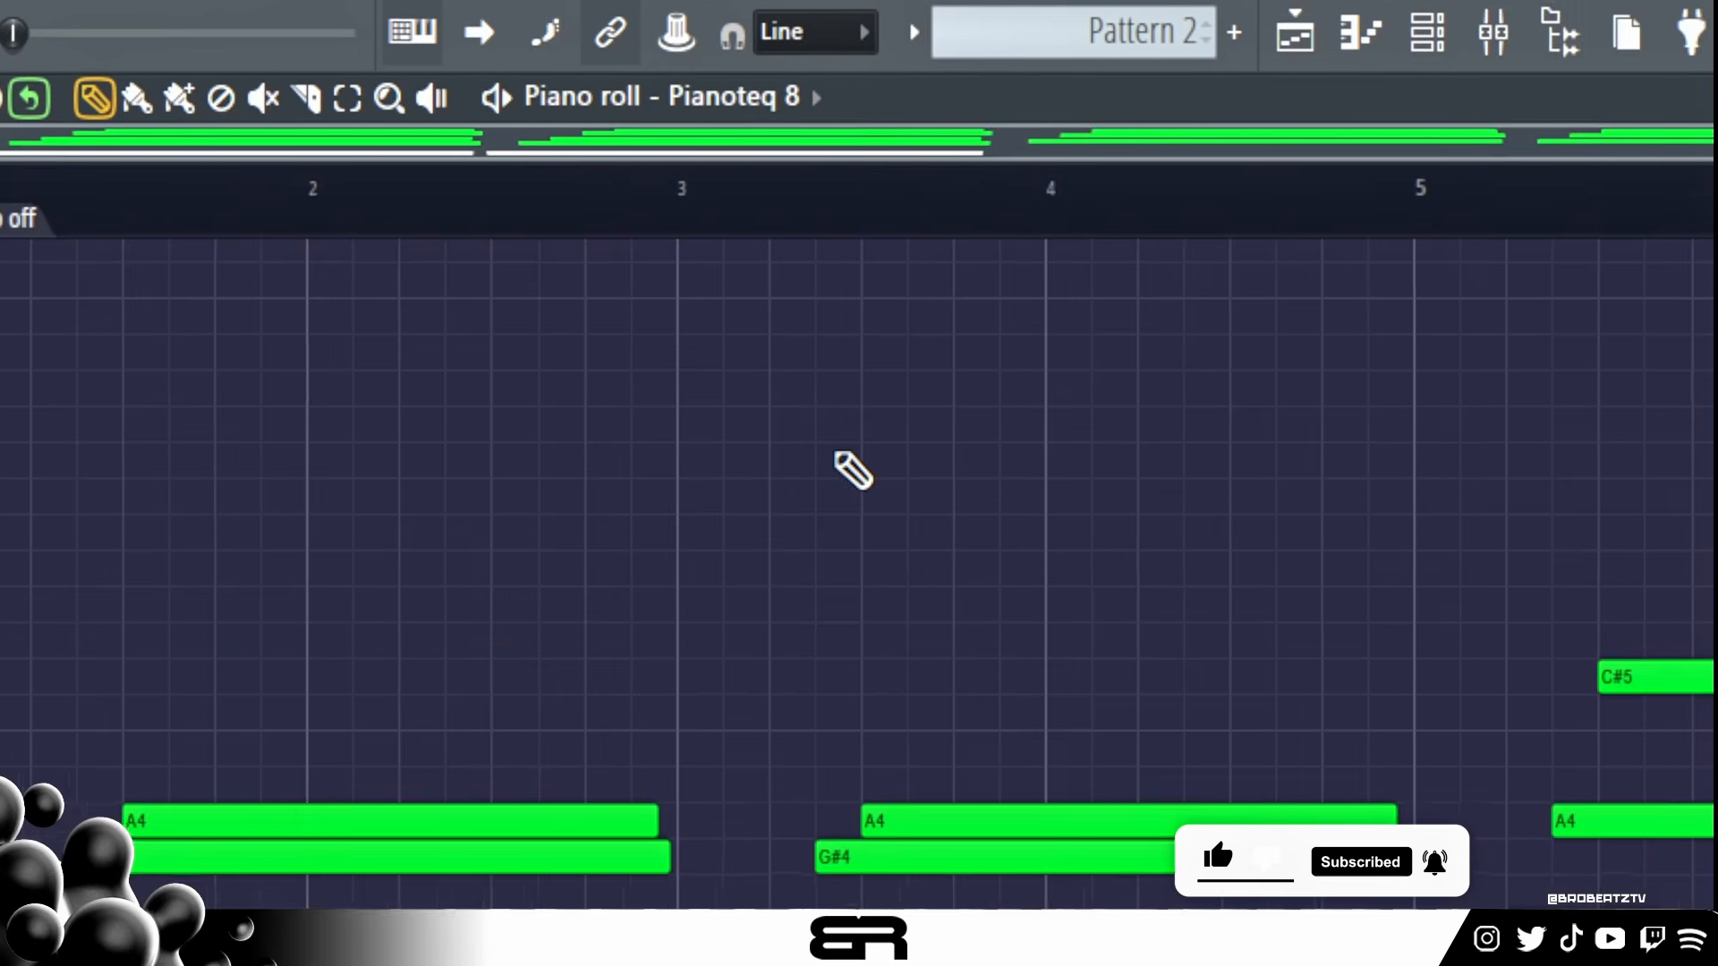
scroll(365, 180, up, 4)
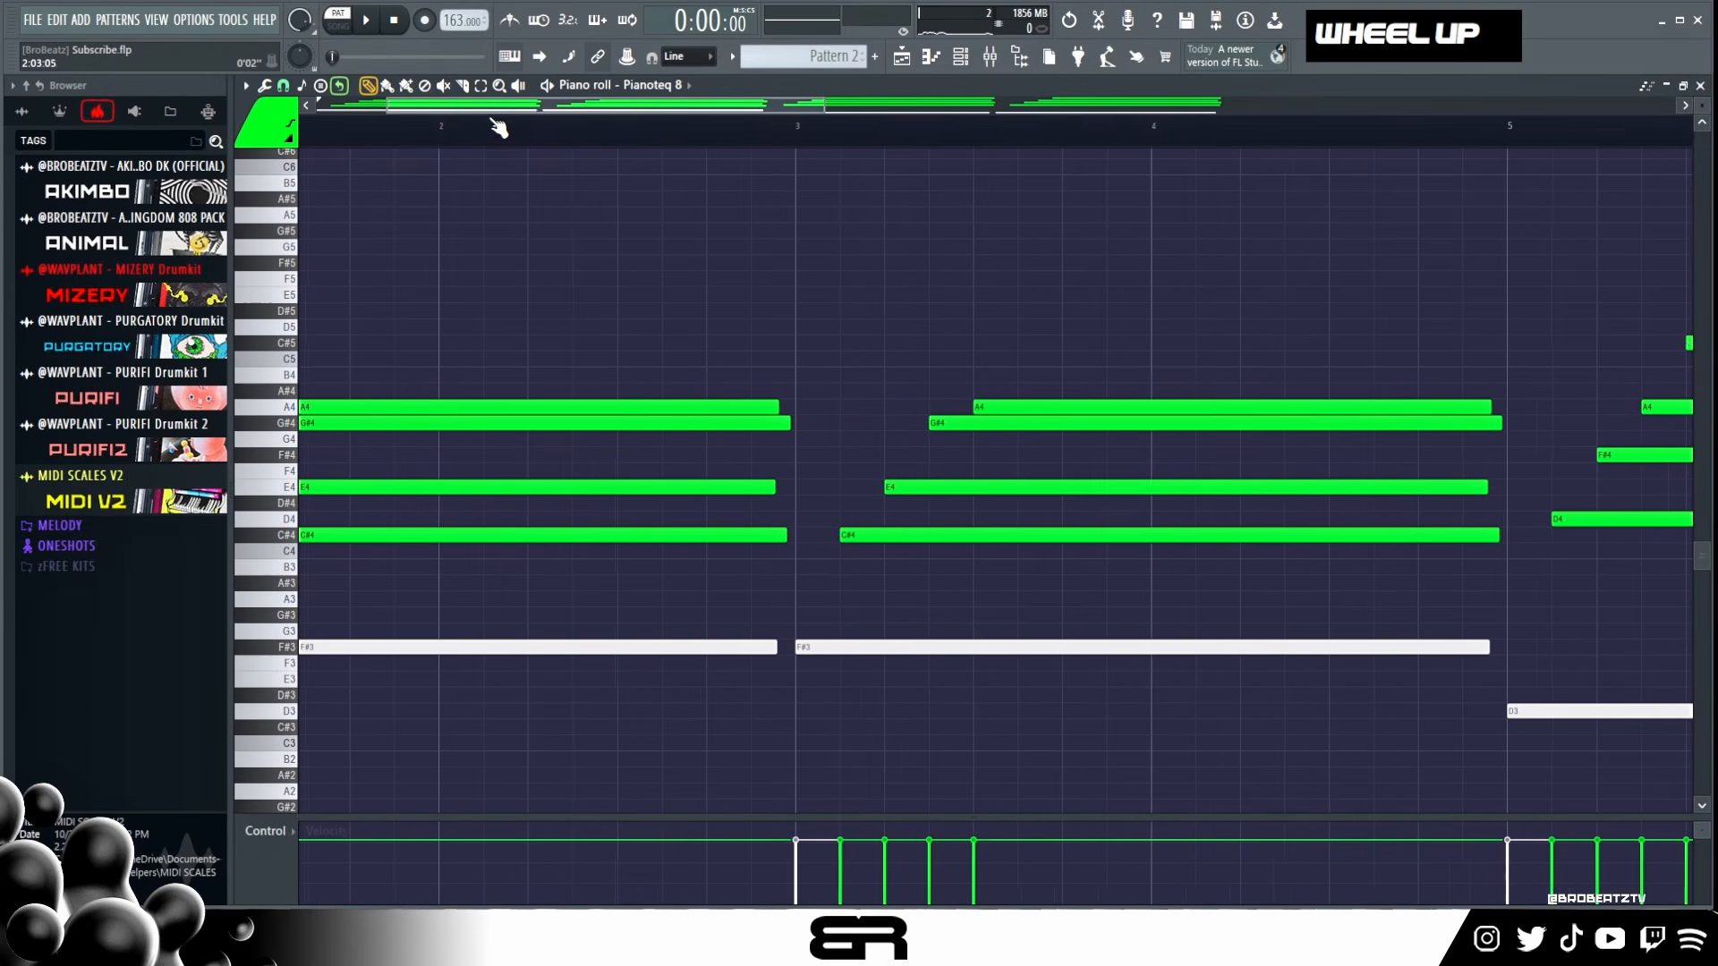
scroll(447, 171, left, 2)
scroll(1701, 112, up, 3)
scroll(1083, 362, up, 5)
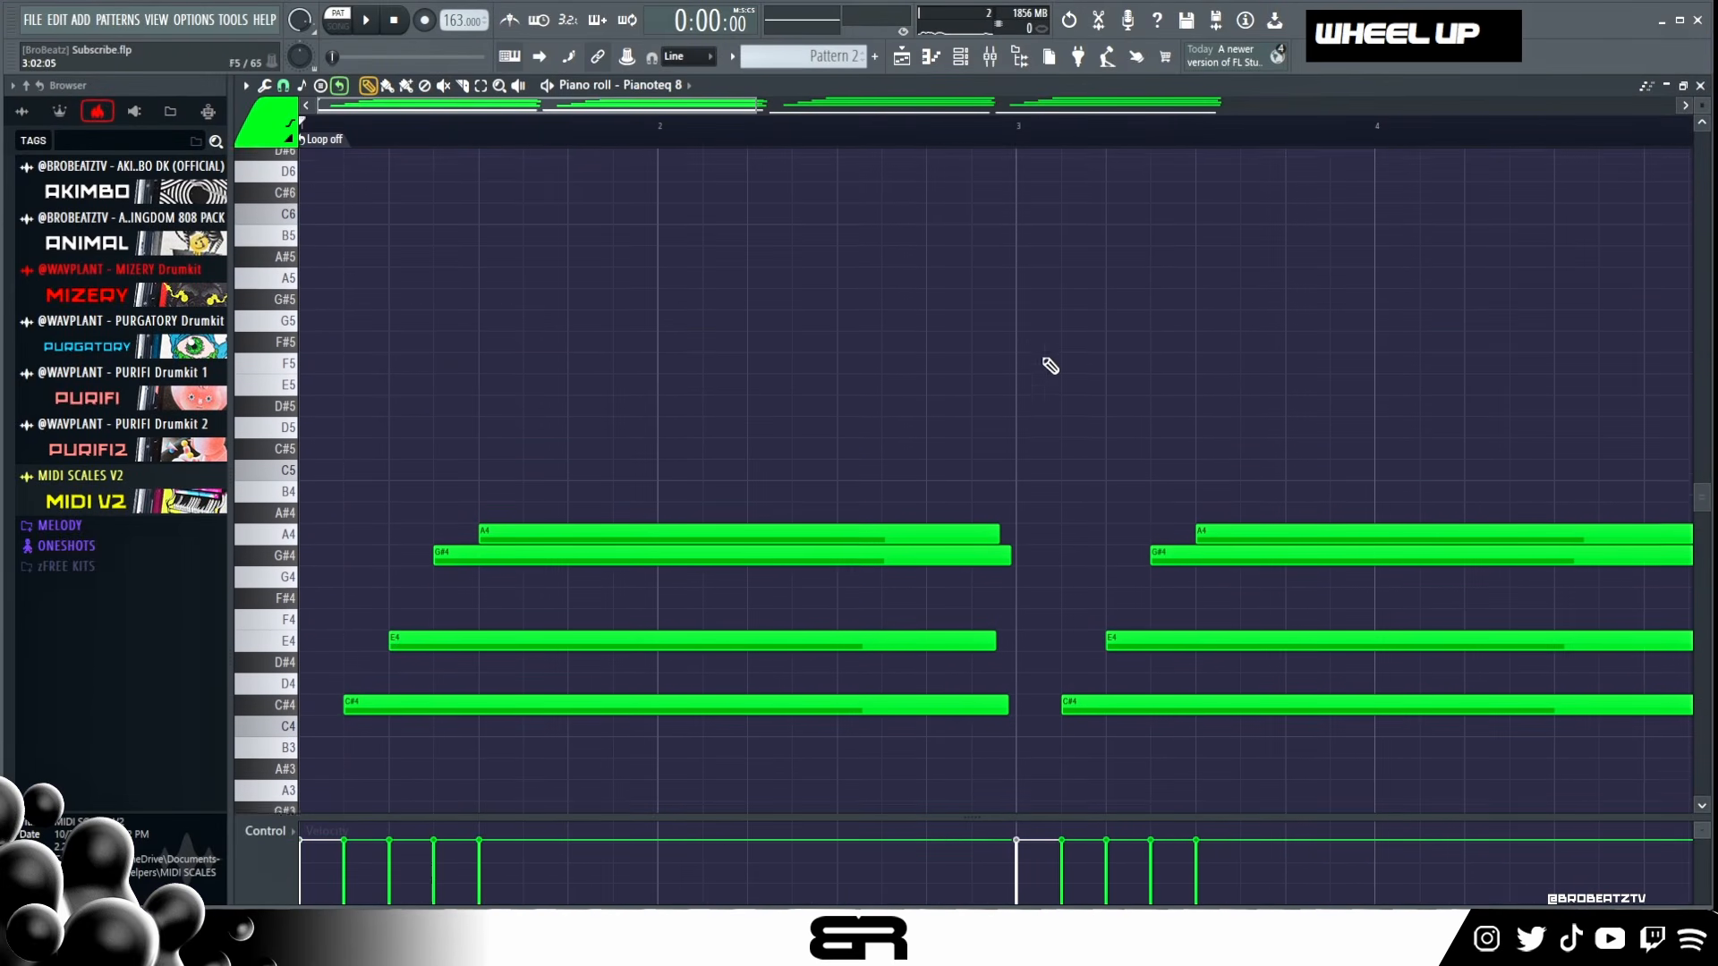
click(665, 384)
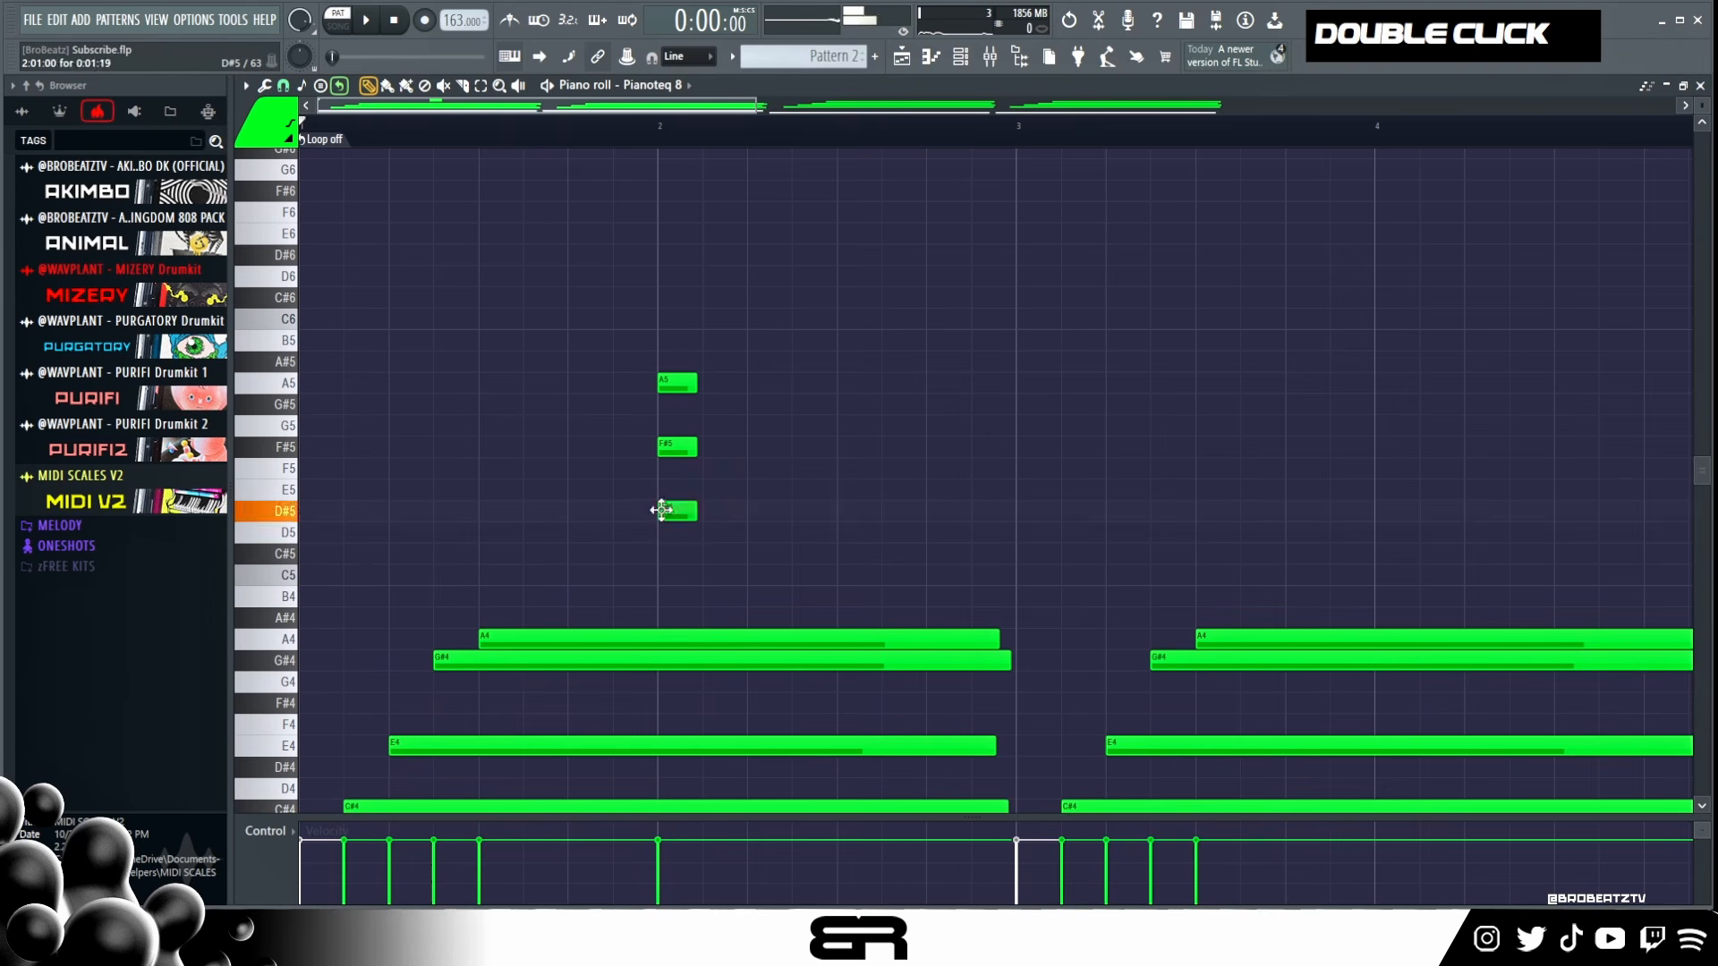
click(280, 141)
click(295, 237)
alt+click(582, 298)
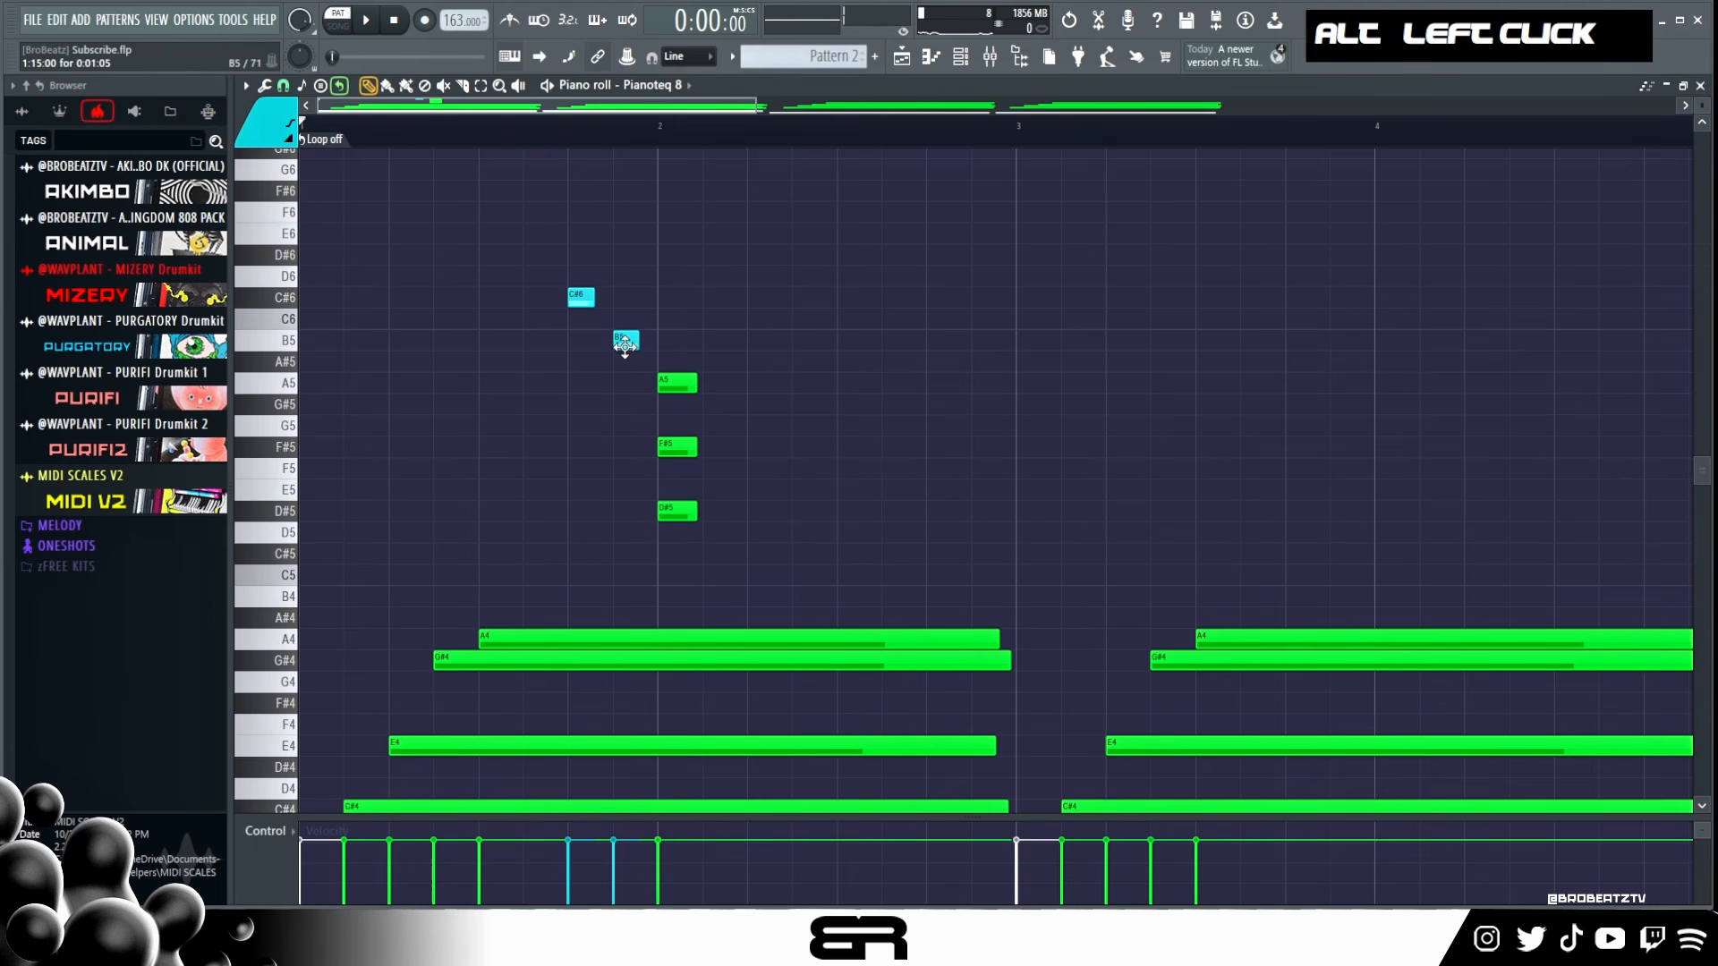
alt+click(712, 426)
alt+click(756, 405)
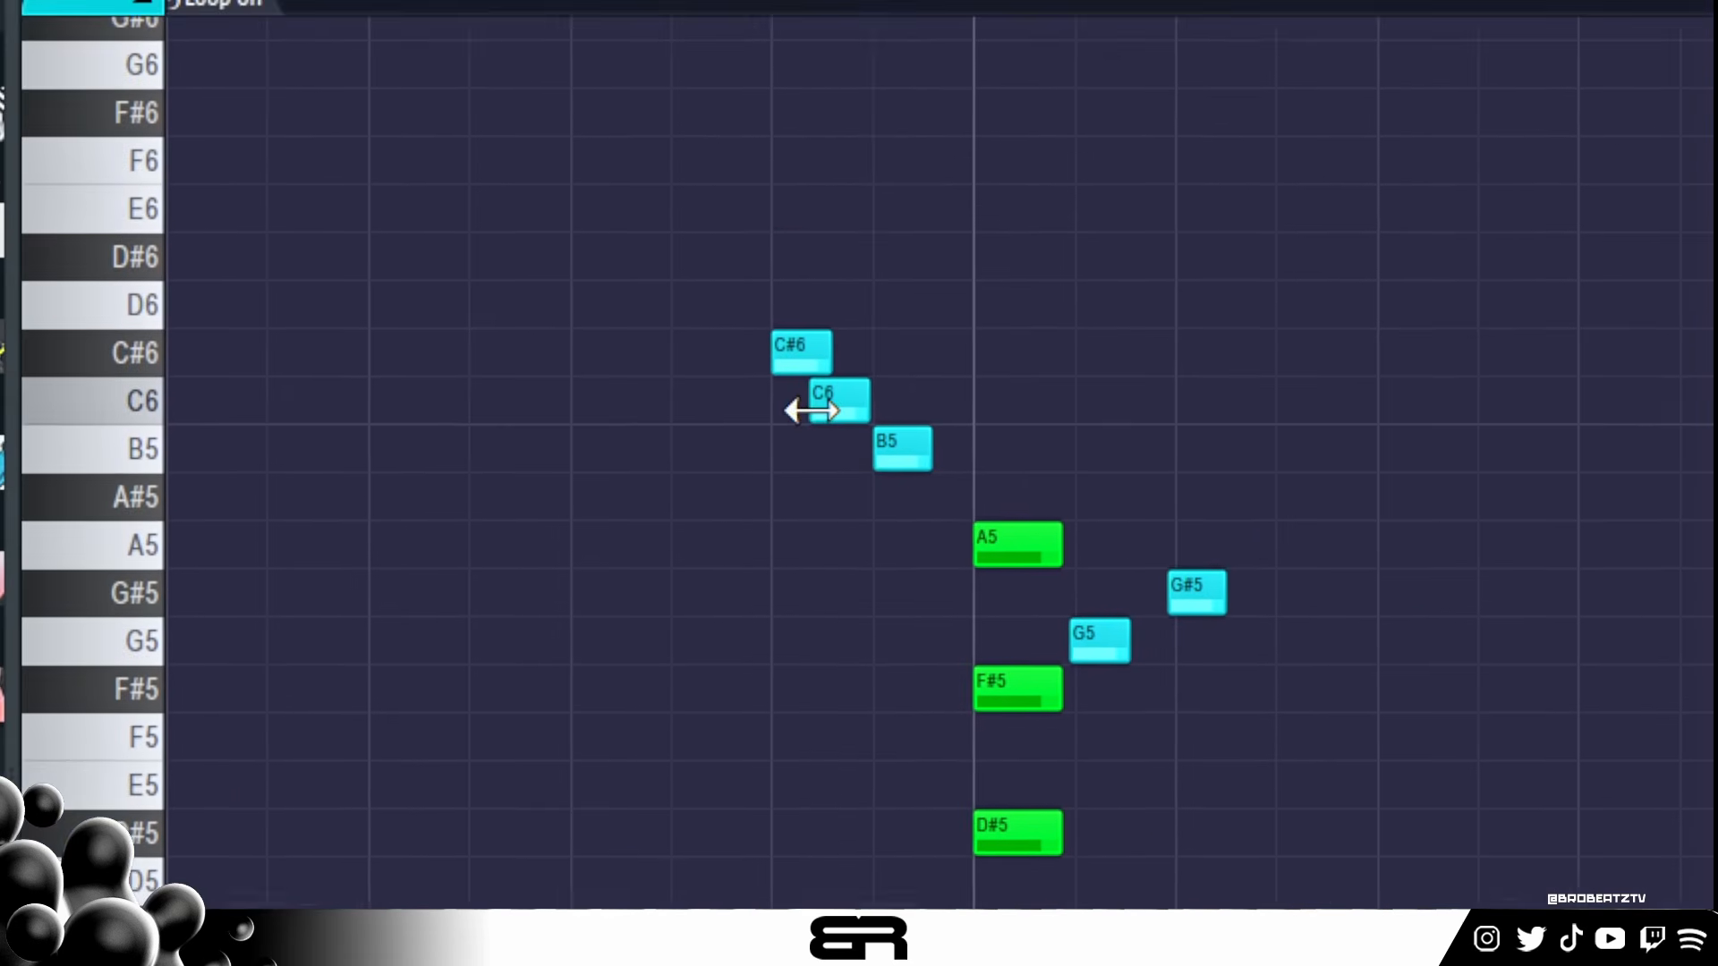
drag(1253, 515, 1042, 613)
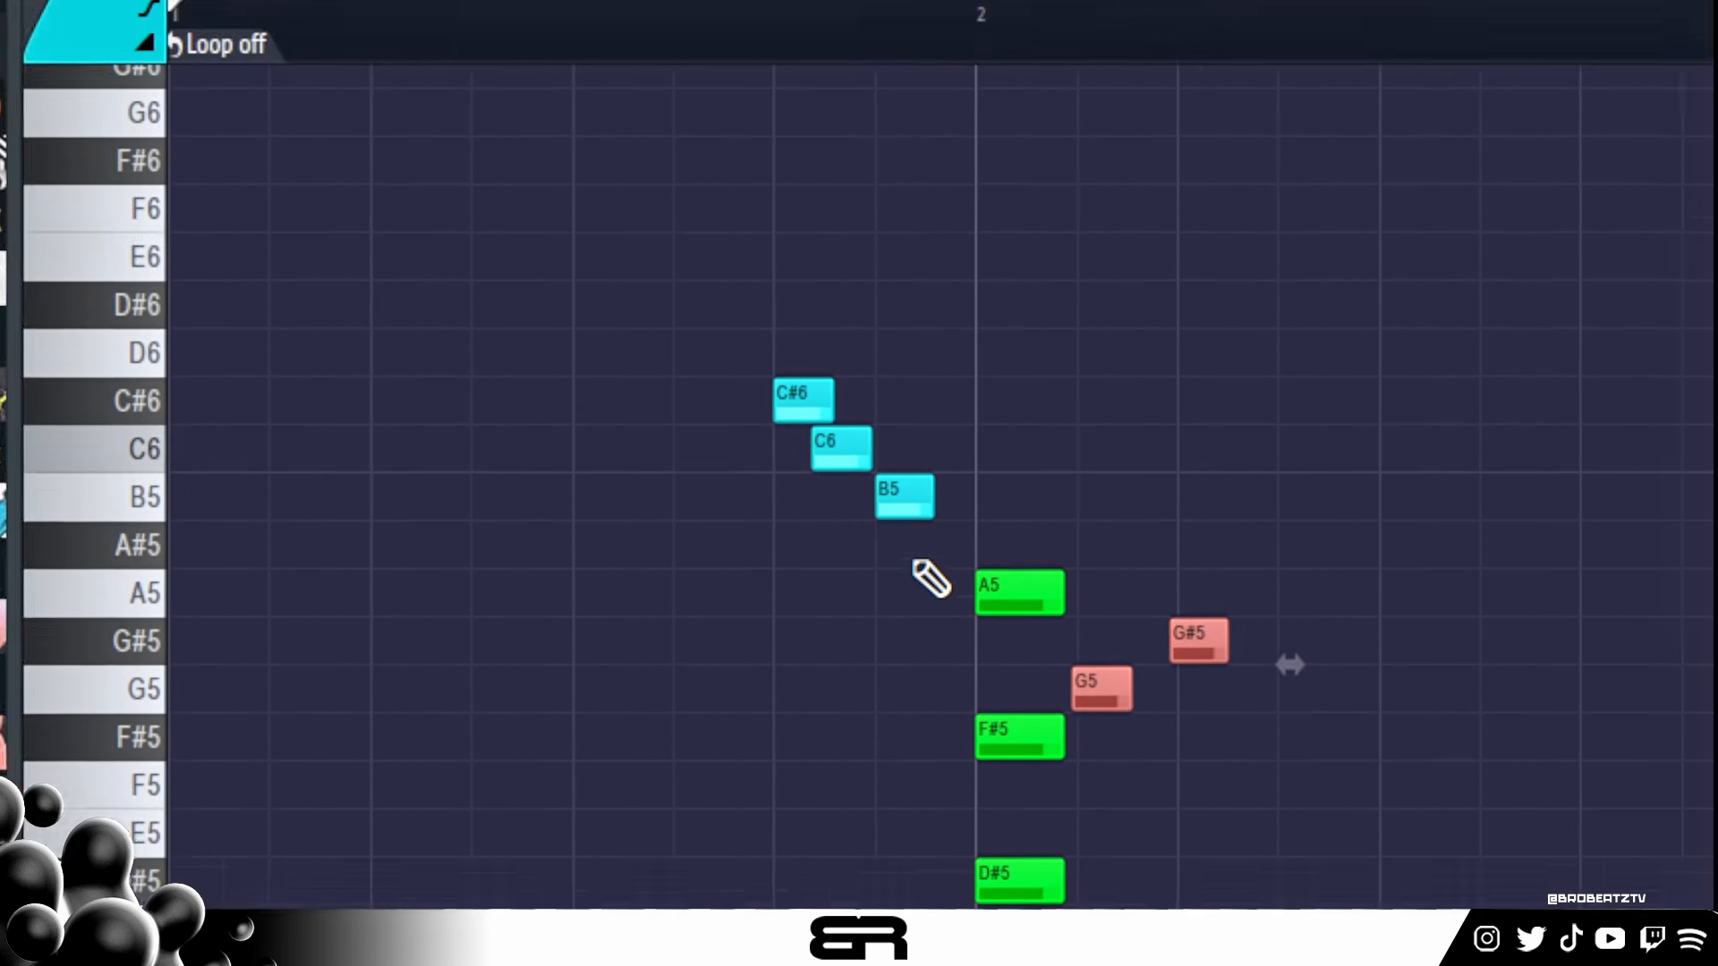
click(871, 450)
click(799, 453)
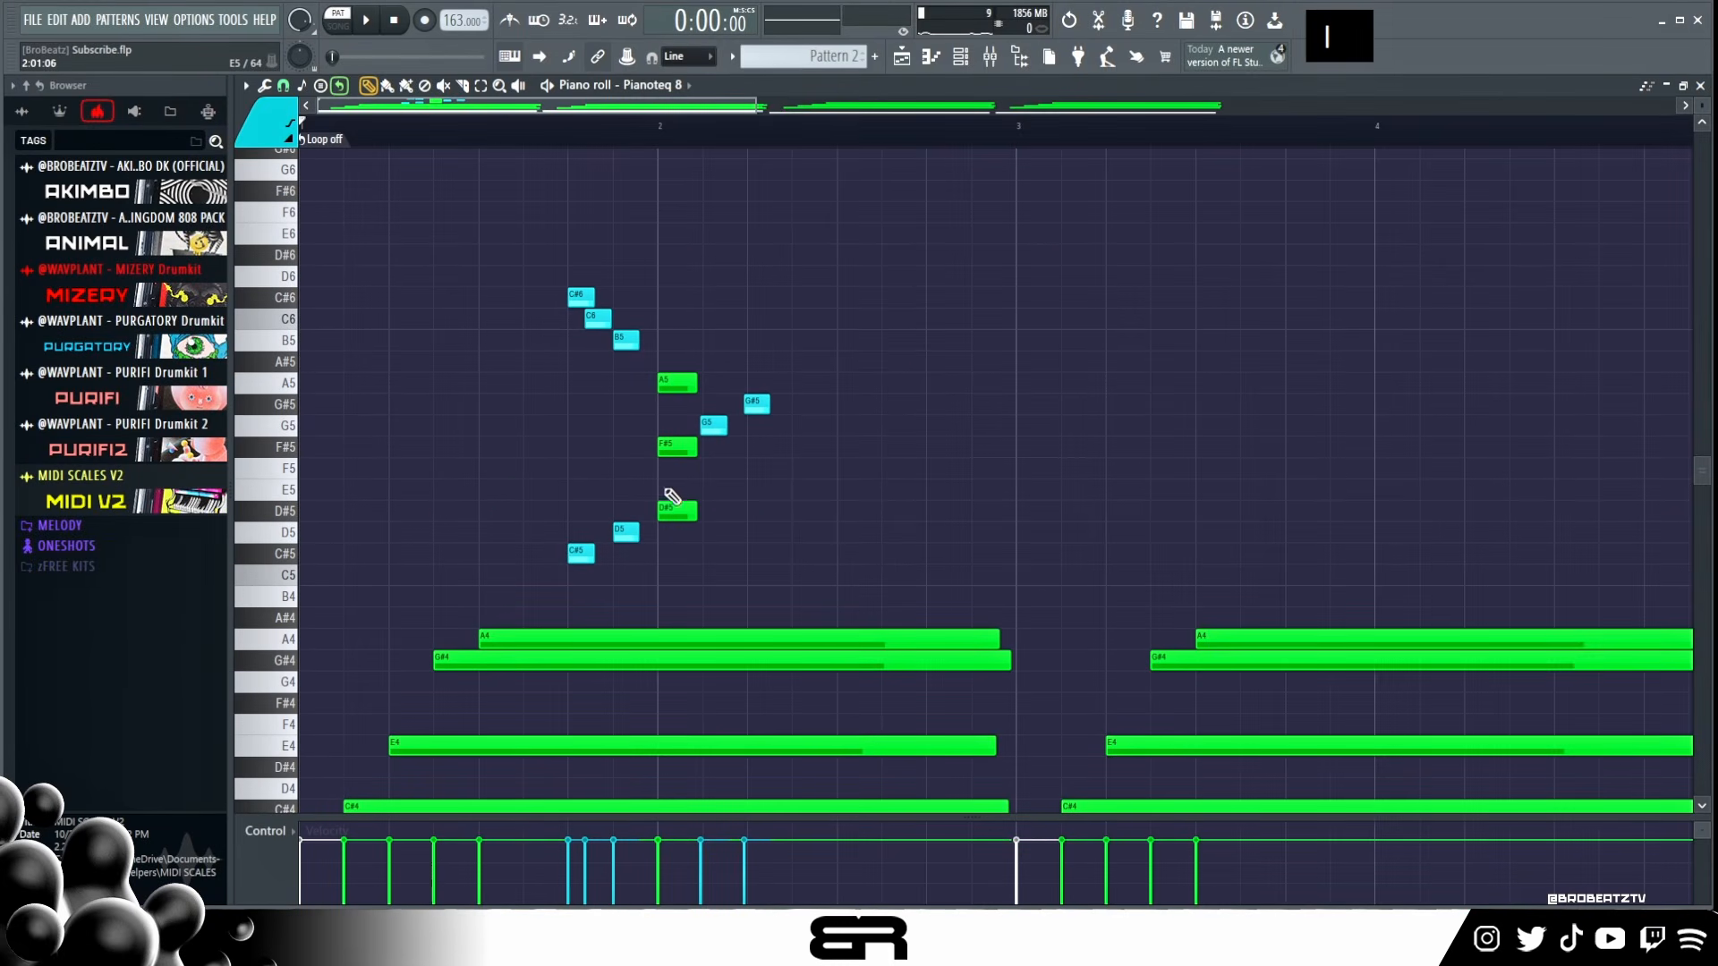
right_click(627, 531)
right_click(582, 552)
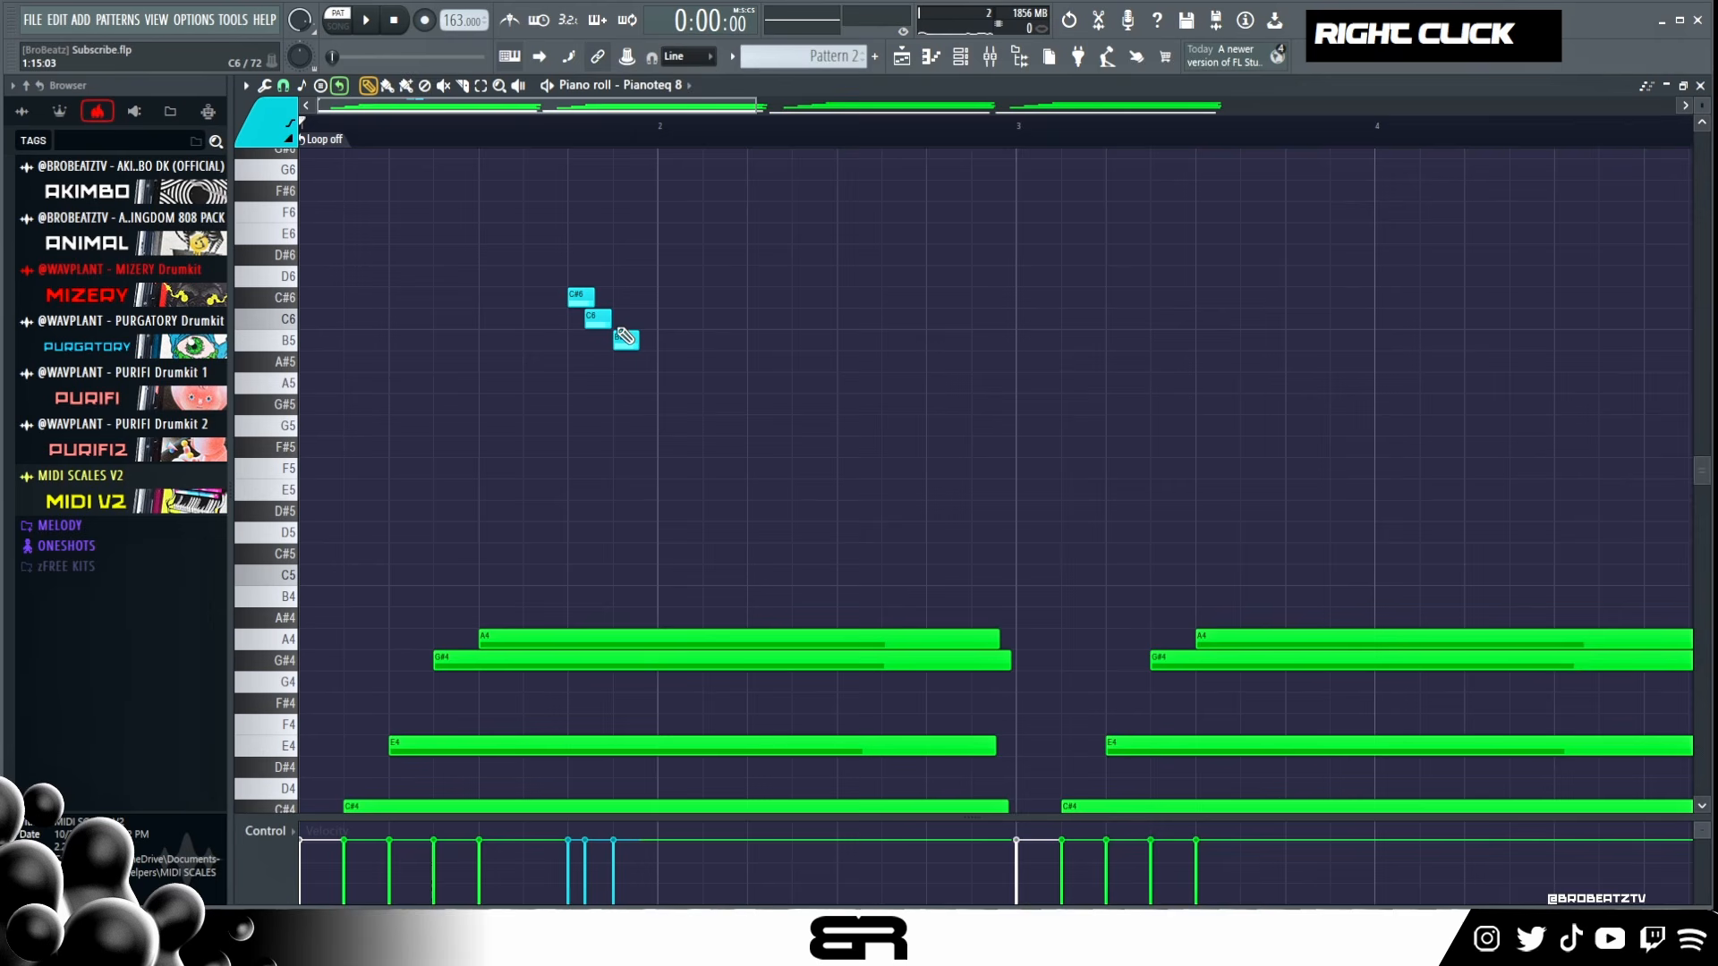
right_click(631, 344)
right_click(599, 319)
right_click(579, 302)
Step: Set the color for new notes to yellow, color 2
scroll(537, 381, down, 1)
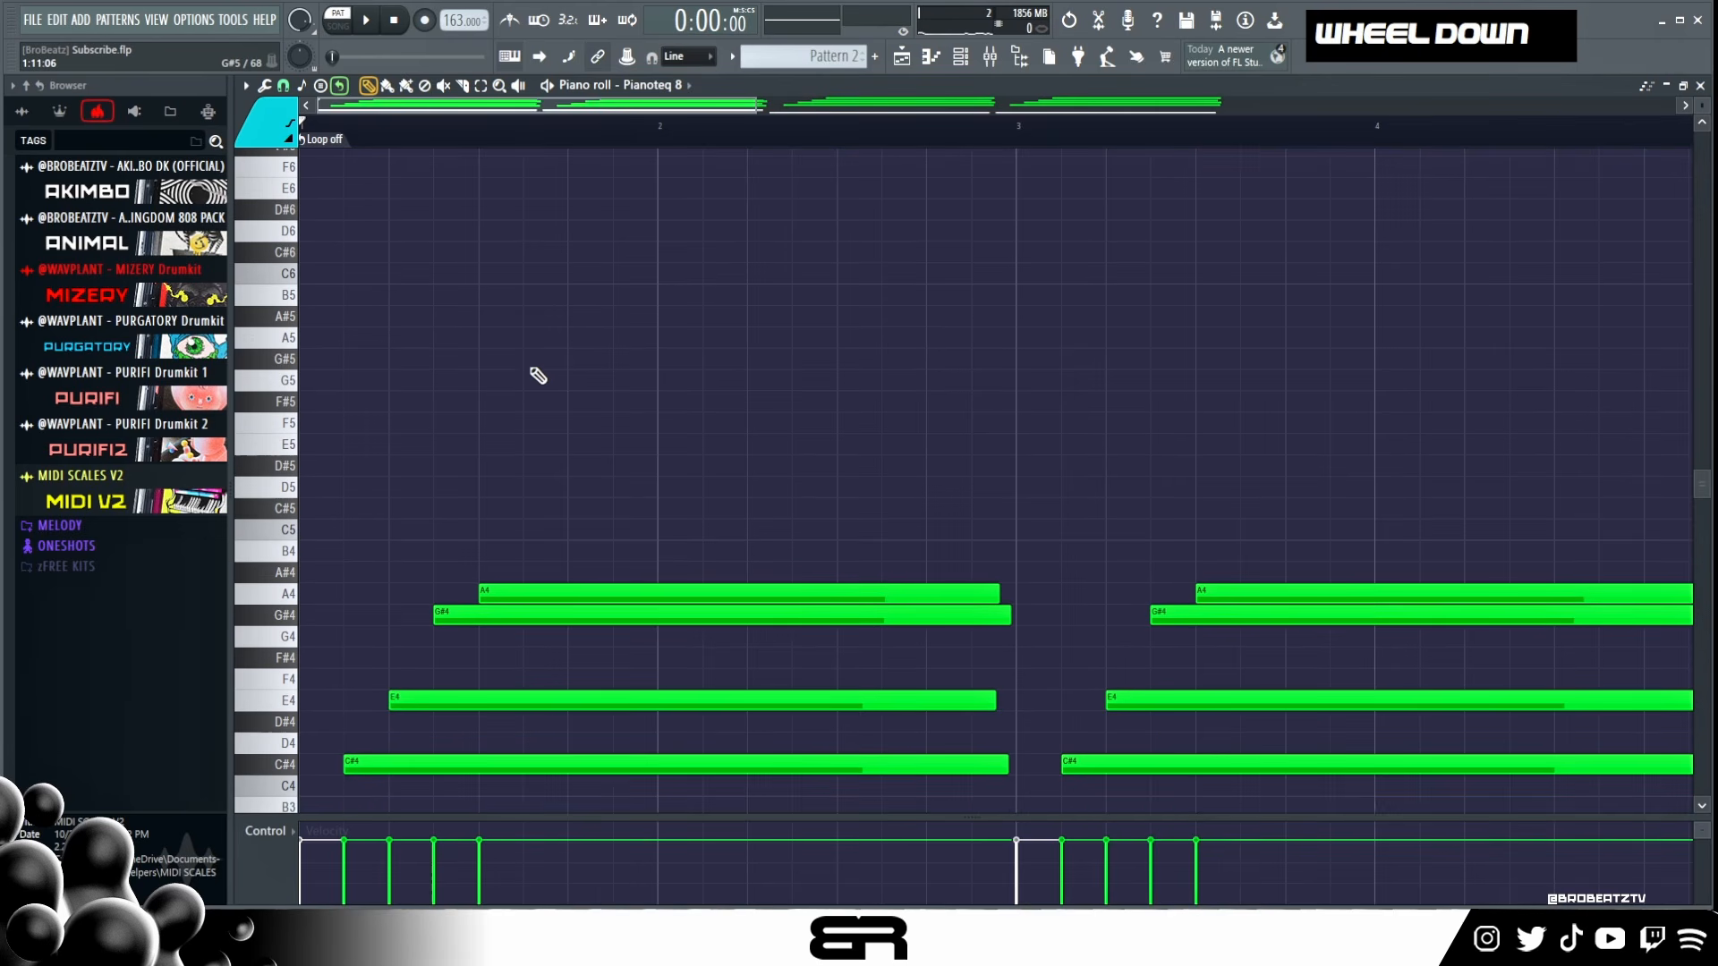
scroll(547, 370, down, 3)
ctrl+right_click(571, 352)
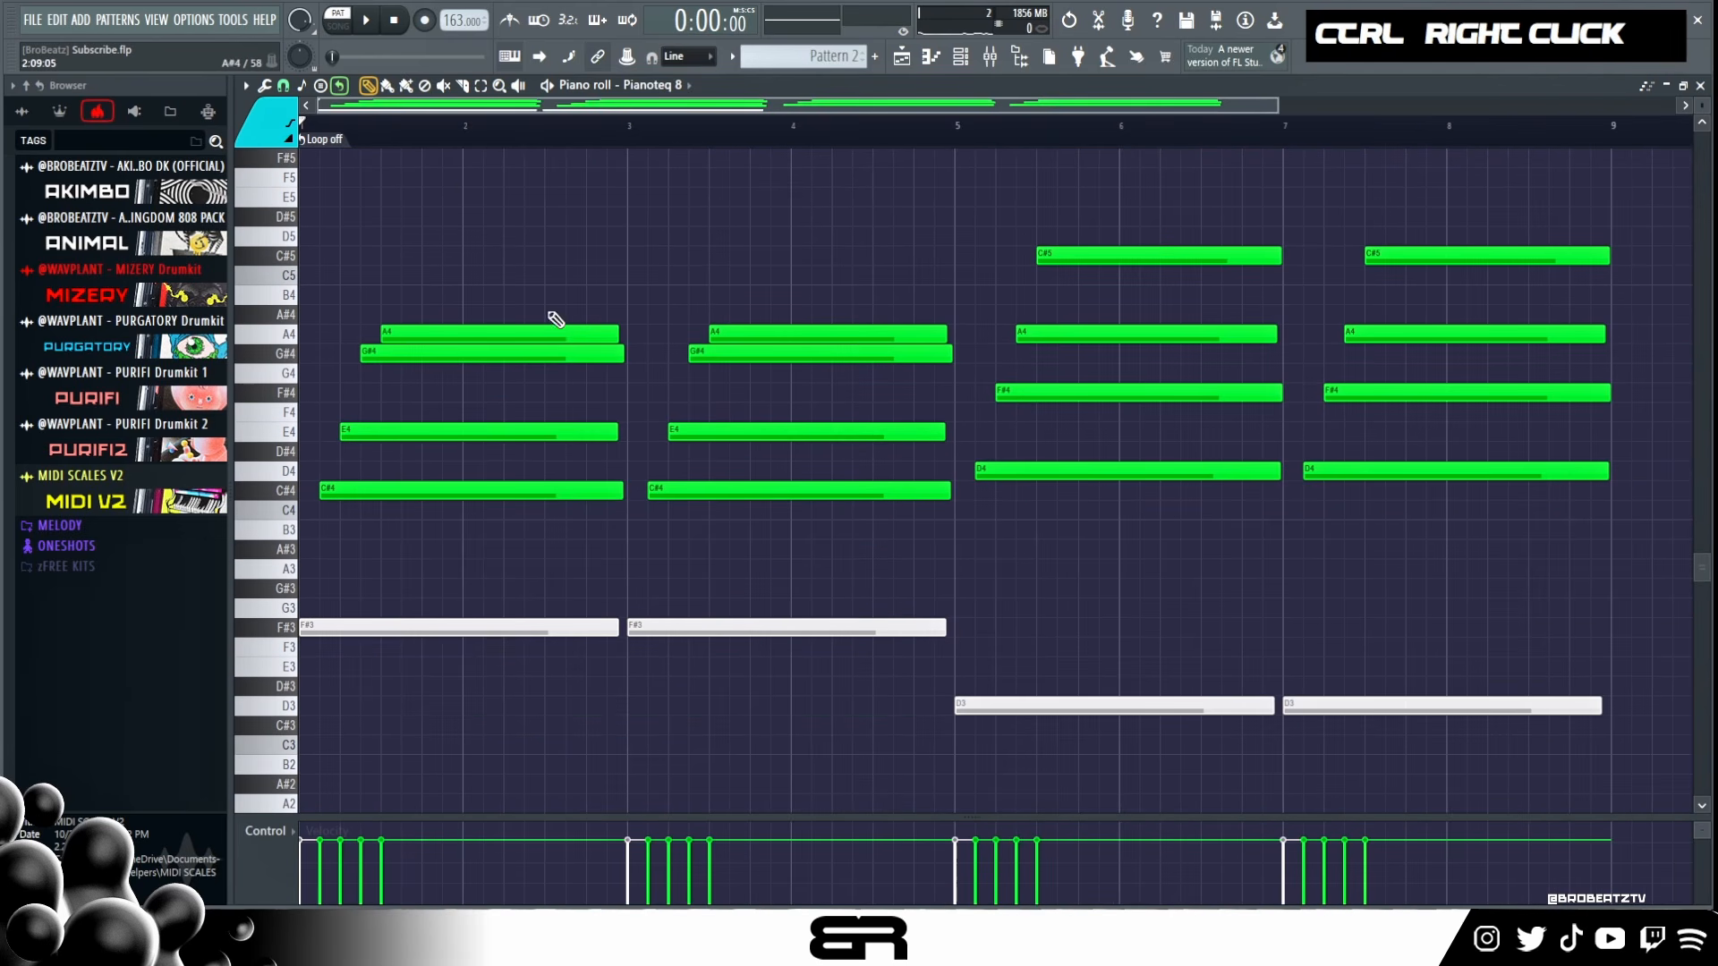
scroll(471, 100, up, 3)
scroll(540, 295, up, 2)
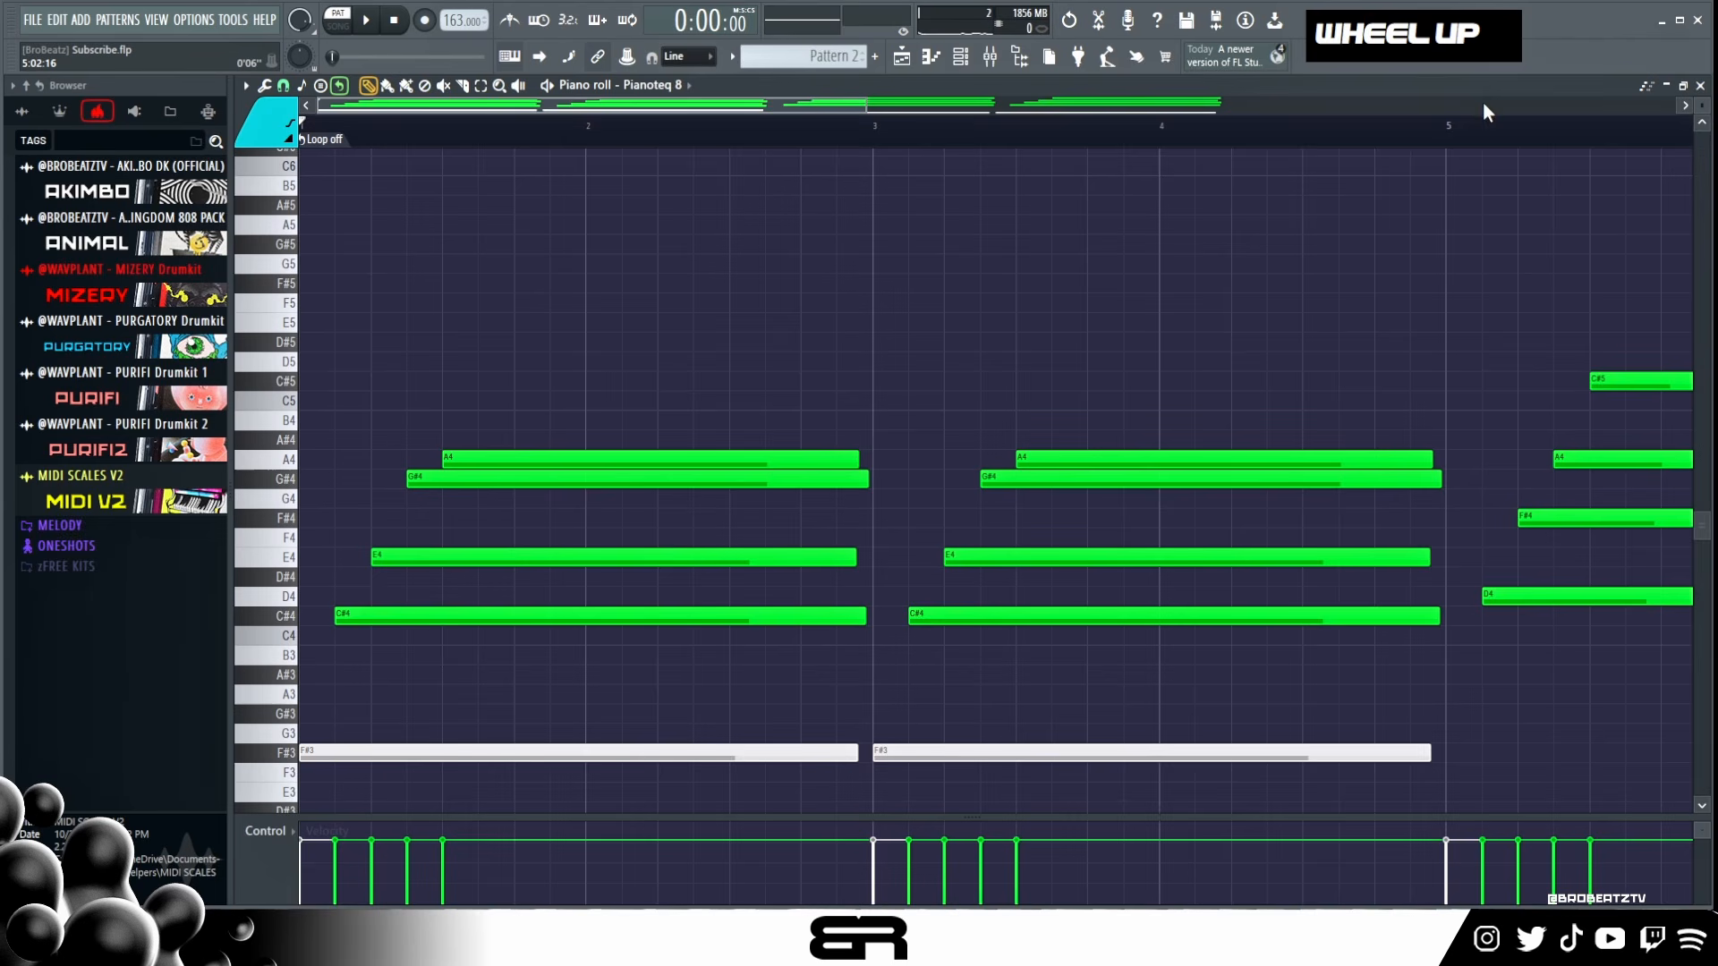
scroll(1698, 105, up, 2)
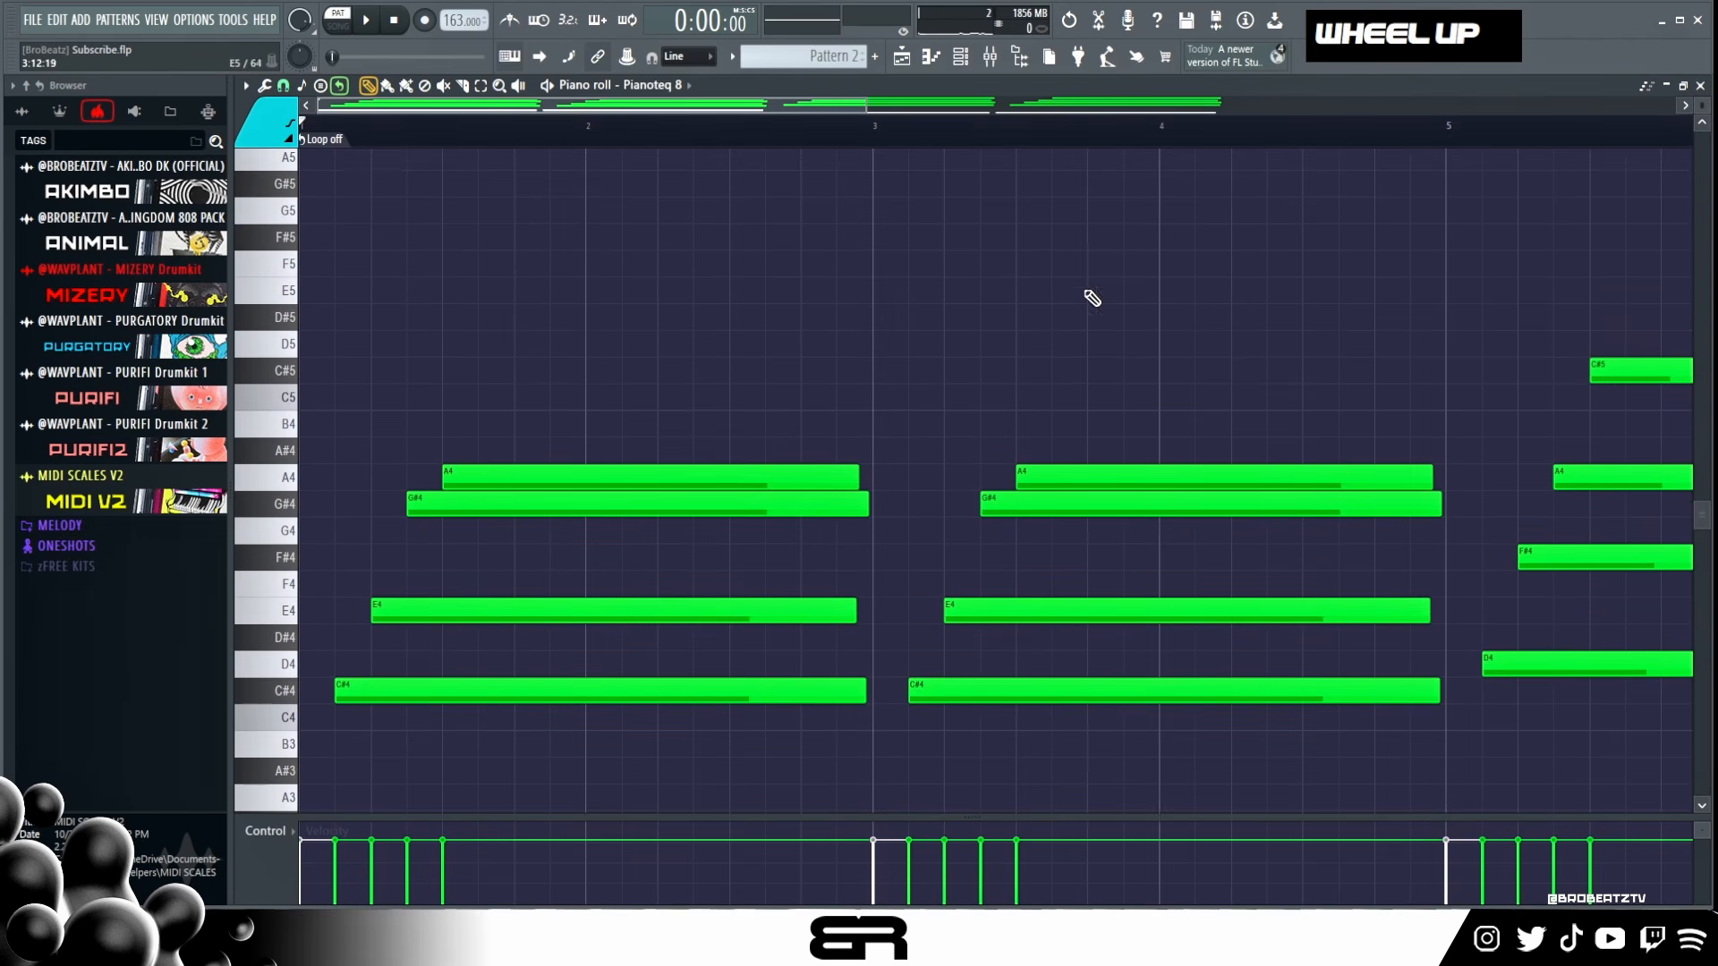
click(259, 141)
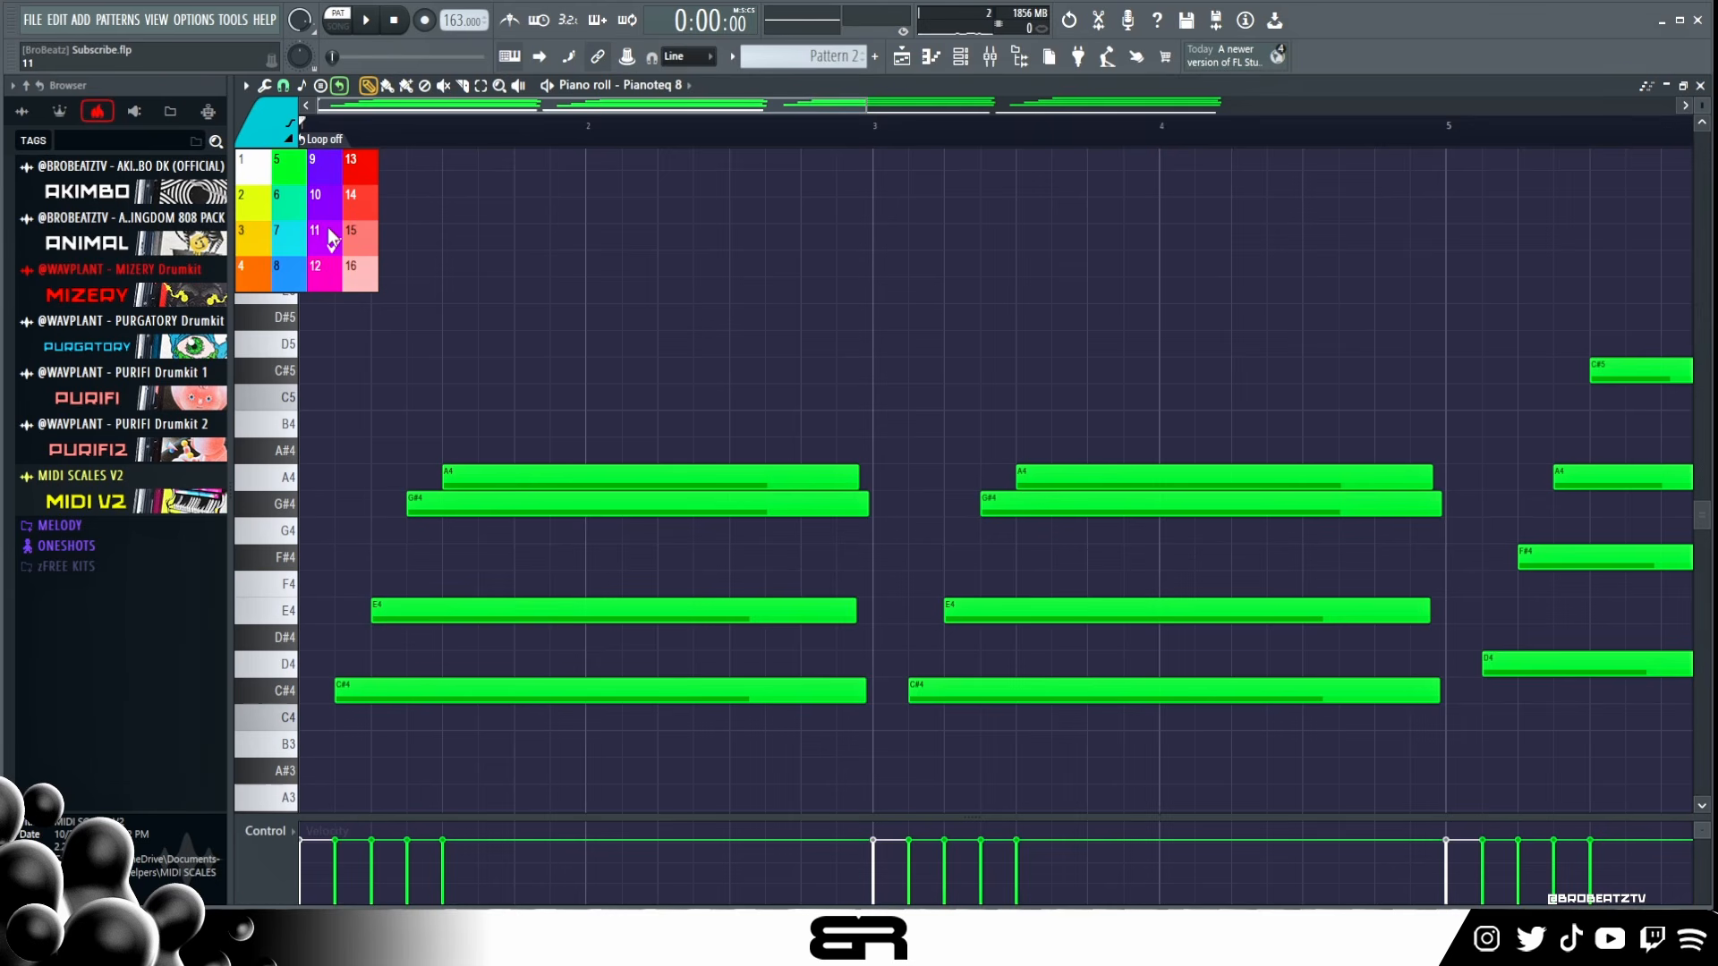
click(255, 214)
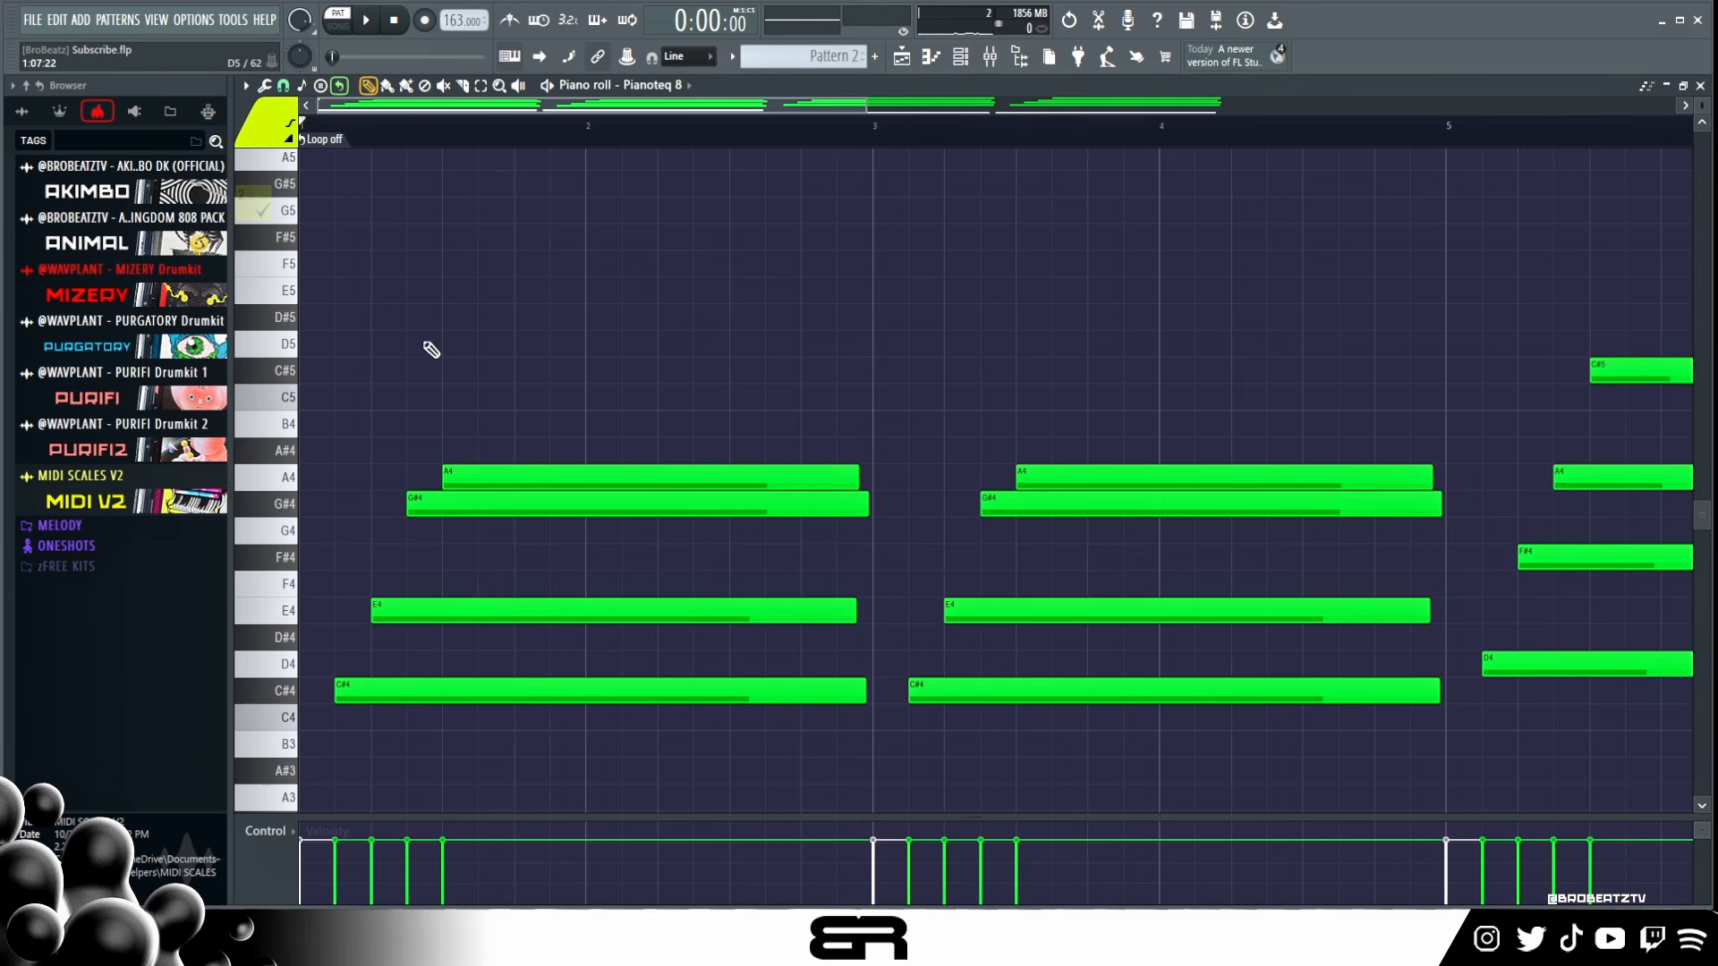
right_click(491, 384)
Step: Copy the first four-note green chord half a beat earlier, raise the copy one octave to C#5, E5, G#5 and A5, and color it yellow
scroll(502, 349, down, 3)
drag(408, 272, 692, 664)
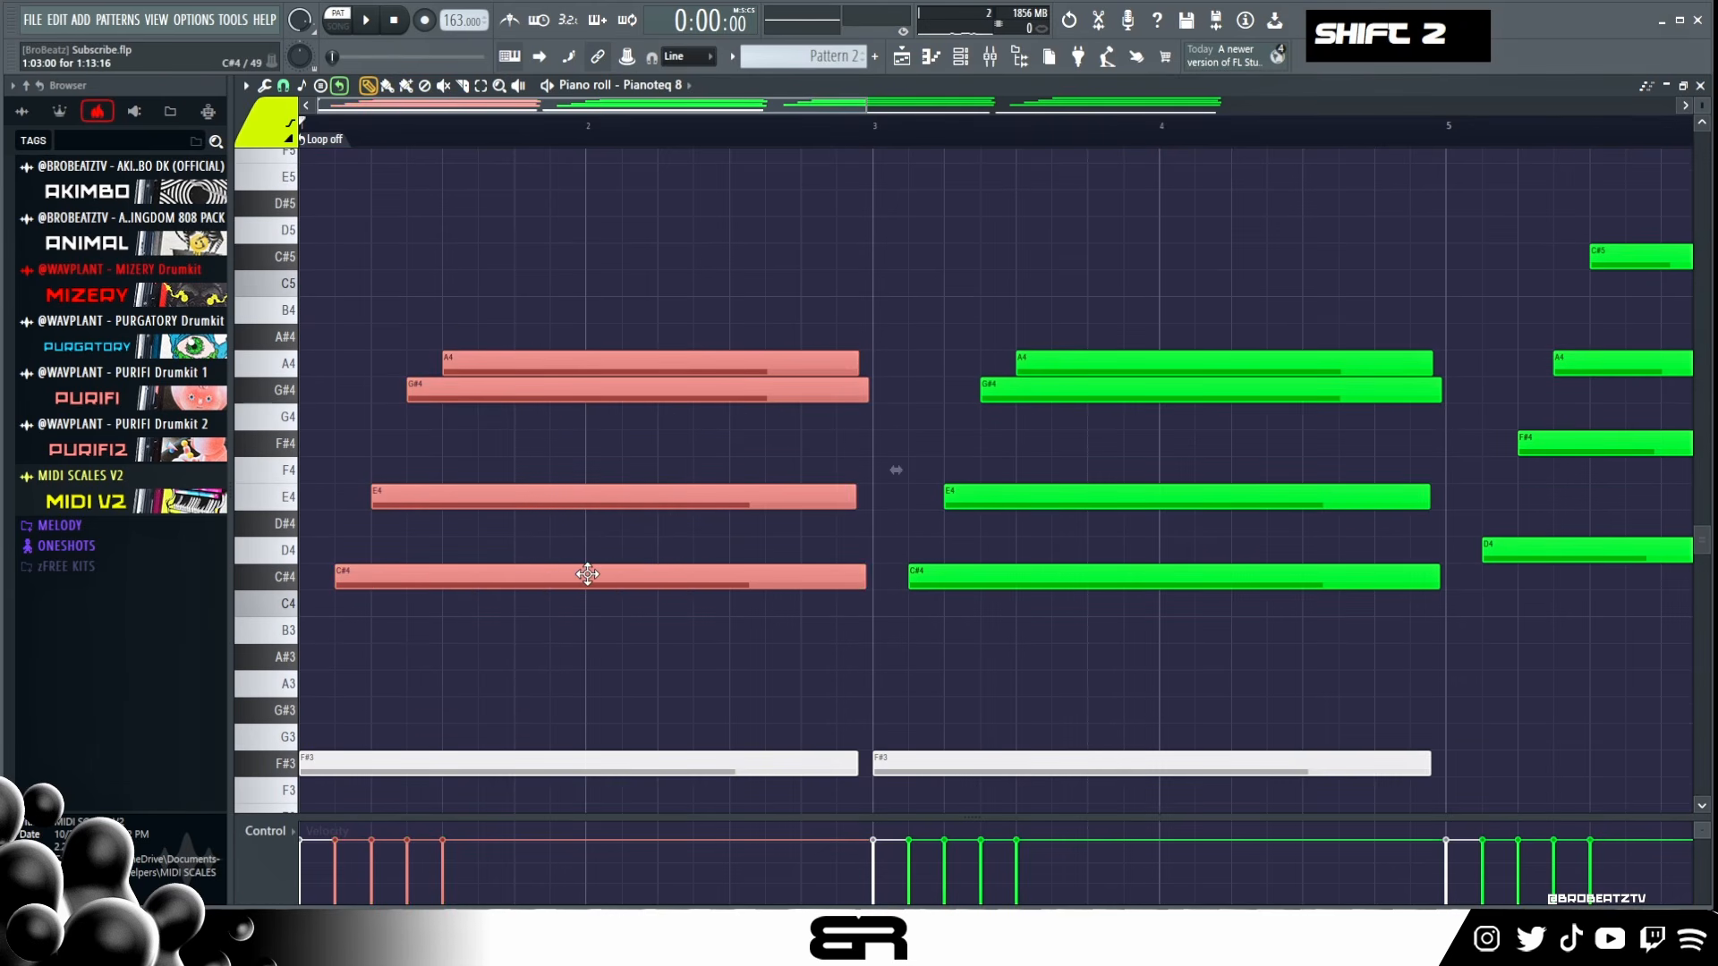
drag(463, 572, 427, 568)
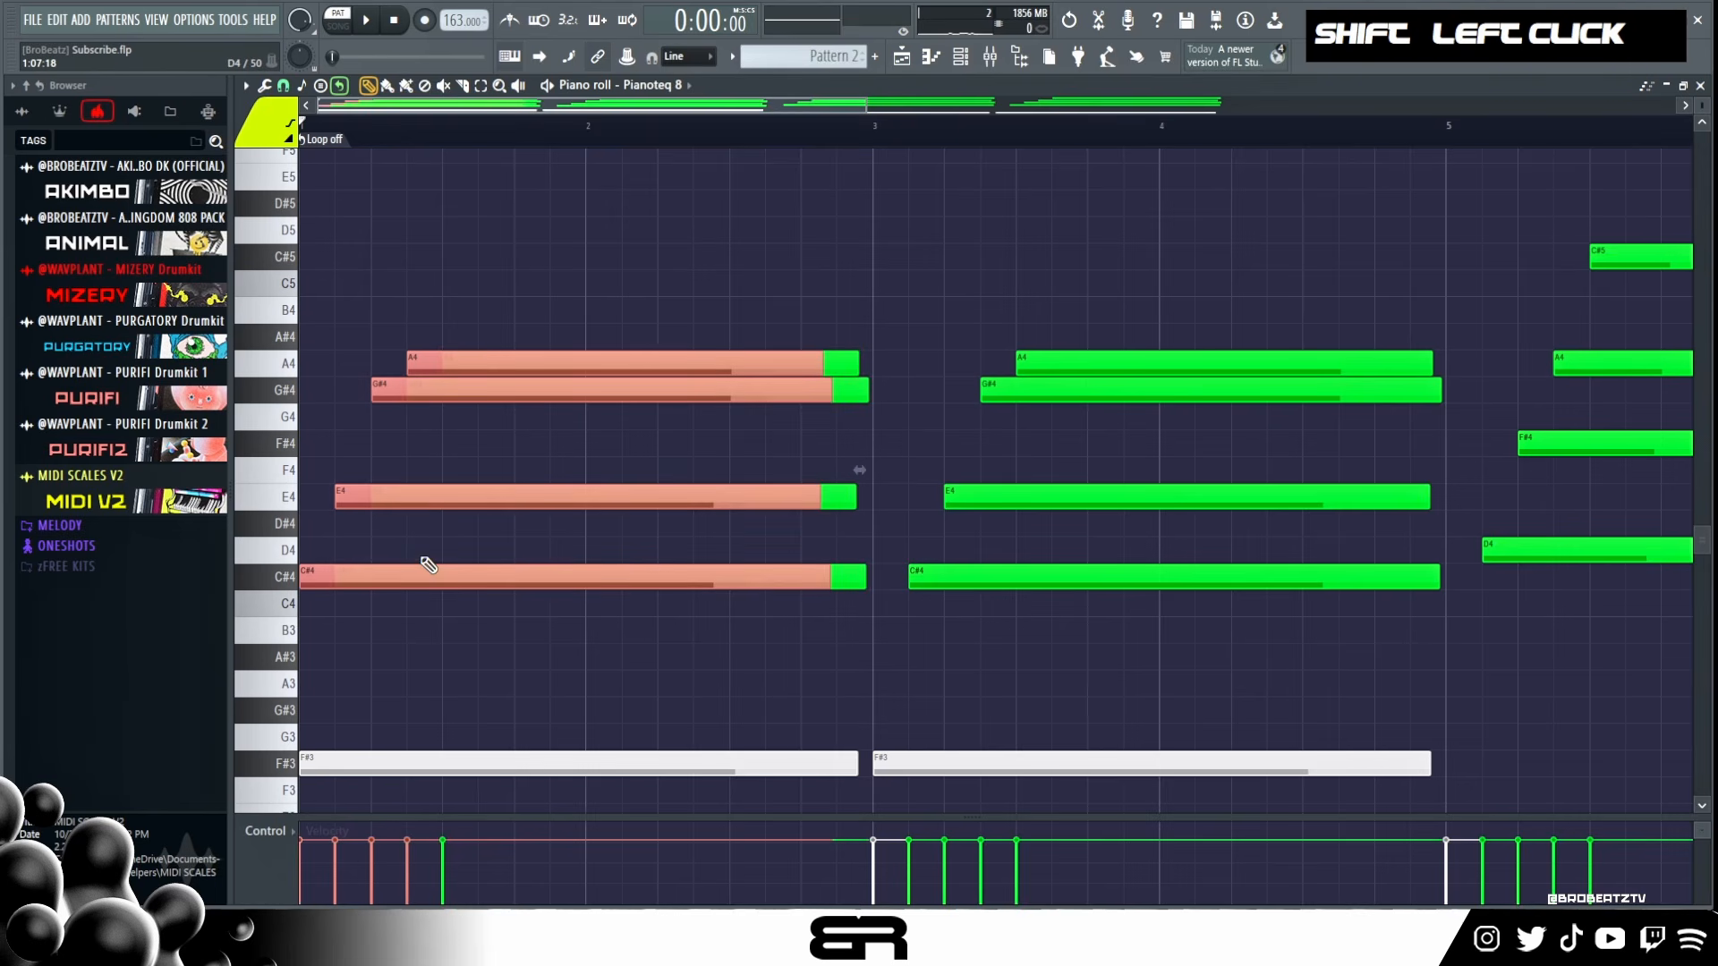
key(ctrl+Up)
key(alt+c)
scroll(403, 452, up, 2)
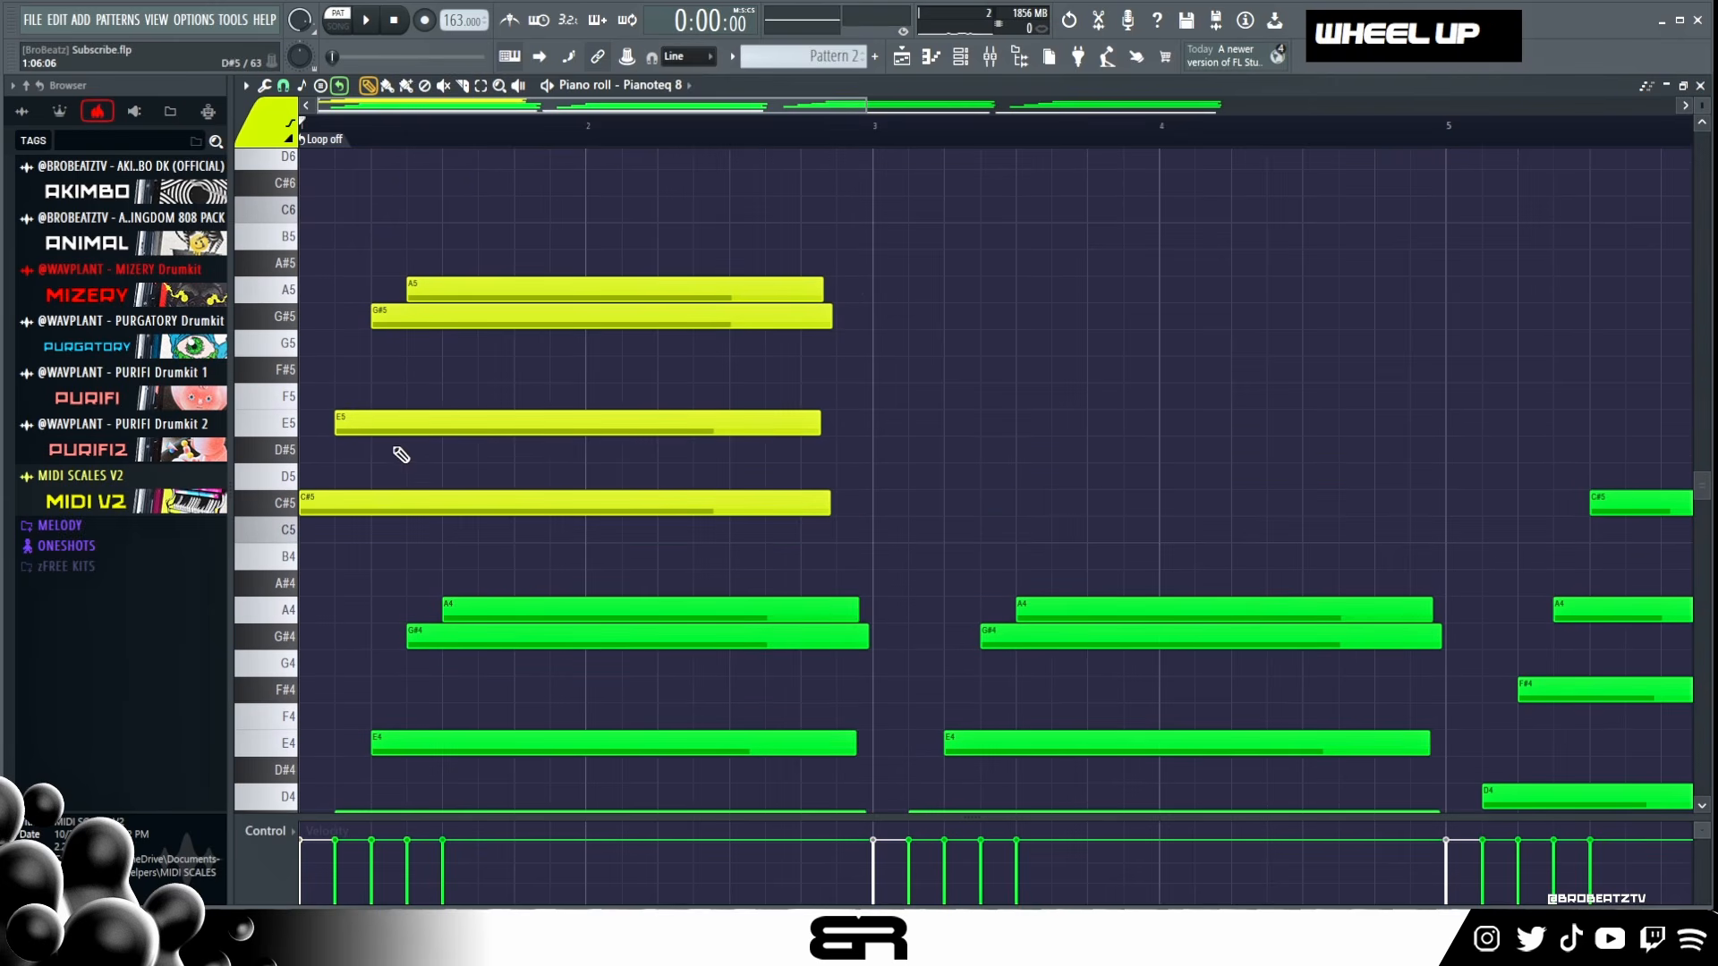
Step: Play the opening of the pattern to hear the yellow notes against the green chord
right_click(405, 368)
key(space)
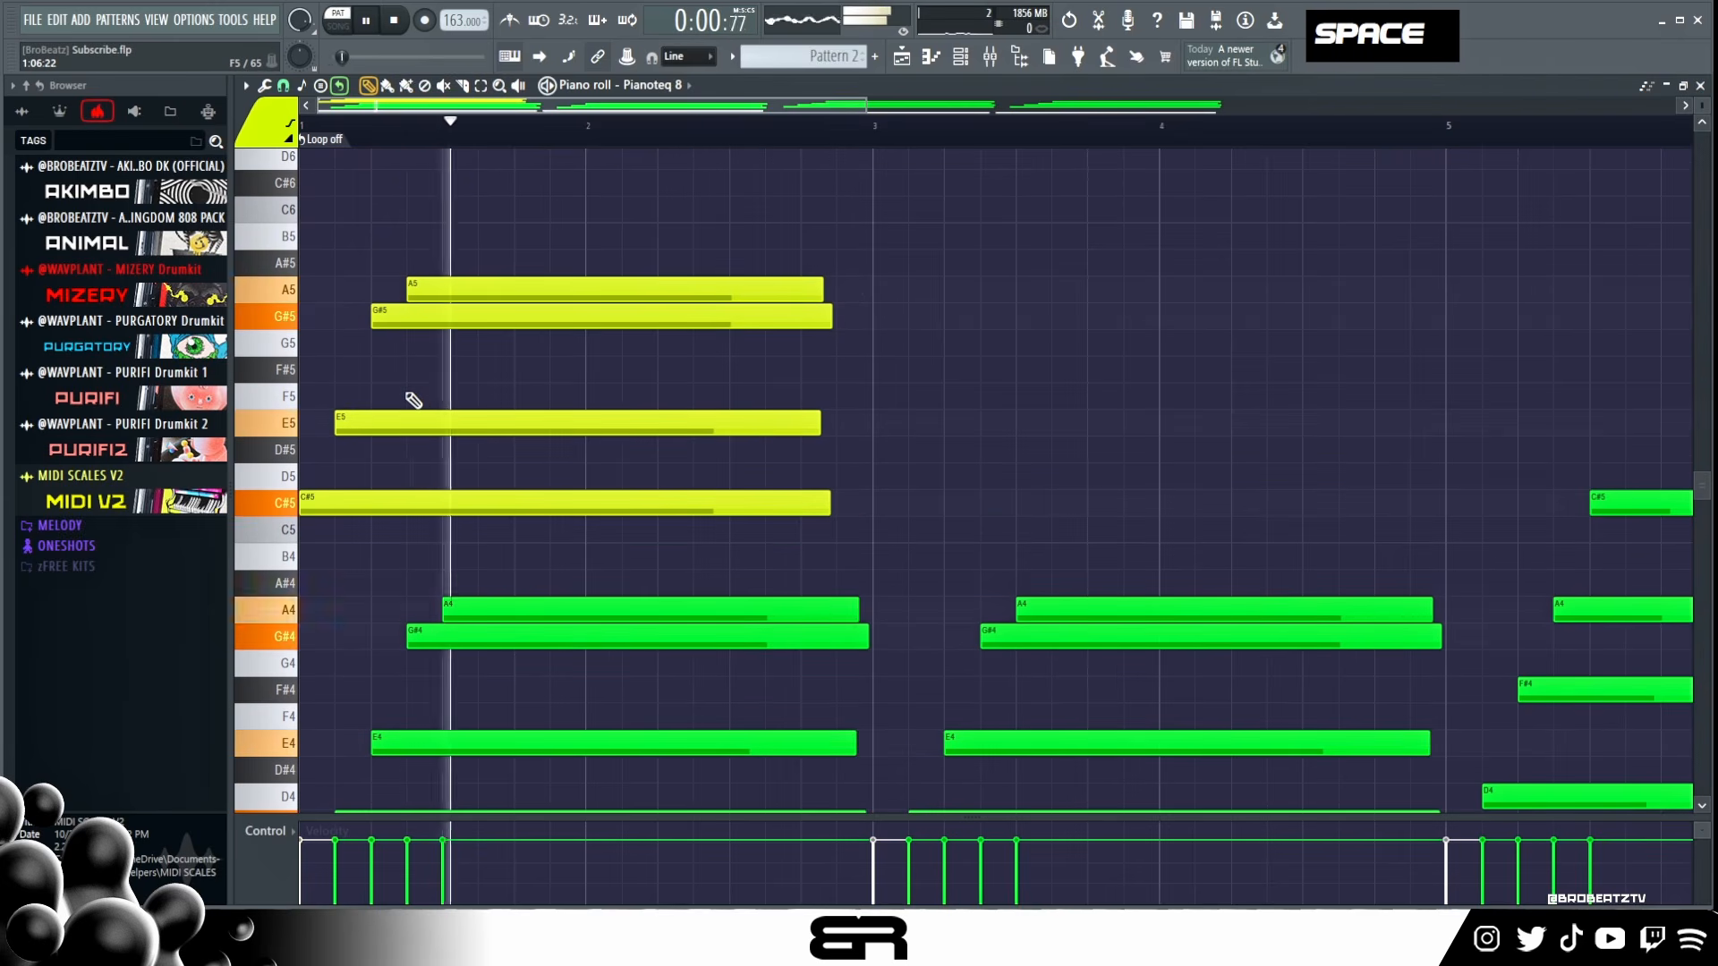
key(space)
key(space)
right_click(421, 384)
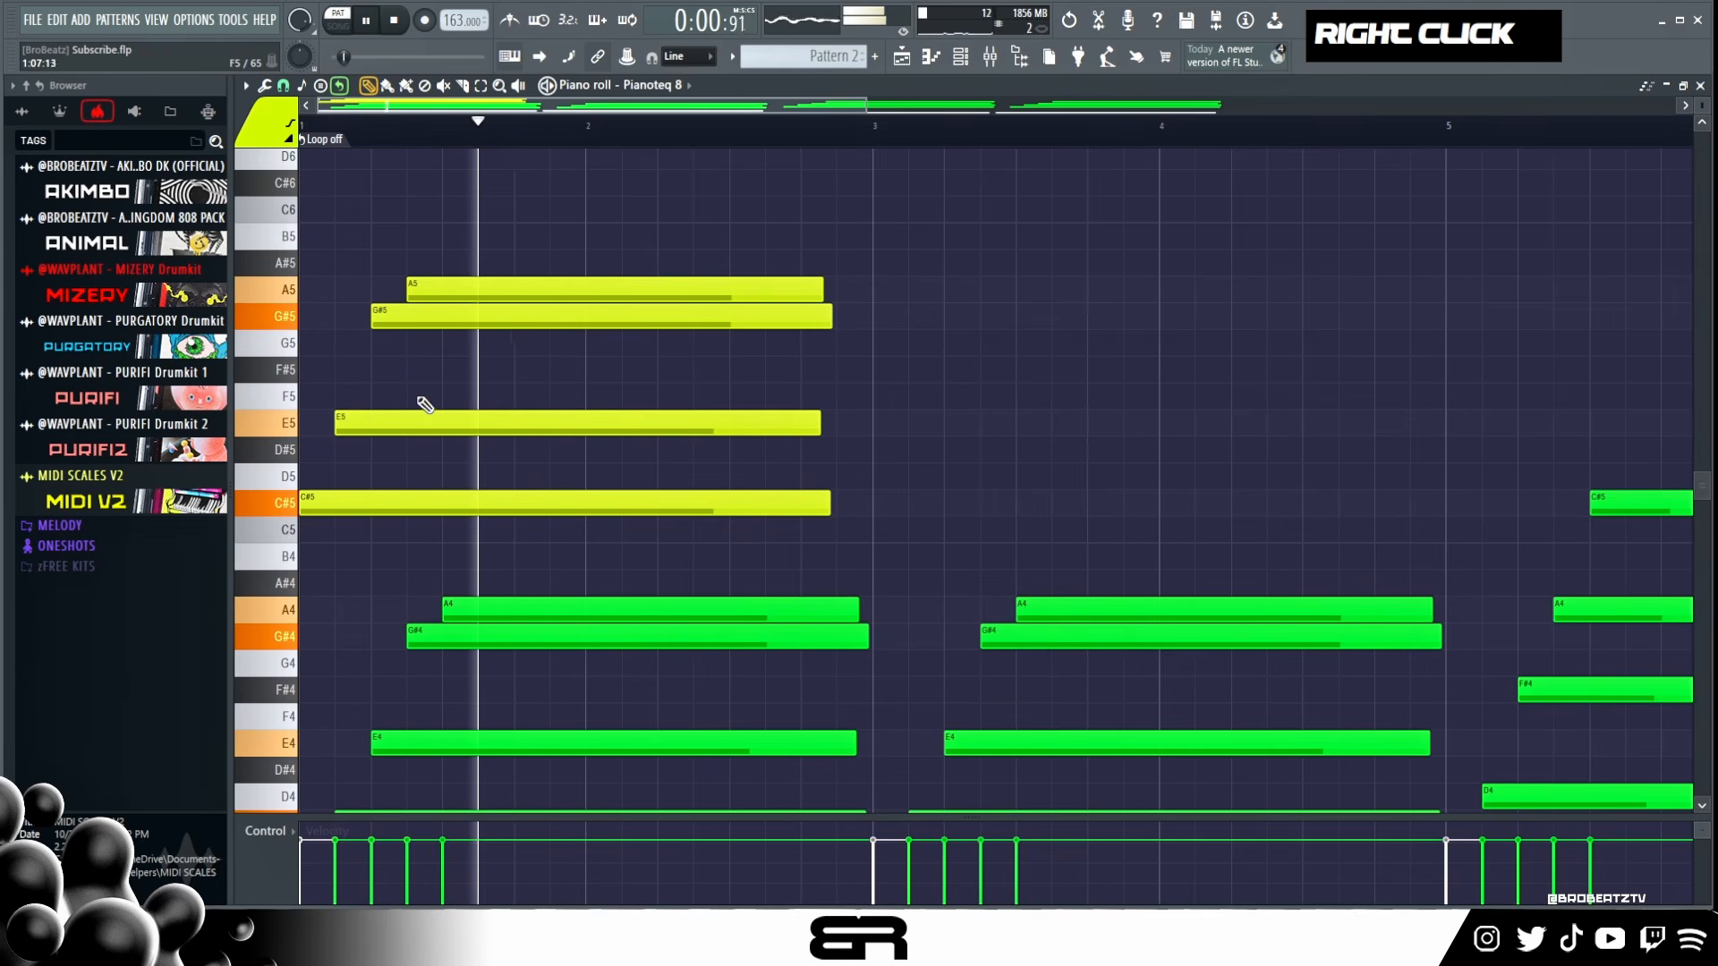
key(space)
Step: Replace the long yellow E5 note with a short E5 note starting one beat into bar 1
click(376, 448)
key(space)
key(space)
right_click(374, 443)
click(375, 422)
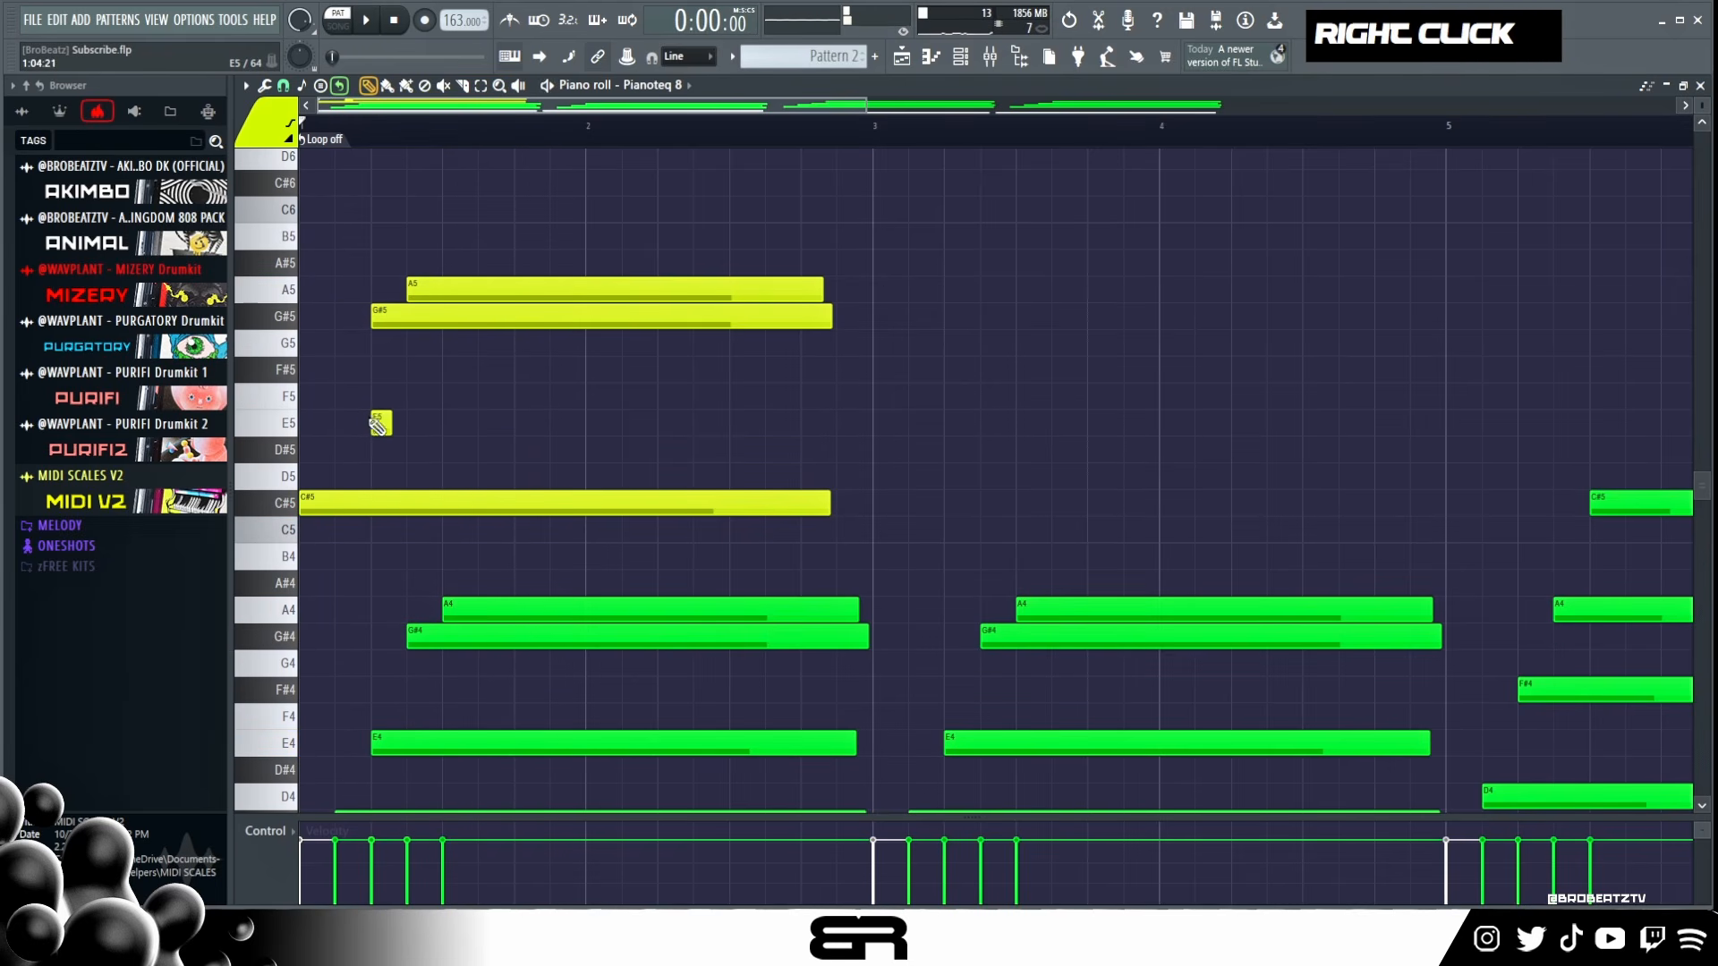
Step: Place a one-beat yellow E5 at the start of bar 1 and delete the long yellow C#5
key(ctrl+z)
click(386, 421)
drag(391, 422, 333, 427)
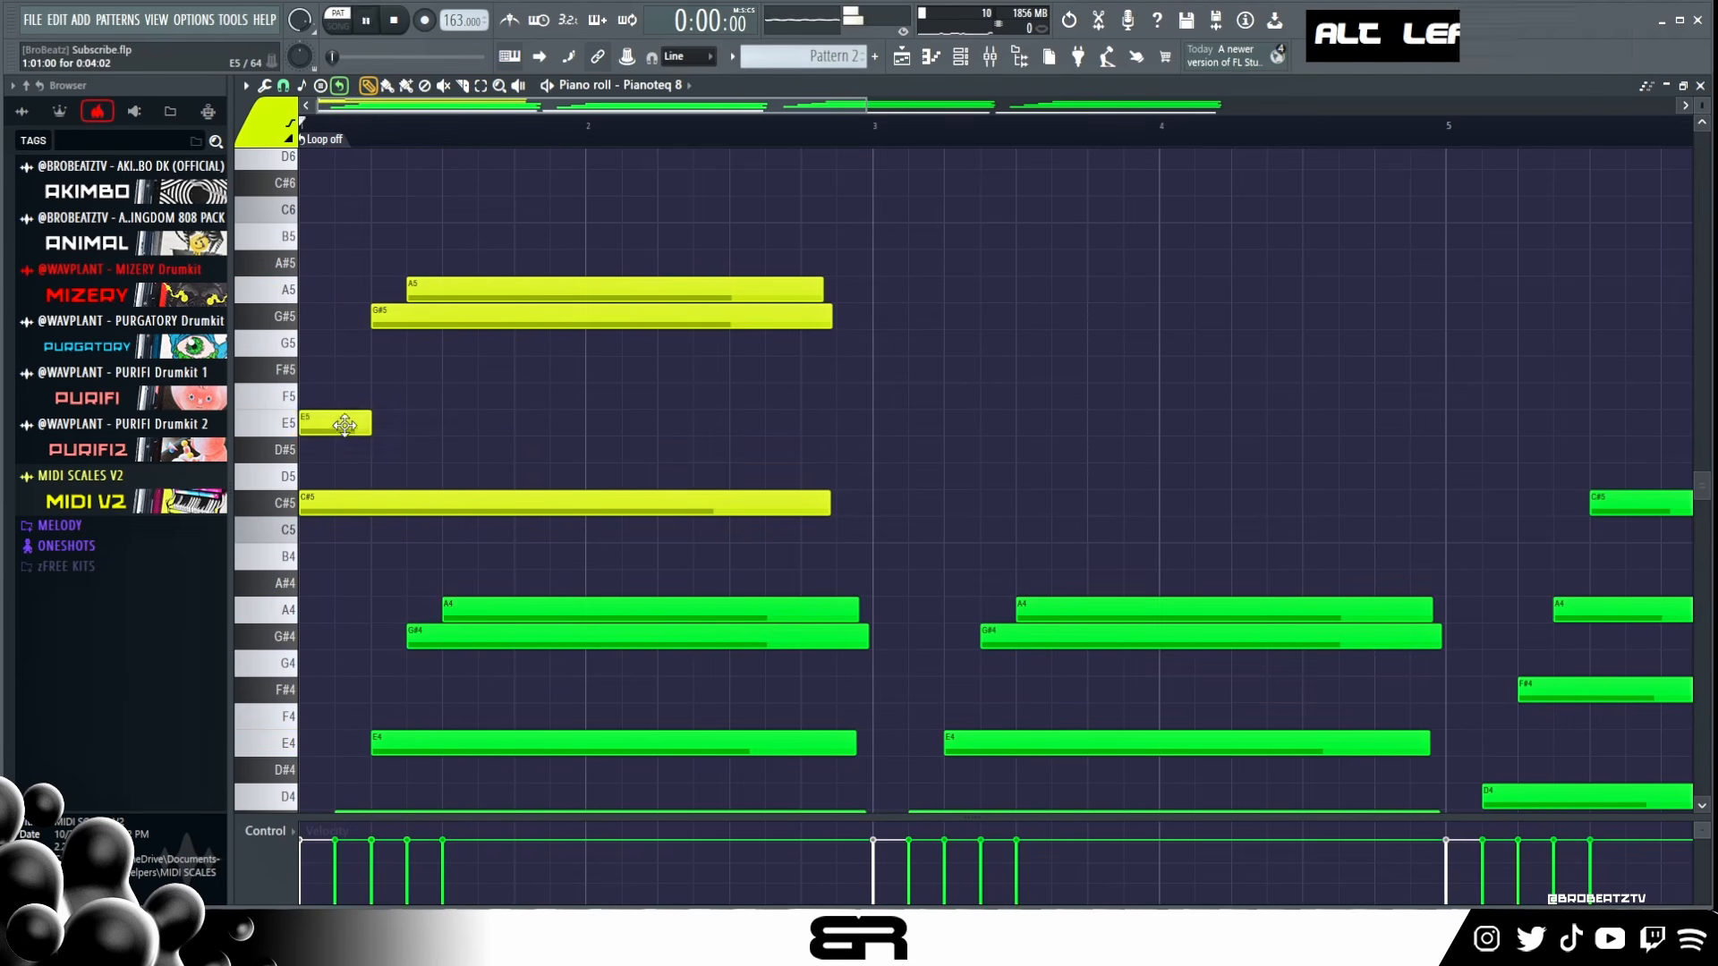
key(space)
key(space)
right_click(371, 496)
key(space)
key(space)
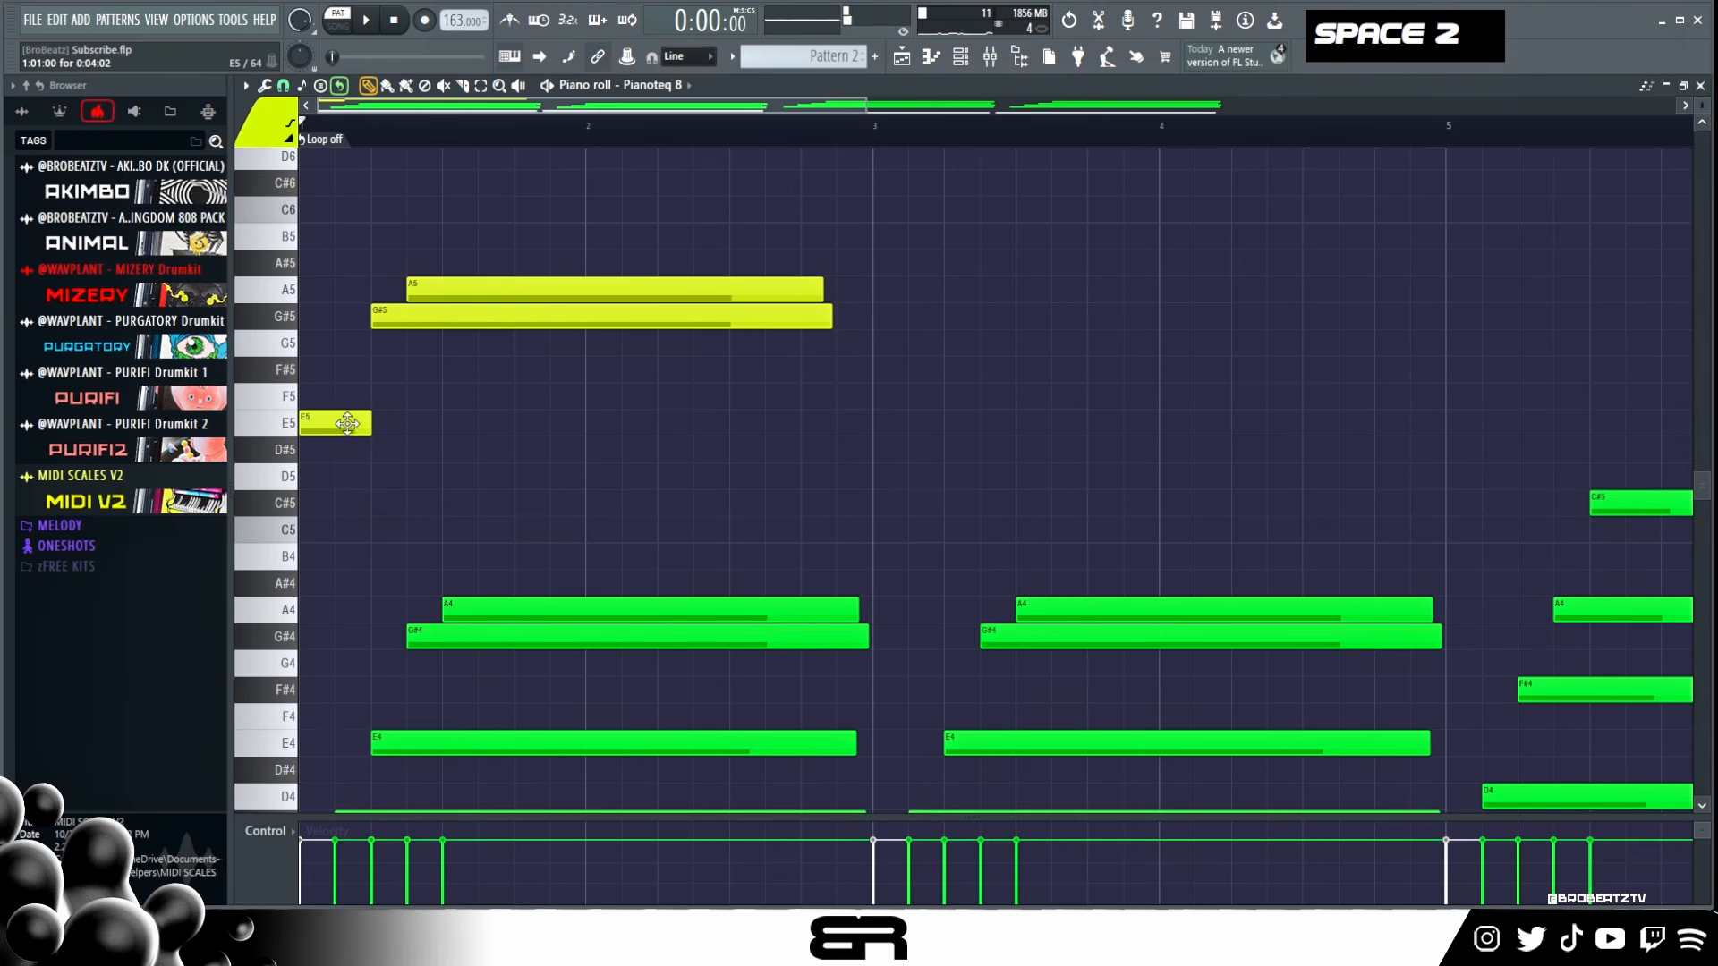
Step: Add a yellow F#5 half a beat into bar 1 and move the long G#5 half a beat later
click(340, 370)
key(space)
key(space)
key(space)
drag(407, 313, 443, 309)
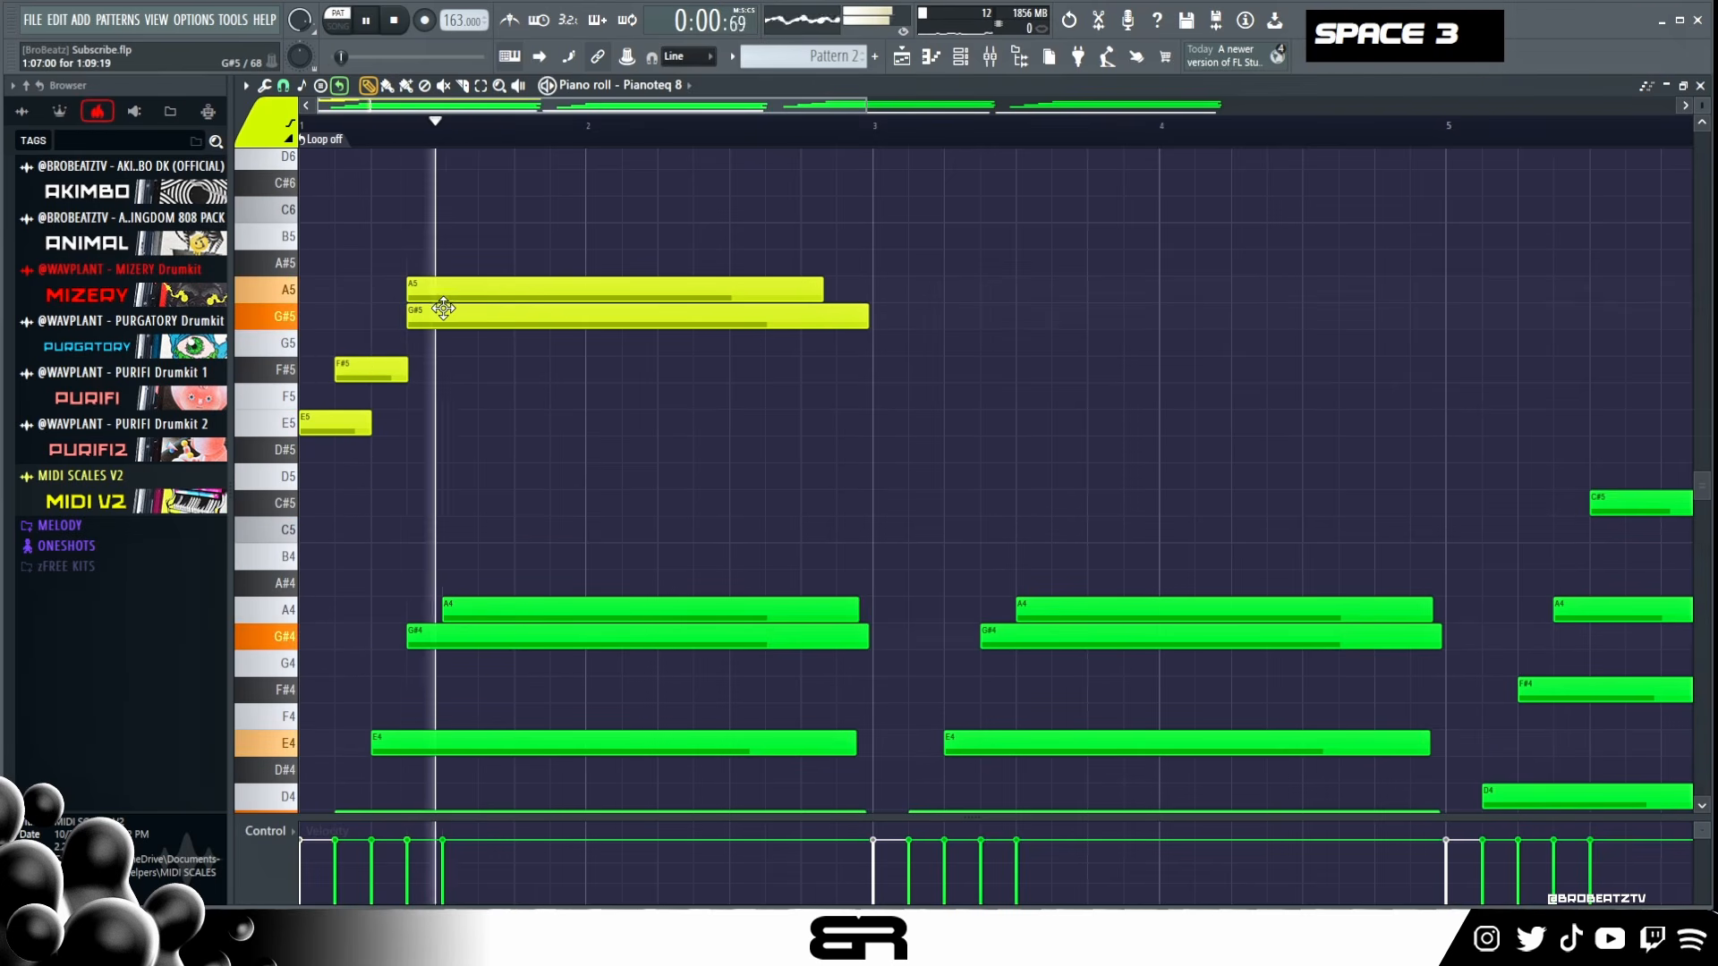
Step: Delete the long yellow A5 and lengthen the yellow F#5 slightly past the start of the G#5
key(space)
right_click(449, 292)
key(space)
drag(405, 376, 421, 376)
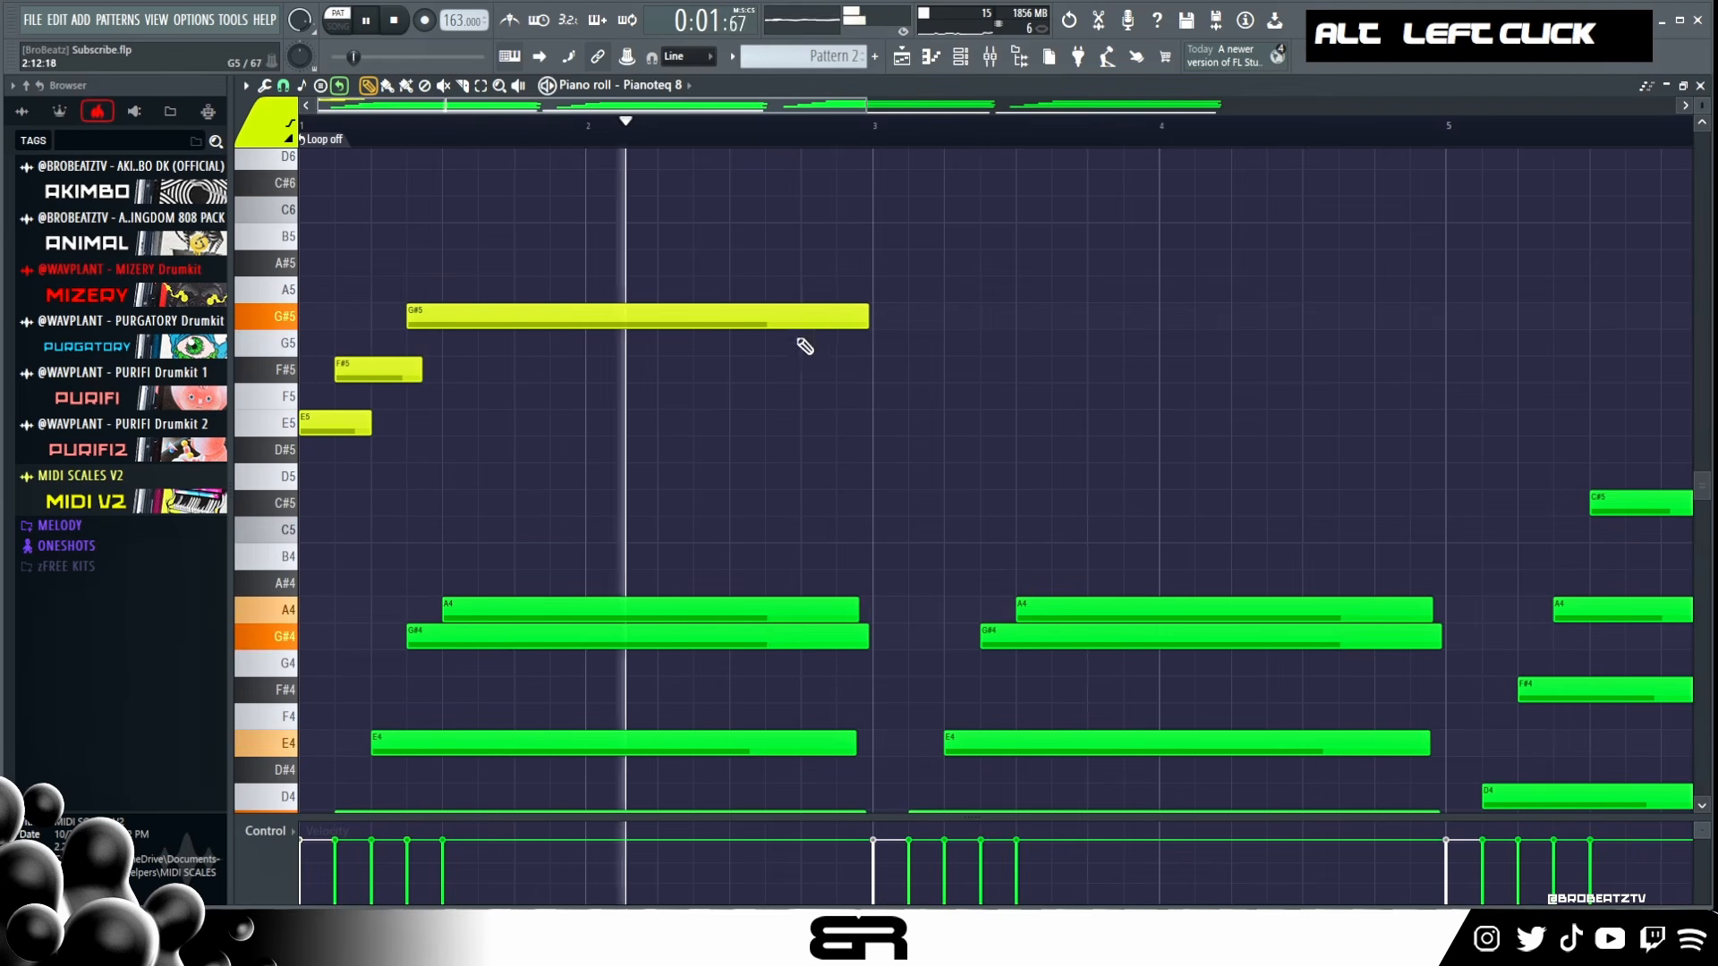
Step: Shorten the yellow G#5 to end just before bar 2 and copy the three-note yellow phrase to the start of bar 2
key(space)
drag(867, 321, 590, 337)
drag(591, 279, 649, 429)
right_click(701, 487)
key(space)
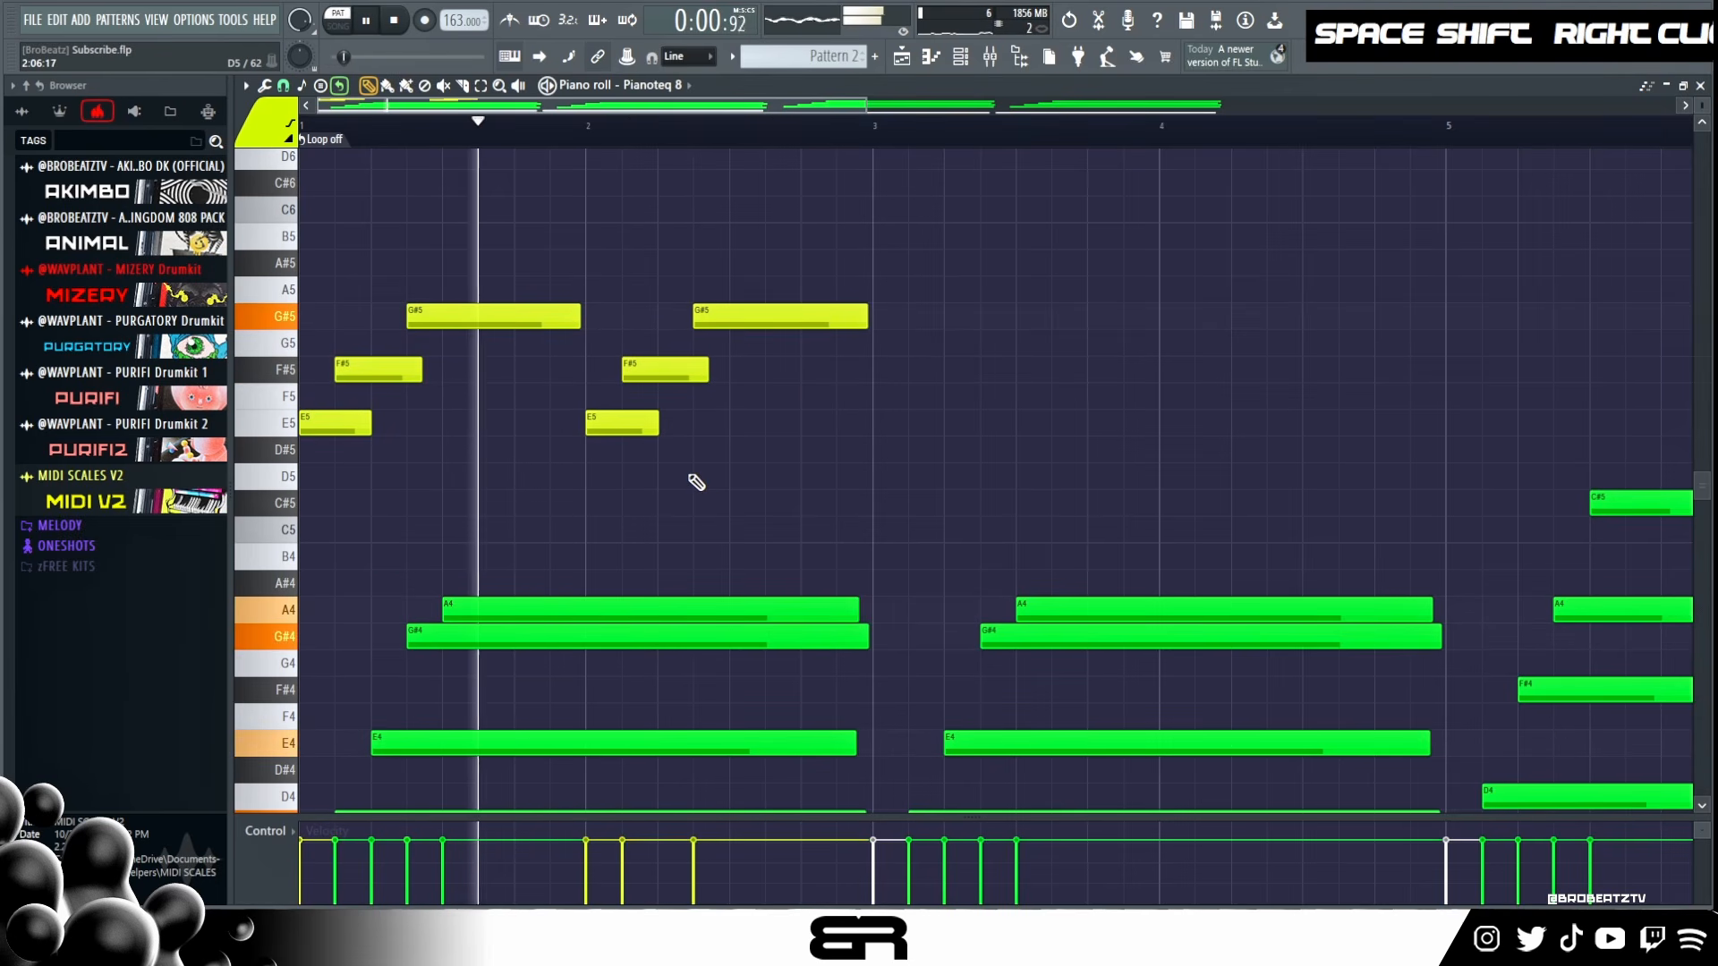
Step: Shift the copied yellow phrase in bar 2 half a beat later and play it back
key(space)
drag(805, 250, 659, 448)
drag(590, 434, 627, 434)
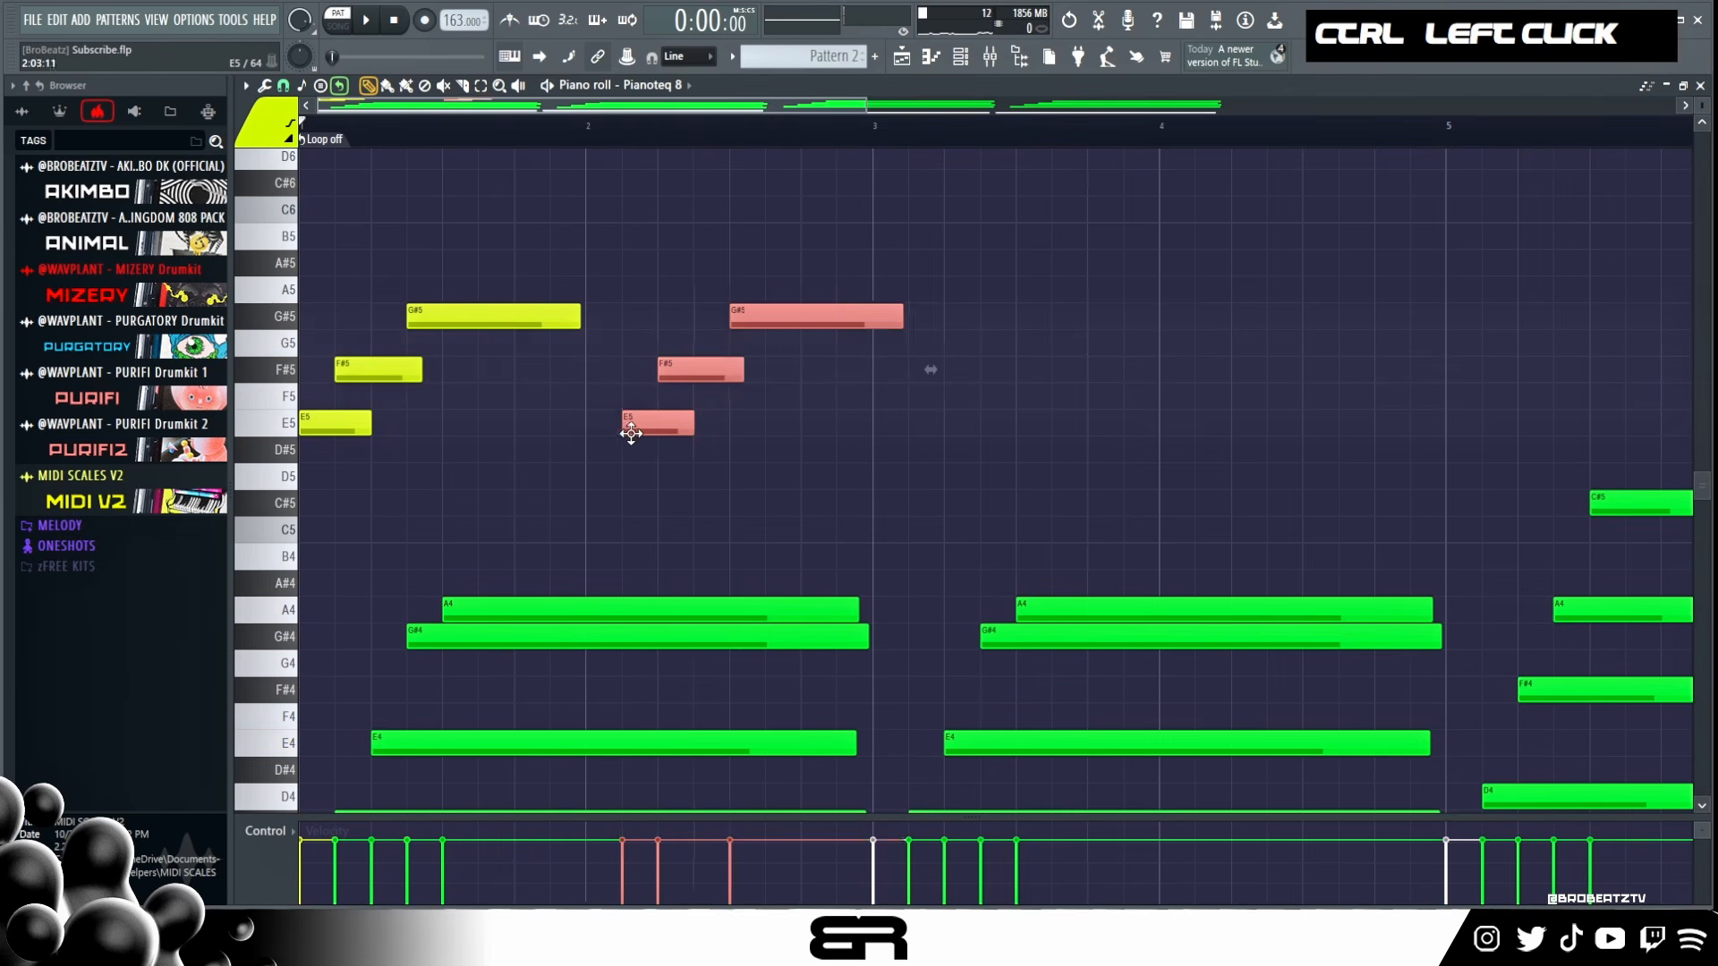
right_click(633, 476)
key(space)
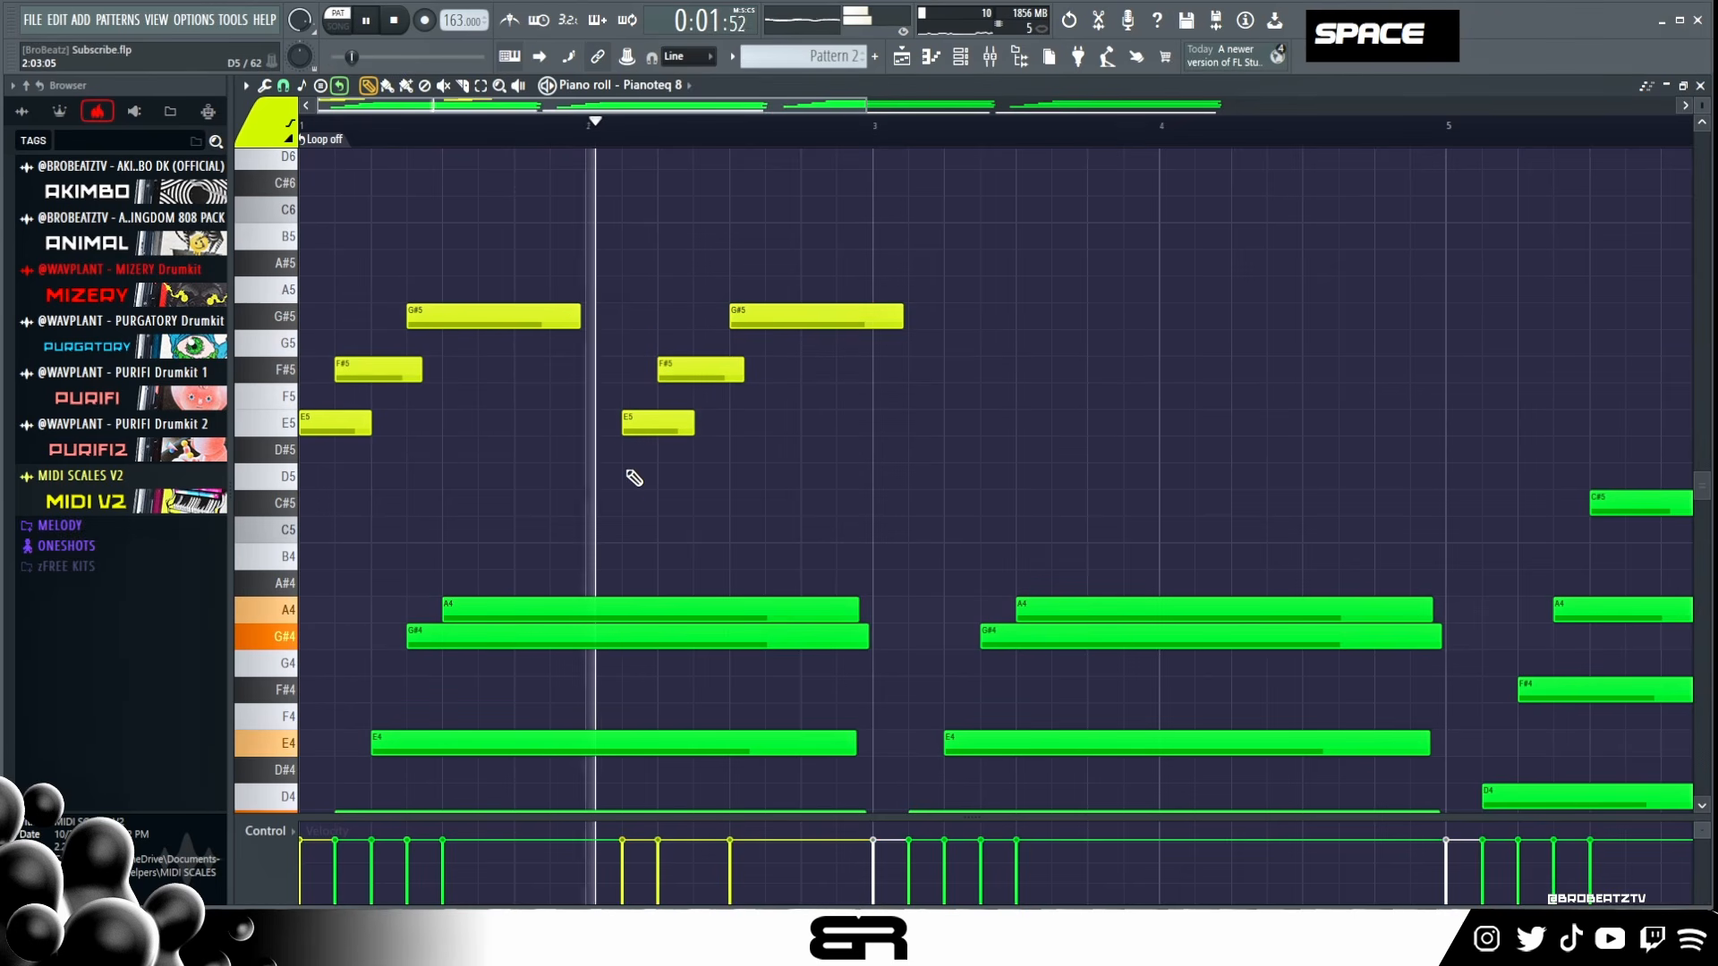
Step: Shorten the yellow G#5 in bar 2 to just under one beat
key(space)
right_click(788, 399)
scroll(802, 407, up, 1)
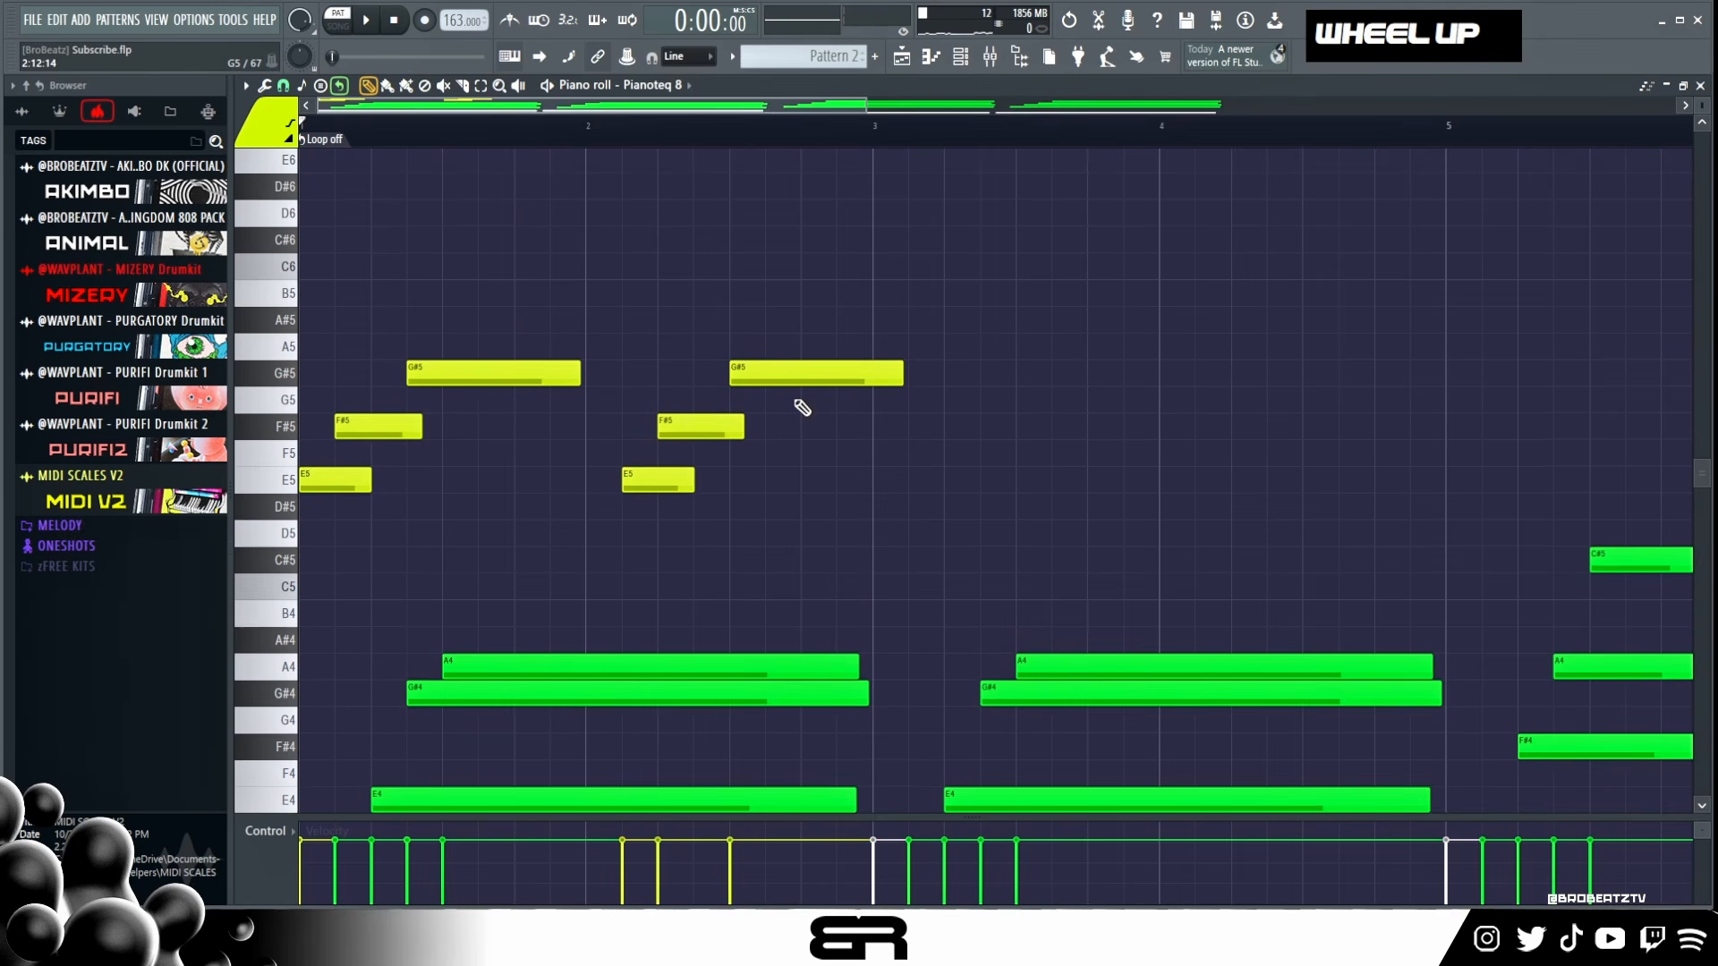
alt+click(899, 373)
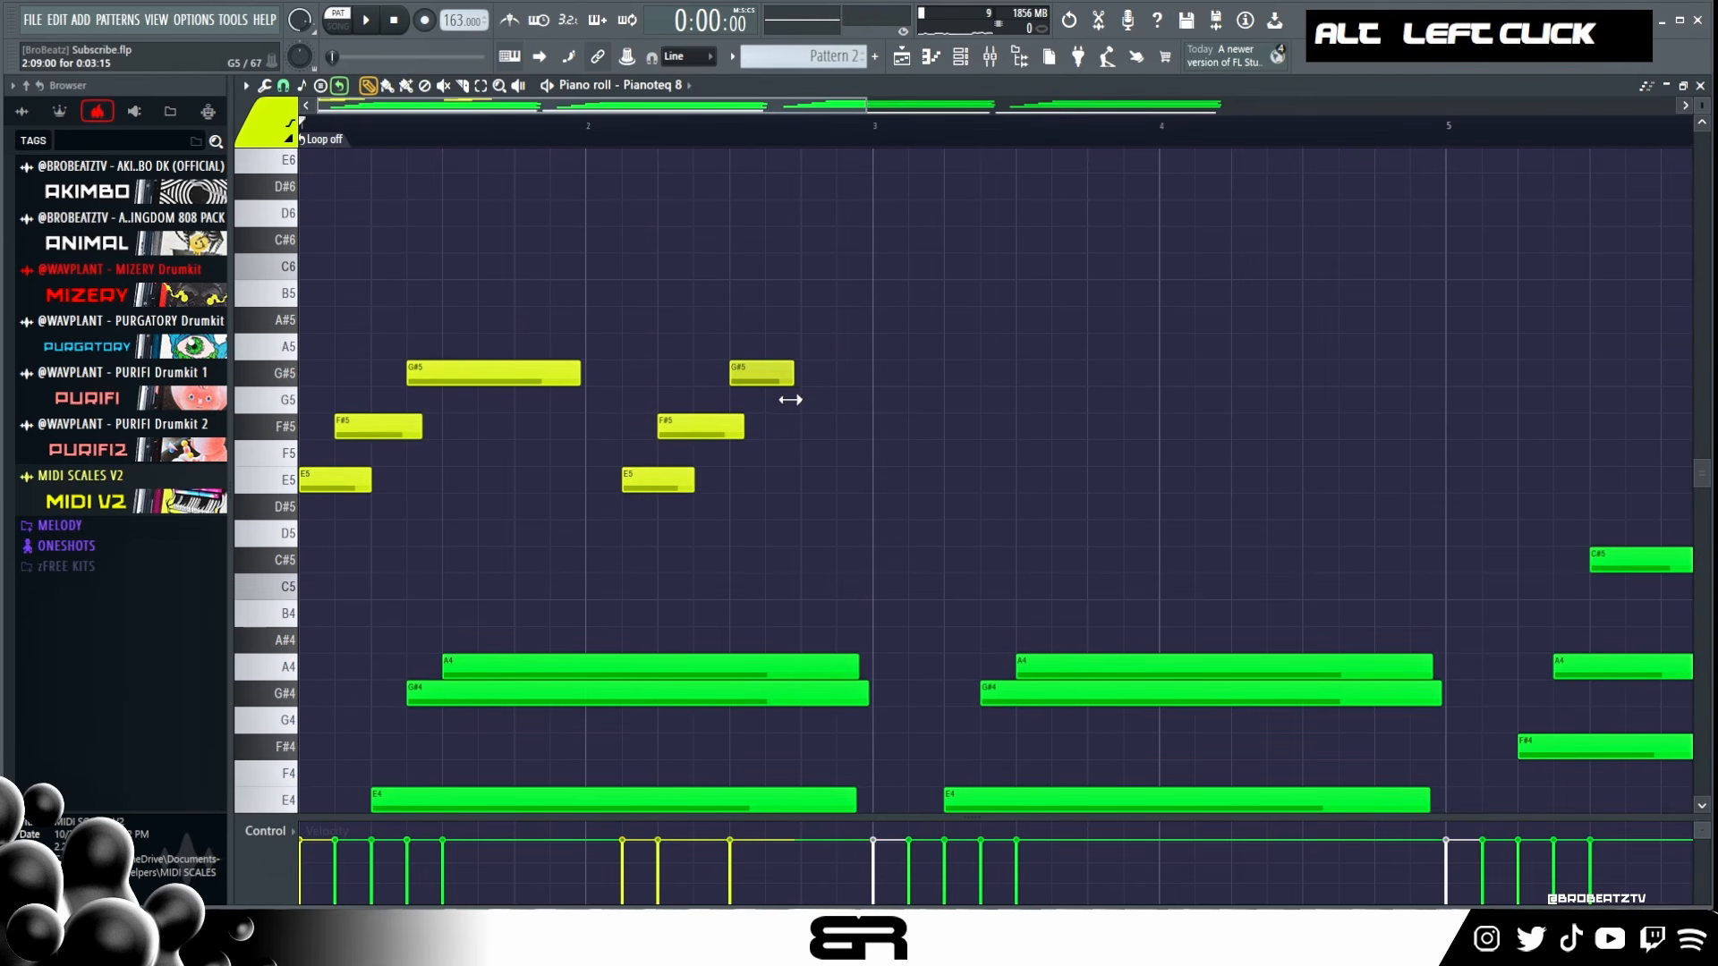
drag(790, 399, 792, 399)
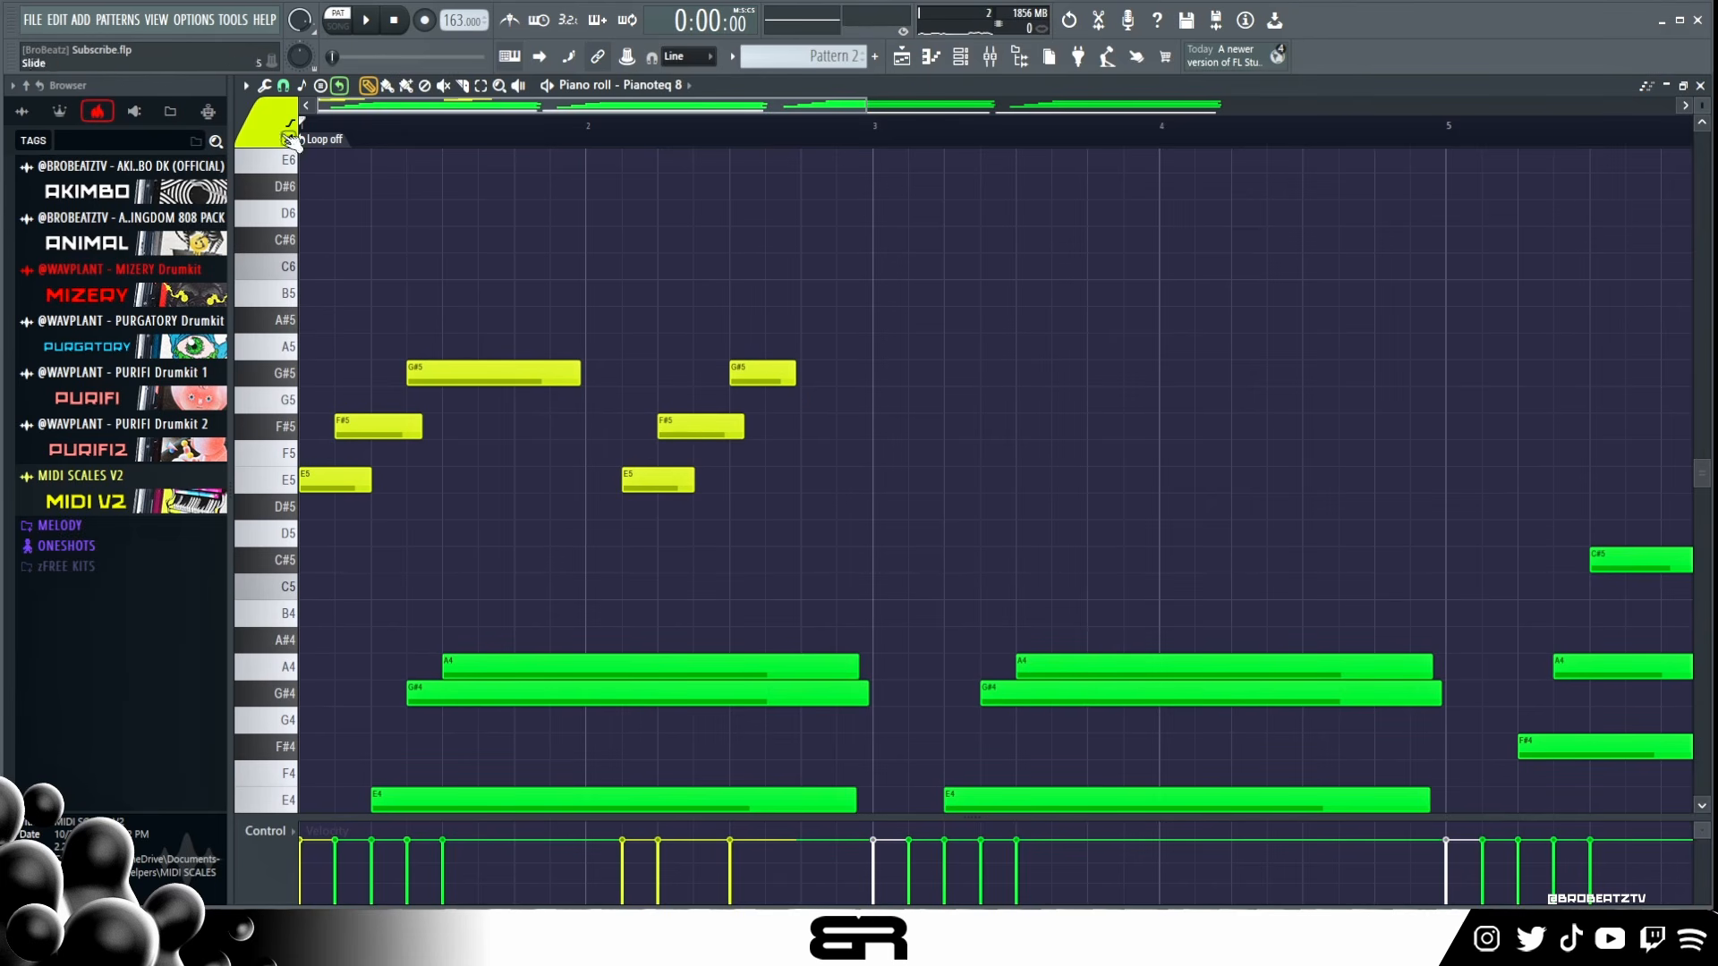
Step: Set the color for new notes to purple and place short B5, A5 and G#5 notes half a beat apart at the end of bar 2
click(290, 138)
click(326, 239)
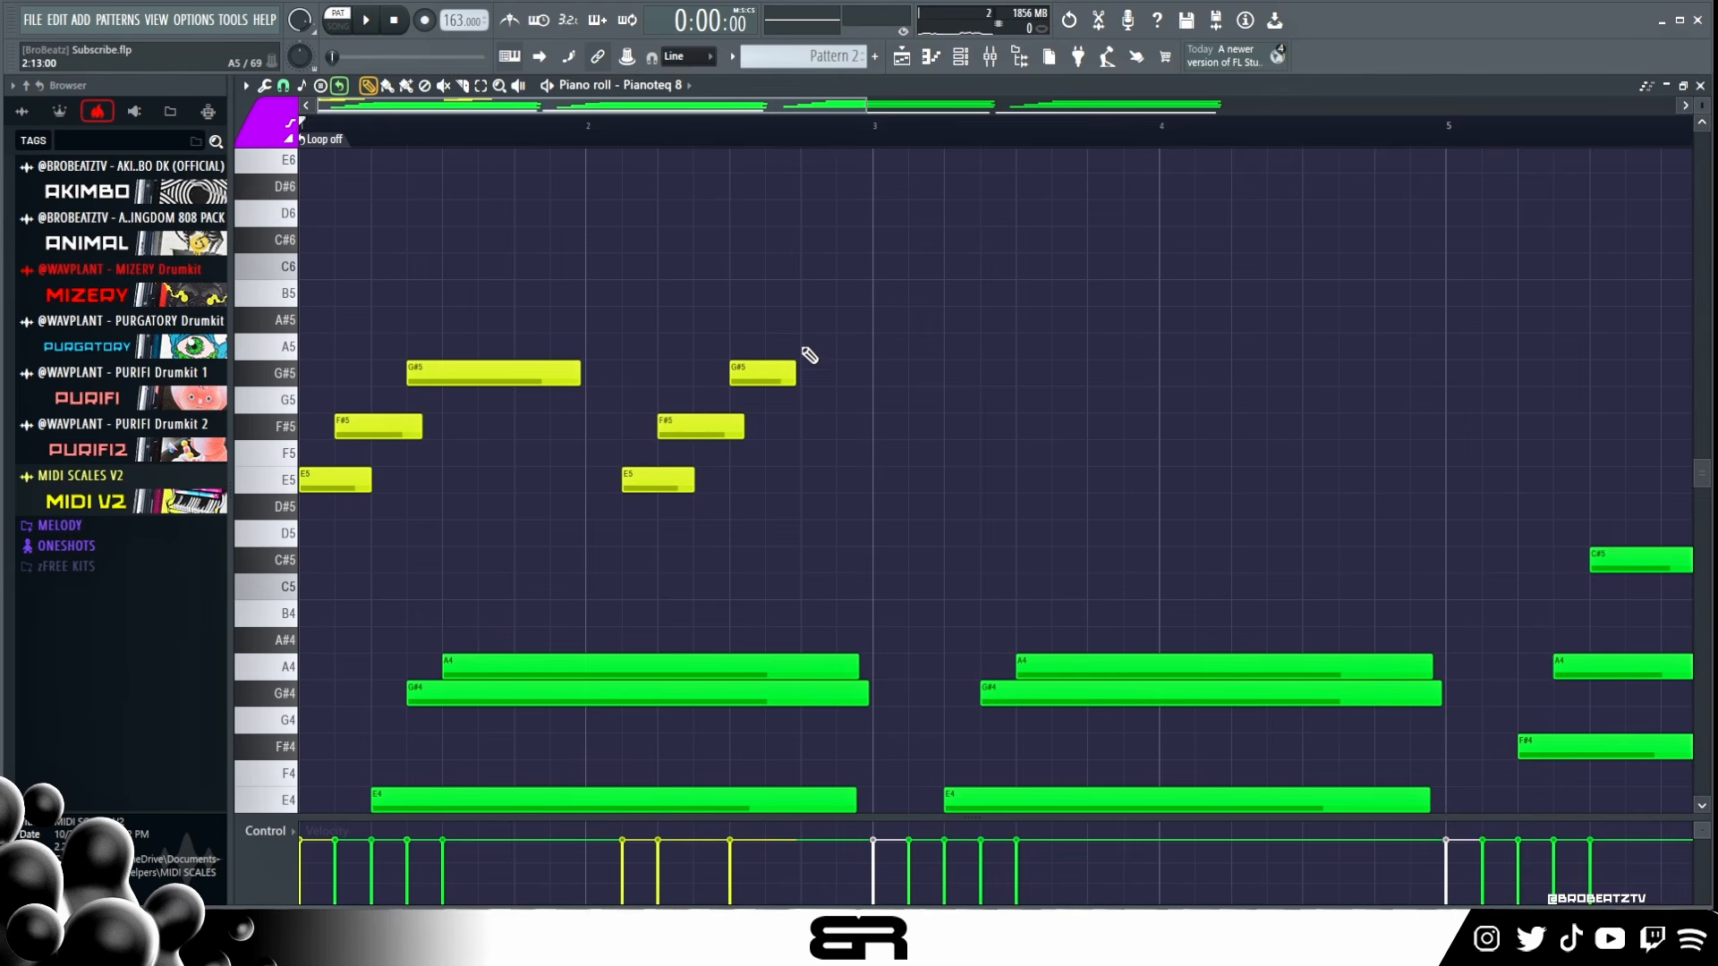
drag(785, 321, 785, 293)
key(space)
key(alt)
key(space)
click(845, 375)
key(space)
drag(799, 297, 830, 346)
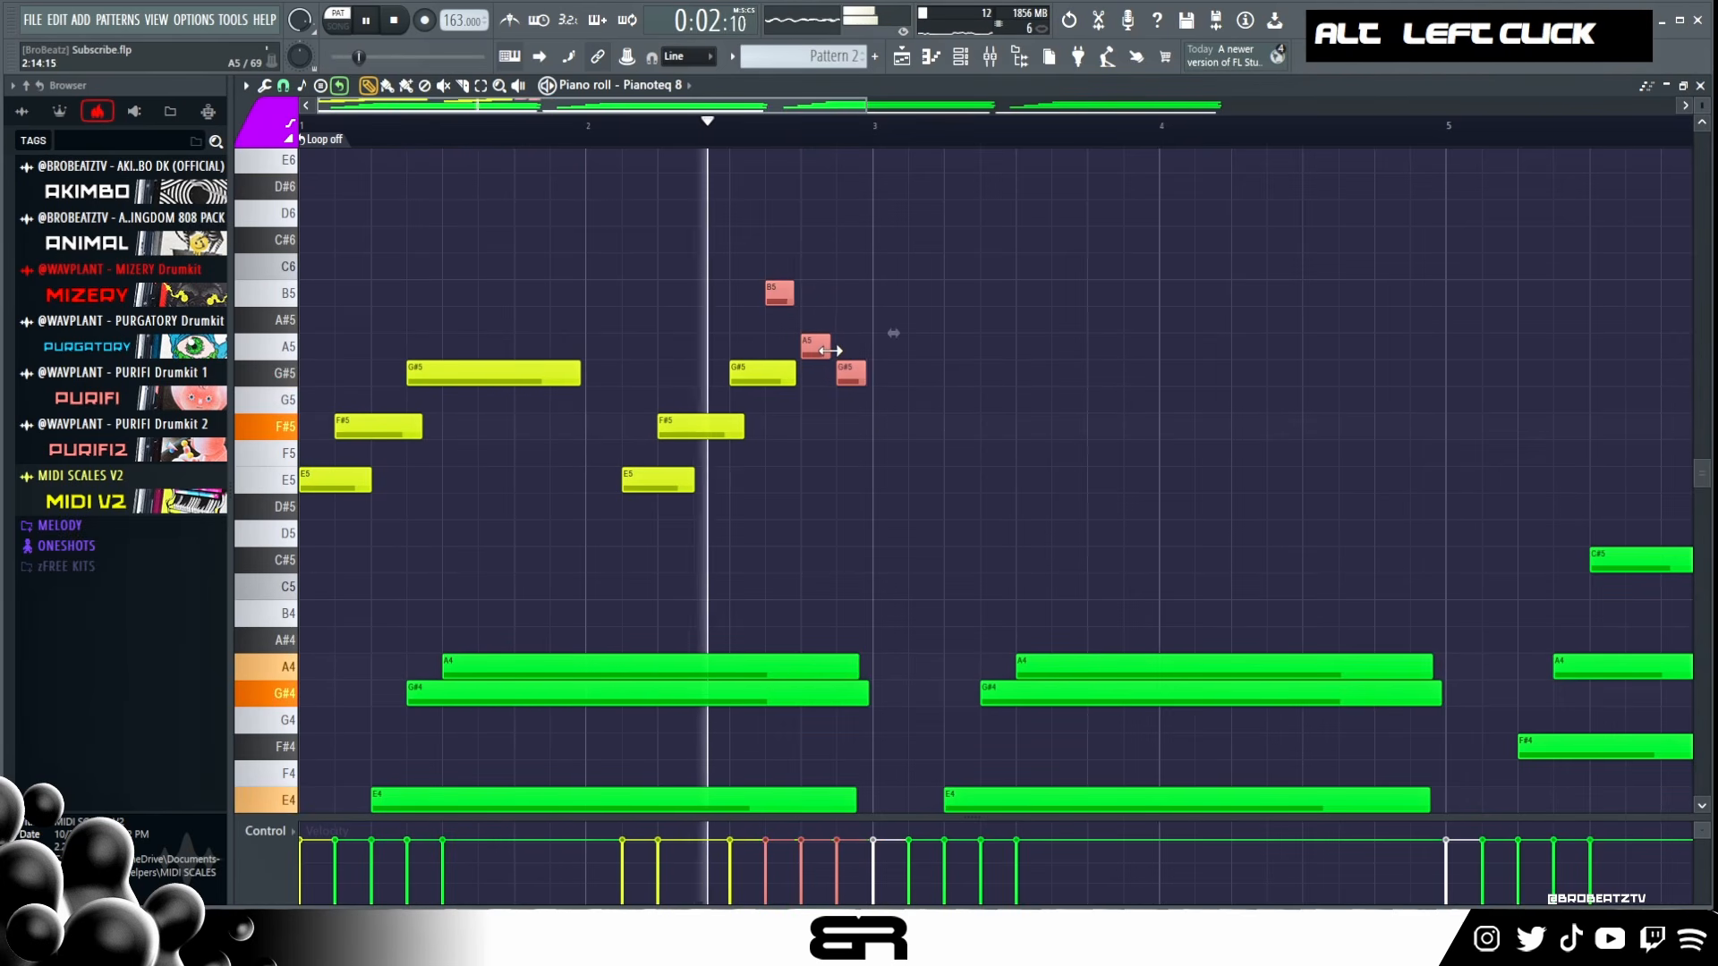
Step: Play the yellow and purple phrase and lengthen the purple B5 to half a beat
right_click(862, 287)
key(space)
key(space)
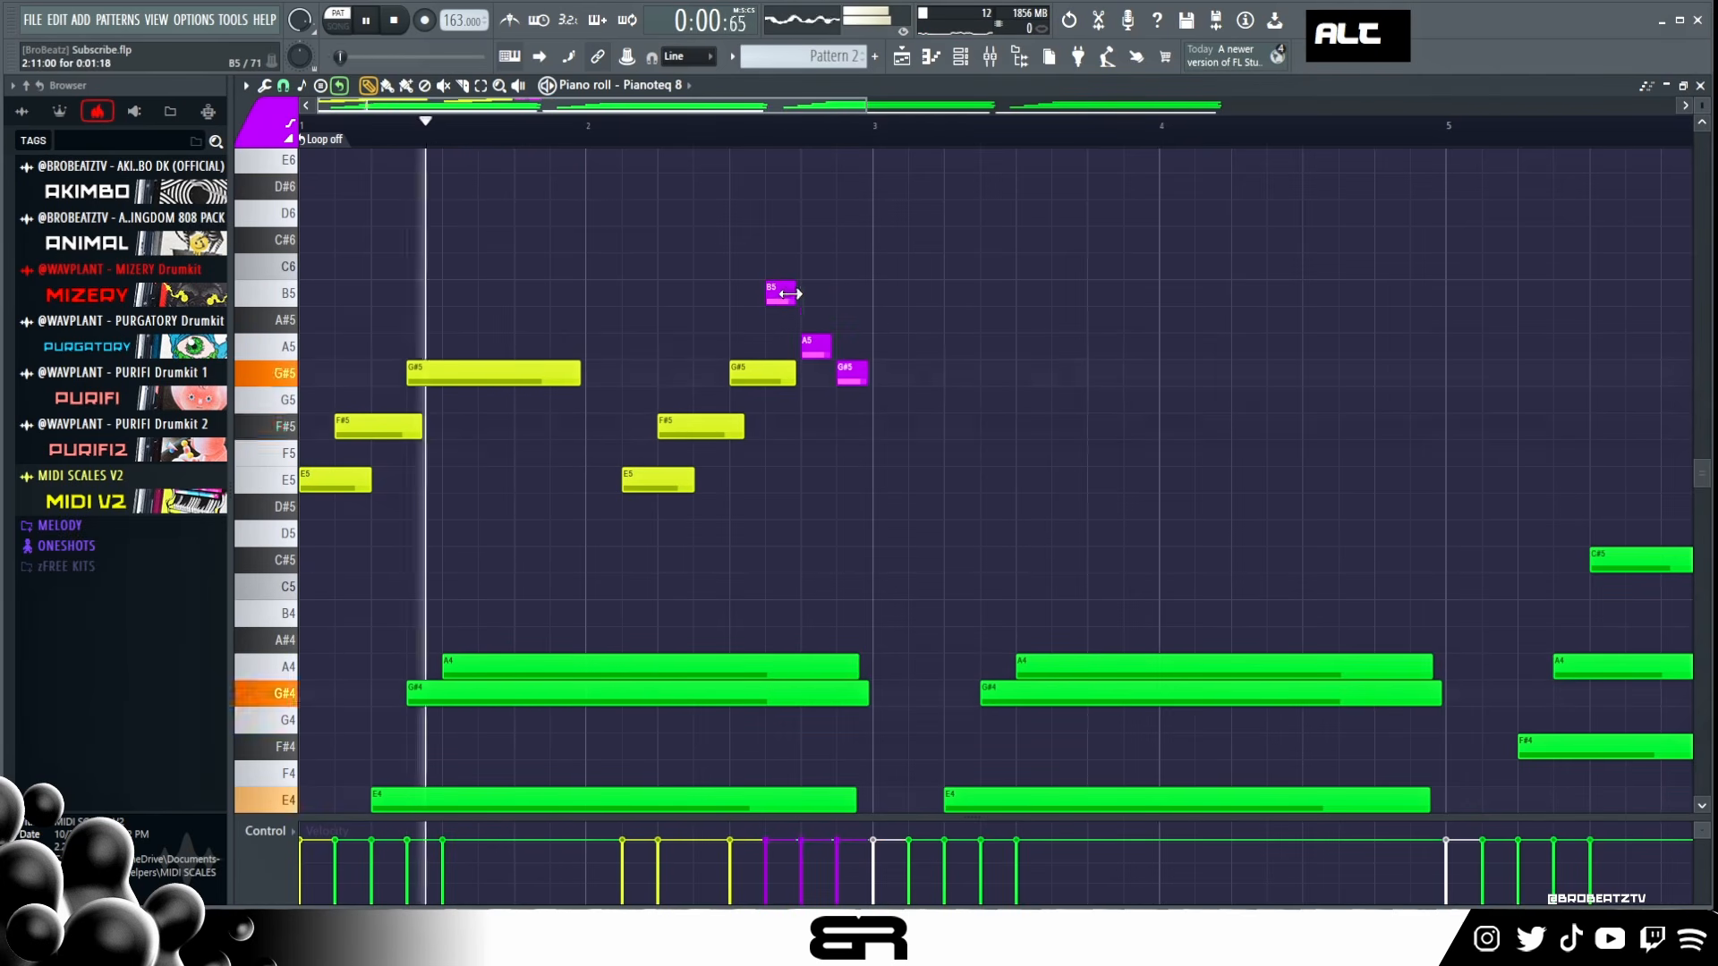
drag(794, 293, 800, 293)
drag(605, 508, 702, 340)
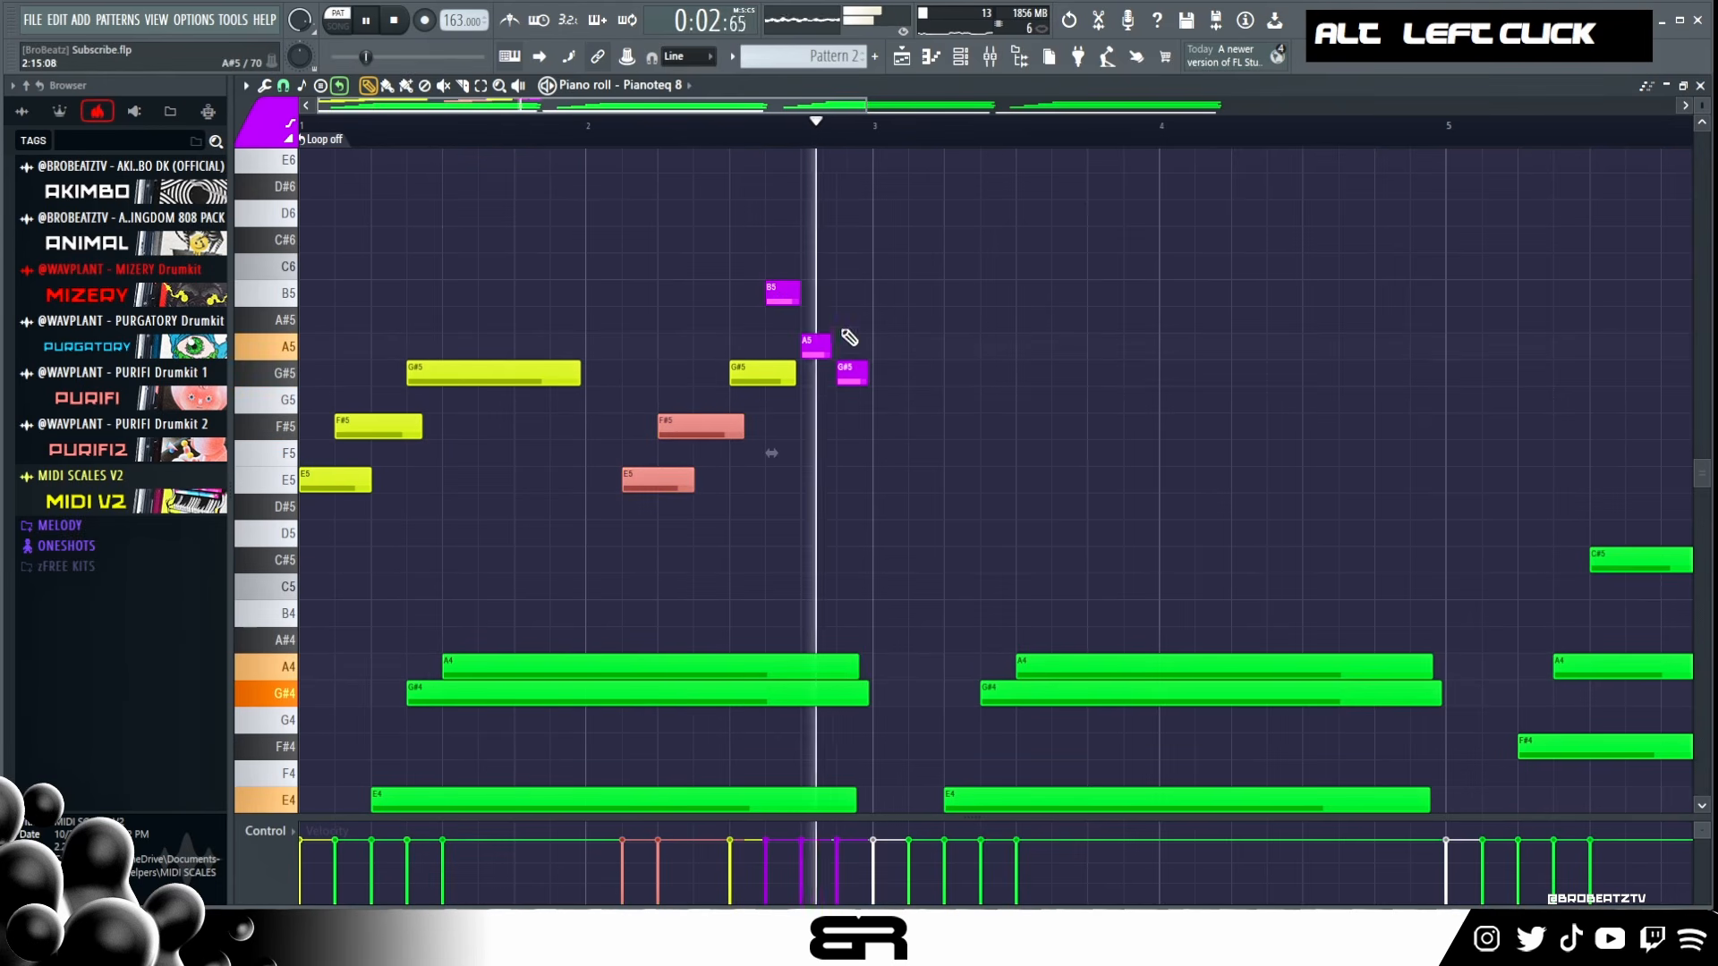
Step: Copy the two-bar yellow and purple melody into bars 3 and 4 and play it
key(space)
drag(921, 223, 922, 478)
click(982, 404)
key(space)
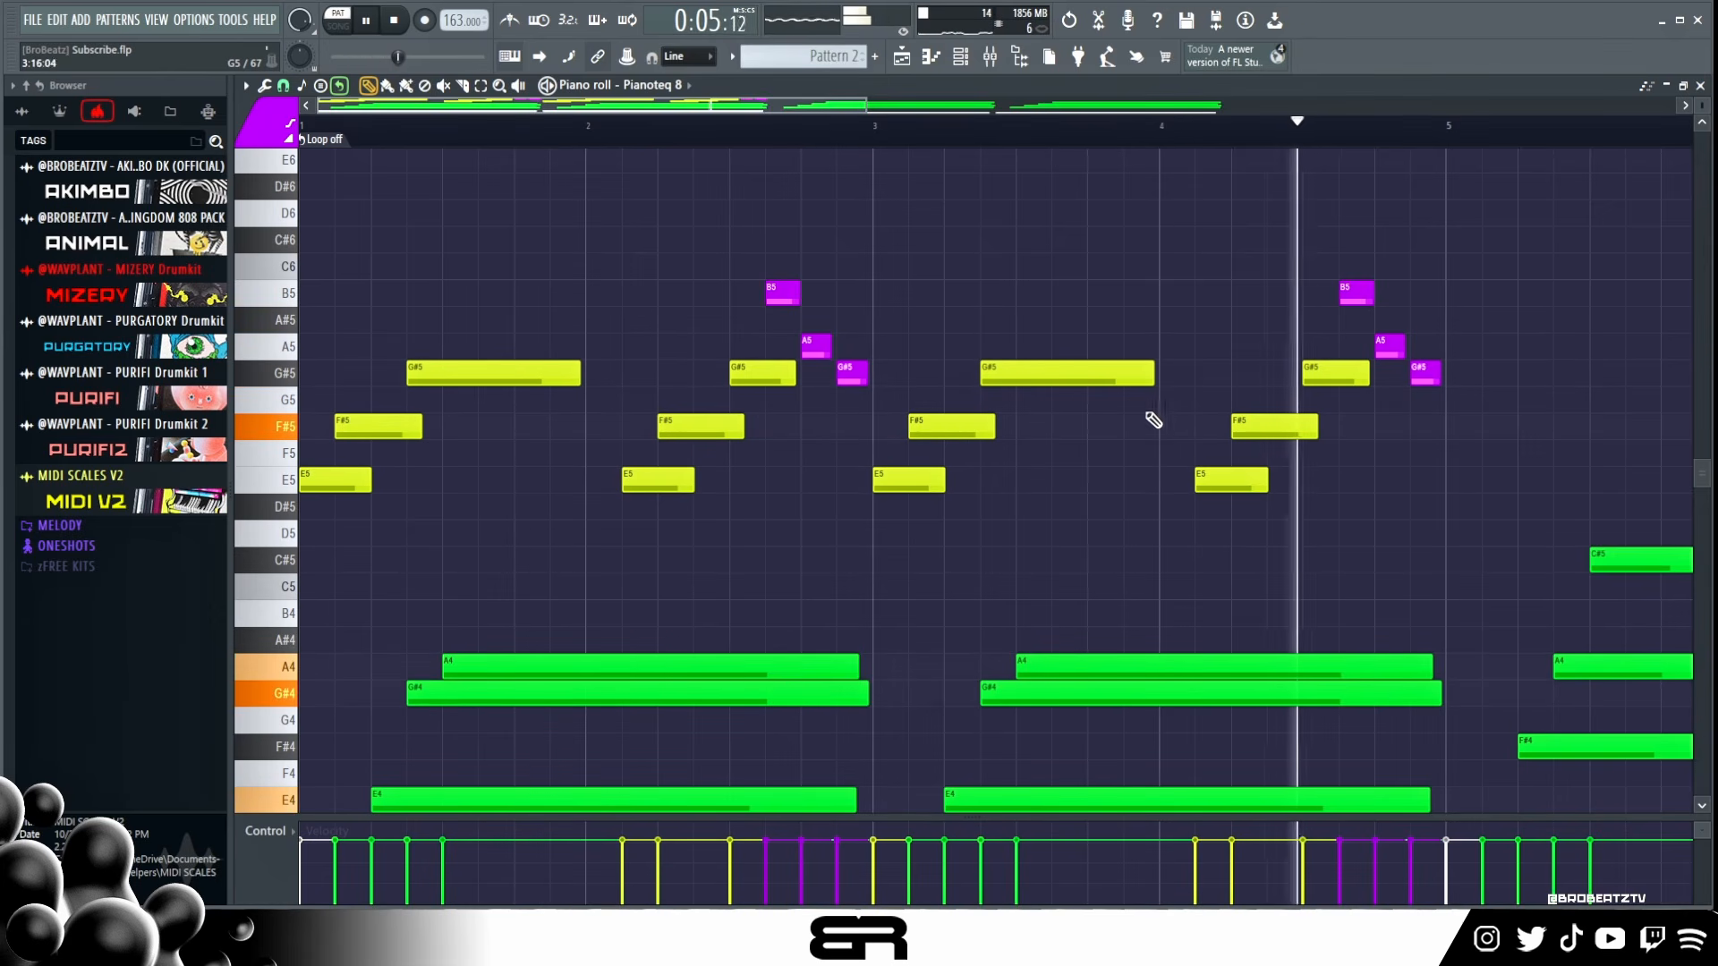
Step: Shorten the yellow F#5 in bar 4 to just under one beat and replace the yellow G#5 after it with short purple F#5 and G#5 notes
key(space)
key(alt)
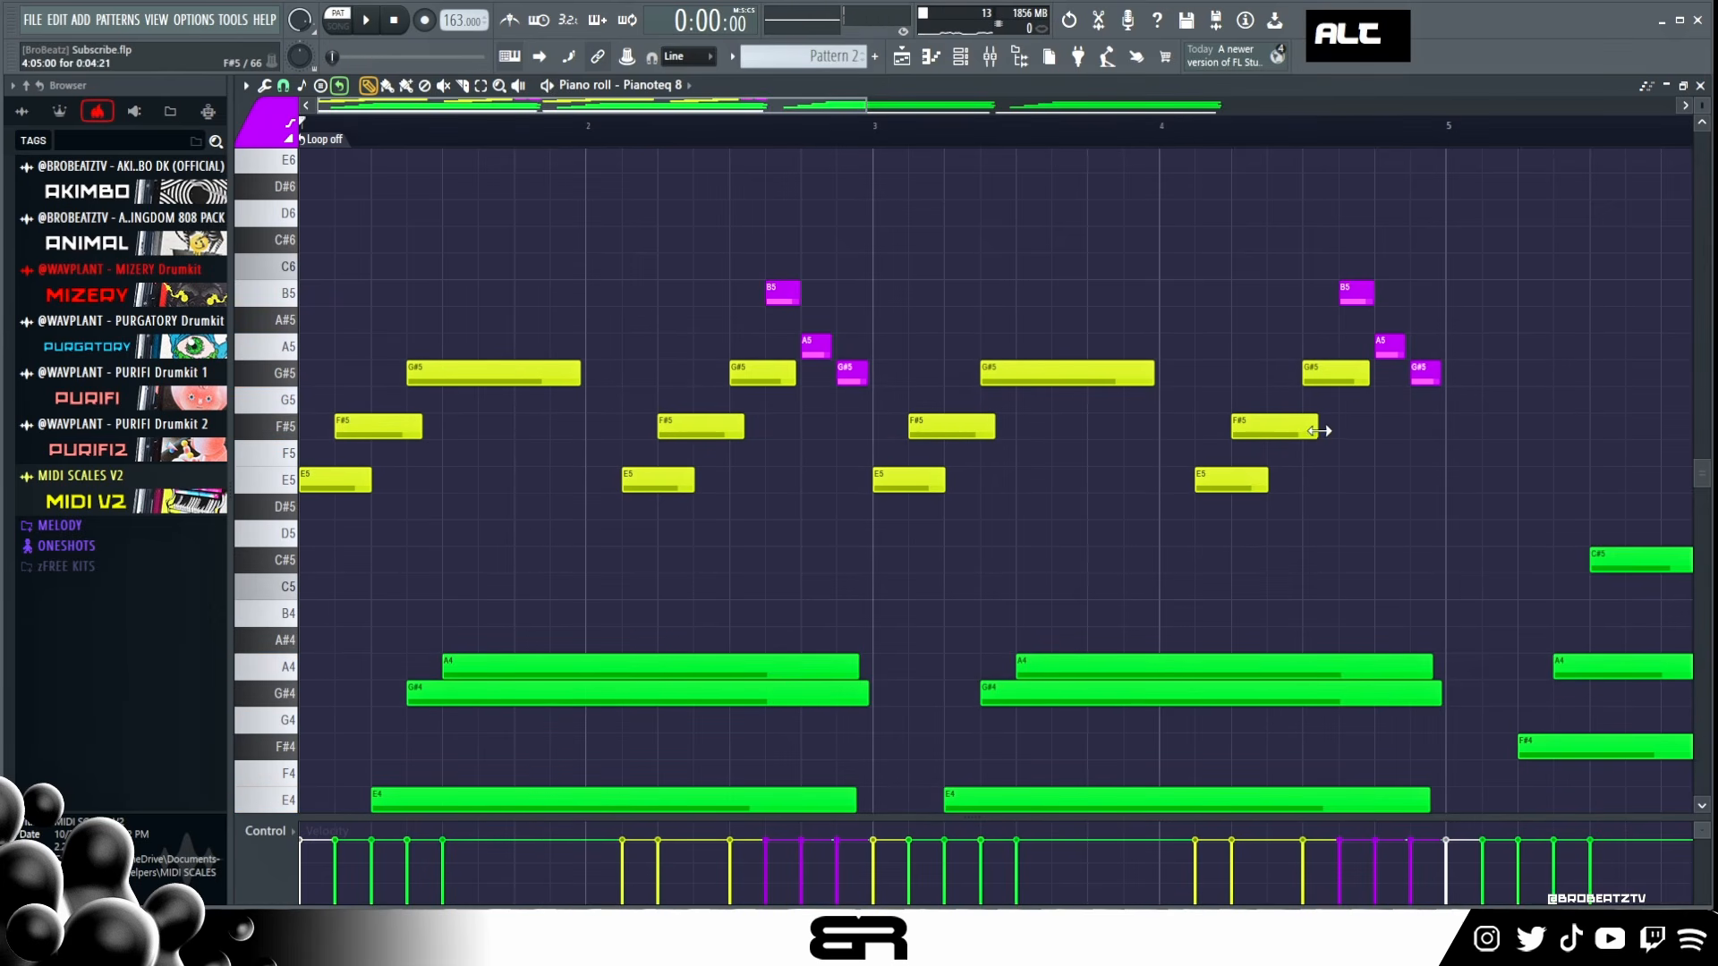
drag(1317, 430, 1296, 432)
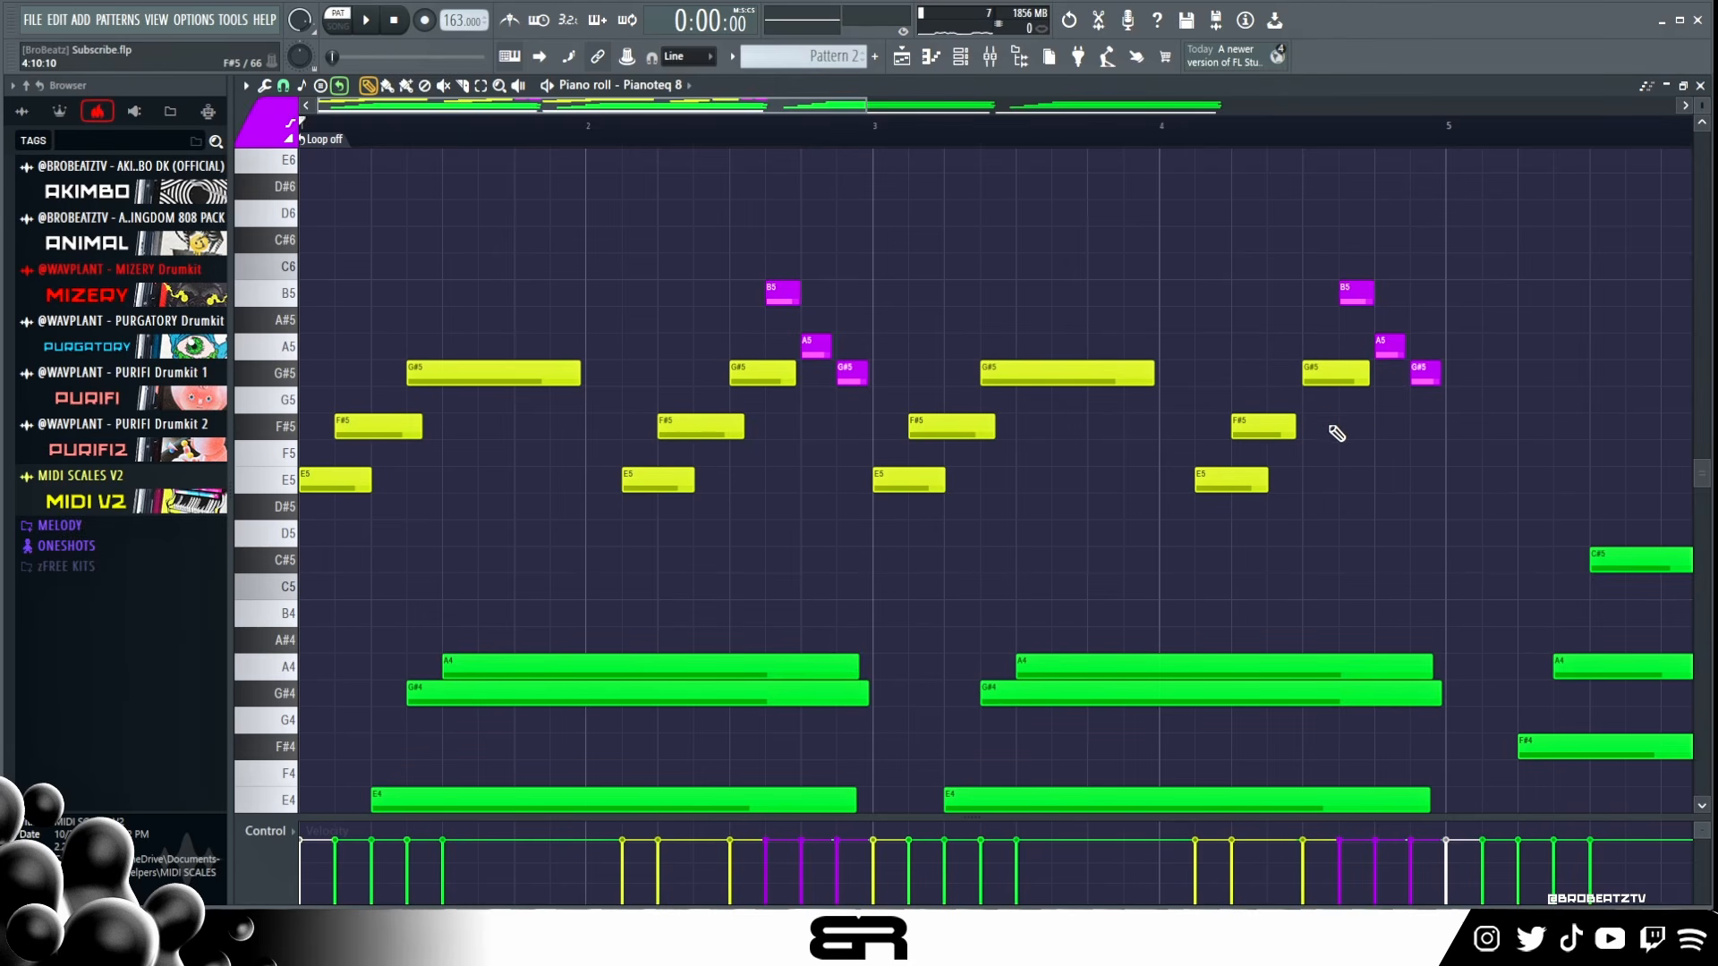
right_click(1325, 374)
drag(1304, 372, 1304, 436)
alt+click(1312, 371)
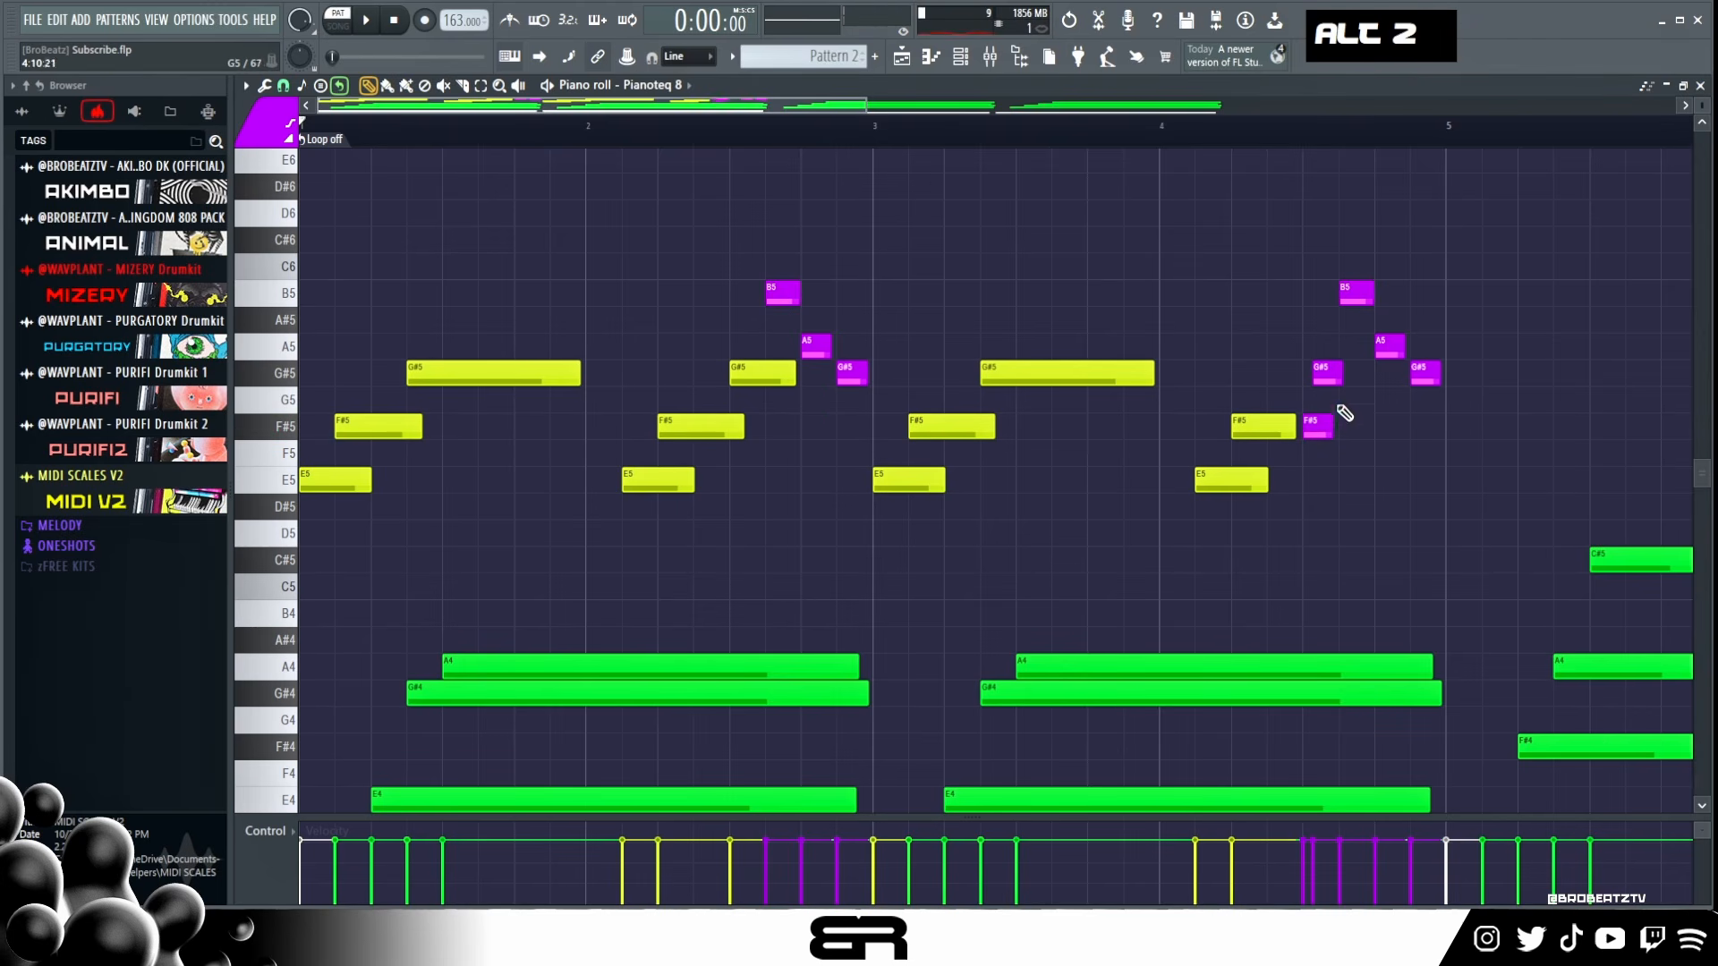
Step: Lengthen the purple F#5 in bar 4 to about 1.3 beats and play bar 4
key(space)
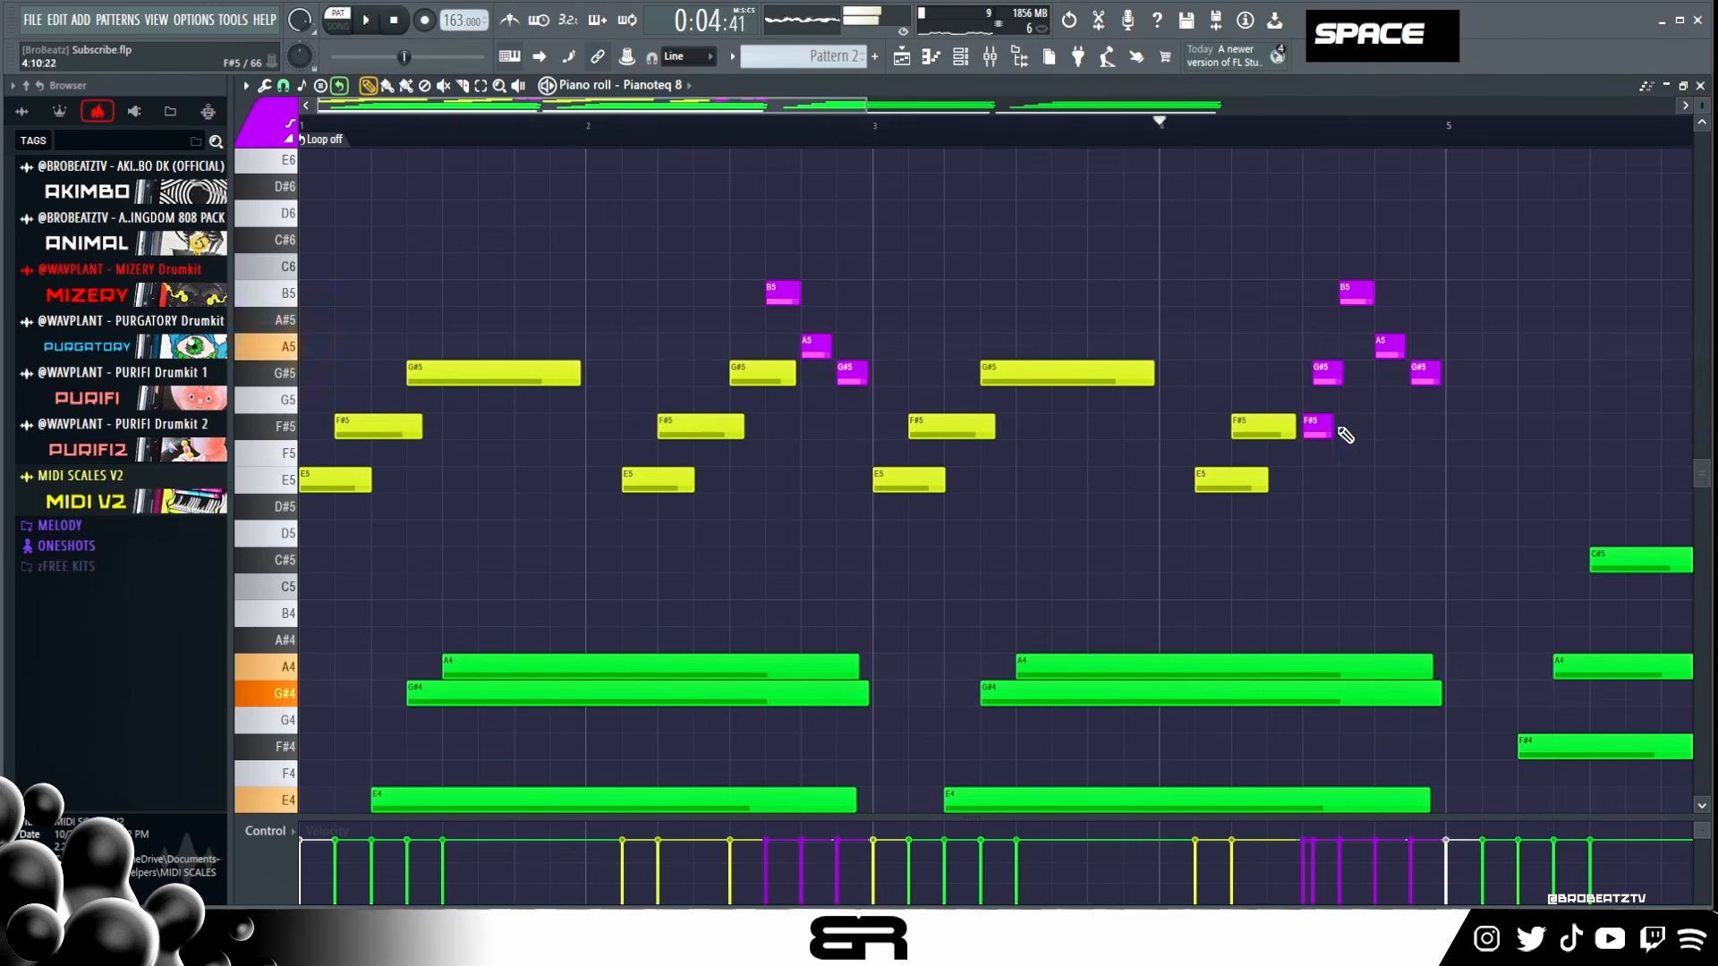
key(space)
drag(1333, 427, 1362, 430)
key(space)
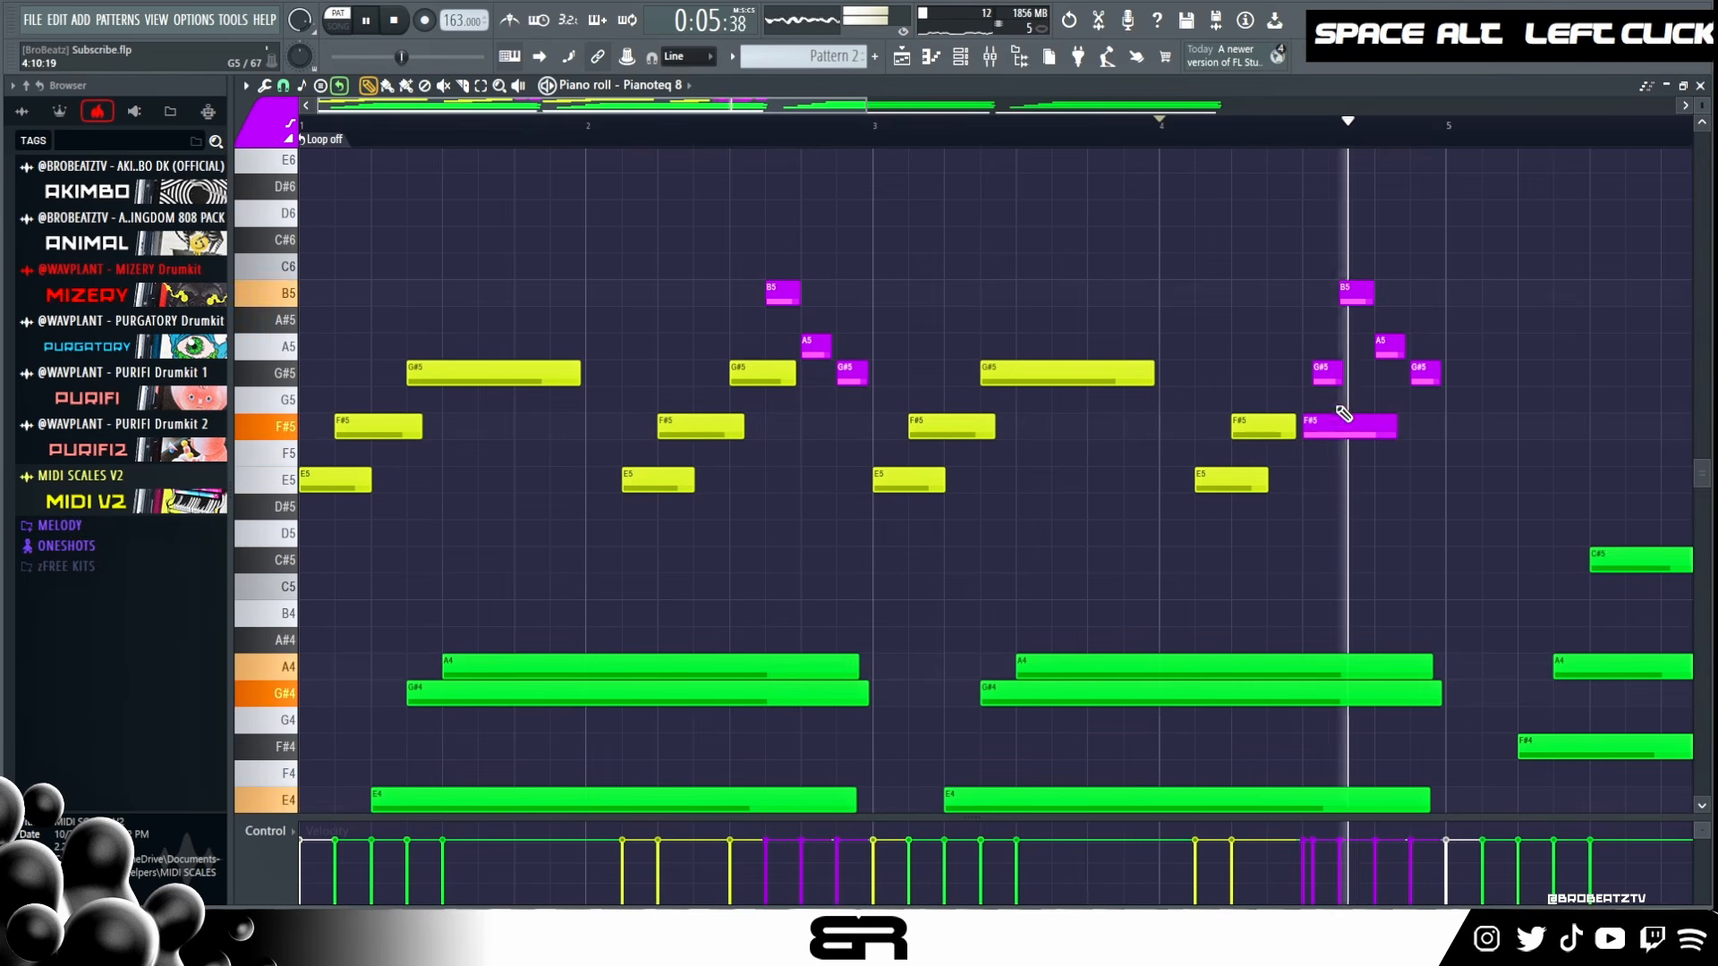
Step: Start the purple G#5 above the long purple F#5 slightly earlier, just after the F#5 begins, and play bar 4
key(space)
key(space)
drag(1331, 375, 1344, 375)
key(space)
key(space)
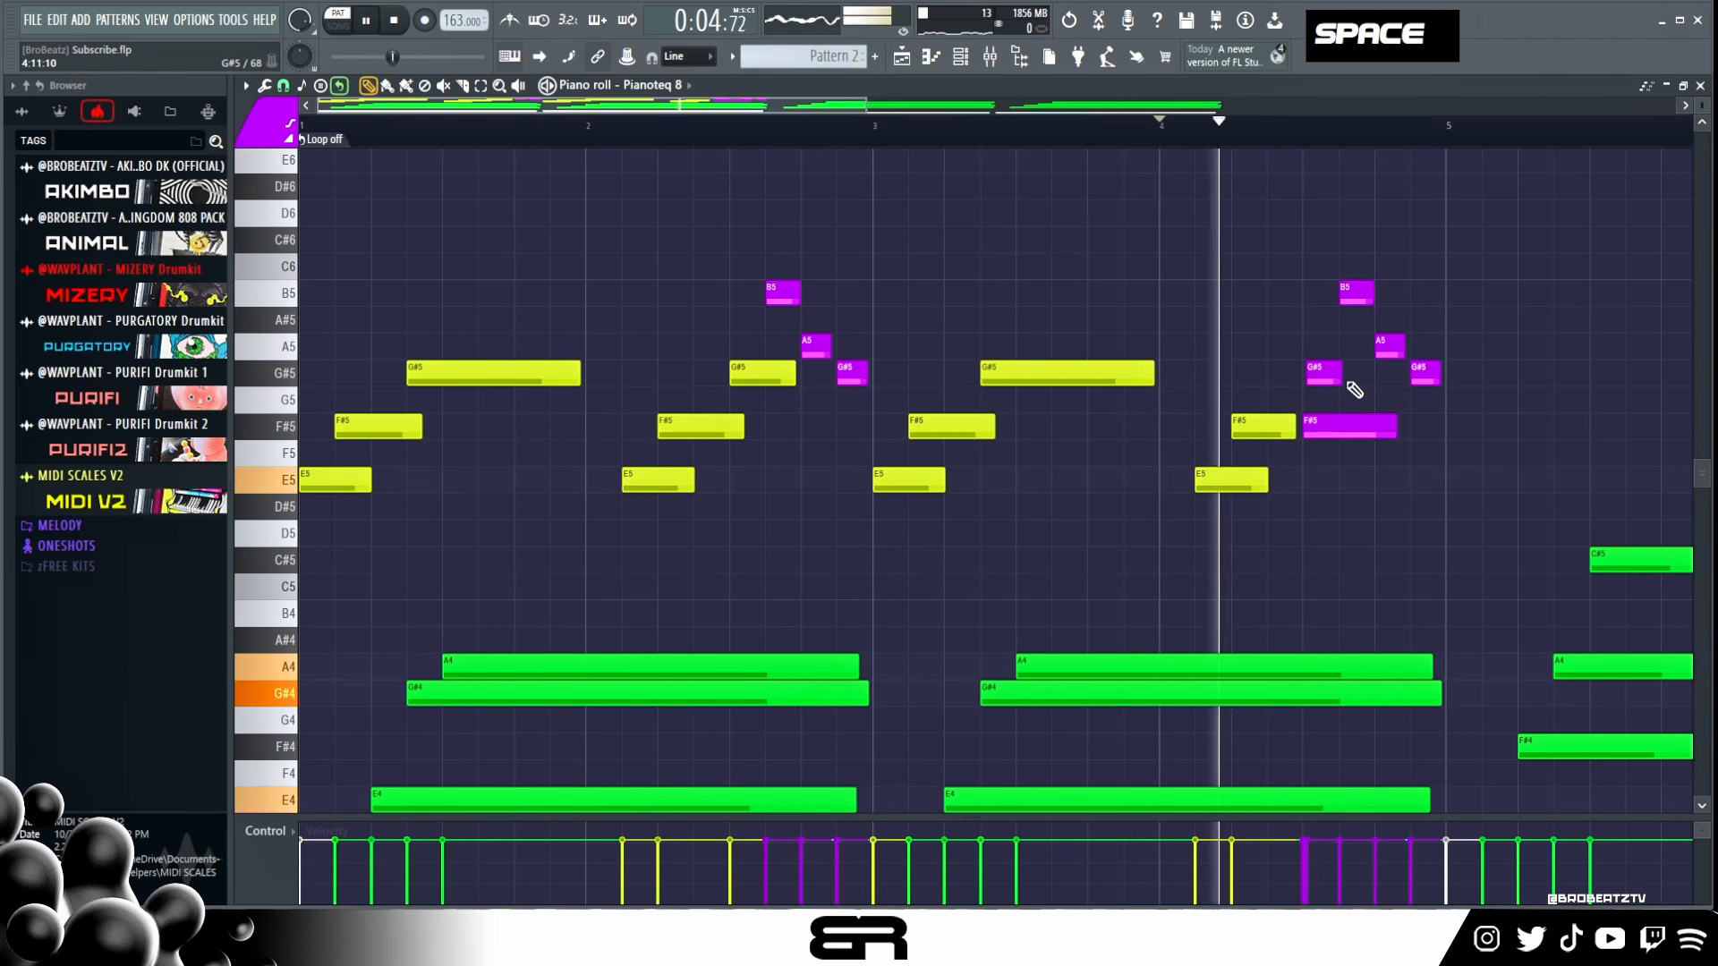
key(space)
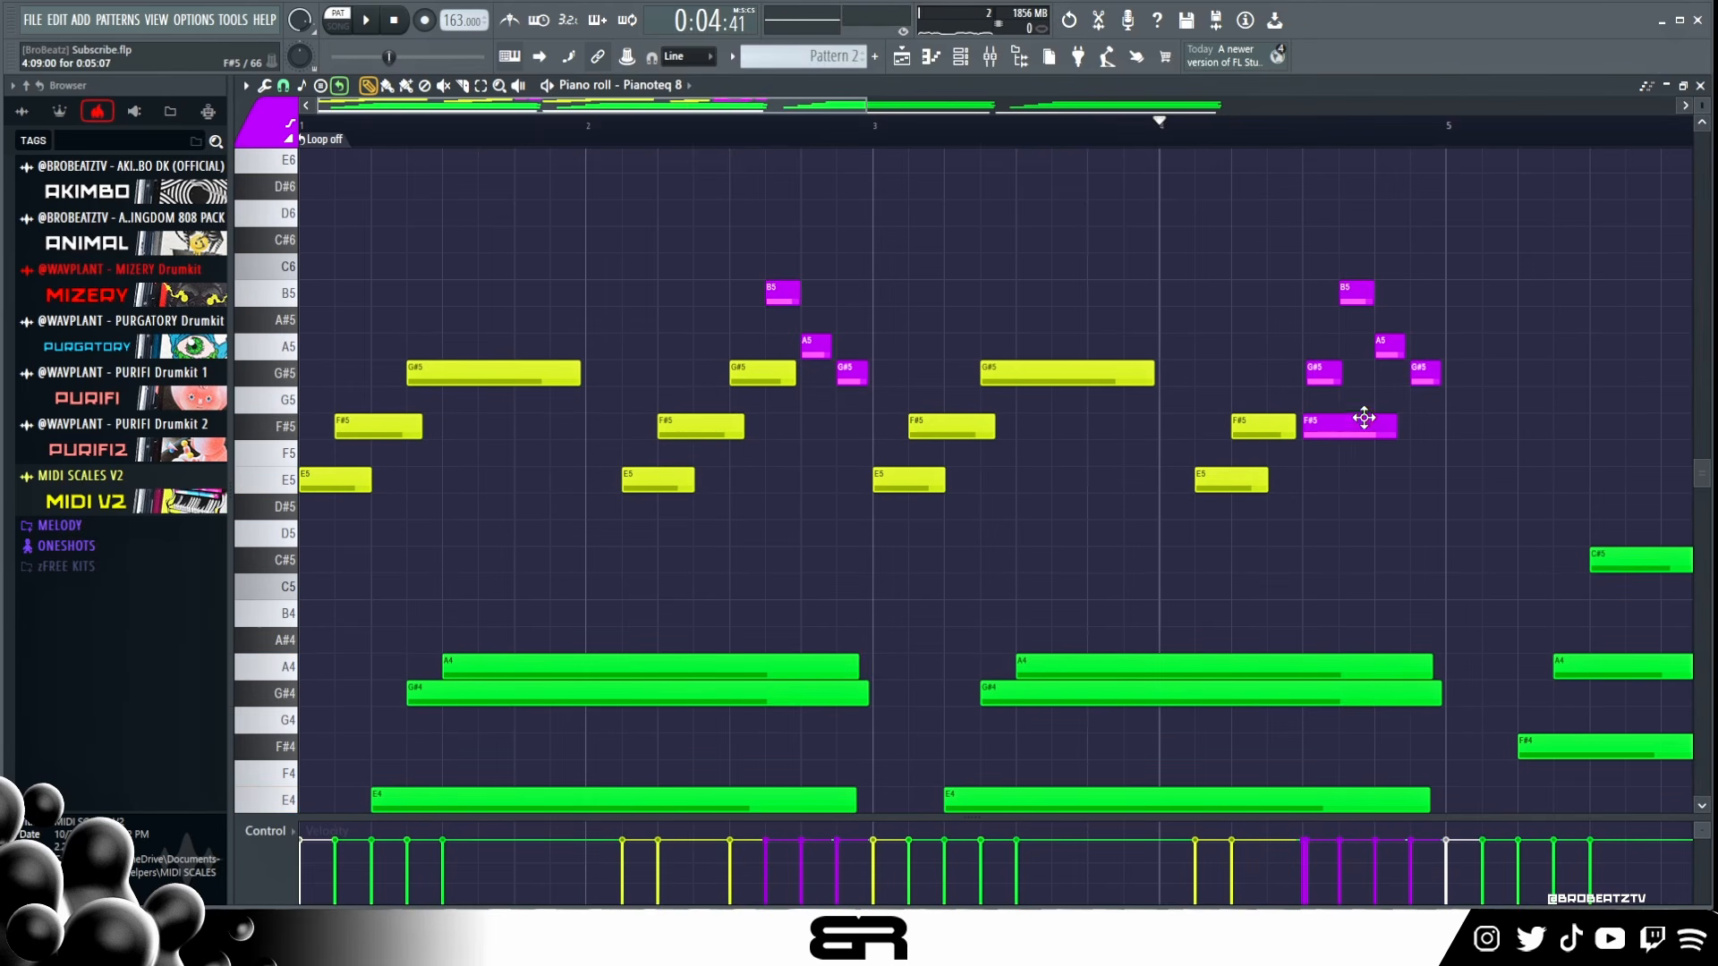
Step: Add short purple E5 and C#5 notes on the last half beat of bar 4 and play the ending
ctrl+scroll(1342, 141, up, 3)
ctrl+scroll(1671, 146, down, 1)
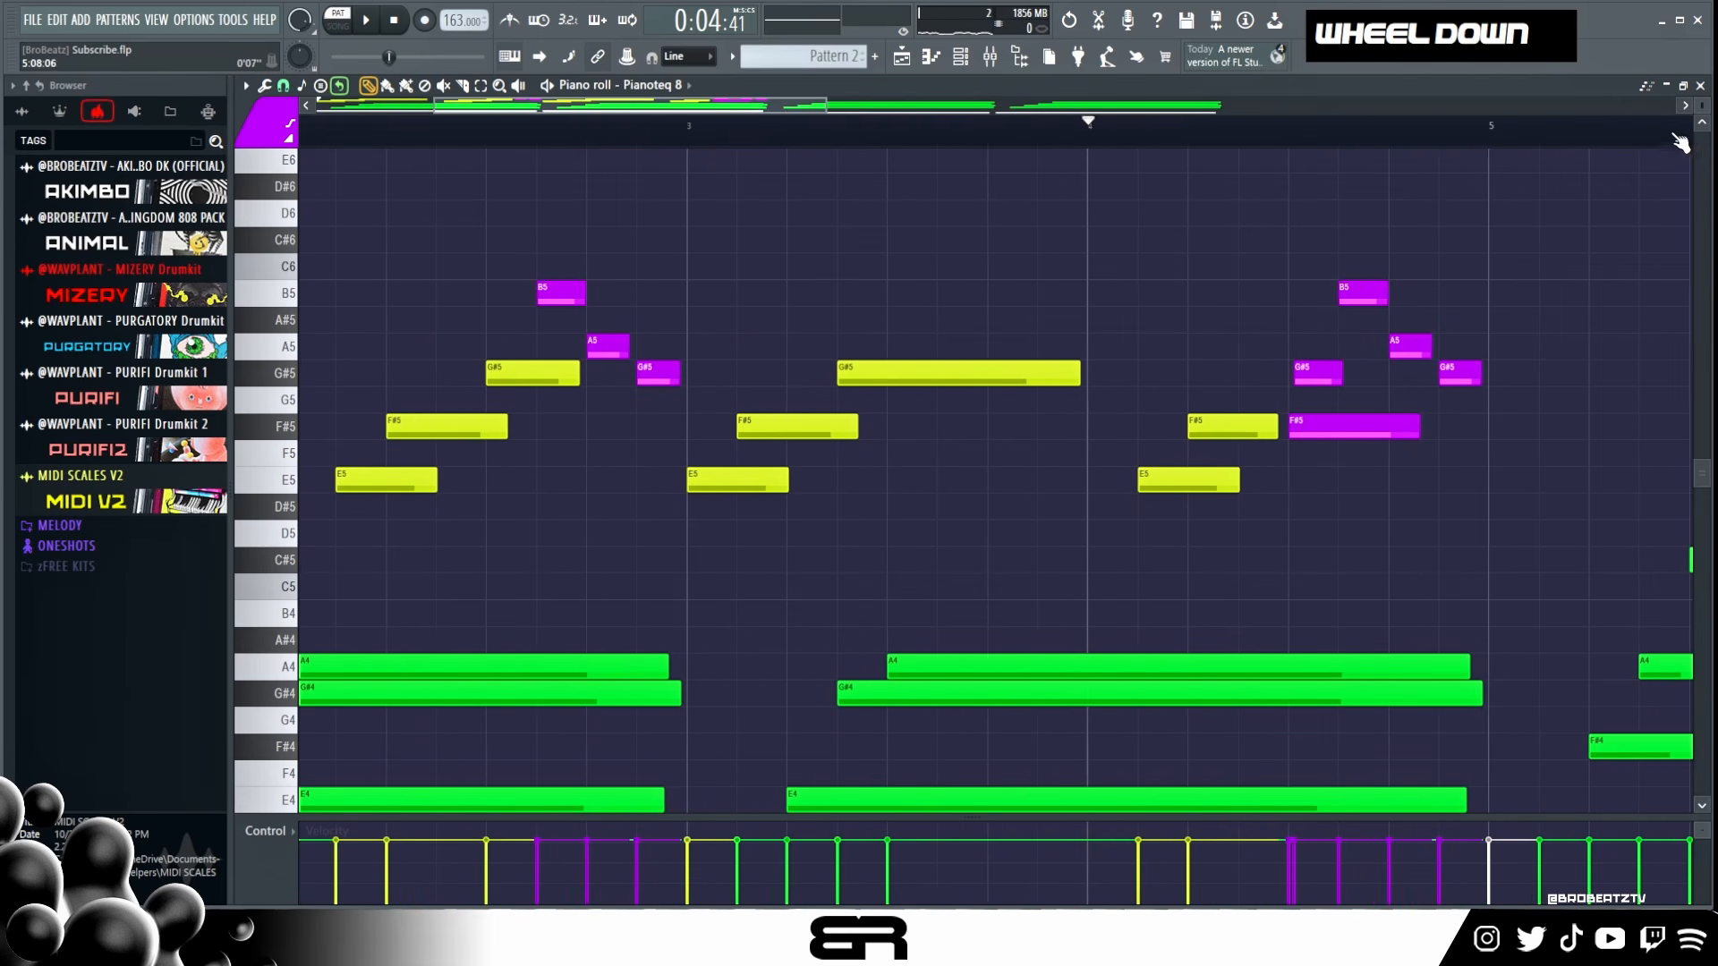
scroll(1592, 286, up, 1)
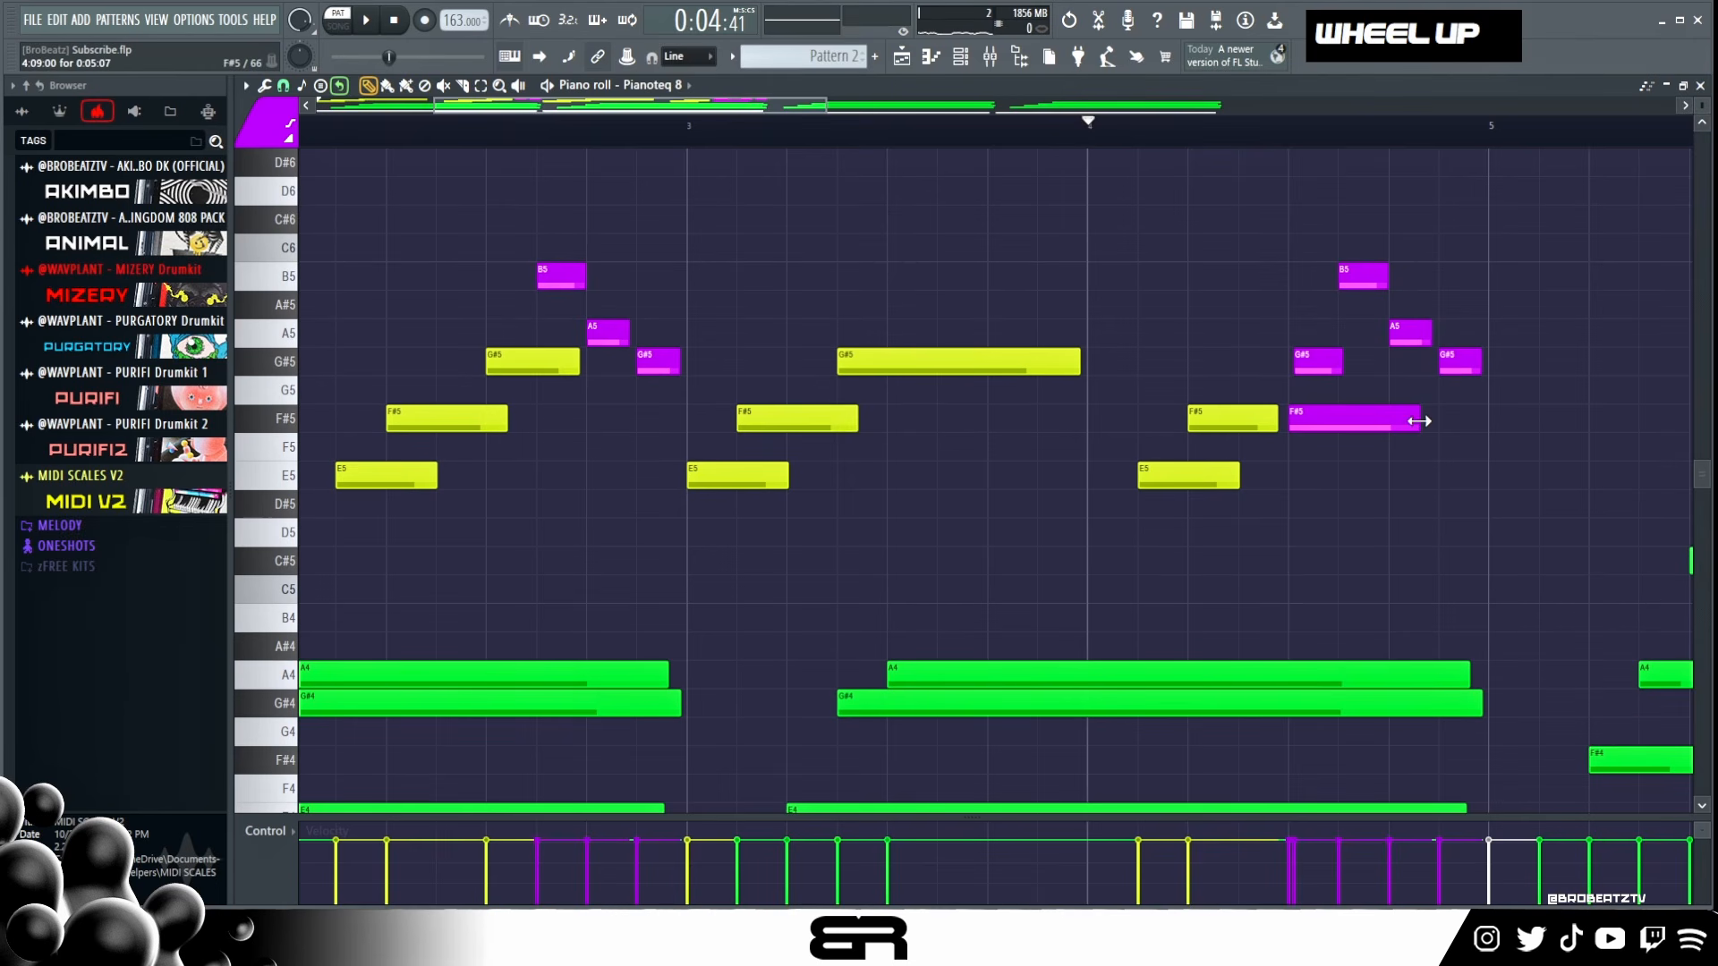
key(space)
key(space)
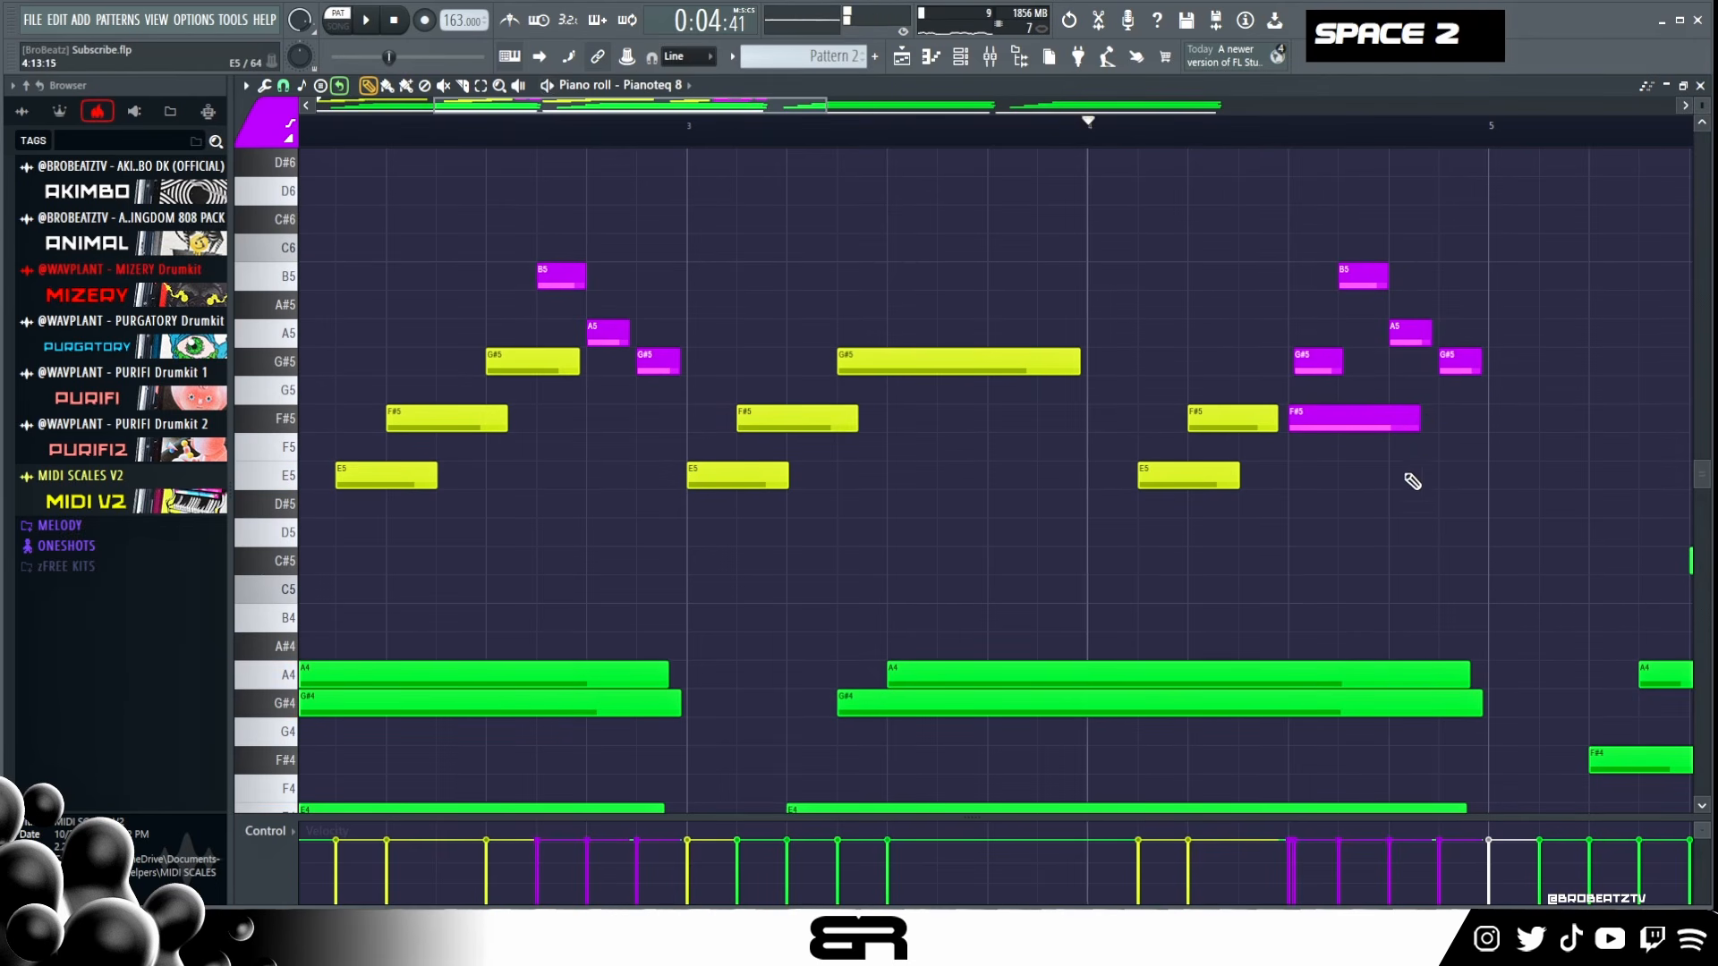
key(ctrl)
click(1447, 481)
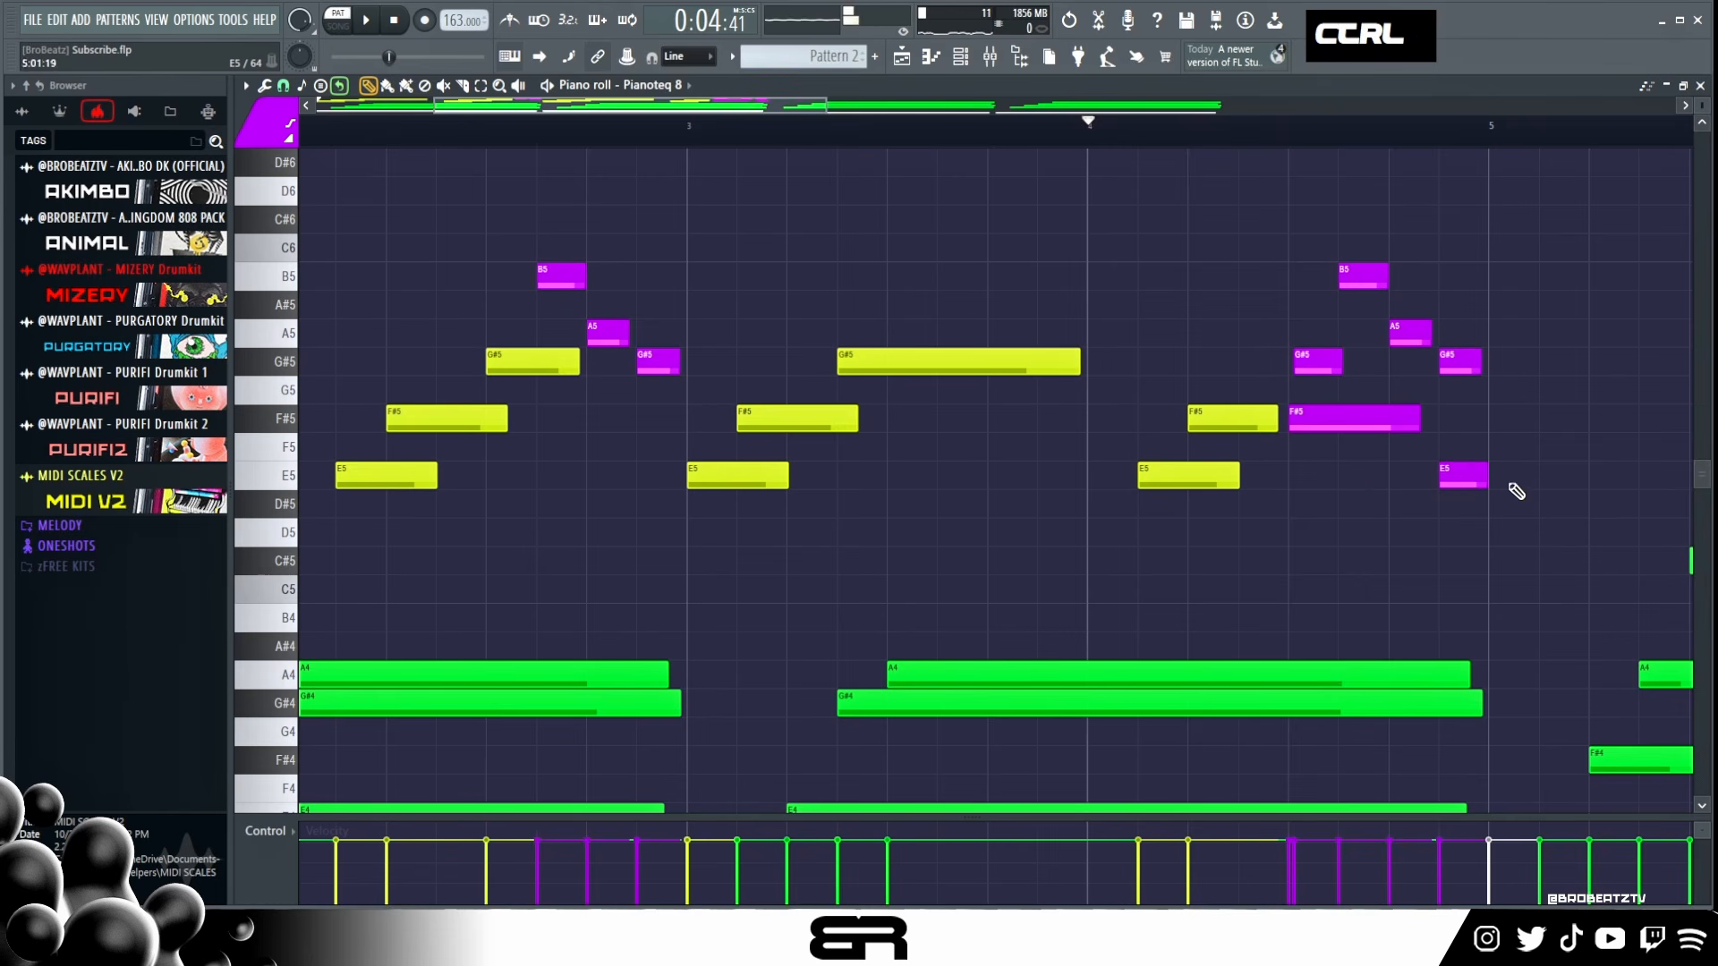
drag(1492, 563, 1427, 559)
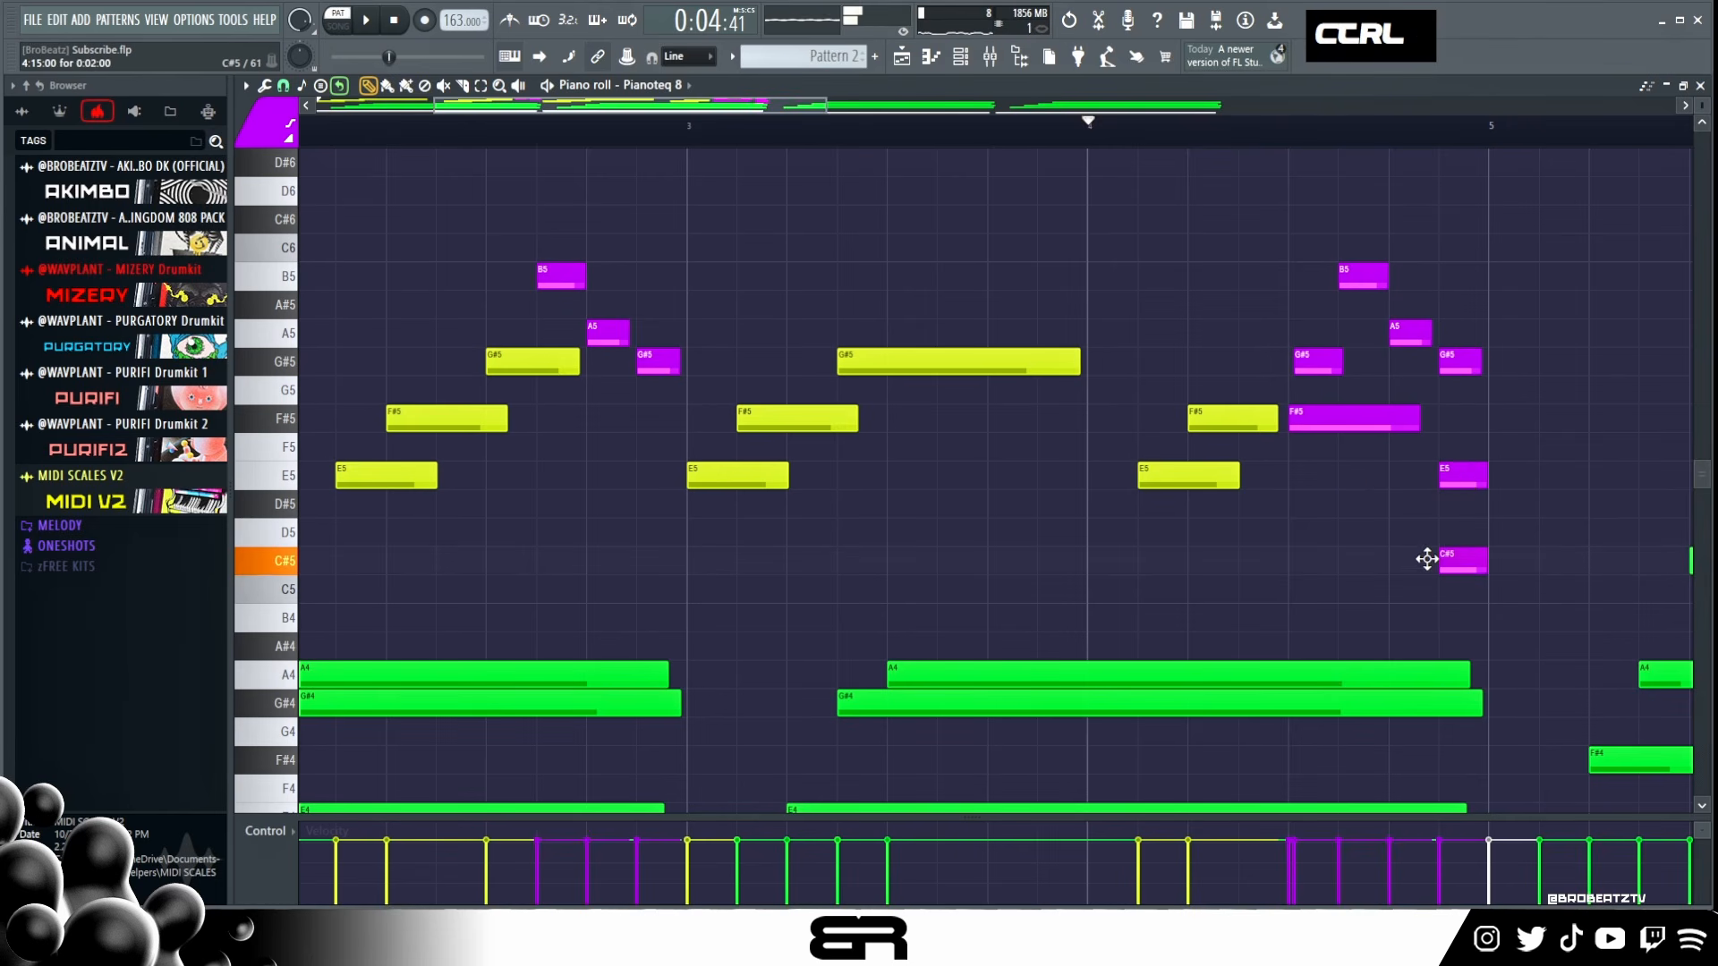
alt+right_click(1467, 475)
key(space)
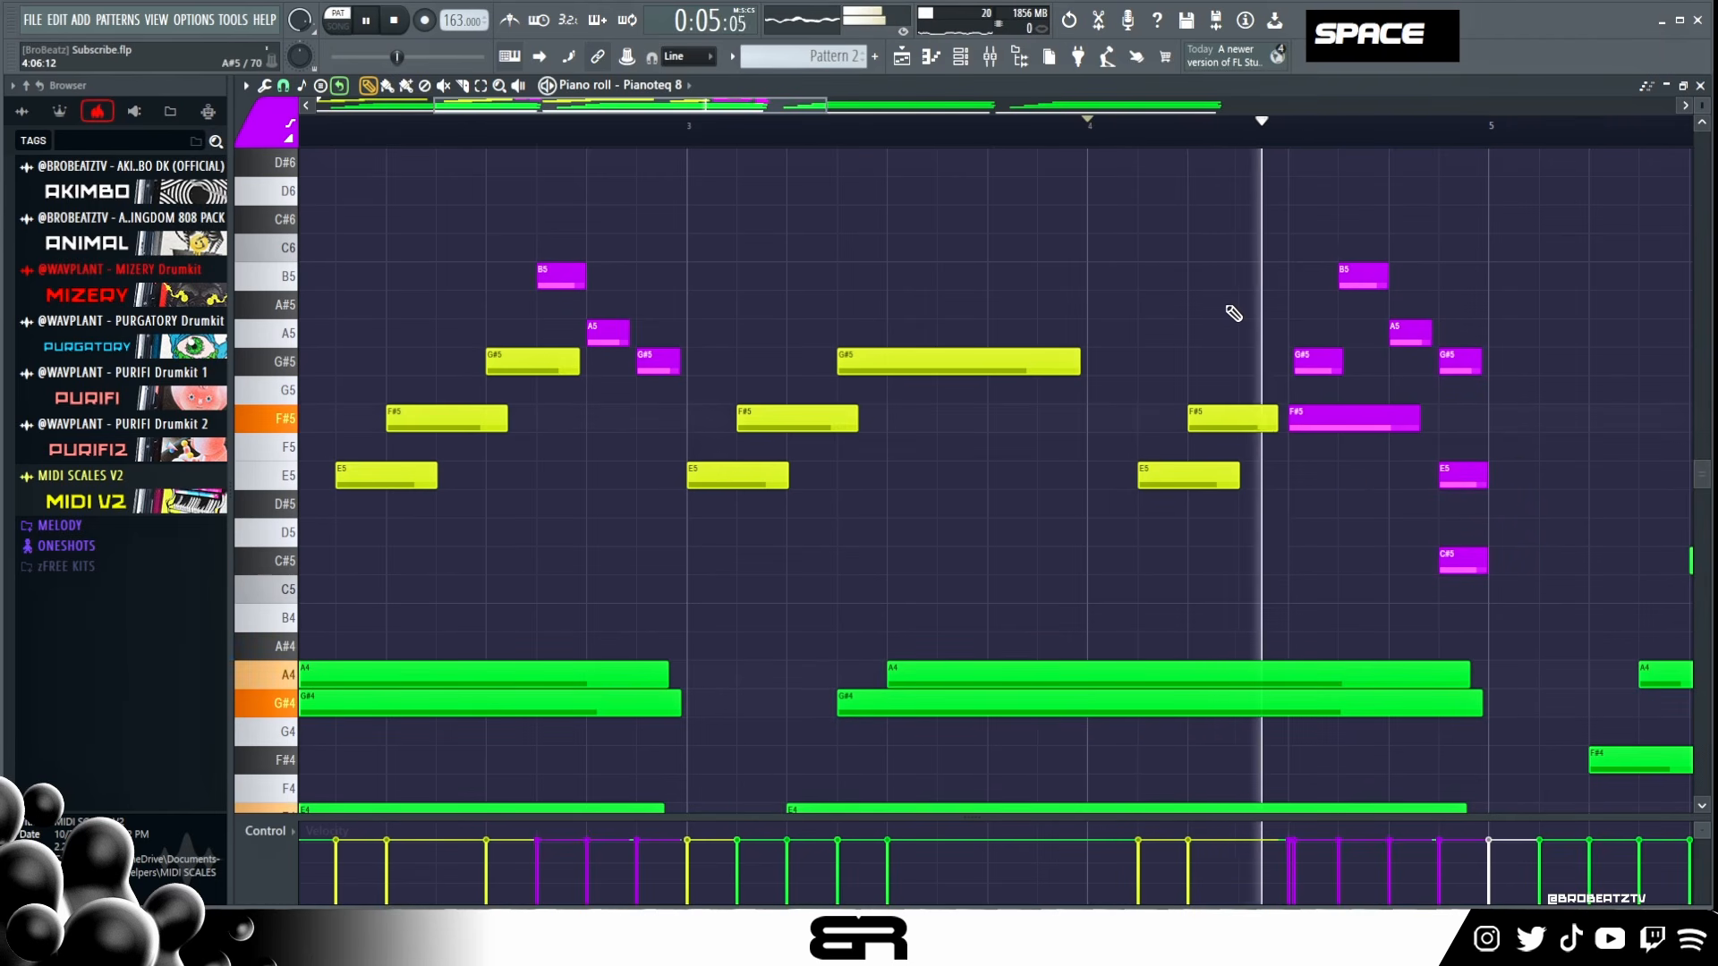
Step: Play the pattern from the beginning to hear the full melody over the first four bars
key(space)
ctrl+right_click(1120, 285)
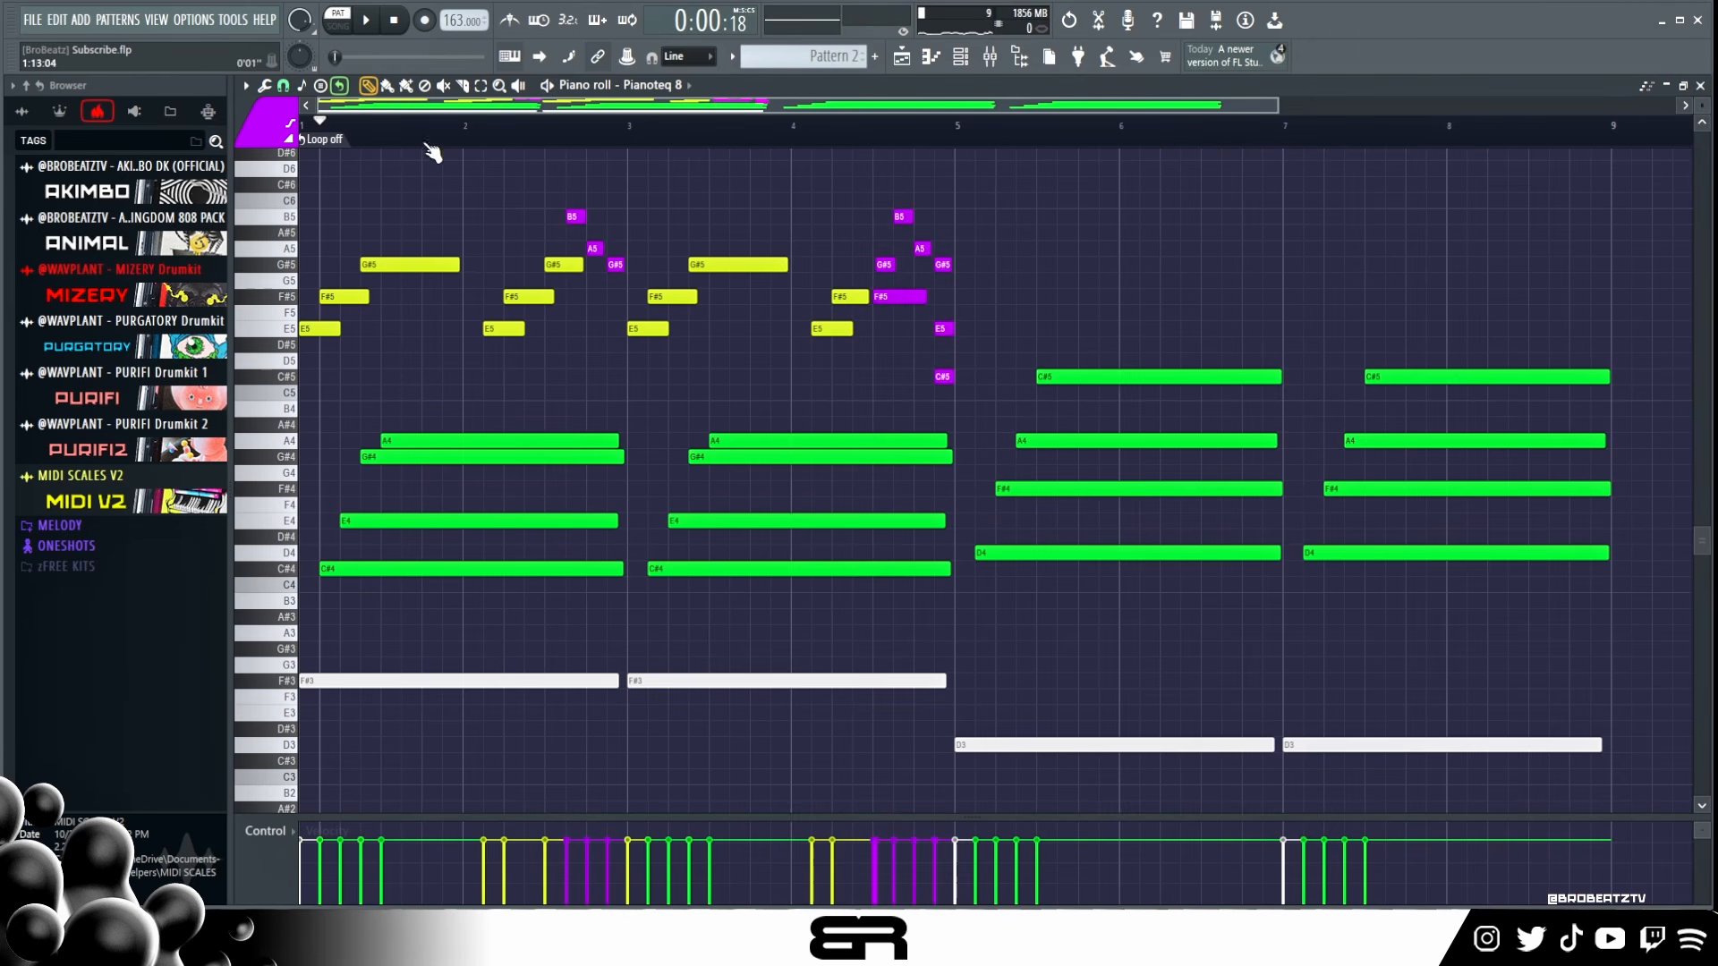
key(space)
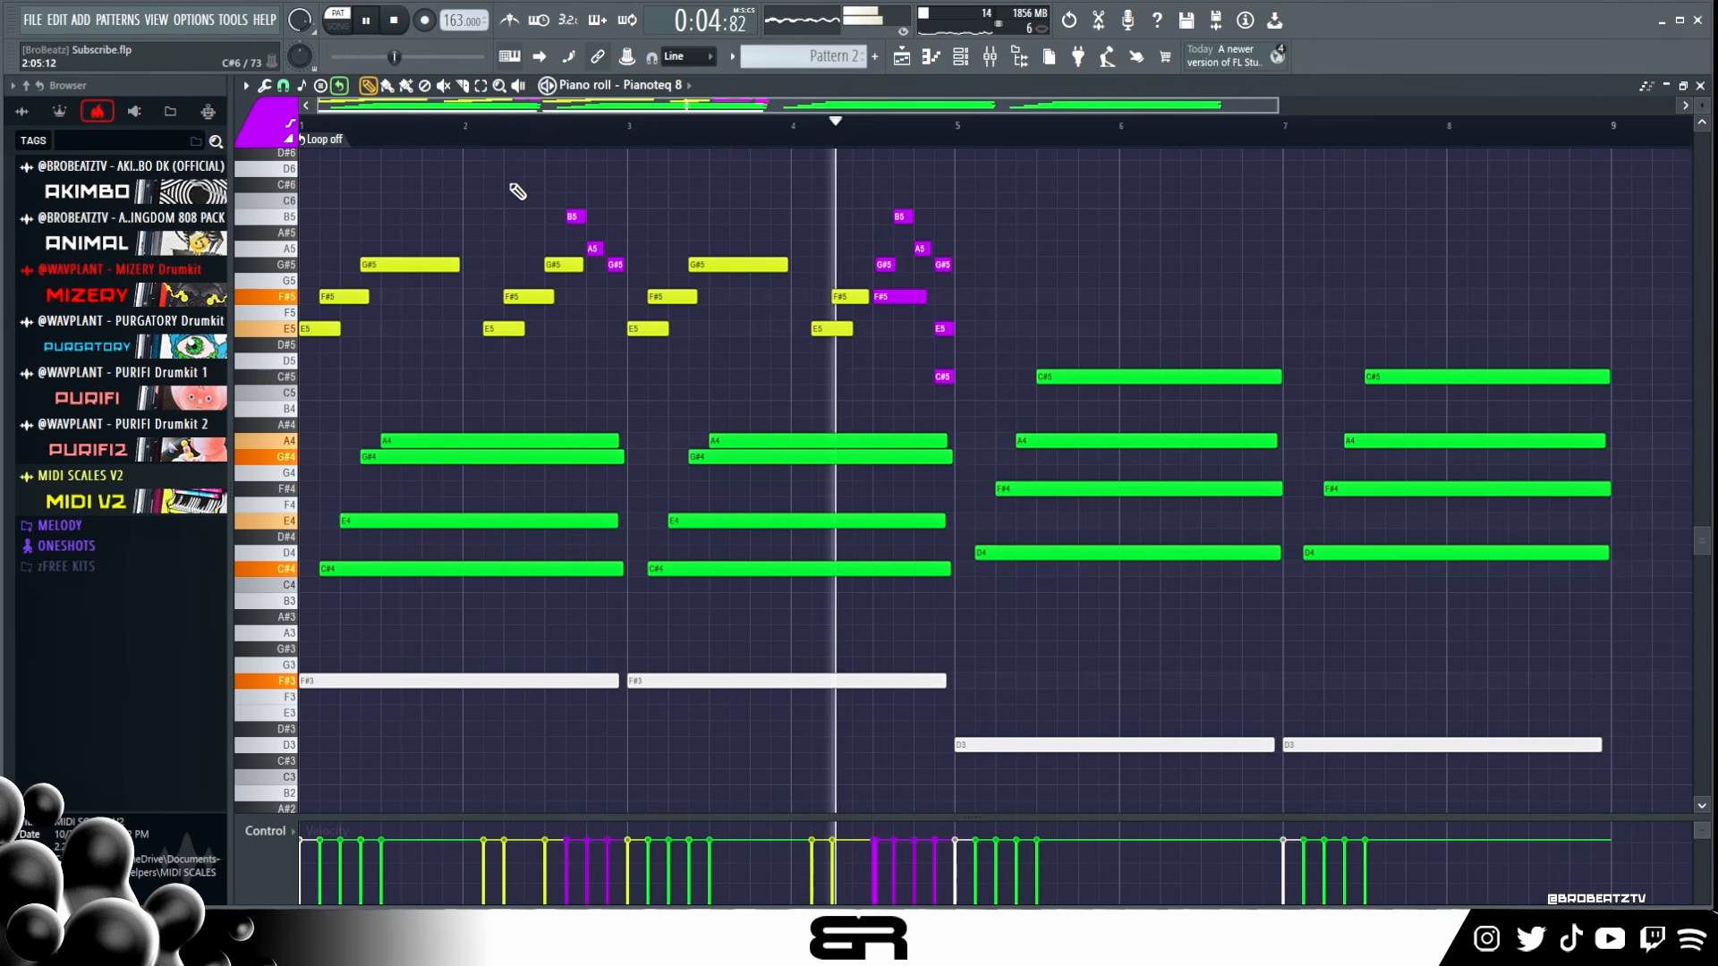
key(space)
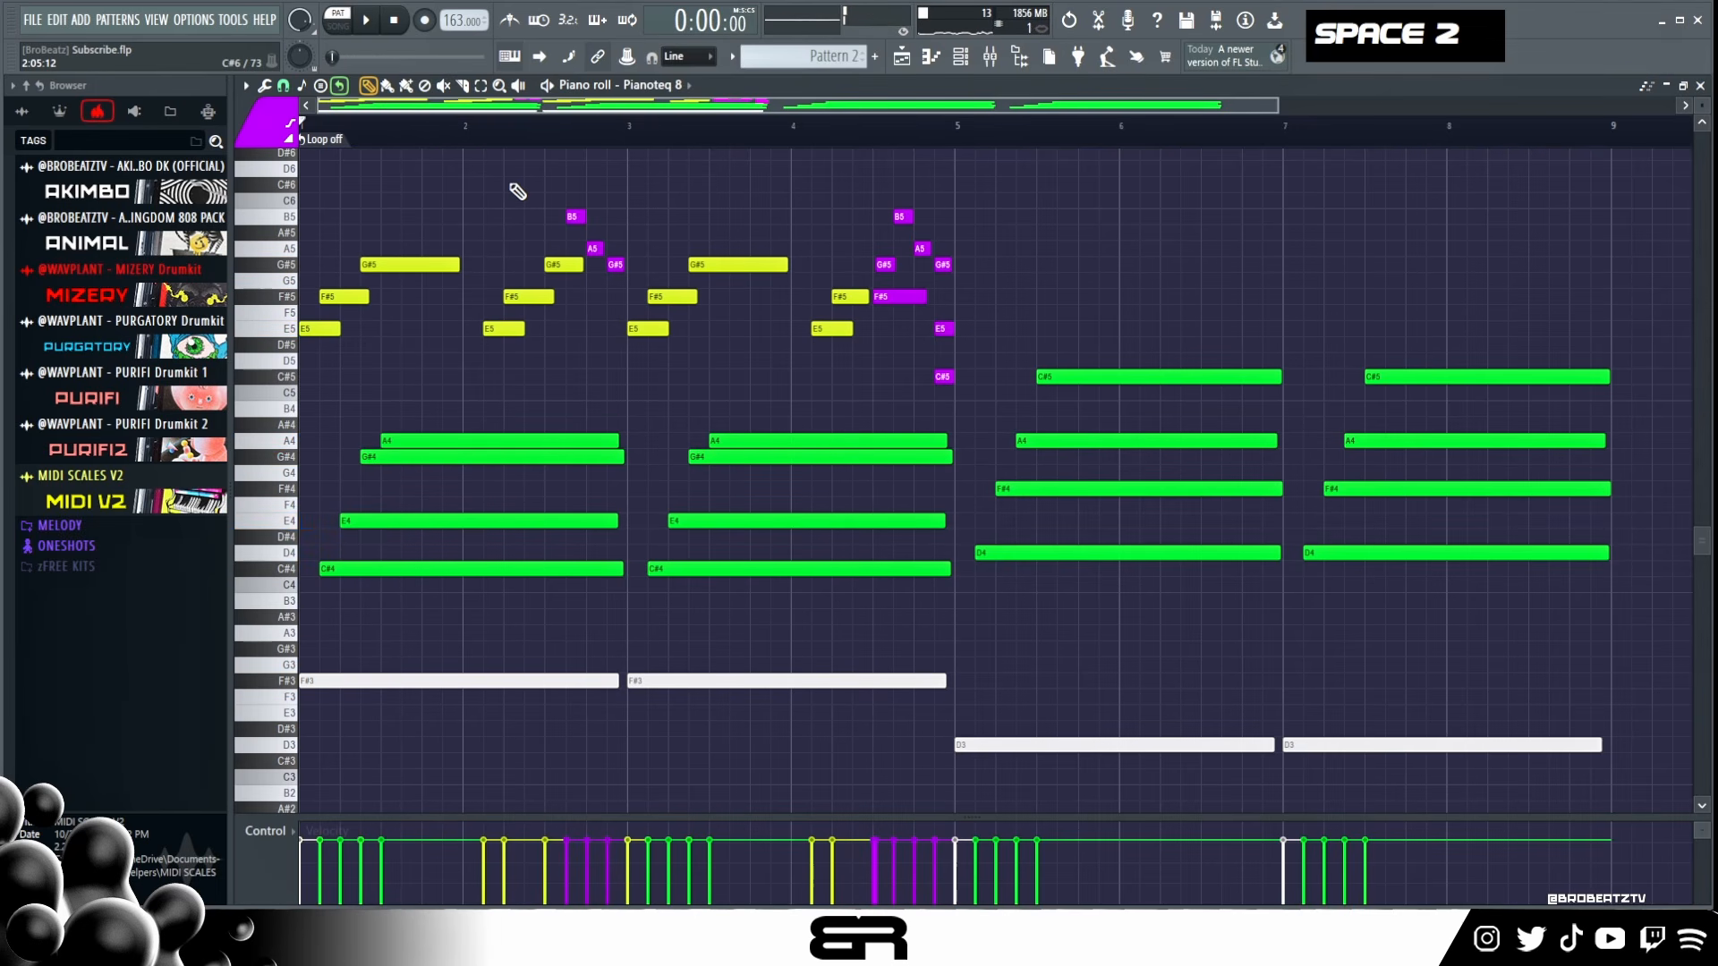
right_click(964, 261)
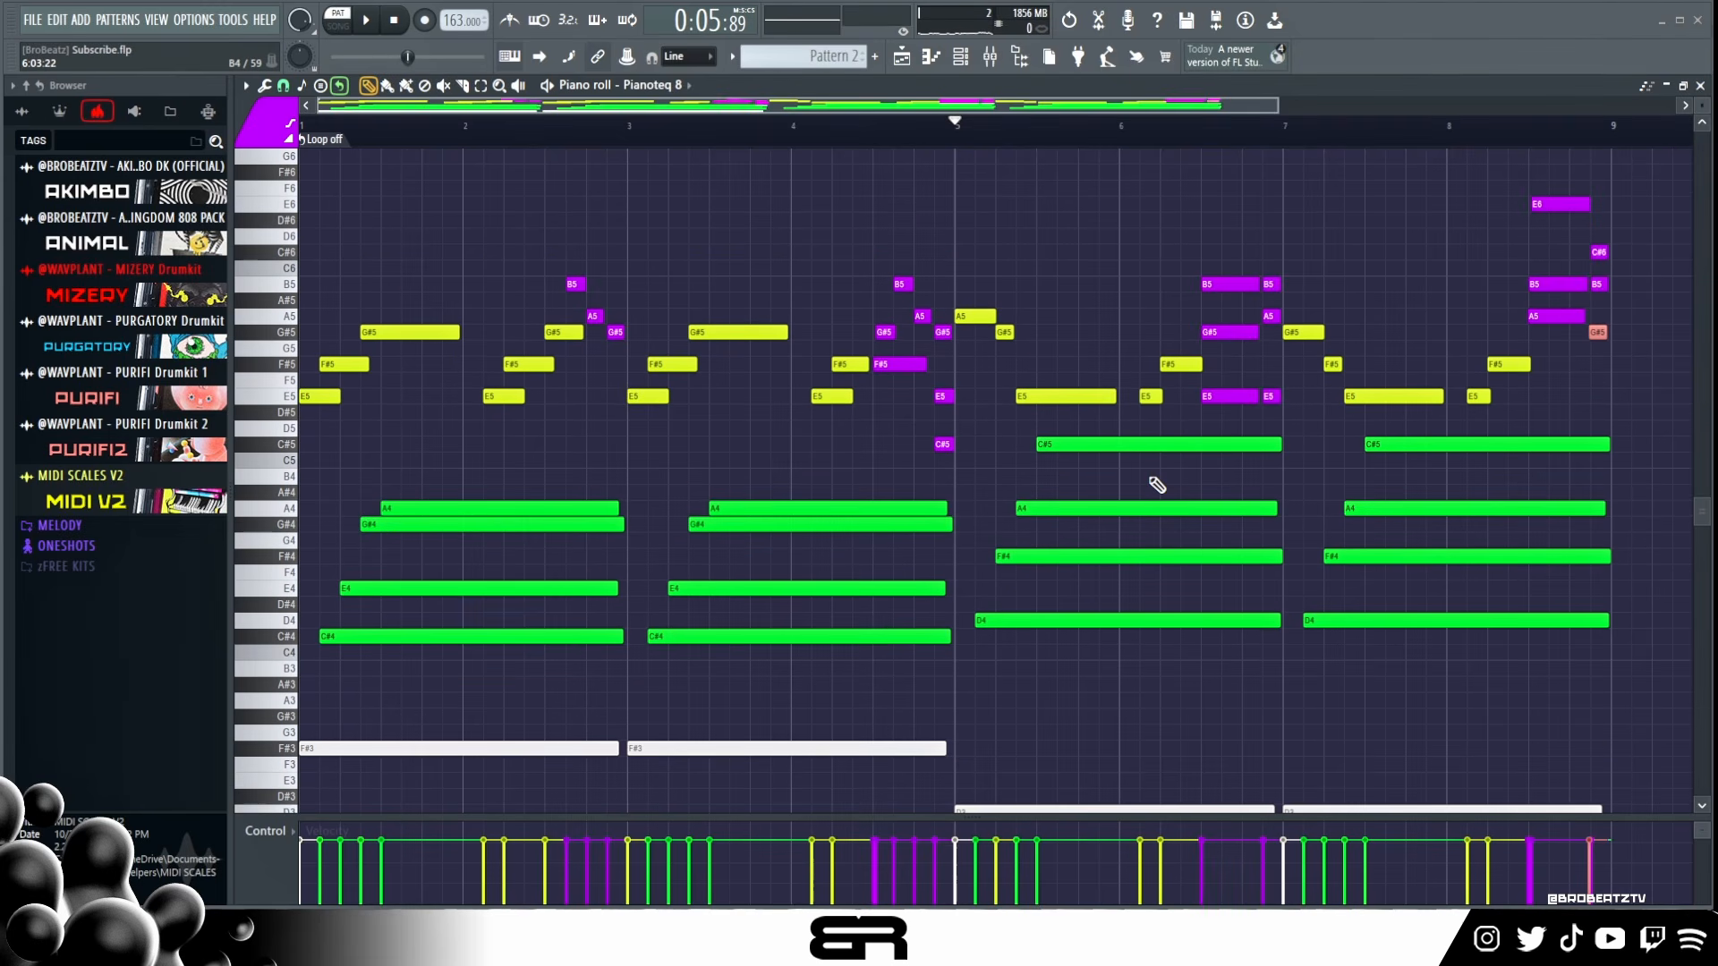
right_click(1154, 333)
scroll(1139, 296, up, 2)
scroll(1707, 107, up, 2)
scroll(1588, 197, up, 3)
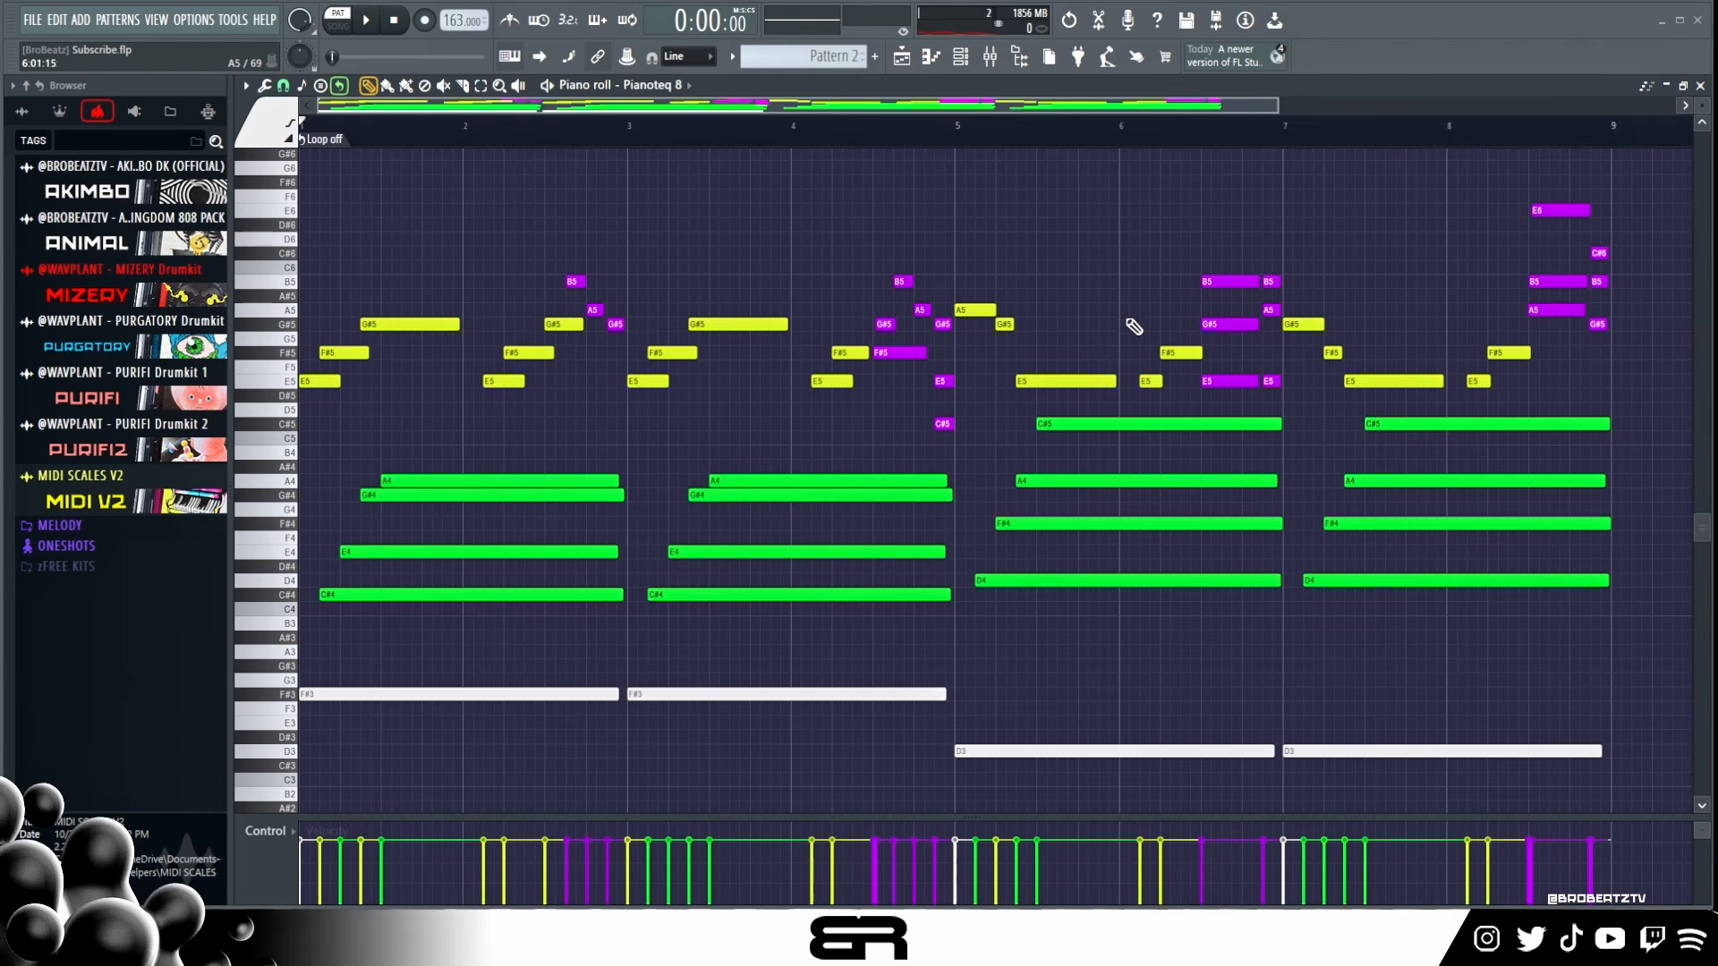
scroll(856, 295, down, 2)
scroll(966, 483, down, 3)
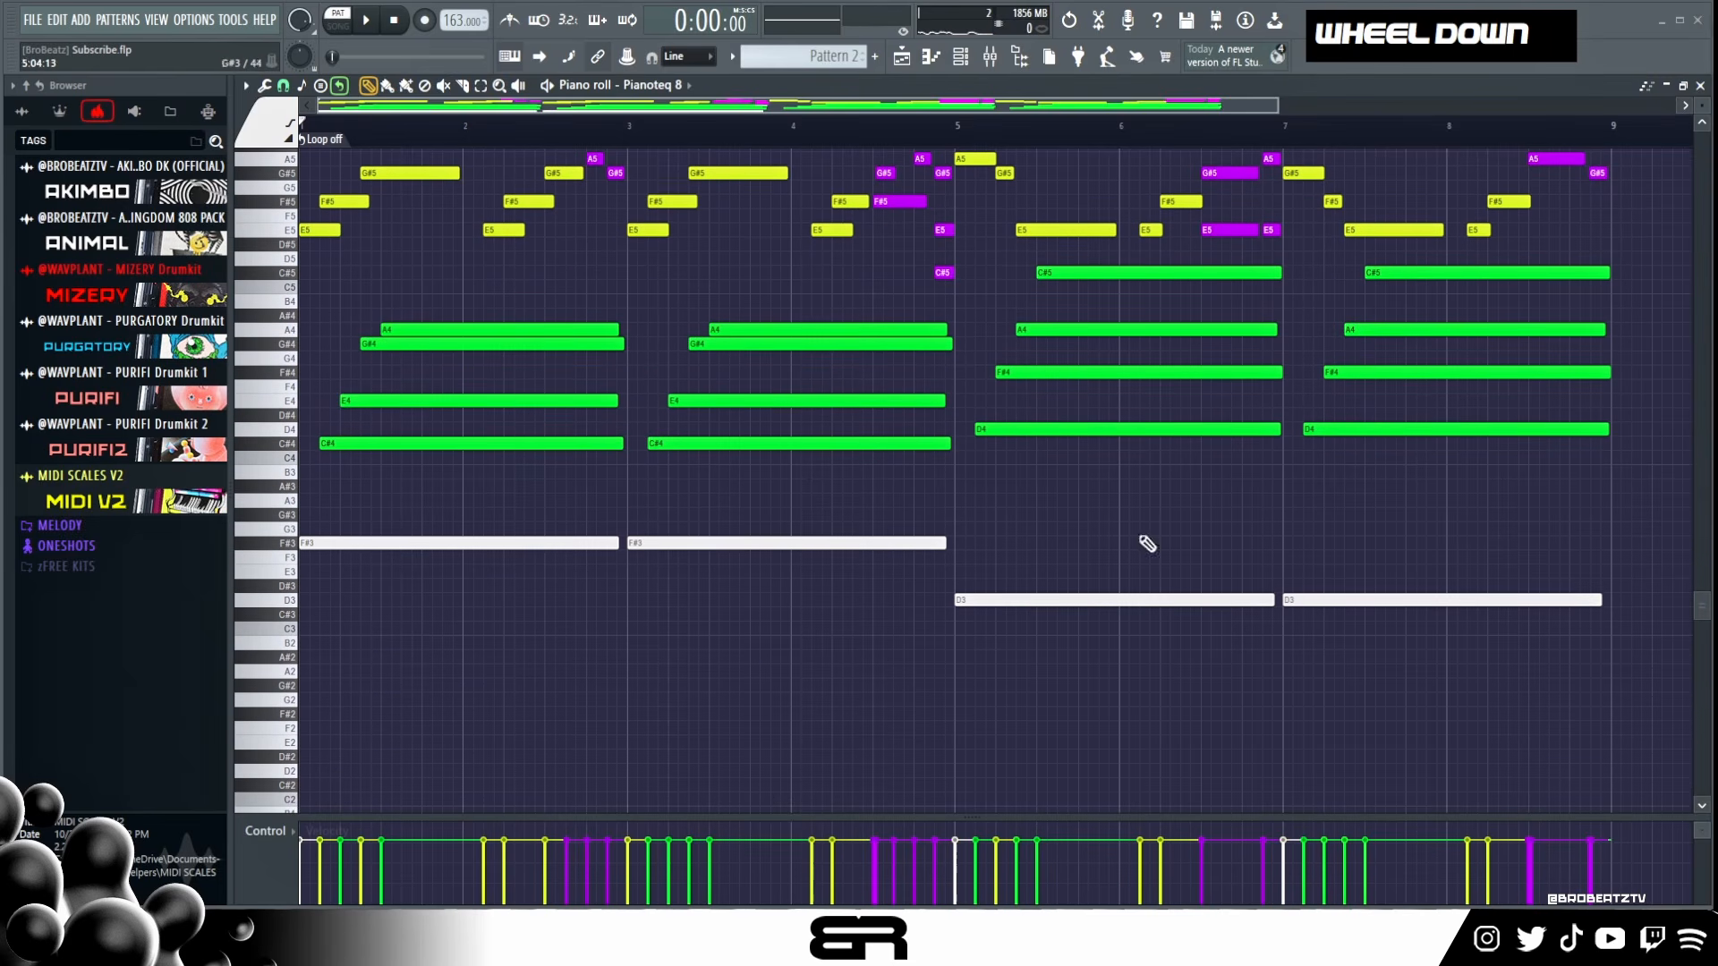
scroll(760, 595, up, 3)
drag(795, 386, 939, 498)
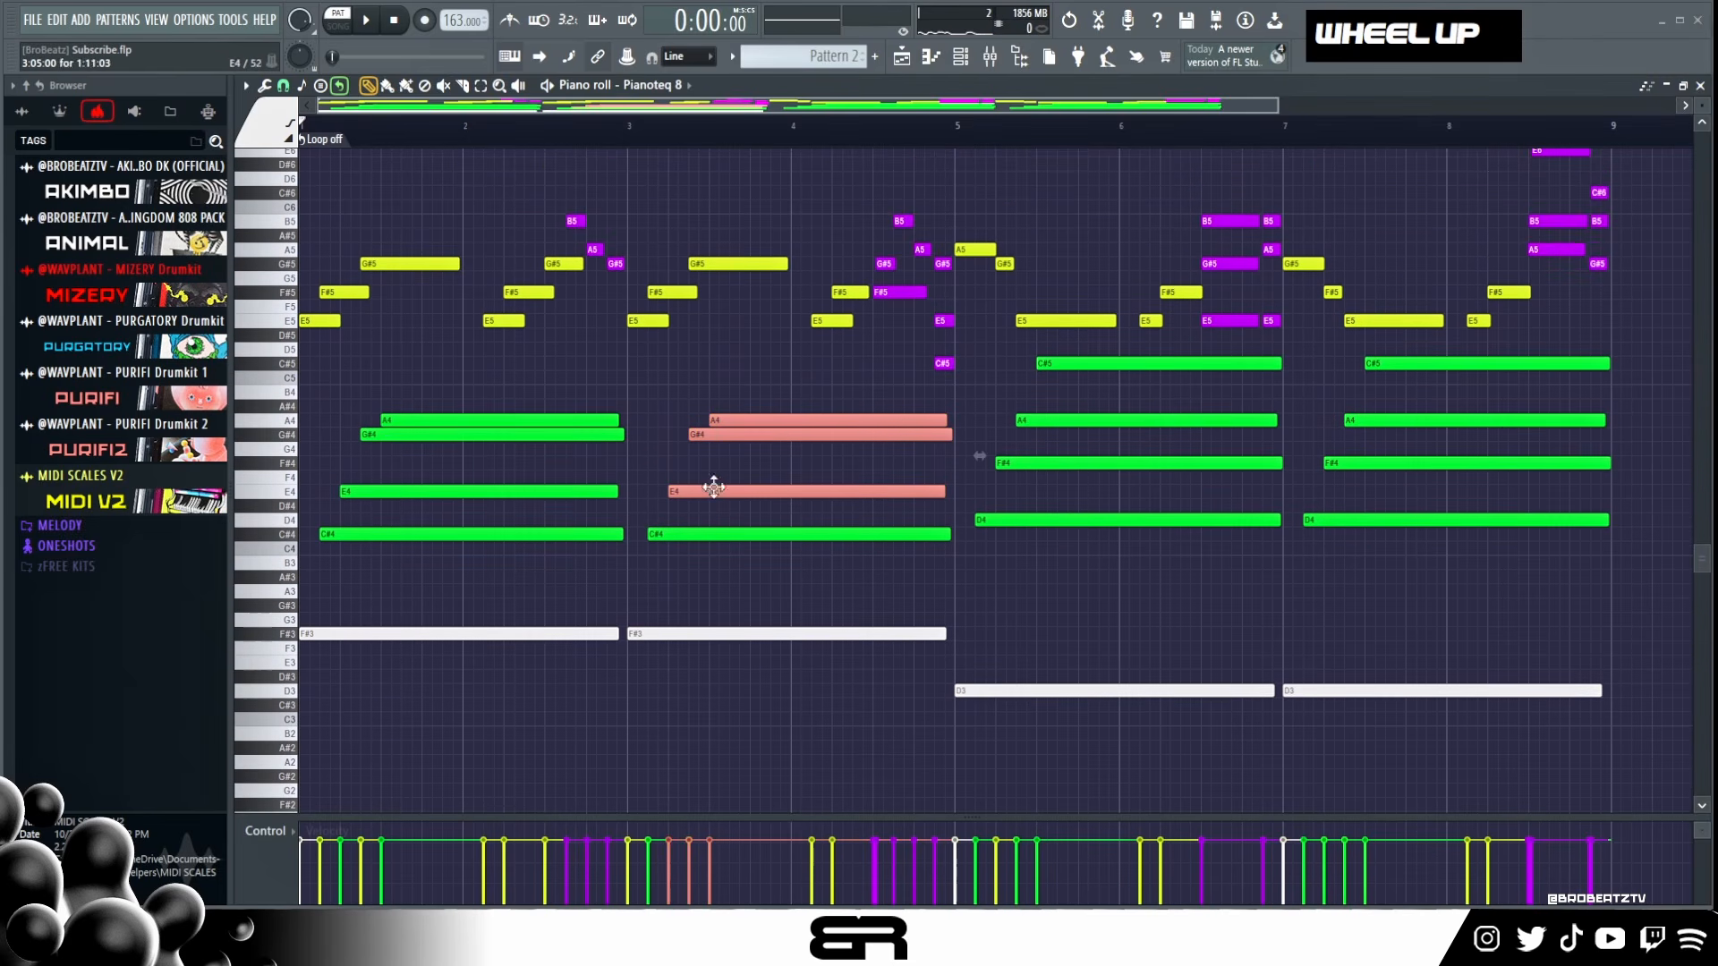
right_click(774, 394)
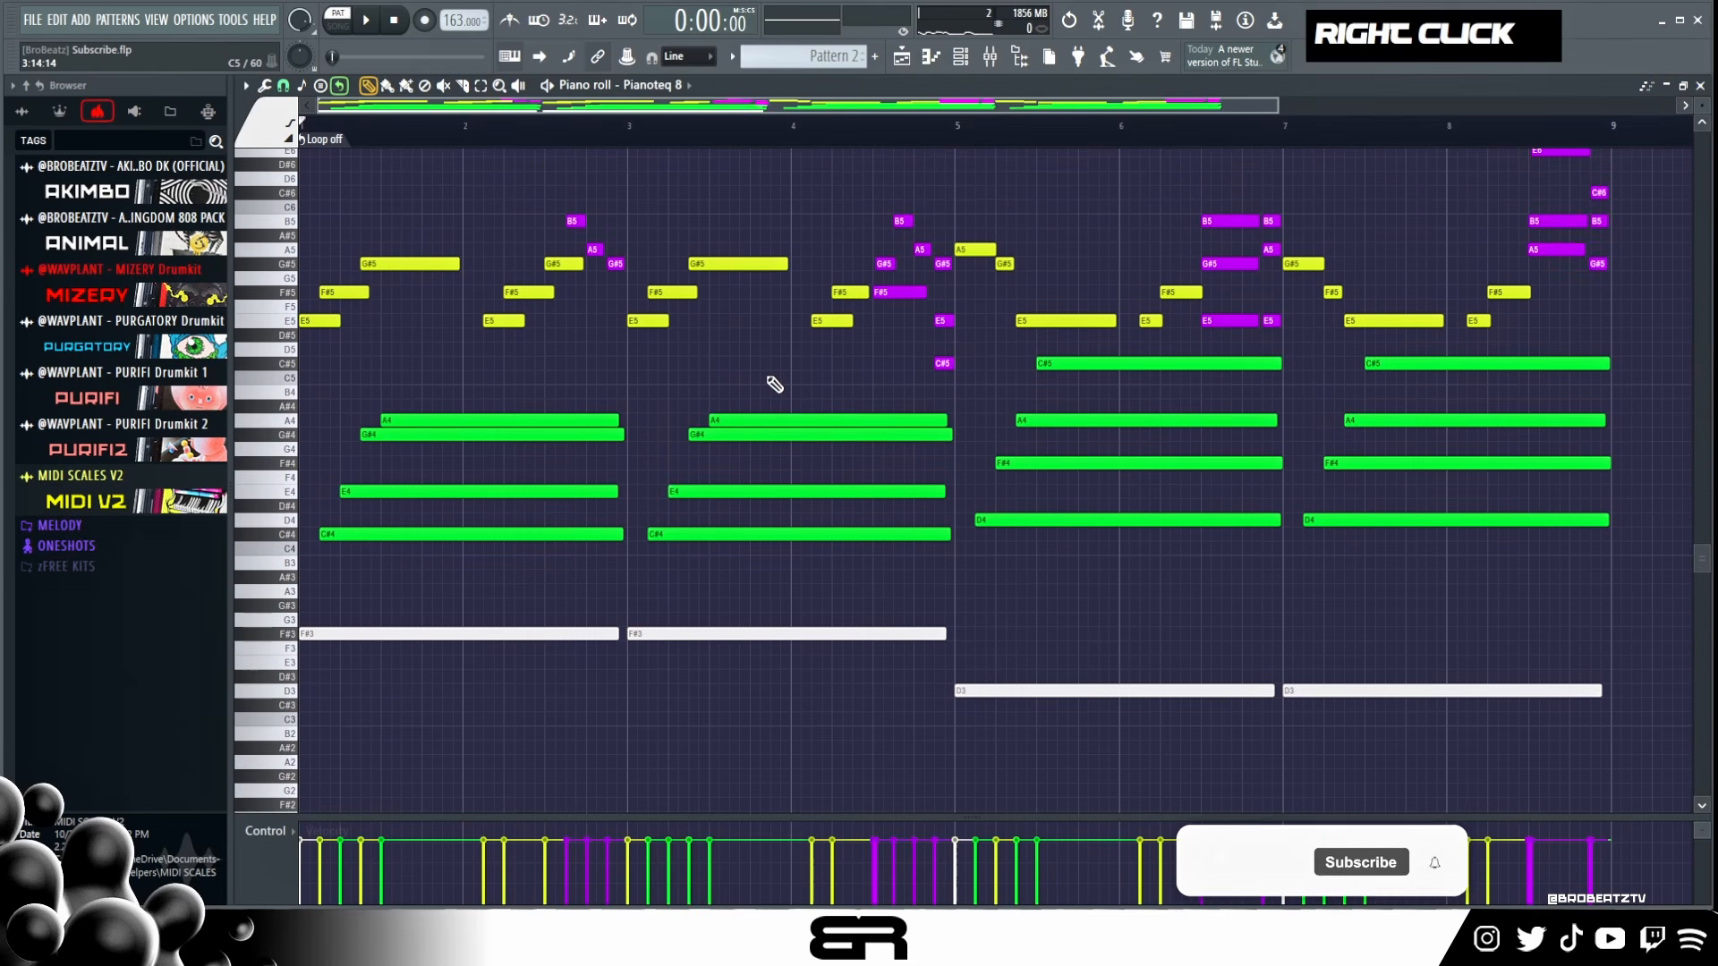
scroll(814, 531, up, 4)
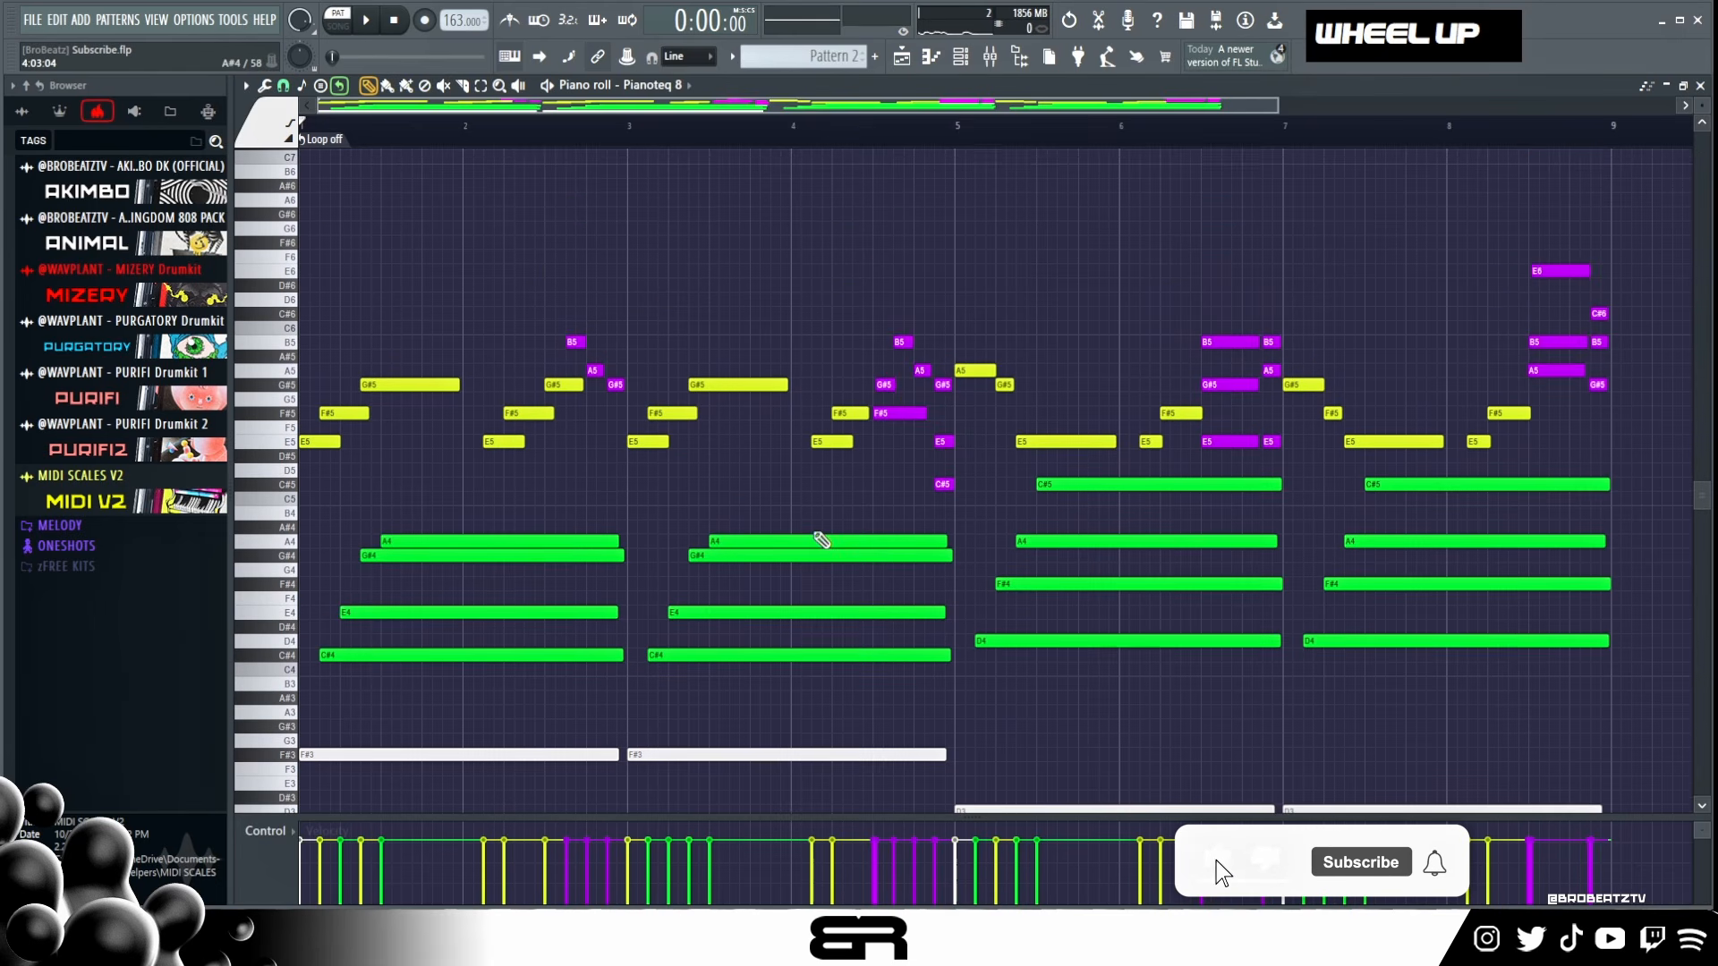
scroll(1016, 445, down, 5)
drag(803, 177, 1008, 347)
scroll(1107, 427, up, 5)
Step: Copy the first green chord to the start of bar 1 and raise the copy two octaves
drag(394, 475, 457, 671)
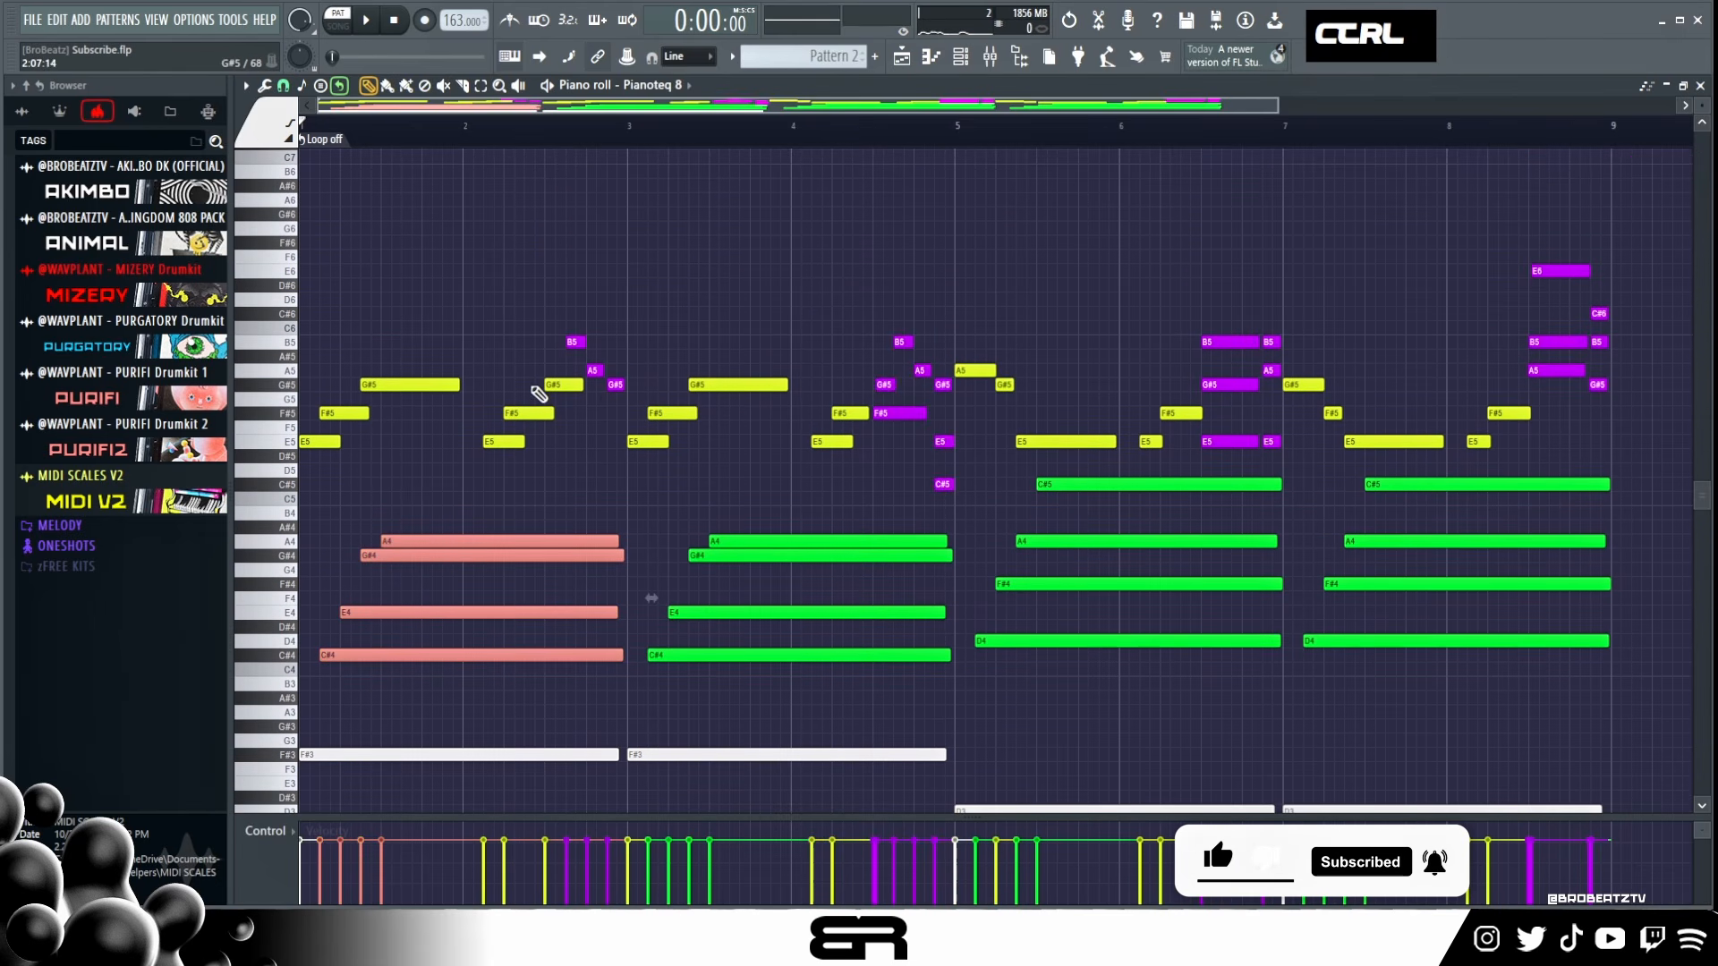
scroll(539, 394, up, 2)
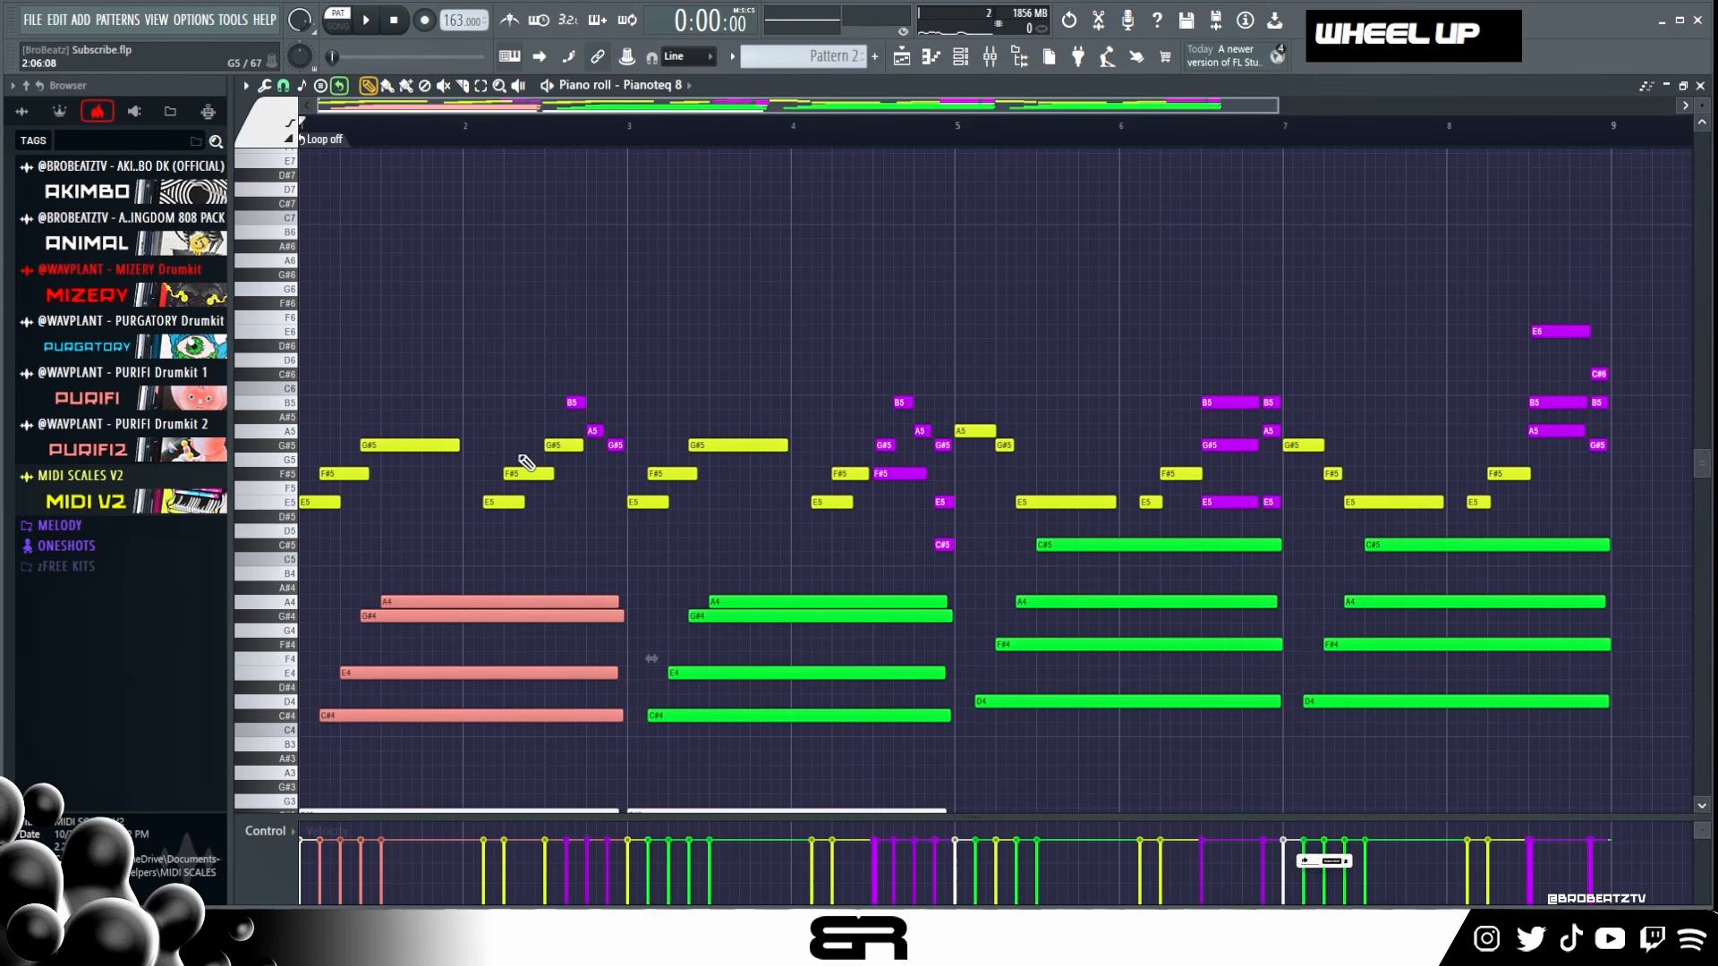
drag(430, 713, 313, 703)
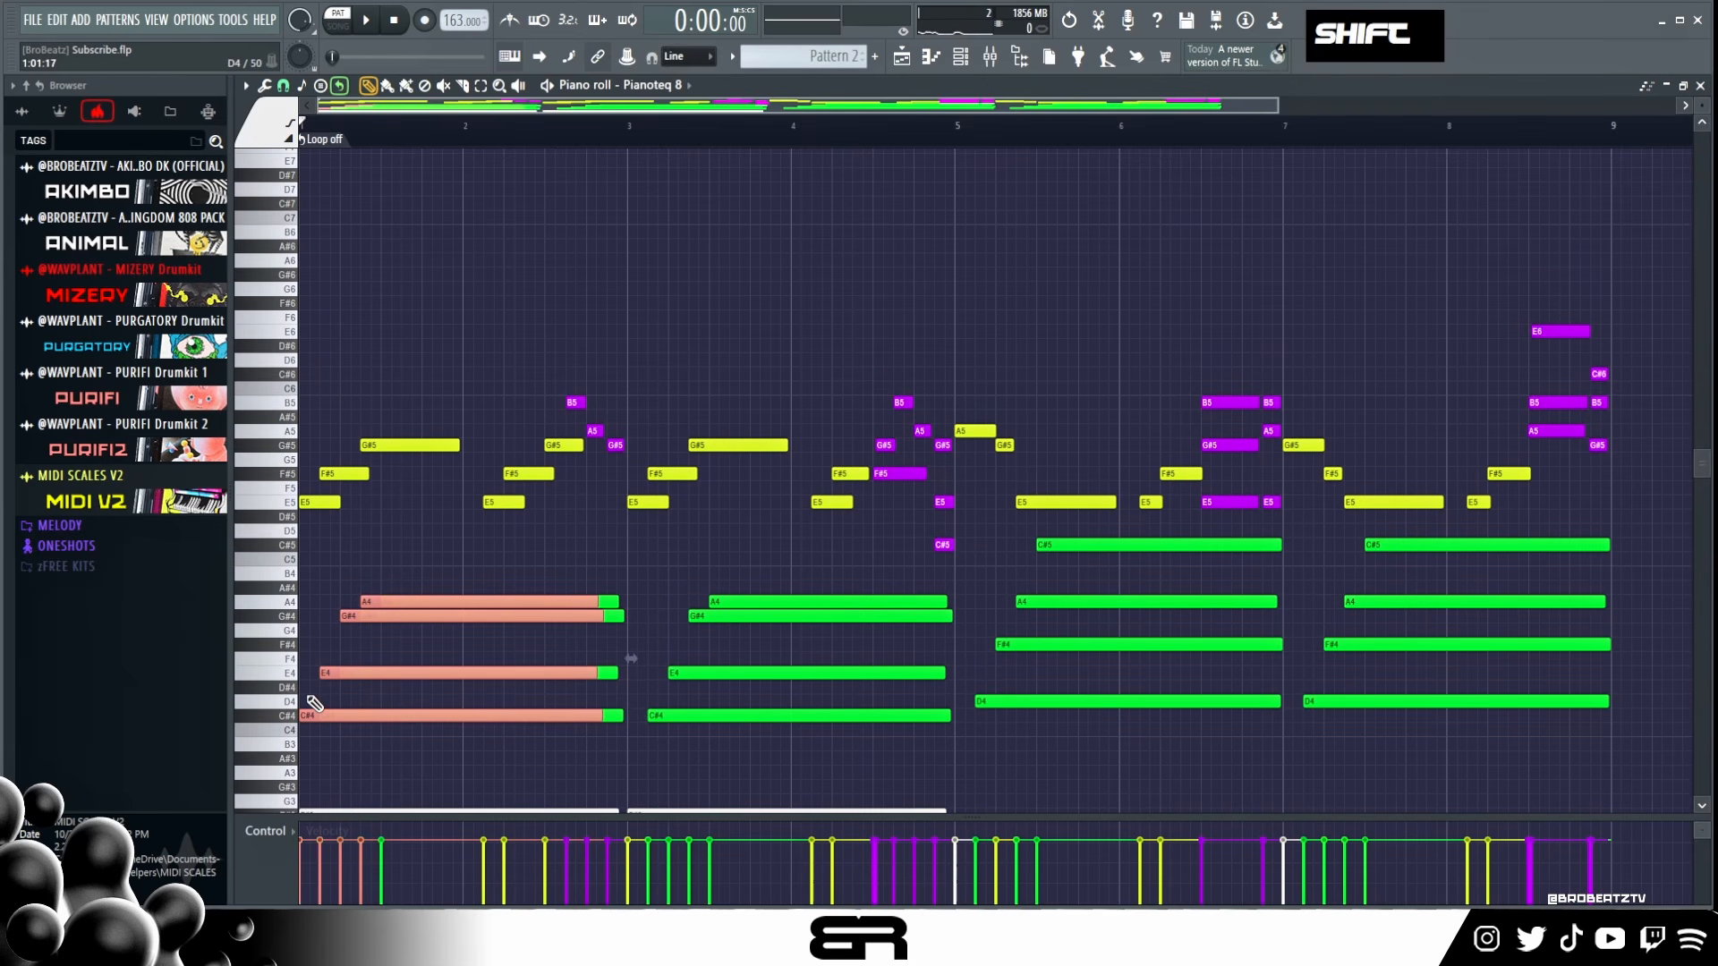
key(ctrl+Up)
key(ctrl+Up)
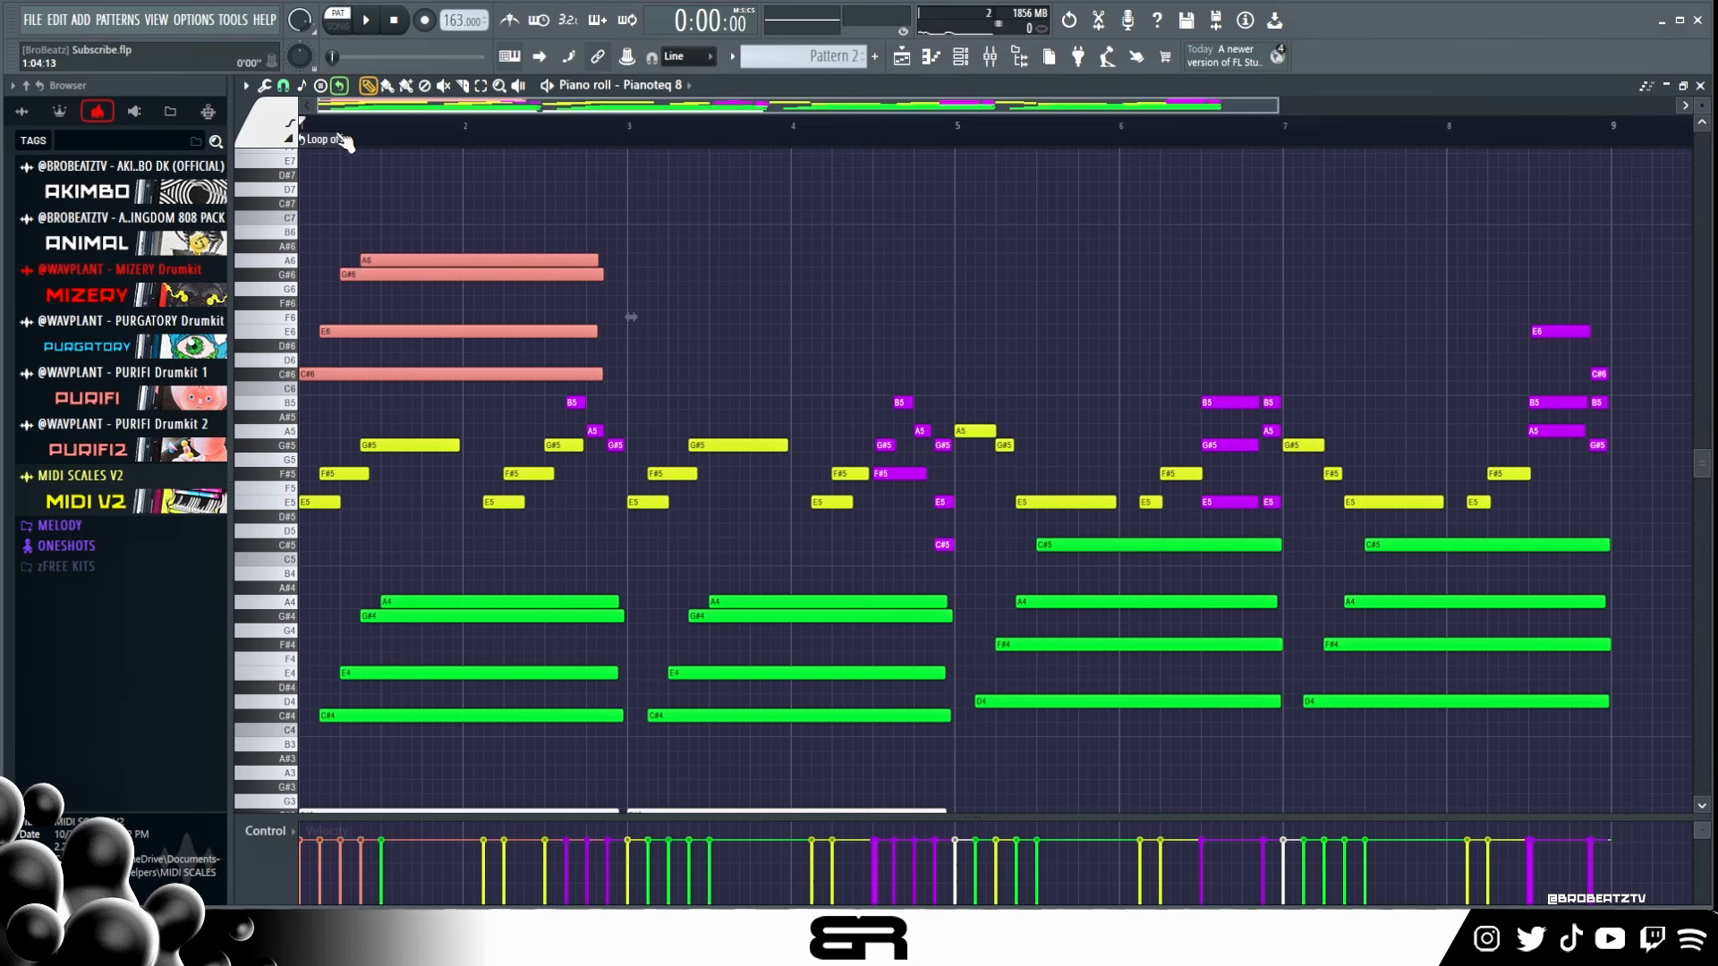
Step: Recolor the raised chord copy cyan with note color 7
click(289, 139)
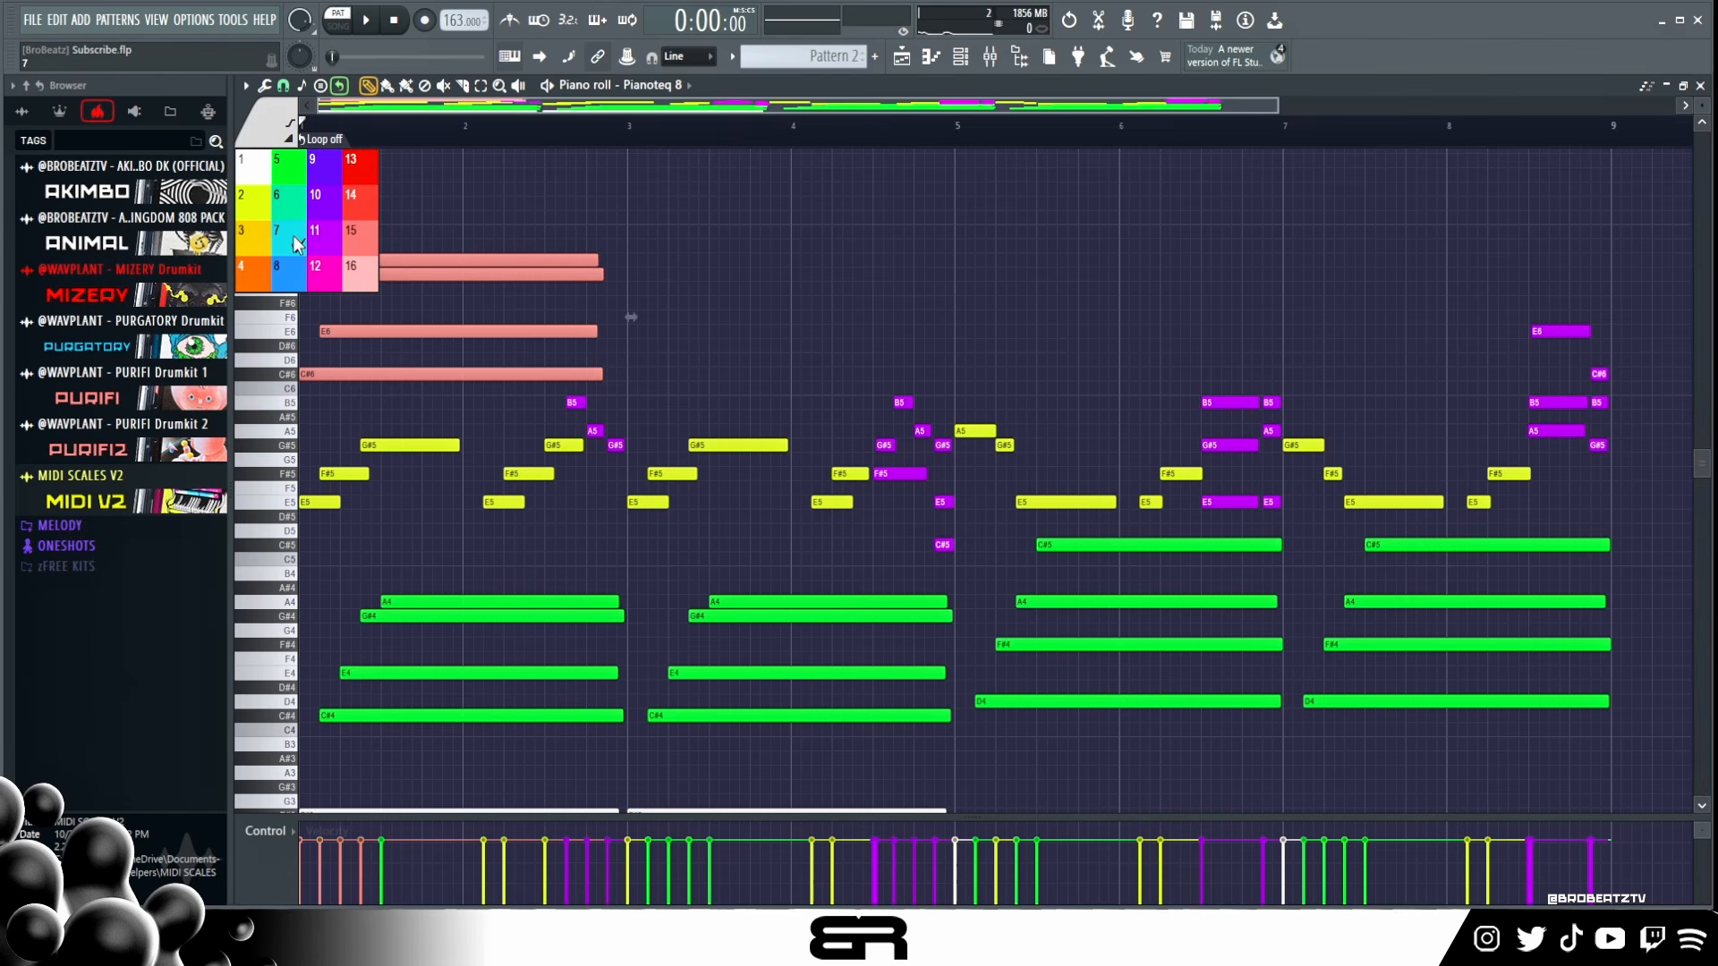
click(298, 243)
key(alt+c)
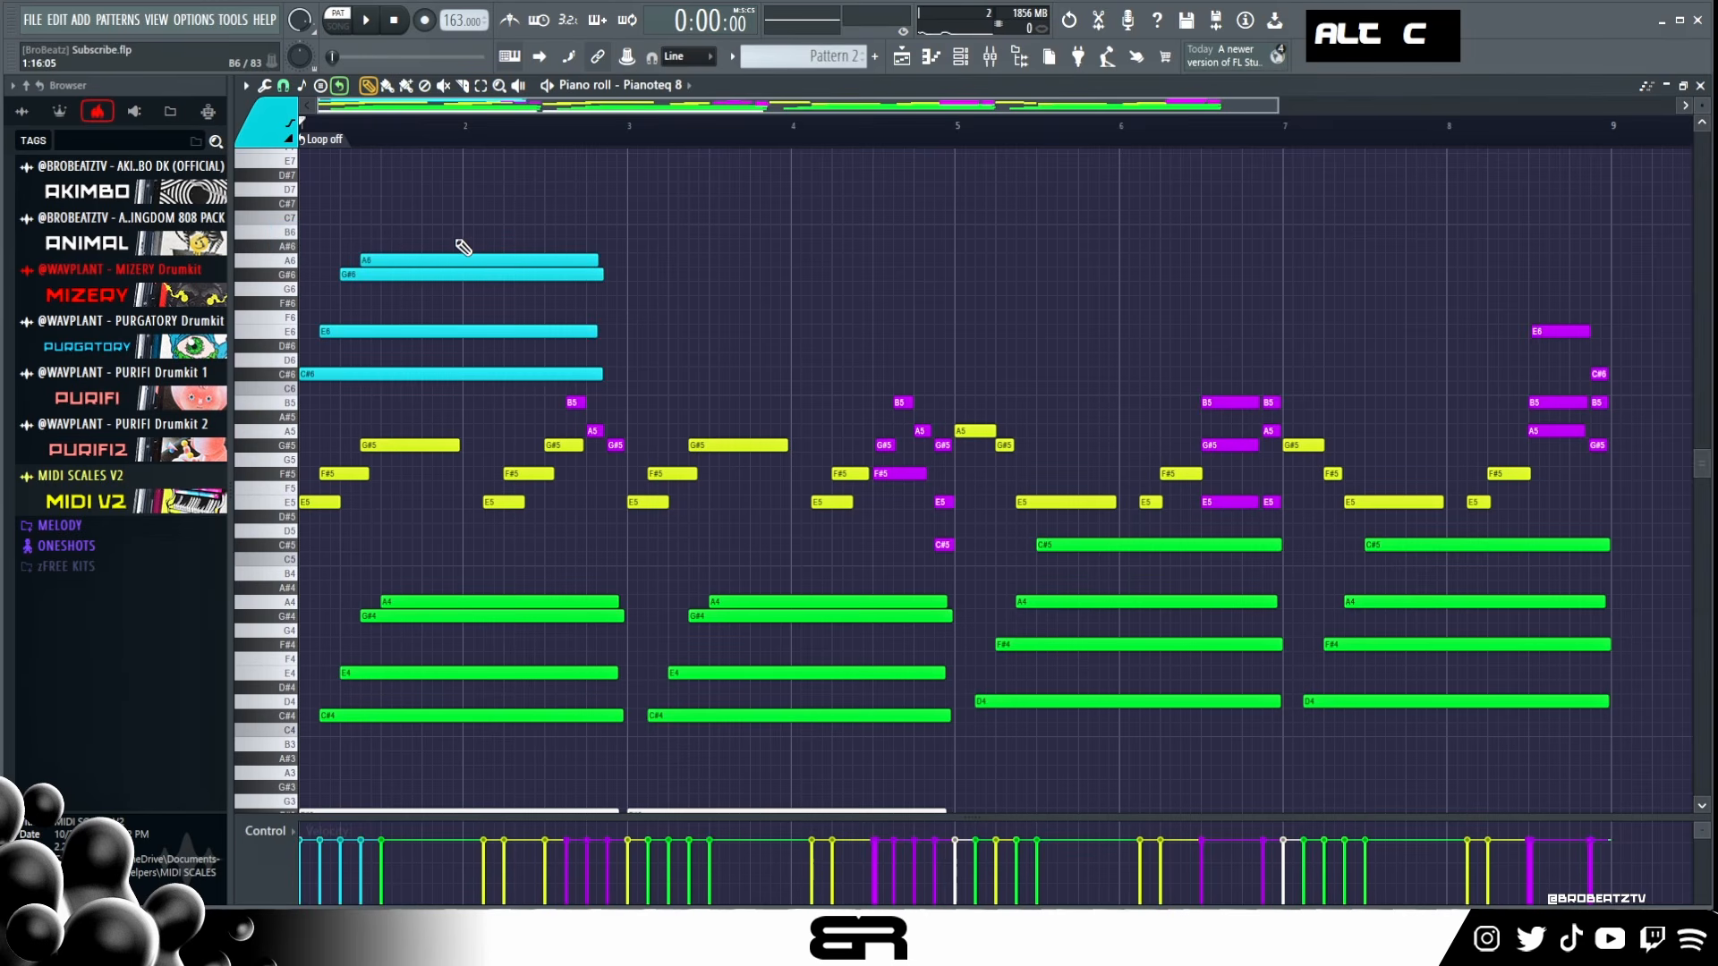
Step: Move the whole cyan chord half a beat later so its notes align with the green chord's starts
scroll(343, 104, up, 3)
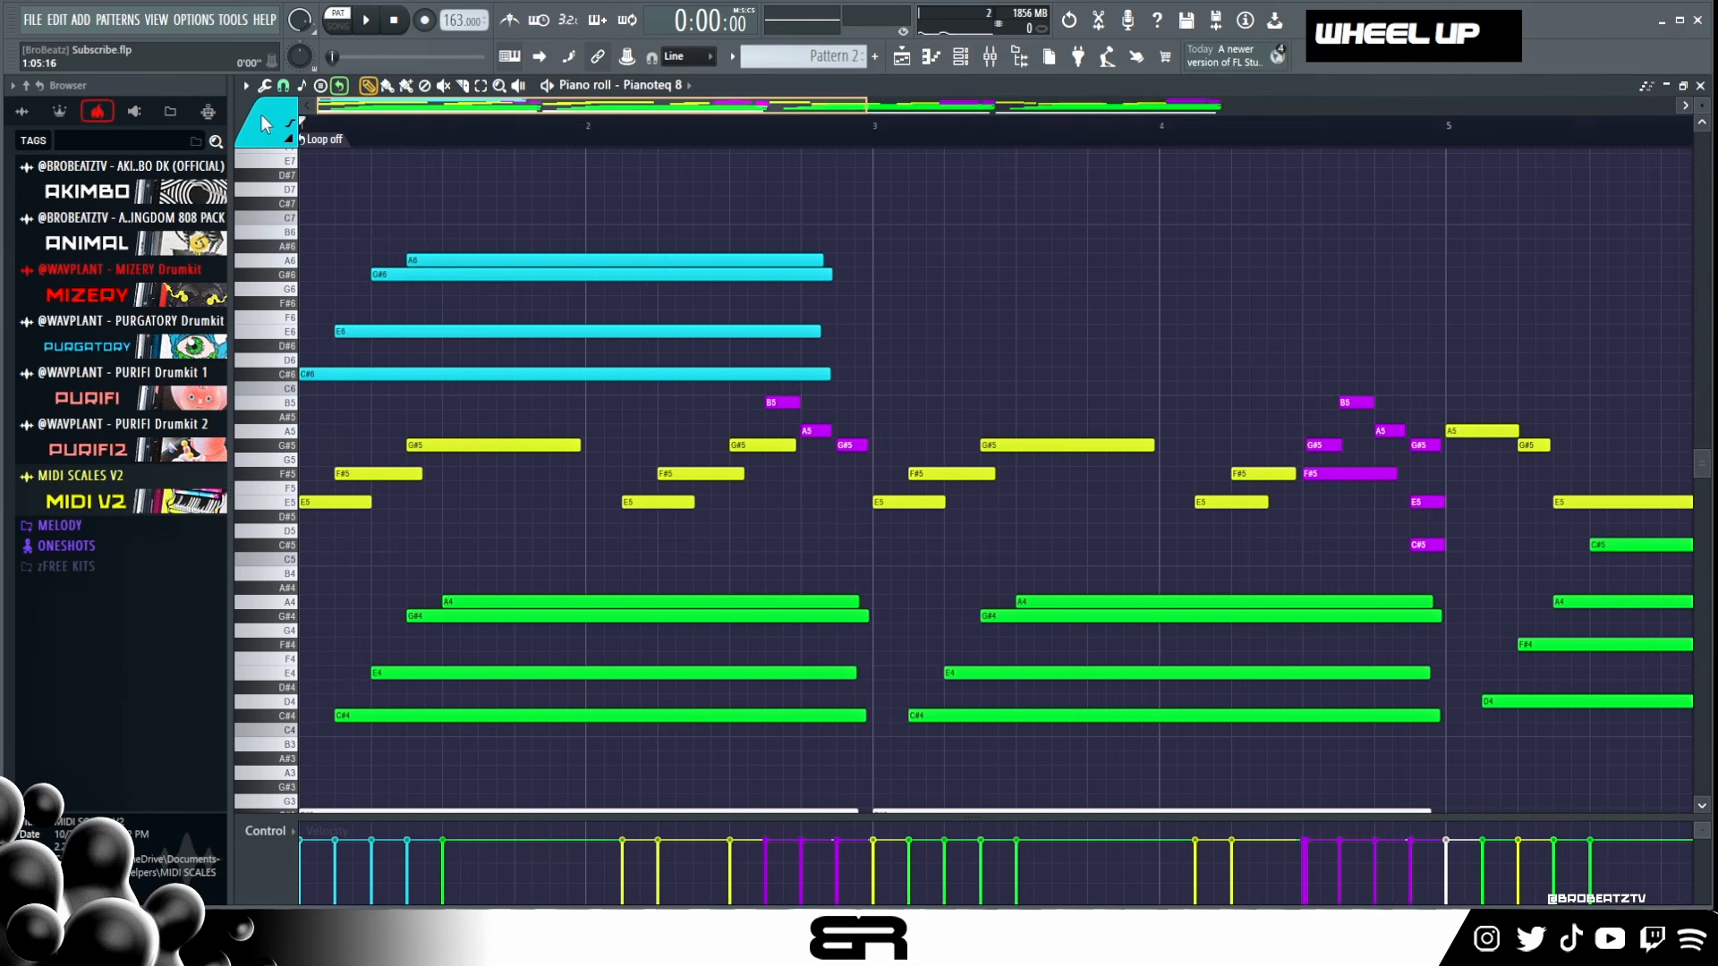
right_click(510, 298)
drag(475, 211, 483, 414)
drag(394, 374, 433, 380)
right_click(471, 396)
Step: Discard the lengths of all four cyan chord notes so they become short, and play the start of the pattern
drag(578, 211, 560, 409)
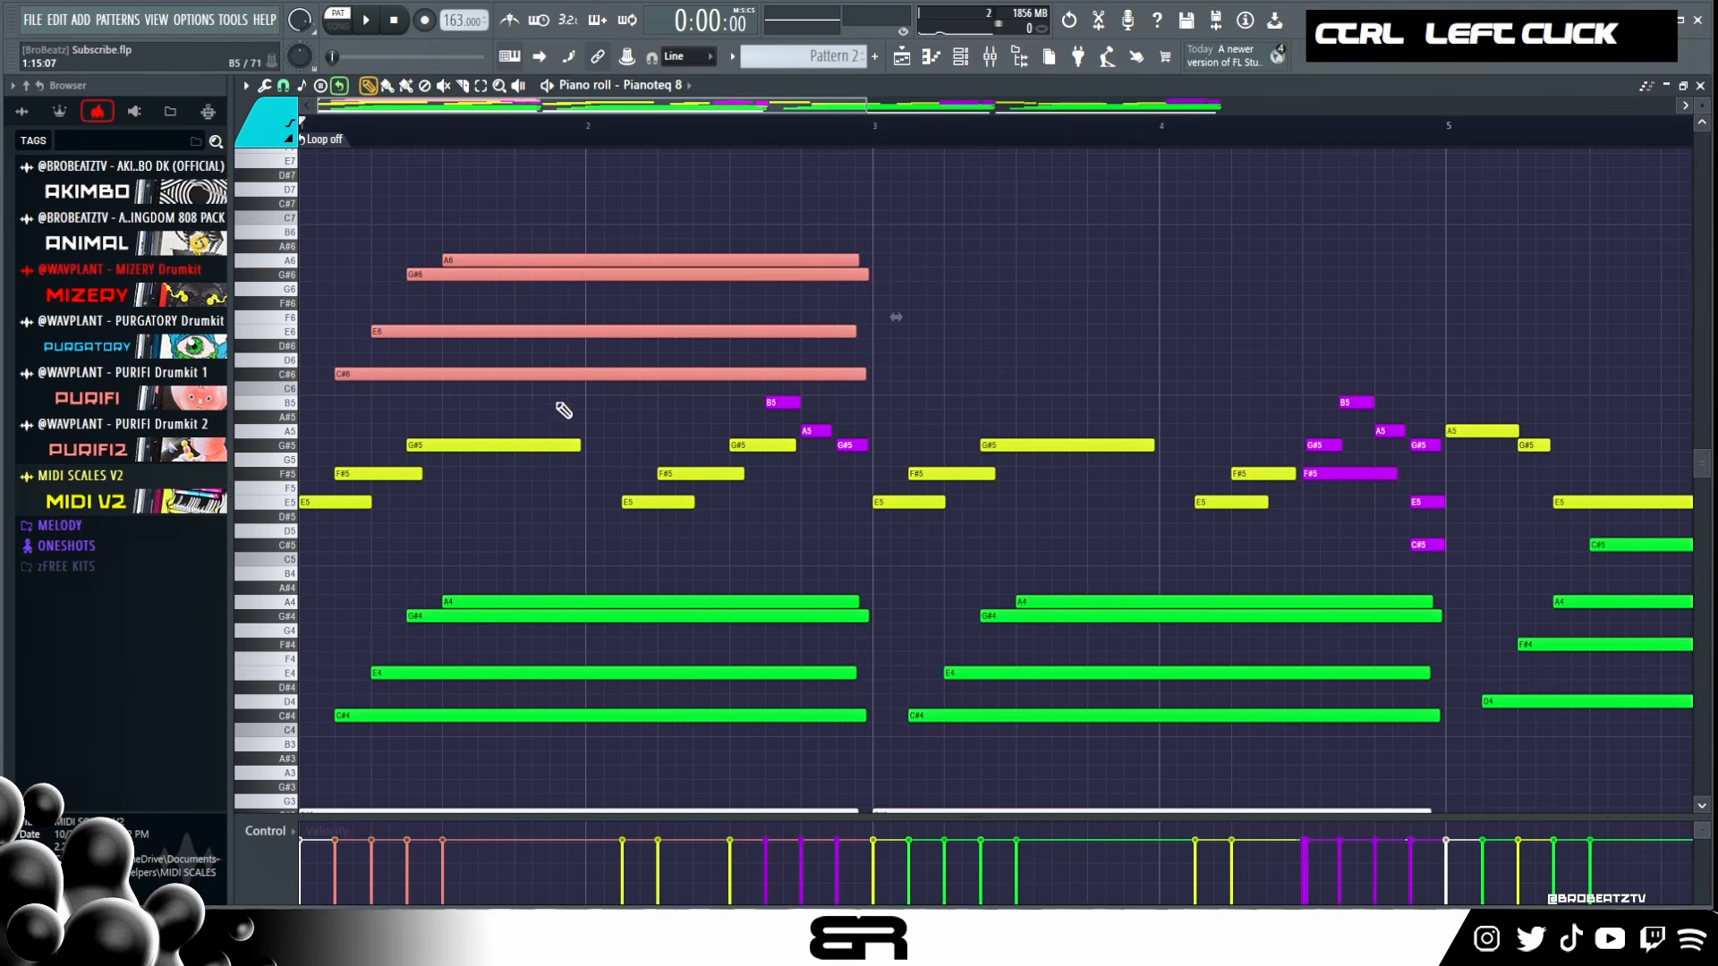
key(shift+d)
key(space)
right_click(545, 378)
key(space)
key(space)
key(space)
Step: Move the cyan A6 half a beat later, add a short G#6 half a beat after it, and play the phrase
drag(450, 260, 485, 260)
key(space)
key(space)
click(520, 274)
key(space)
right_click(562, 306)
key(space)
key(ctrl)
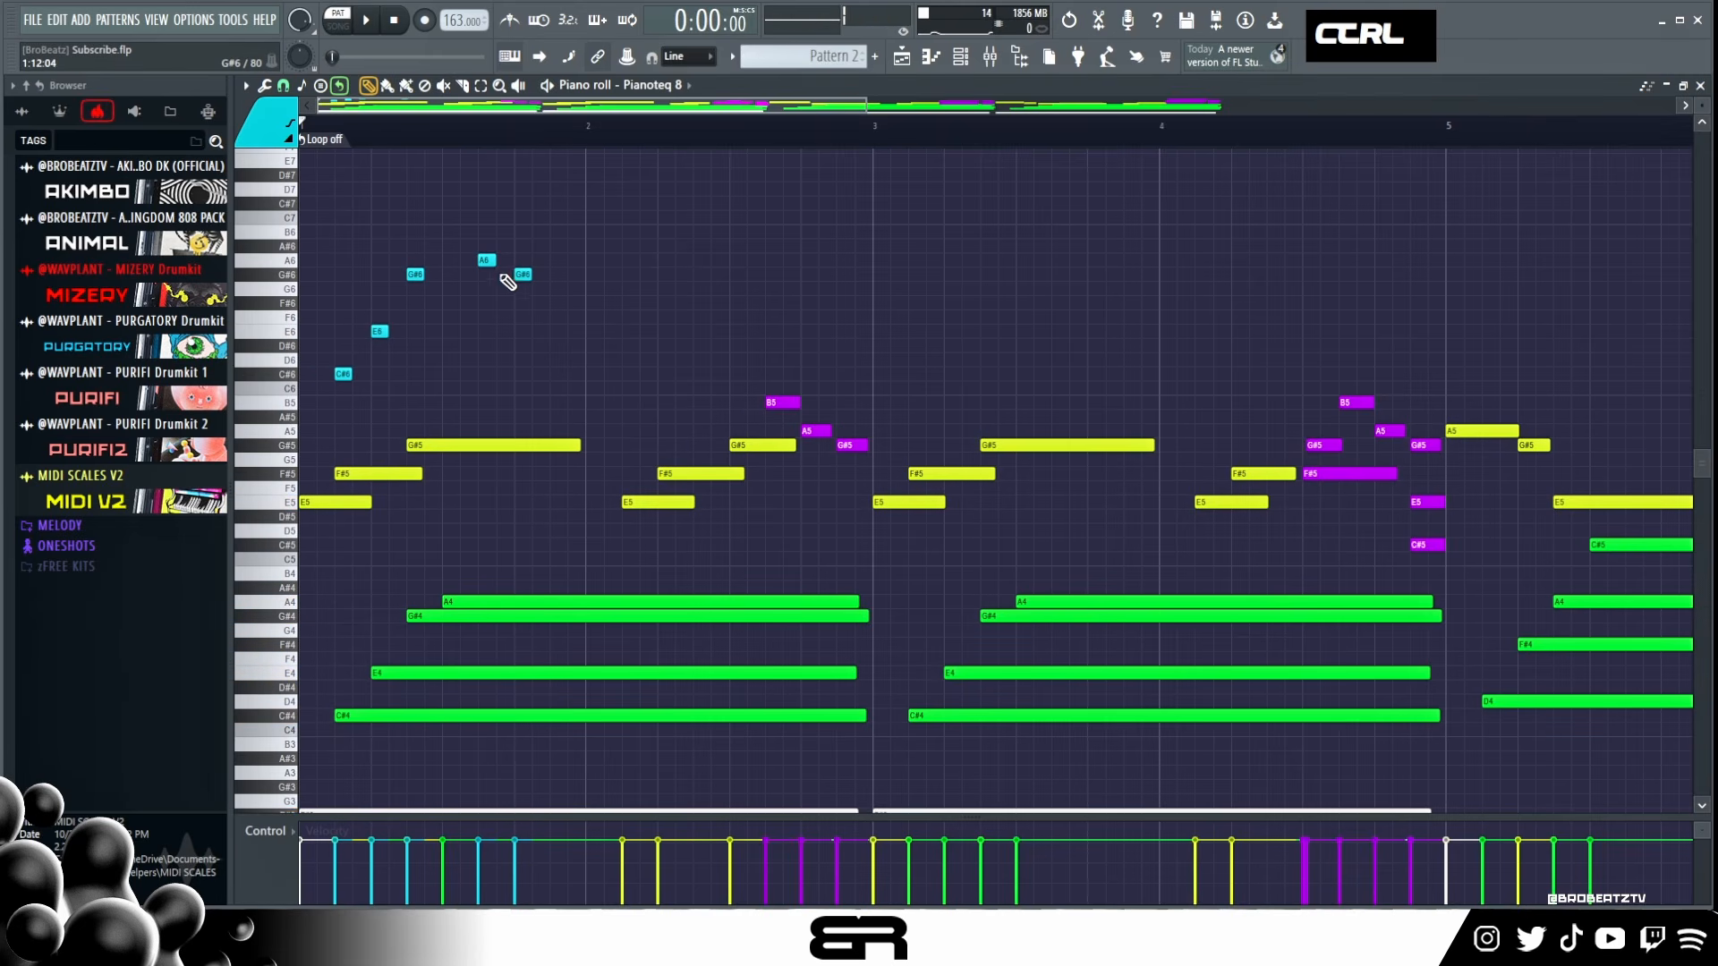
Step: Lengthen the cyan C#6 to about 2.4 beats, E6 to 1.9 and first G#6 to one, and slightly extend the A6 and last G#6
ctrl+drag(407, 273, 356, 396)
alt+drag(385, 331, 510, 338)
right_click(471, 345)
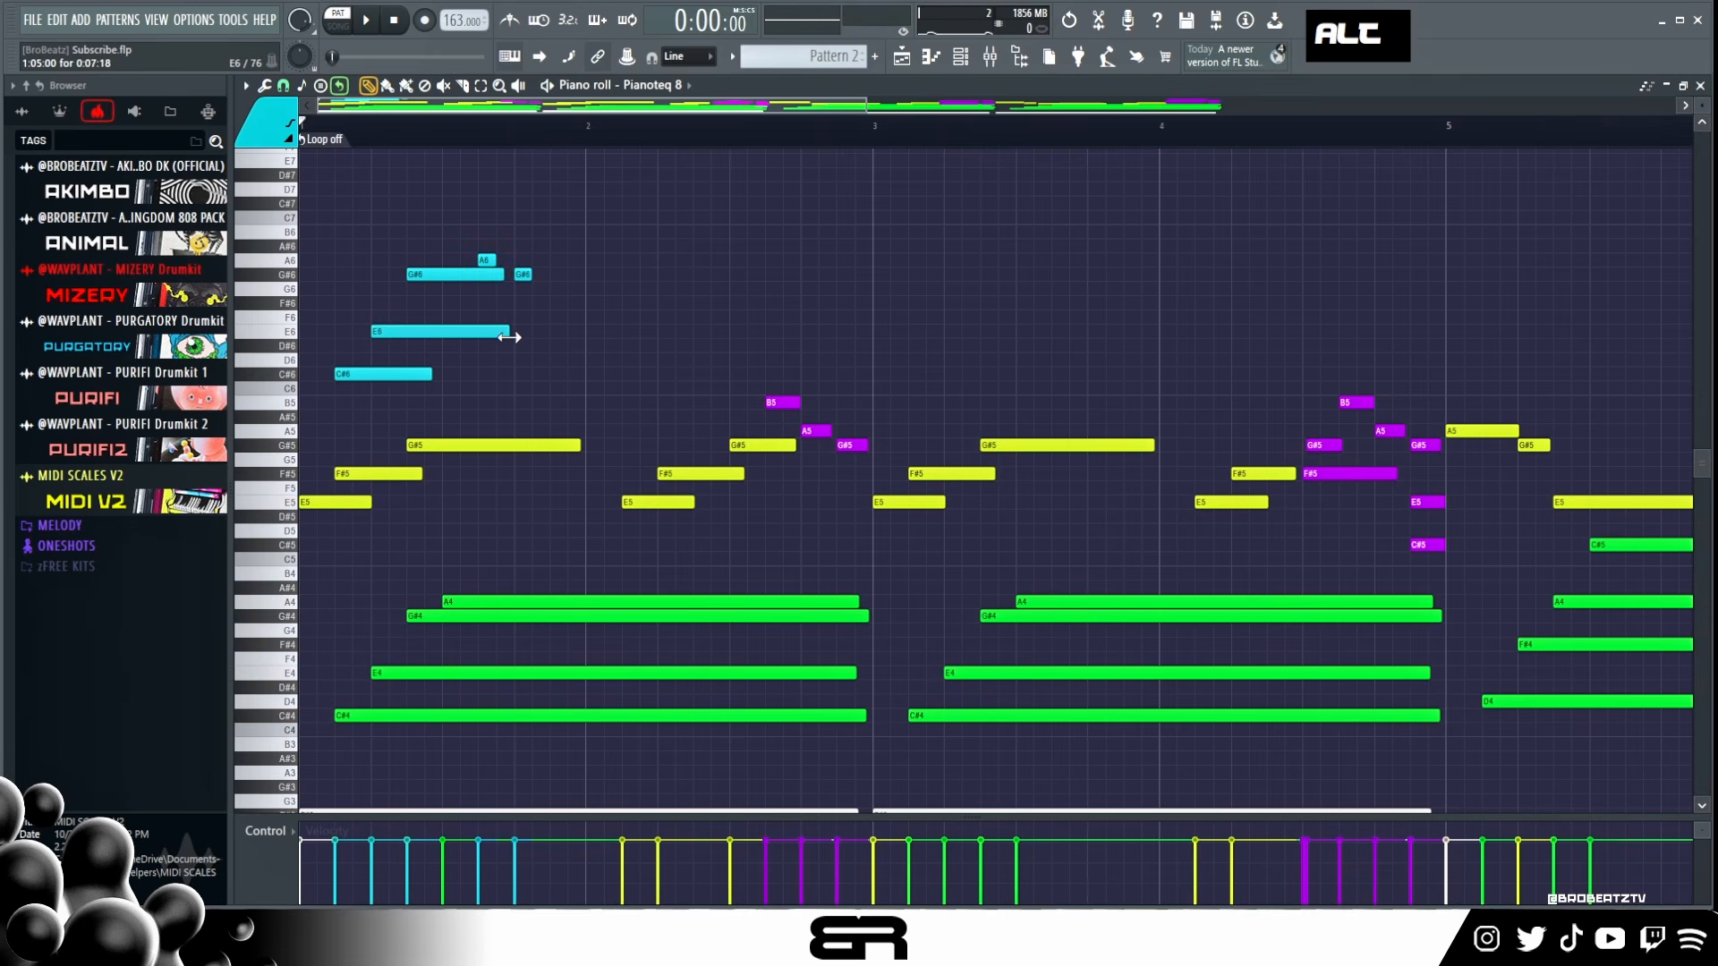
alt+drag(423, 378, 506, 376)
mouse_move(502, 276)
alt+mouse_down()
mouse_move(476, 276)
mouse_move(492, 260)
alt+mouse_up()
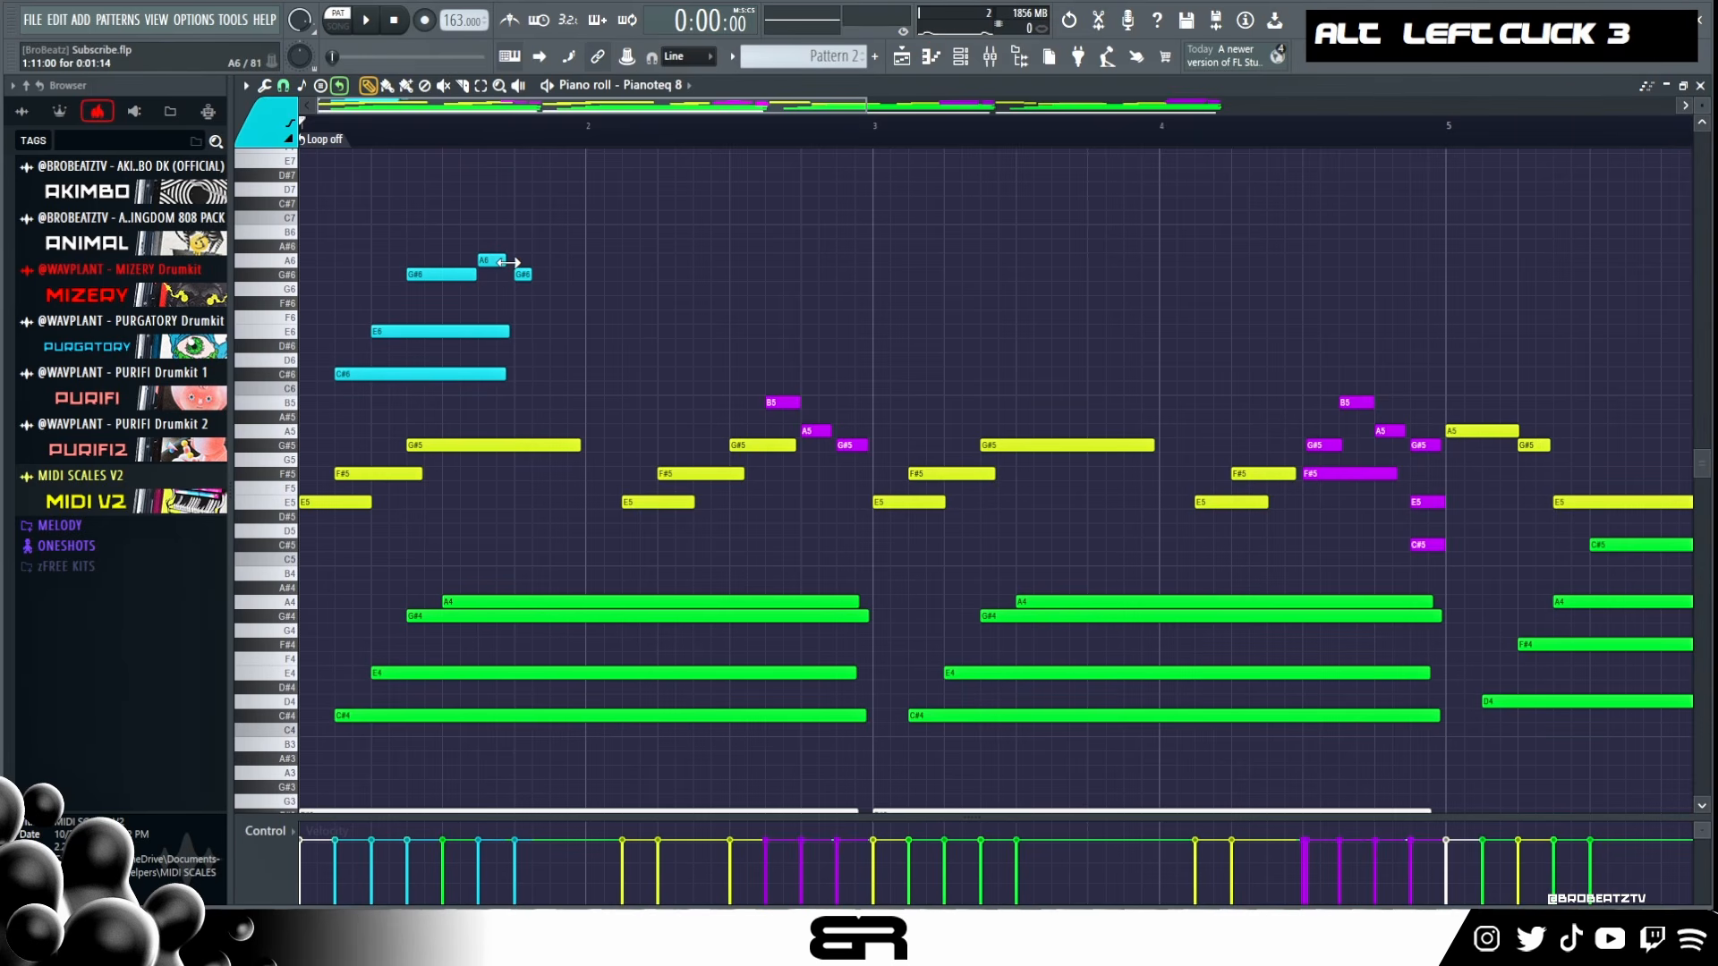
alt+drag(531, 275, 551, 297)
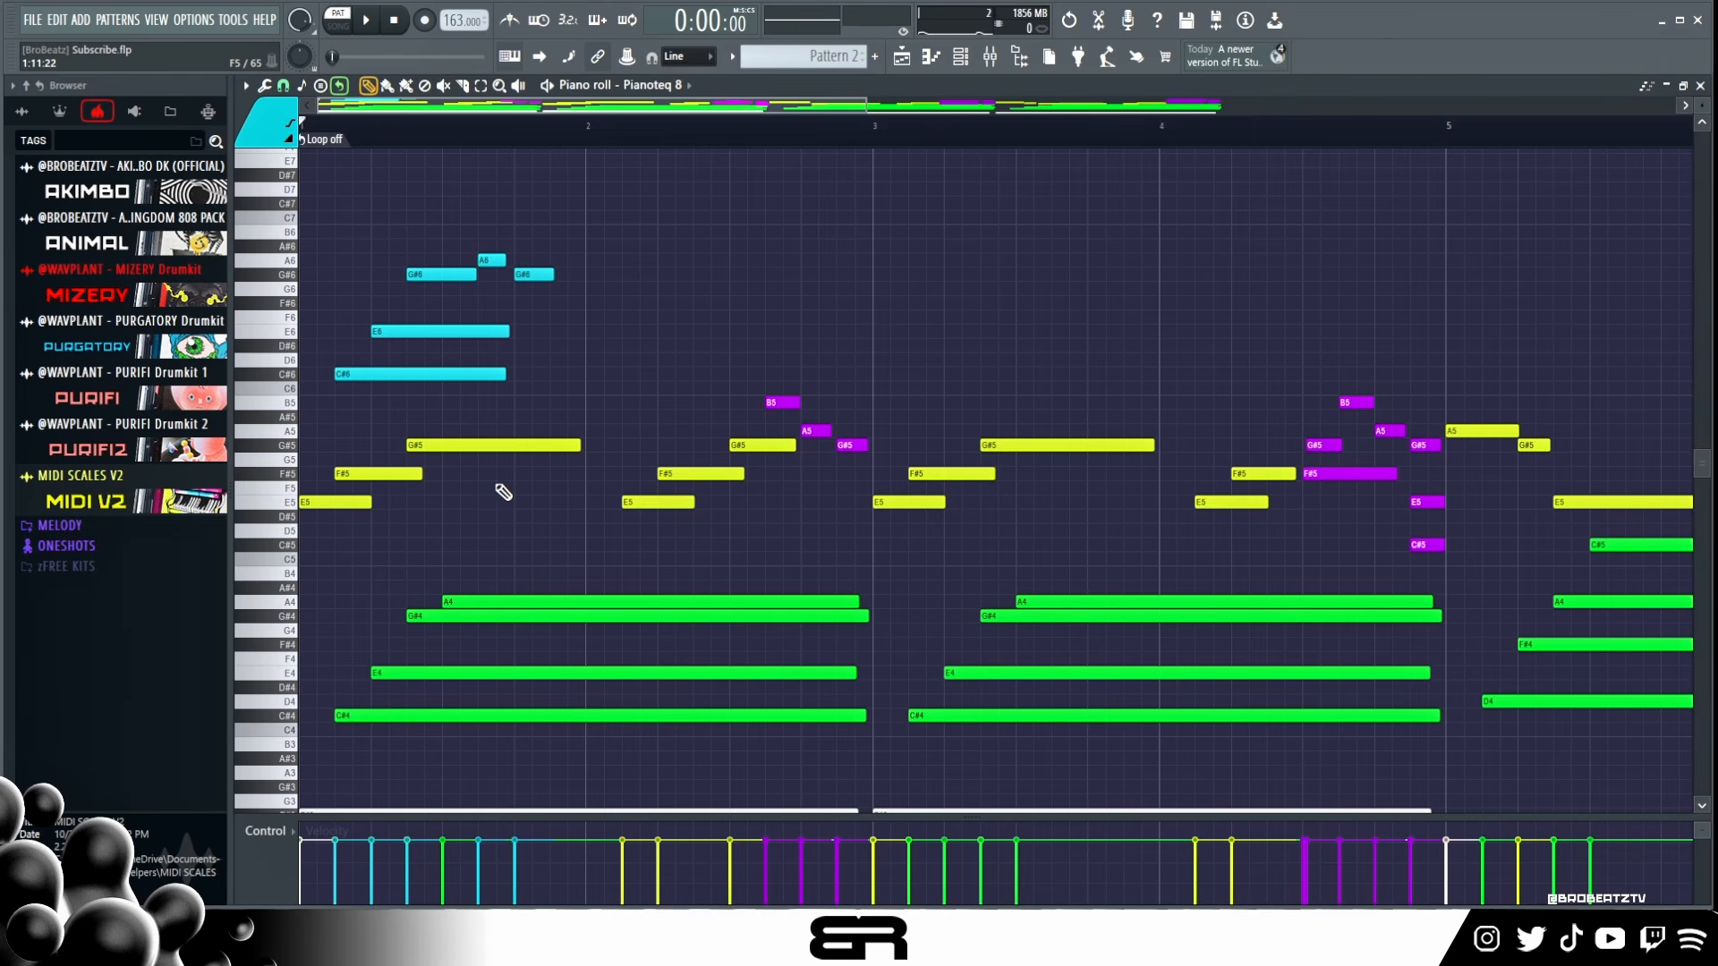
Step: Copy the whole cyan figure from bar 1 to the same position in bar 3
scroll(502, 483, up, 2)
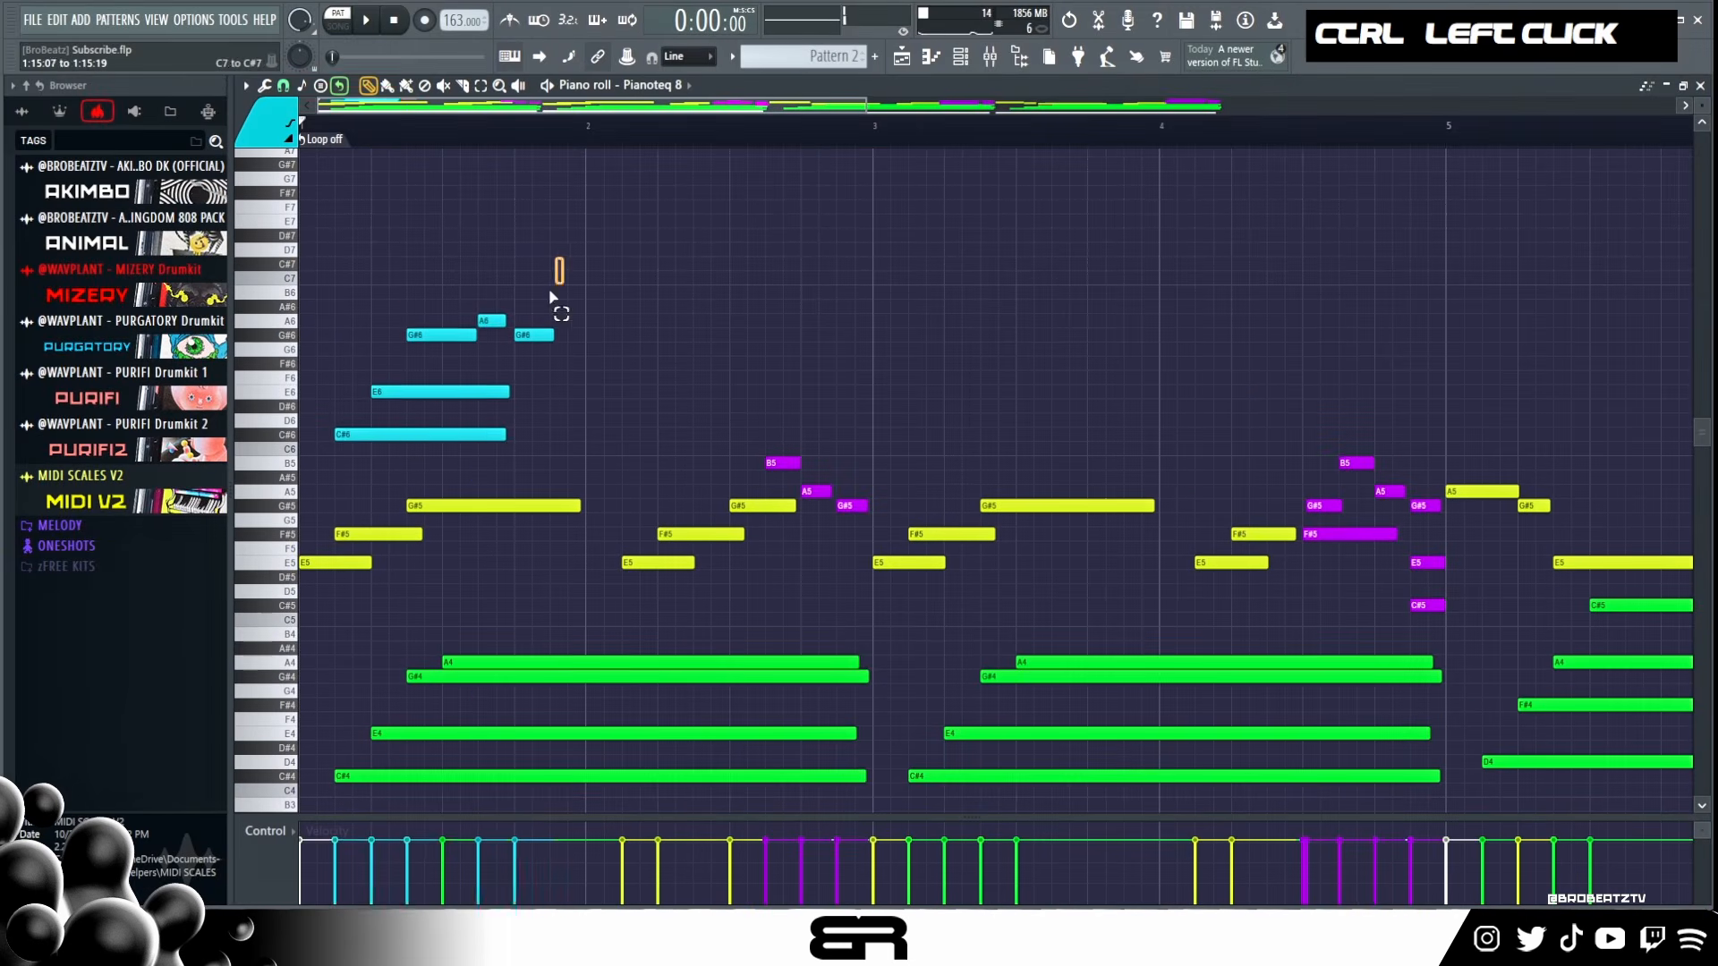
drag(835, 172, 305, 635)
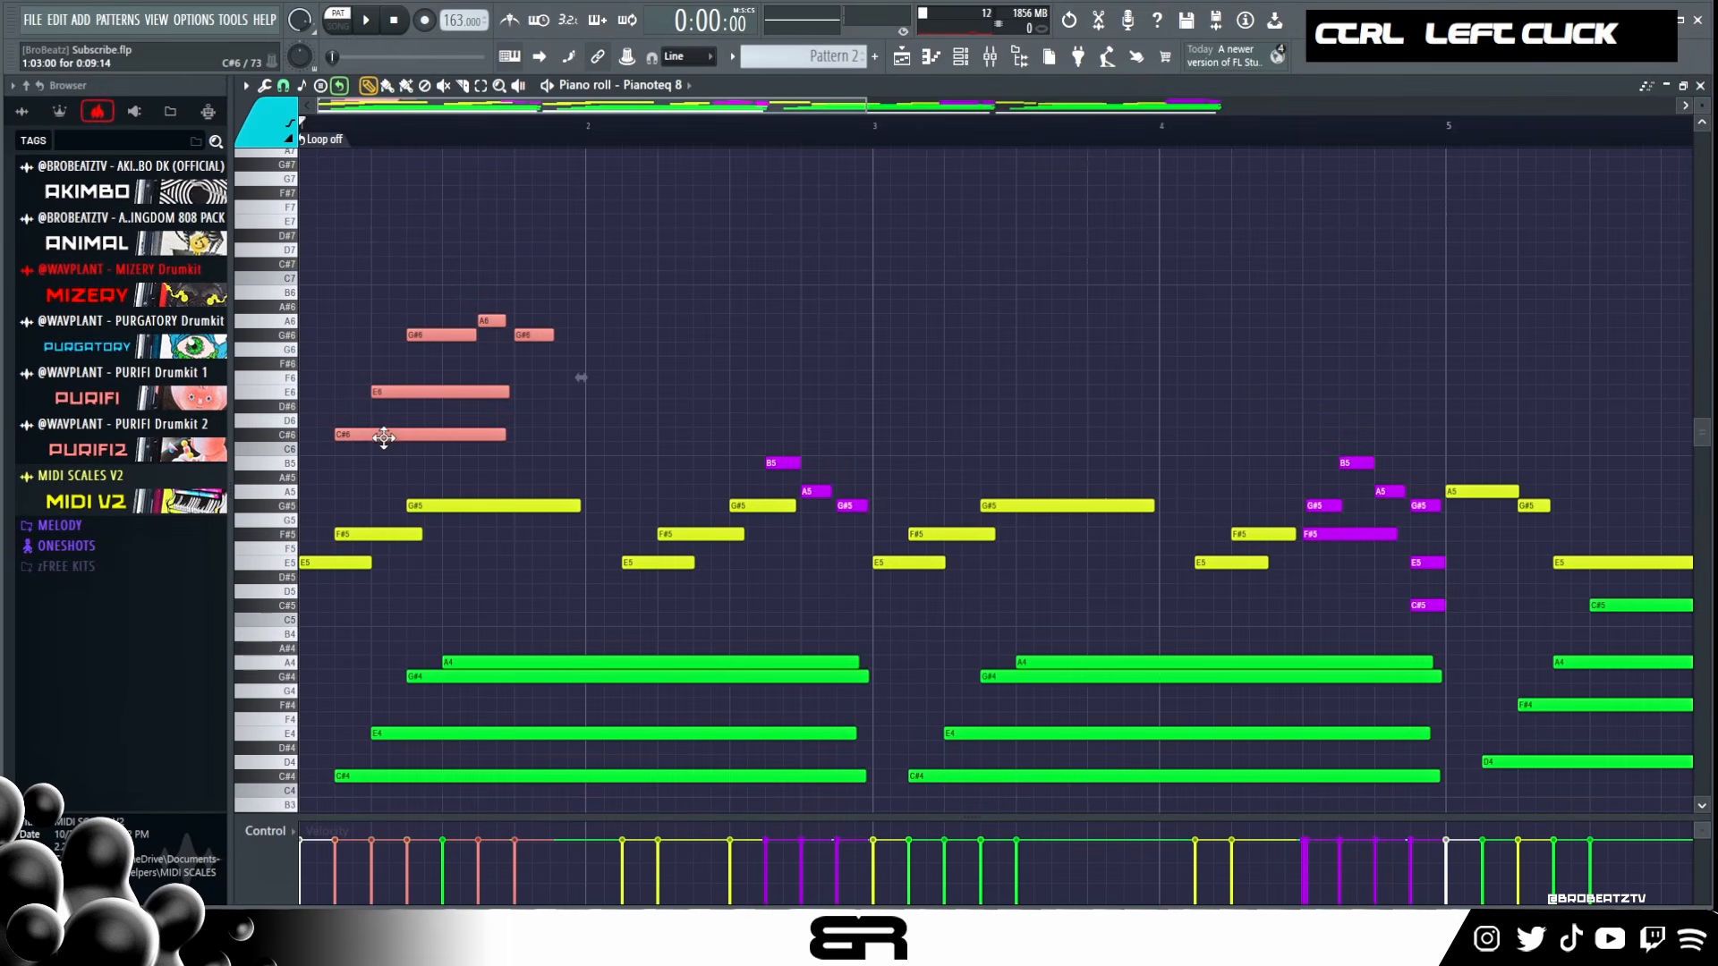
drag(369, 434, 947, 416)
right_click(903, 351)
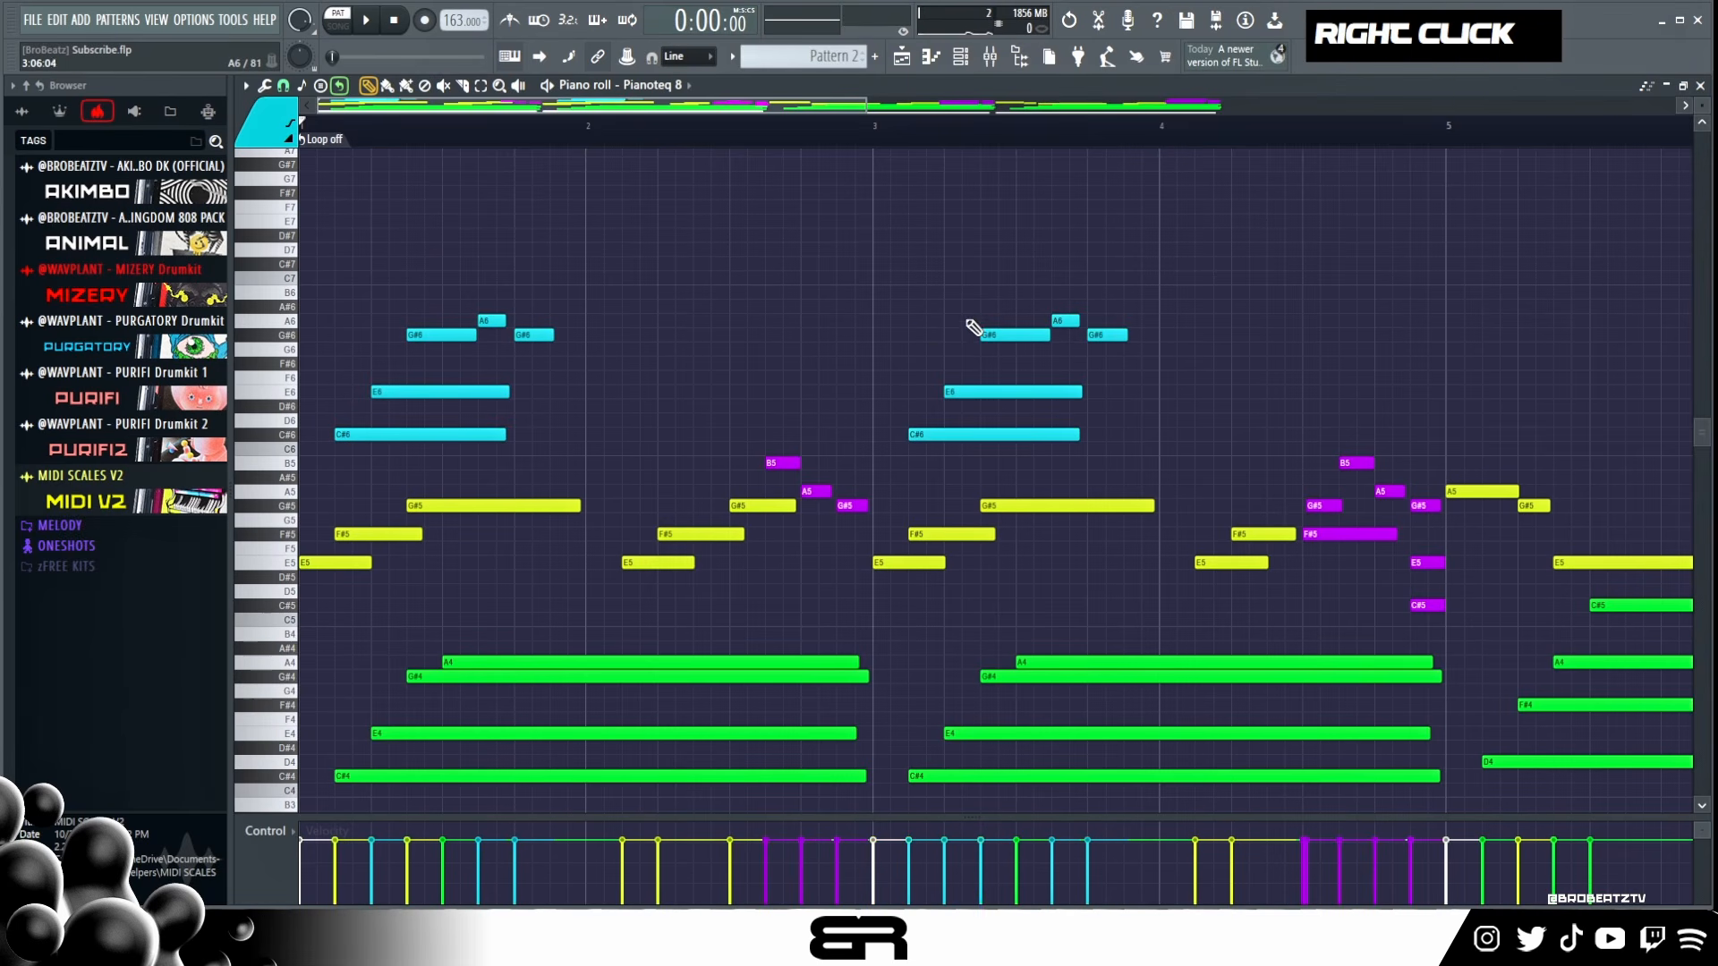
Step: Lower the cyan A6 in bar 3 to F#6, delete the G#6 after it, and play the passage
drag(1061, 322, 1061, 365)
right_click(1109, 337)
key(space)
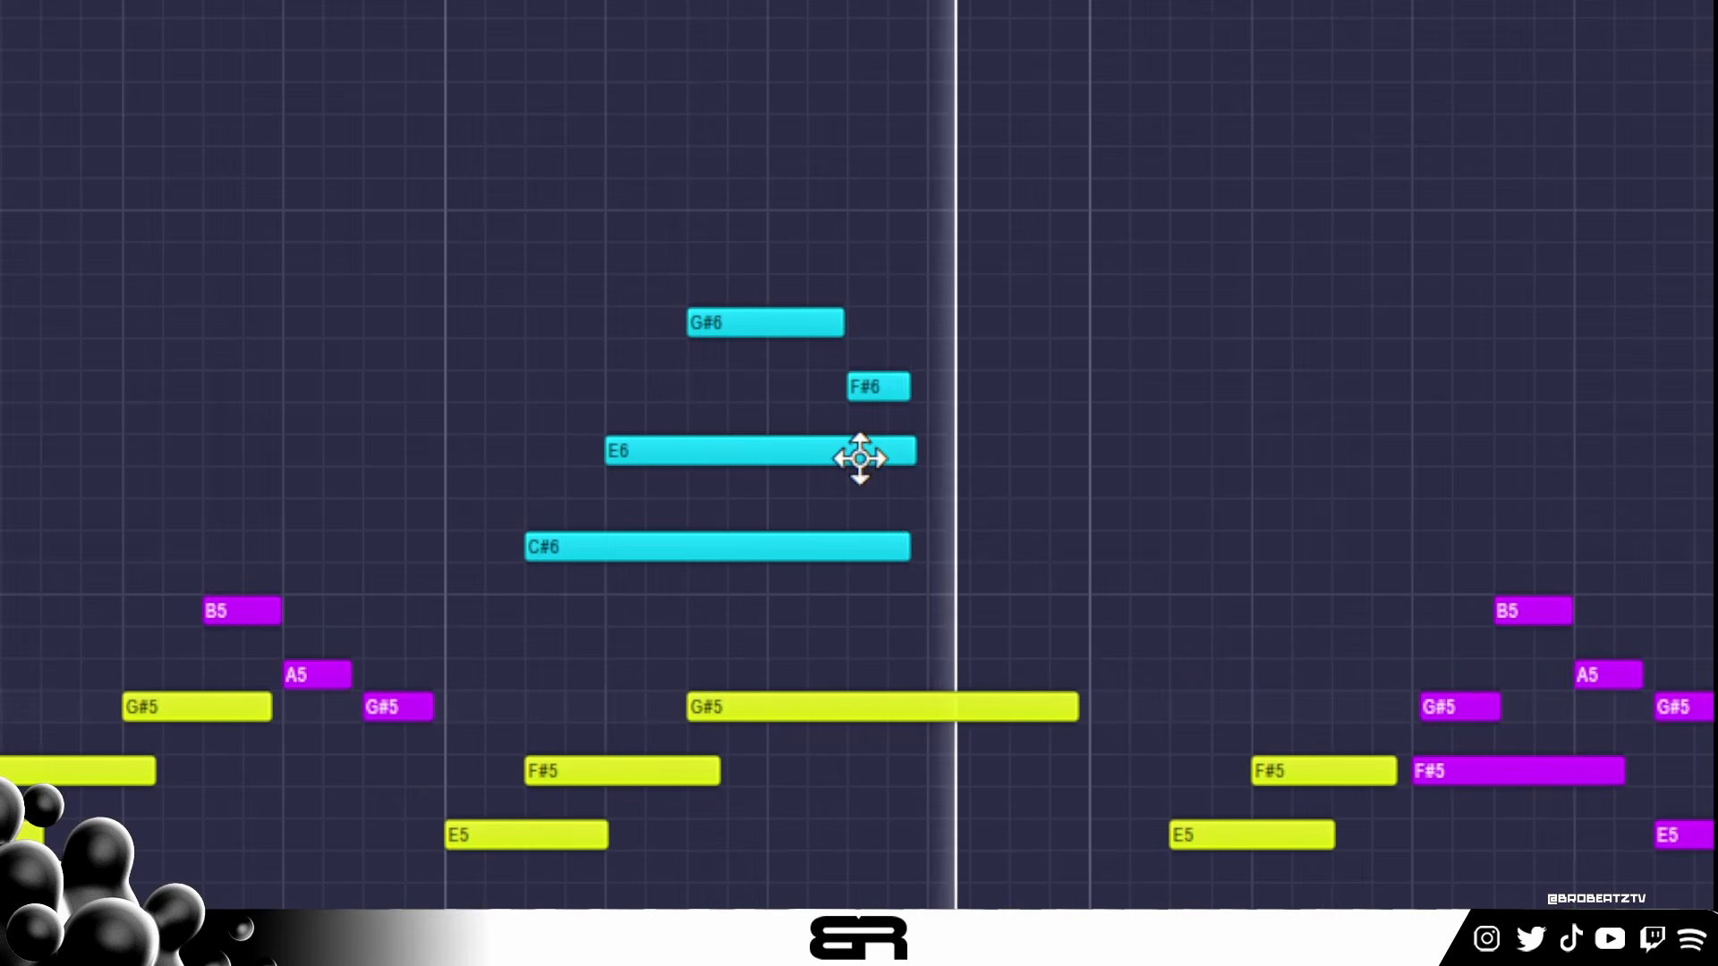
key(space)
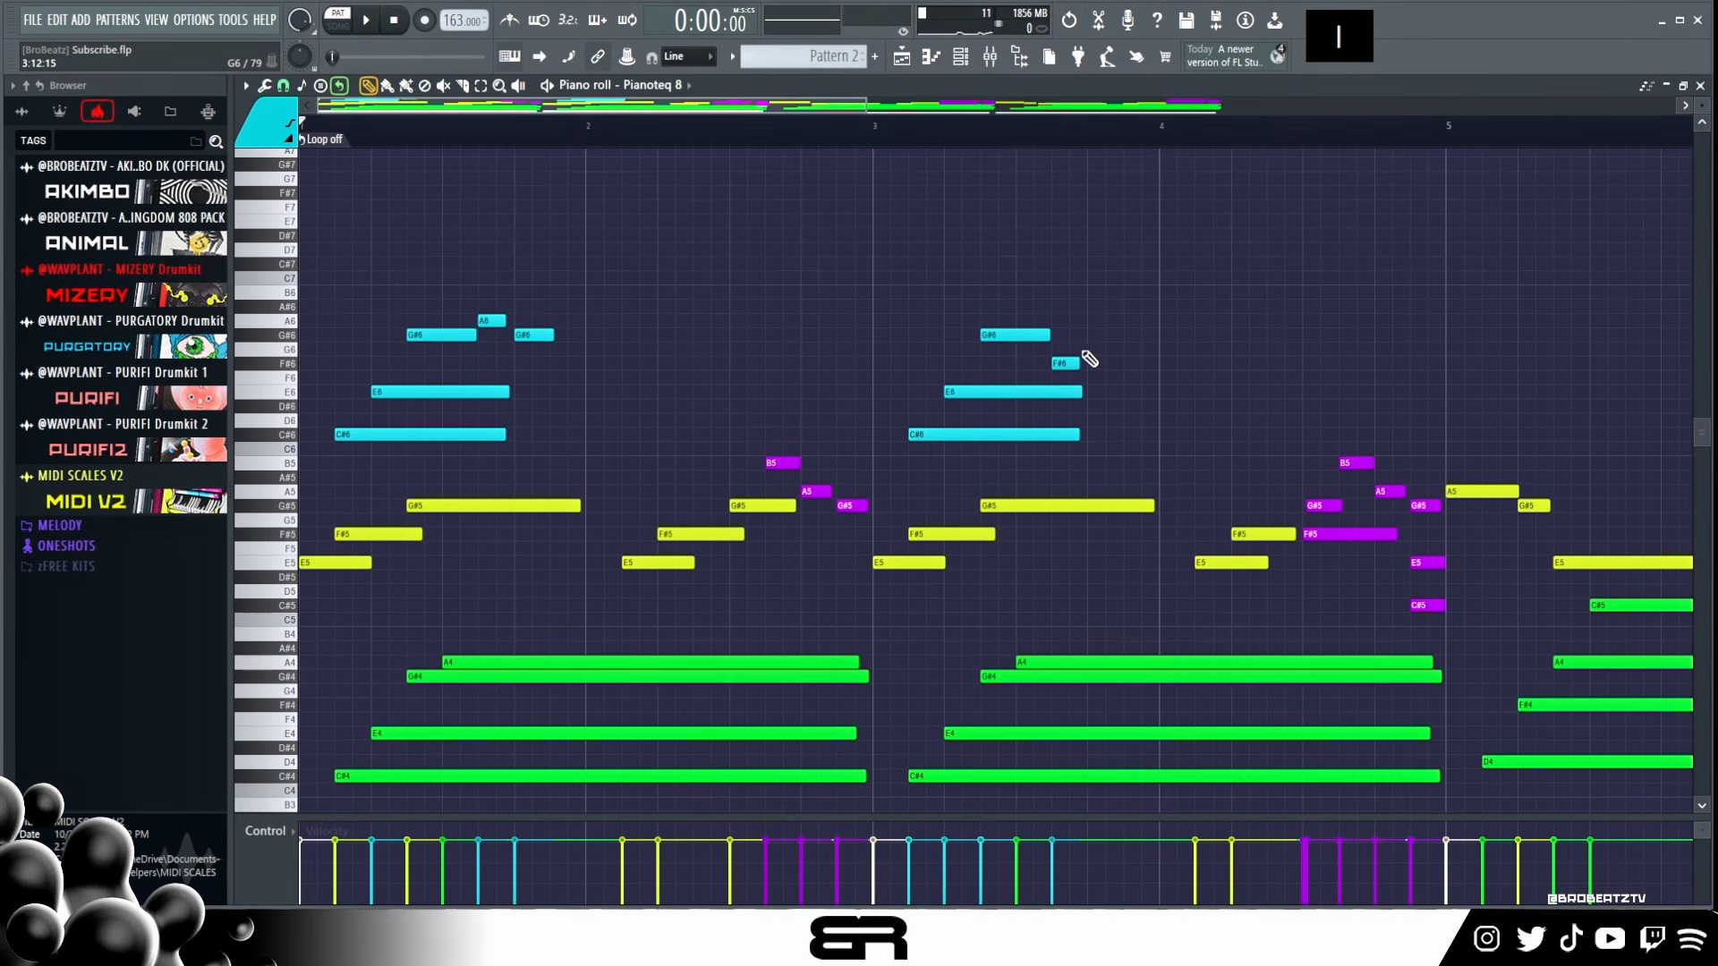
Step: Add a short B6 half a beat after the start of the cyan F#6 in bar 3 and play it
click(1066, 364)
drag(1089, 278, 1123, 295)
key(space)
click(855, 124)
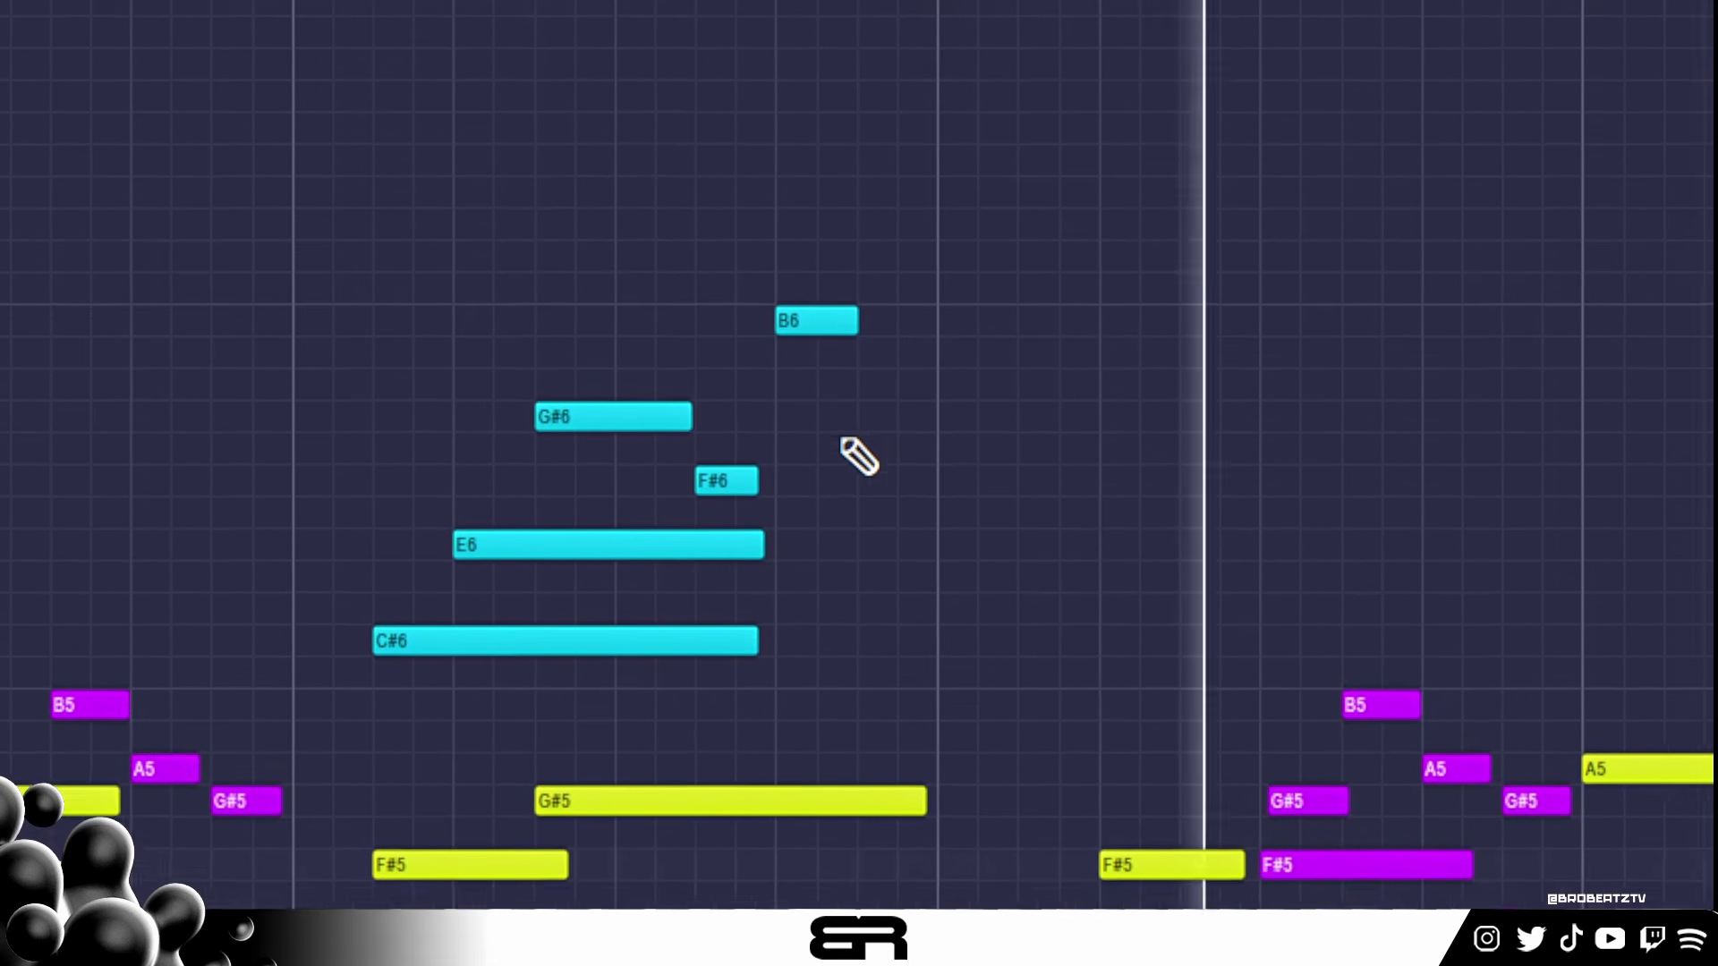
key(space)
Step: Recolor the B6 in bar 3 white with note color 1
ctrl+click(1102, 293)
click(275, 132)
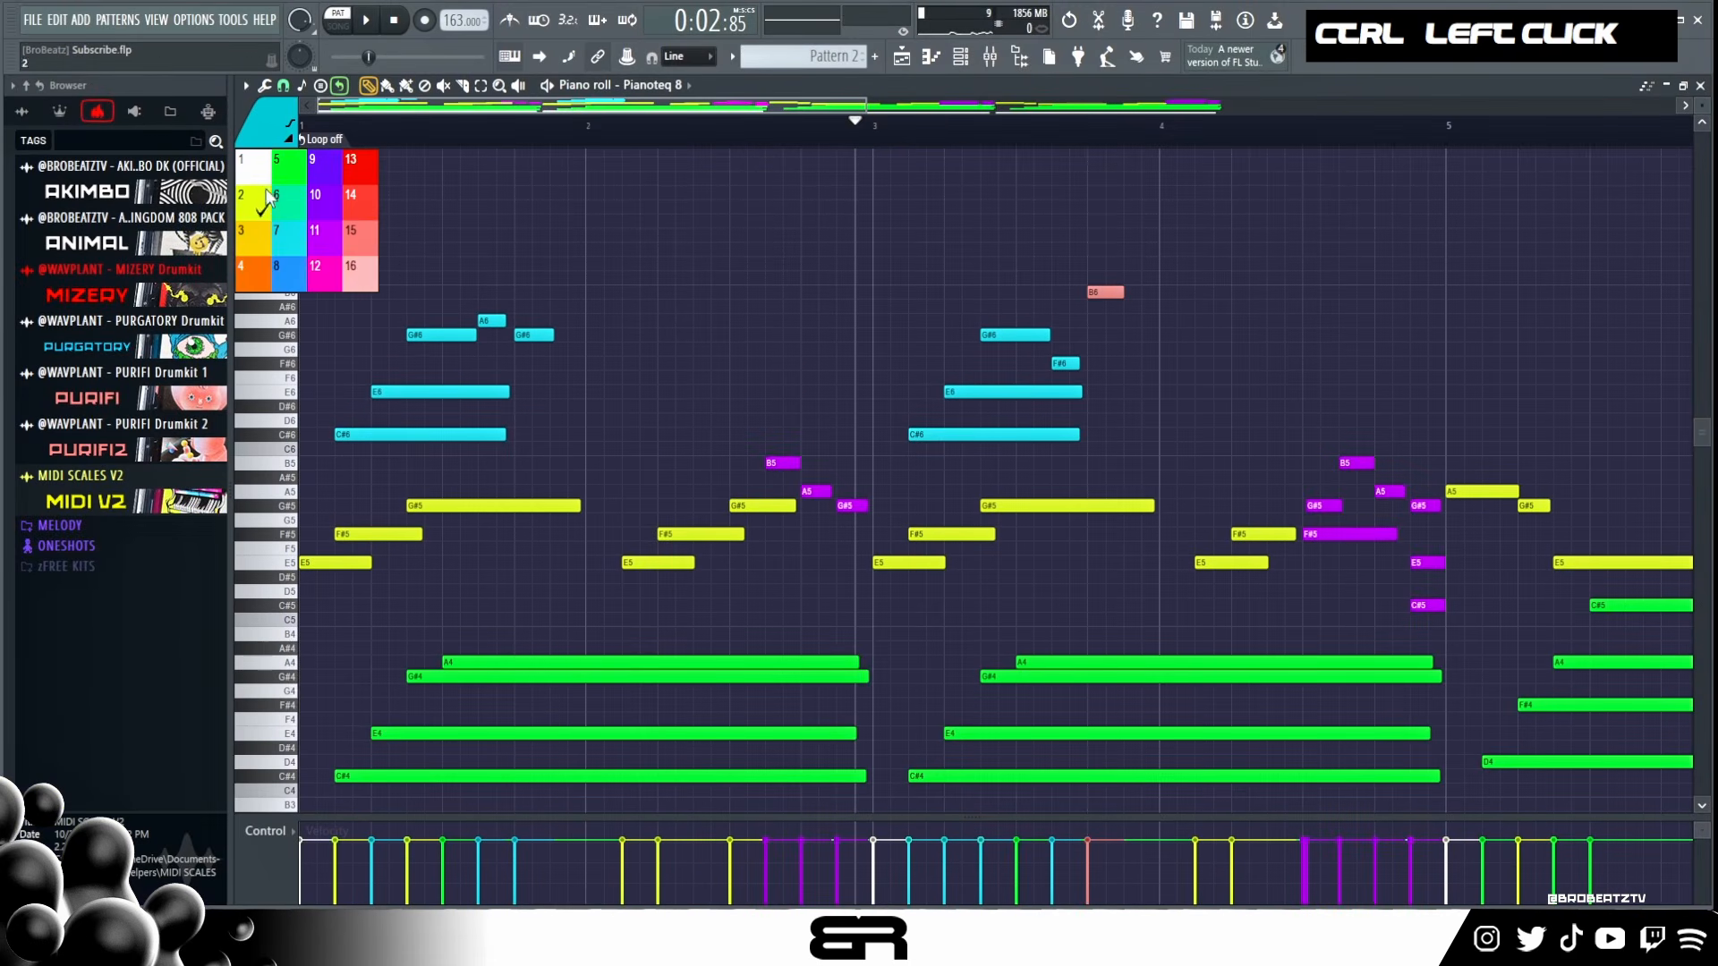
click(257, 172)
key(alt+c)
right_click(1215, 294)
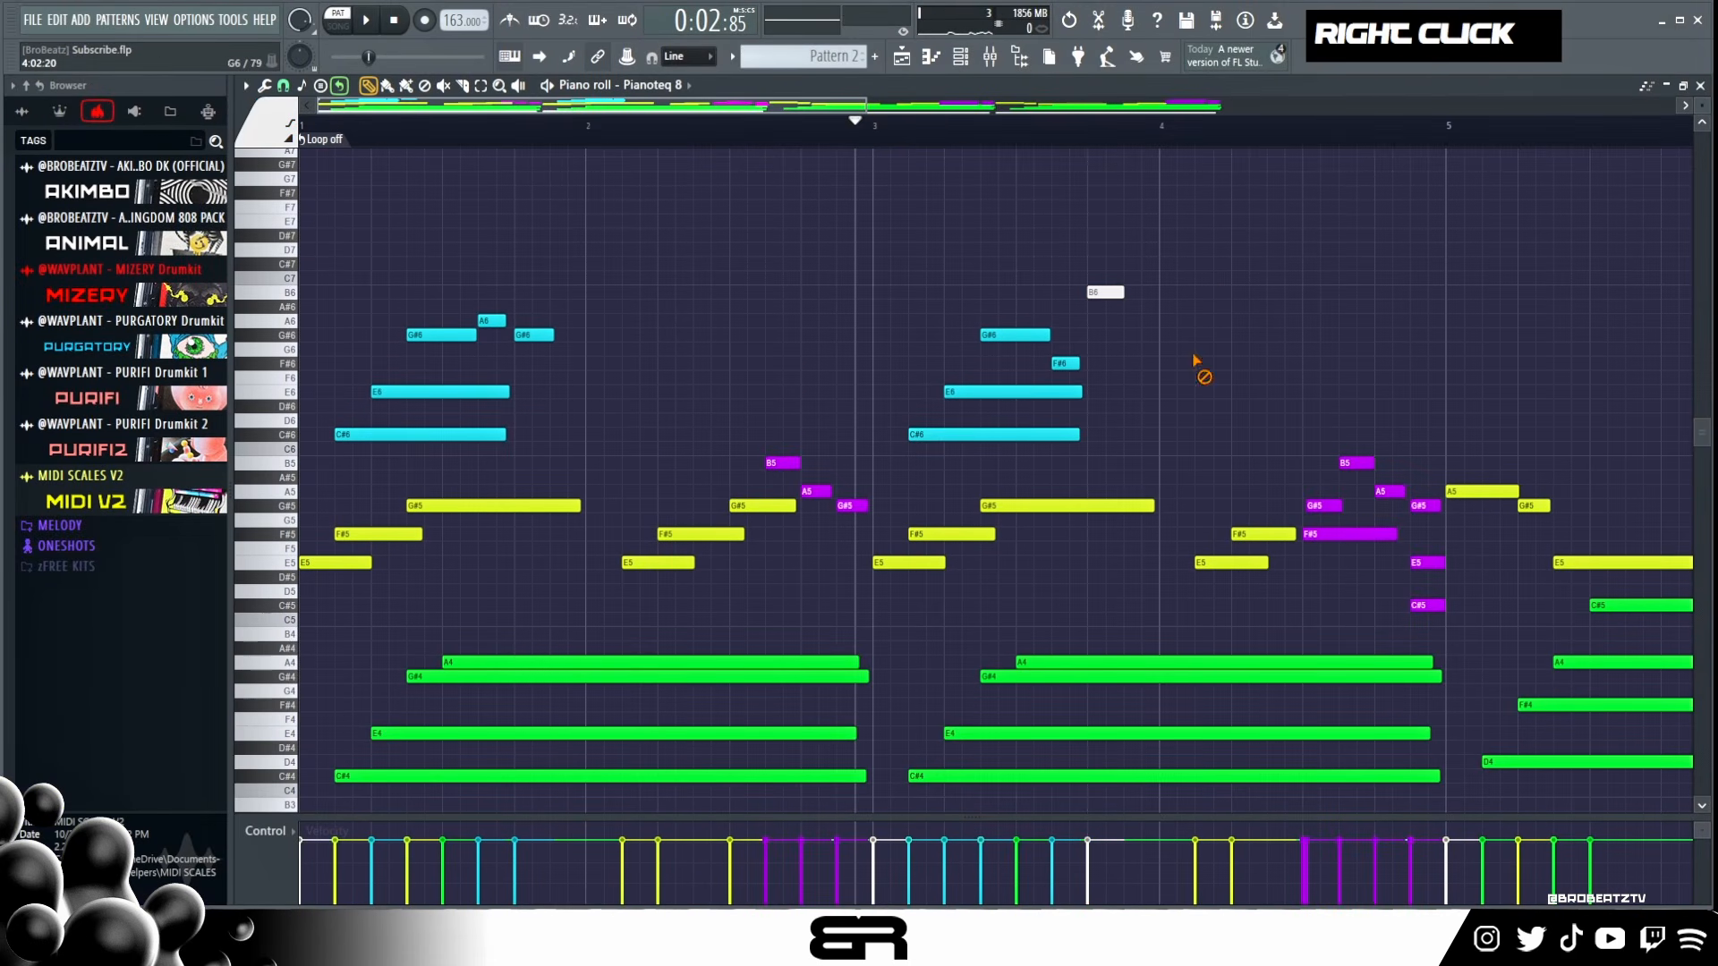
Step: Pick up the cyan note color again and return the playhead to the start of the pattern
alt+click(1080, 435)
ctrl+right_click(1005, 428)
scroll(780, 296, up, 3)
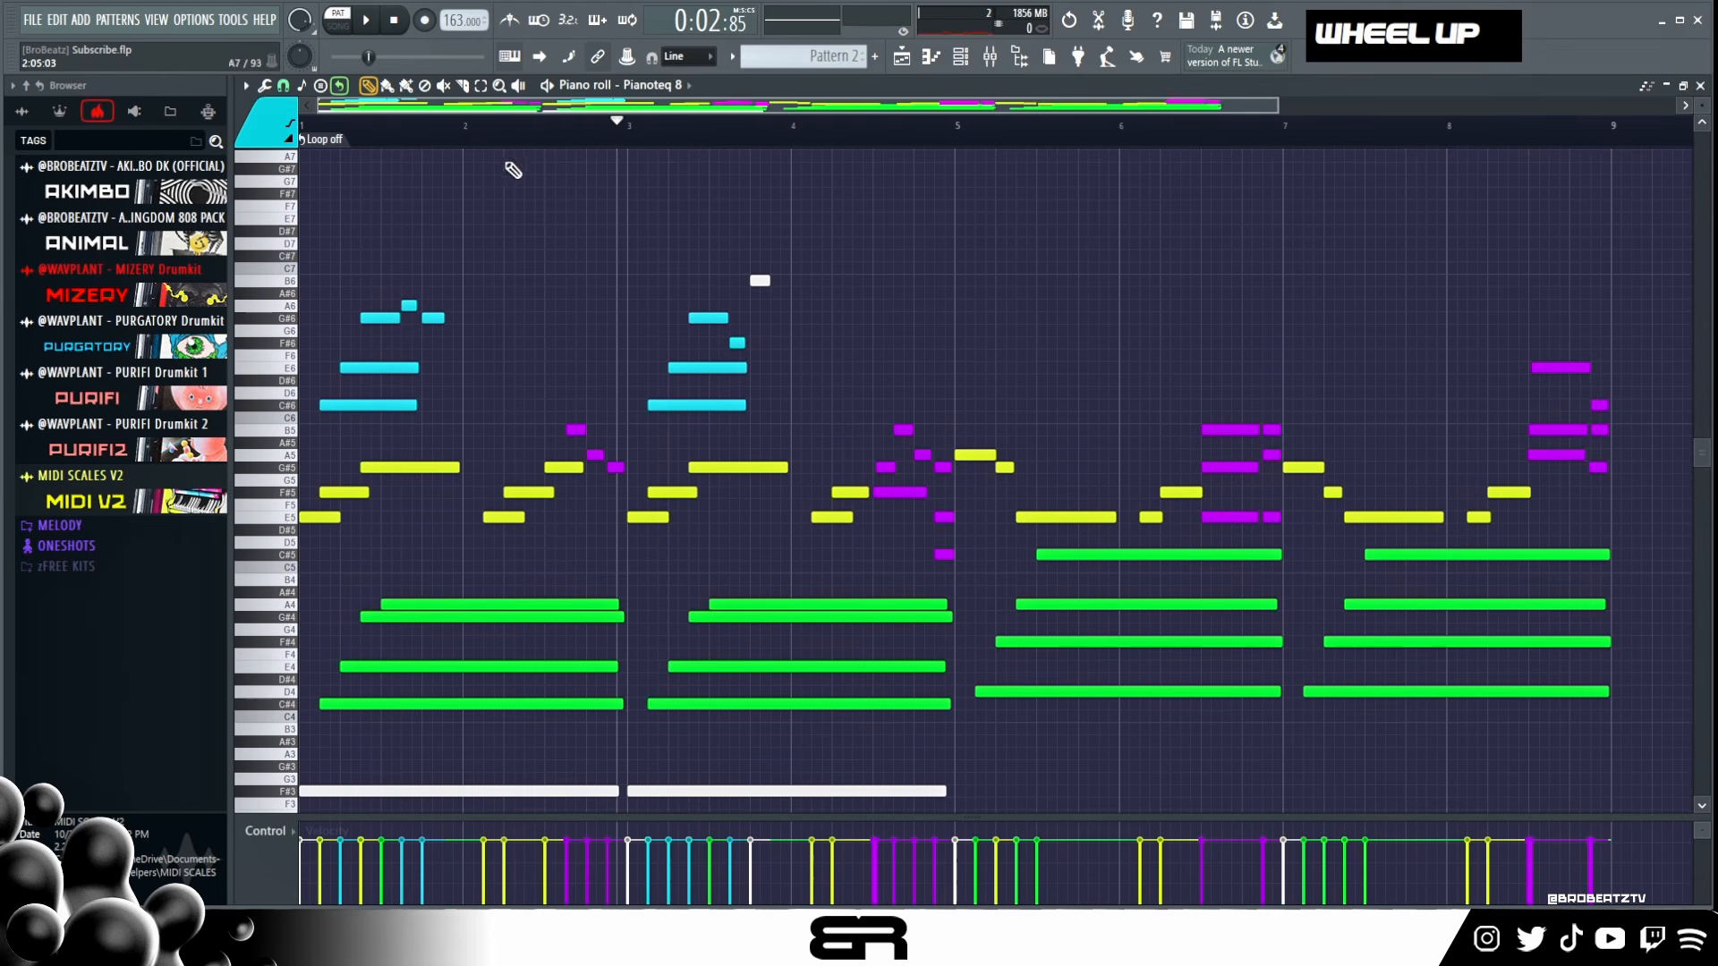
scroll(430, 121, up, 3)
drag(351, 139, 302, 141)
scroll(373, 252, up, 2)
scroll(362, 134, up, 2)
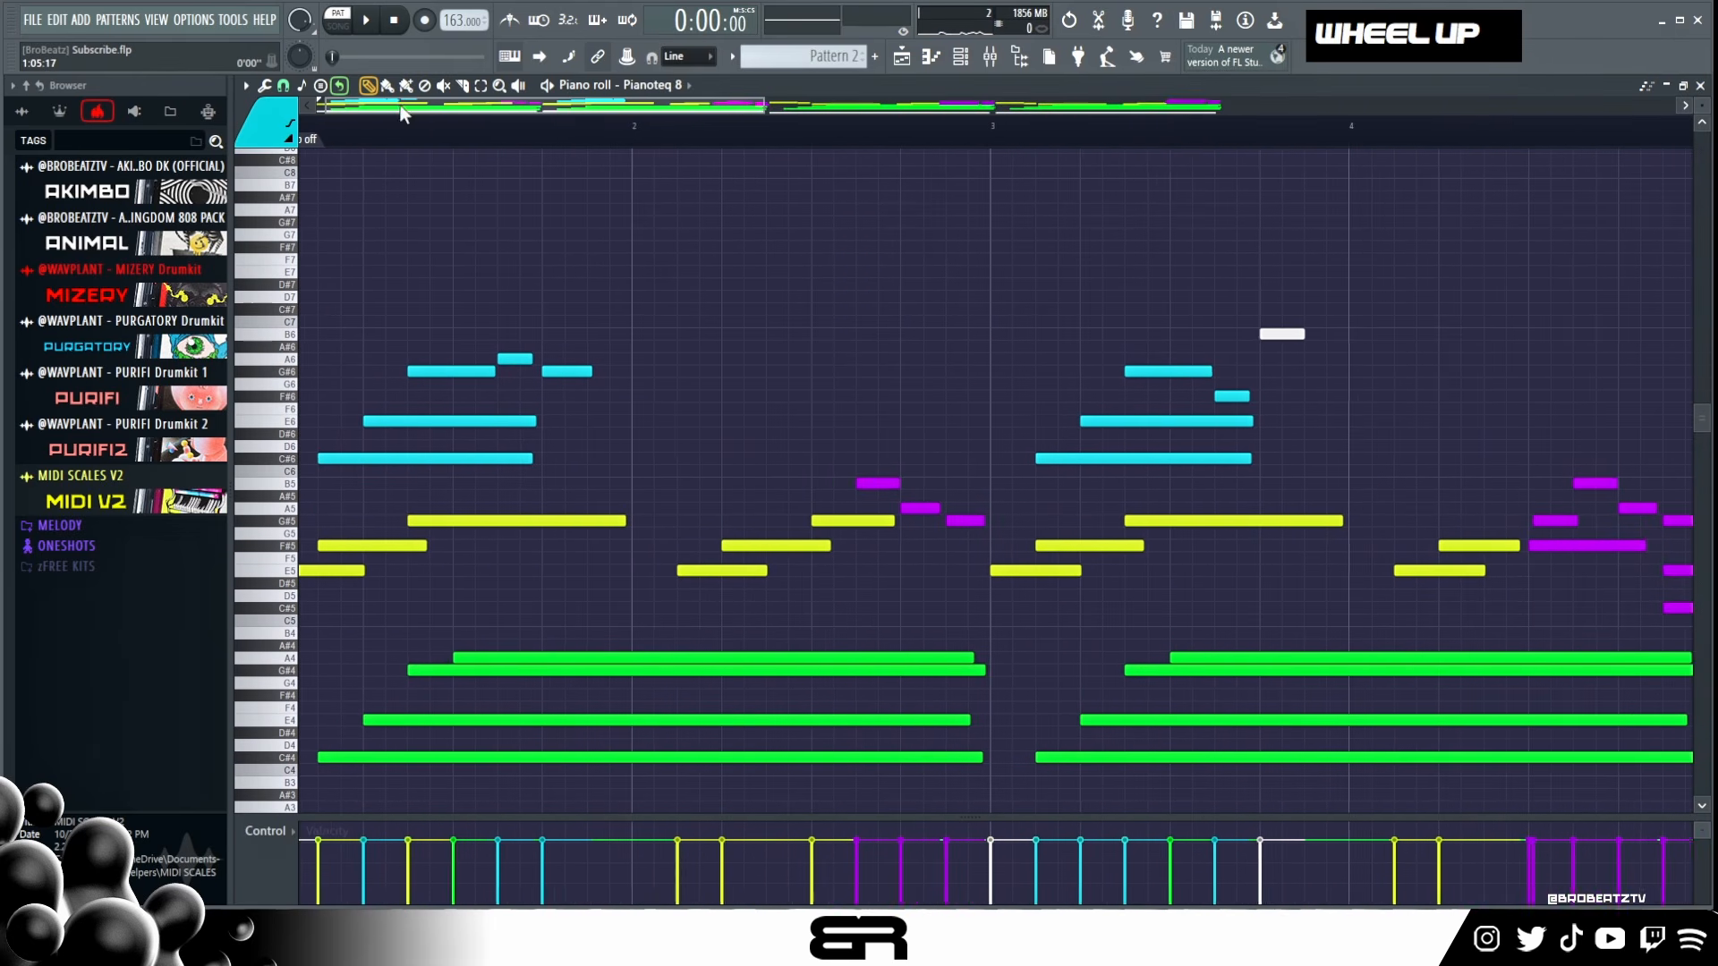
scroll(1700, 105, up, 2)
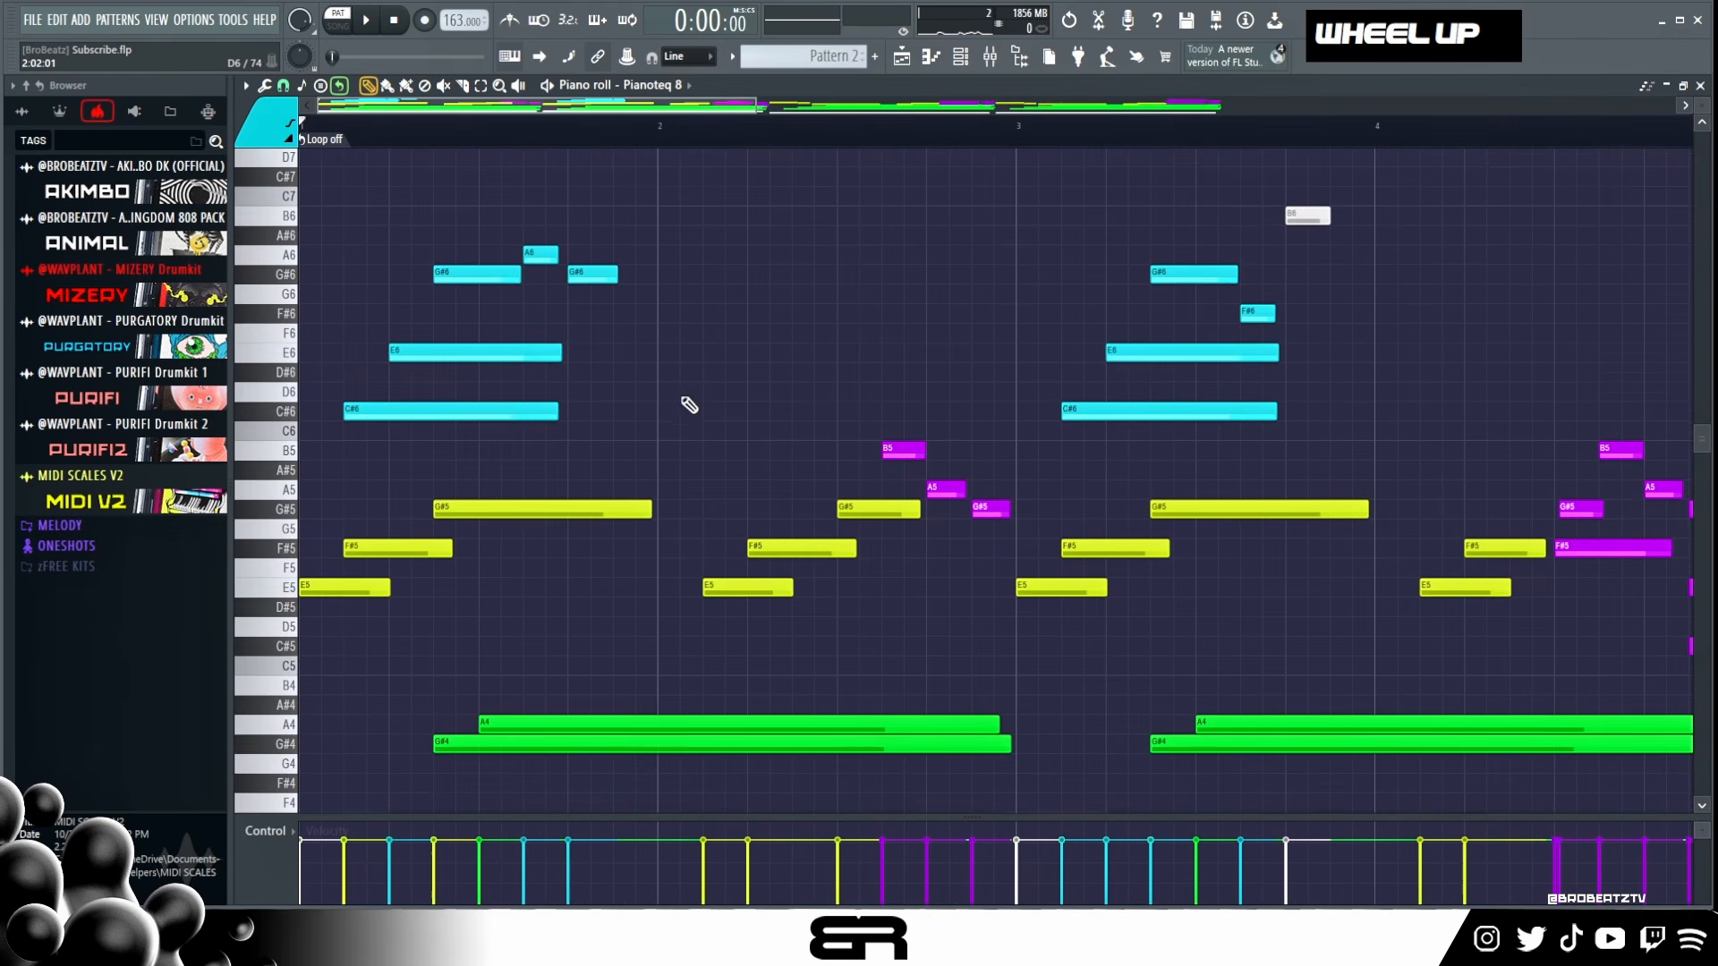
scroll(606, 464, up, 3)
Step: Try a copy of the cyan C#6 at the start of bar 1 in different octaves, and delete it
ctrl+click(433, 495)
drag(433, 495, 271, 496)
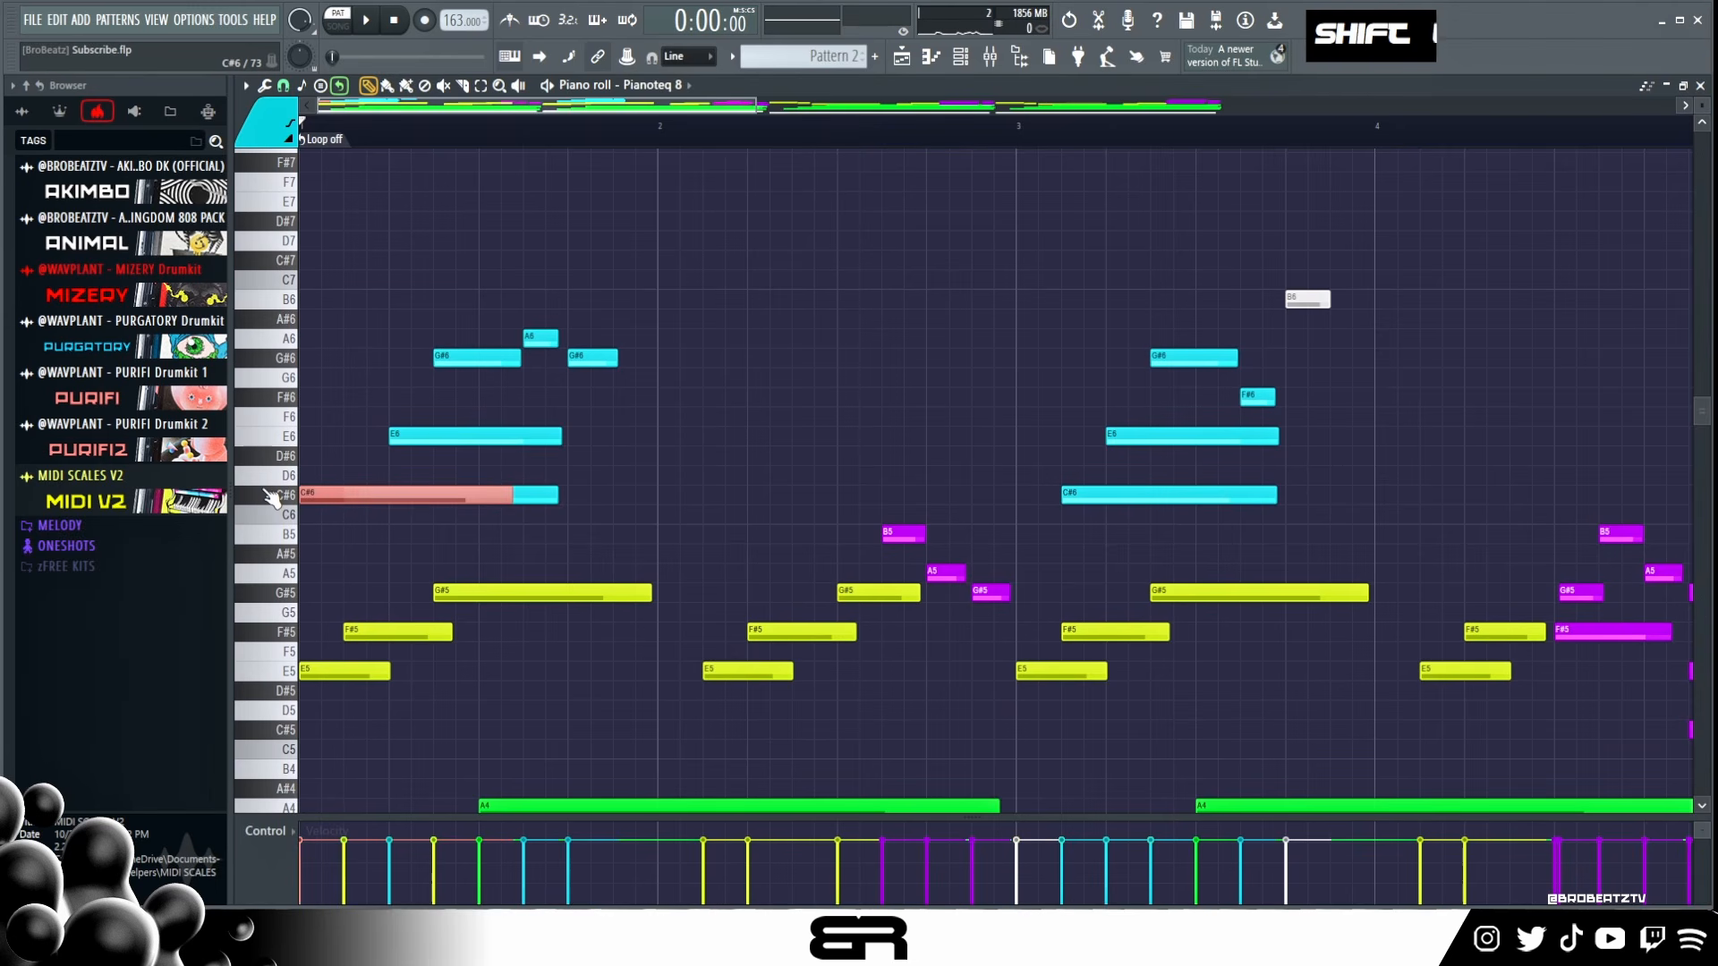
key(ctrl+Up)
key(ctrl+Down)
key(ctrl+Down)
key(ctrl+Up)
key(ctrl+Down)
key(ctrl+Up)
key(ctrl+Down)
key(ctrl+Up)
key(ctrl+Up)
key(ctrl+Up)
key(ctrl+Down)
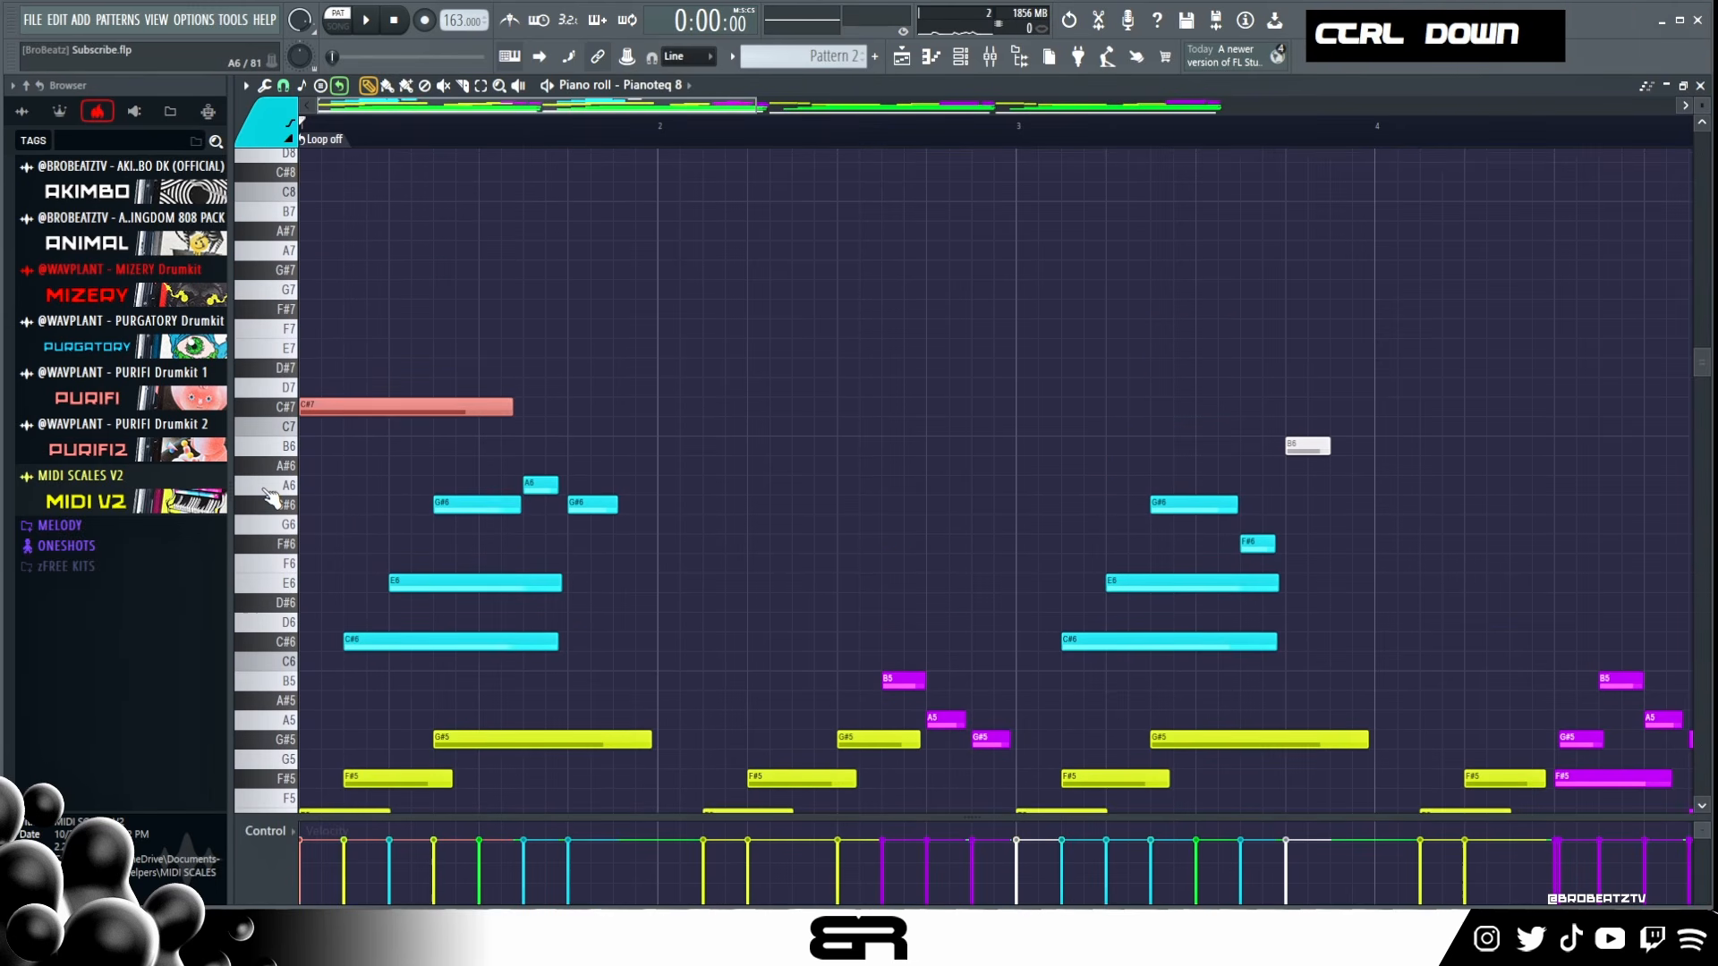
scroll(487, 346, down, 3)
right_click(408, 323)
Step: Try an earlier copy of the cyan E6 near the start of bar 1 an octave up, and delete it
ctrl+click(444, 499)
shift+click(340, 494)
key(ctrl+Up)
key(ctrl+Down)
right_click(323, 497)
Step: Copy the cyan C#6 to the start of bar 1, raise the copy one octave to C#7, and recolor it white
shift+click(304, 558)
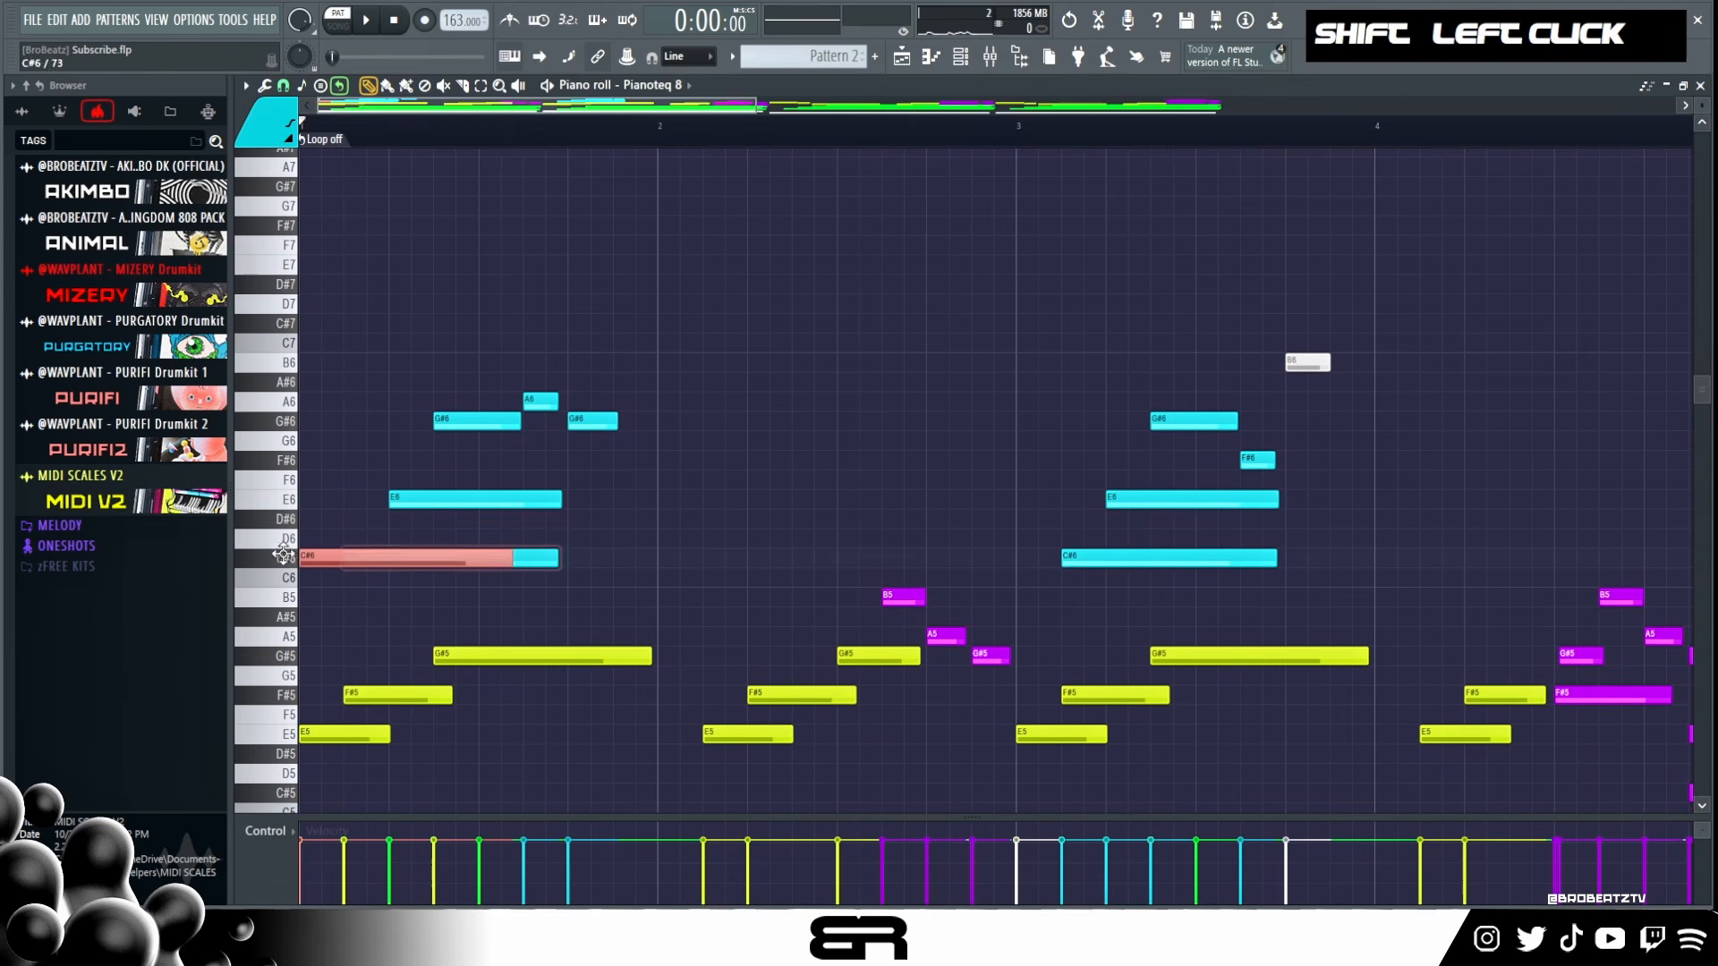
key(ctrl+Up)
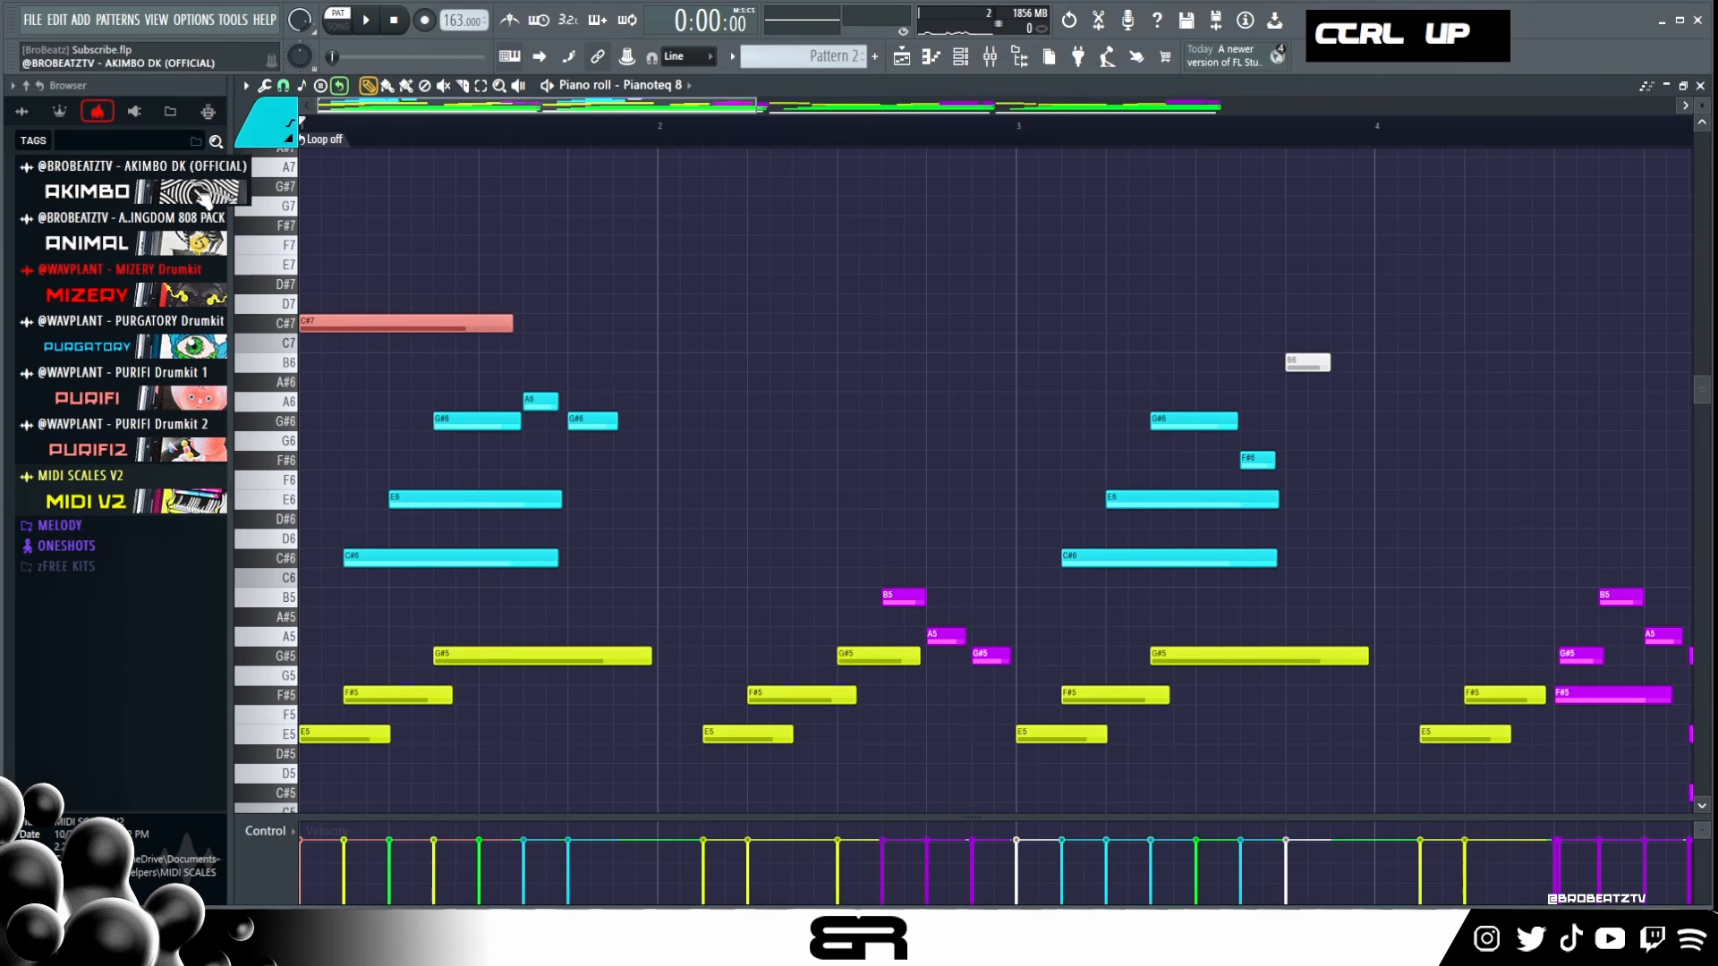
click(266, 127)
click(262, 173)
key(alt+c)
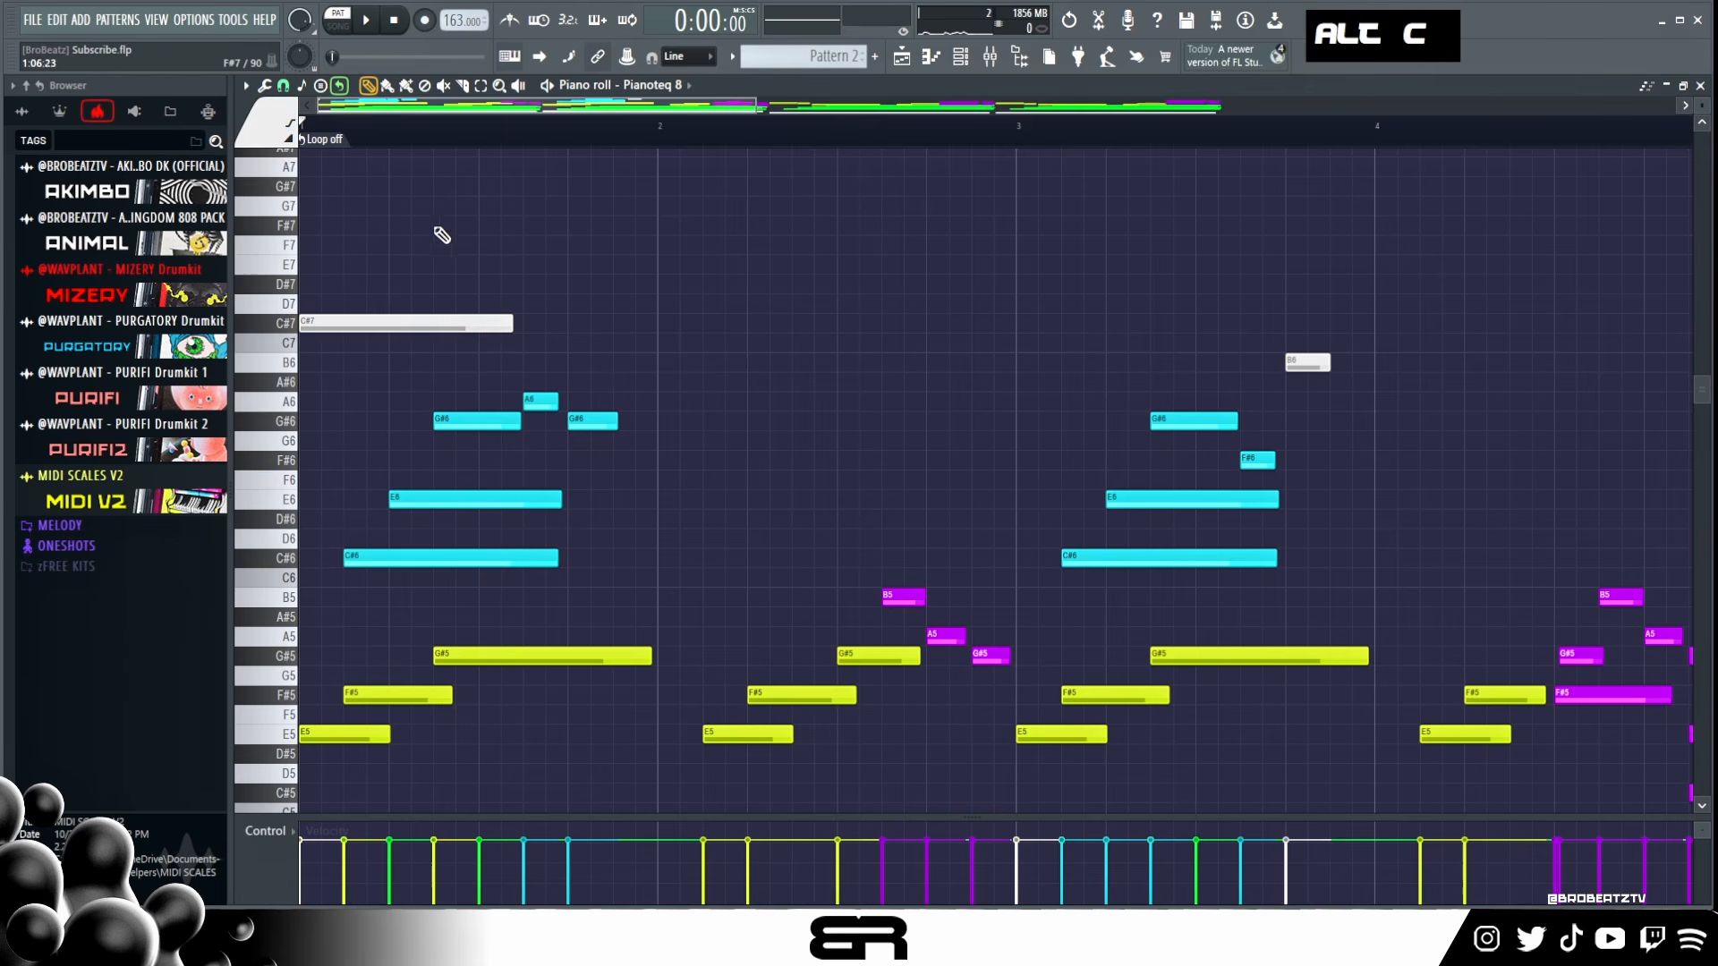
right_click(501, 340)
Step: Shorten the white C#7 to about 0.9 beats, add another C#7 of that length on beat 2, and play them
drag(510, 324, 380, 326)
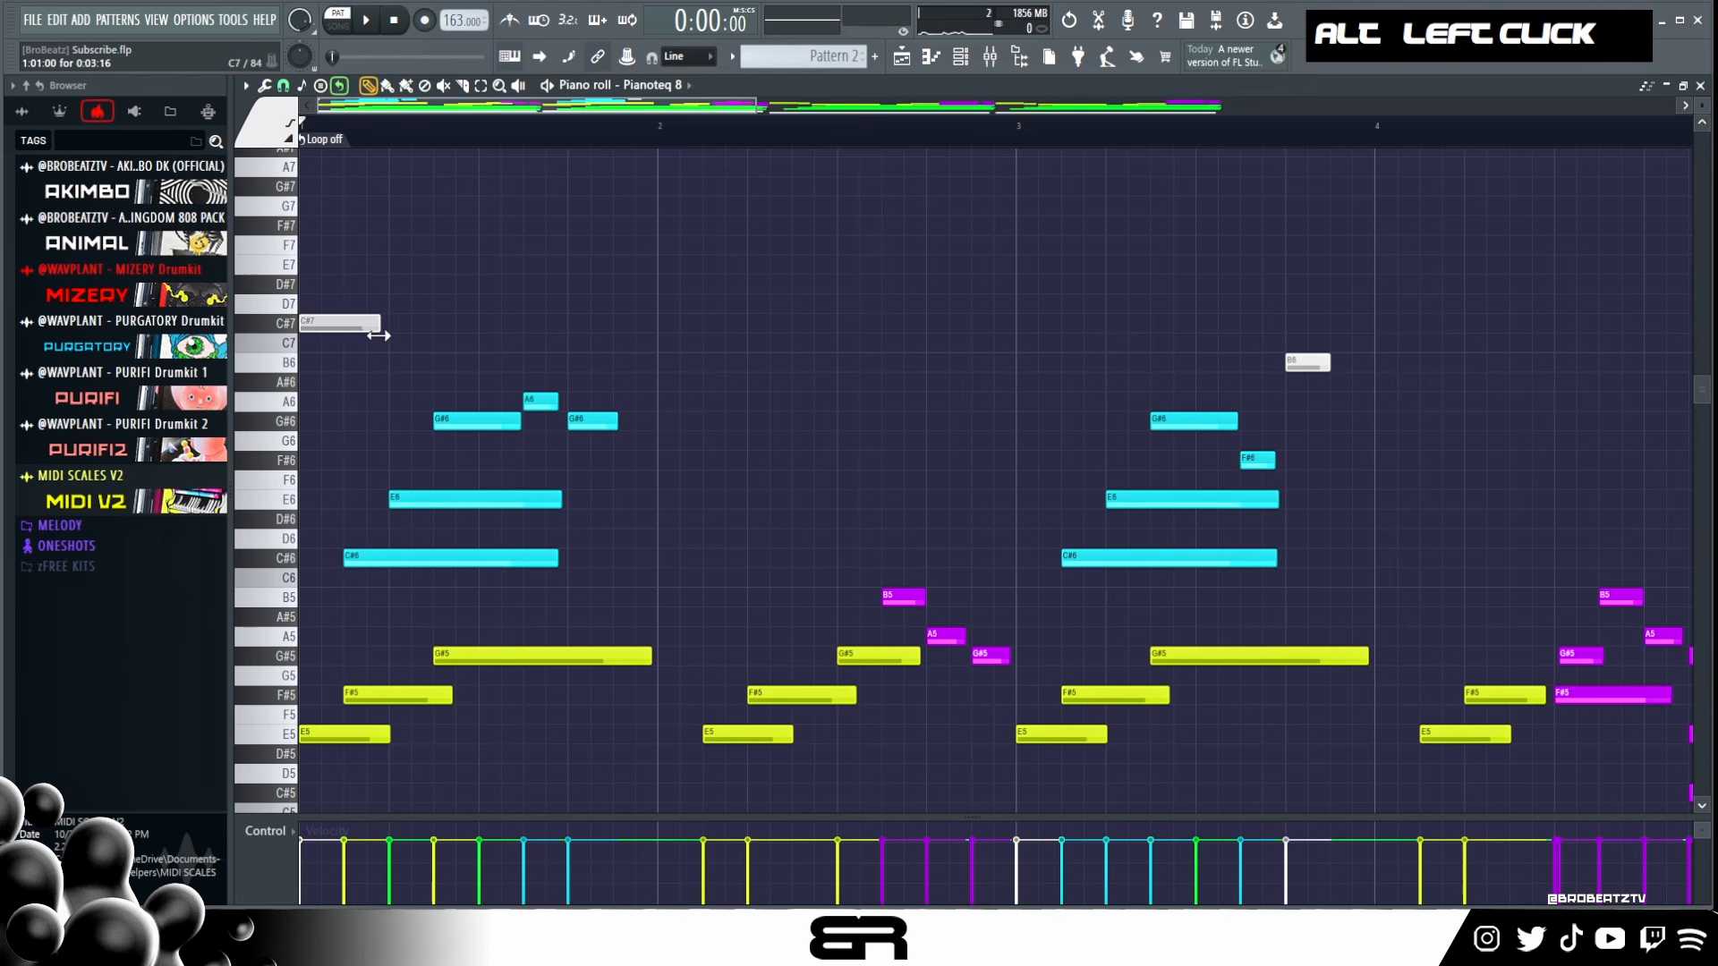
click(398, 324)
key(space)
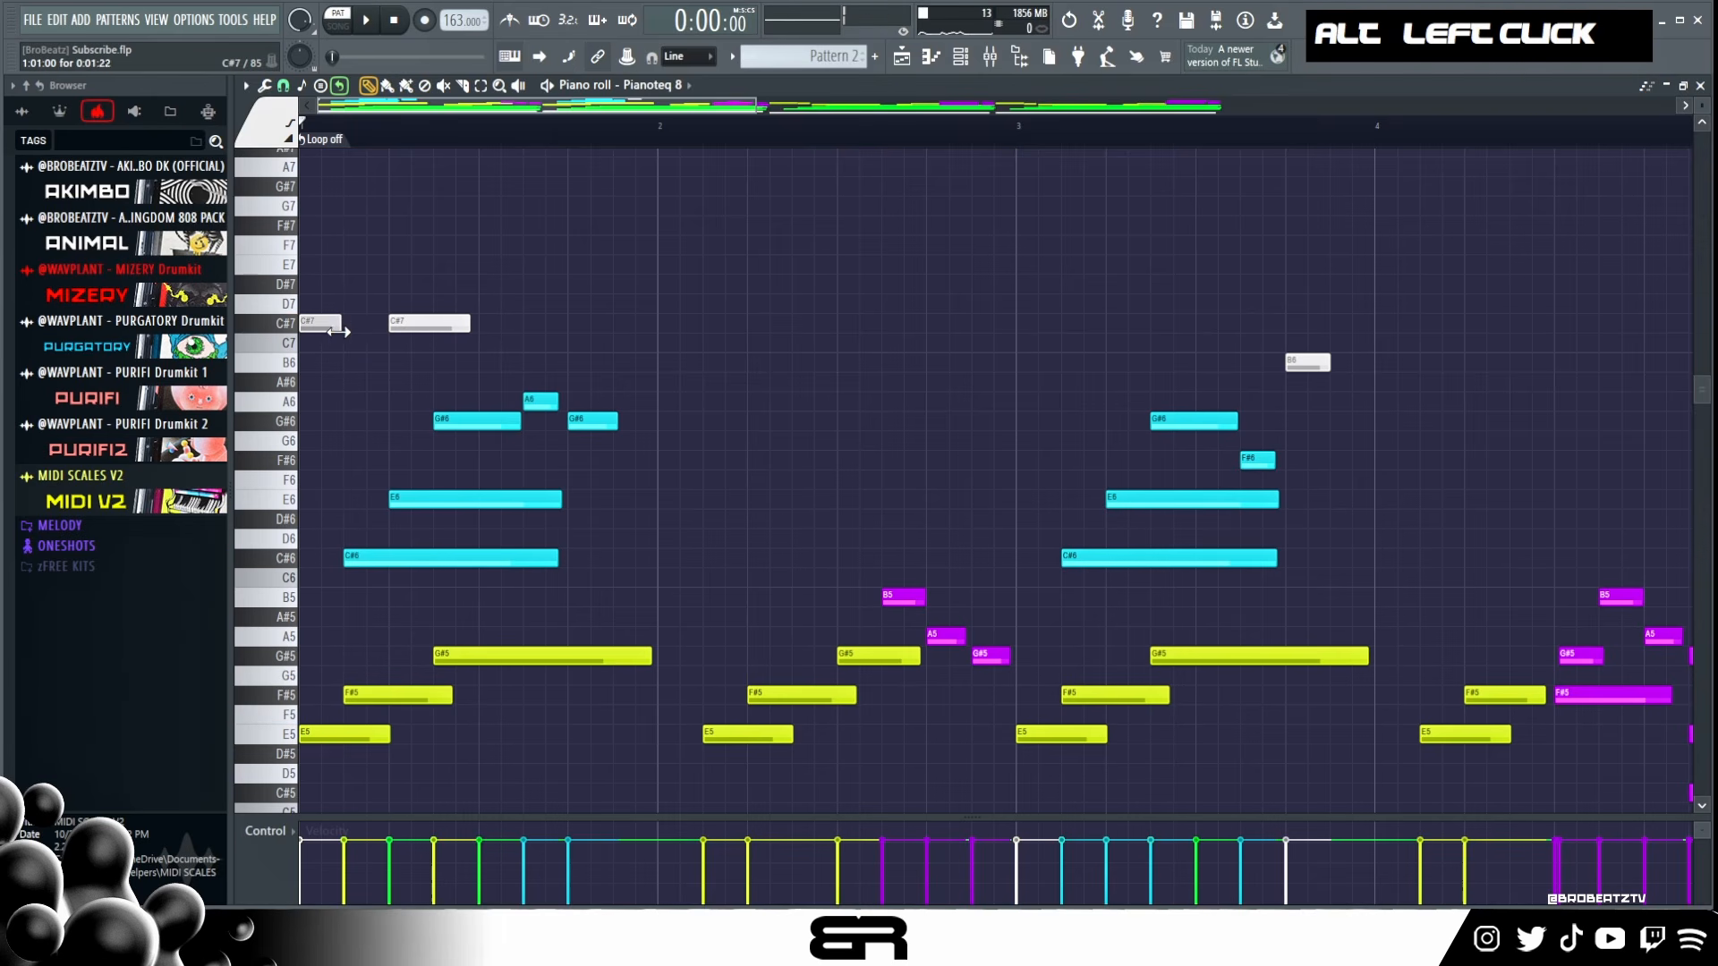
Step: Play the white notes in bar 1, and add a white A6, an E6 on beat 3, and a B6 in bar 2
key(space)
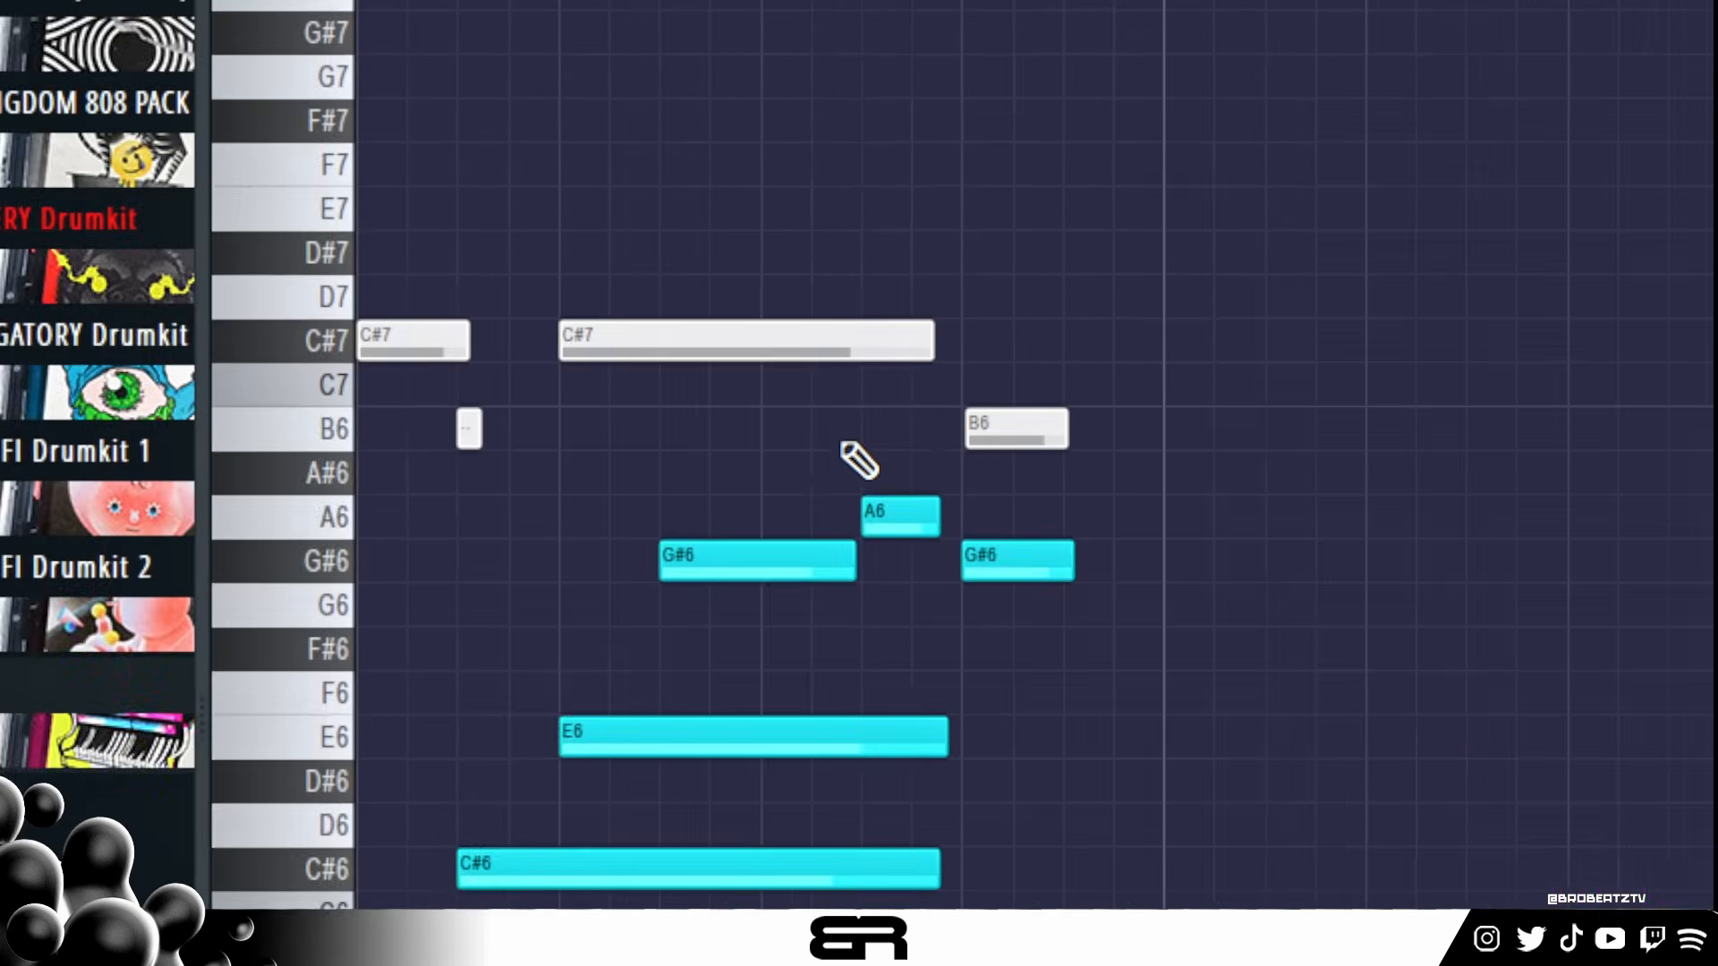
key(space)
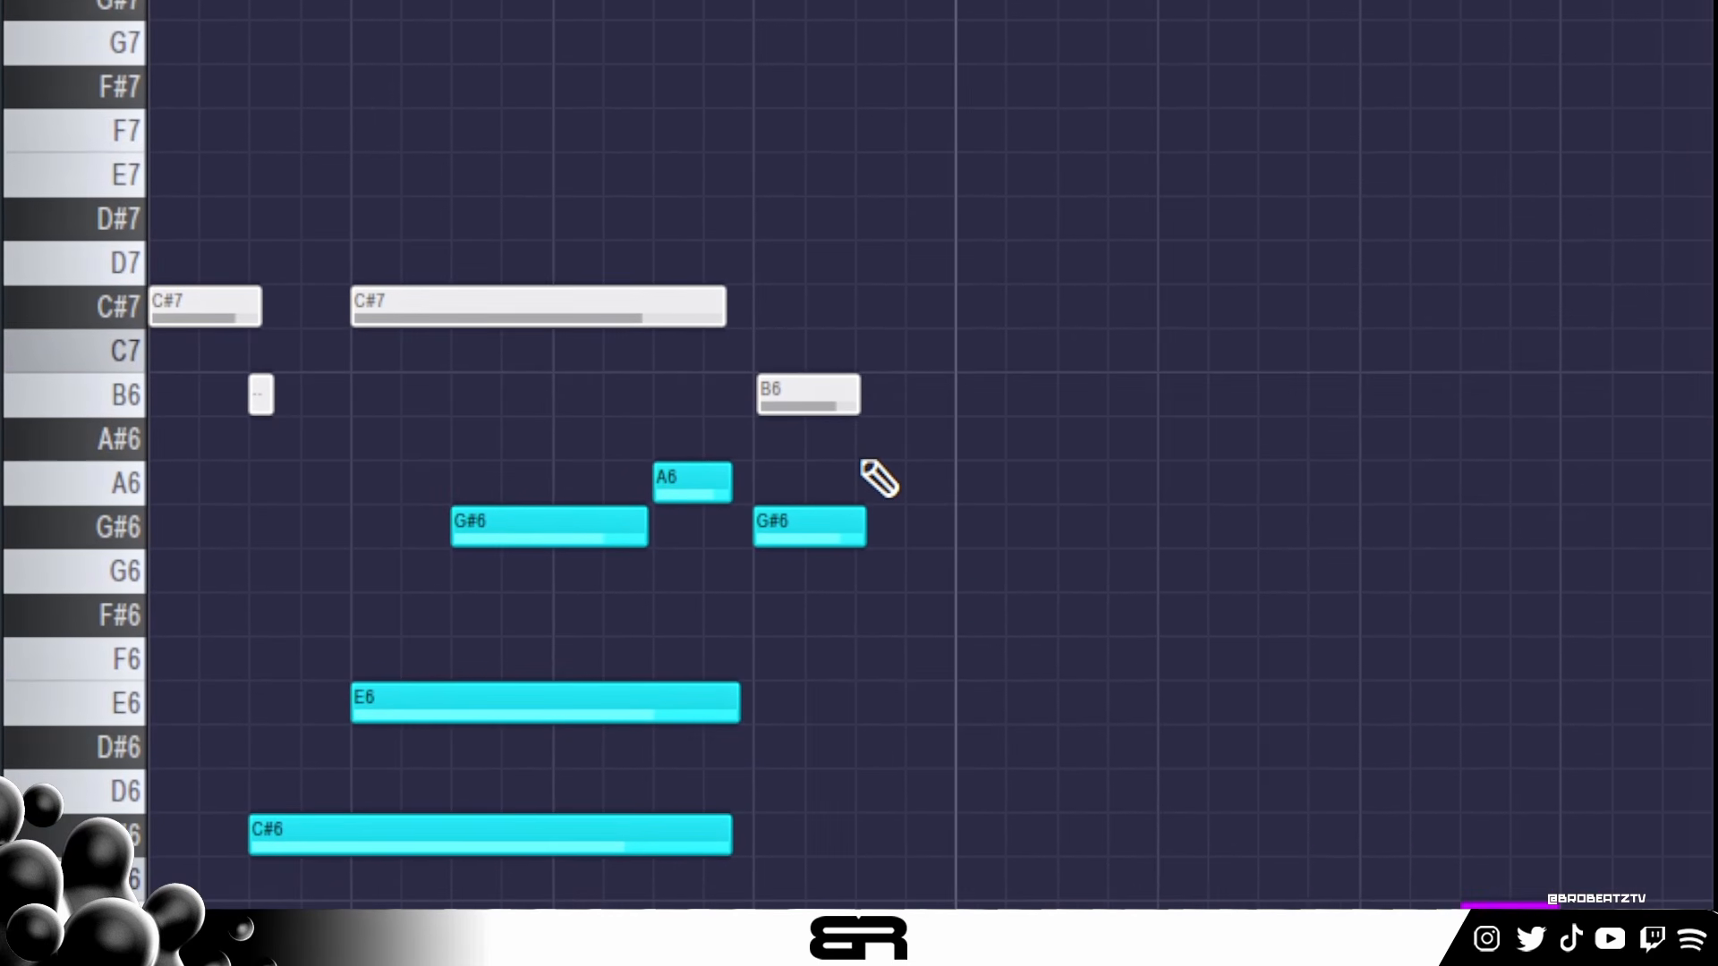
click(1064, 483)
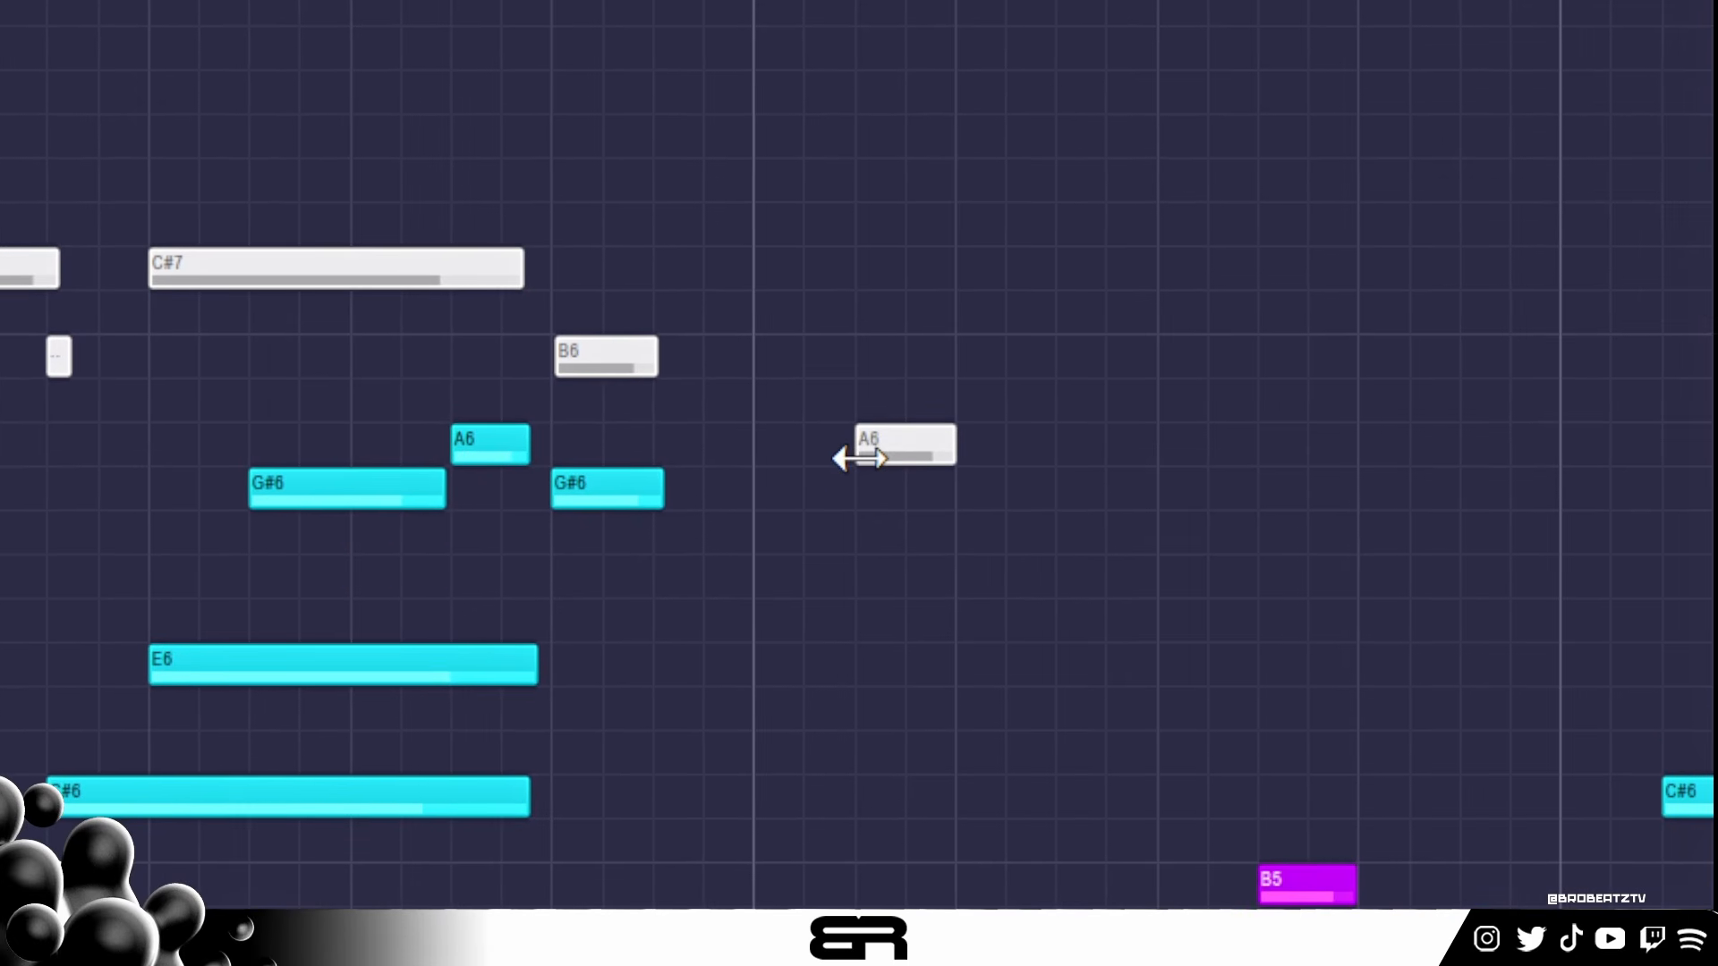
click(1078, 664)
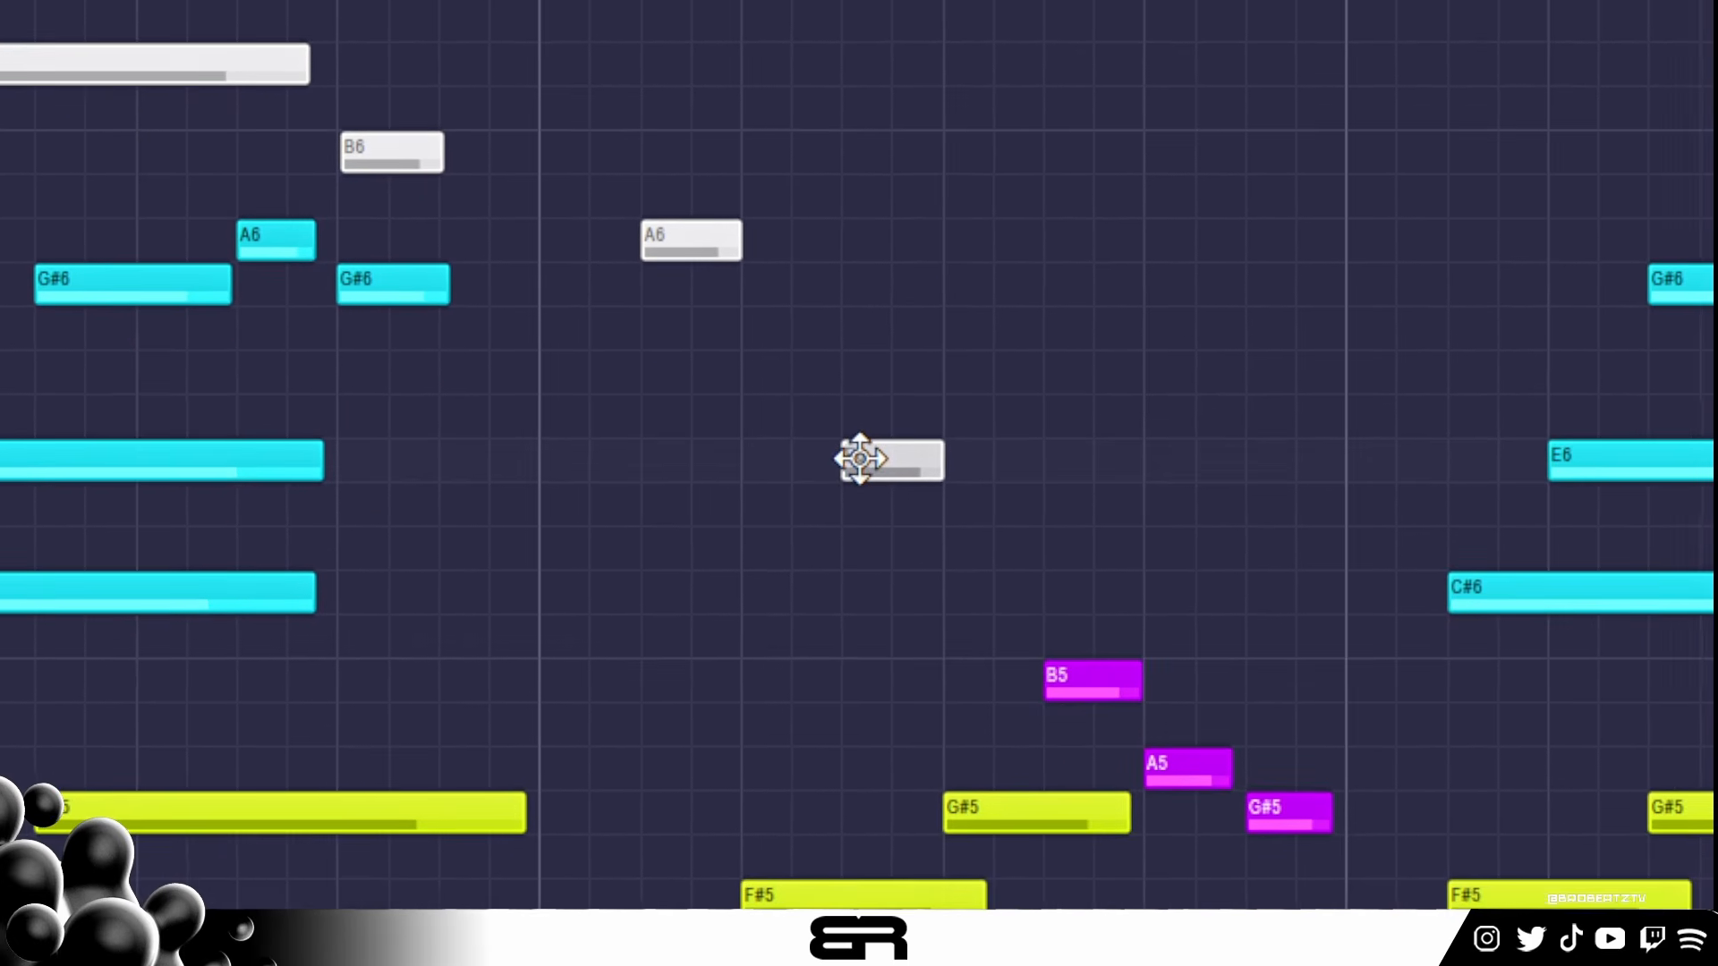
drag(860, 458, 957, 460)
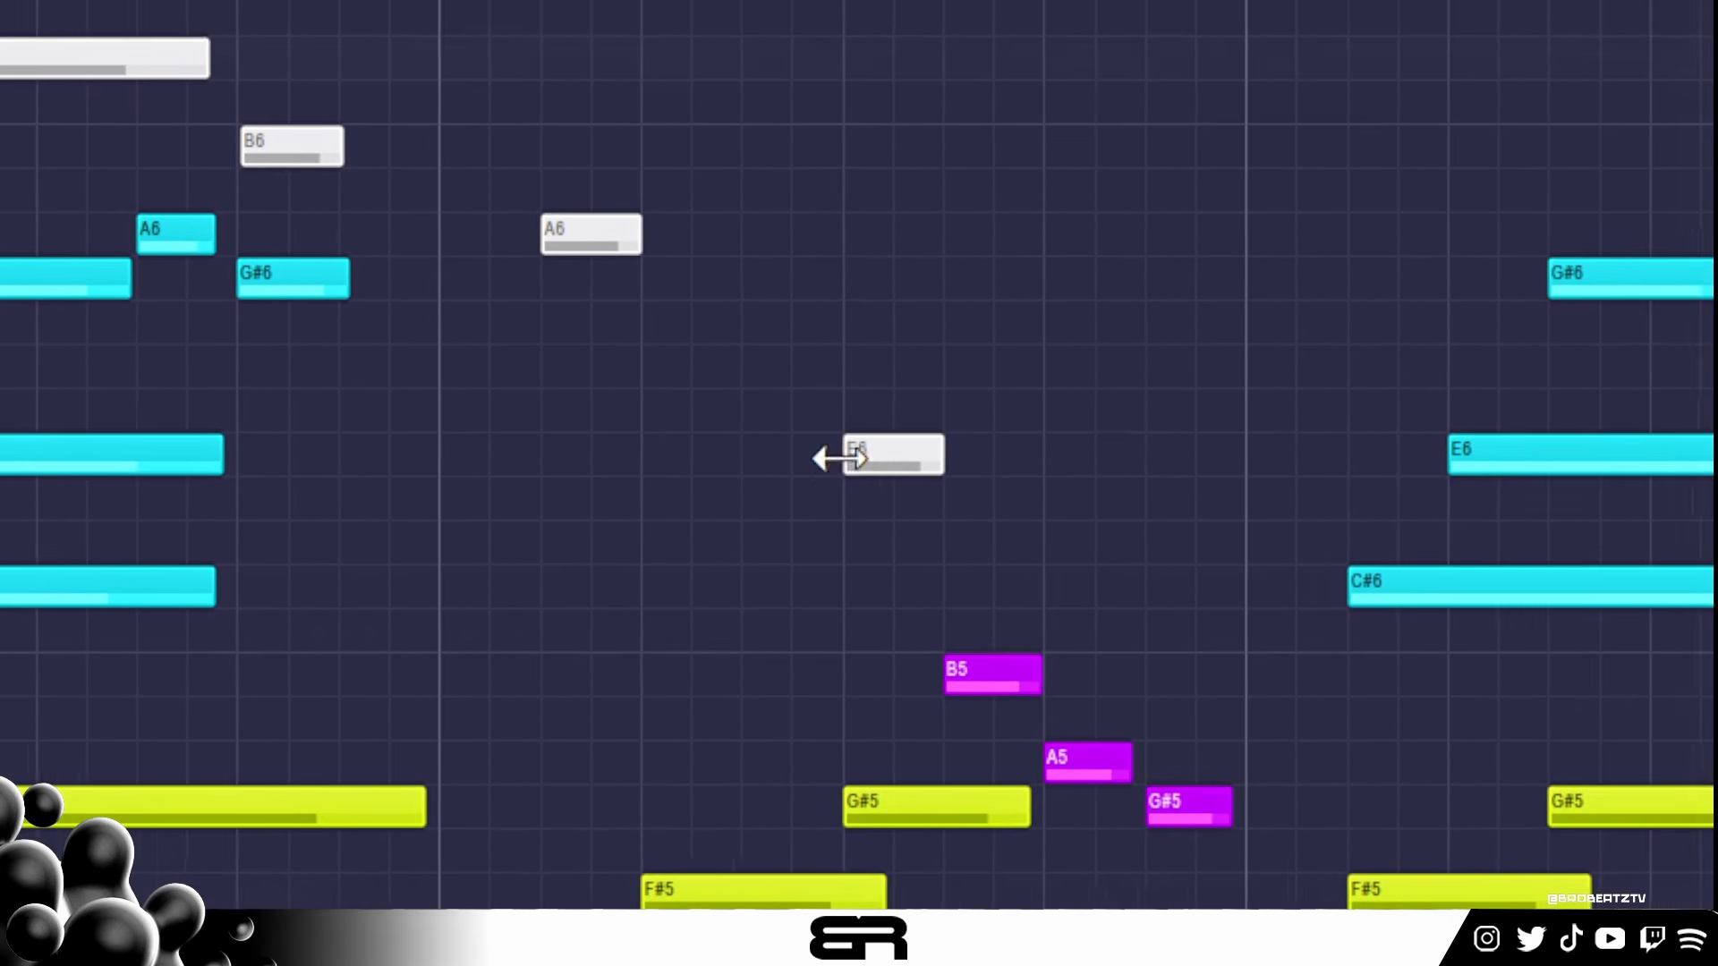
click(1170, 153)
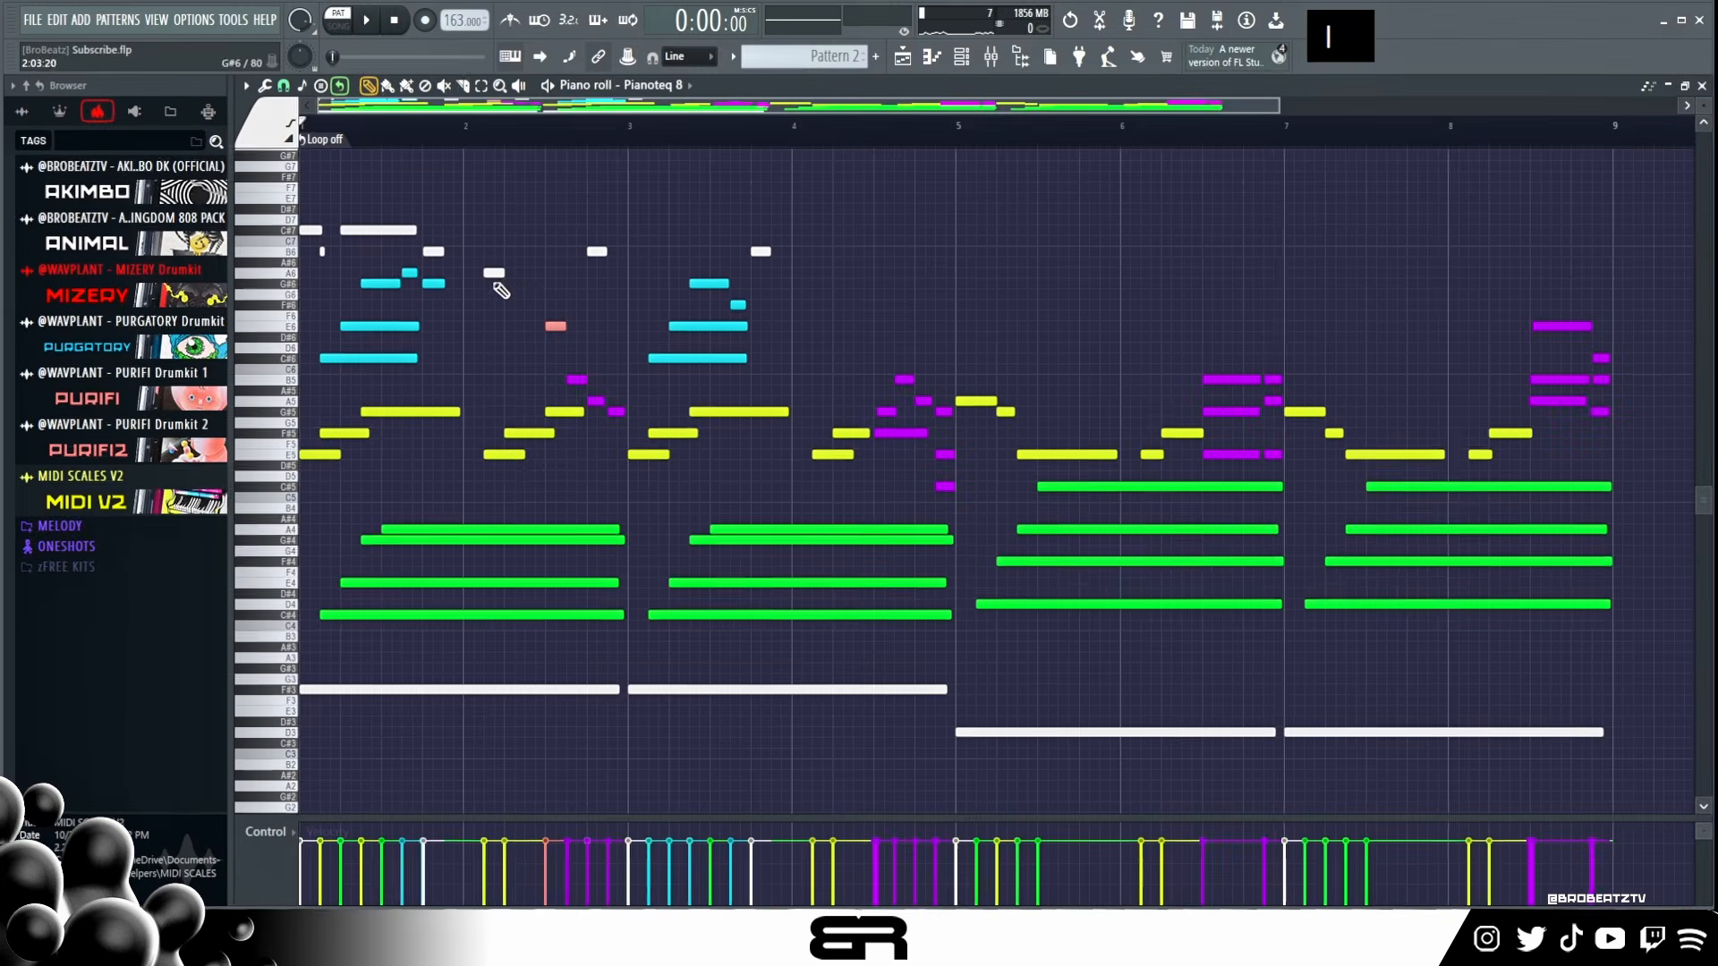
Step: Copy the high white counter-melody notes from bars 1 and 2 to the start of bar 3
scroll(373, 247, up, 3)
drag(307, 216, 465, 264)
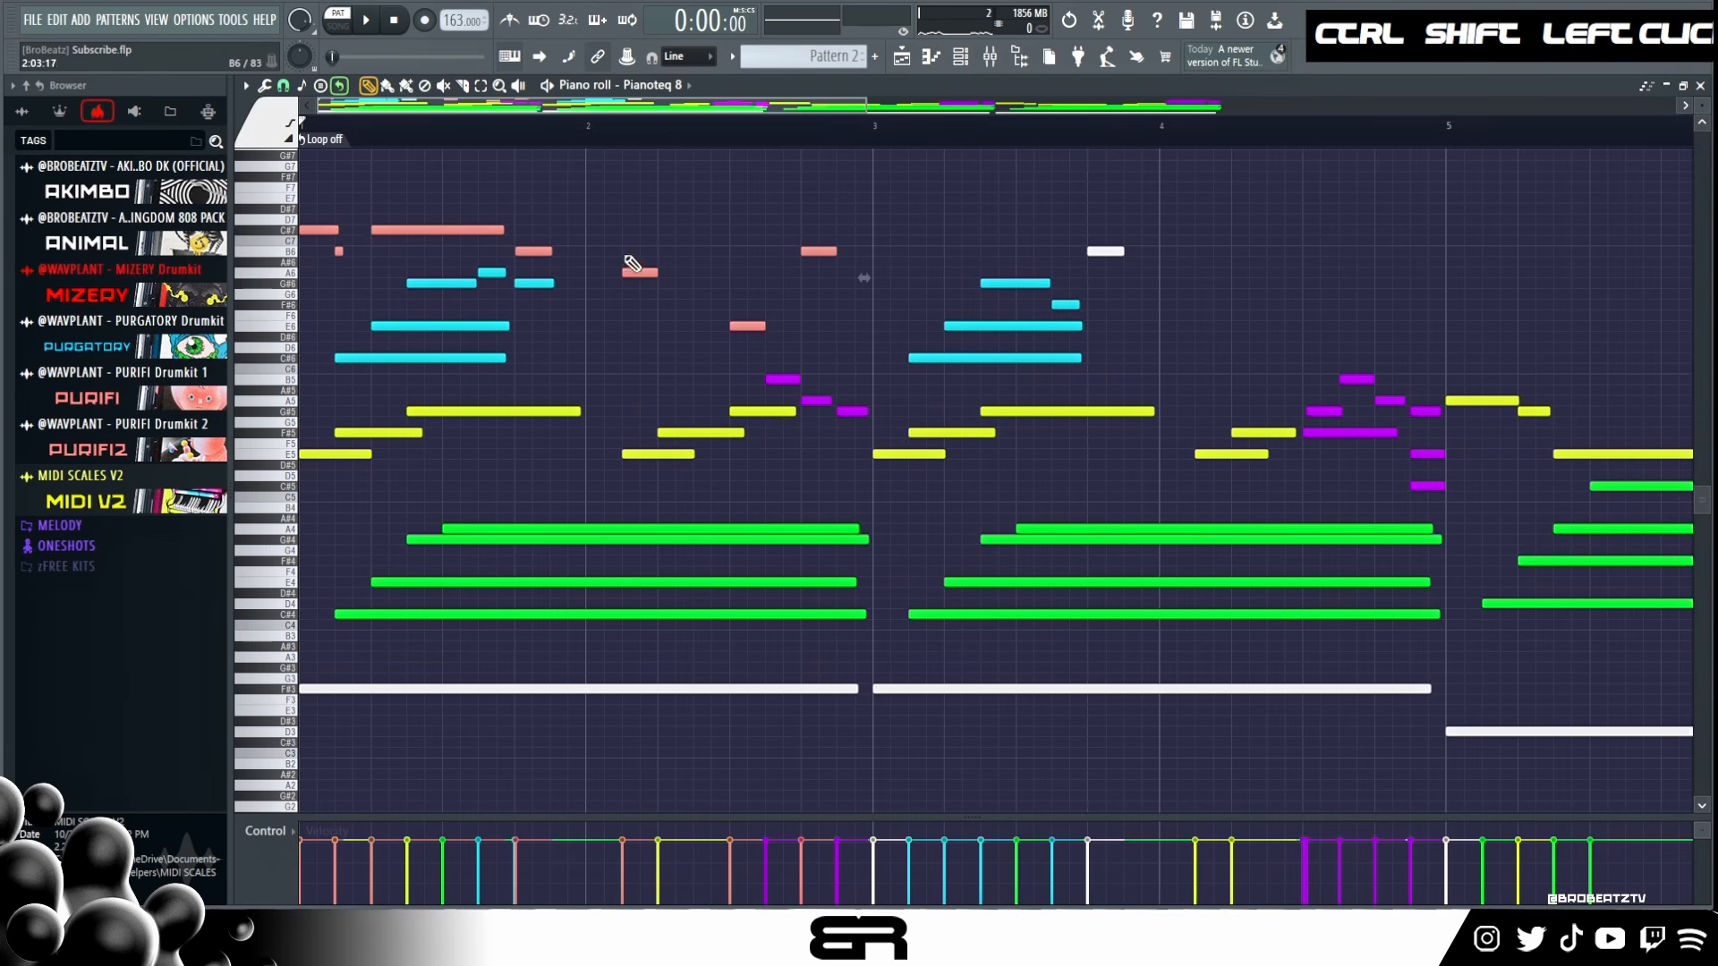
drag(309, 232, 886, 256)
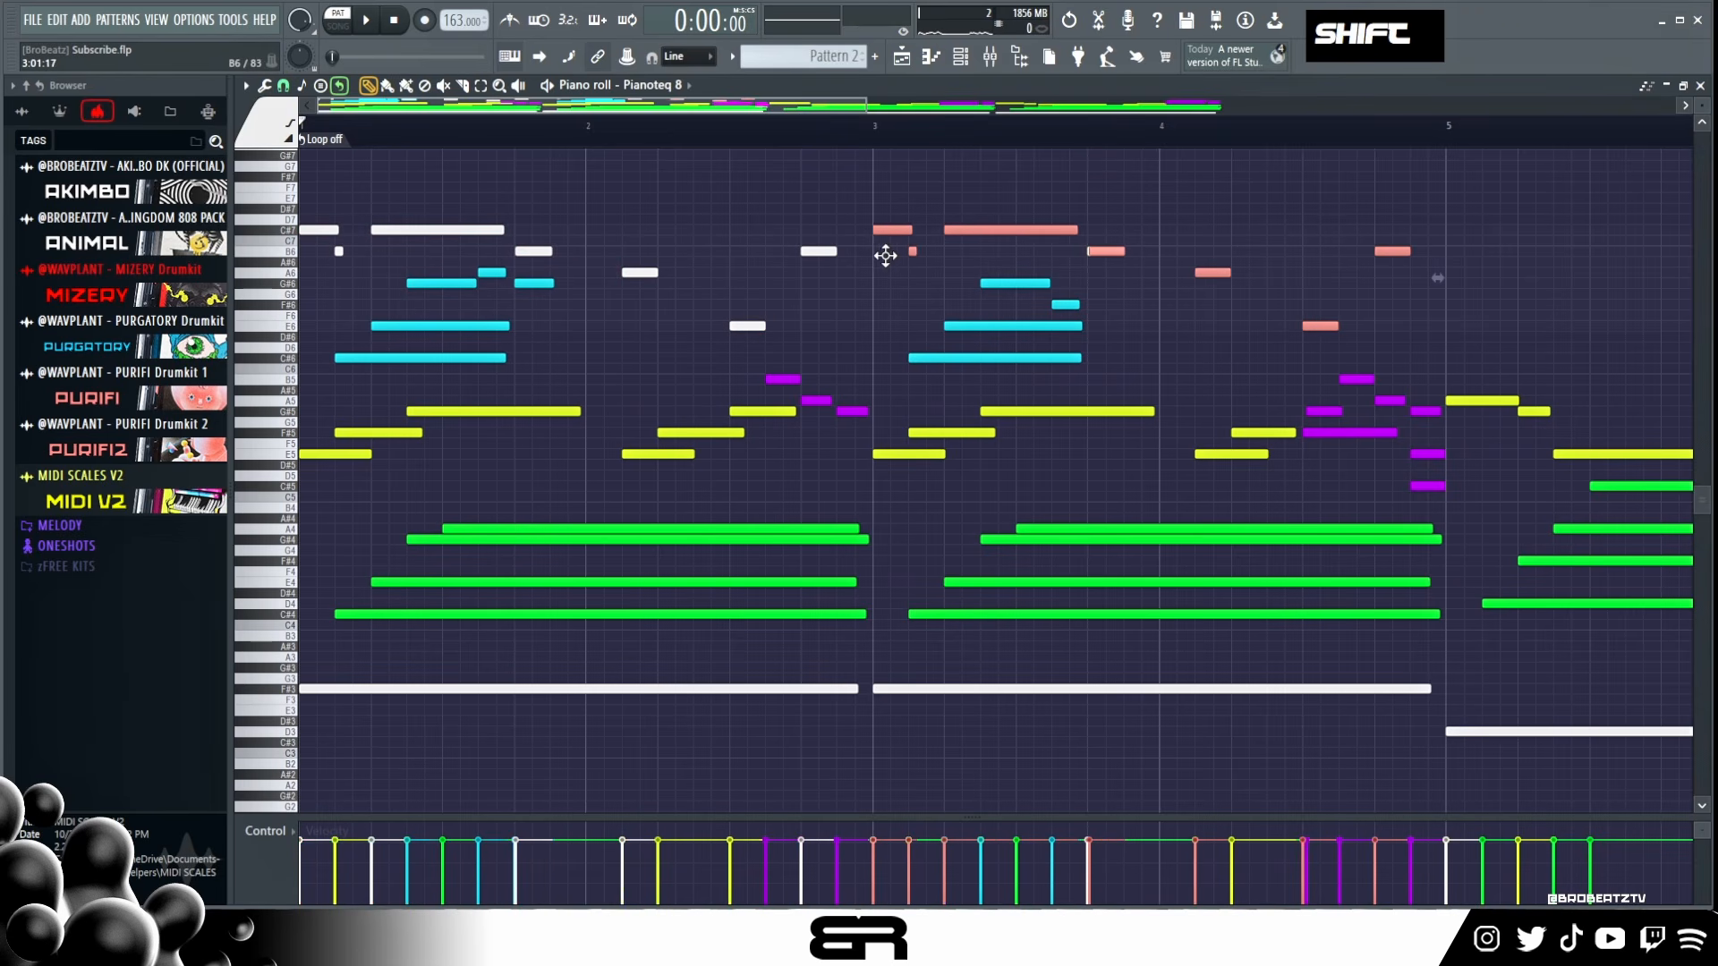
Step: Replace the copied opening notes of bar 3 with a single C#7 about 2.8 beats long, and play the counter-melody
ctrl+click(1112, 268)
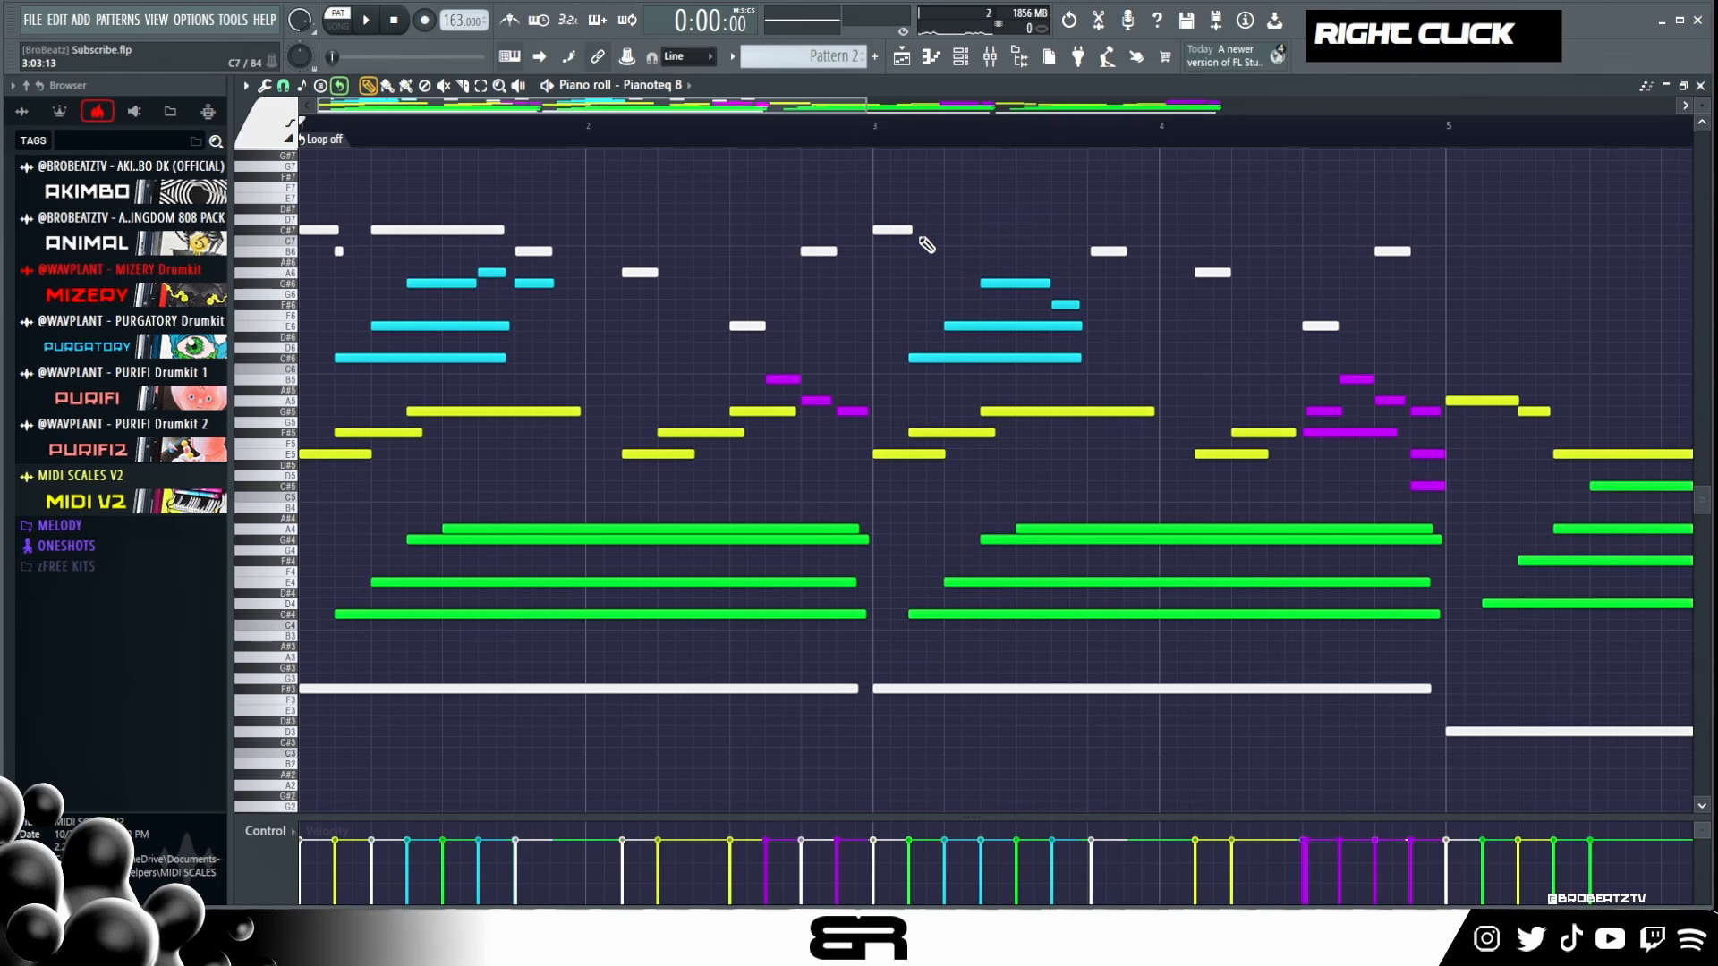
drag(912, 232, 1076, 246)
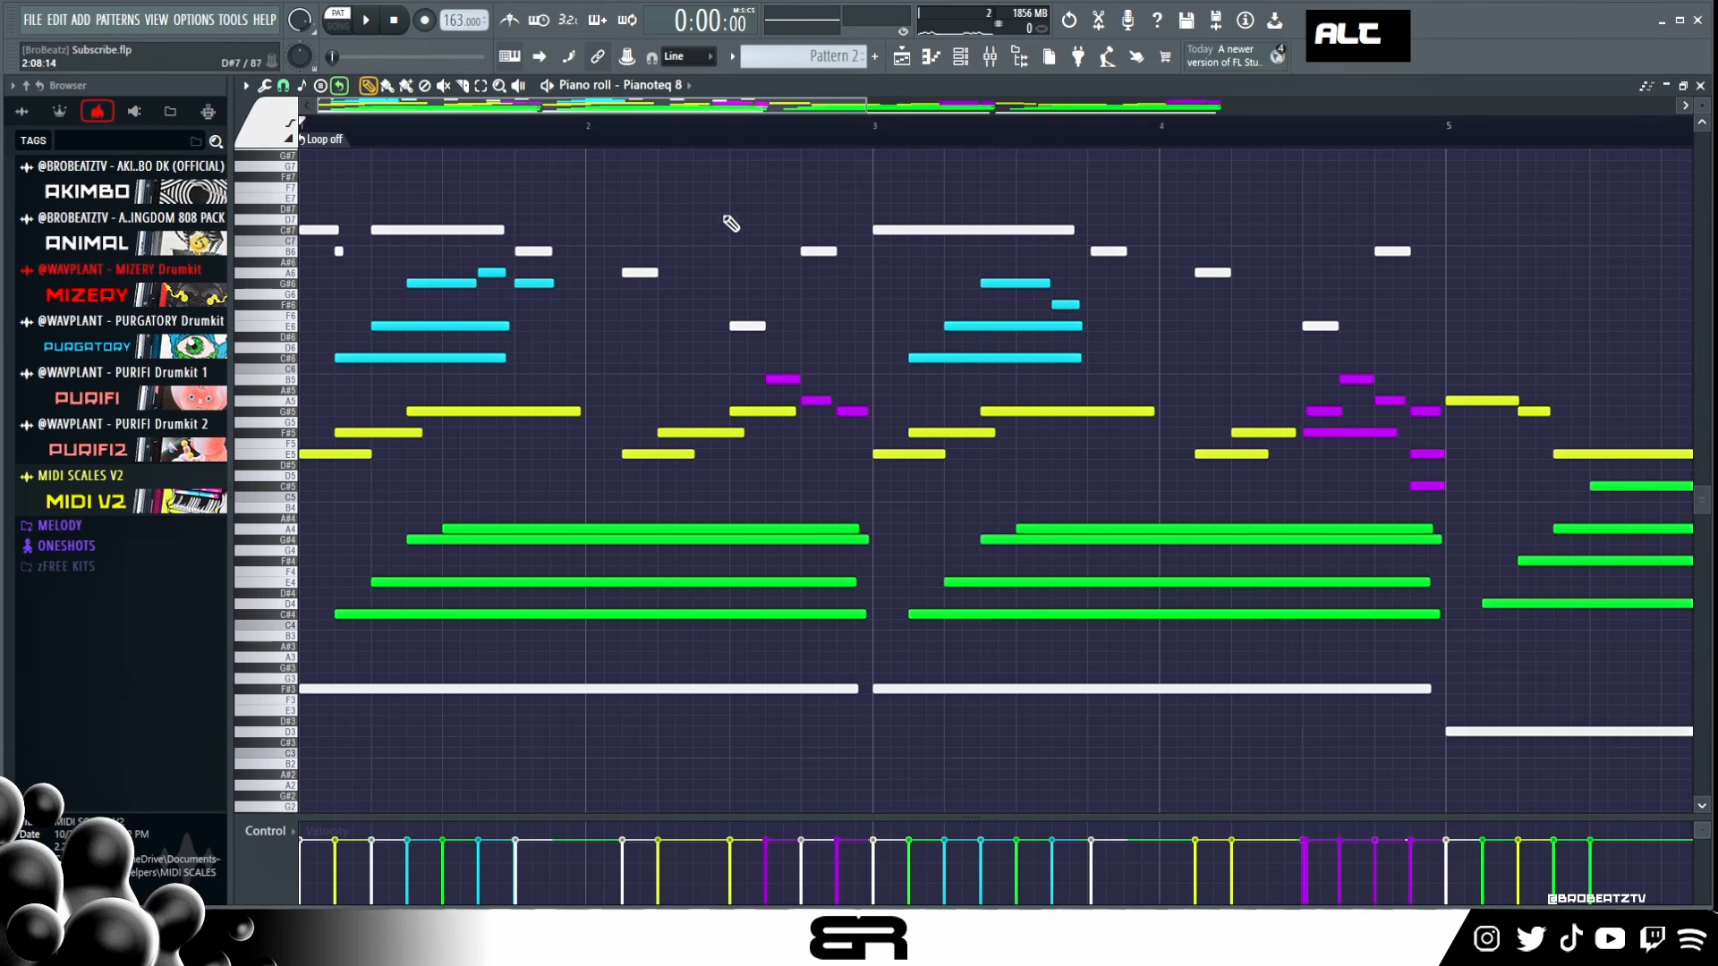
scroll(1606, 215, up, 2)
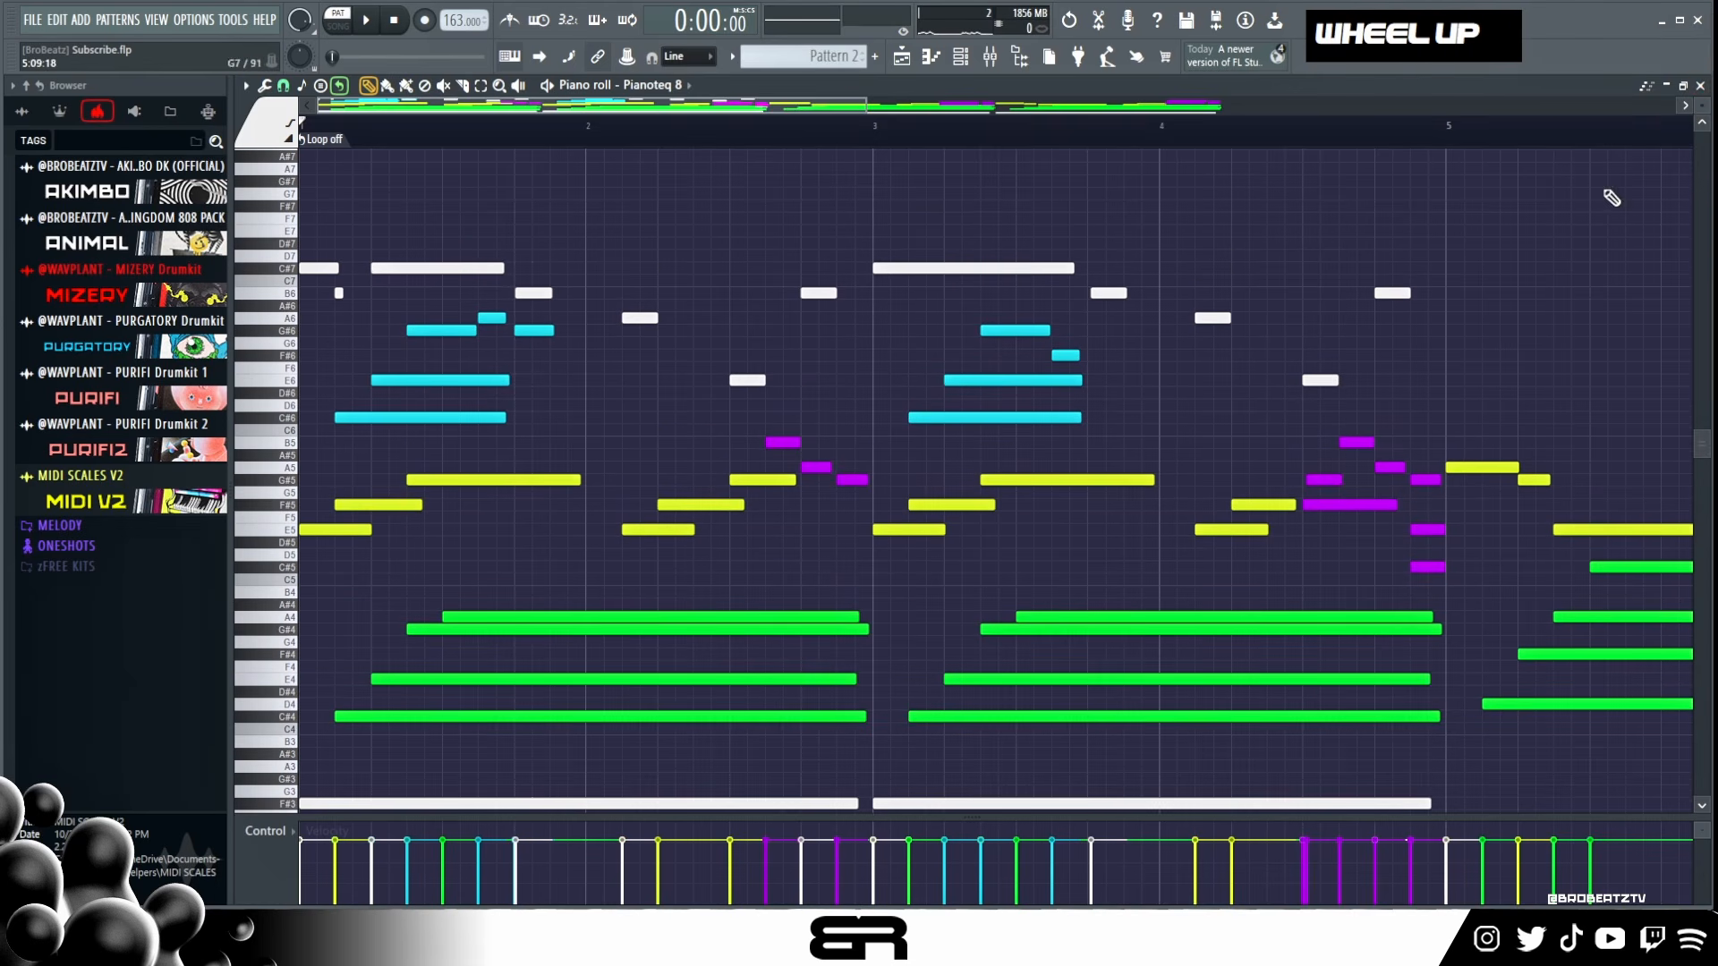
scroll(1701, 107, up, 2)
scroll(1477, 341, up, 4)
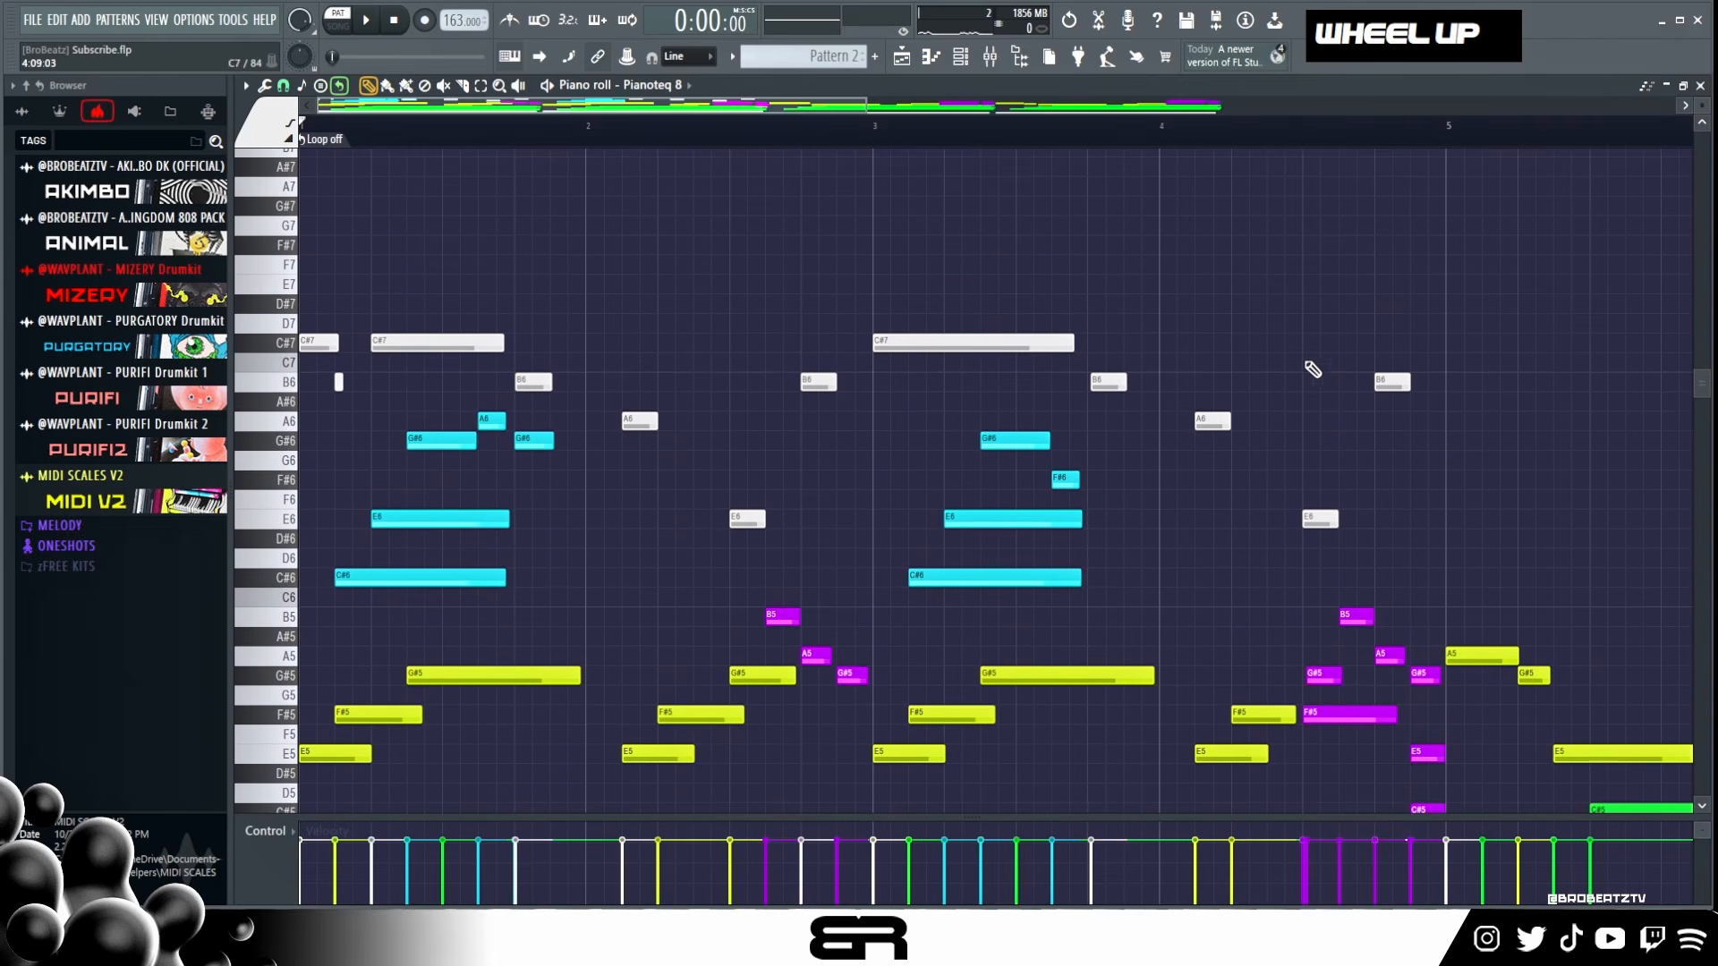
key(space)
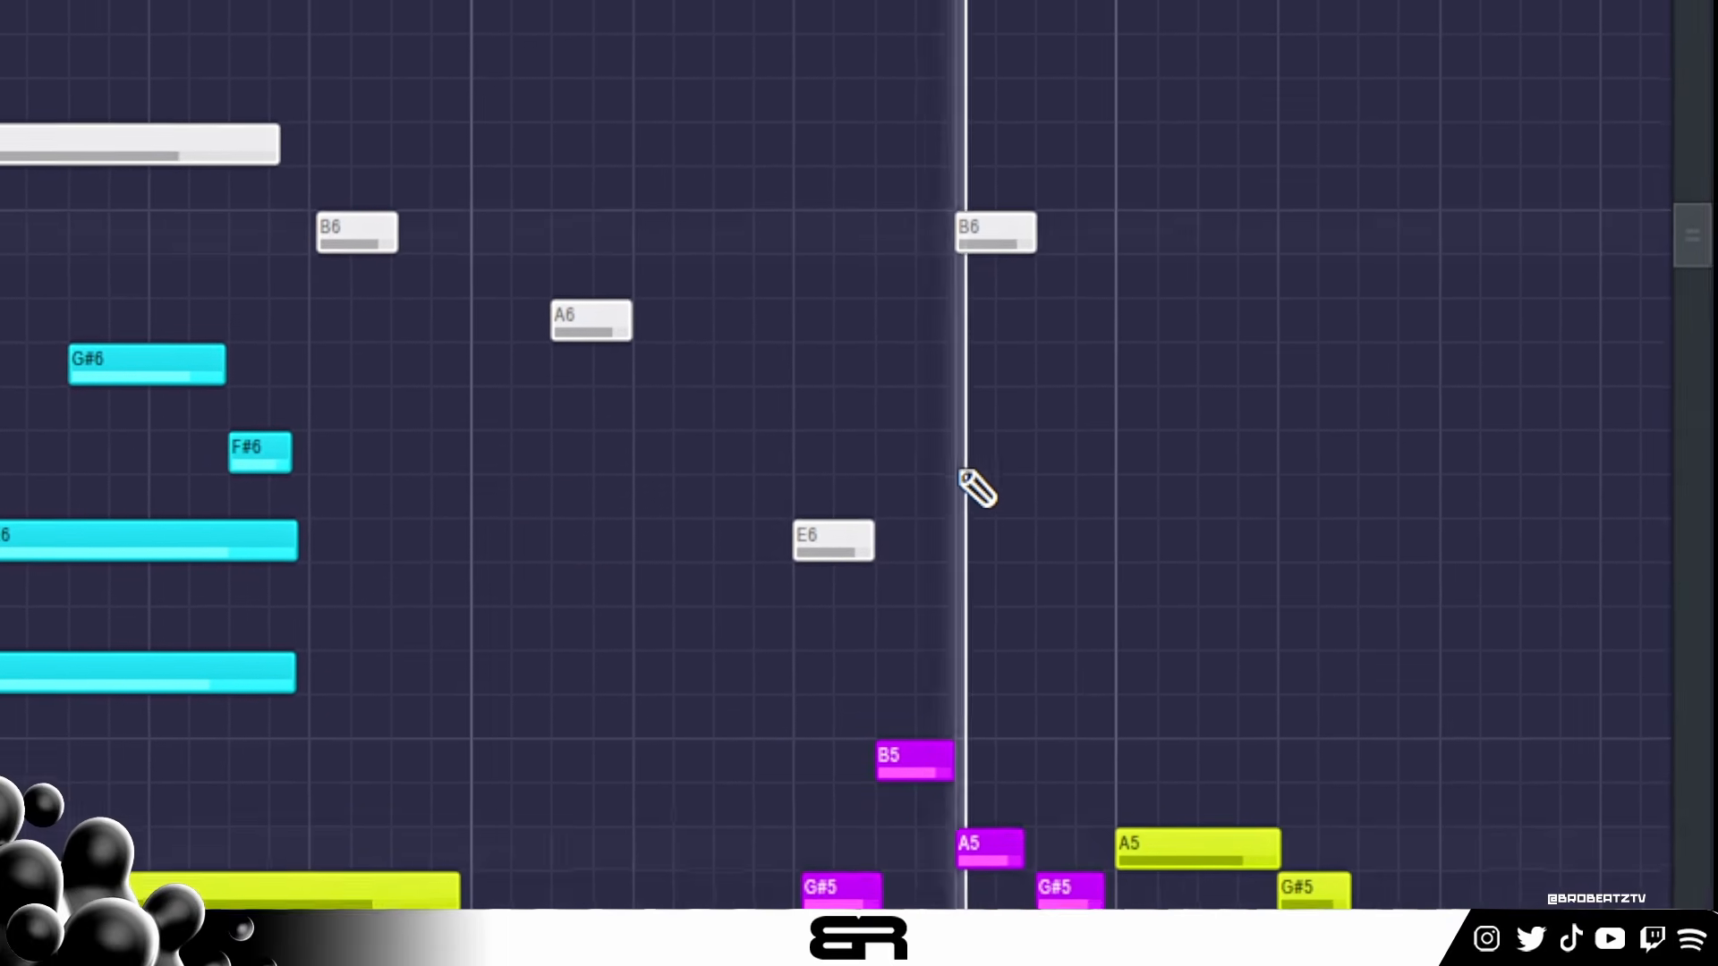
key(space)
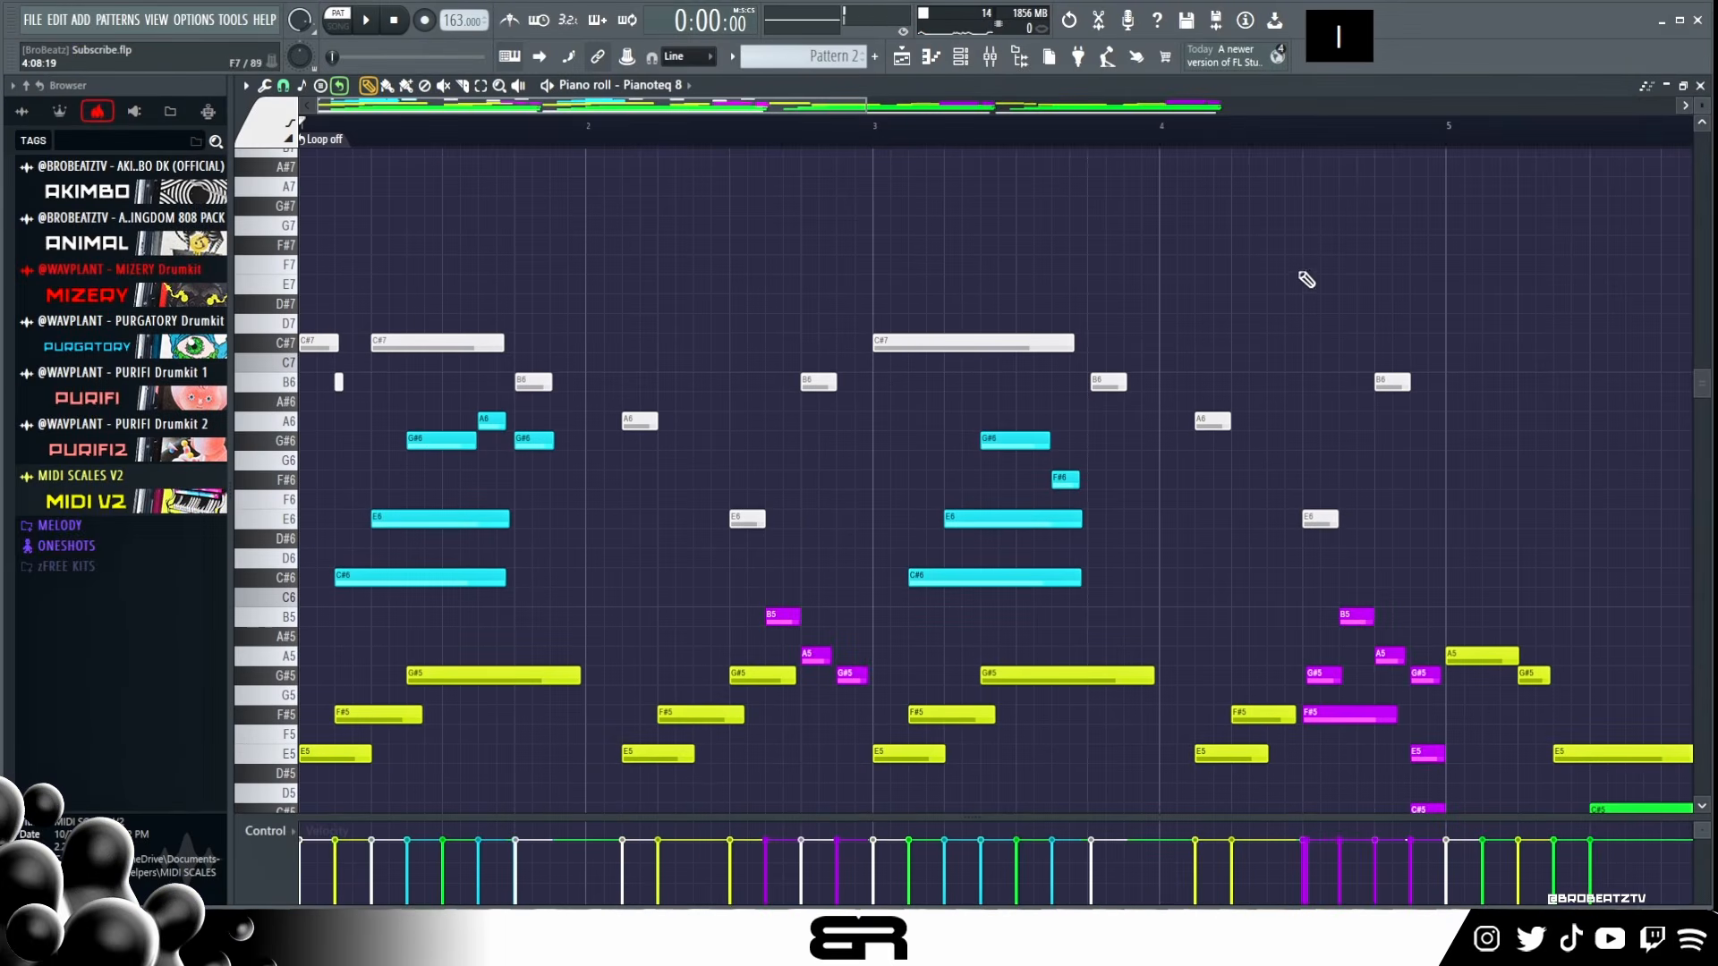
Step: Add a very short white D#6 grace note on beat 3 of bar 4, and shift the E6 to follow it
scroll(1341, 139, up, 2)
scroll(1342, 143, up, 1)
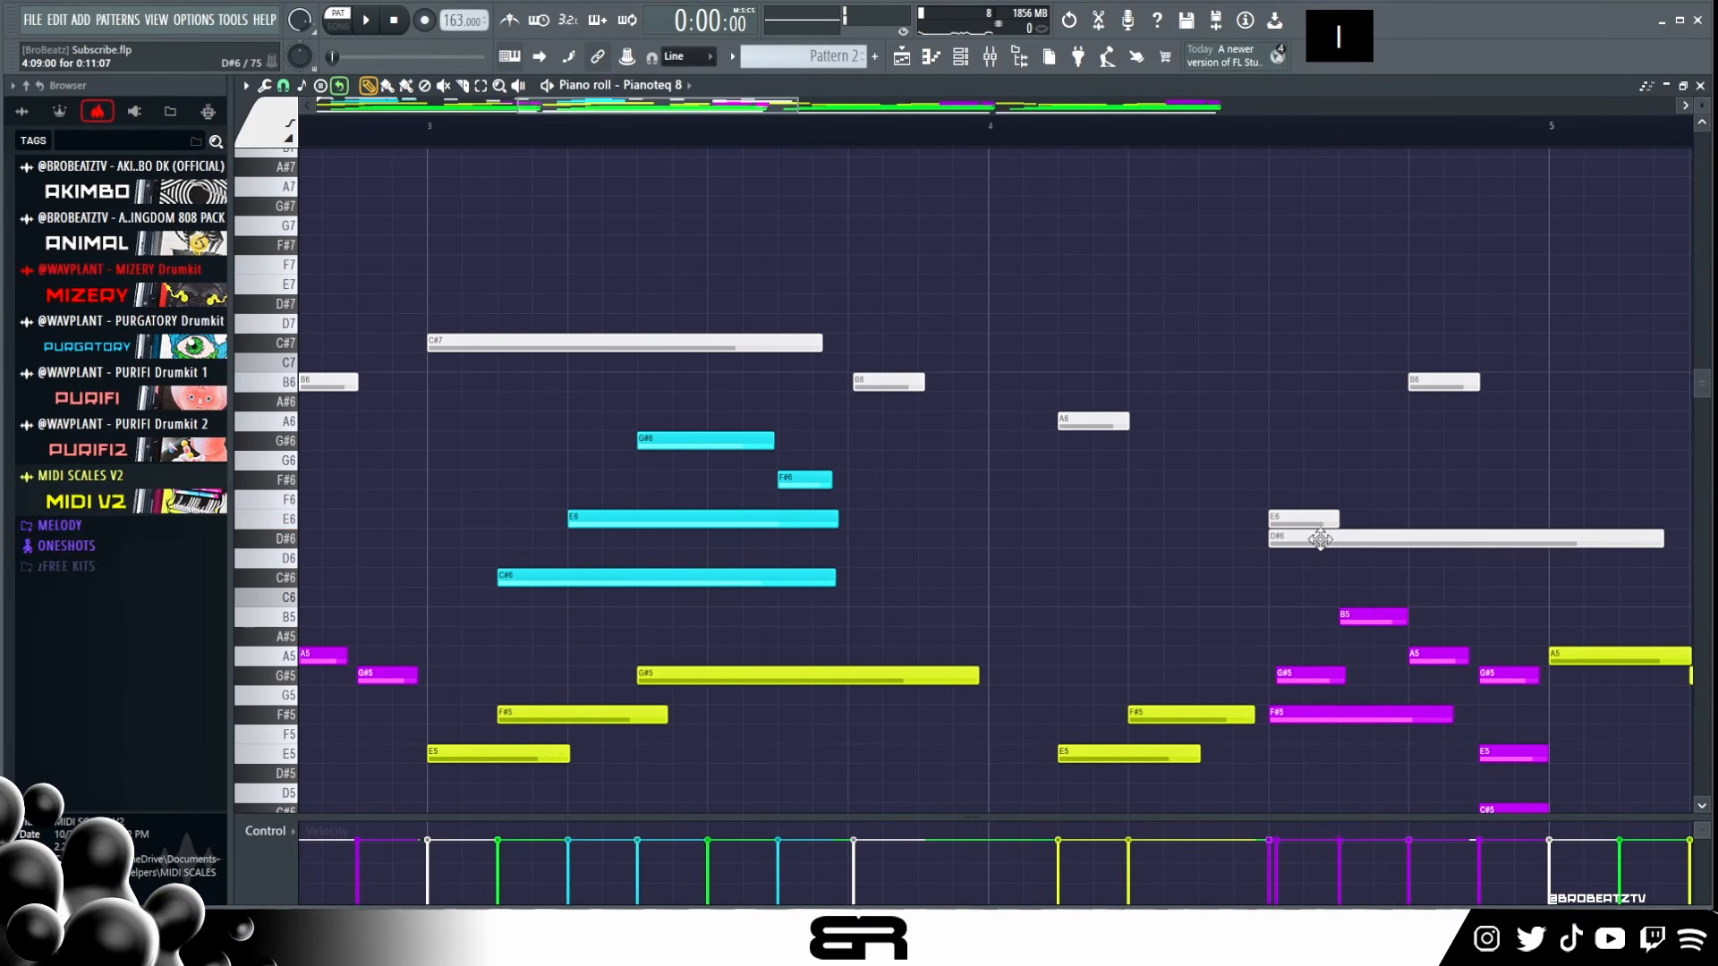
ctrl+click(1315, 538)
key(shift+d)
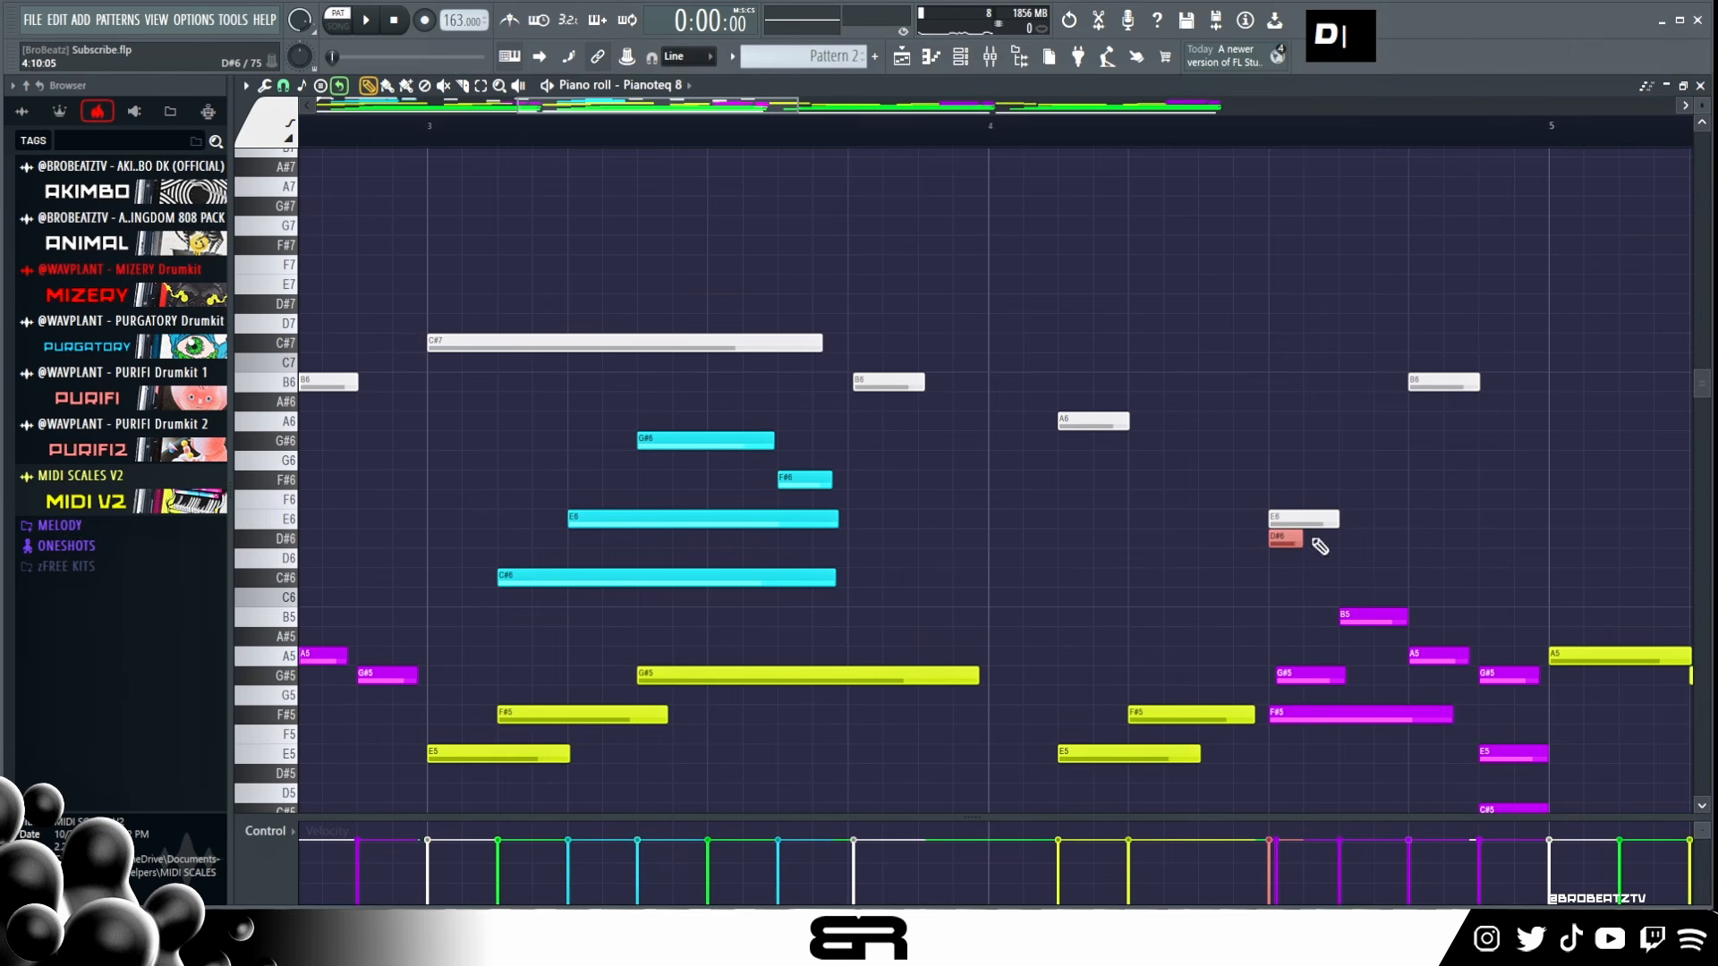
mouse_move(1302, 540)
mouse_down()
mouse_move(1258, 545)
mouse_move(1271, 554)
mouse_move(1295, 518)
mouse_up()
Step: Play the D#6 grace note leading into the E6 from just before bar 4
key(space)
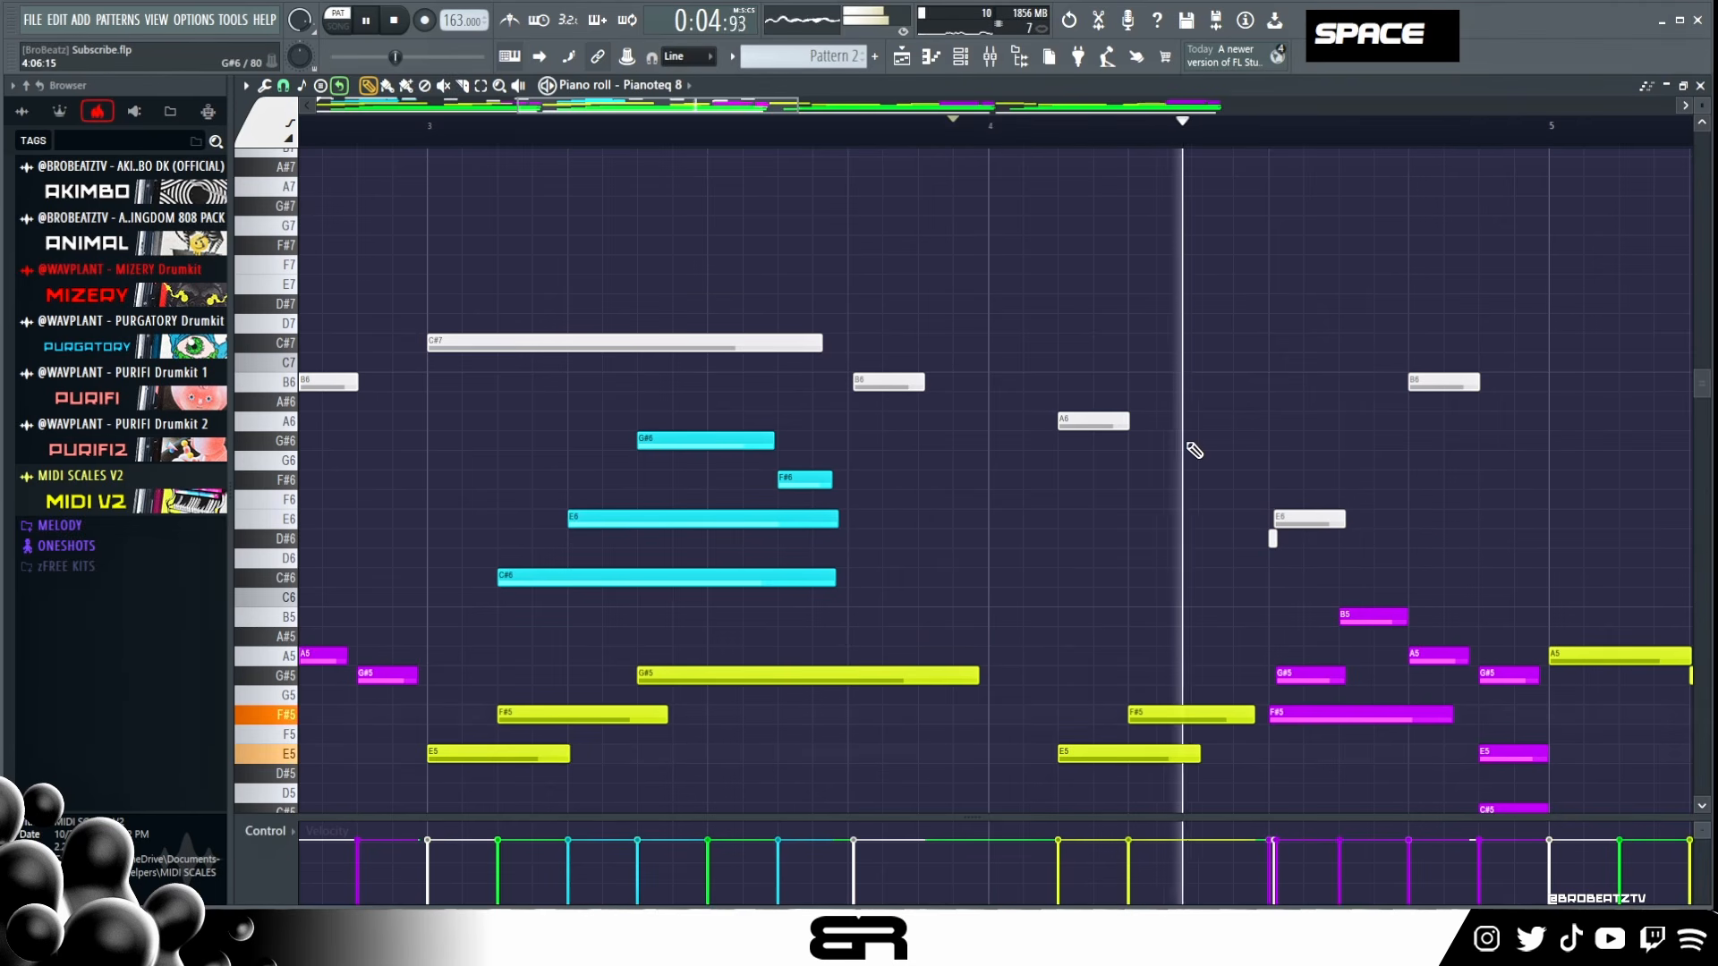
key(space)
key(space)
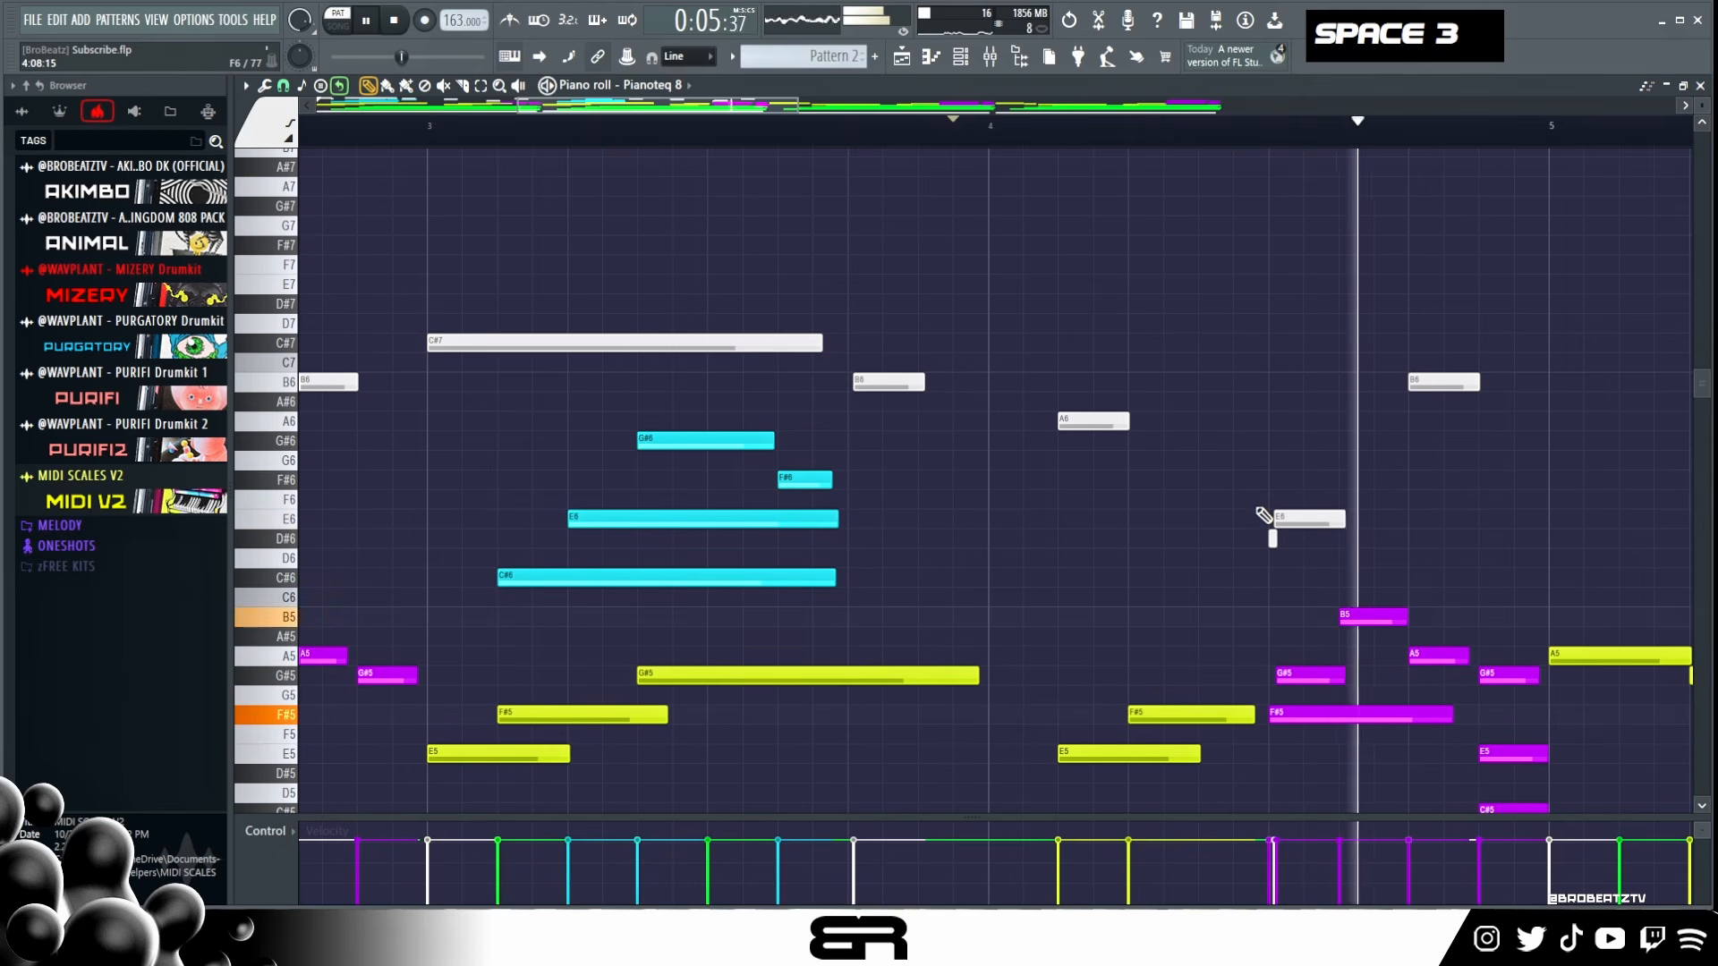
key(space)
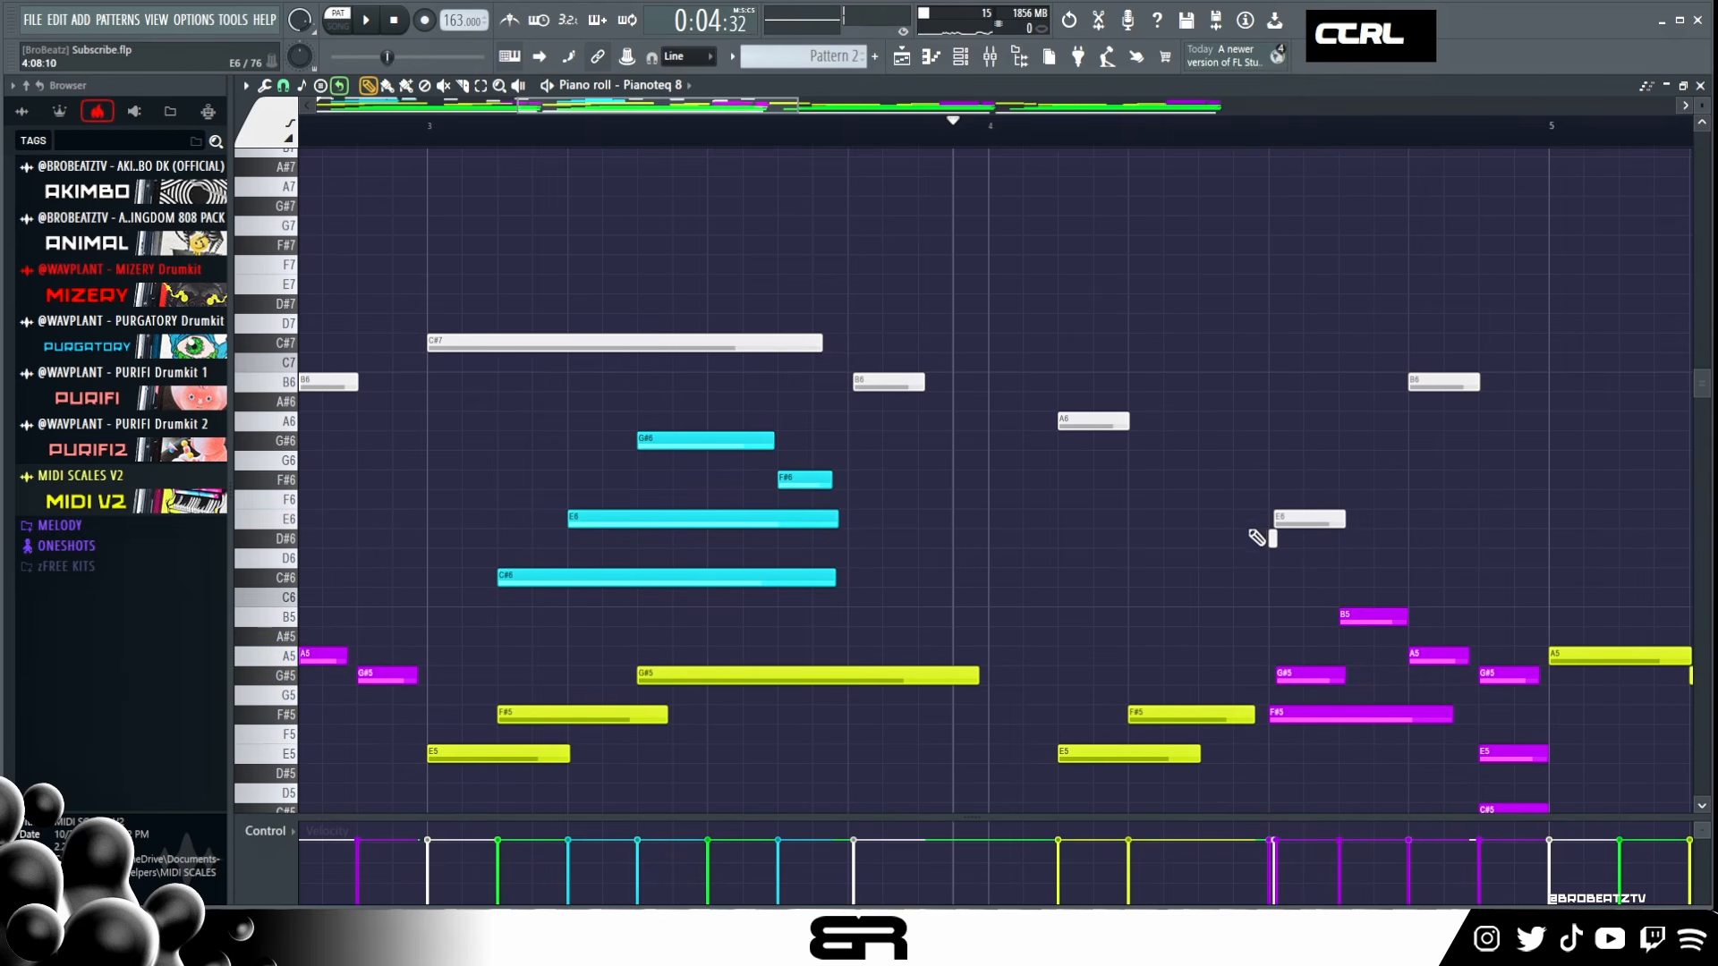
ctrl+click(1270, 538)
ctrl+right_click(1206, 522)
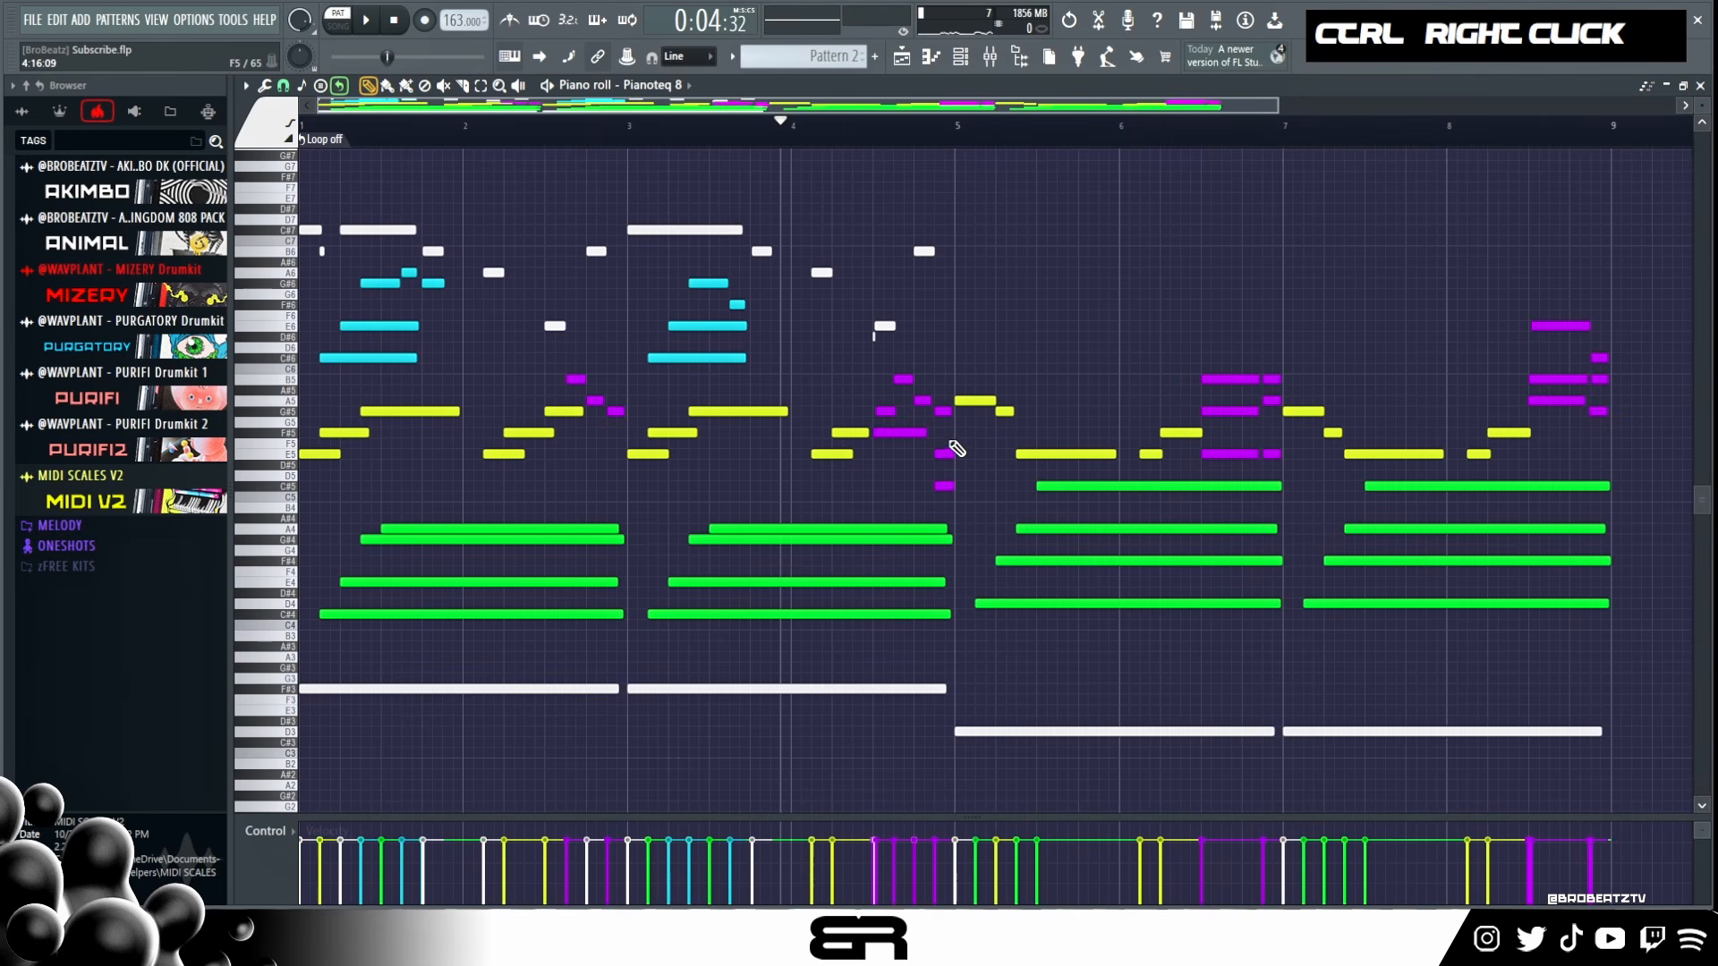
scroll(796, 345, up, 2)
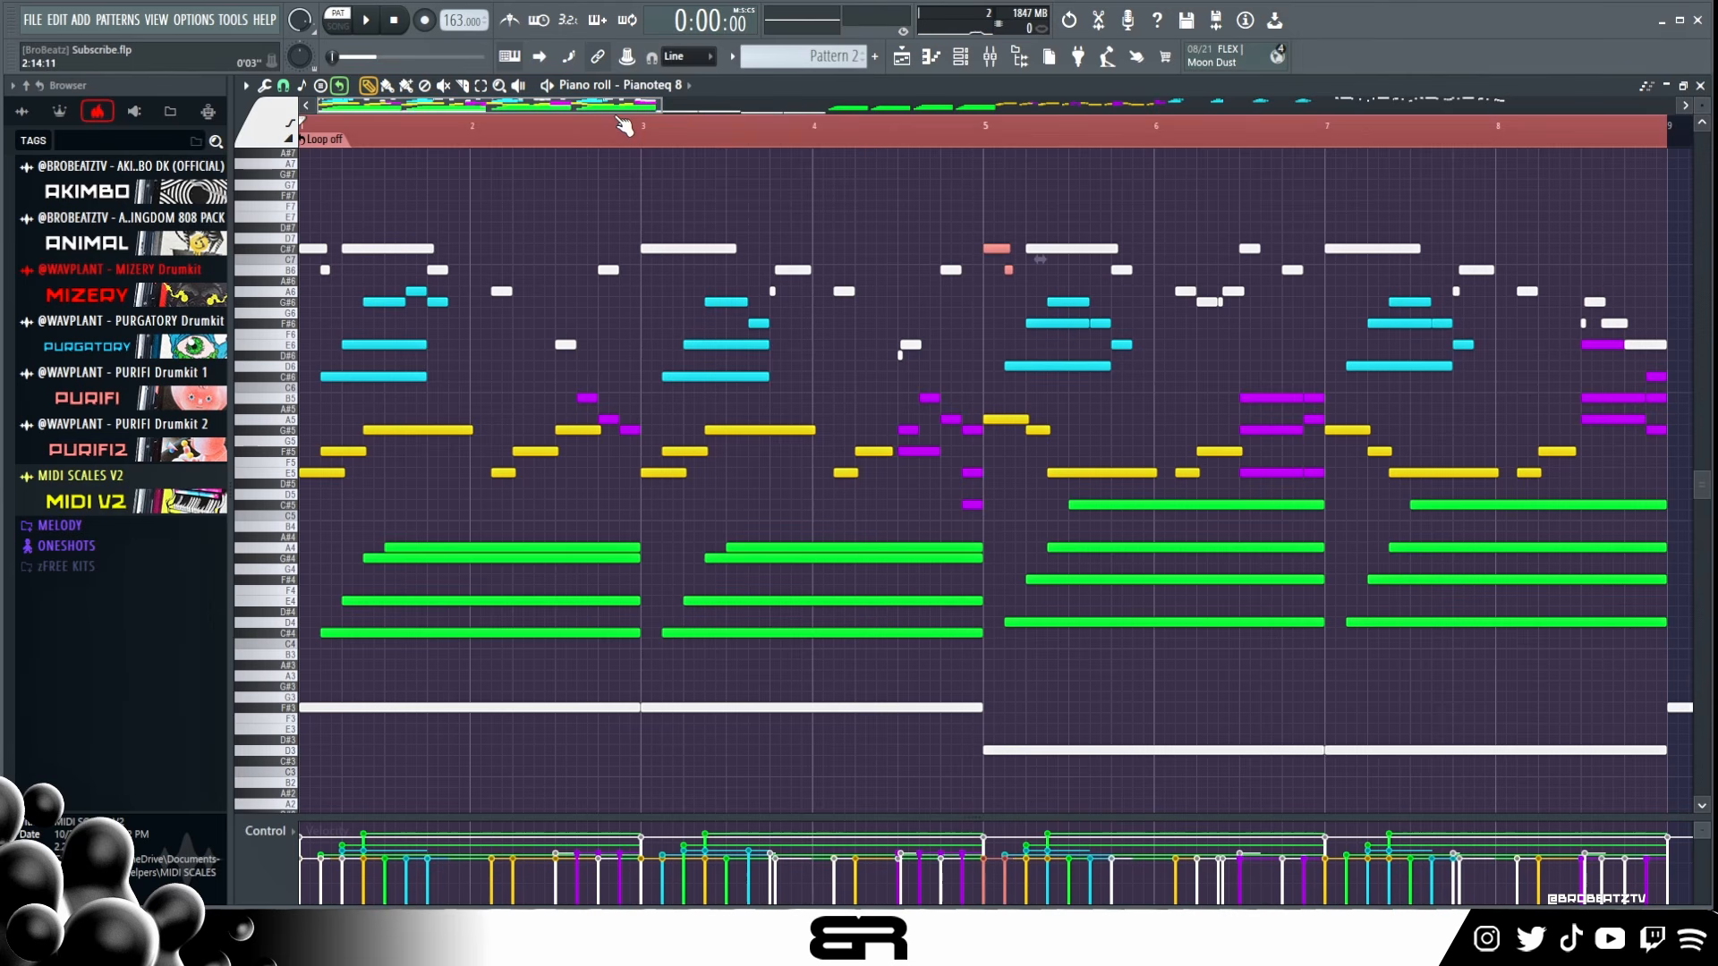
Step: Examine the white notes at the start of bar 5 and the A6 and G#6 in bar 6
right_click(761, 184)
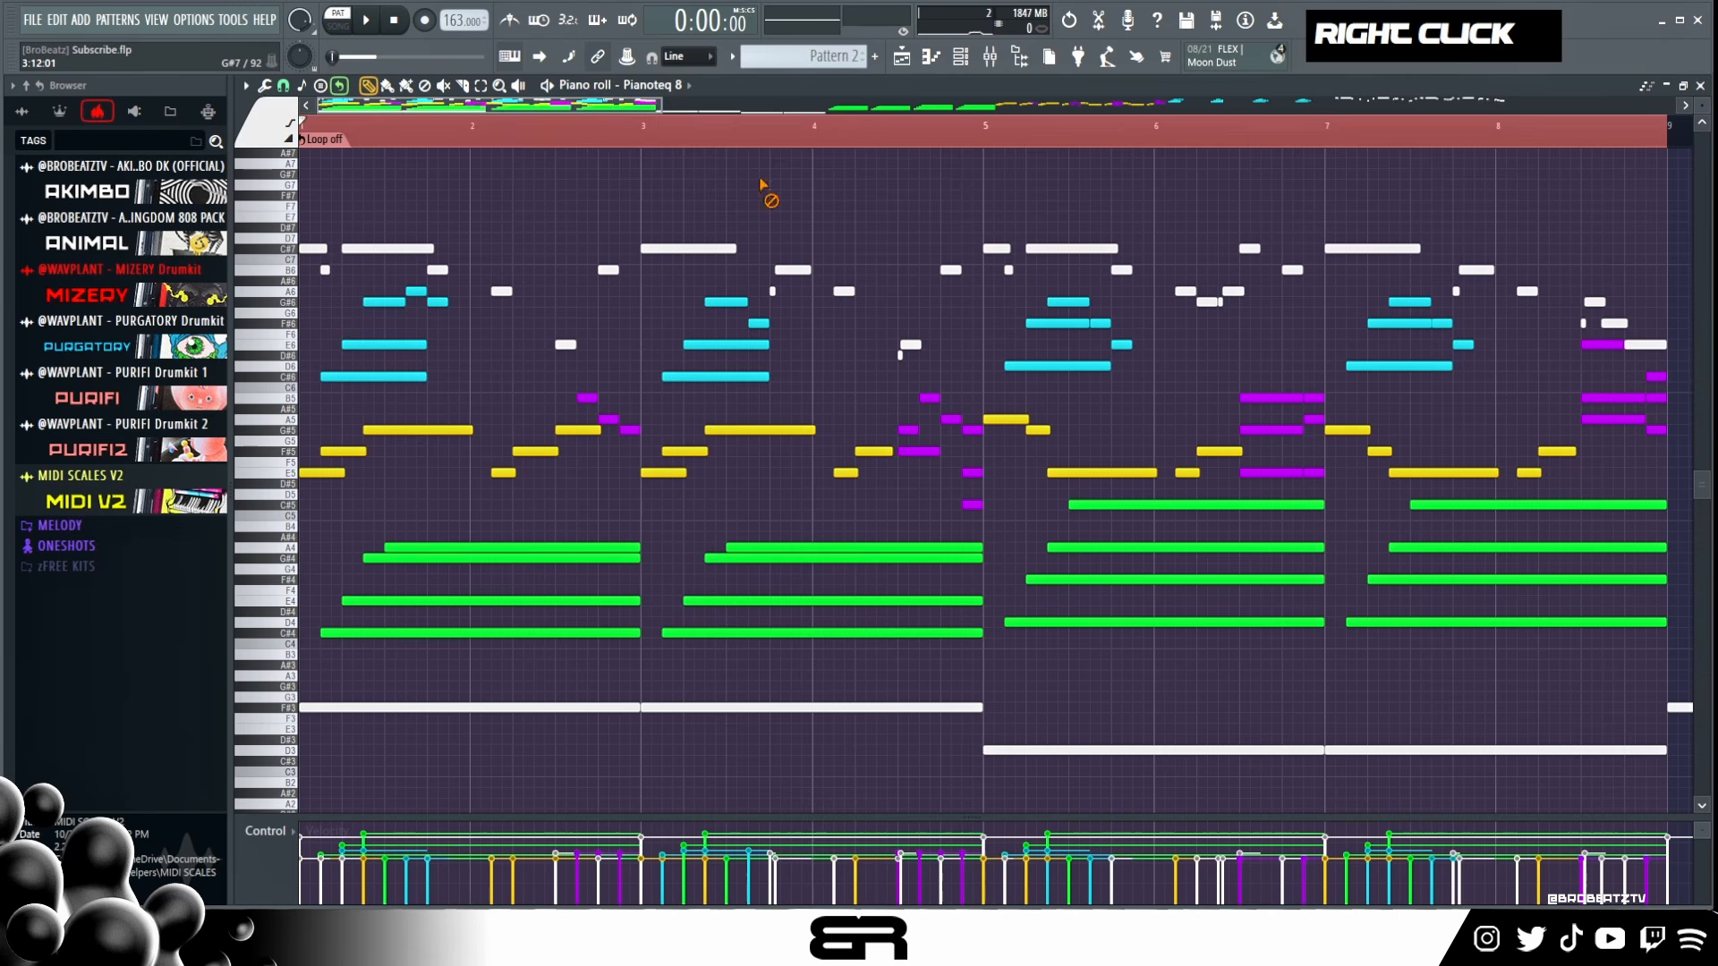
ctrl+click(999, 246)
drag(1158, 267, 1219, 305)
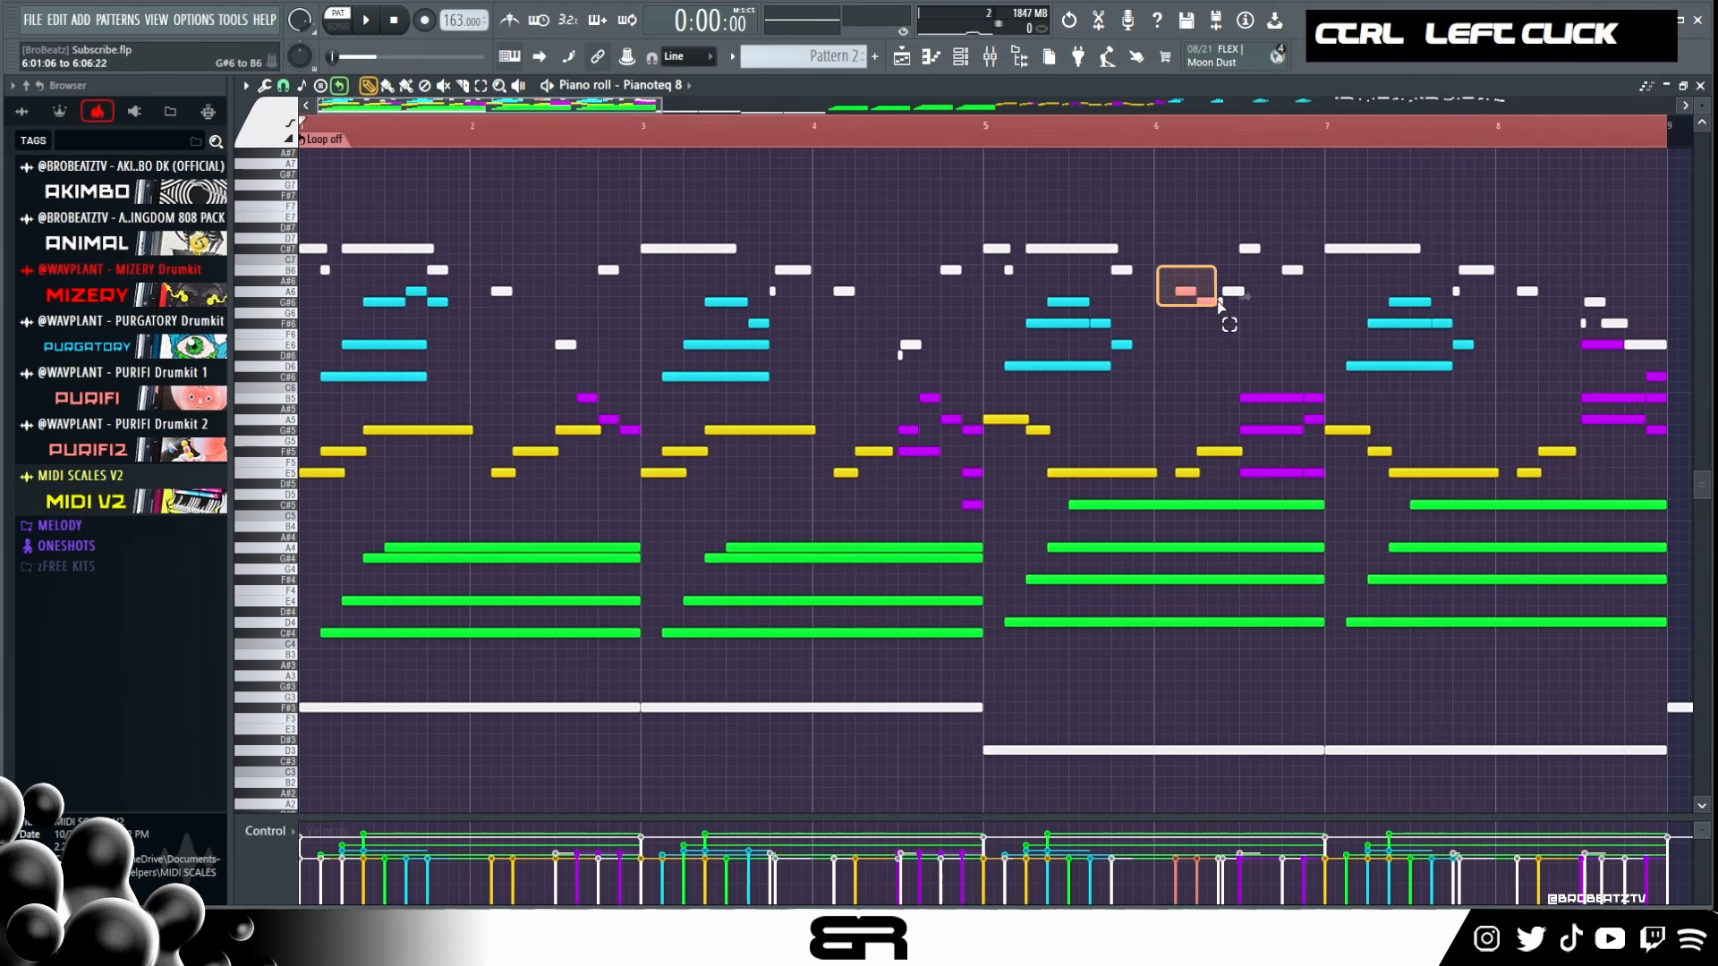
right_click(1233, 320)
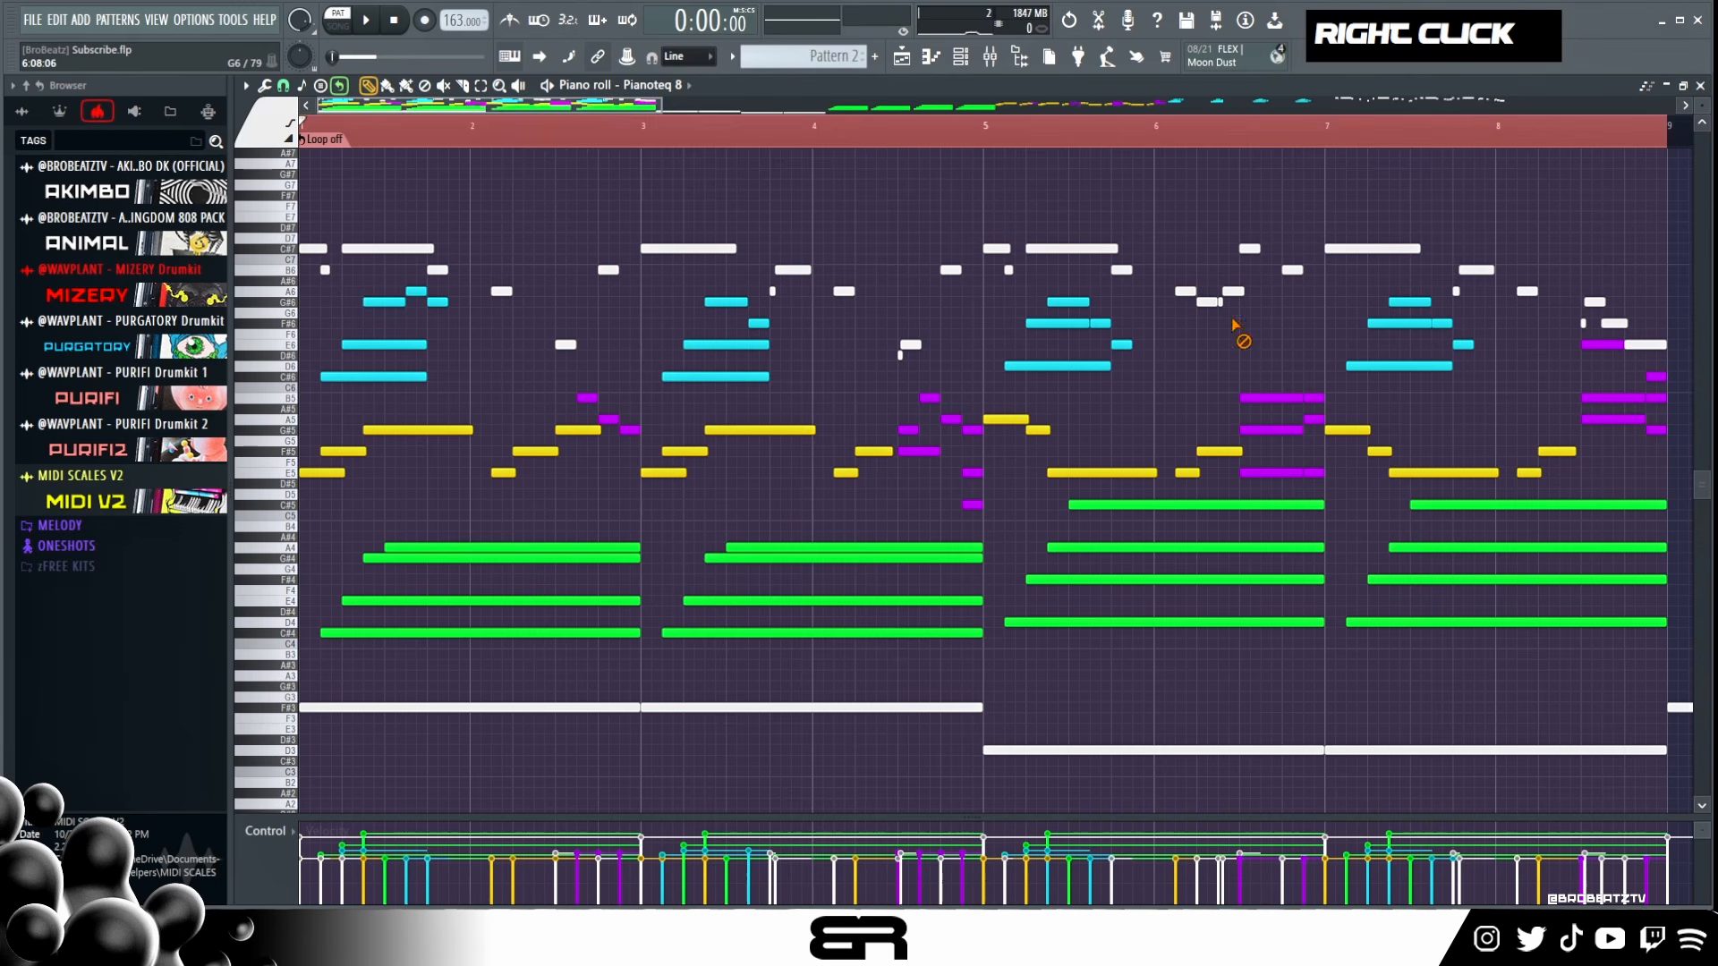
Step: Play the finished melody from bar 5, and play it again from the beginning
double_click(984, 141)
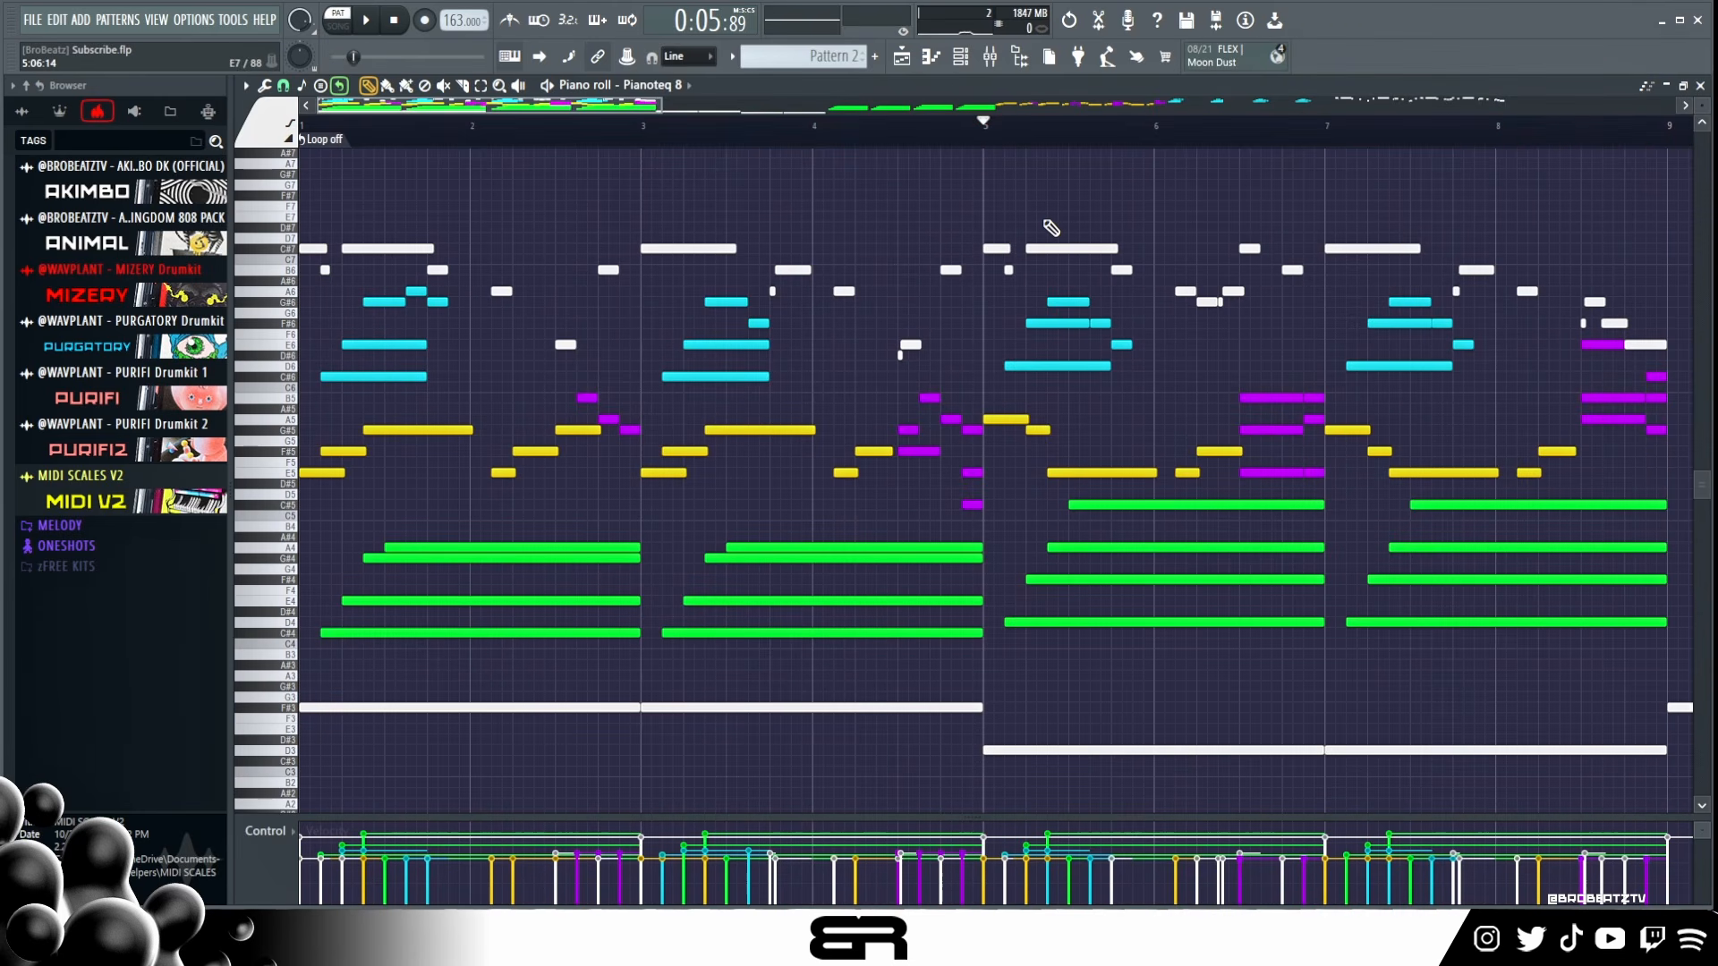
key(space)
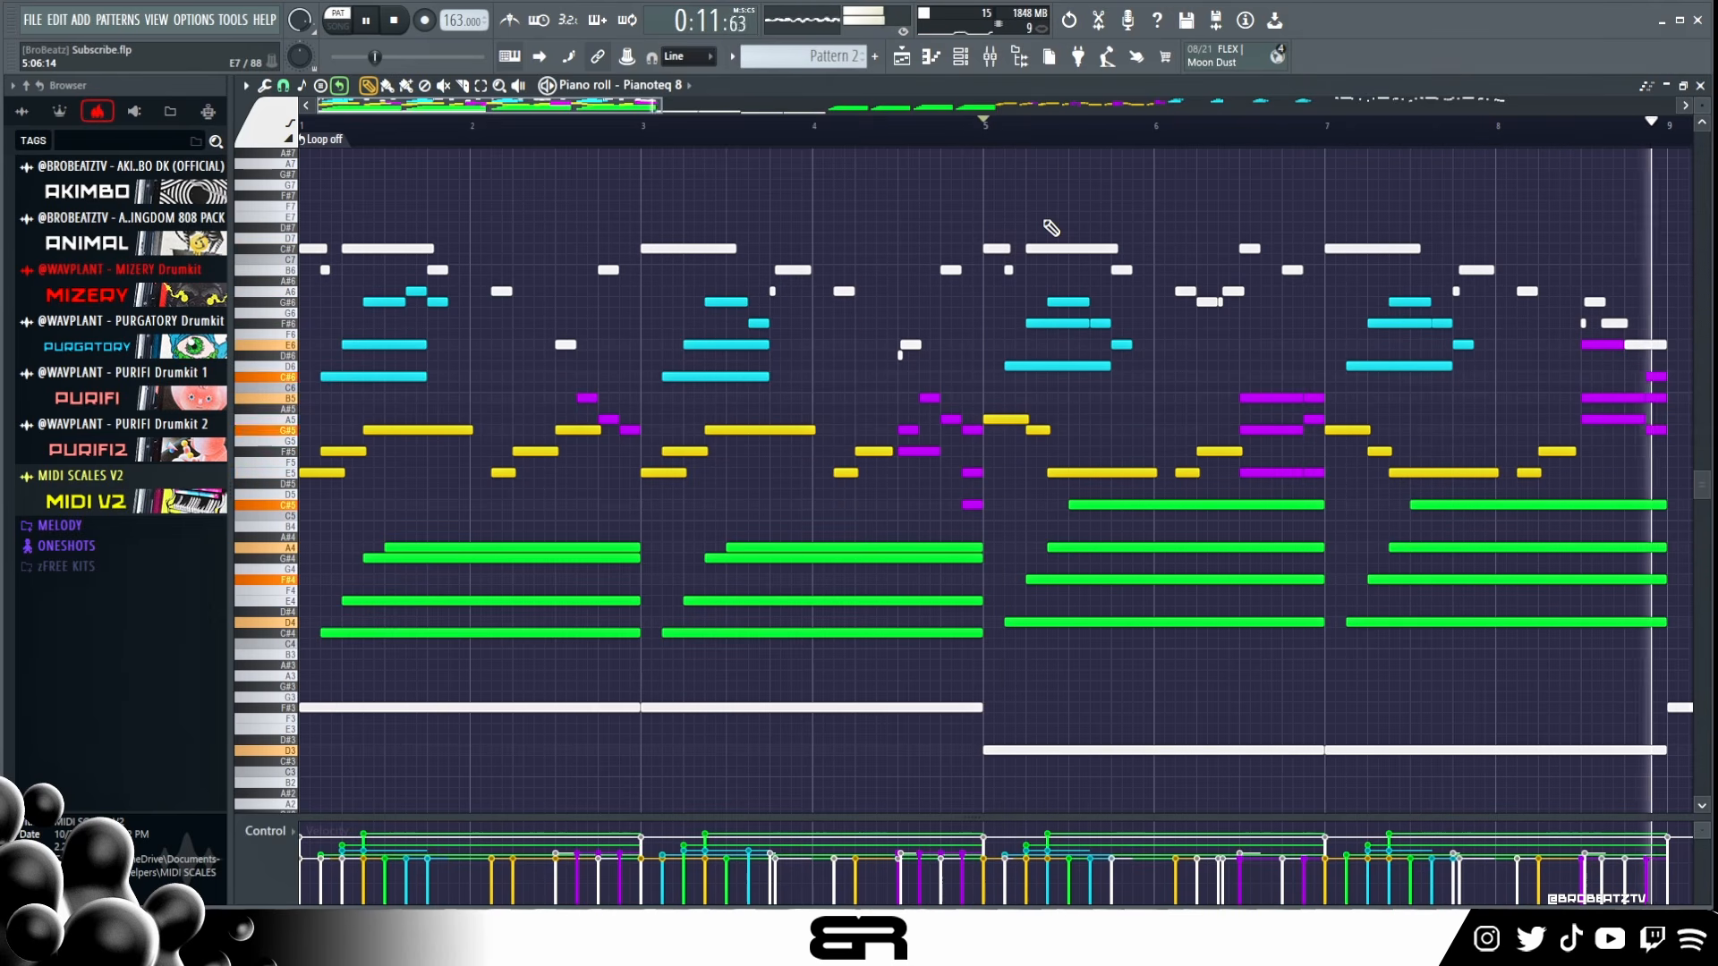
key(space)
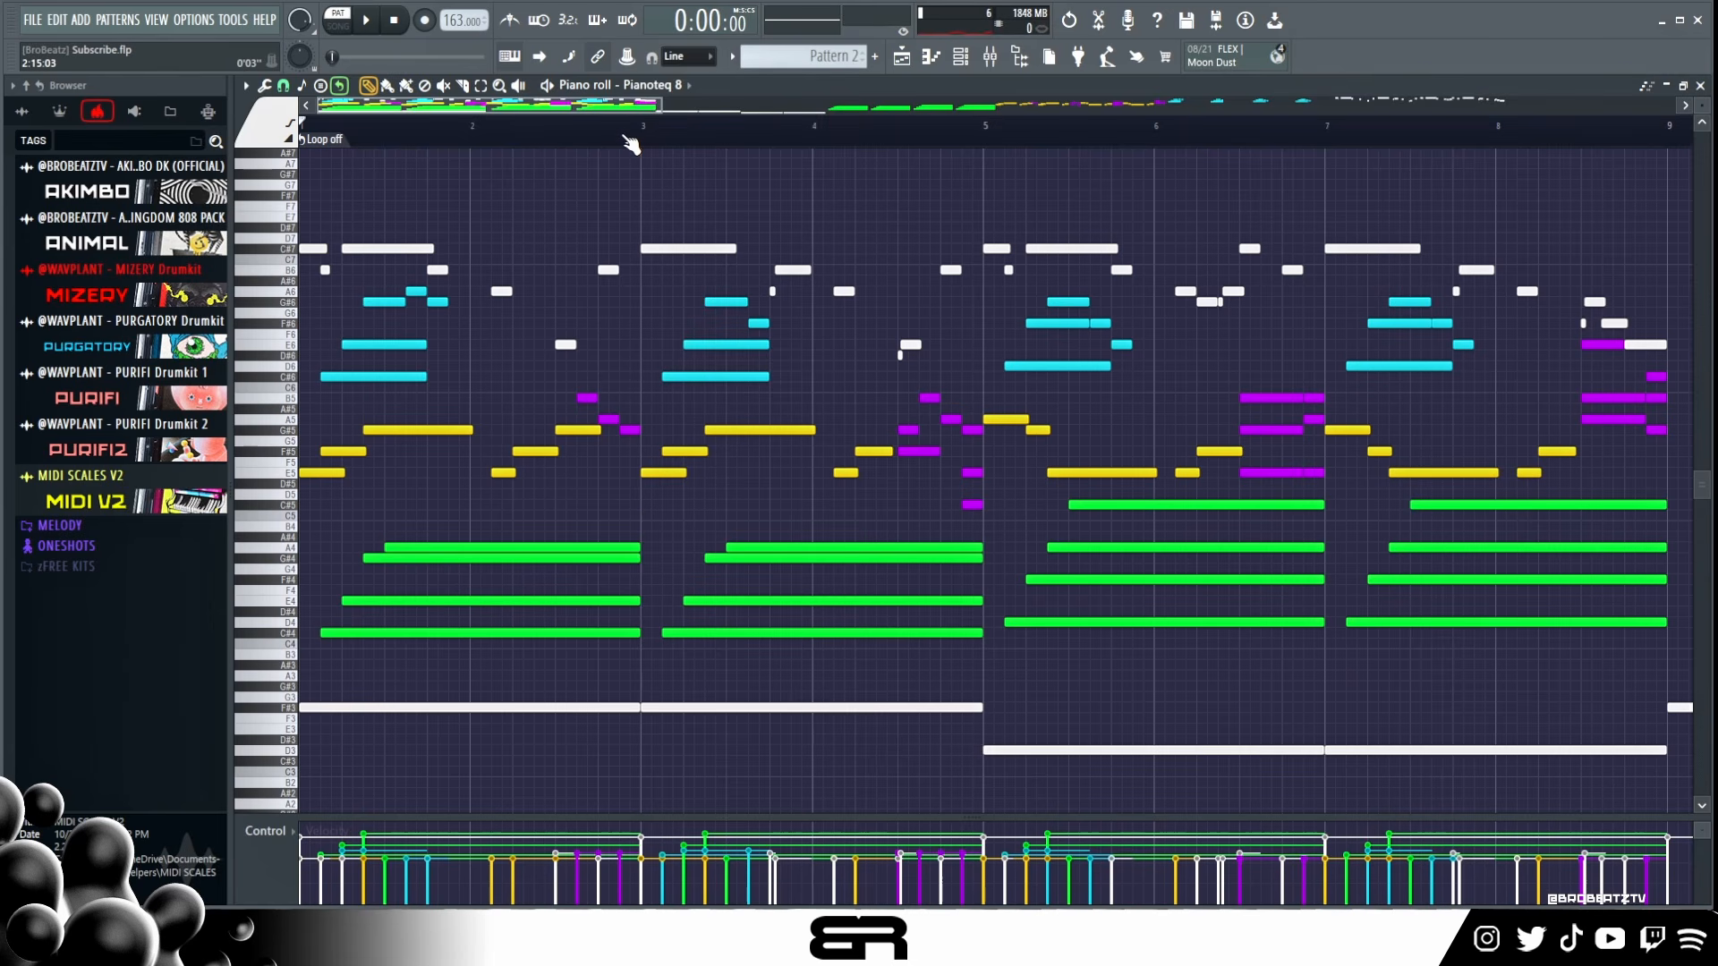
key(space)
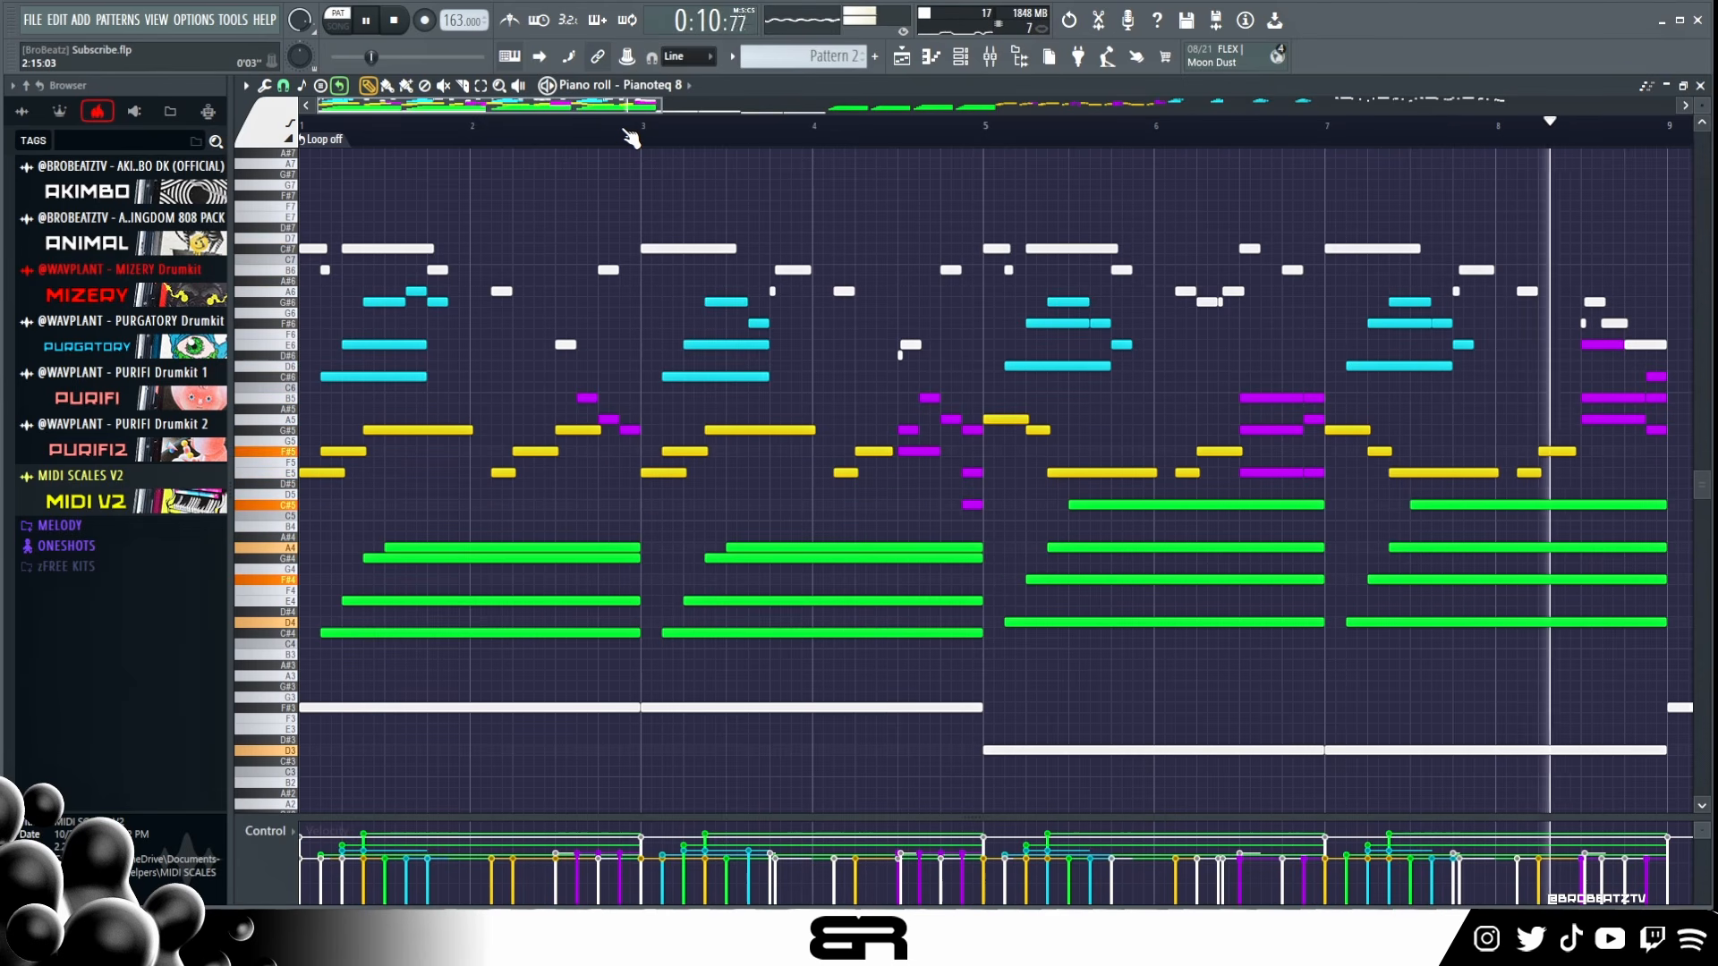
key(space)
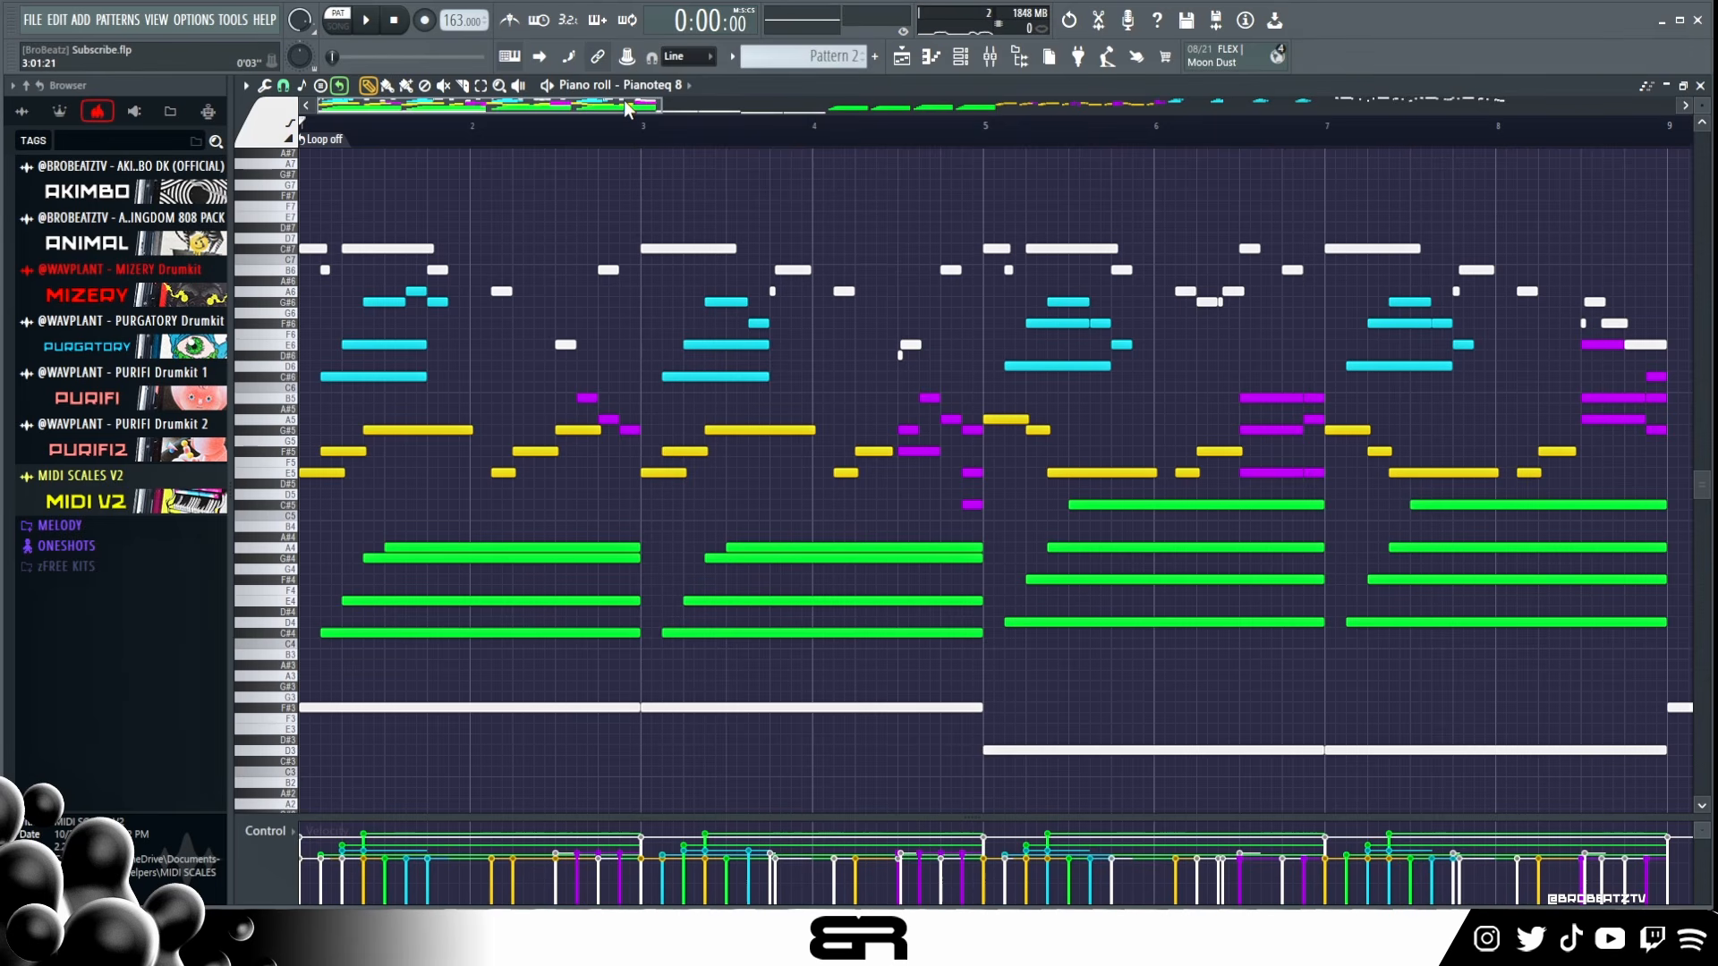
Step: Enlarge the velocity lane under the separated layers from bar 9 onward, and select the white bass notes in bars 9 to 12
drag(627, 108, 945, 135)
drag(693, 132, 999, 136)
scroll(844, 298, down, 3)
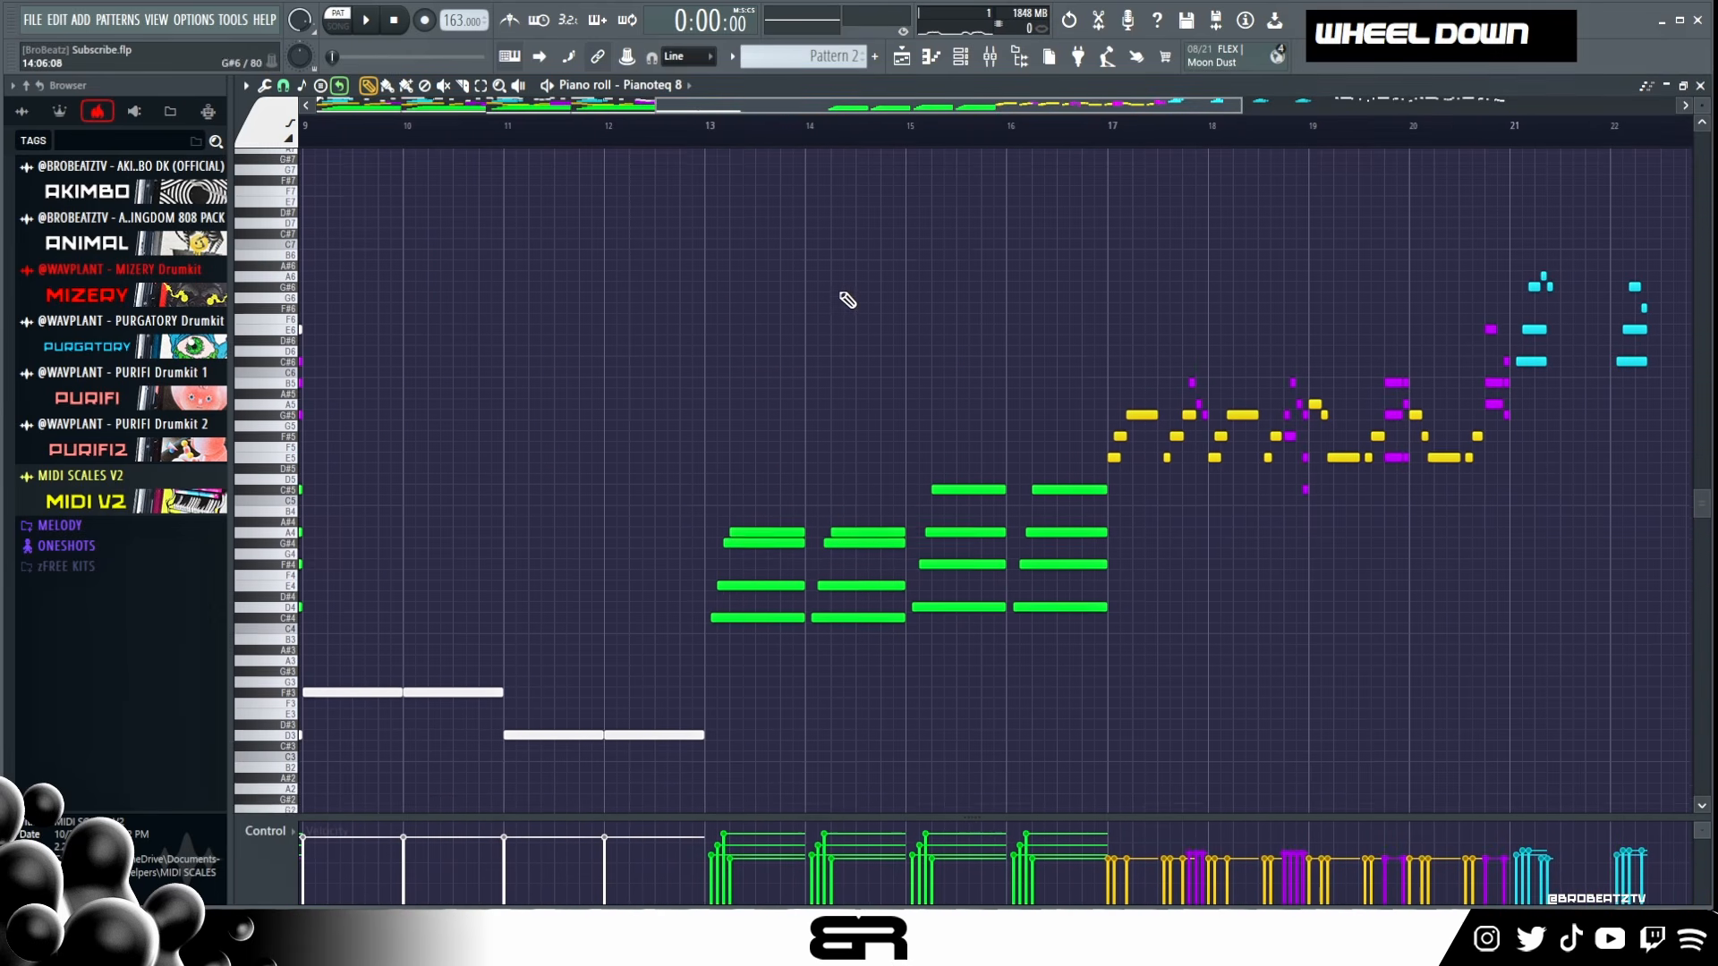
drag(842, 817, 845, 713)
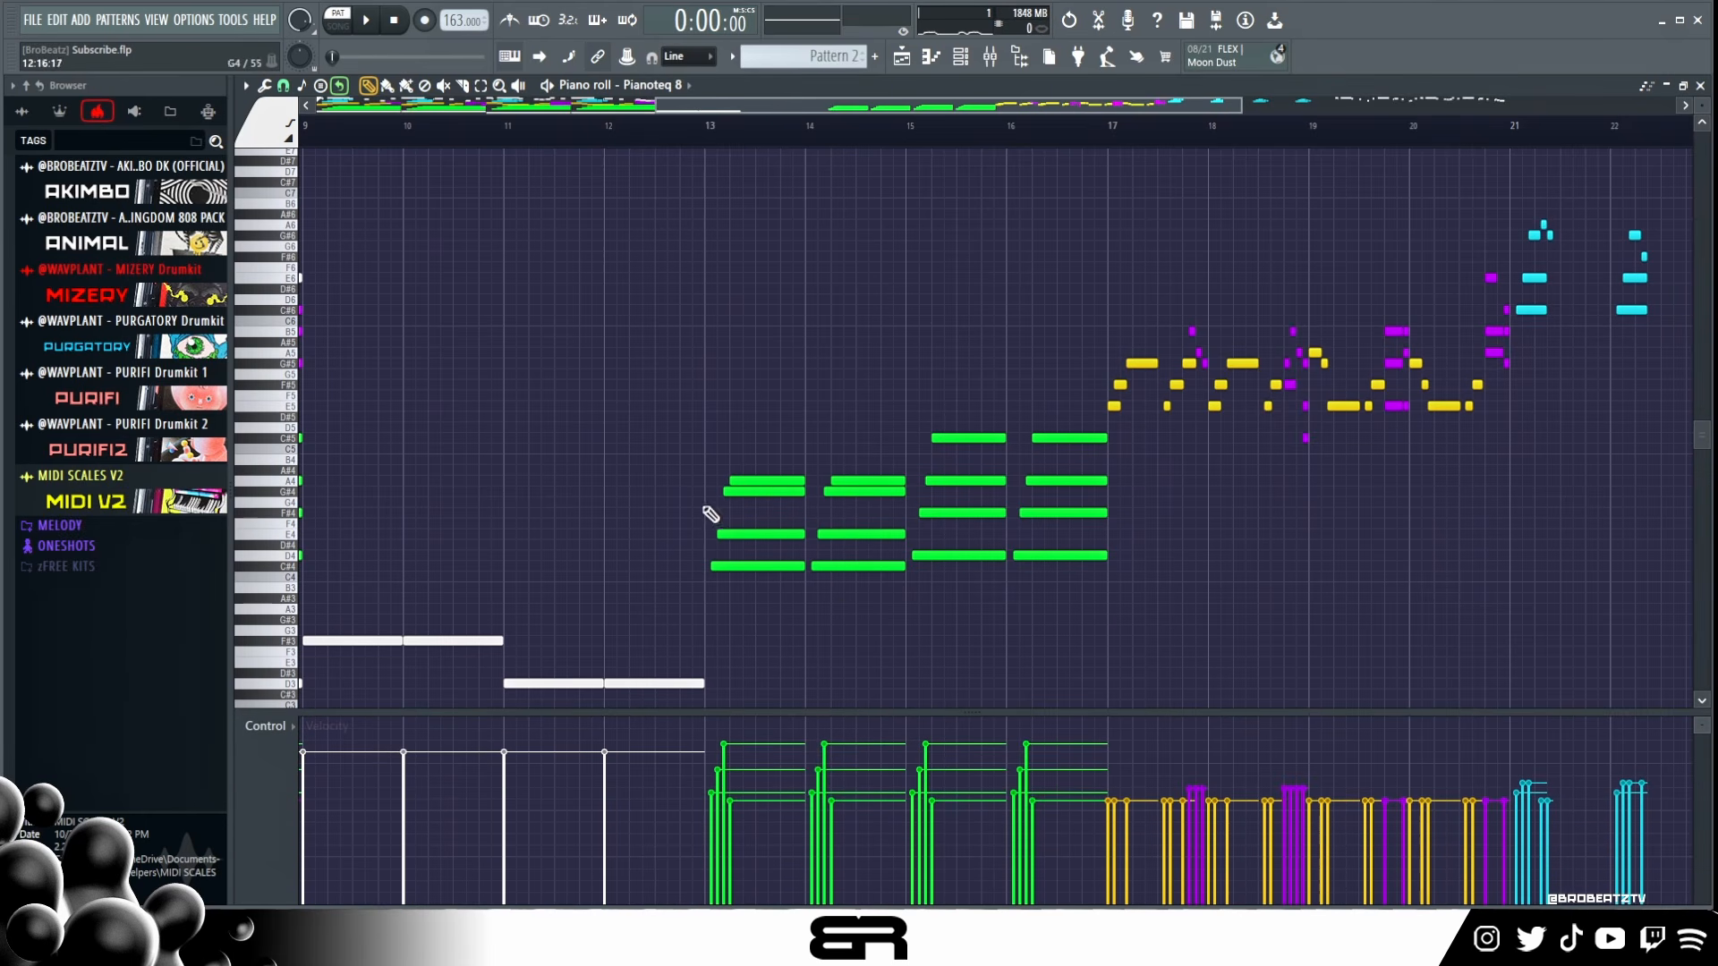
drag(363, 606, 654, 695)
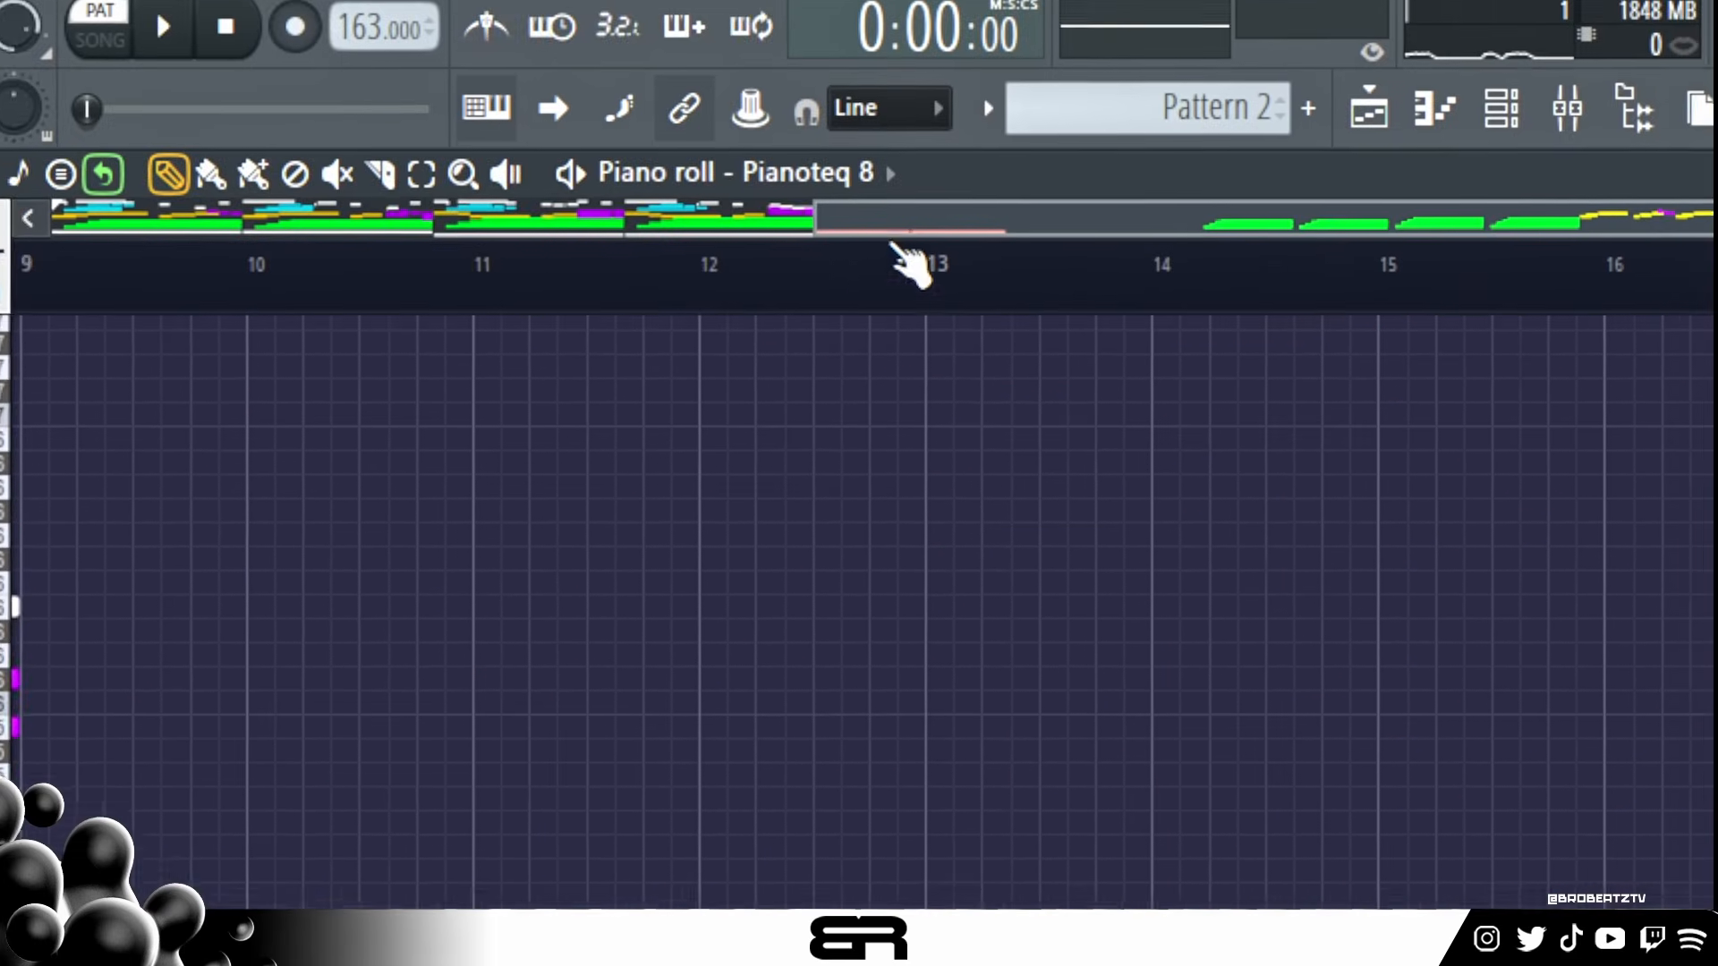
Step: Select the first green C#4 chord note in bar 13, and play the separated green chords
drag(893, 245, 885, 282)
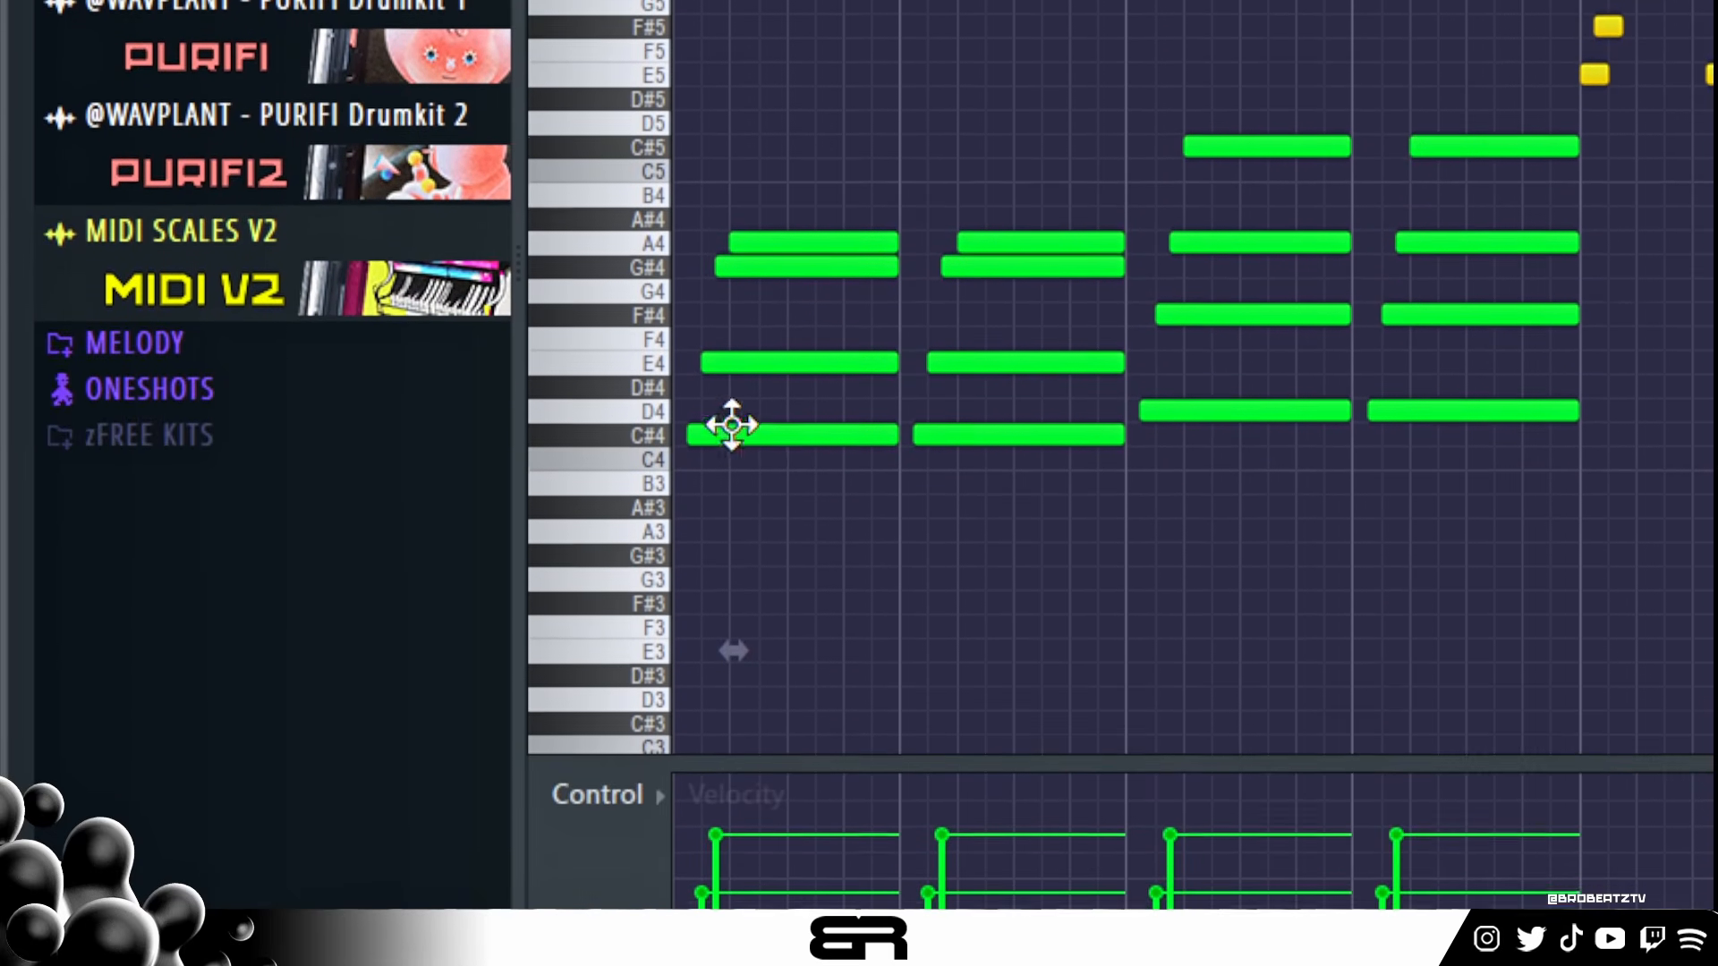
click(727, 433)
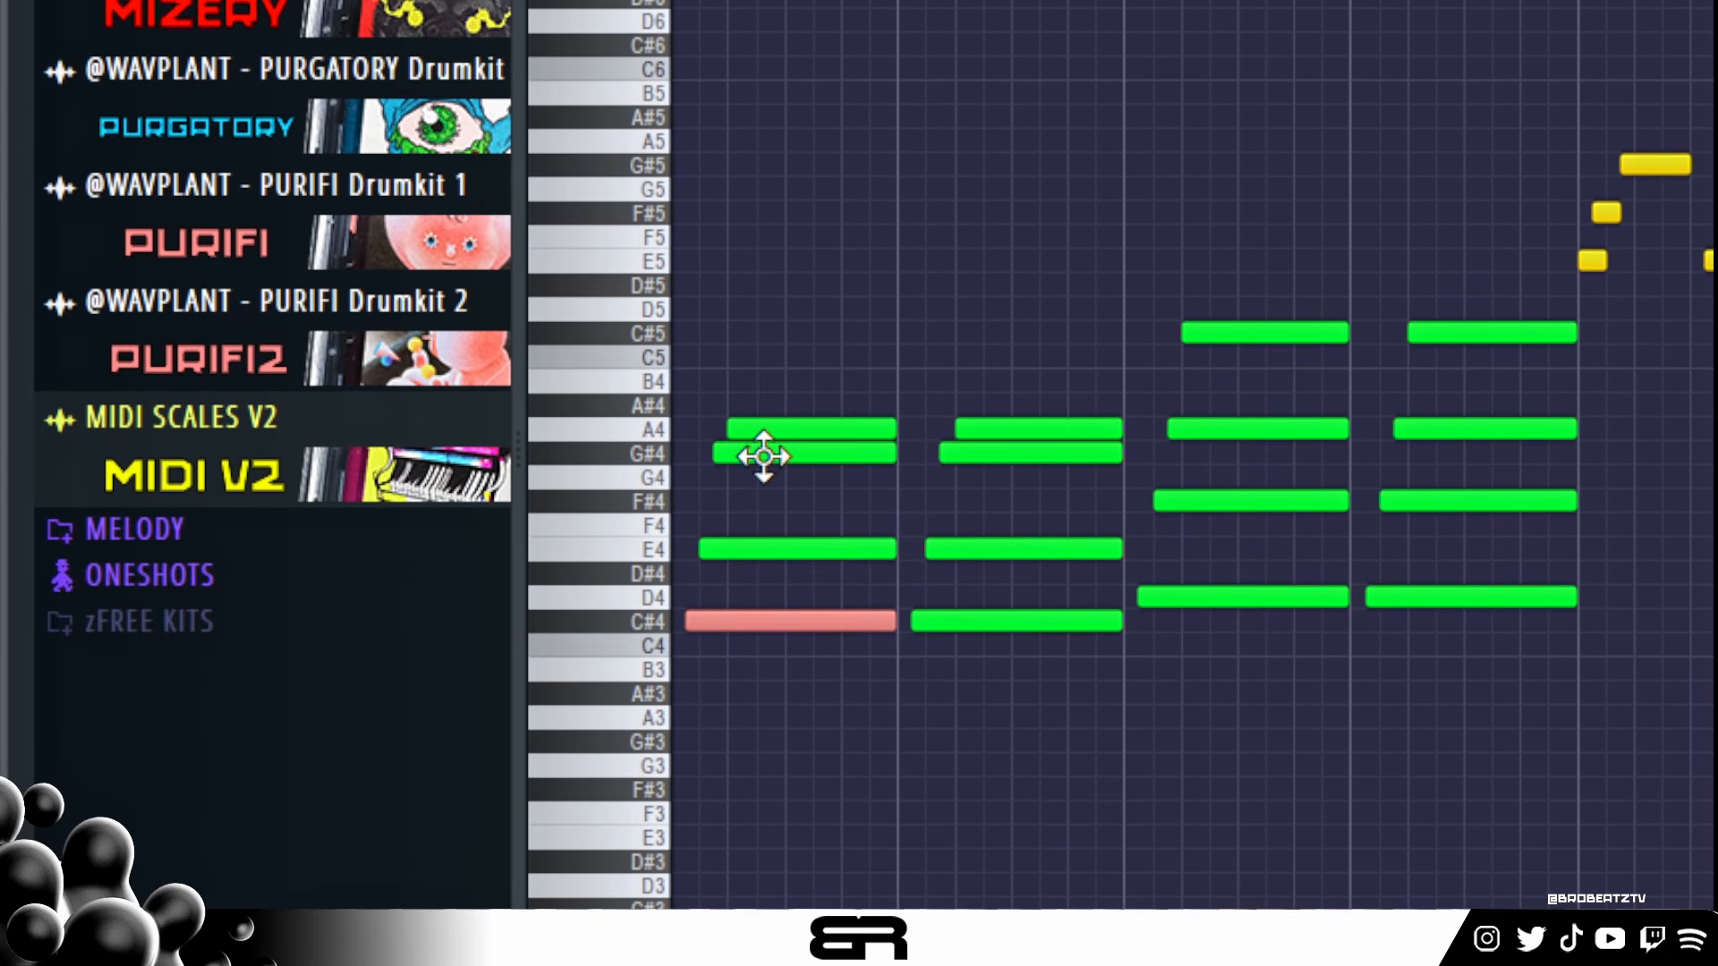
key(space)
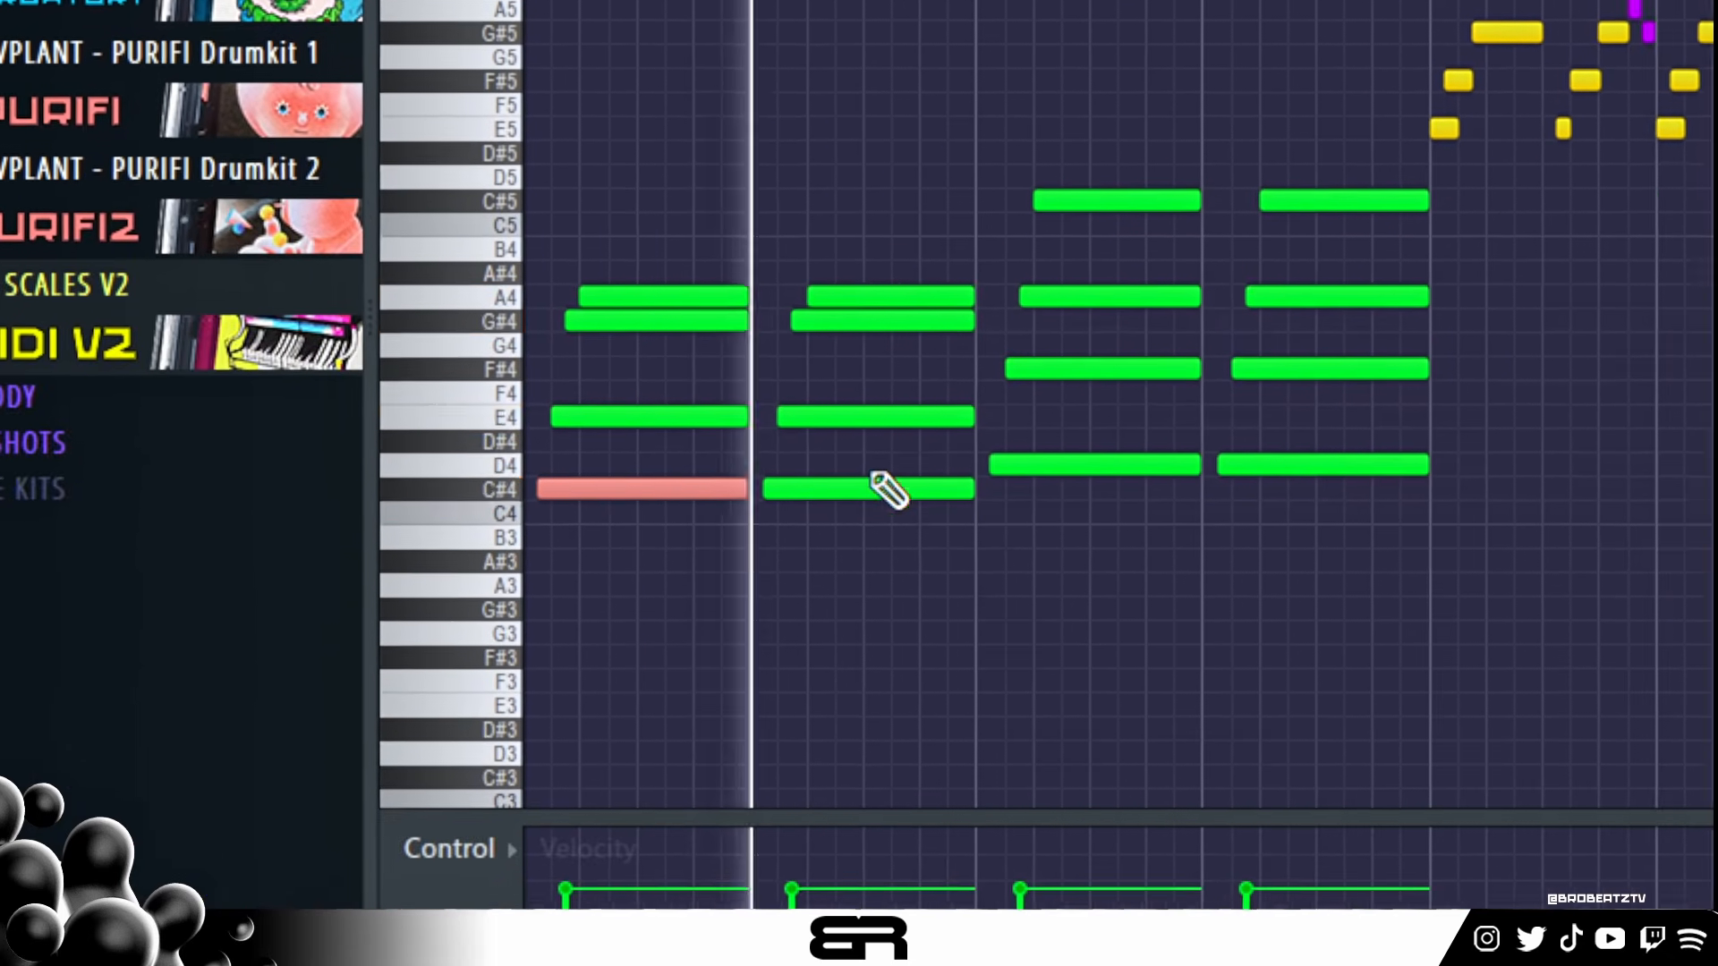
Step: Play the separated green chords once more, and move the playback position to bar 17 where the yellow lead and purple fills begin
key(space)
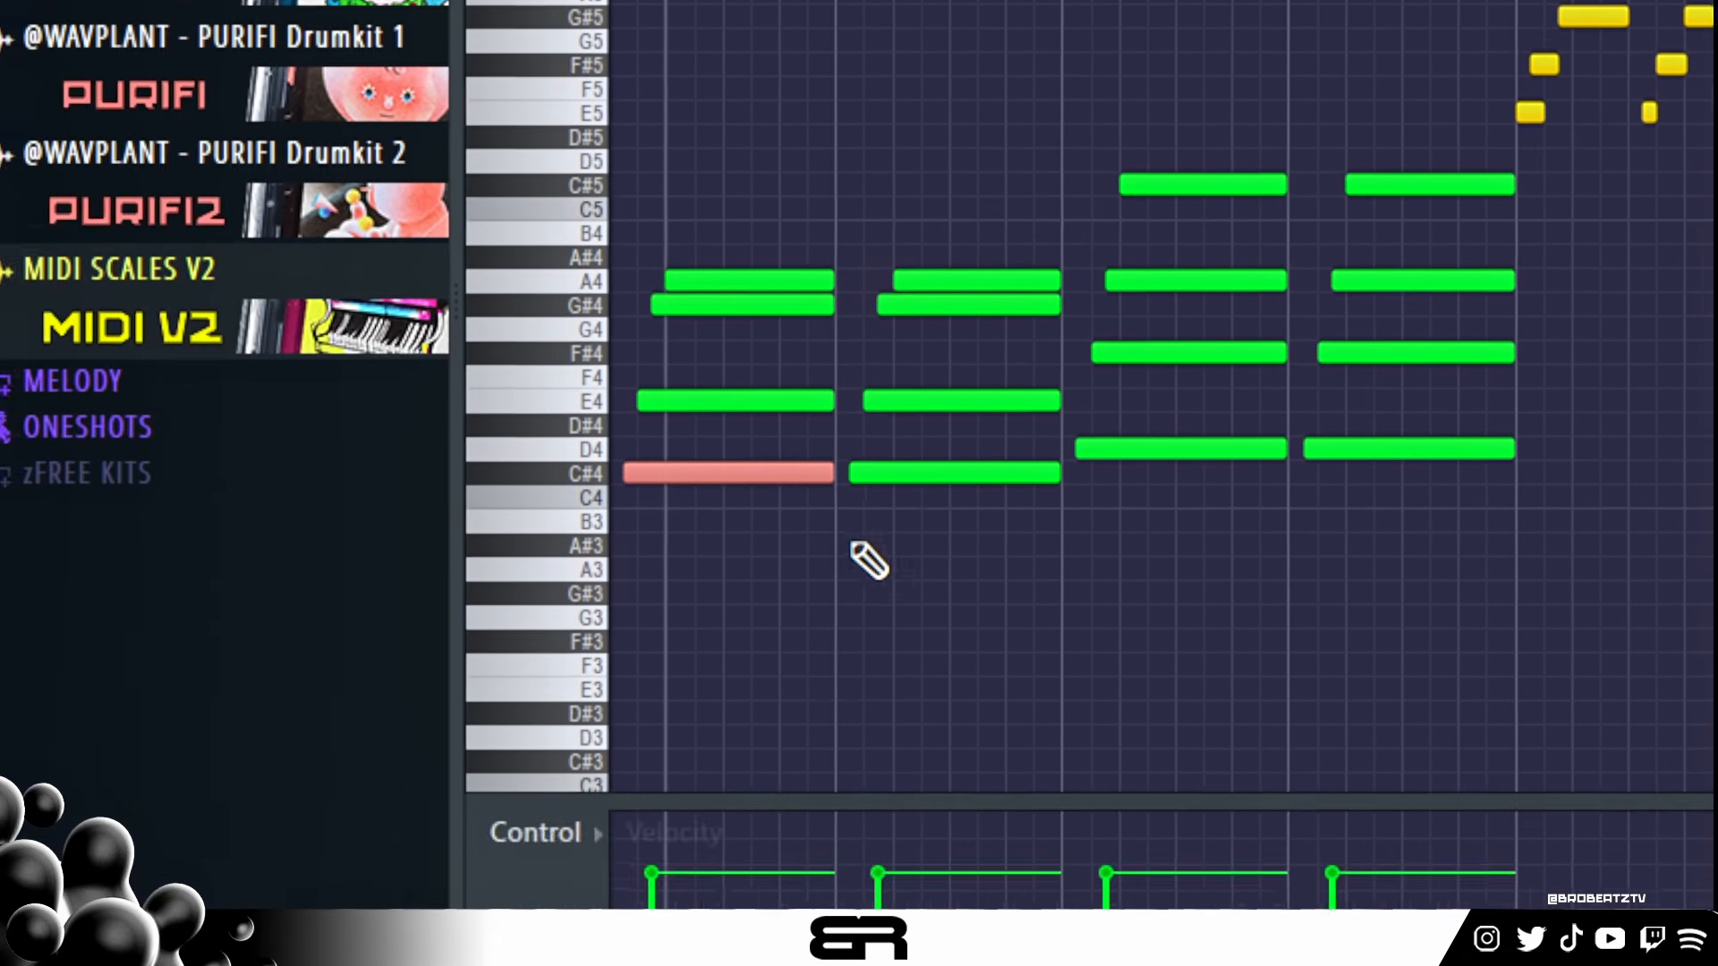
key(space)
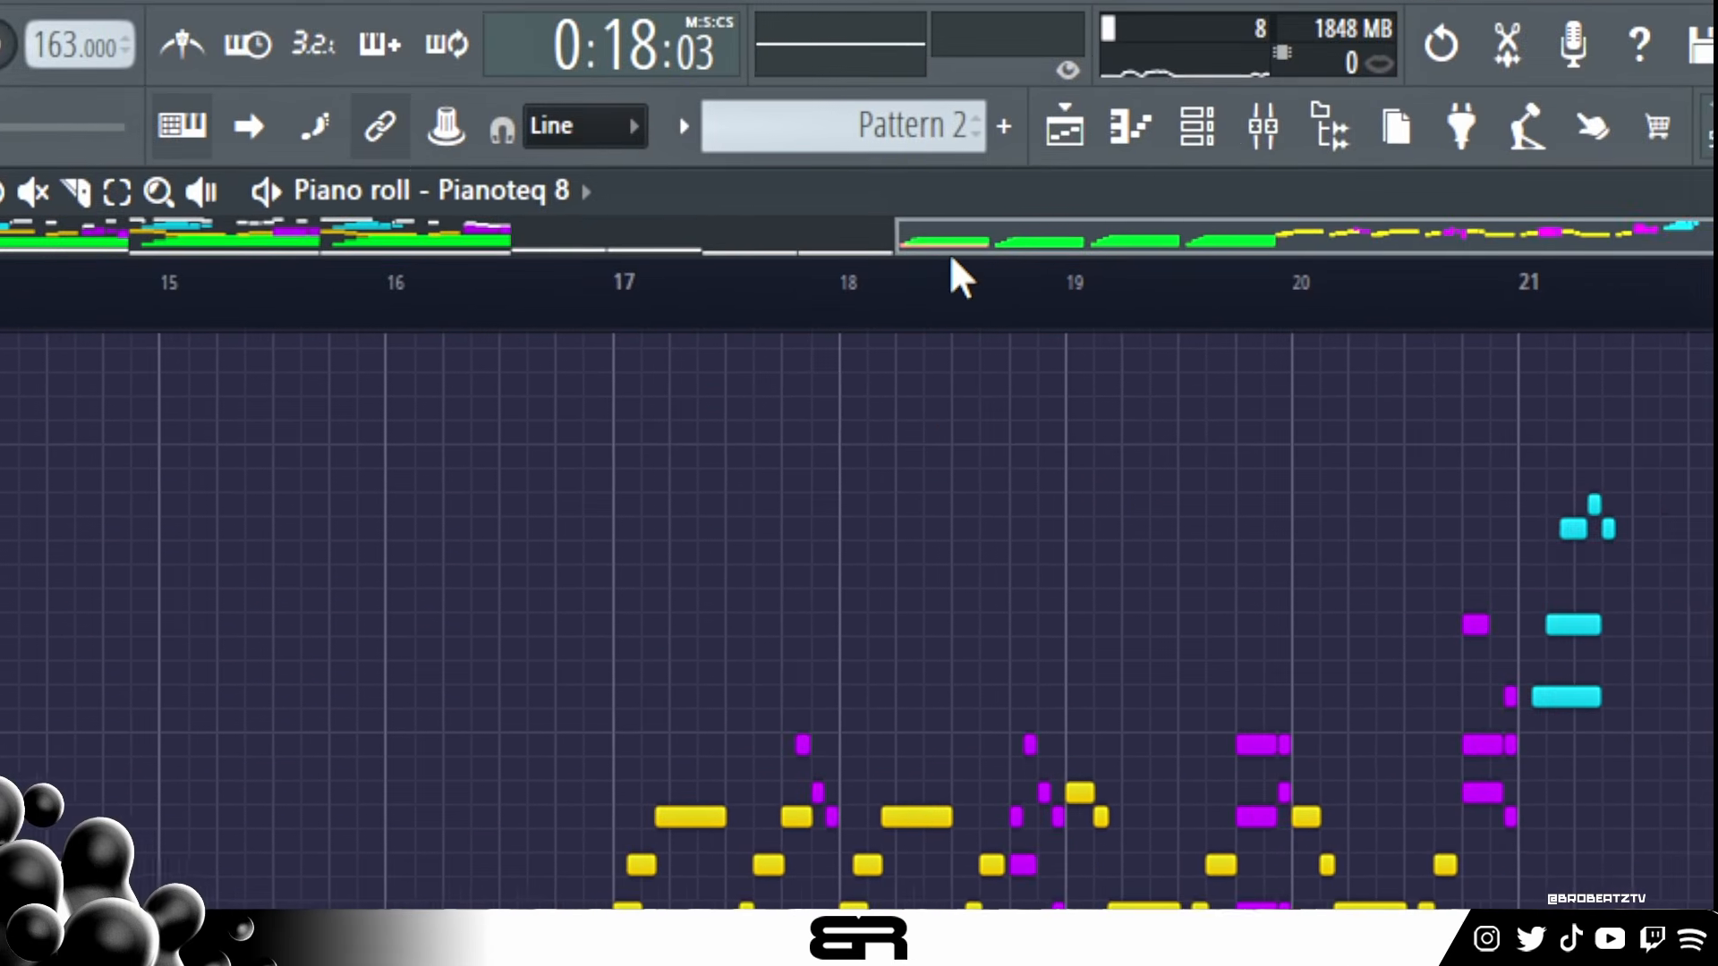
click(617, 304)
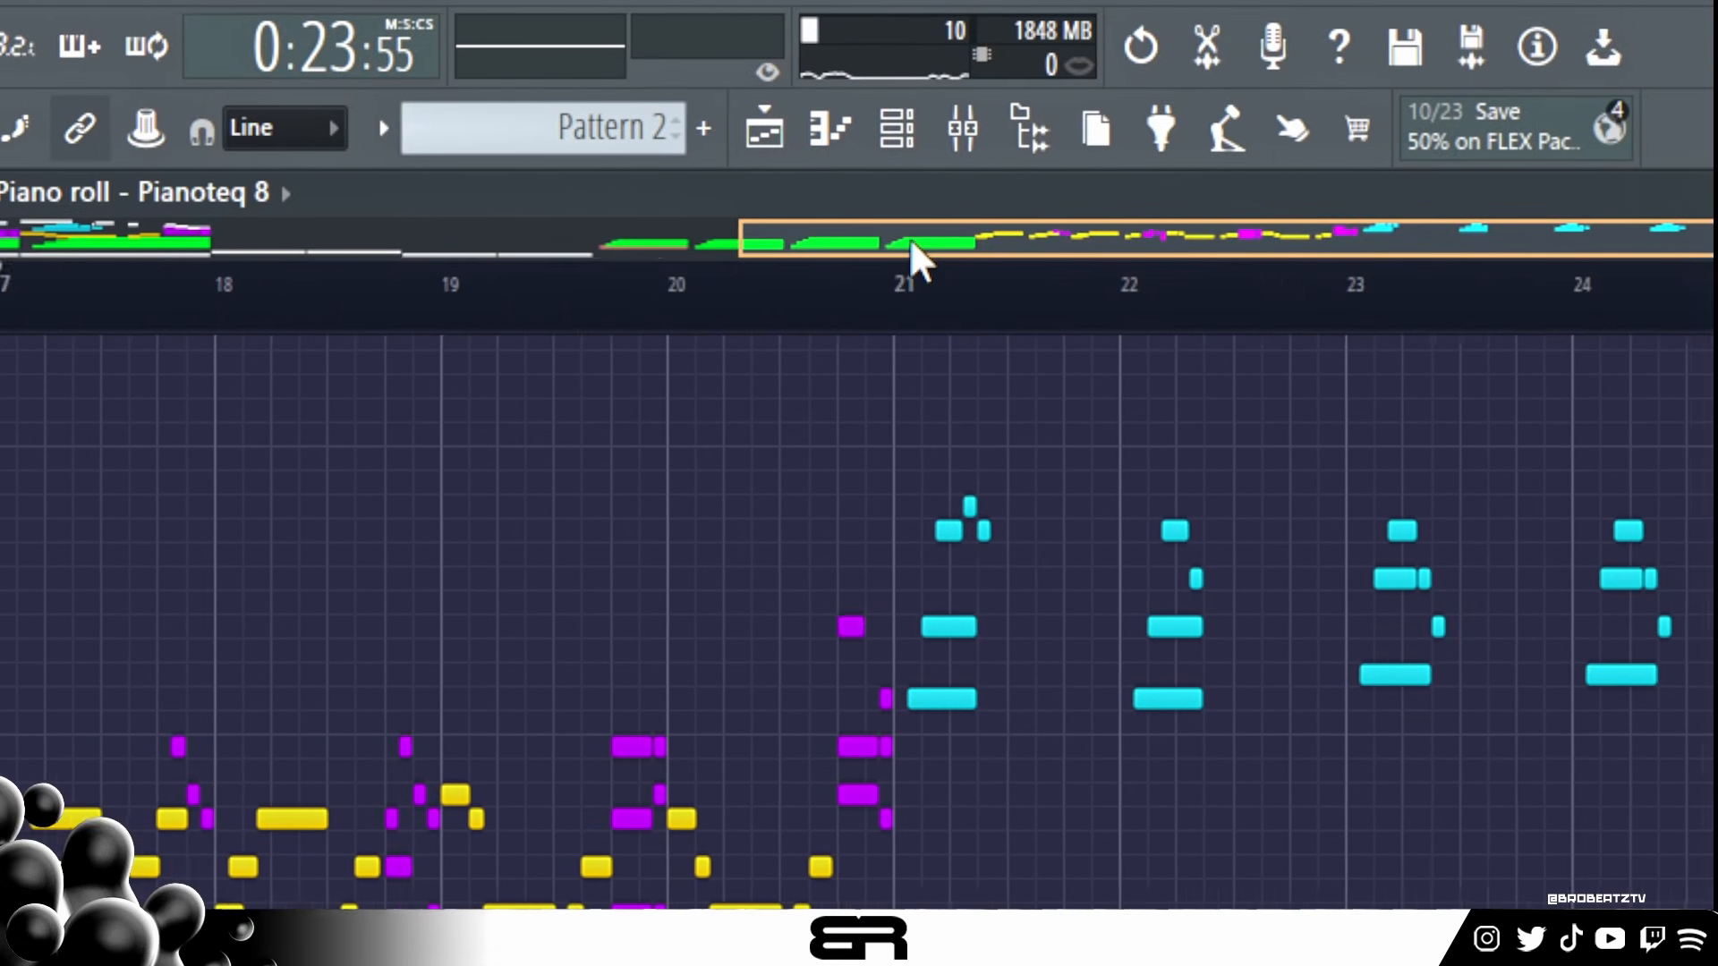
Step: Move the playback position to bar 21, at the start of the separated cyan notes
drag(911, 241, 1081, 255)
scroll(1199, 787, up, 3)
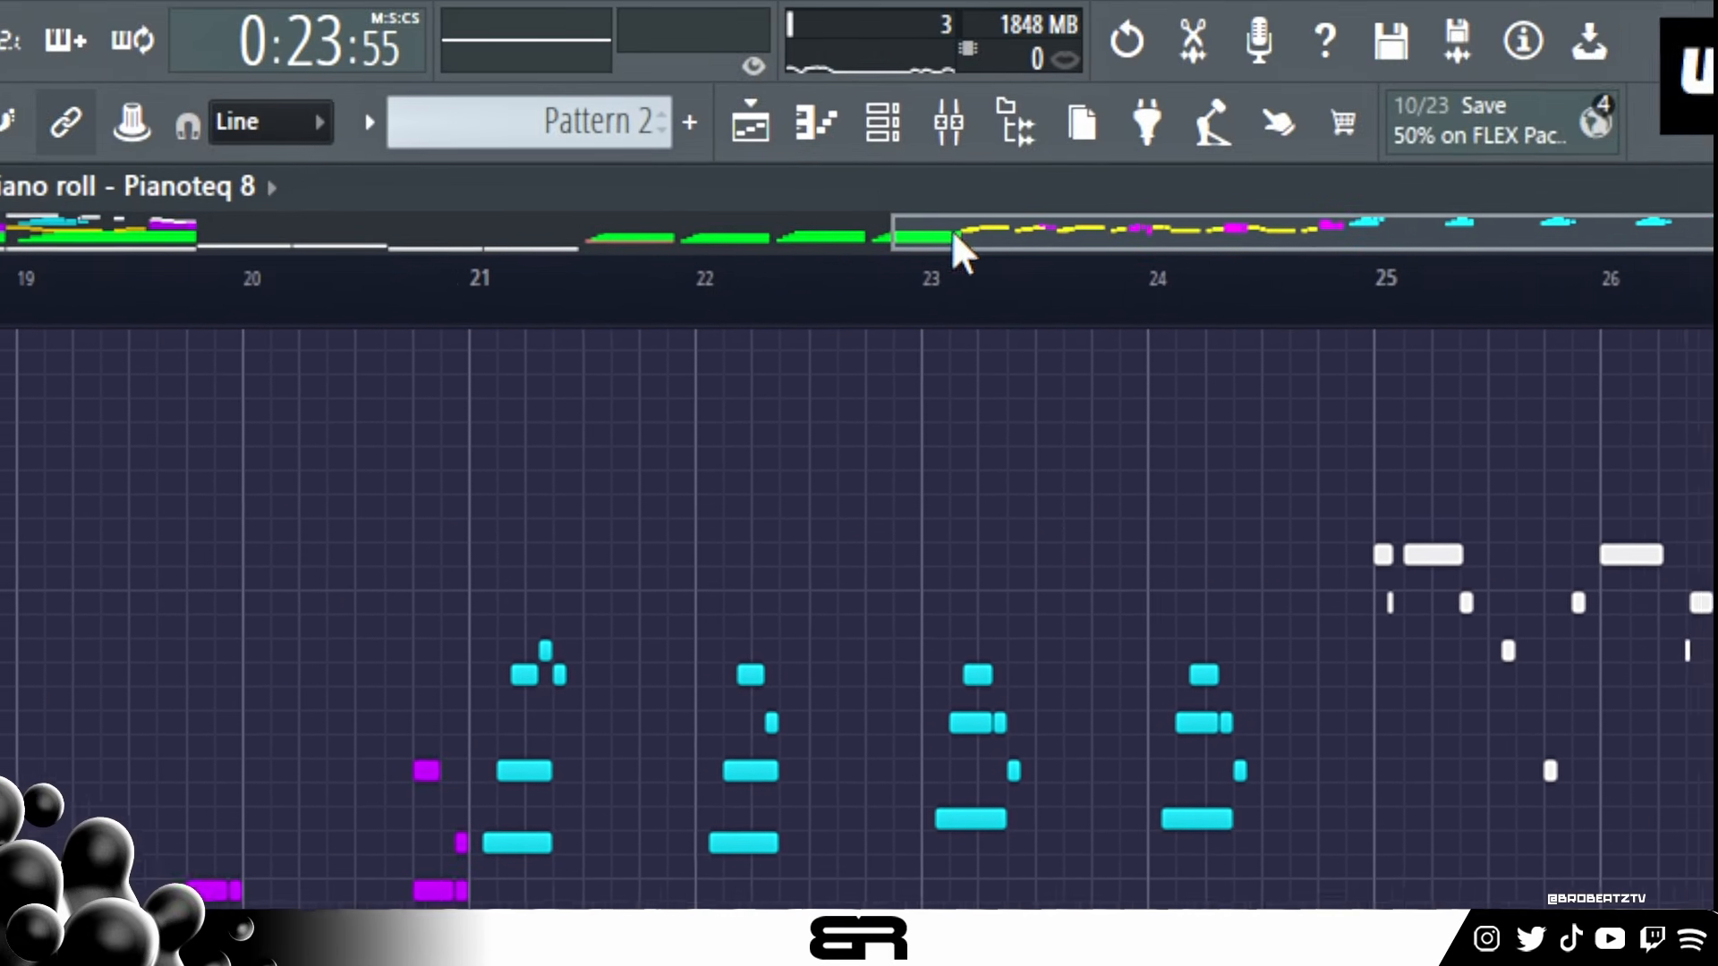
click(472, 284)
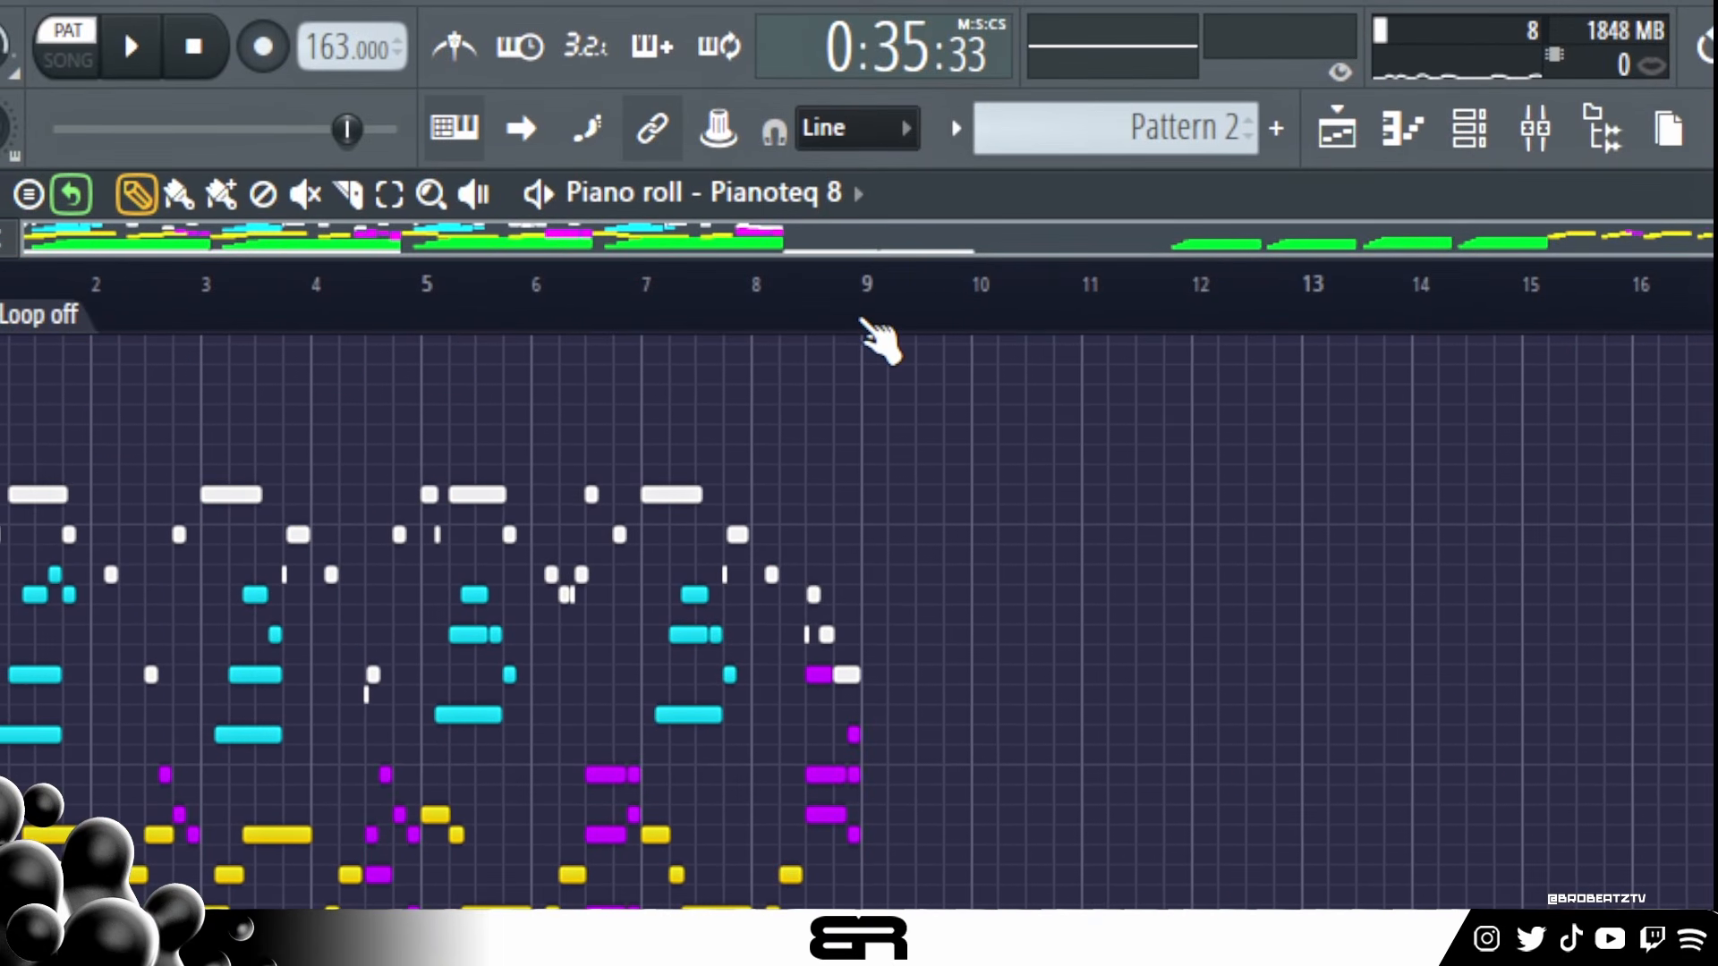
Step: Select the complete eight-bar melody as the time range from bar 1 up to bar 9
drag(426, 184, 122, 199)
drag(679, 322, 1, 336)
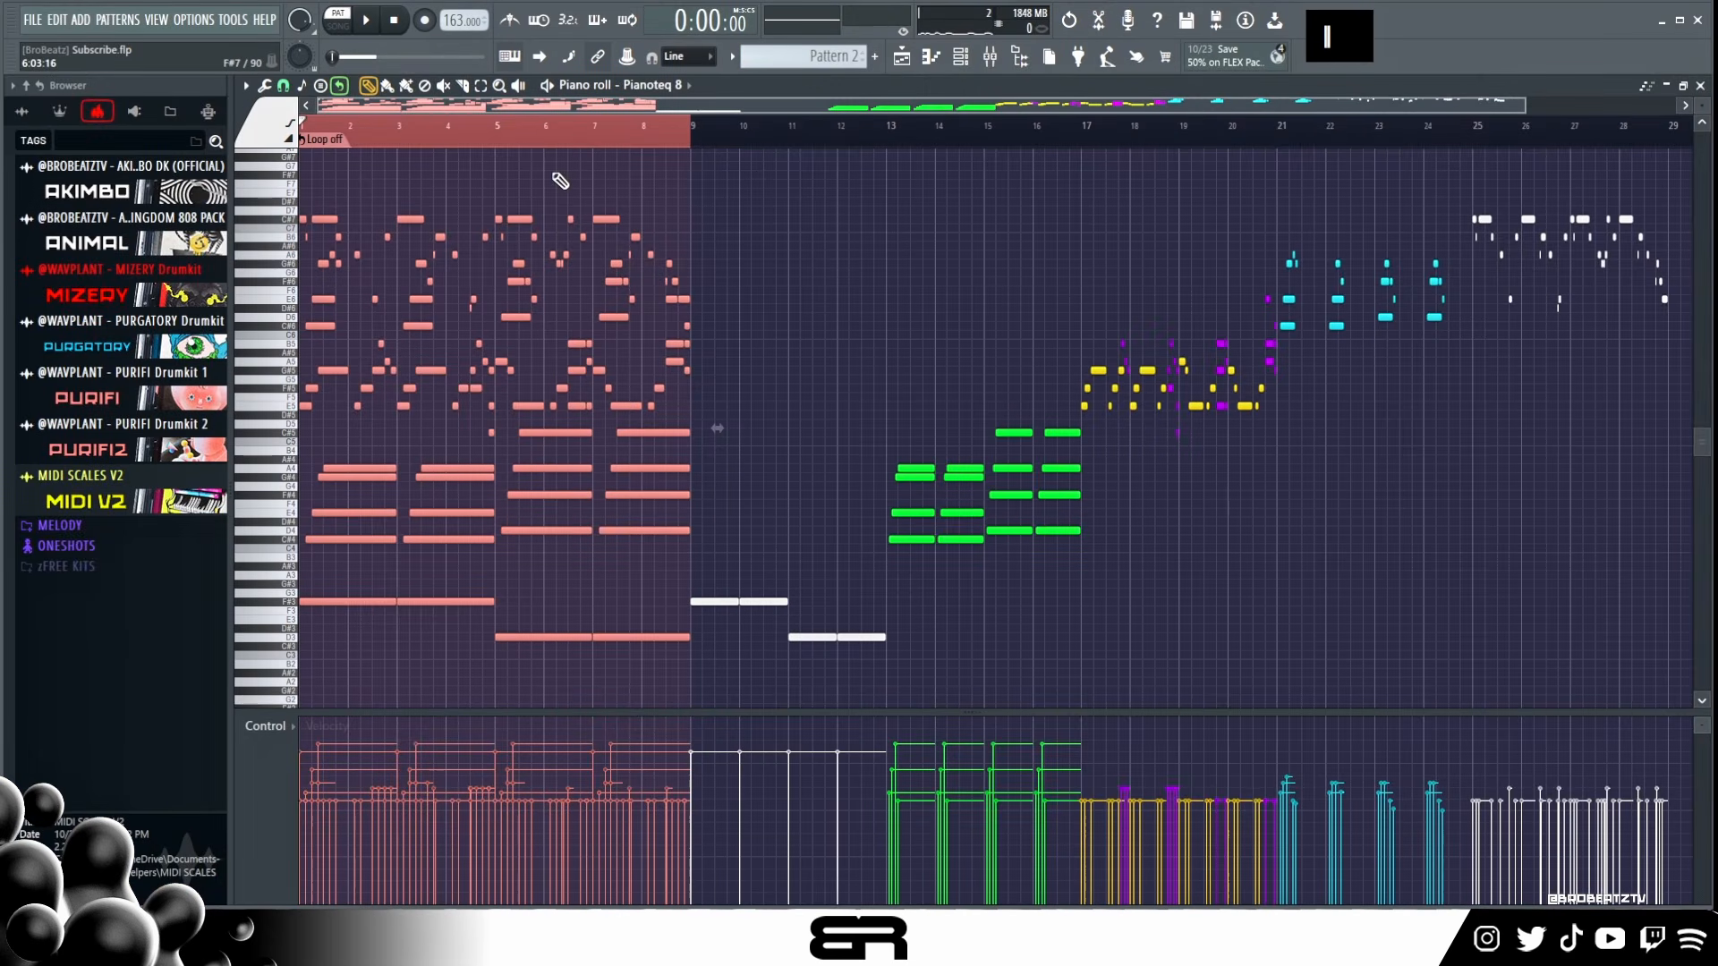
ctrl+right_click(554, 173)
ctrl+right_click(554, 174)
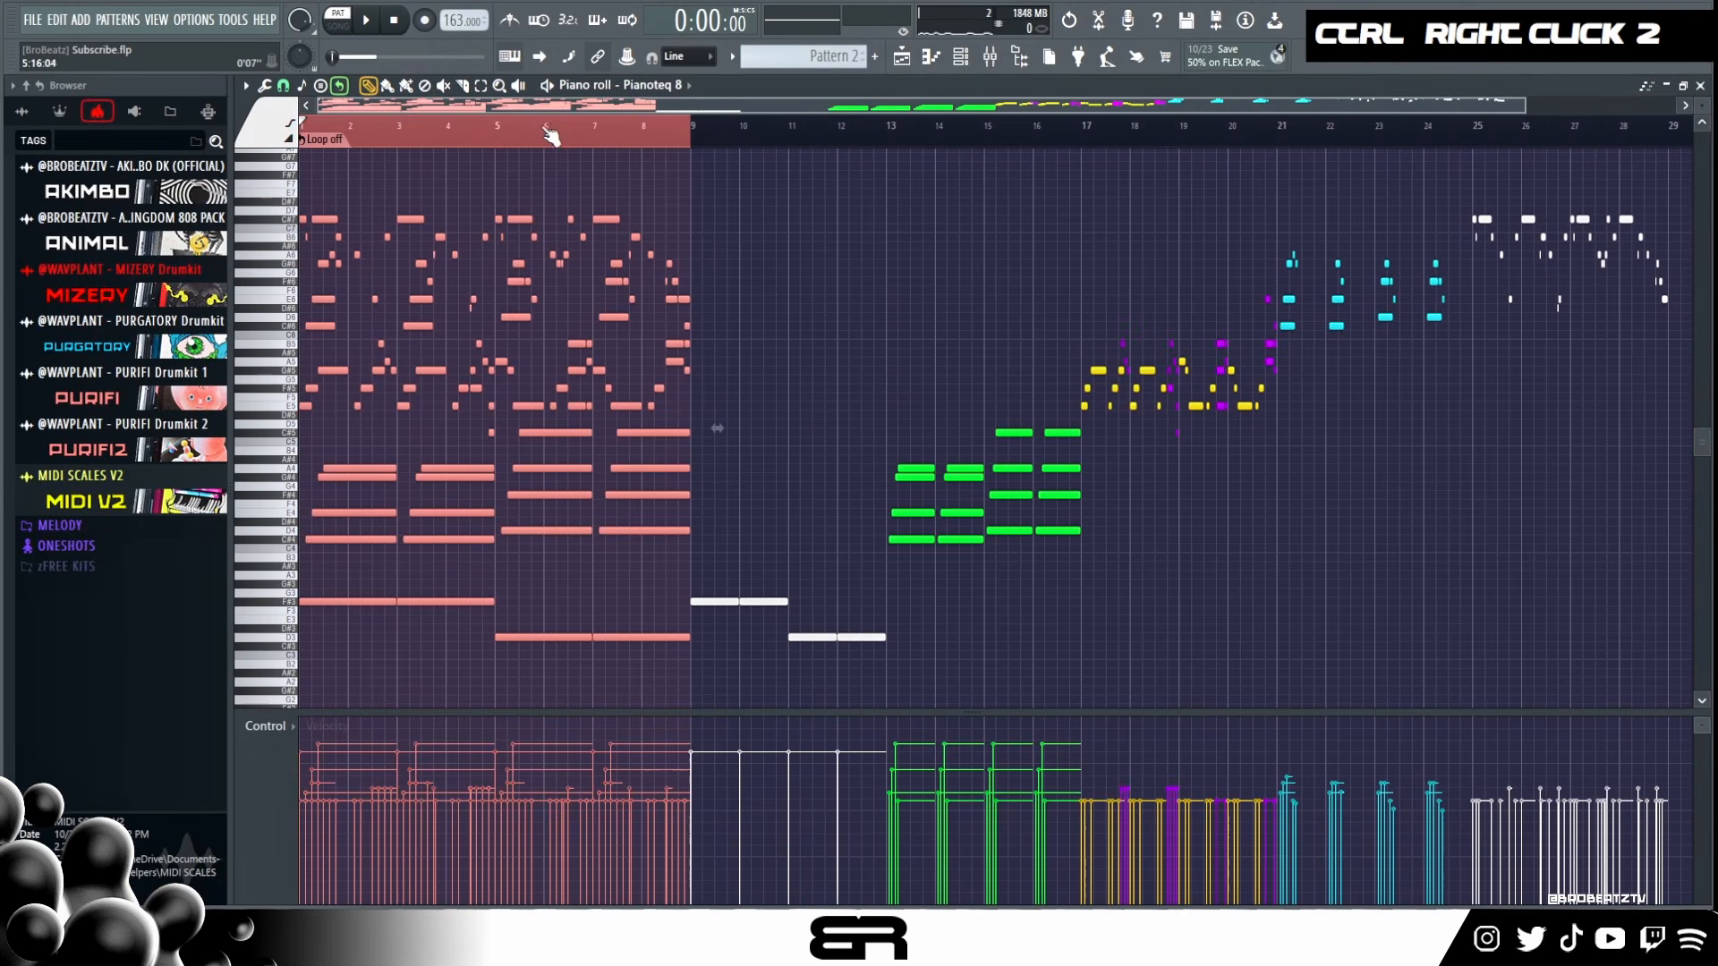
scroll(546, 131, up, 5)
drag(485, 124, 449, 124)
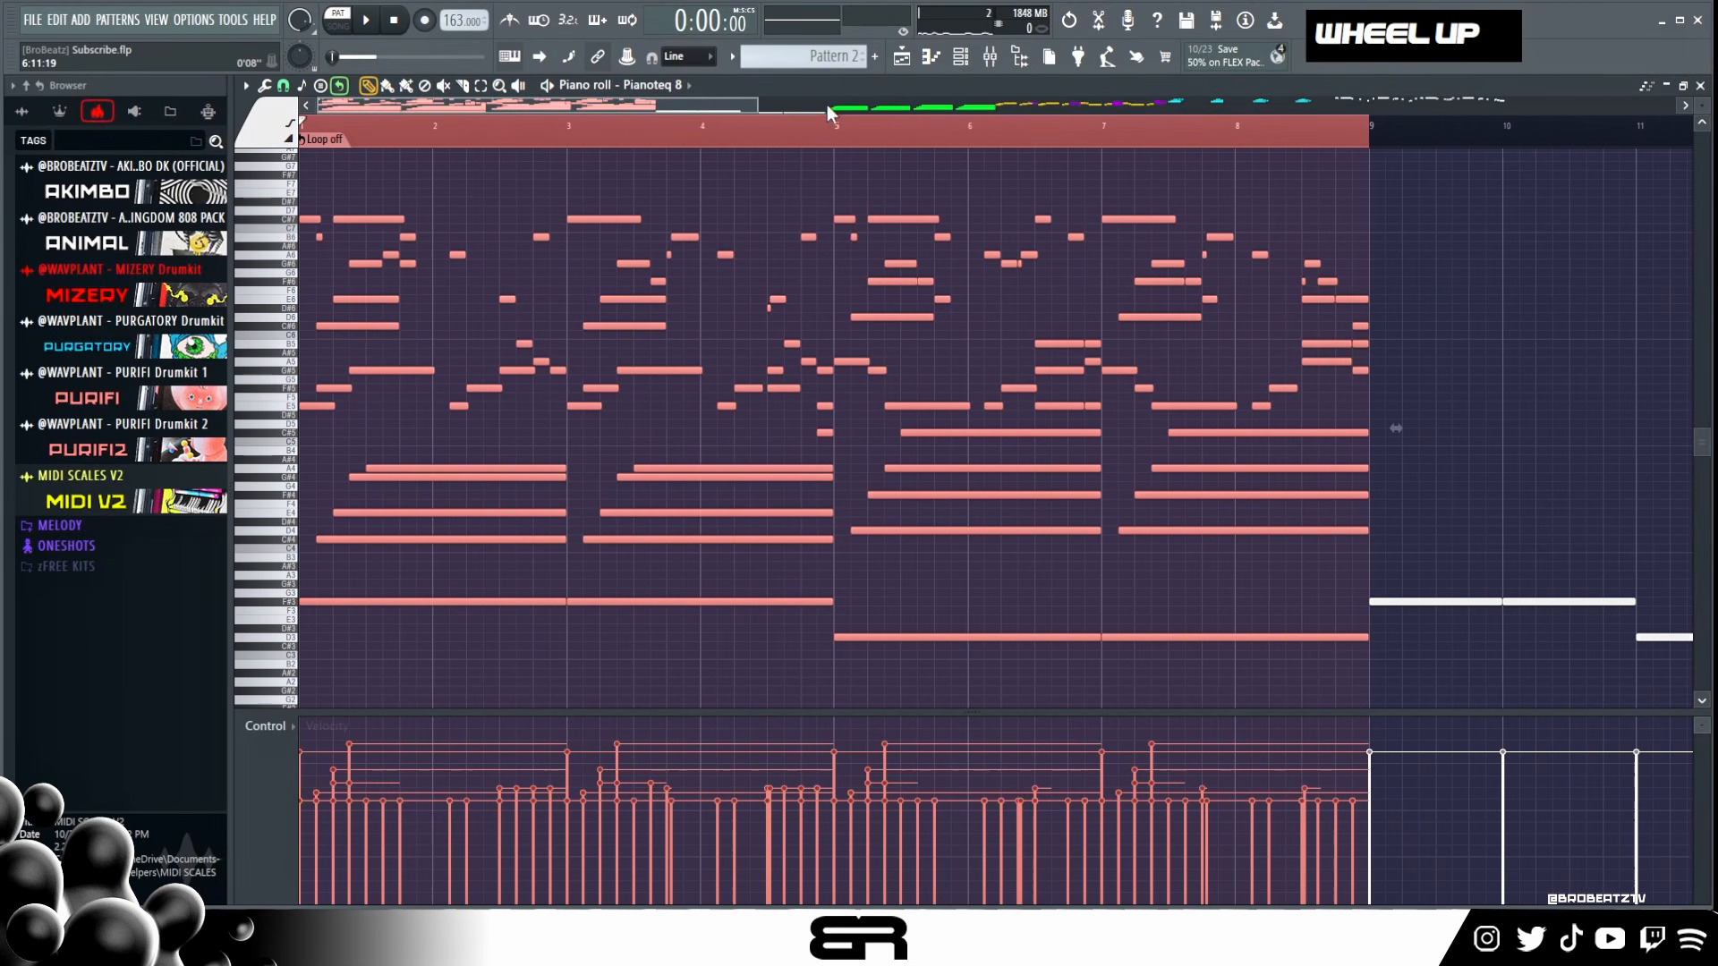
Step: Deselect the melody's notes while keeping the eight-bar loop range, and play the full layered melody from bar 1
drag(765, 110, 656, 113)
right_click(932, 223)
scroll(931, 221, up, 2)
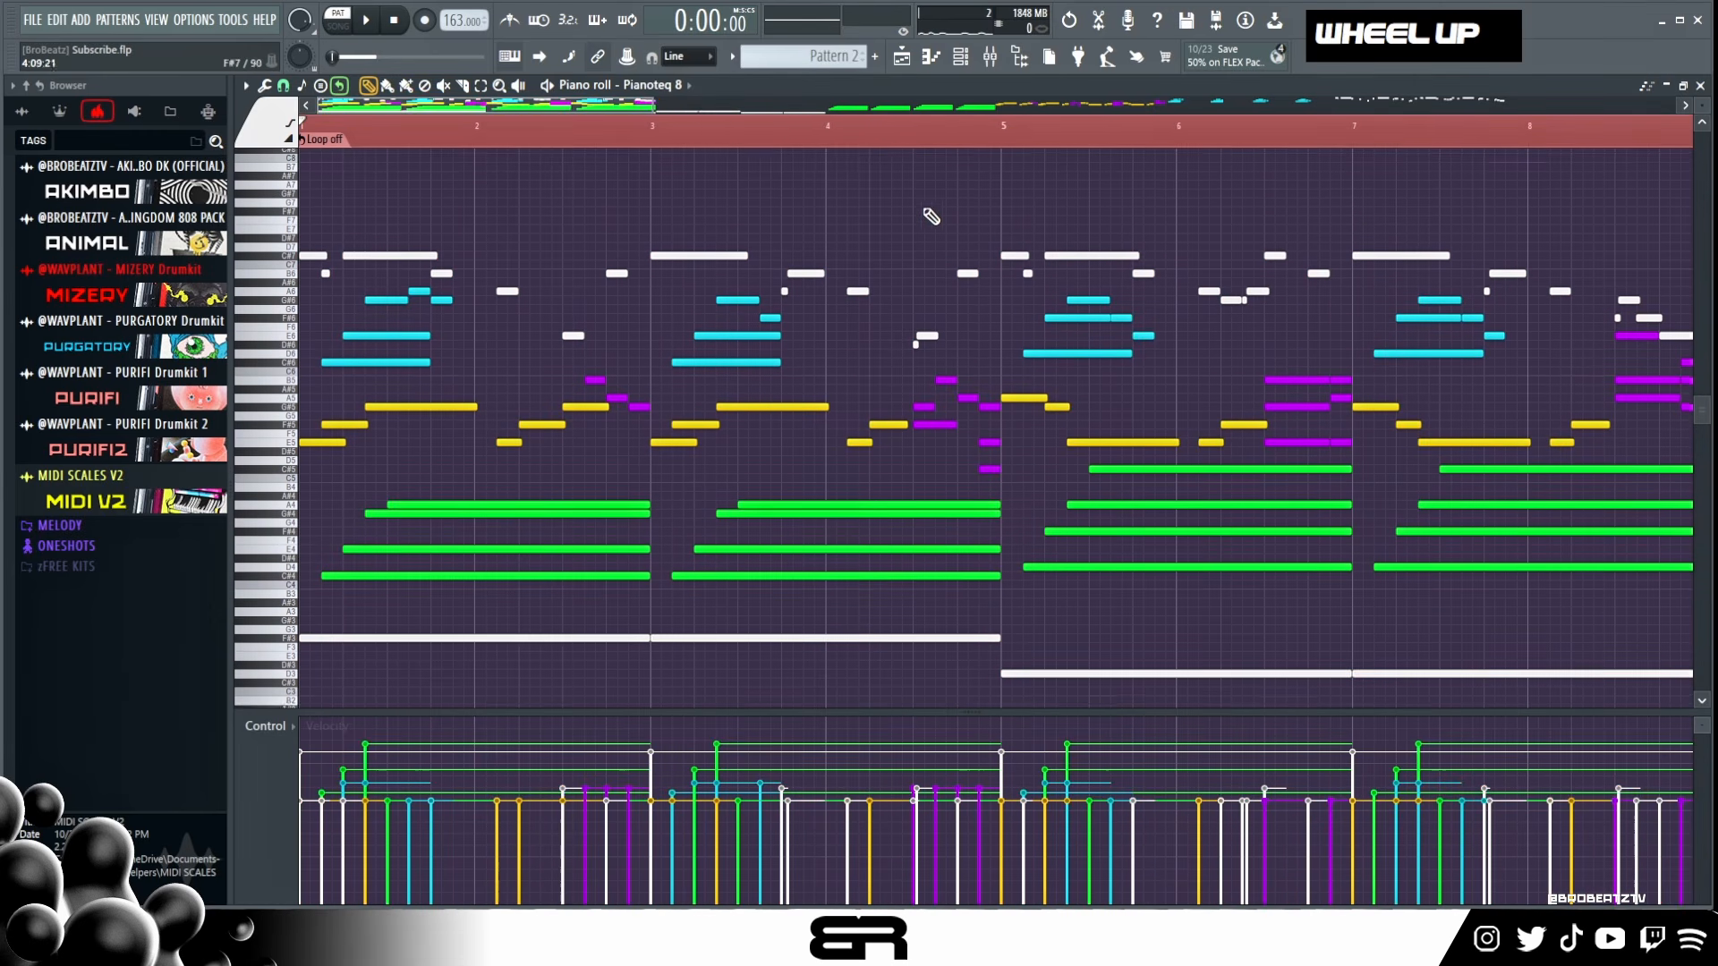
key(space)
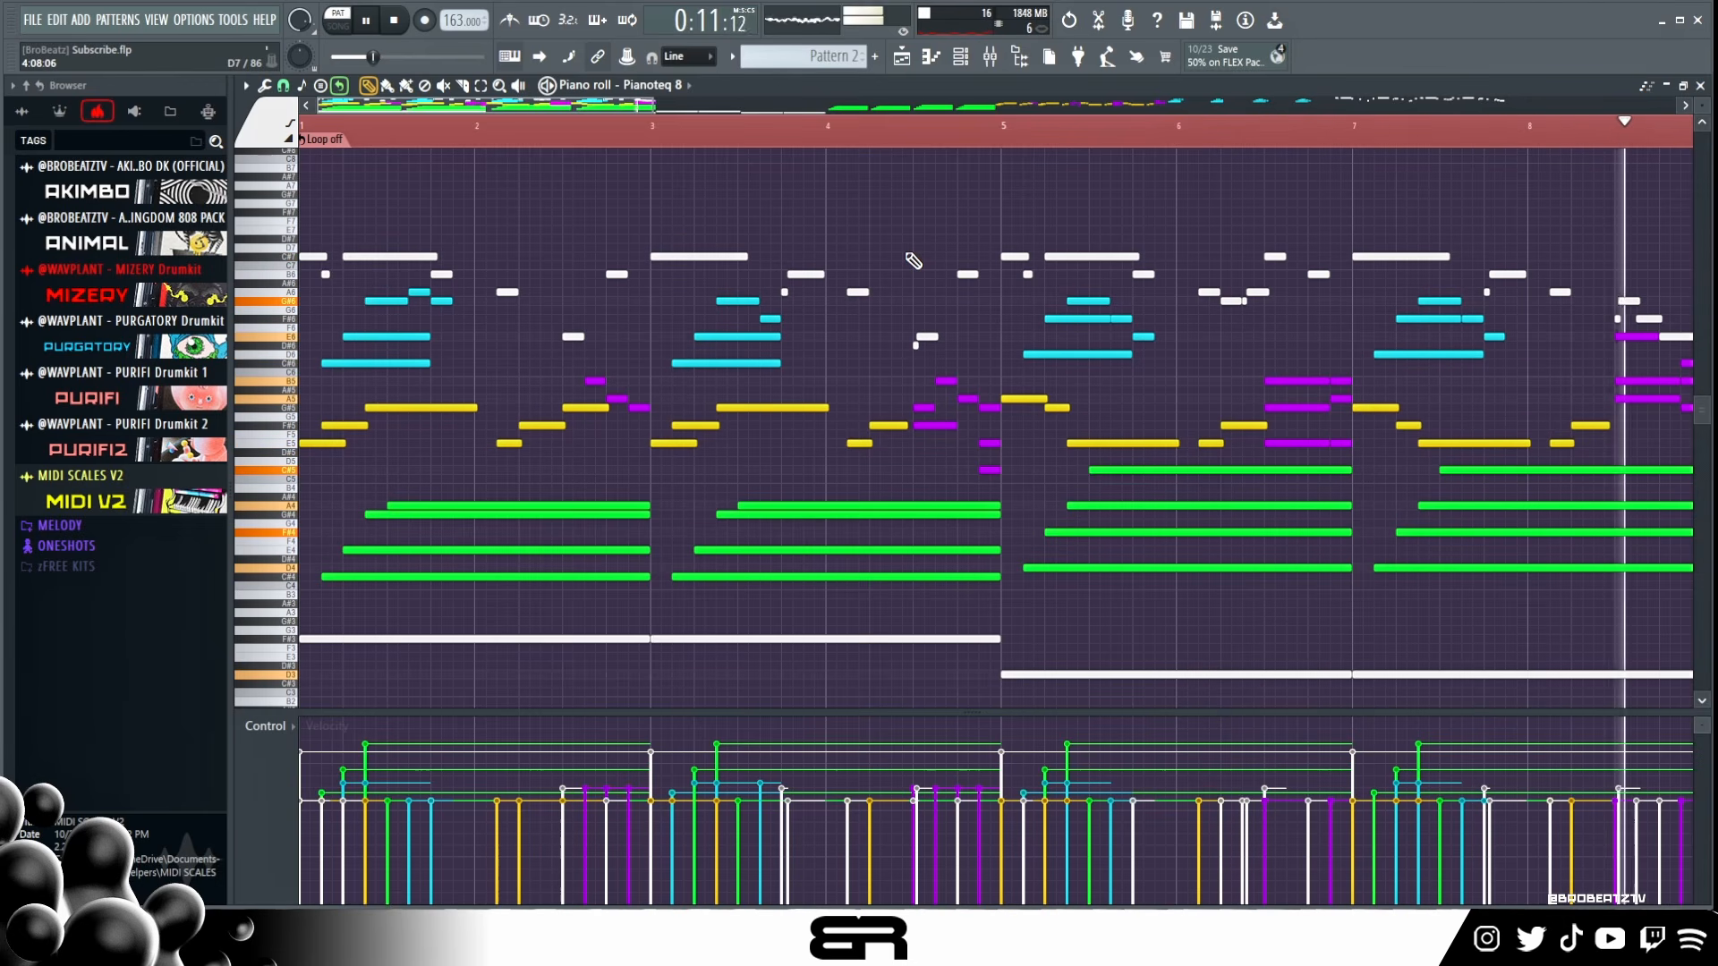
key(space)
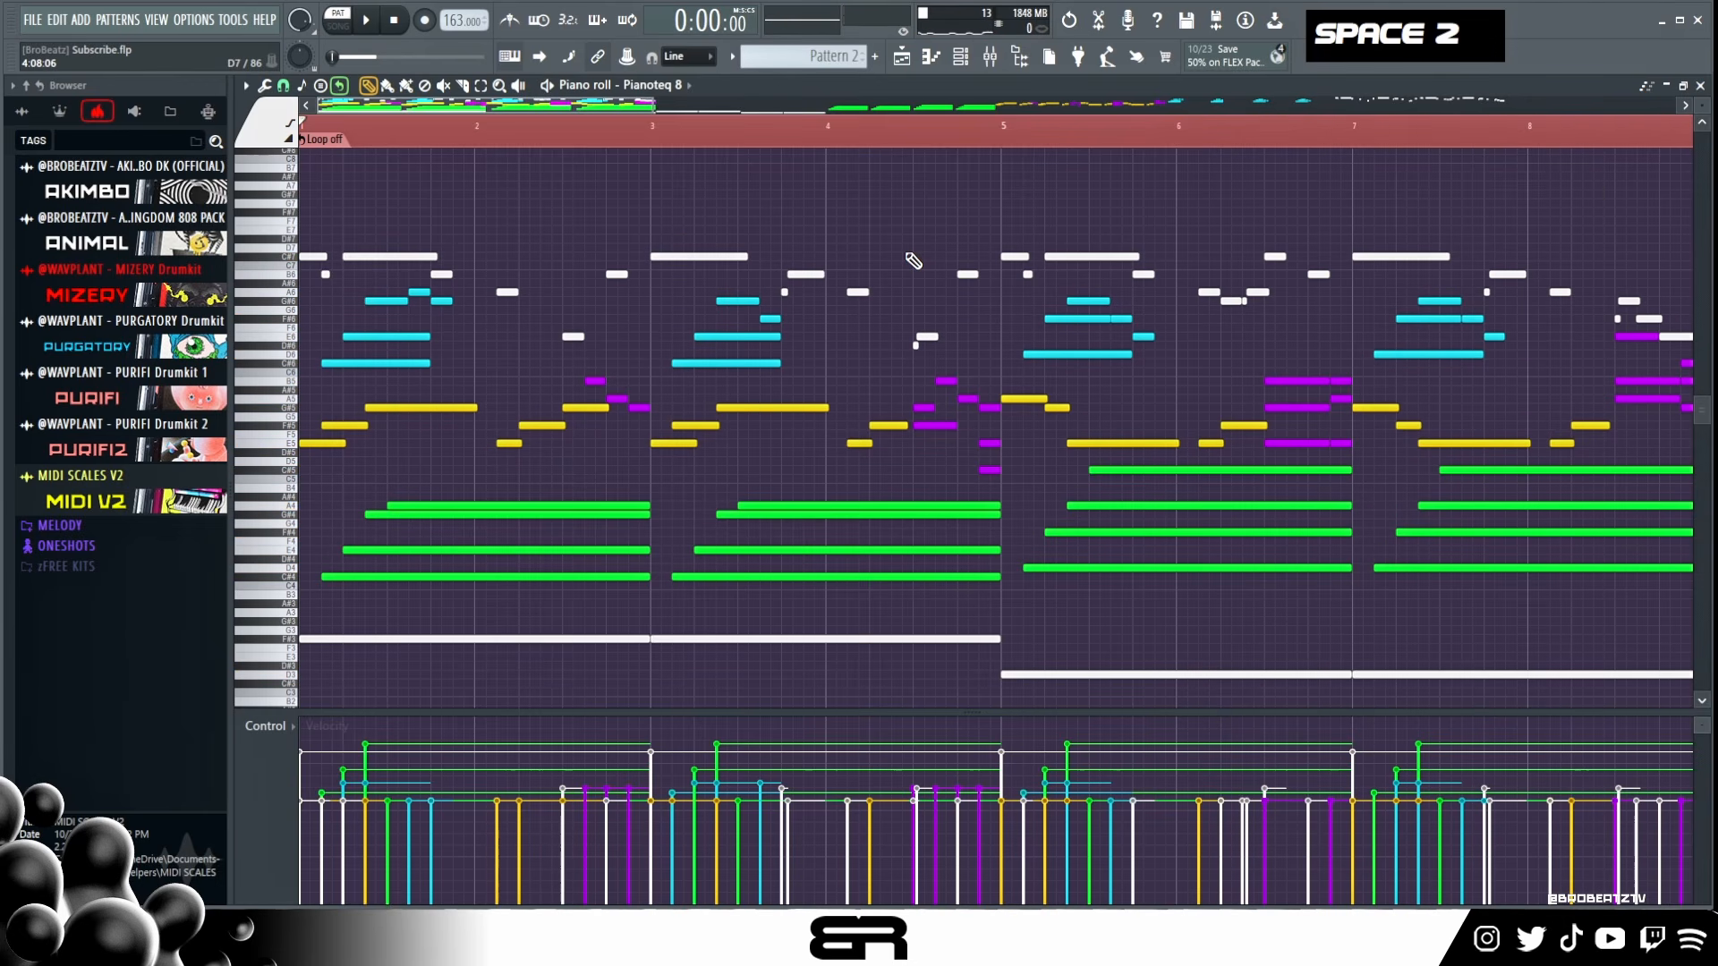